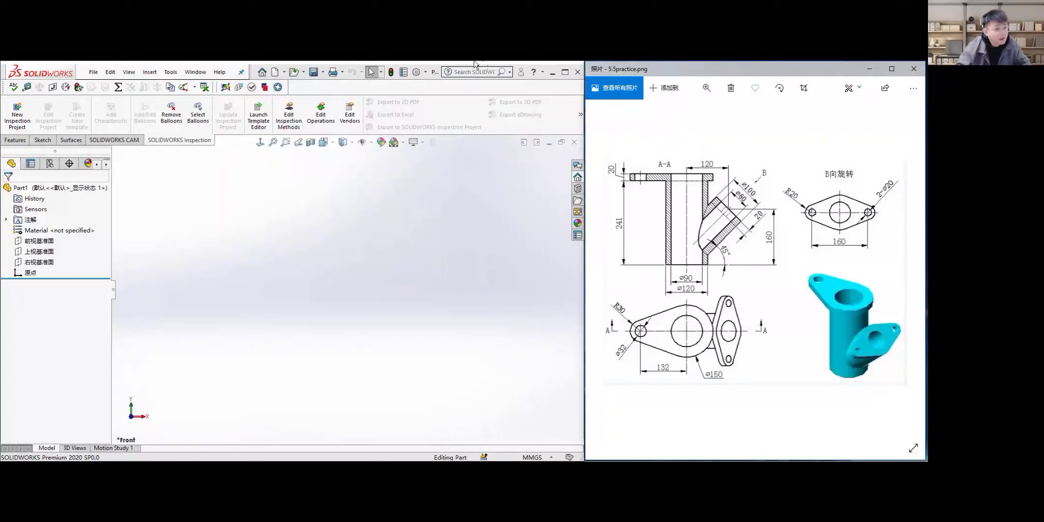
Check the unread chat messages, then hide the chat and return to SOLIDWORKS
{"action": "left_click", "coordinate": [415, 262]}
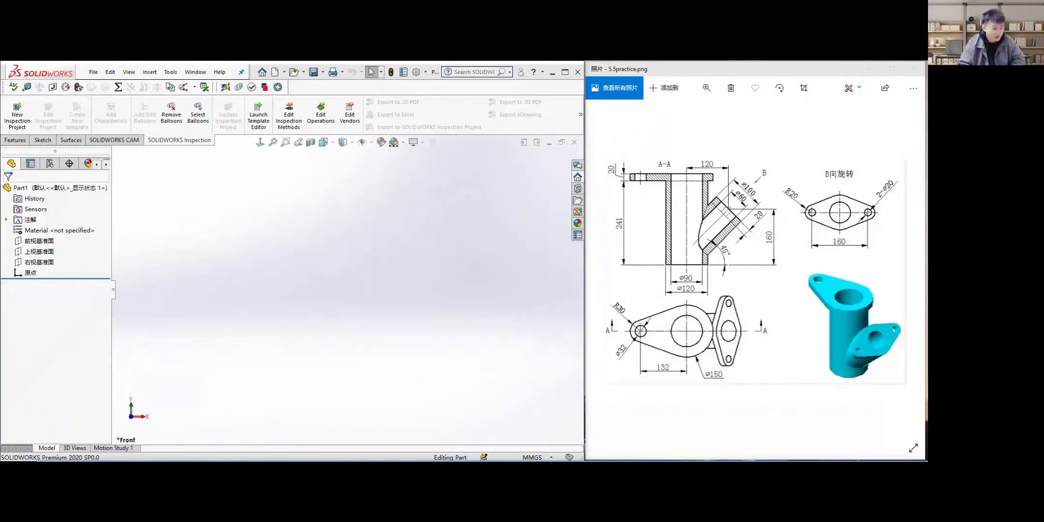
{"action": "key", "text": "ctrl+alt+w"}
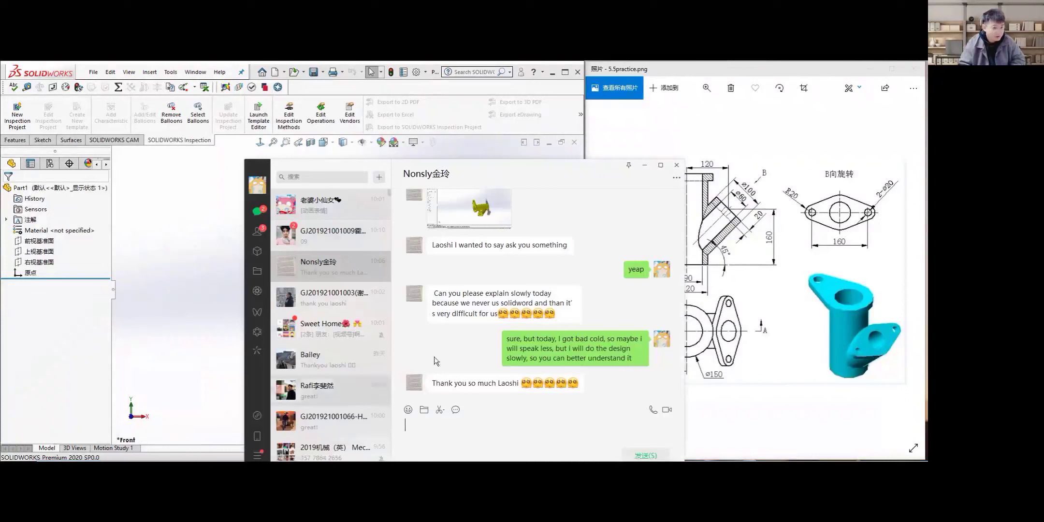
{"action": "left_click", "coordinate": [366, 233]}
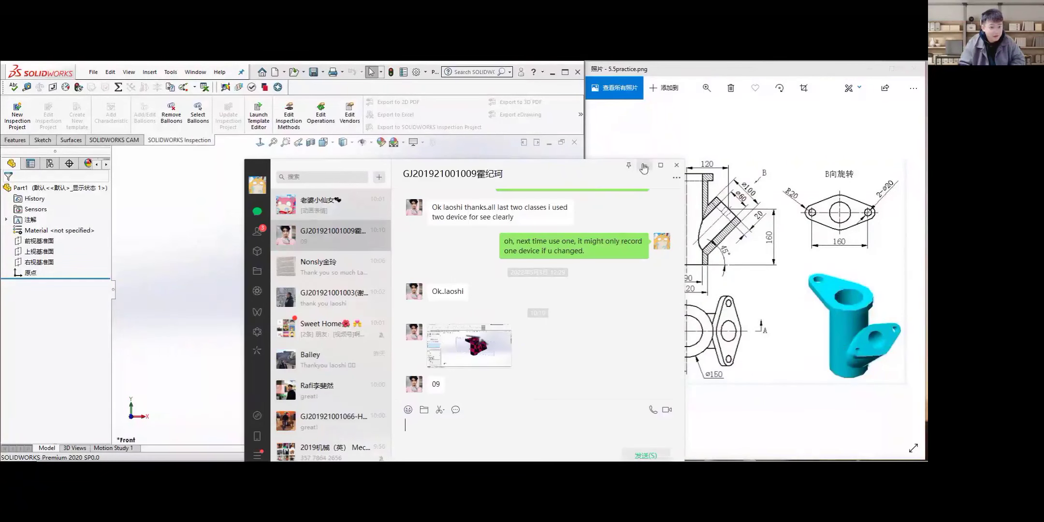
{"action": "left_click", "coordinate": [644, 166]}
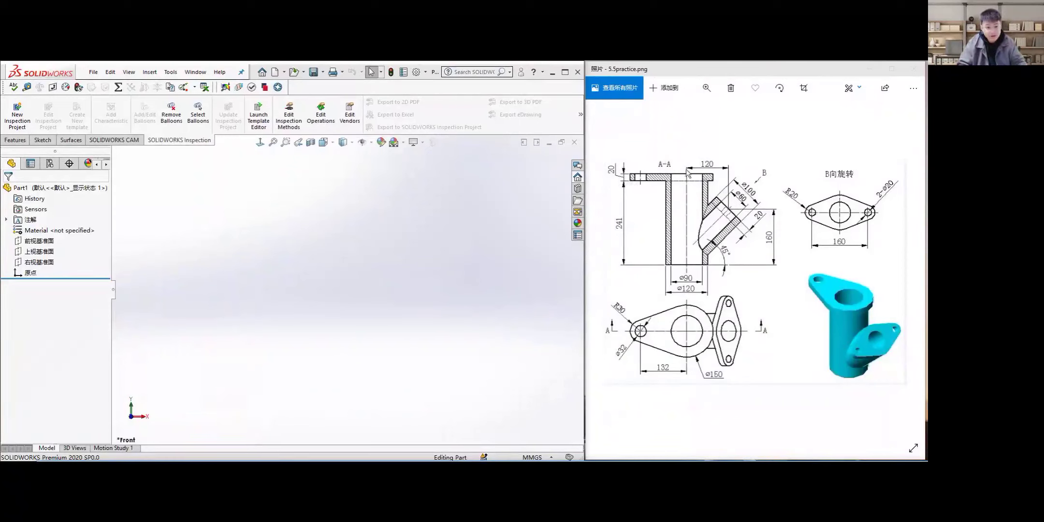
Select the Front Plane, view it face-on, and show the rectangle types
{"action": "left_click", "coordinate": [17, 140]}
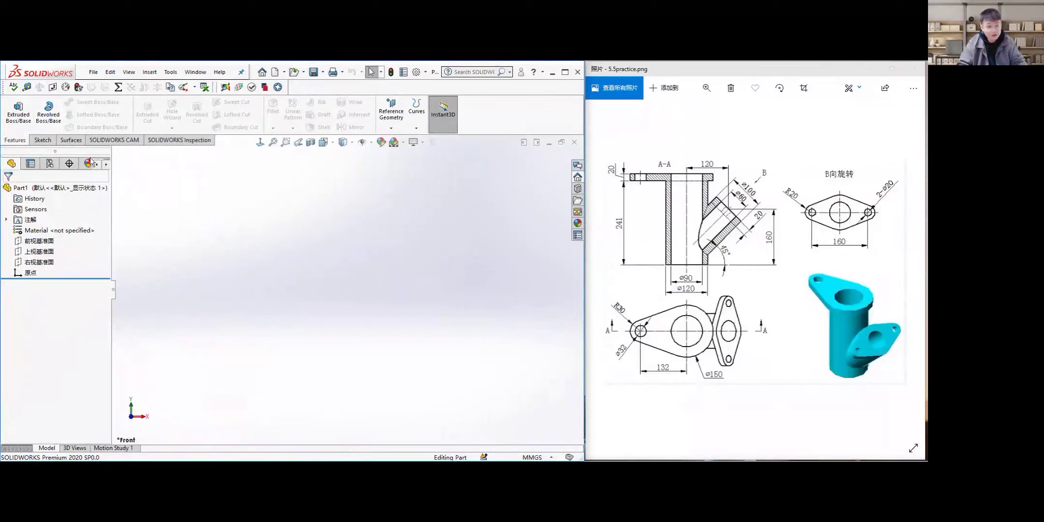
{"action": "left_click", "coordinate": [40, 141]}
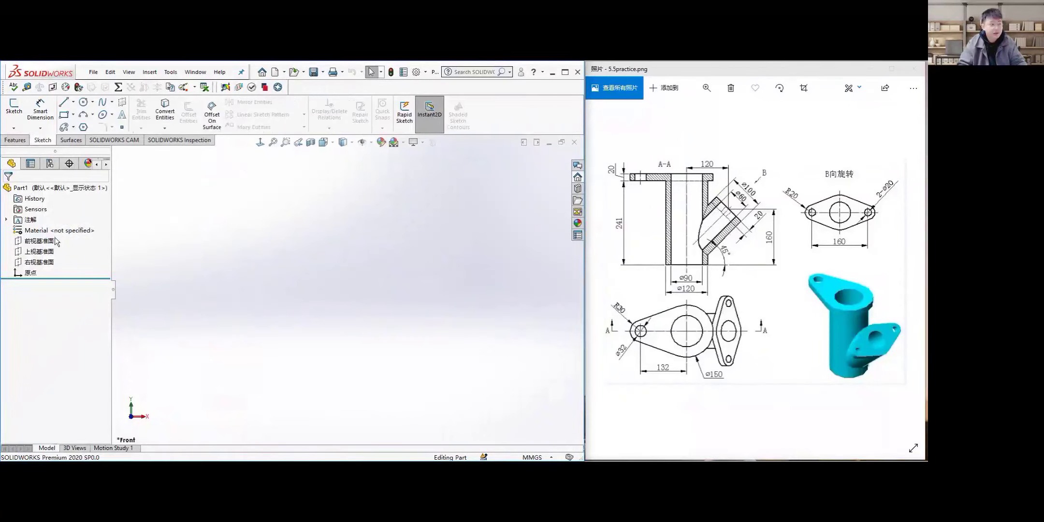
{"action": "left_click", "coordinate": [36, 241]}
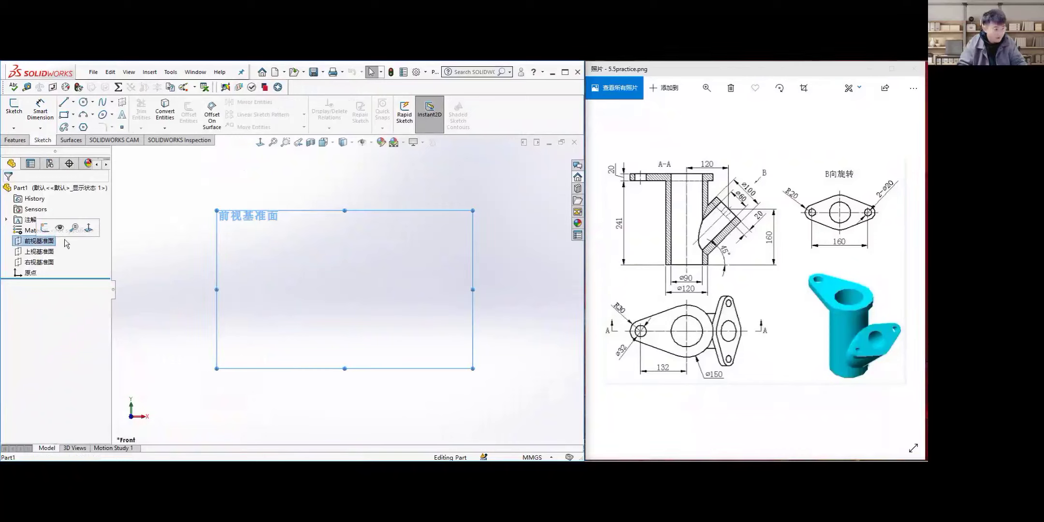
{"action": "left_click", "coordinate": [88, 228]}
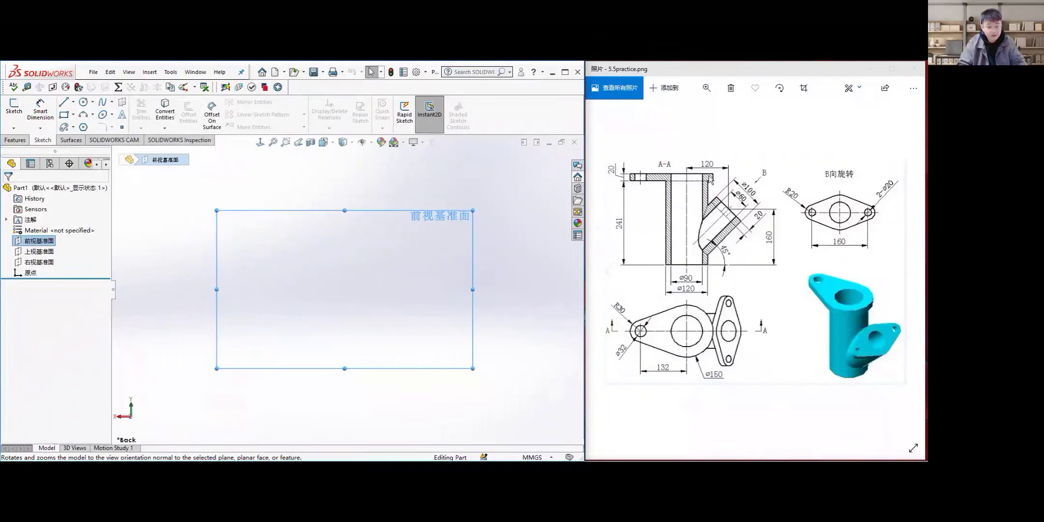
{"action": "left_click", "coordinate": [74, 115]}
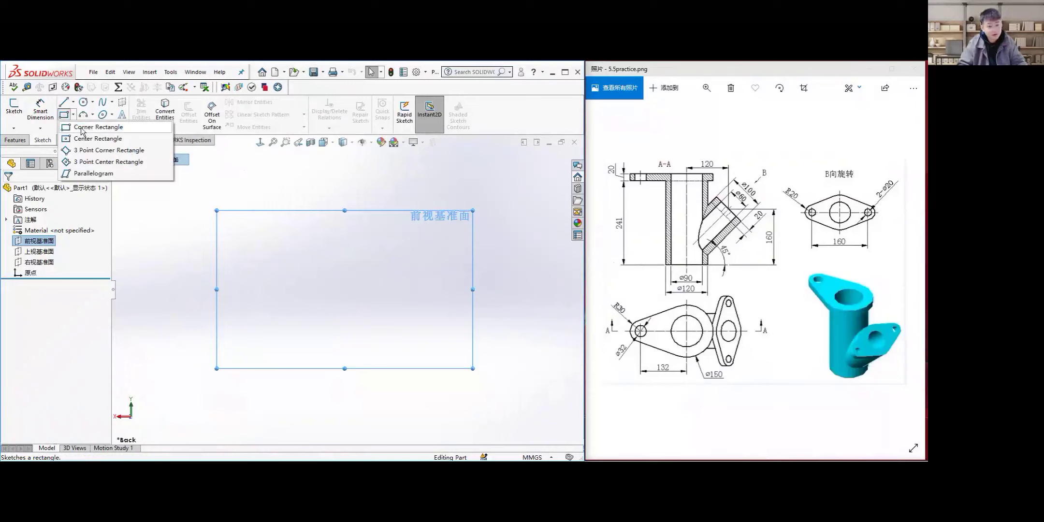
Draw a tall, narrow corner rectangle on the Front Plane starting at the origin
{"action": "left_click", "coordinate": [82, 127]}
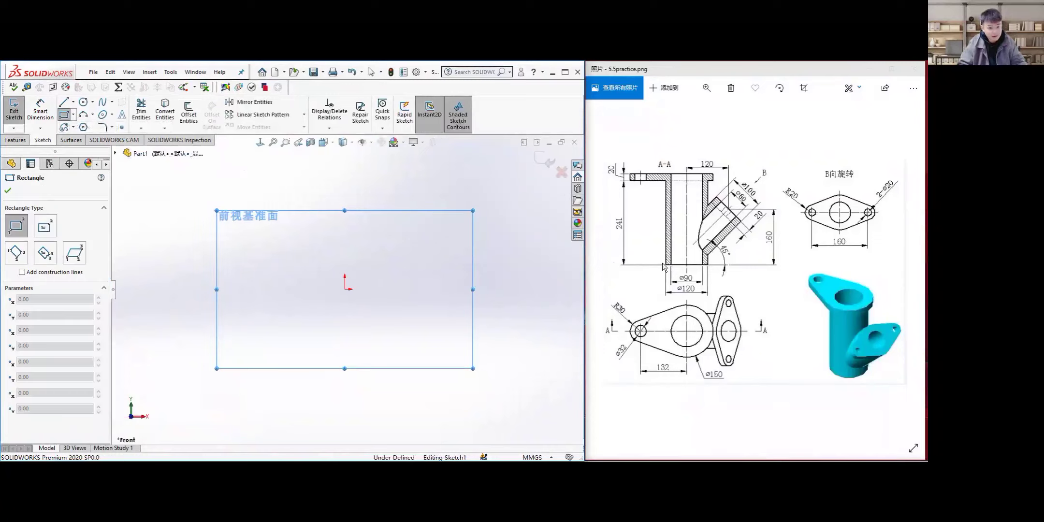
{"action": "left_click", "coordinate": [344, 290]}
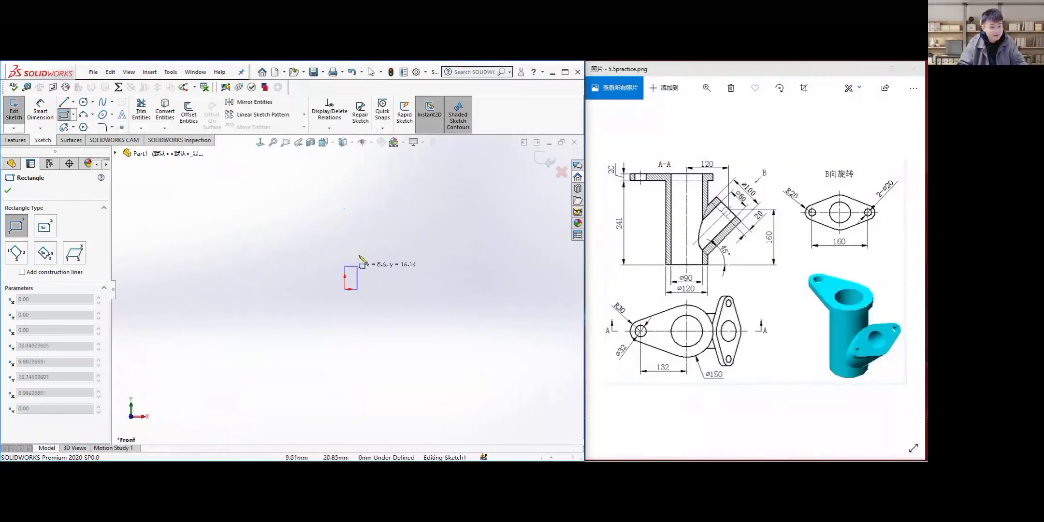
{"action": "left_click", "coordinate": [358, 239]}
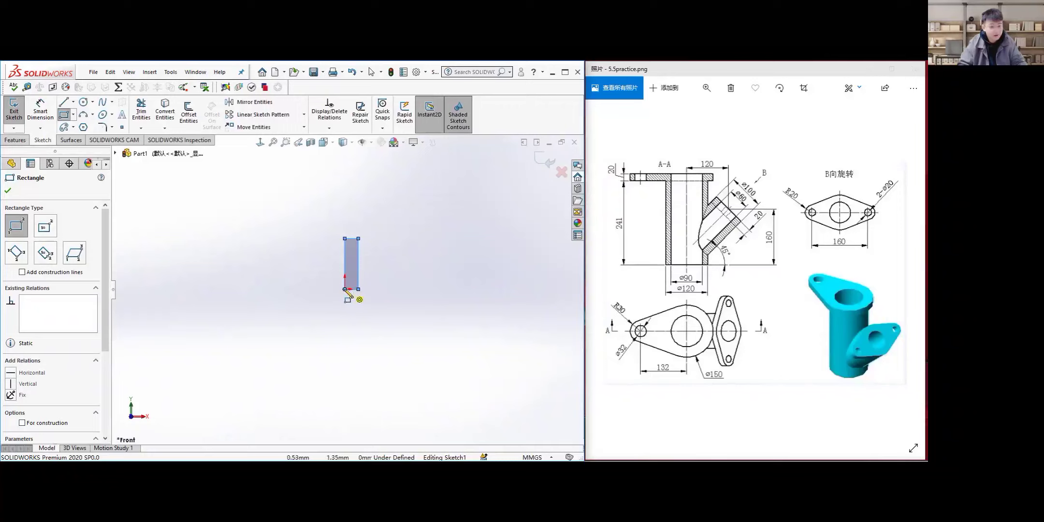
{"action": "scroll", "coordinate": [333, 271], "scroll_direction": "down", "scroll_amount": 5}
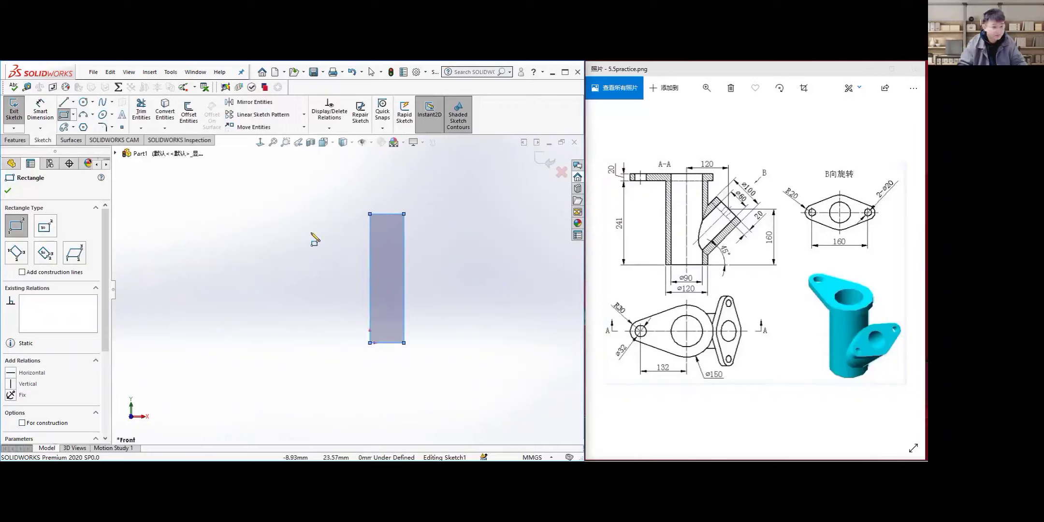
{"action": "left_click", "coordinate": [48, 113]}
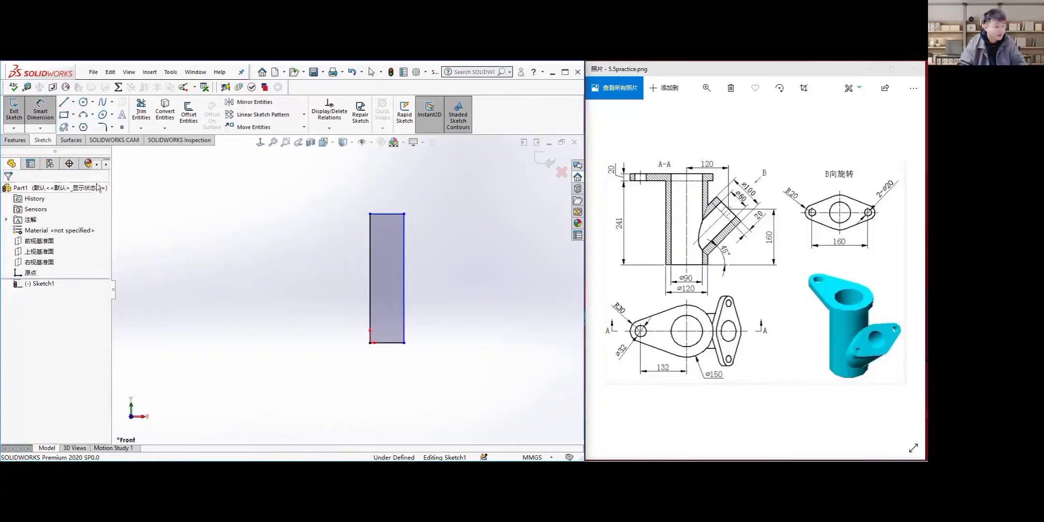
Dimension the rectangle's left edge 241 and bottom edge 60, then exit the sketch
{"action": "left_click", "coordinate": [370, 264]}
{"action": "left_click", "coordinate": [344, 270]}
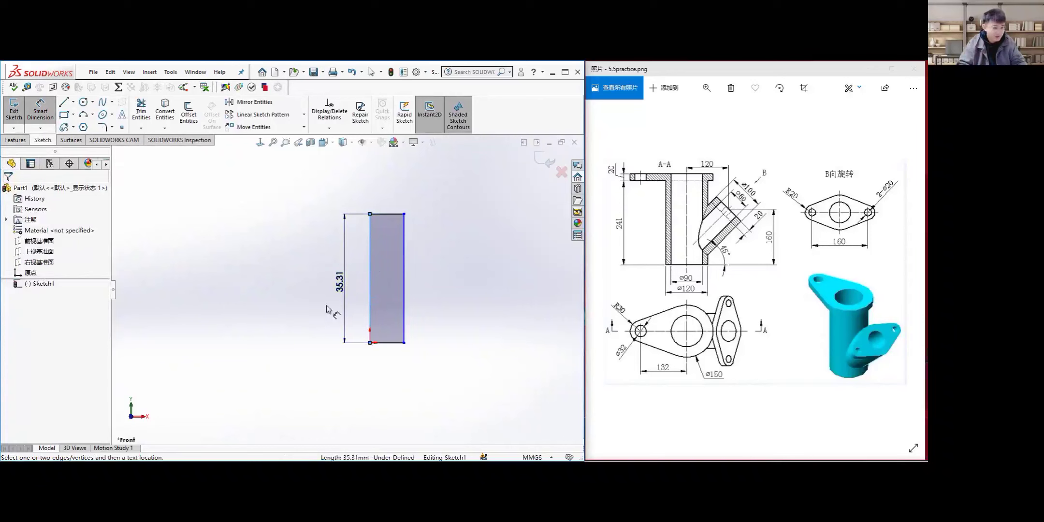
{"action": "left_click_drag", "start_coordinate": [328, 253], "coordinate": [266, 259]}
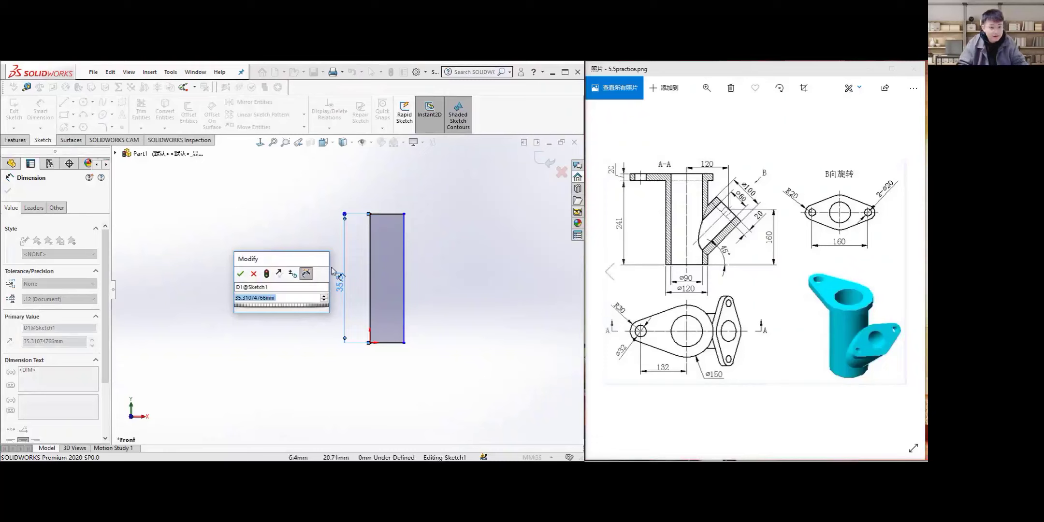
{"action": "type", "text": "241"}
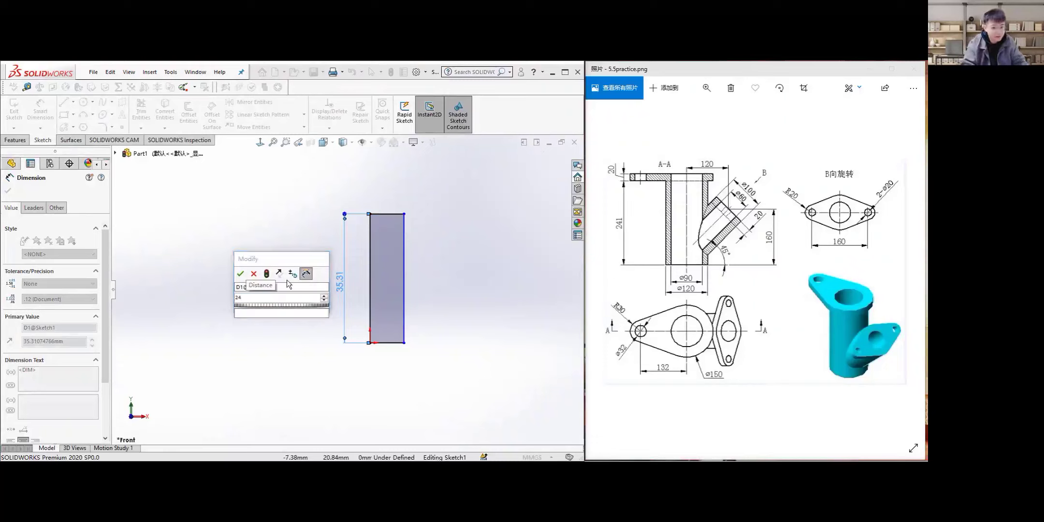
{"action": "key", "text": "Return"}
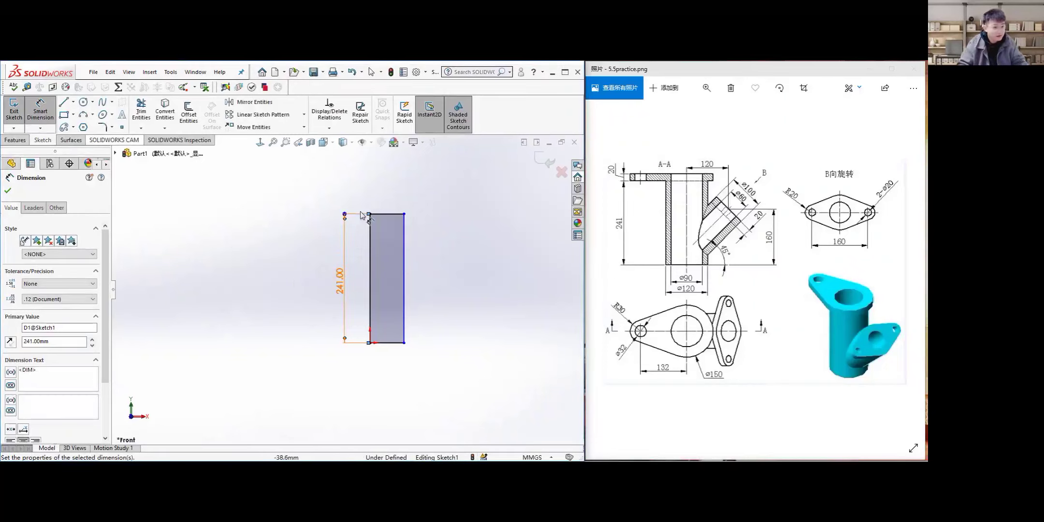
{"action": "left_click", "coordinate": [393, 349]}
{"action": "left_click", "coordinate": [393, 362]}
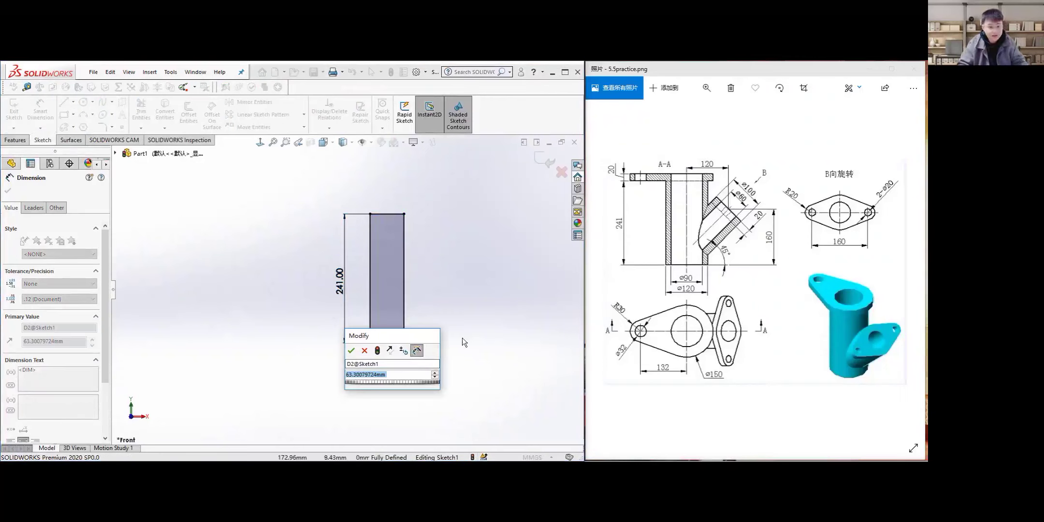
{"action": "key", "text": "Return"}
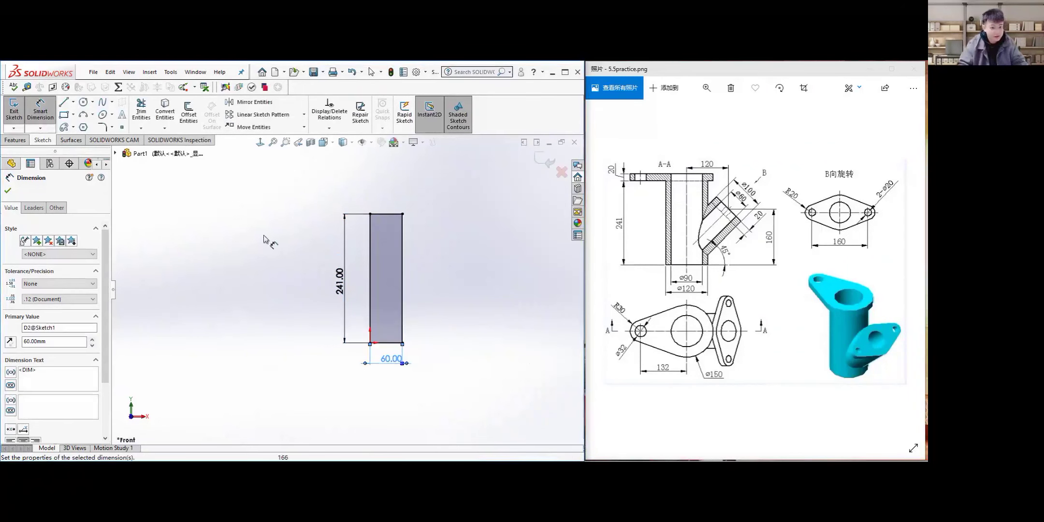
{"action": "left_click", "coordinate": [8, 193]}
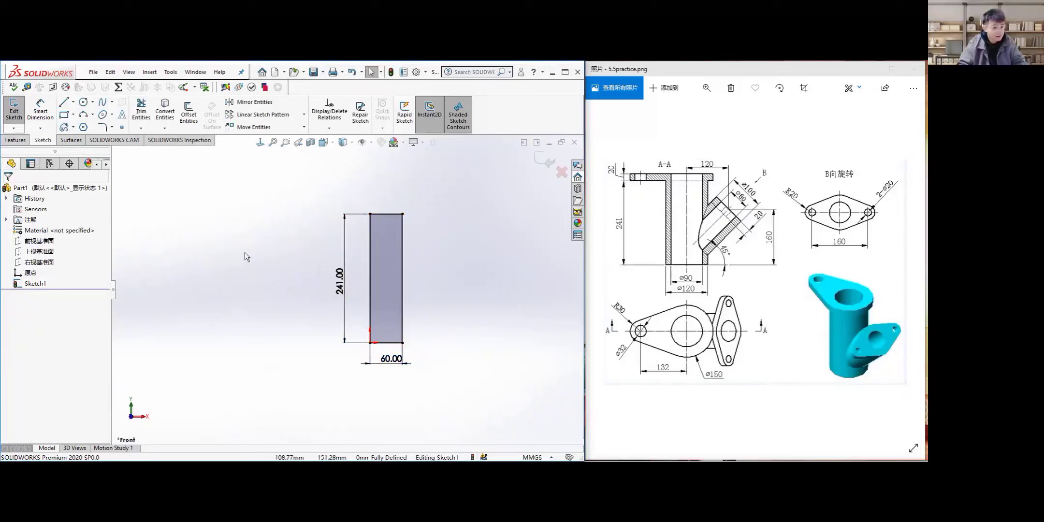
{"action": "left_click", "coordinate": [12, 116]}
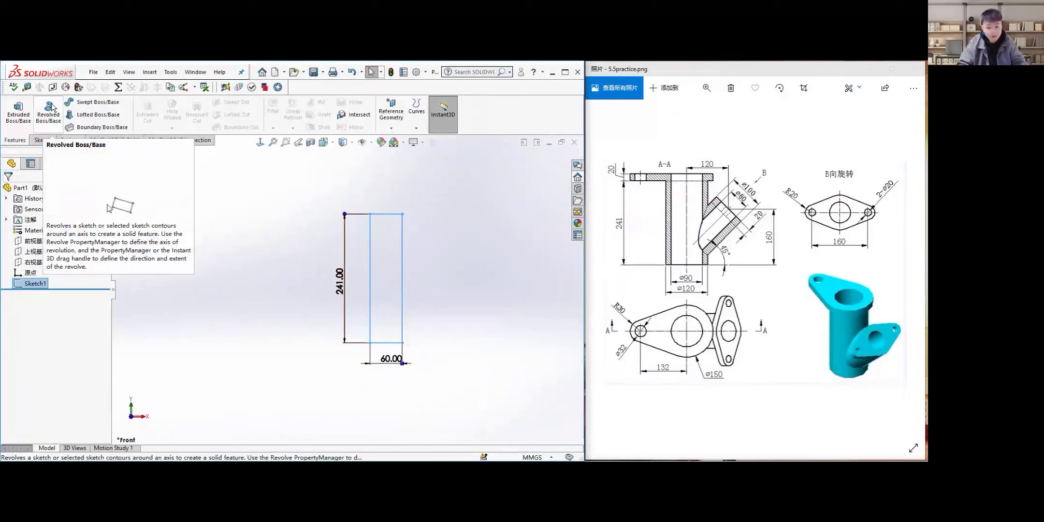
Revolve Sketch1 a full 360° about its left edge into a solid cylinder and inspect it
{"action": "left_click", "coordinate": [50, 108]}
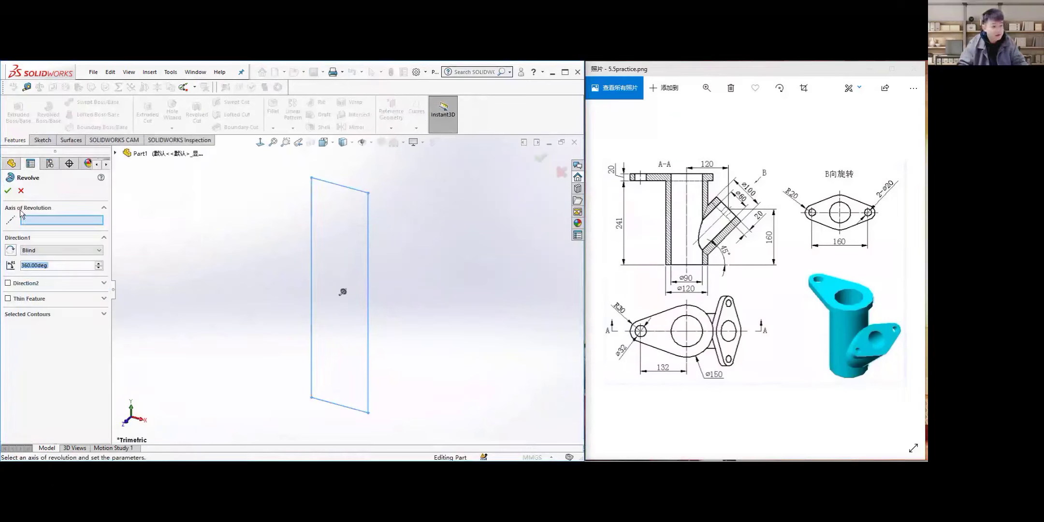
{"action": "left_click", "coordinate": [311, 260]}
{"action": "left_click", "coordinate": [6, 191]}
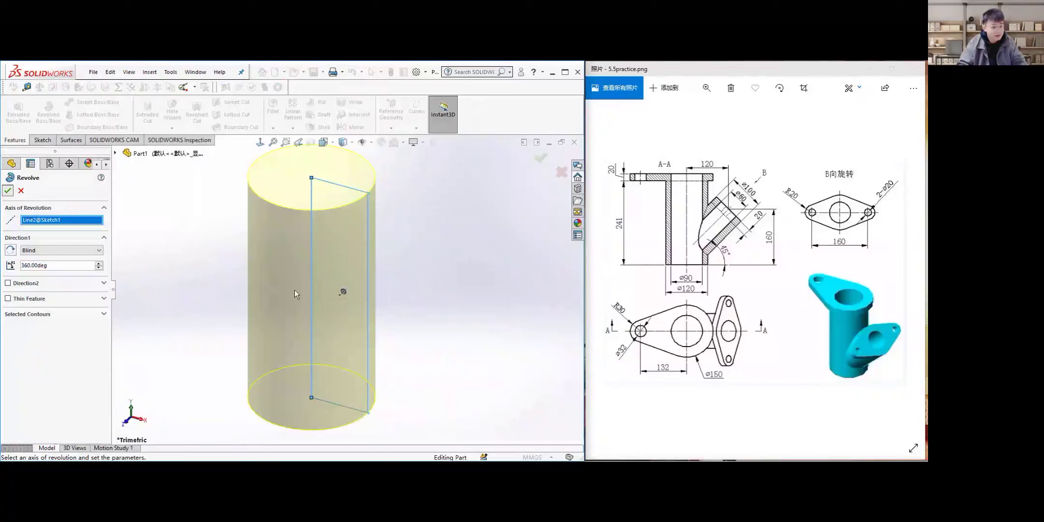
{"action": "middle_click_drag", "start_coordinate": [351, 267], "coordinate": [377, 275]}
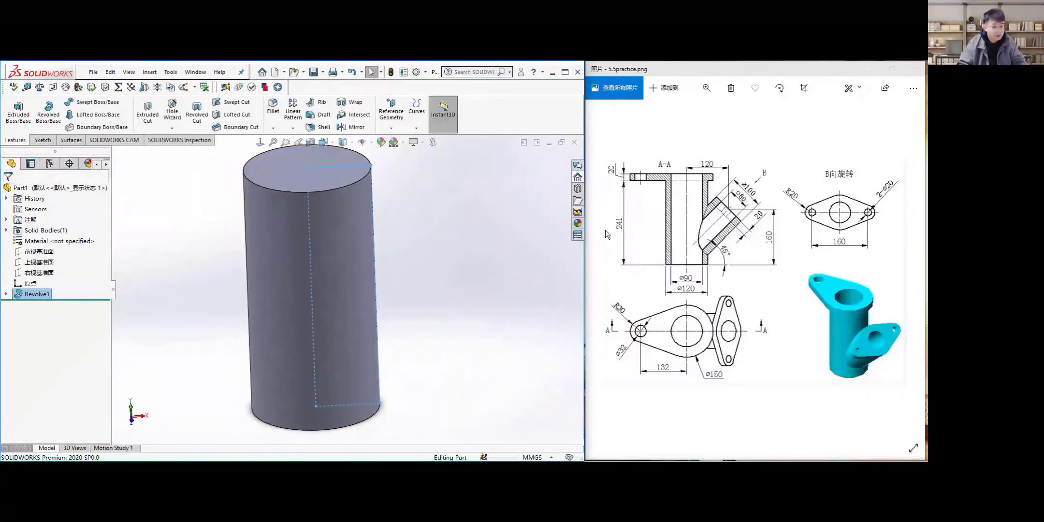
{"action": "middle_click_drag", "start_coordinate": [438, 228], "coordinate": [386, 230]}
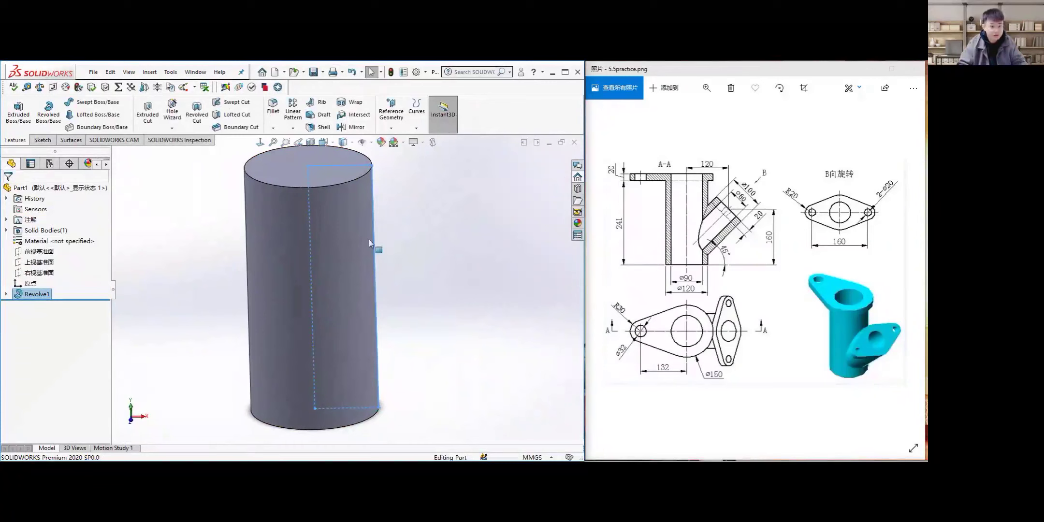
Select the Front Plane, view it normal-to, and bring up the Sketch tools
{"action": "left_click", "coordinate": [39, 252]}
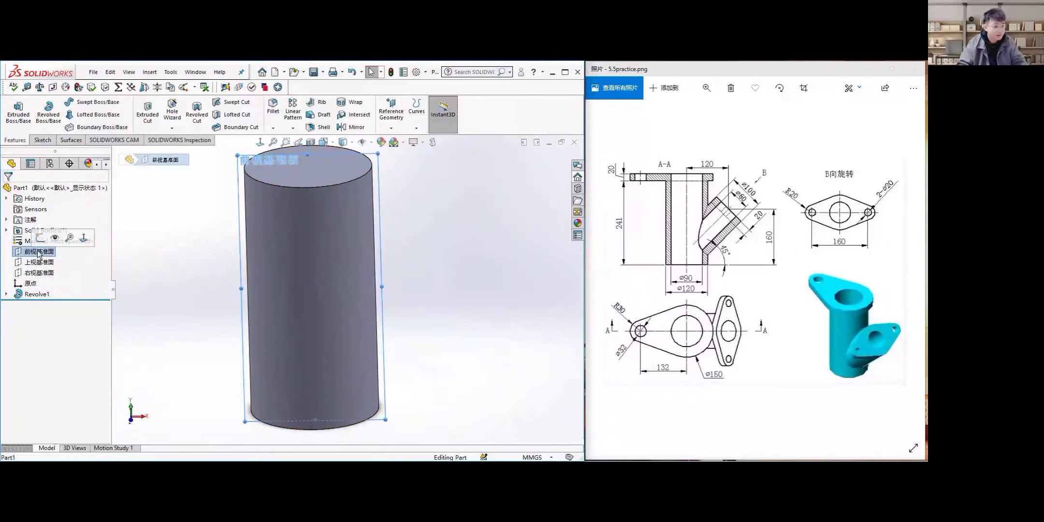
{"action": "left_click", "coordinate": [82, 239]}
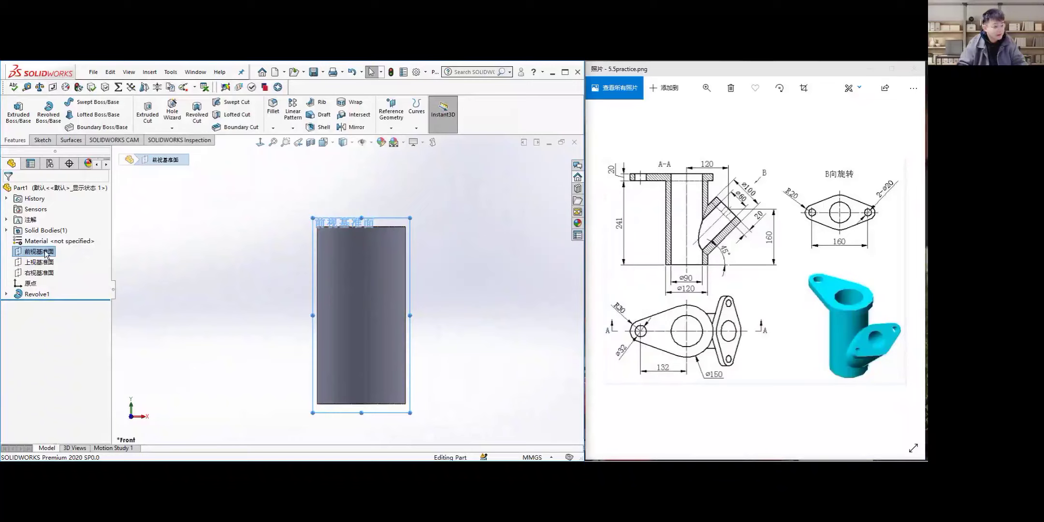
{"action": "left_click", "coordinate": [43, 140]}
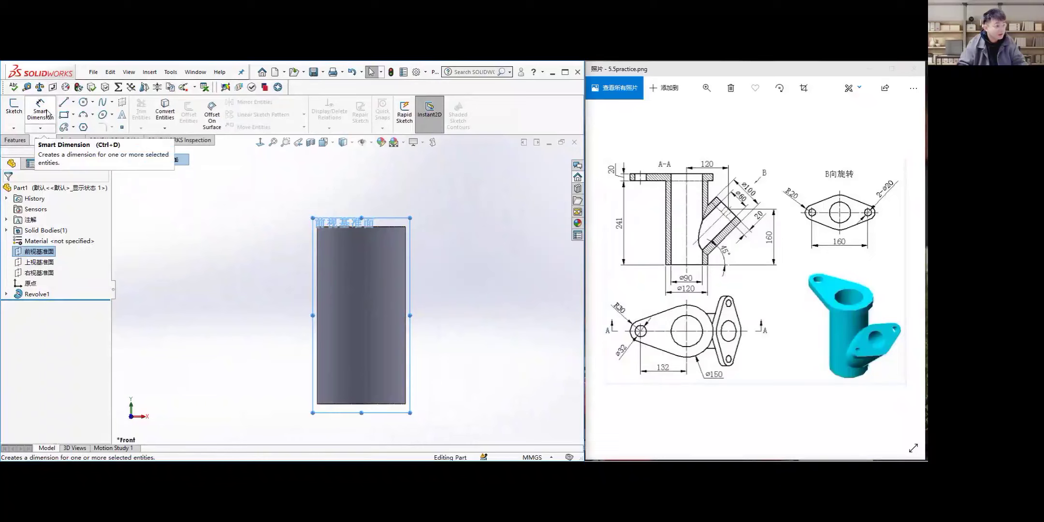
Draw a vertical centerline up the cylinder's axis from its bottom to above the top
{"action": "left_click", "coordinate": [73, 102]}
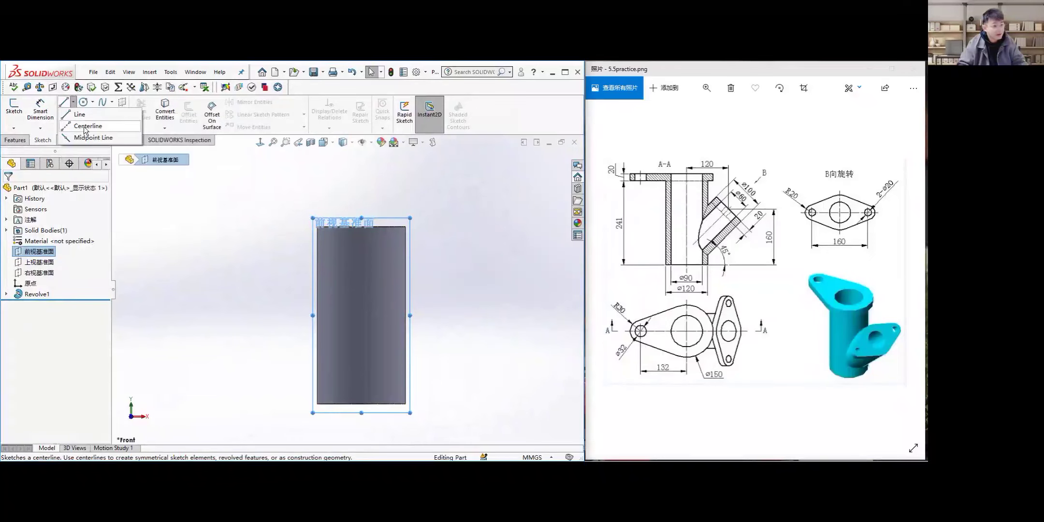
{"action": "left_click", "coordinate": [86, 127]}
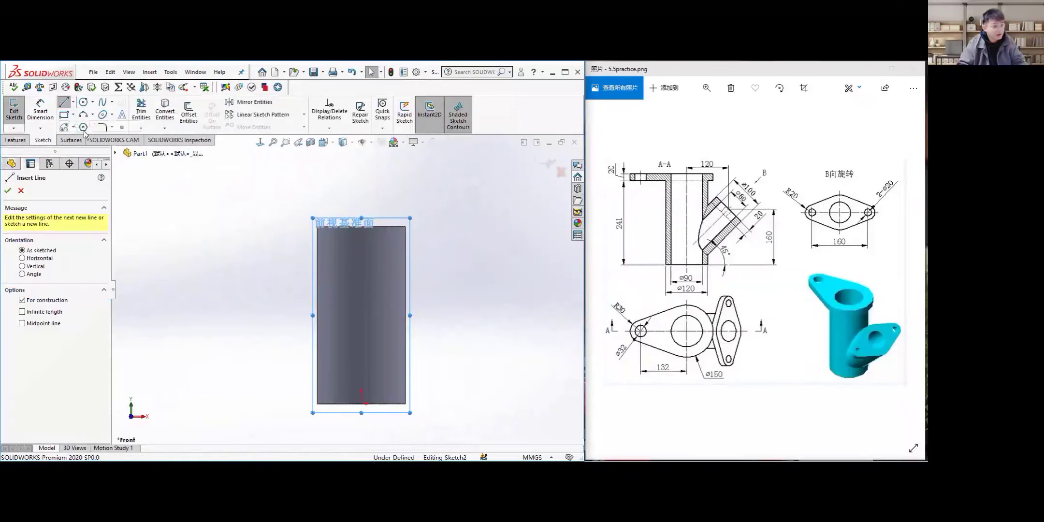
{"action": "left_click", "coordinate": [361, 412]}
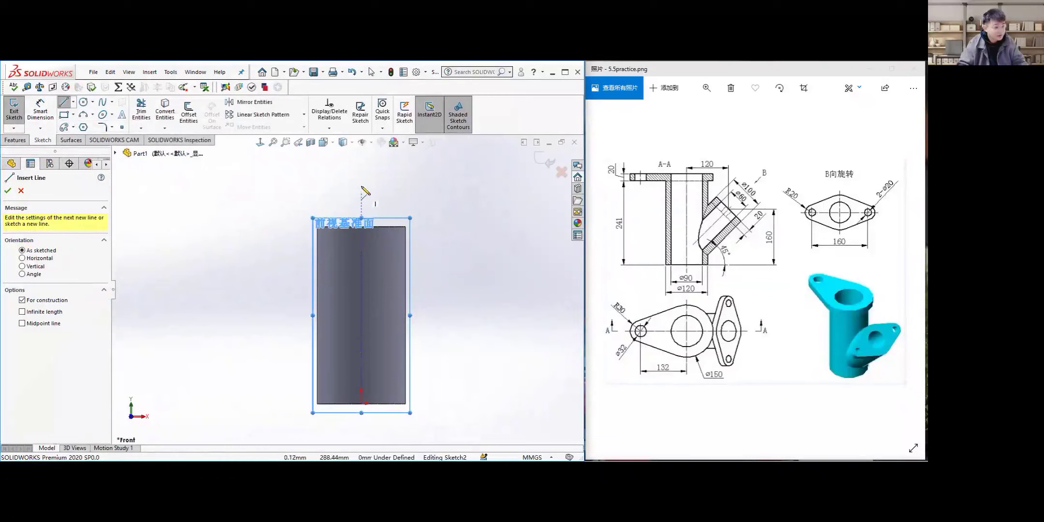
{"action": "key", "text": "Escape"}
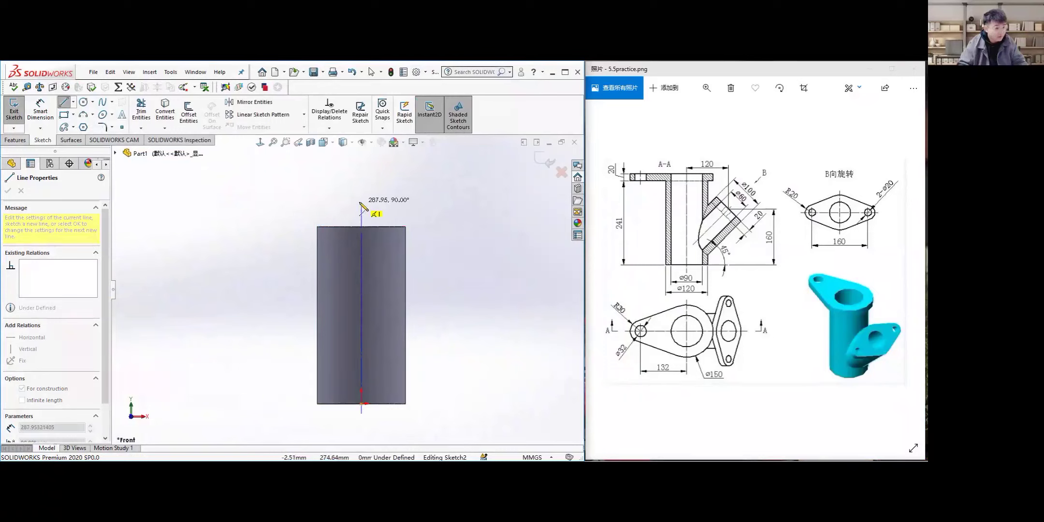
{"action": "left_click", "coordinate": [361, 203]}
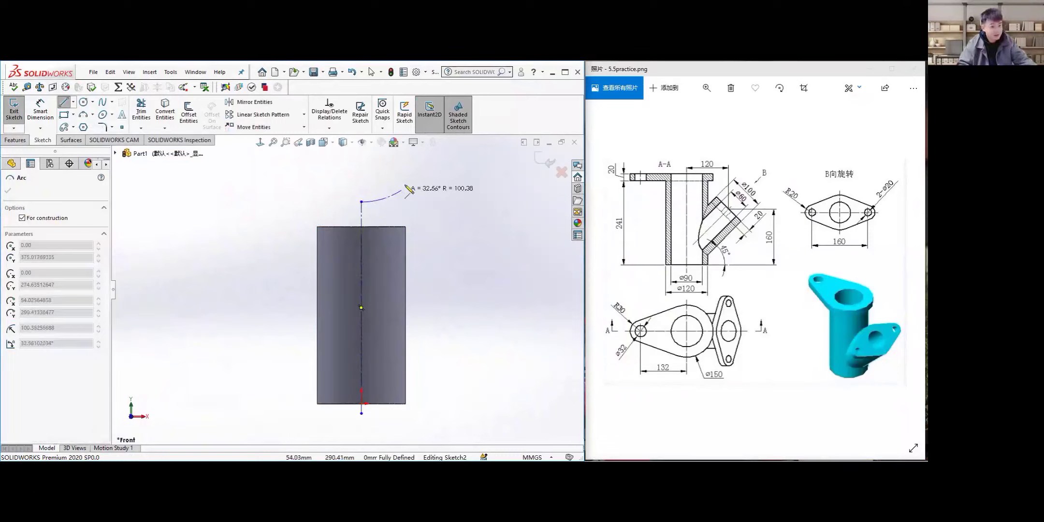
{"action": "key", "text": "Escape"}
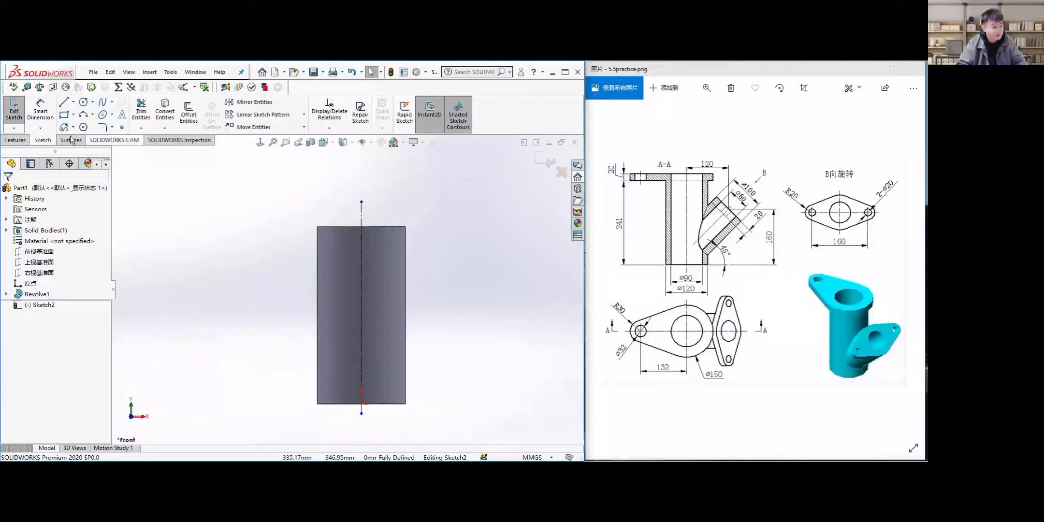
Draw a horizontal line from the axis along the top edge, extending right of the body
{"action": "left_click", "coordinate": [65, 104]}
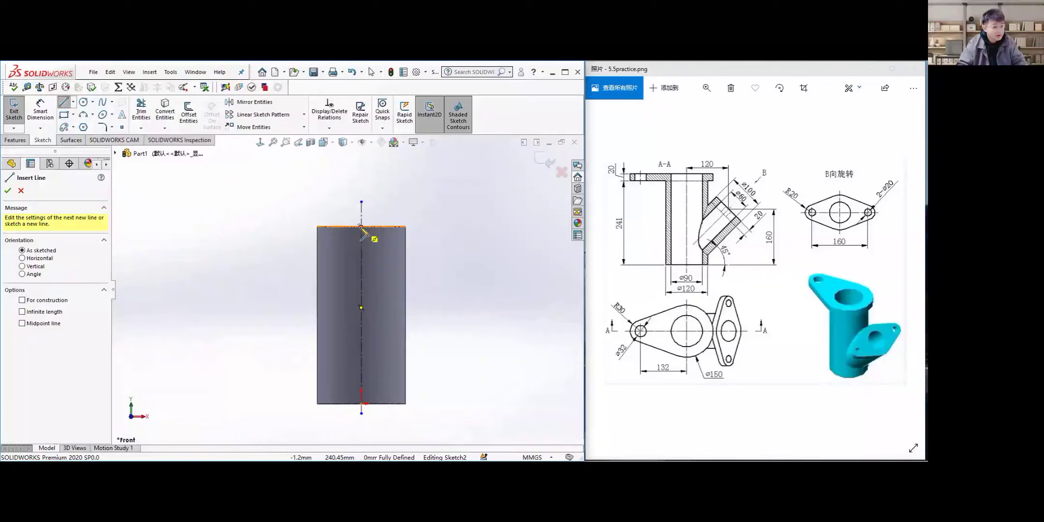
{"action": "scroll", "coordinate": [361, 226], "scroll_direction": "down", "scroll_amount": 5}
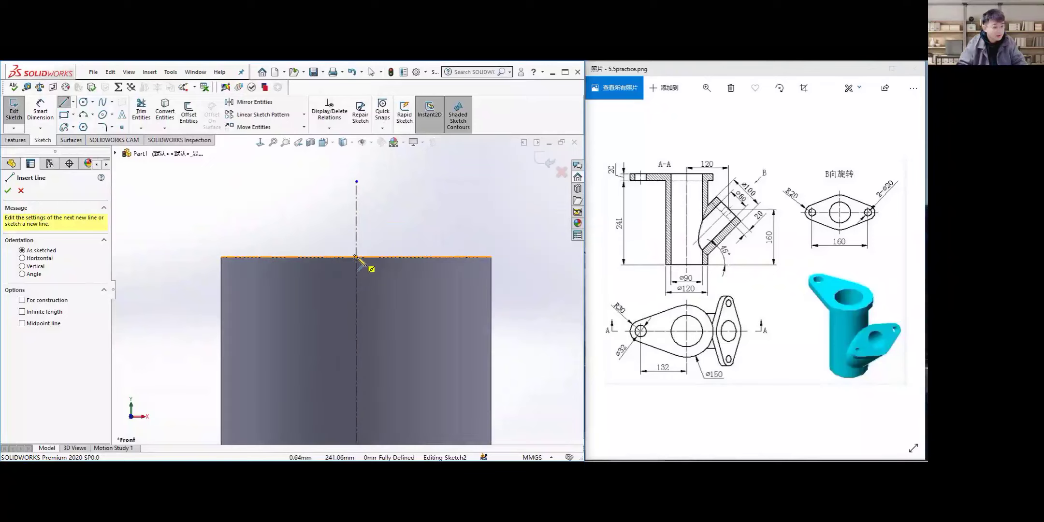
{"action": "left_click", "coordinate": [356, 257]}
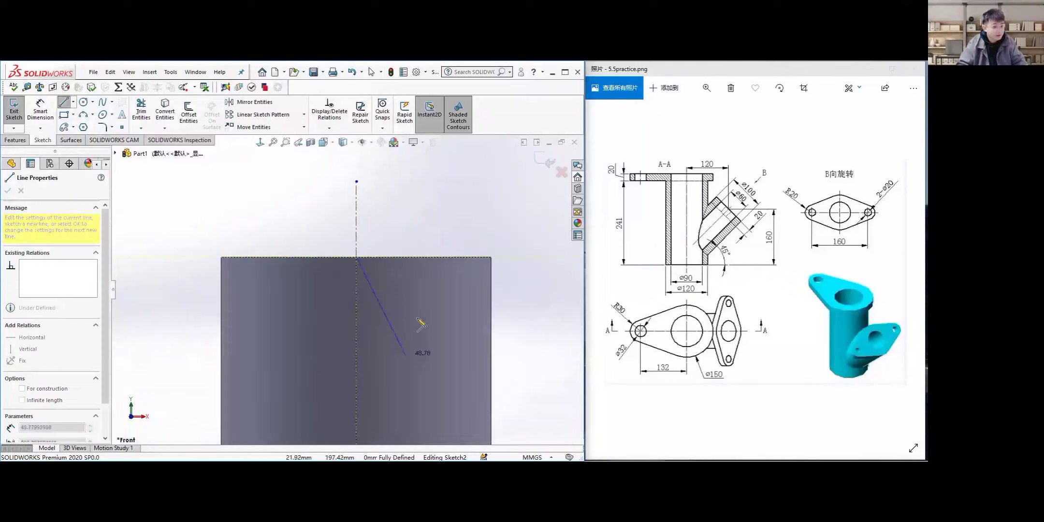
{"action": "scroll", "coordinate": [532, 263], "scroll_direction": "up", "scroll_amount": 3}
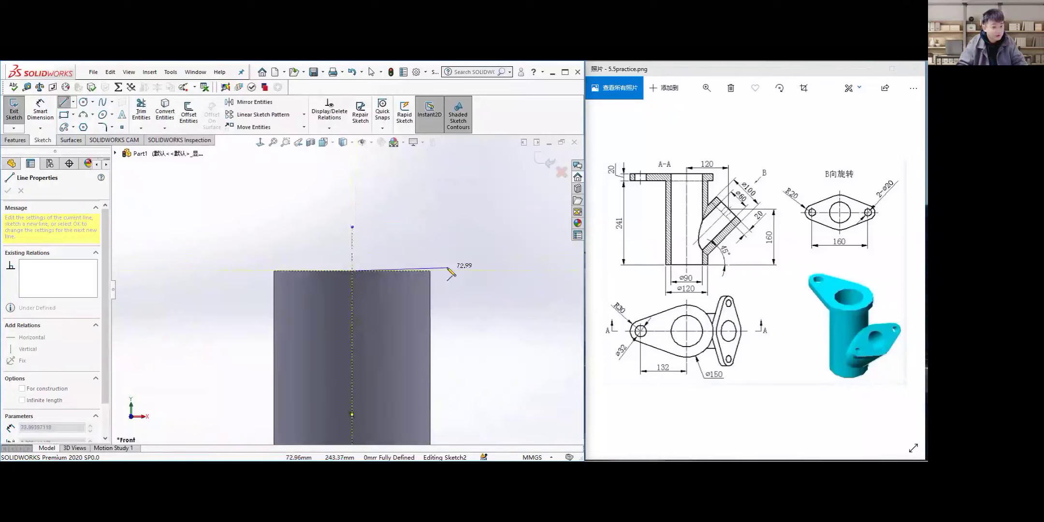
{"action": "left_click", "coordinate": [478, 274]}
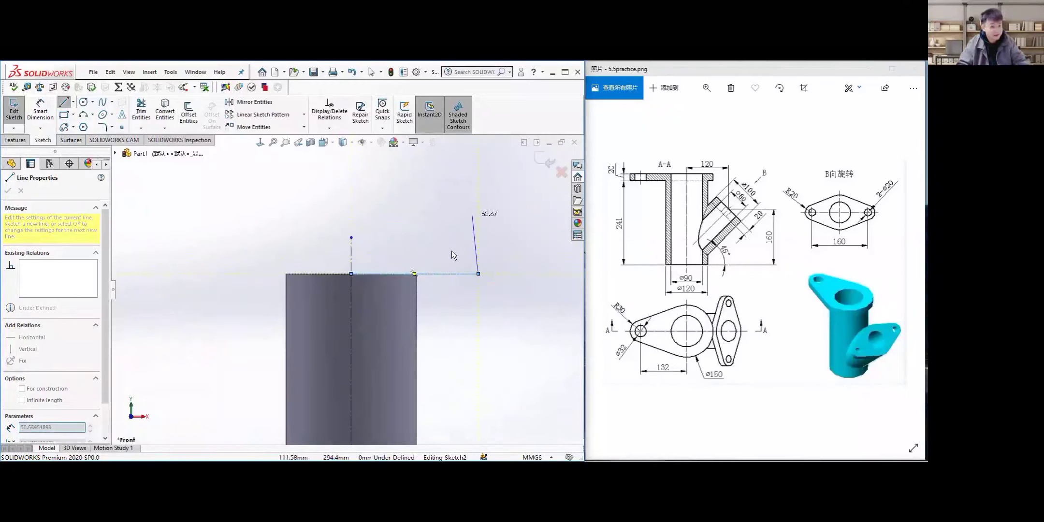
{"action": "key", "text": "Escape"}
Dimension the horizontal line to 120 mm and convert it to construction geometry
{"action": "key", "text": "d"}
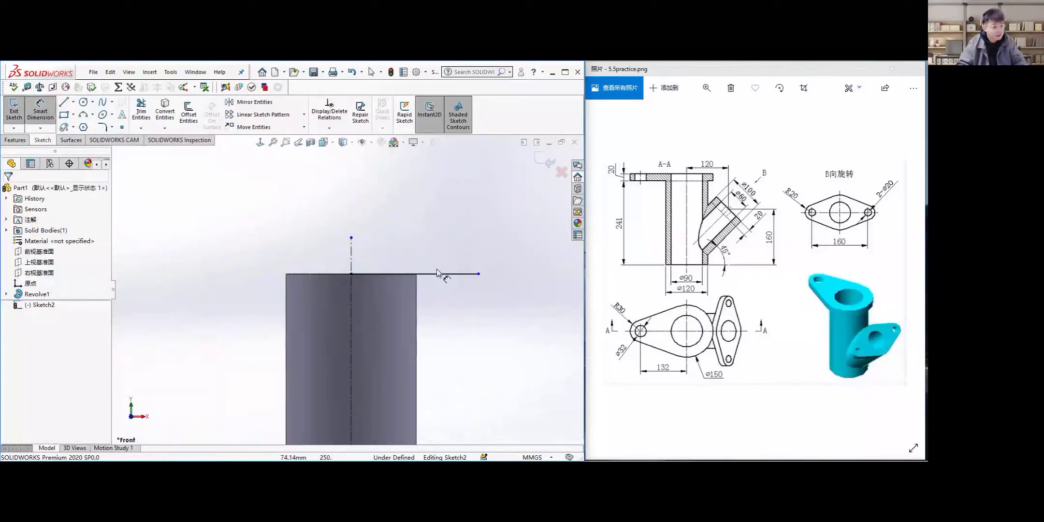
{"action": "left_click", "coordinate": [437, 273]}
{"action": "left_click", "coordinate": [435, 226]}
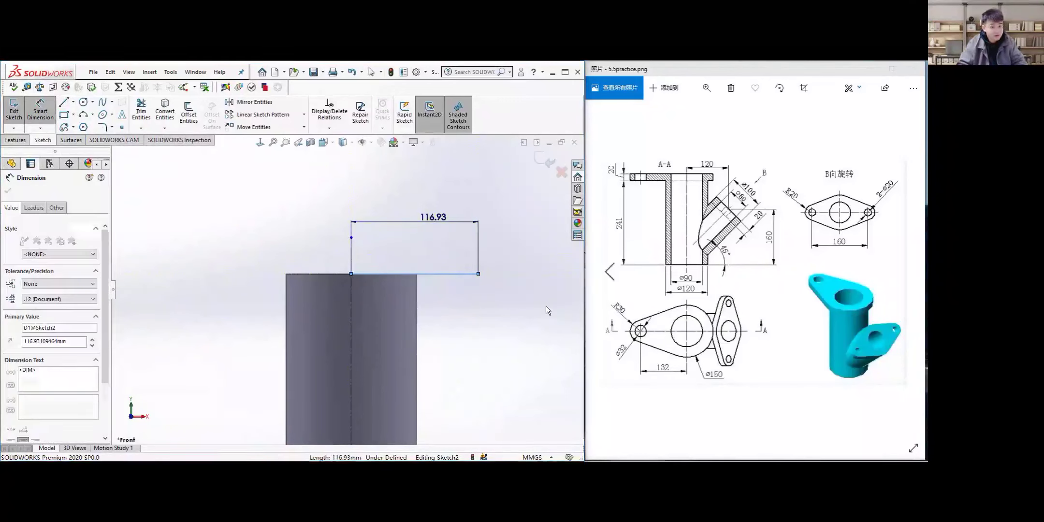
{"action": "type", "text": "120"}
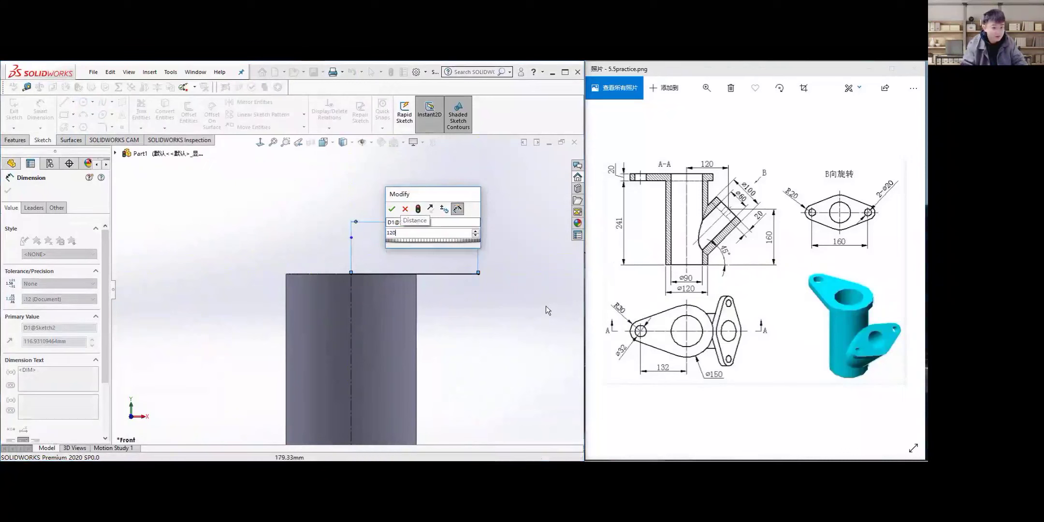
{"action": "key", "text": "Return"}
{"action": "scroll", "coordinate": [439, 333], "scroll_direction": "up", "scroll_amount": 1}
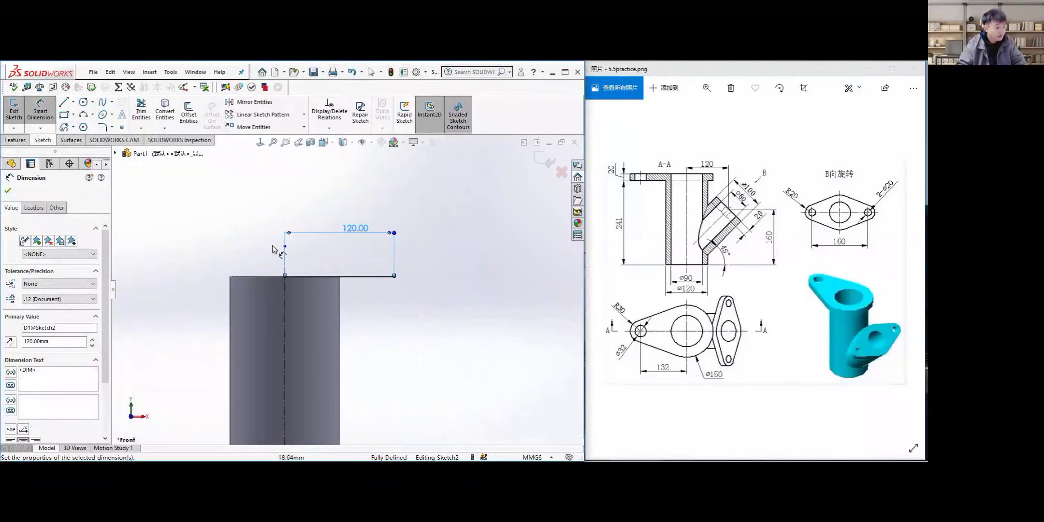
{"action": "left_click", "coordinate": [8, 193]}
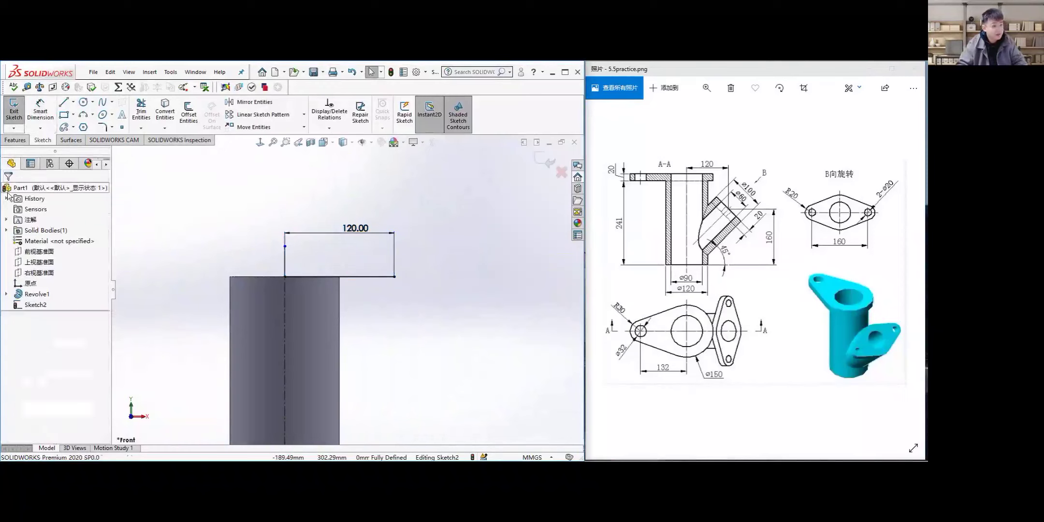
{"action": "left_click", "coordinate": [370, 278]}
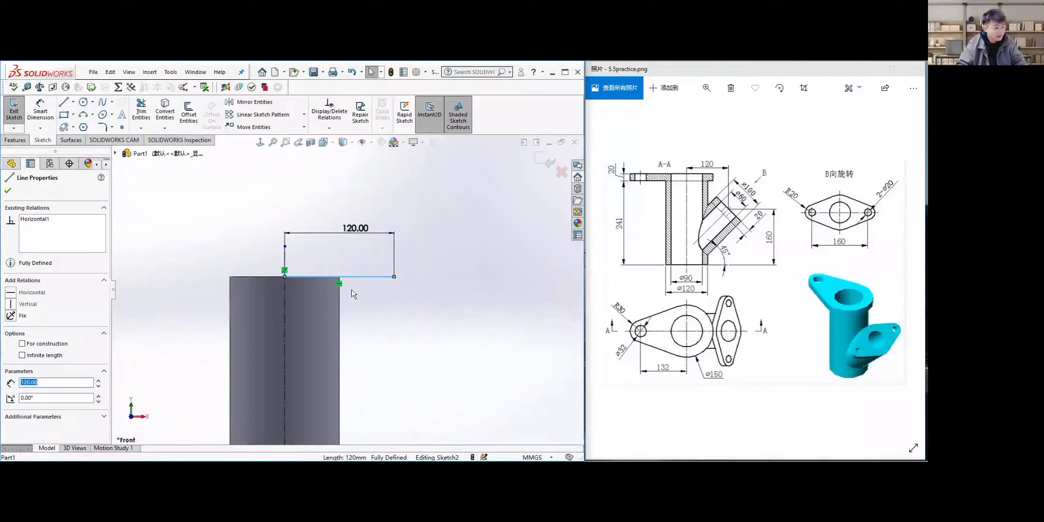
{"action": "left_click", "coordinate": [23, 344]}
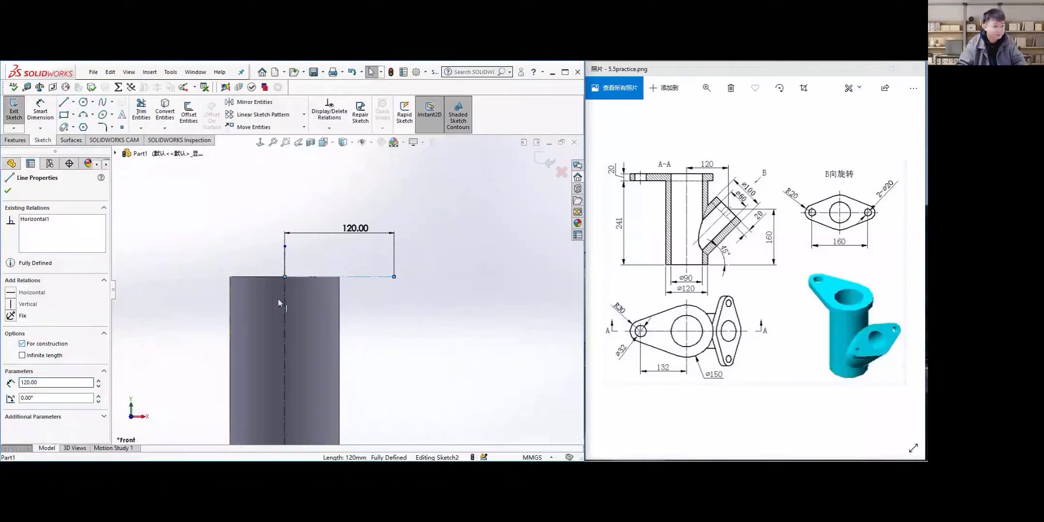
Draw a vertical line down from the 120 mm line's outer end and dimension it 81 mm
{"action": "left_click", "coordinate": [65, 104]}
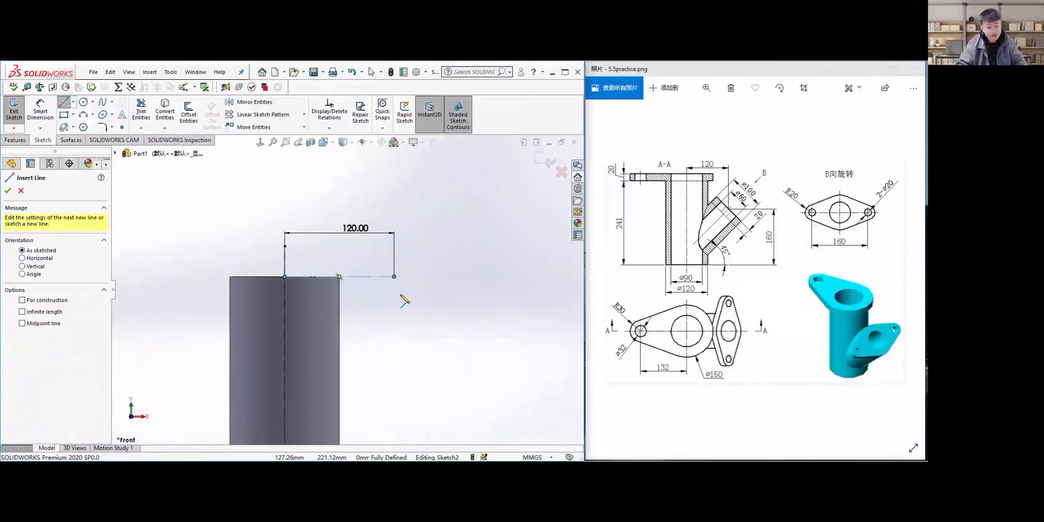
{"action": "scroll", "coordinate": [397, 286], "scroll_direction": "up", "scroll_amount": 1}
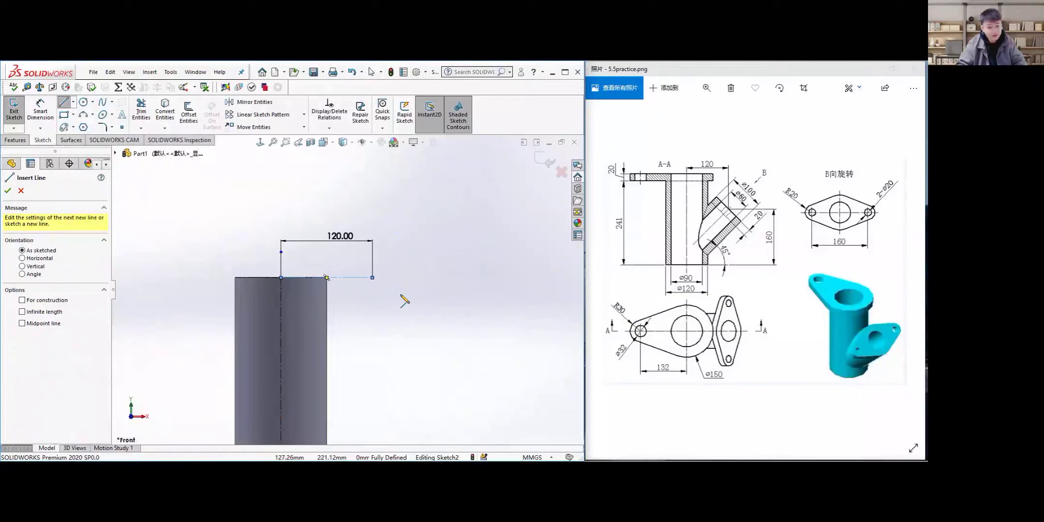
{"action": "left_click", "coordinate": [372, 278]}
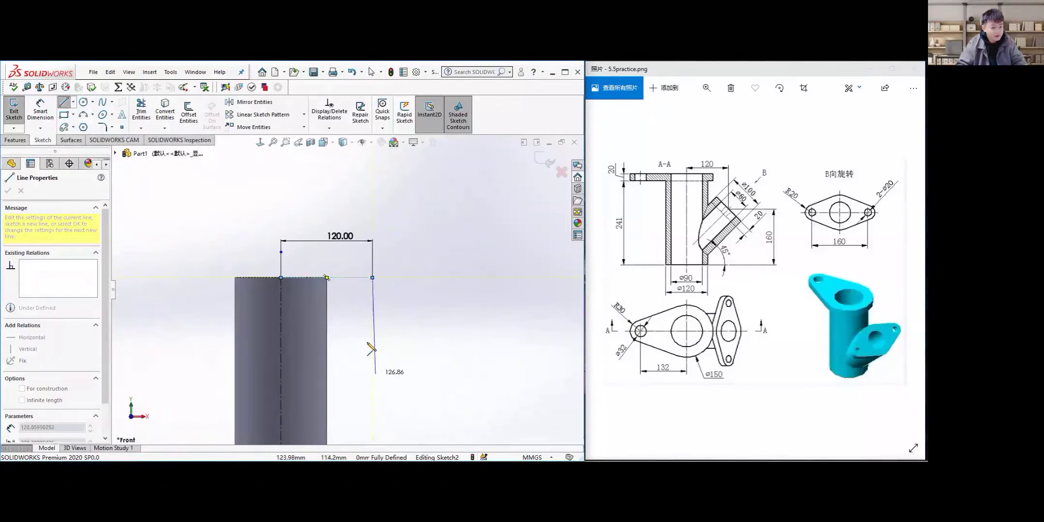
{"action": "left_click", "coordinate": [372, 374]}
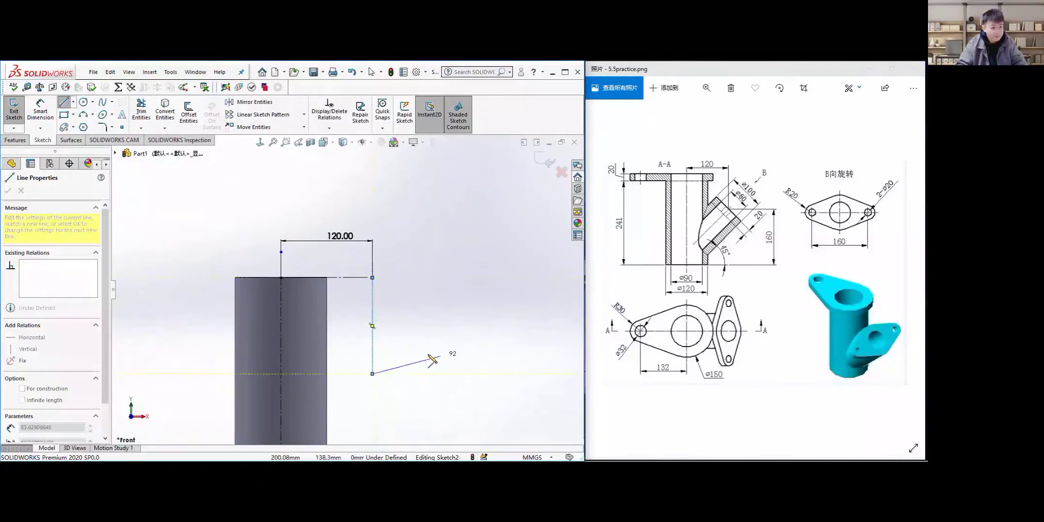
{"action": "key", "text": "Escape"}
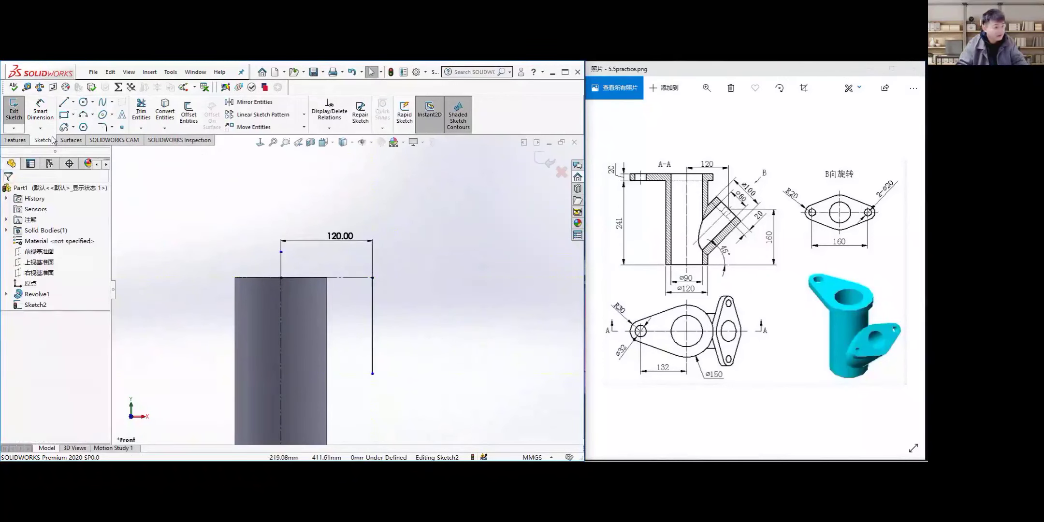
{"action": "left_click", "coordinate": [42, 115]}
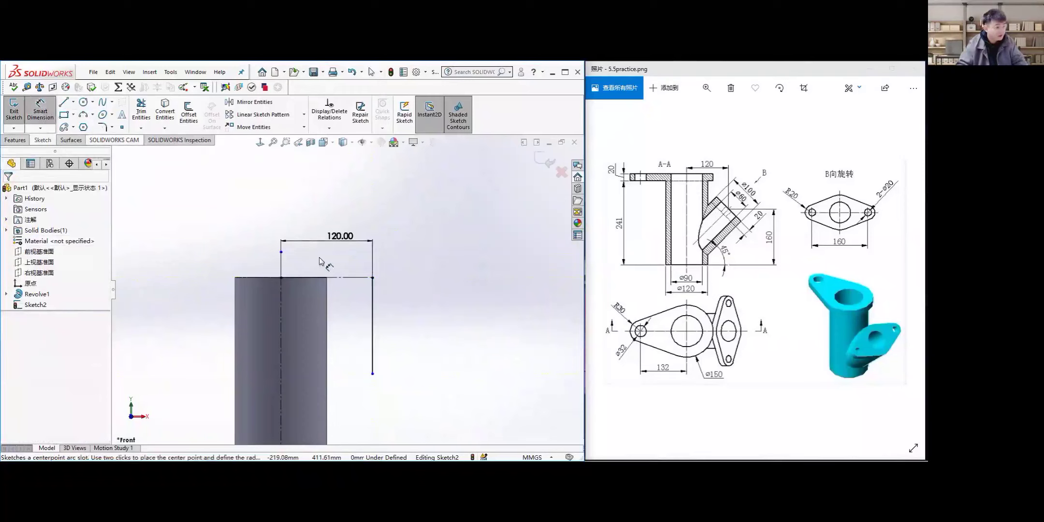
{"action": "left_click", "coordinate": [373, 331]}
{"action": "left_click", "coordinate": [423, 334]}
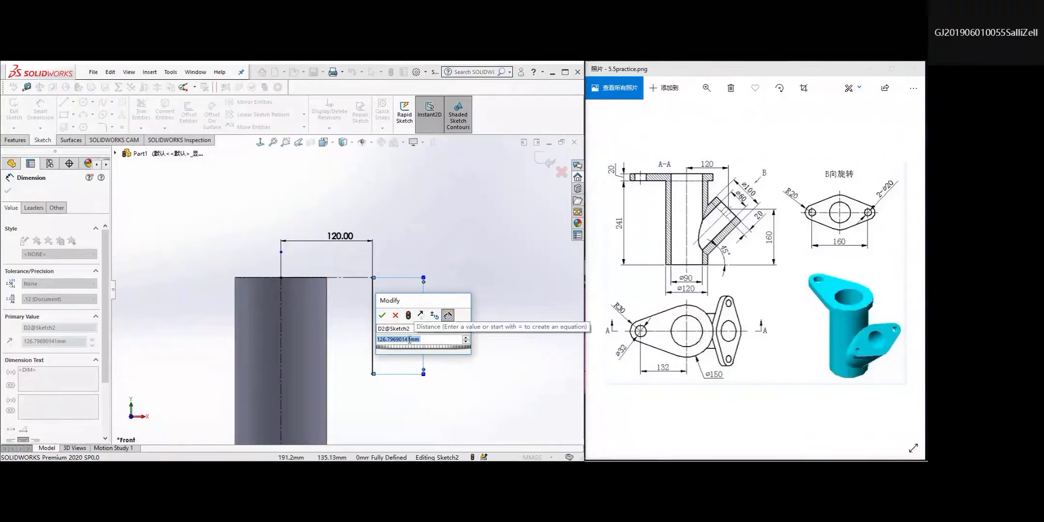
{"action": "type", "text": "81"}
{"action": "key", "text": "Return"}
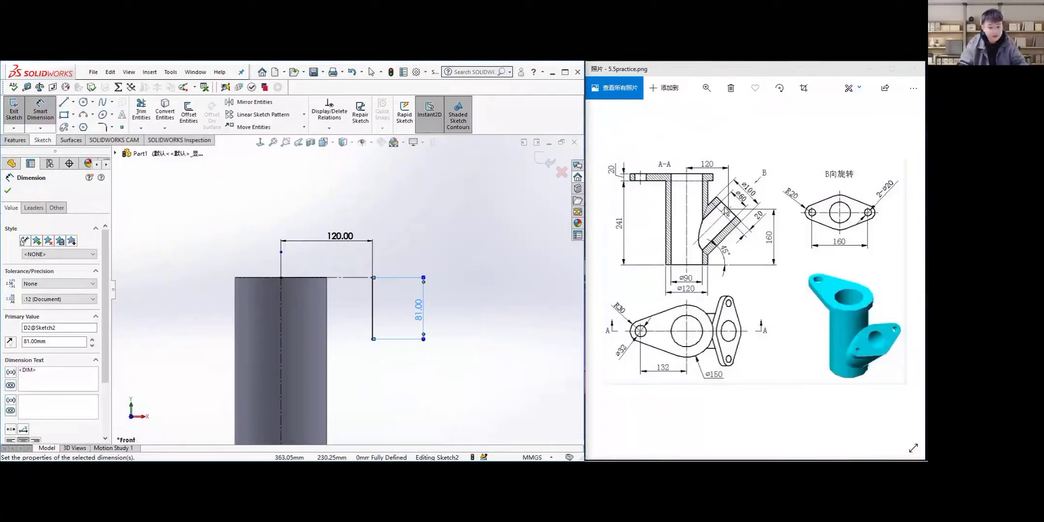
{"action": "key", "text": "super+Down"}
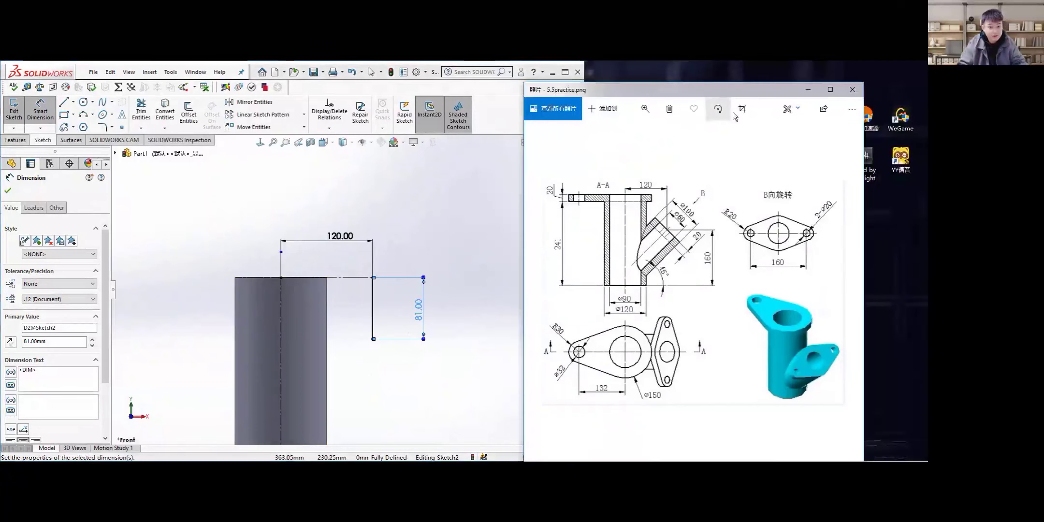
{"action": "left_click", "coordinate": [799, 111]}
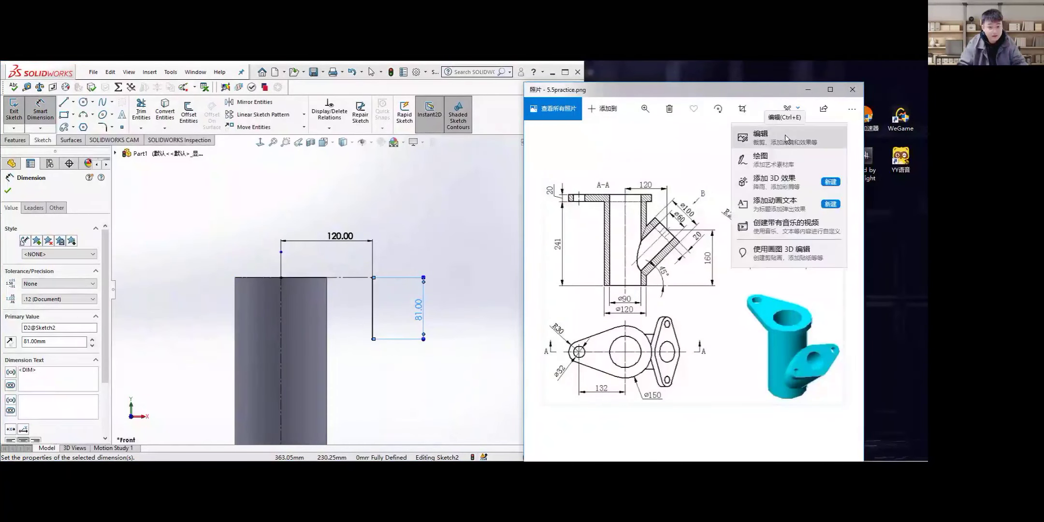
{"action": "left_click", "coordinate": [769, 141]}
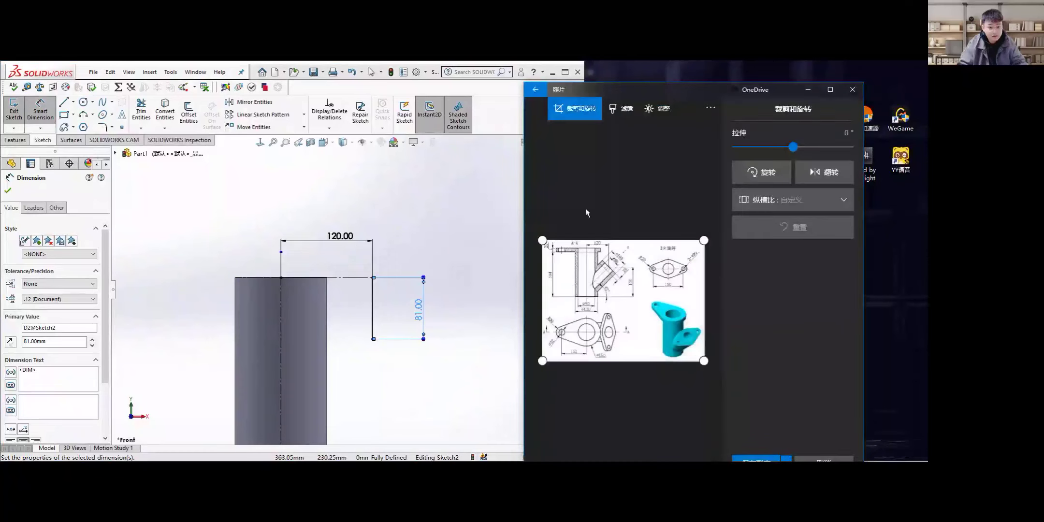
{"action": "key", "text": "Escape"}
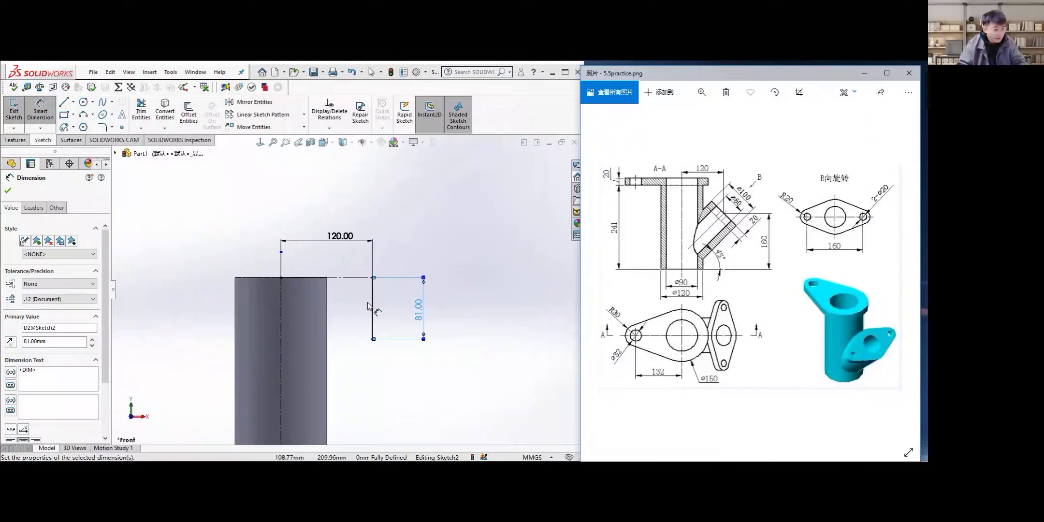
Convert the 81 mm vertical line to construction geometry
{"action": "key", "text": "Escape"}
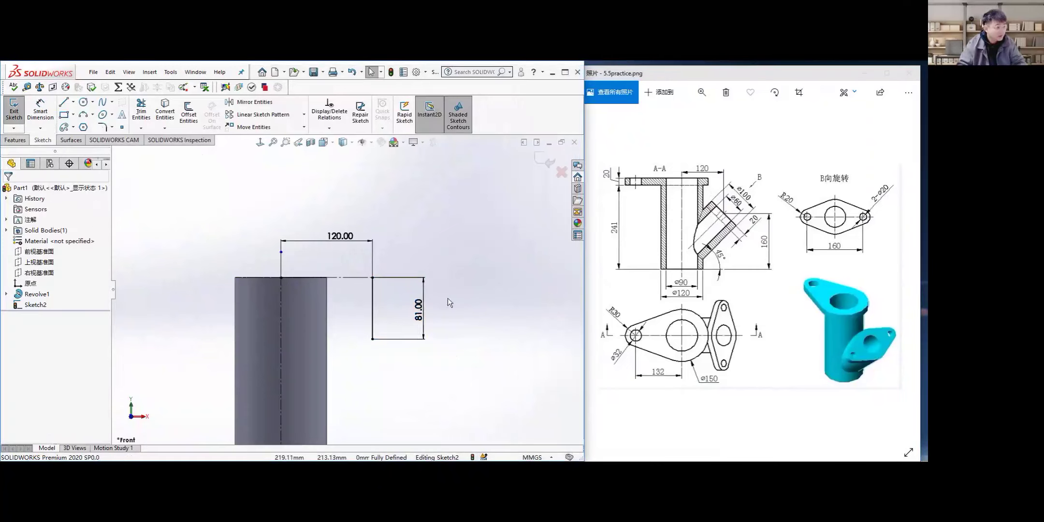
{"action": "left_click", "coordinate": [372, 309]}
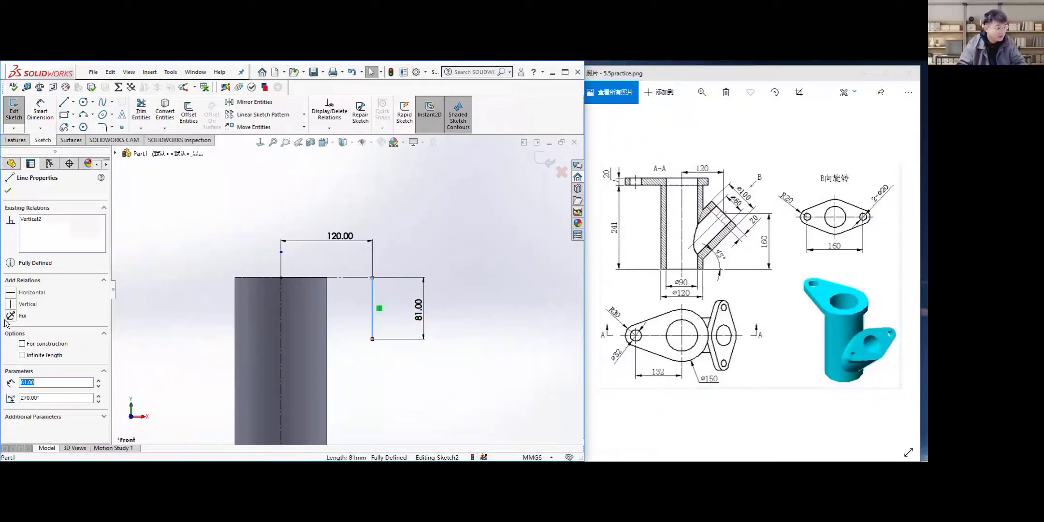
{"action": "left_click", "coordinate": [22, 344]}
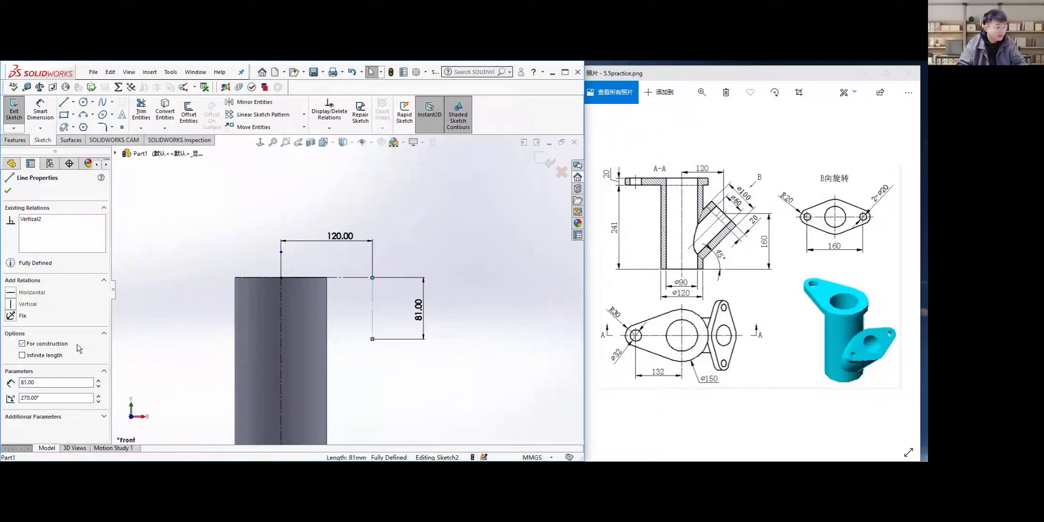
{"action": "left_click", "coordinate": [8, 192]}
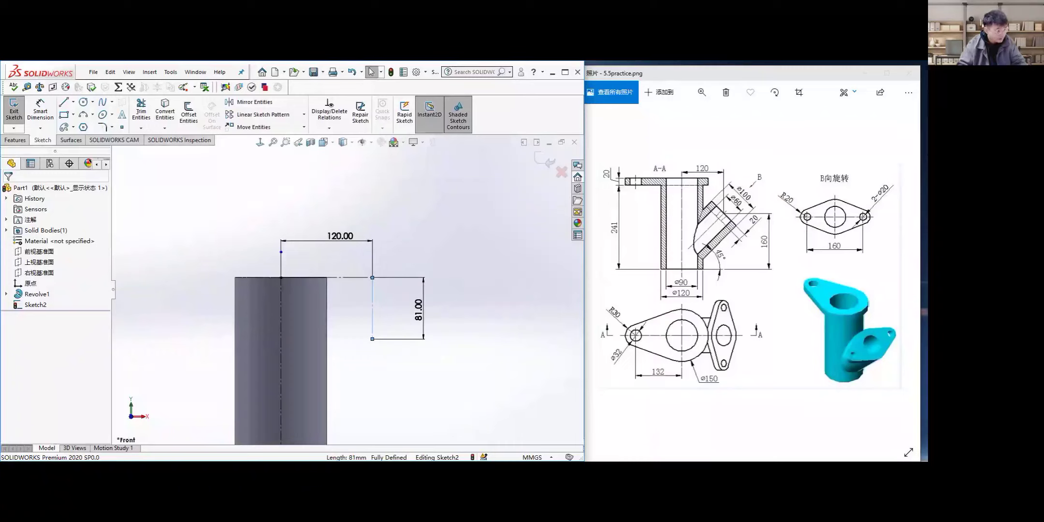
Activate the Line tool for the next sketch line
{"action": "left_click", "coordinate": [64, 102]}
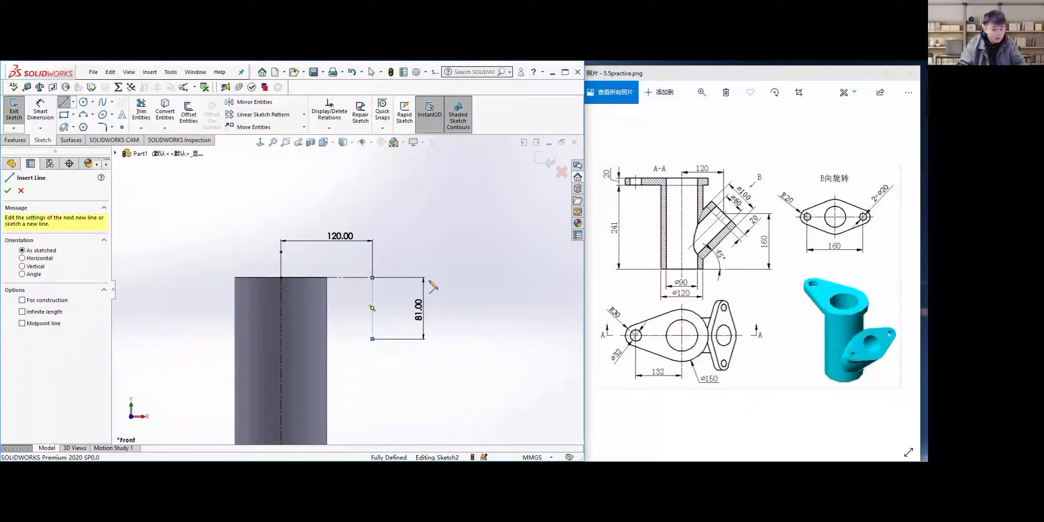
{"action": "scroll", "coordinate": [361, 338], "scroll_direction": "up", "scroll_amount": 3}
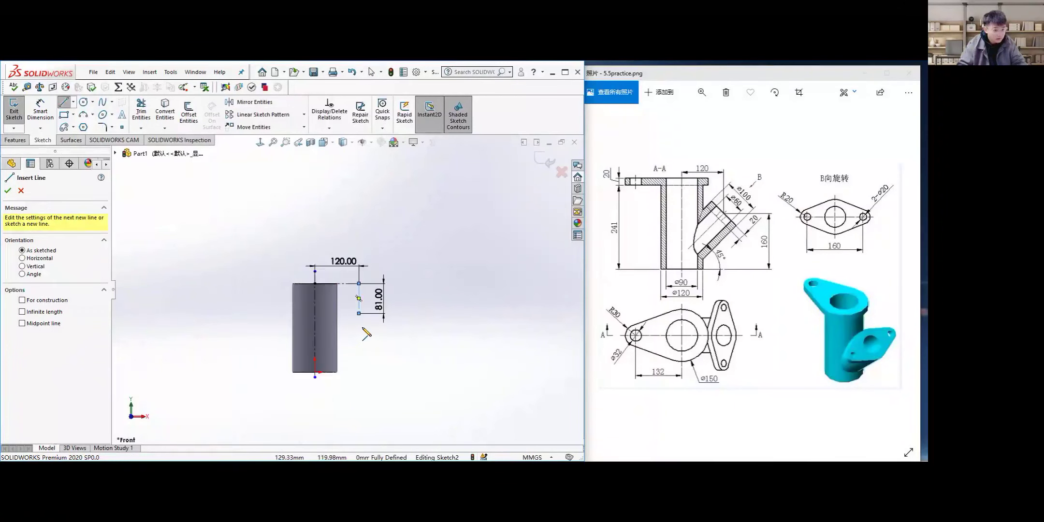
{"action": "scroll", "coordinate": [358, 319], "scroll_direction": "down", "scroll_amount": 1}
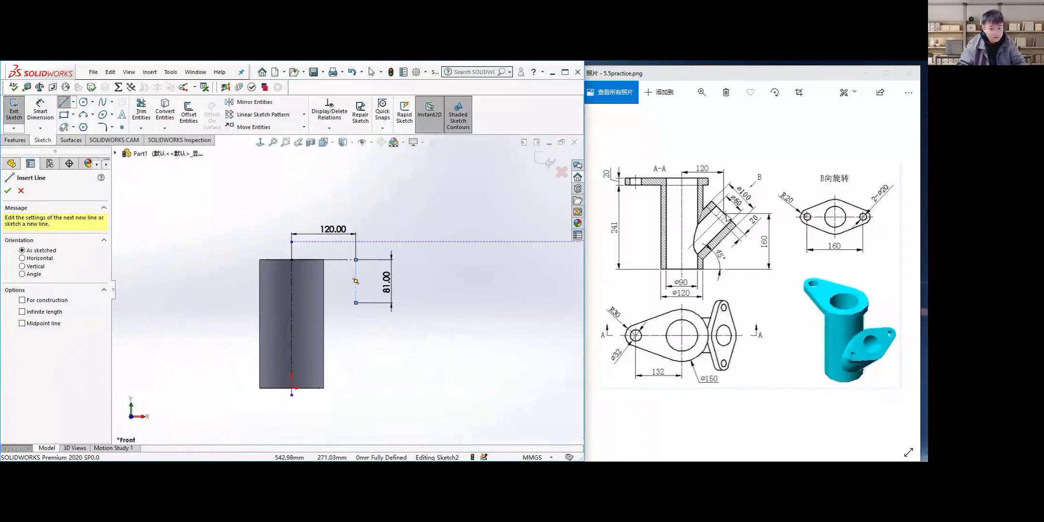
Try a centerline inside the cylinder, then cancel the unfinished centerline
{"action": "left_click", "coordinate": [73, 102]}
{"action": "left_click", "coordinate": [82, 127]}
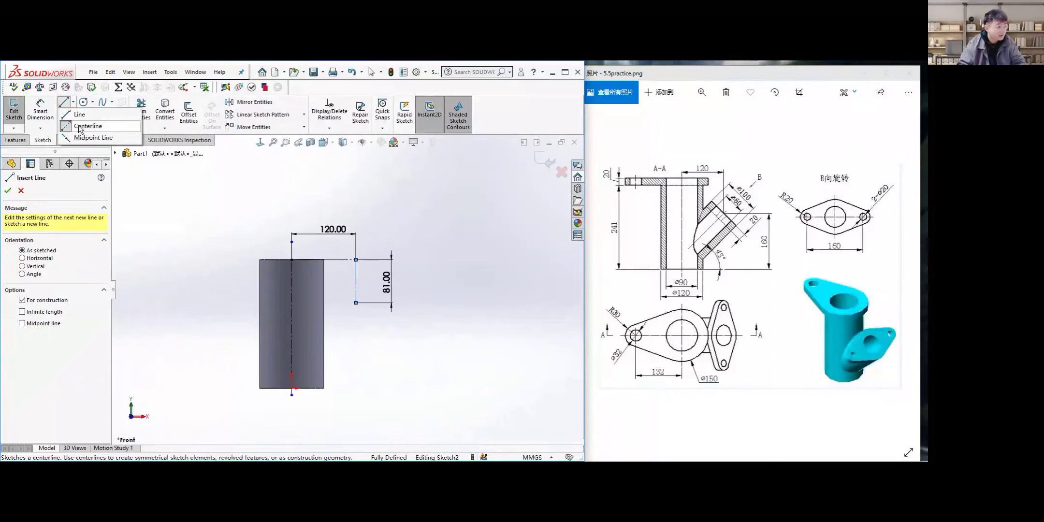
{"action": "key", "text": "Escape"}
{"action": "left_click", "coordinate": [73, 102]}
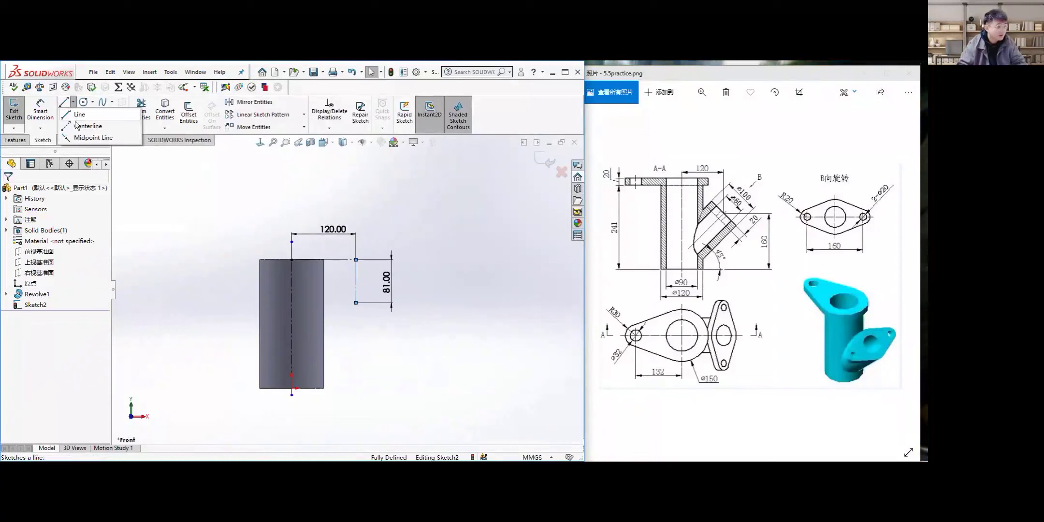
{"action": "left_click", "coordinate": [81, 126]}
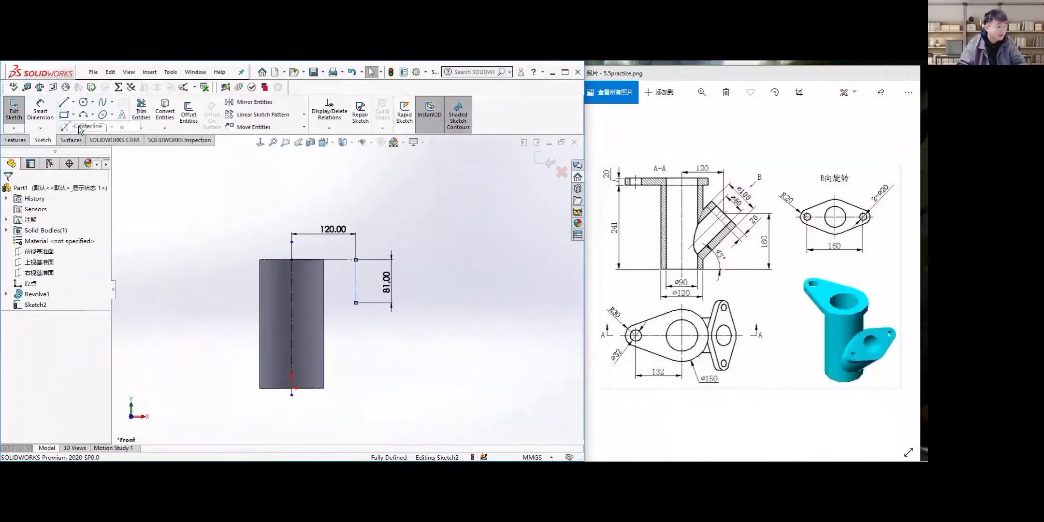
{"action": "left_click", "coordinate": [279, 353]}
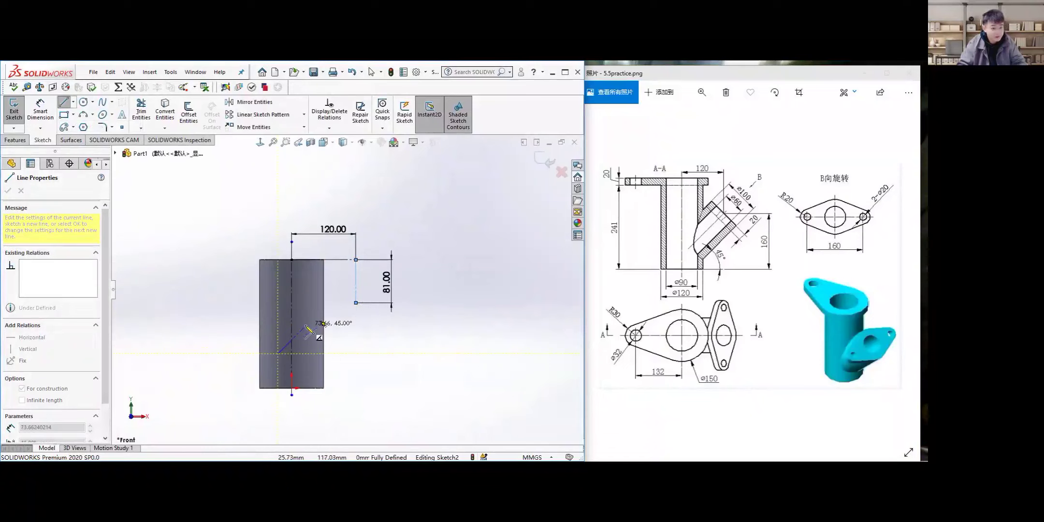
{"action": "key", "text": "Escape"}
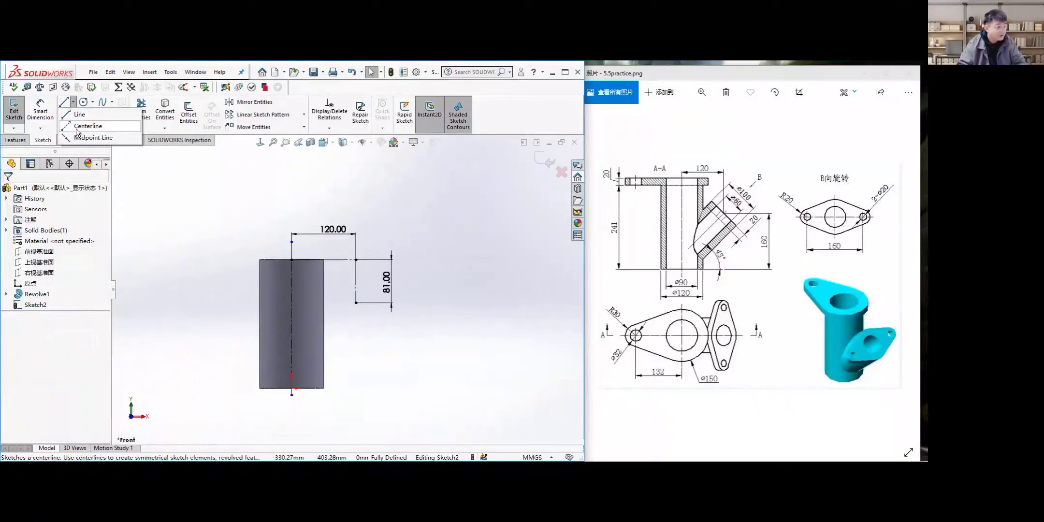
Draw a diagonal line from the 81 mm line's end toward the cylinder's axis
{"action": "left_click", "coordinate": [72, 109]}
{"action": "left_click", "coordinate": [356, 303]}
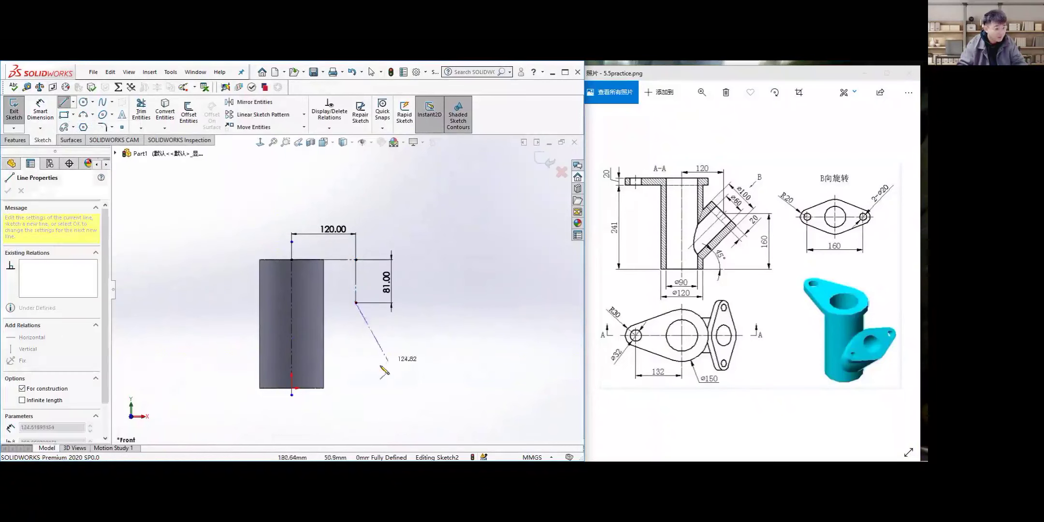
{"action": "left_click", "coordinate": [276, 363]}
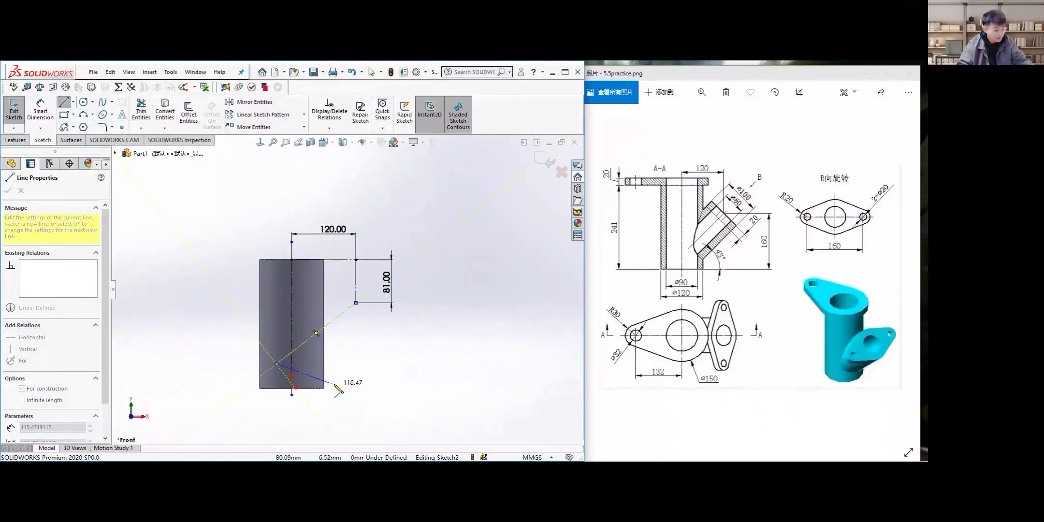
{"action": "key", "text": "Escape"}
Dimension the diagonal line at 45° to the cylinder's bottom edge
{"action": "scroll", "coordinate": [264, 304], "scroll_direction": "down", "scroll_amount": 2}
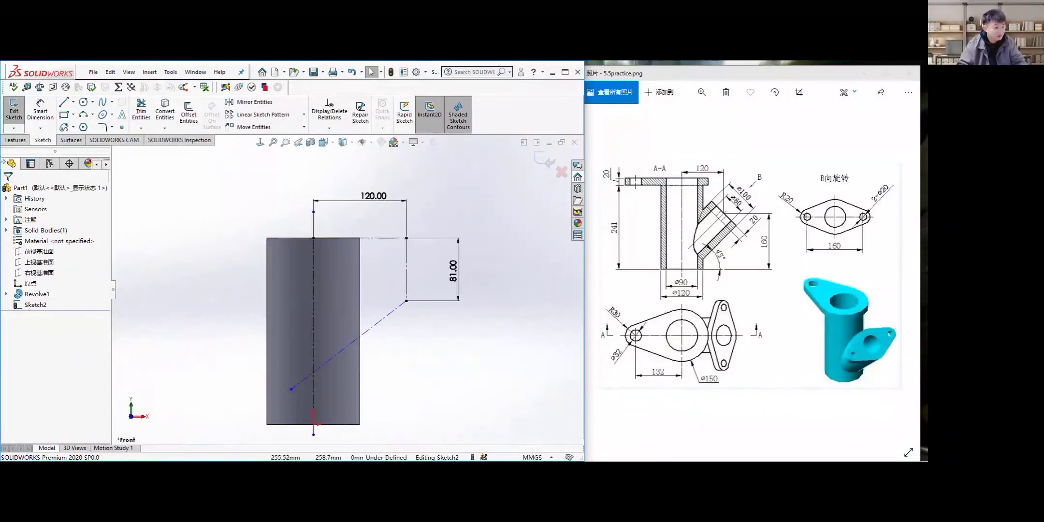
{"action": "left_click", "coordinate": [40, 111]}
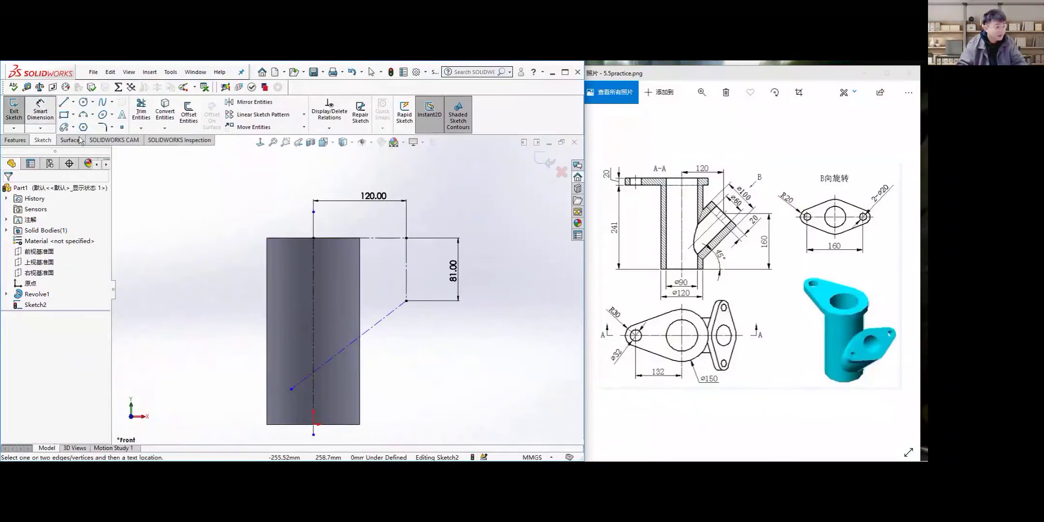
{"action": "left_click", "coordinate": [367, 332]}
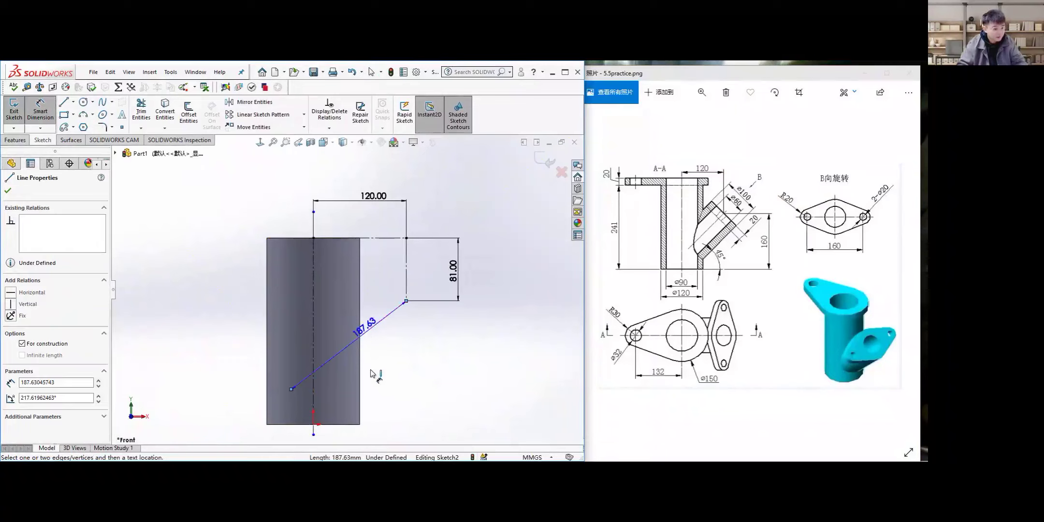
{"action": "left_click", "coordinate": [336, 424]}
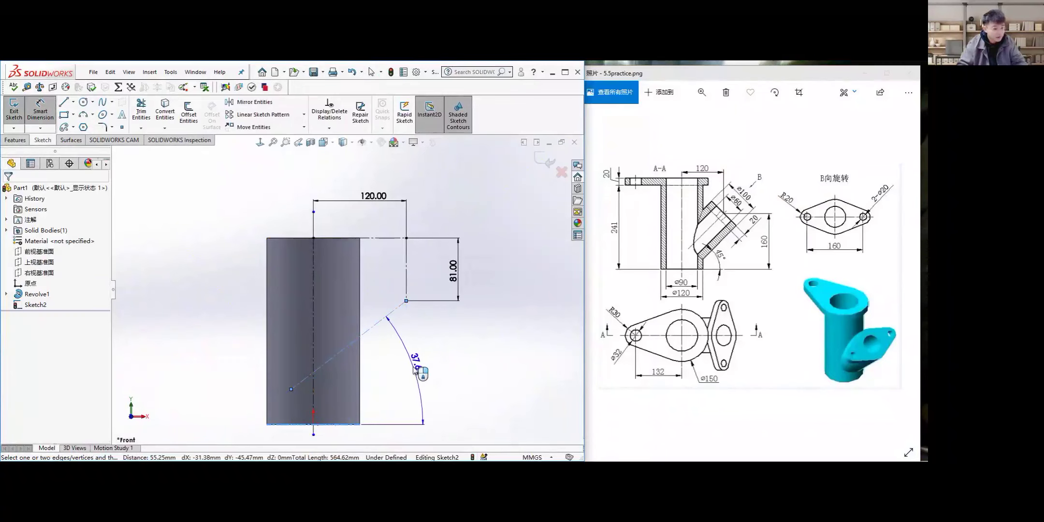
{"action": "left_click", "coordinate": [412, 396]}
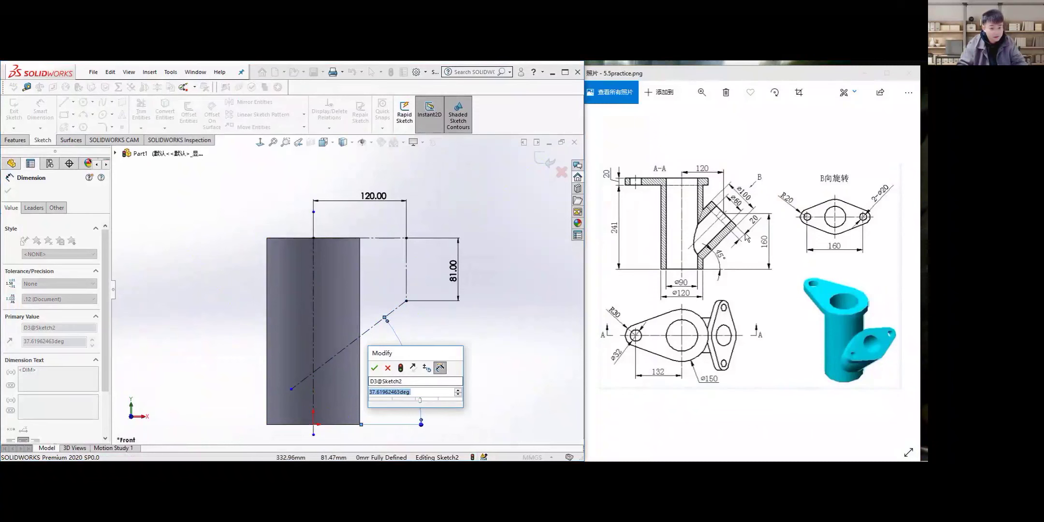
{"action": "type", "text": "45"}
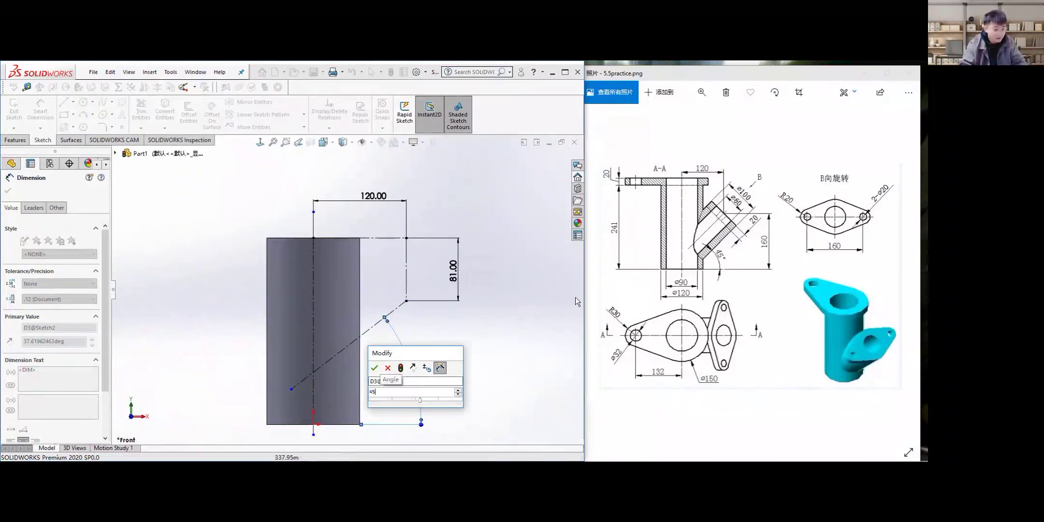
{"action": "key", "text": "Return"}
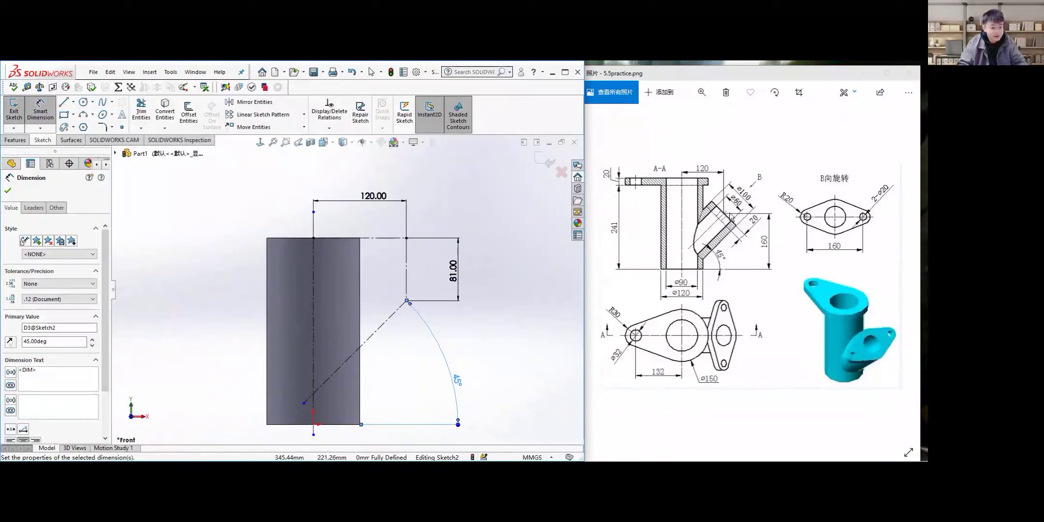
Draw a short line from the diagonal's upper end and make it perpendicular to the diagonal
{"action": "left_click", "coordinate": [43, 112]}
{"action": "left_click", "coordinate": [64, 103]}
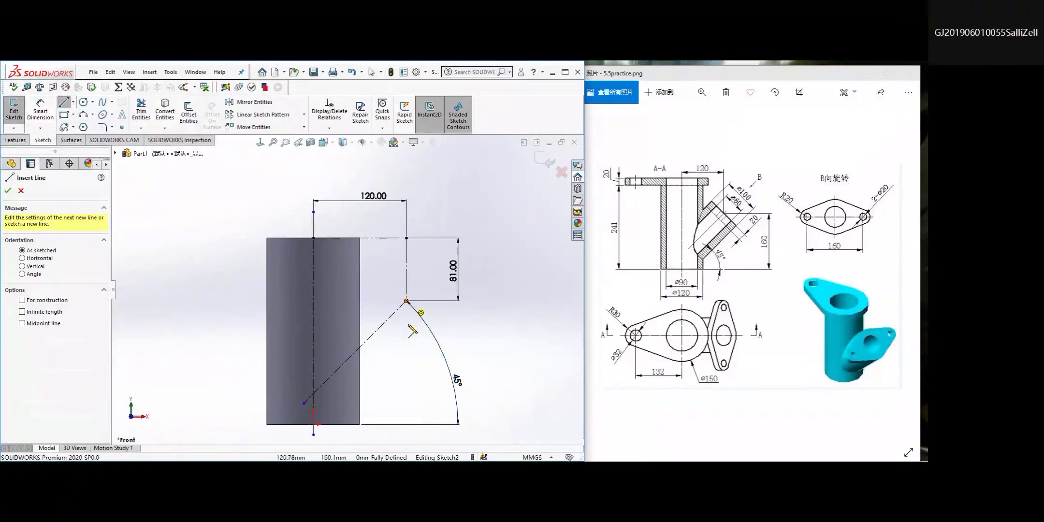
{"action": "left_click", "coordinate": [407, 301]}
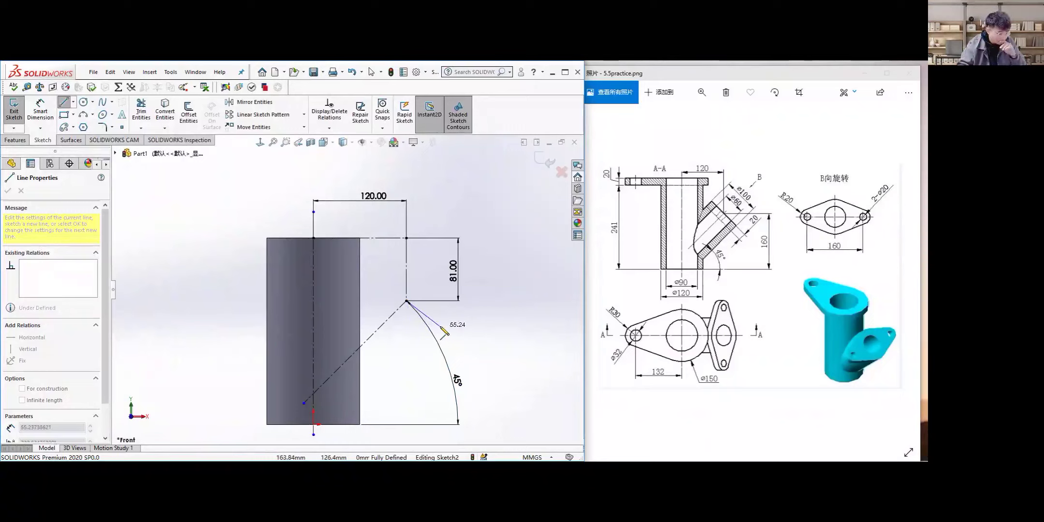
{"action": "left_click", "coordinate": [456, 344]}
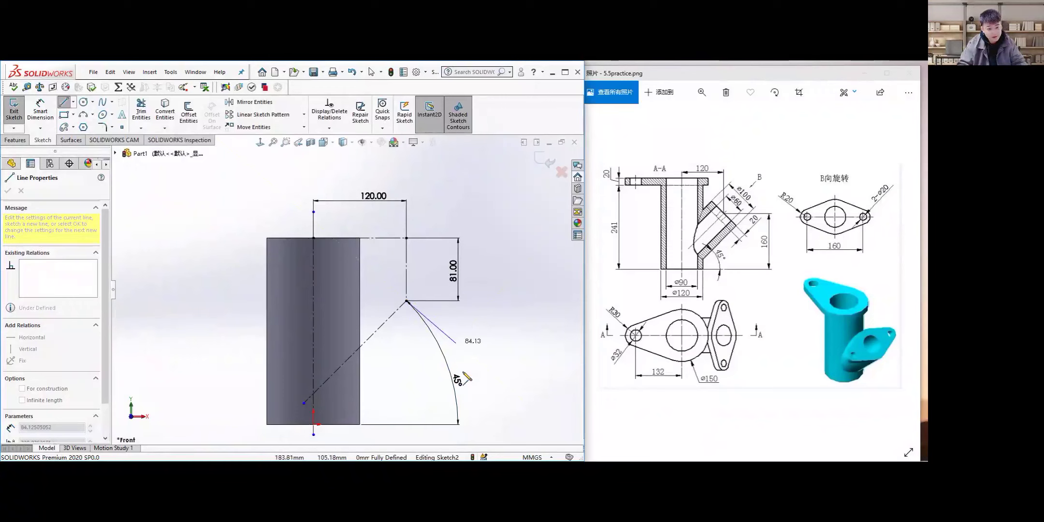
{"action": "key", "text": "Escape"}
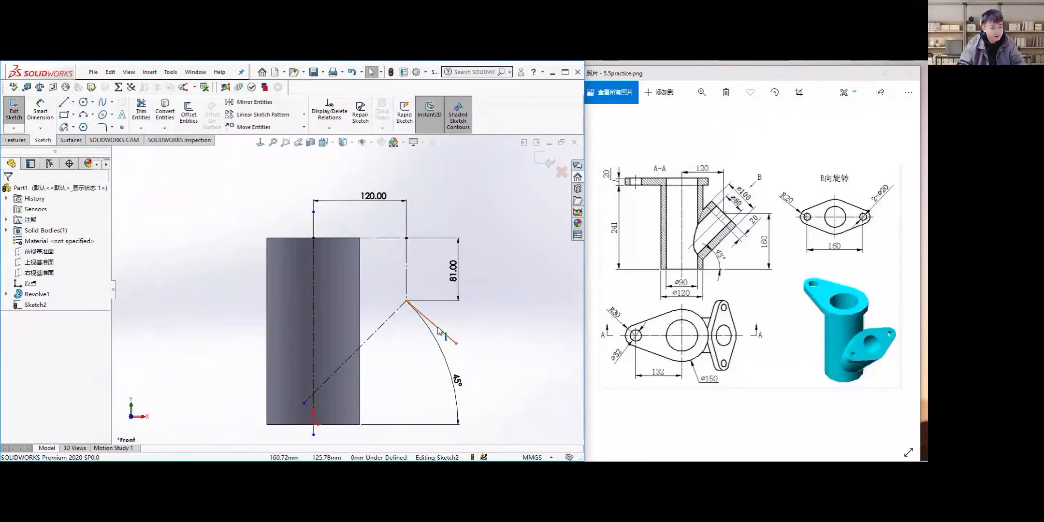
{"action": "left_click", "coordinate": [441, 330]}
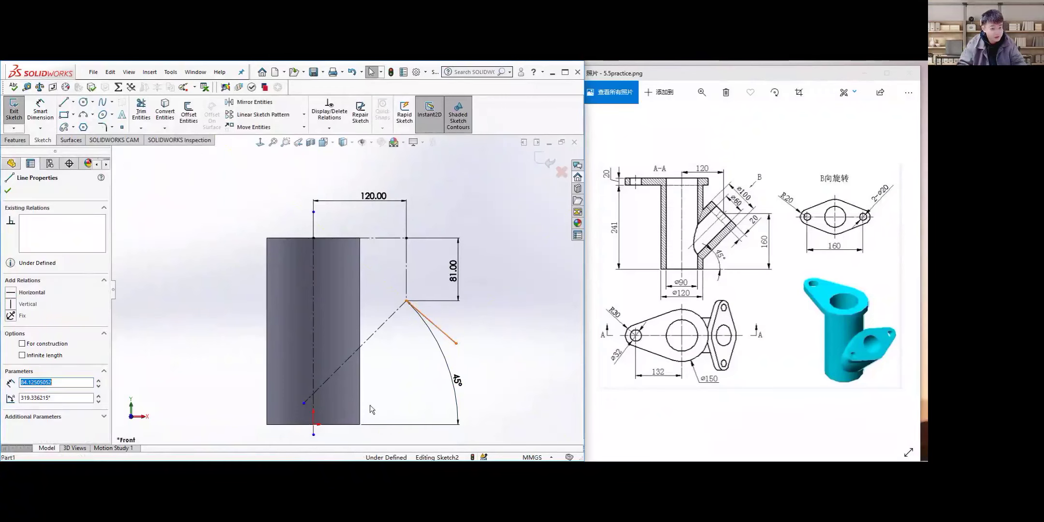
{"action": "left_click", "coordinate": [382, 327], "text": "ctrl"}
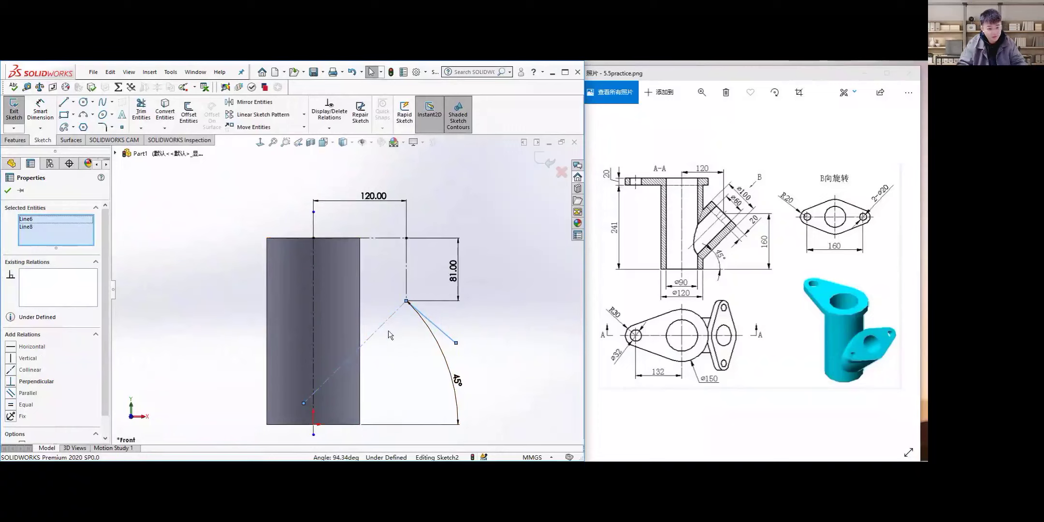
{"action": "left_click", "coordinate": [10, 381]}
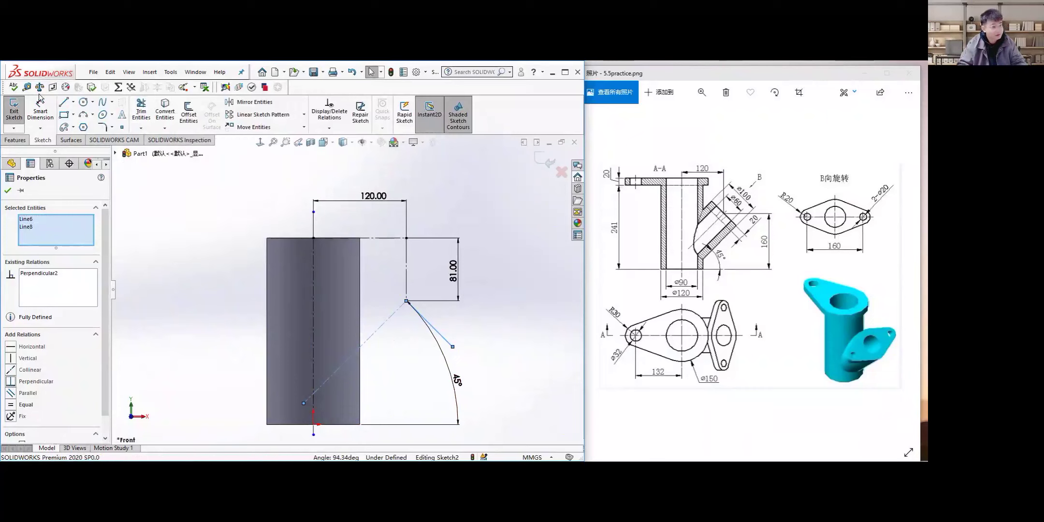
{"action": "left_click", "coordinate": [40, 110]}
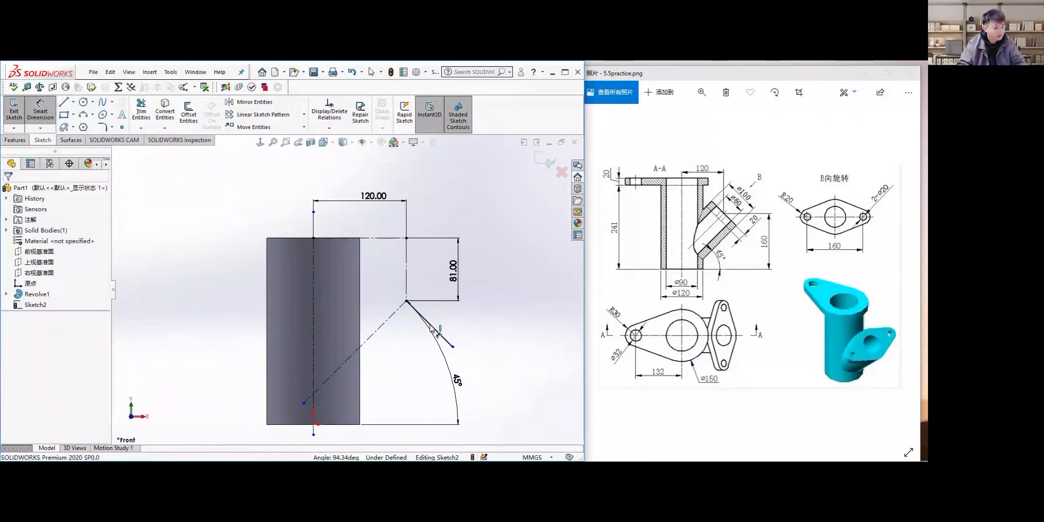
Dimension the short perpendicular line to 50 mm
{"action": "left_click", "coordinate": [463, 308]}
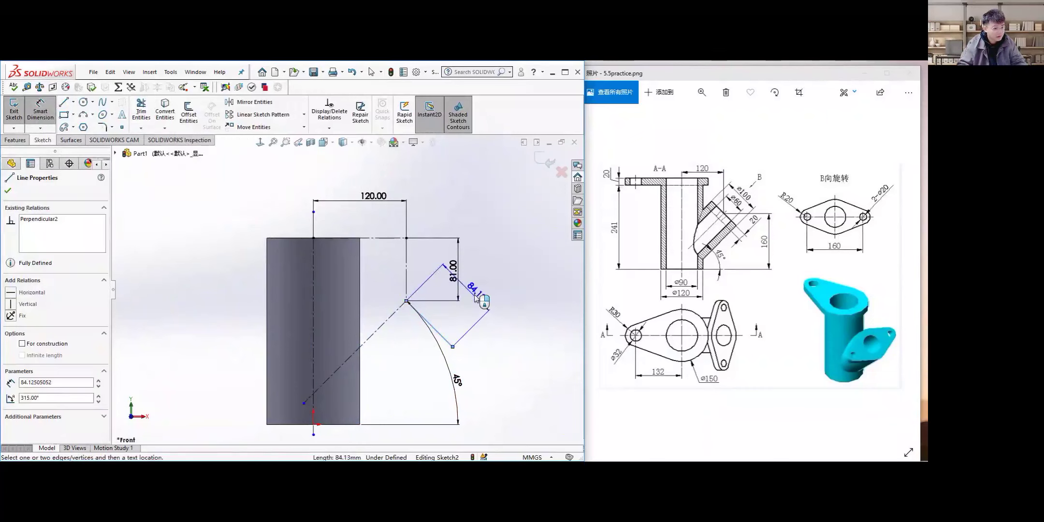
{"action": "left_click", "coordinate": [411, 338]}
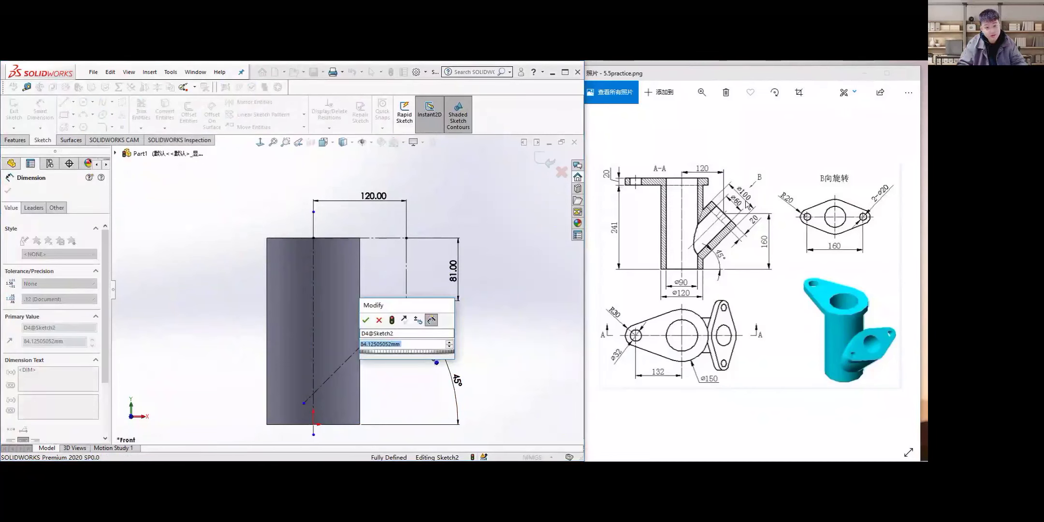
{"action": "type", "text": "50"}
{"action": "key", "text": "Return"}
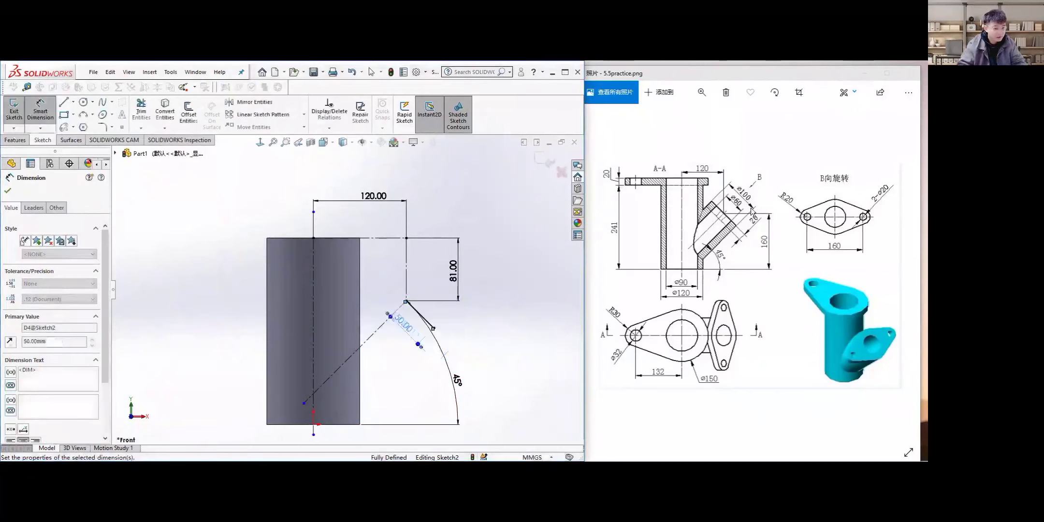
Draw a diagonal line down from the 50 mm line's end toward the cylinder, undoing the stray segment
{"action": "left_click", "coordinate": [68, 105]}
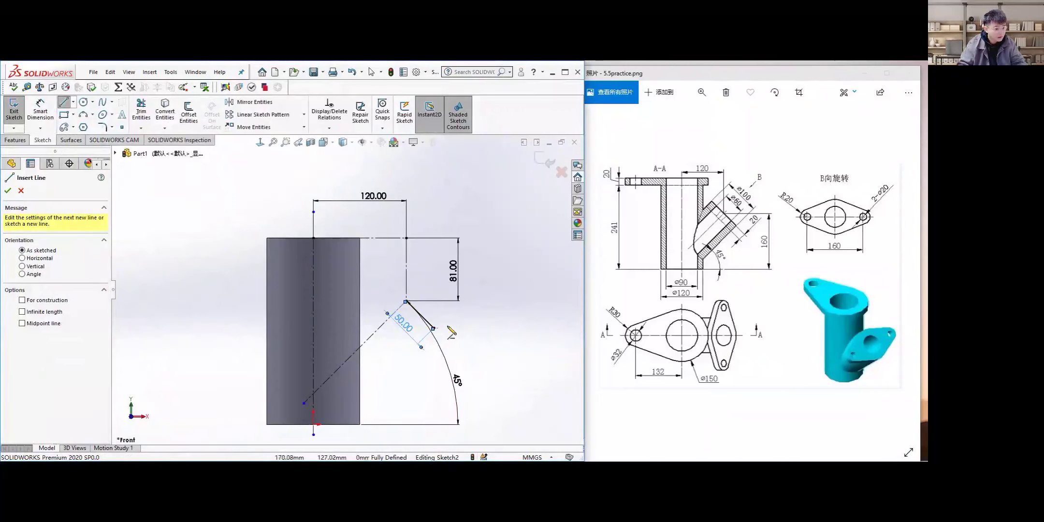
{"action": "left_click", "coordinate": [434, 328]}
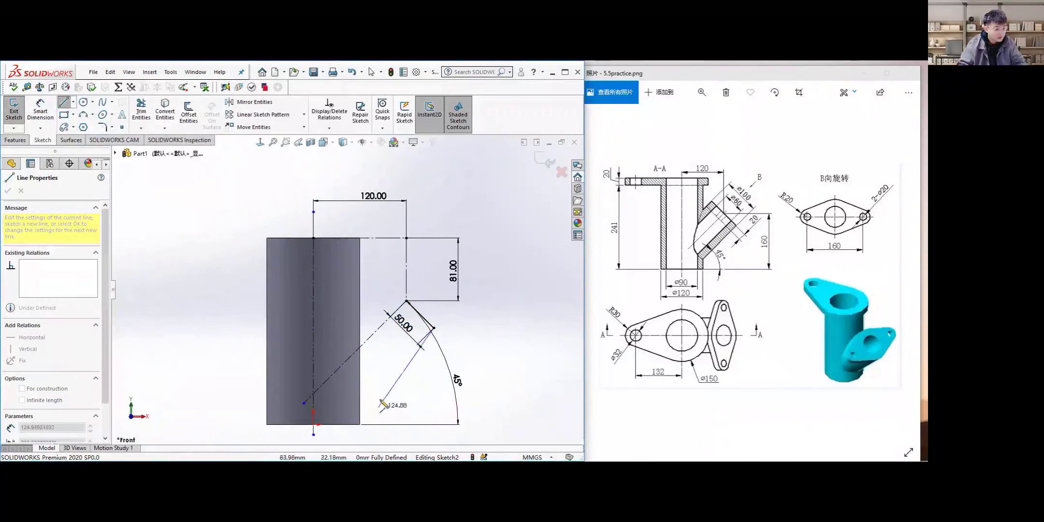
{"action": "left_click", "coordinate": [372, 406]}
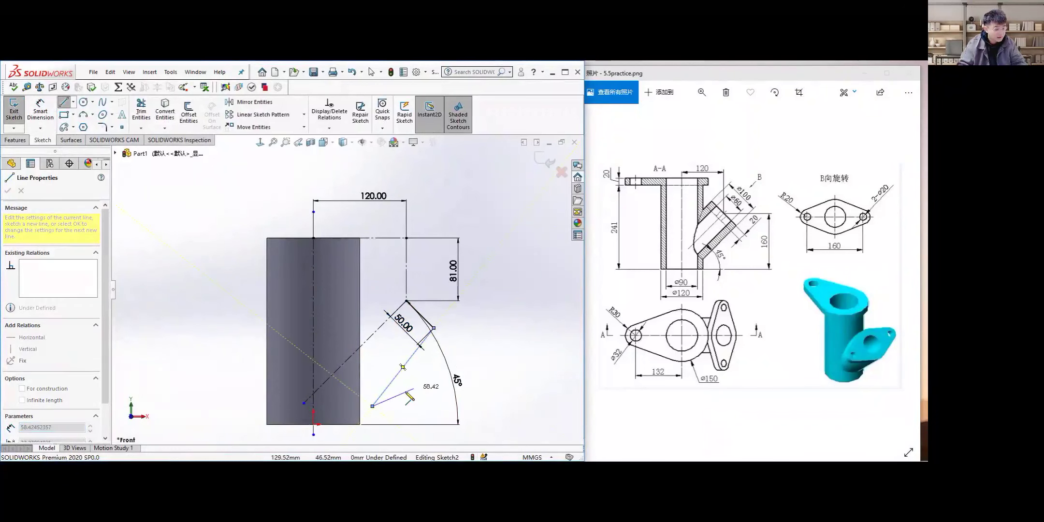
{"action": "key", "text": "Escape"}
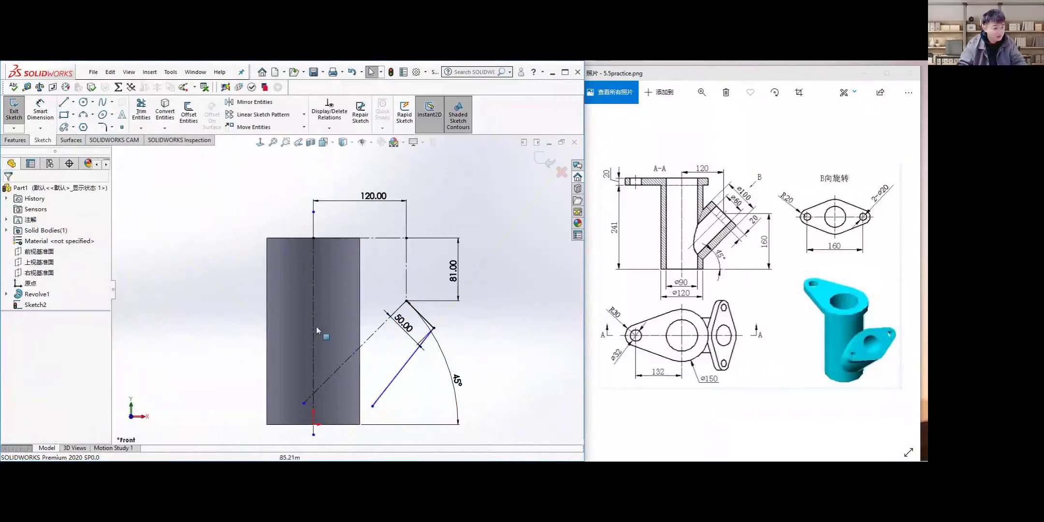
{"action": "key", "text": "ctrl+z"}
{"action": "left_click", "coordinate": [63, 102]}
Draw a 45° line from the 50 mm edge's end to the cylinder's side
{"action": "left_click", "coordinate": [434, 328]}
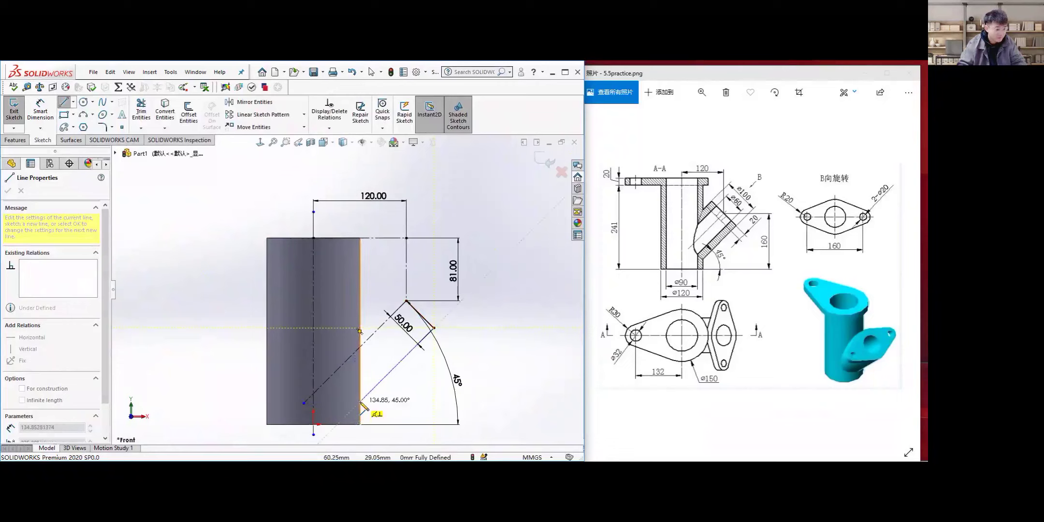
{"action": "scroll", "coordinate": [360, 410], "scroll_direction": "down", "scroll_amount": 2}
{"action": "scroll", "coordinate": [360, 408], "scroll_direction": "down", "scroll_amount": 2}
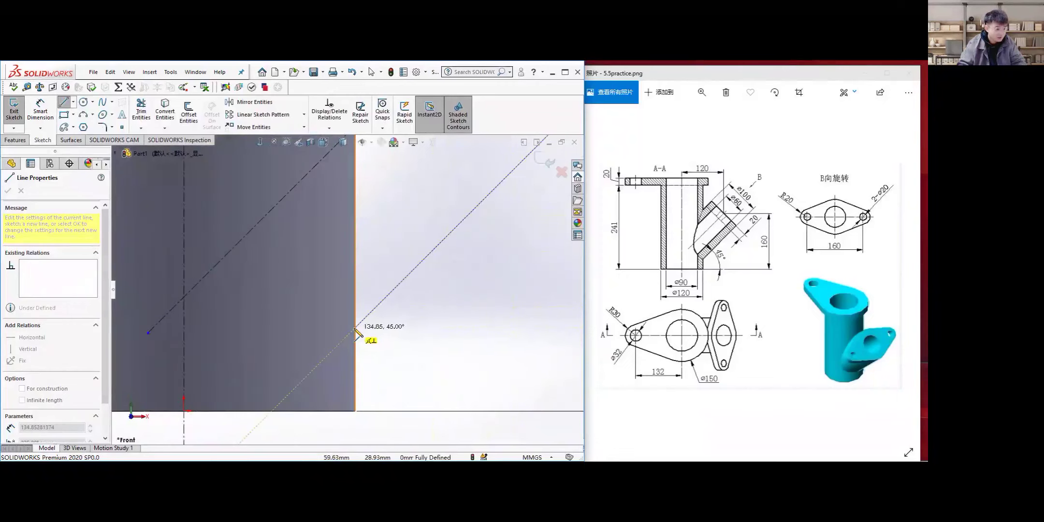
{"action": "scroll", "coordinate": [356, 333], "scroll_direction": "up", "scroll_amount": 4}
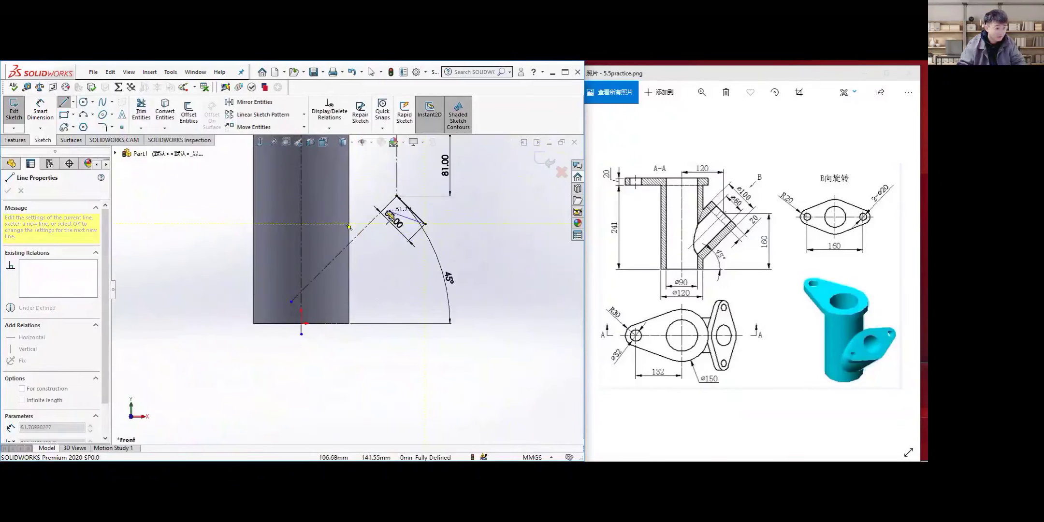
{"action": "left_click", "coordinate": [350, 301]}
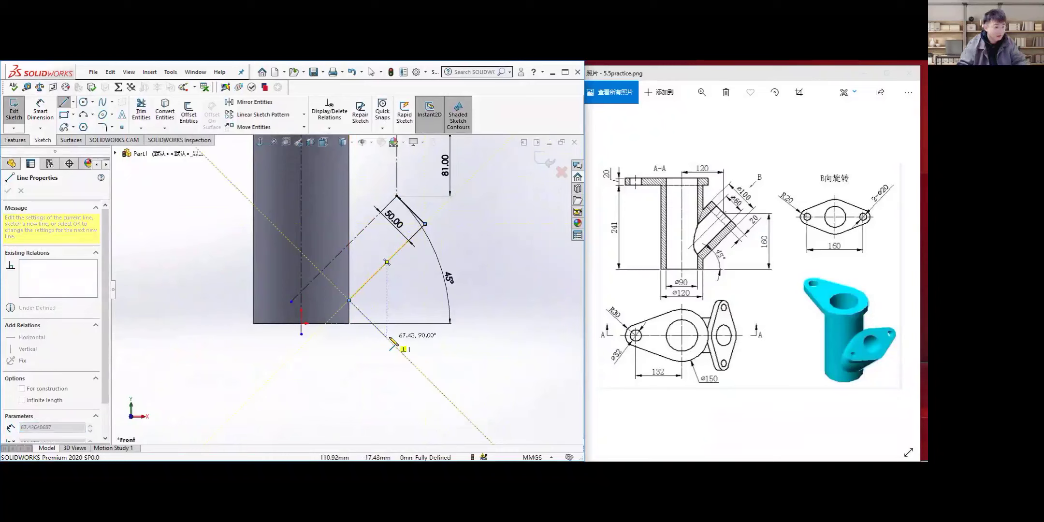
{"action": "key", "text": "Escape"}
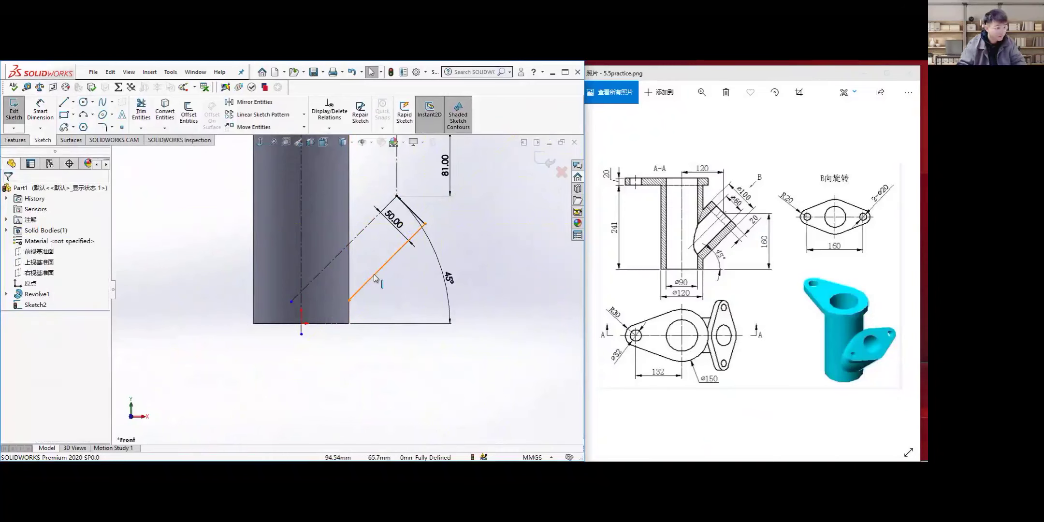
Make the new line parallel to the branch centreline
{"action": "left_click", "coordinate": [356, 238]}
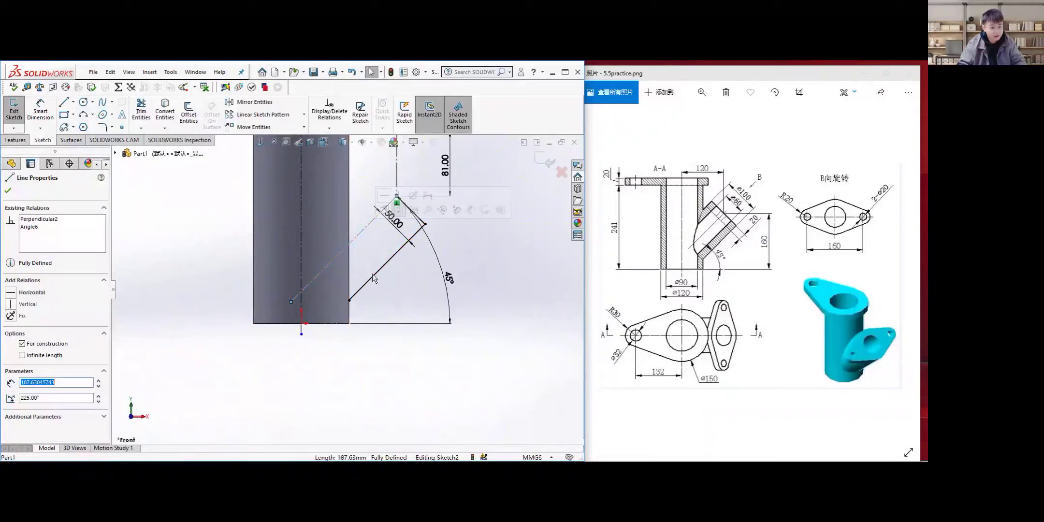
{"action": "left_click", "coordinate": [356, 316], "text": "ctrl"}
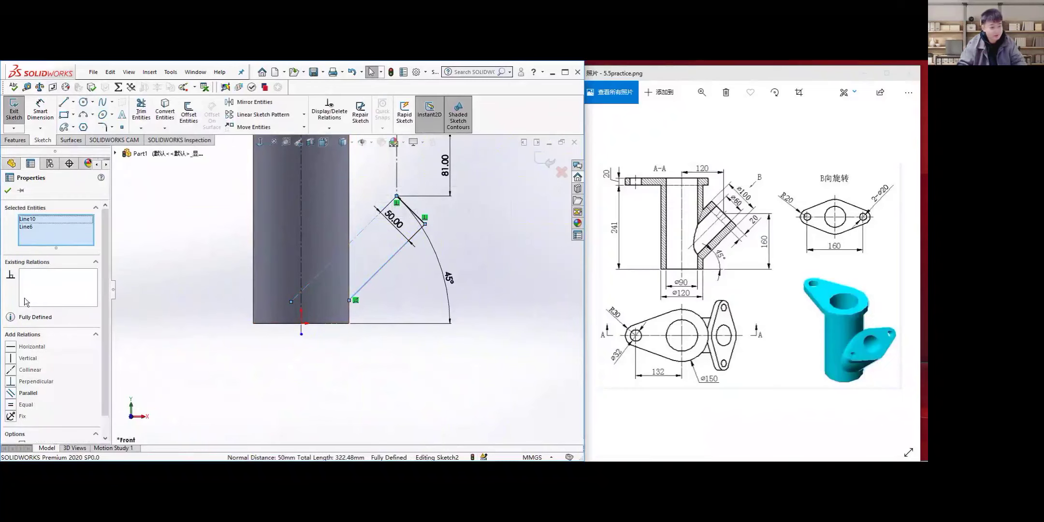
{"action": "left_click", "coordinate": [10, 394]}
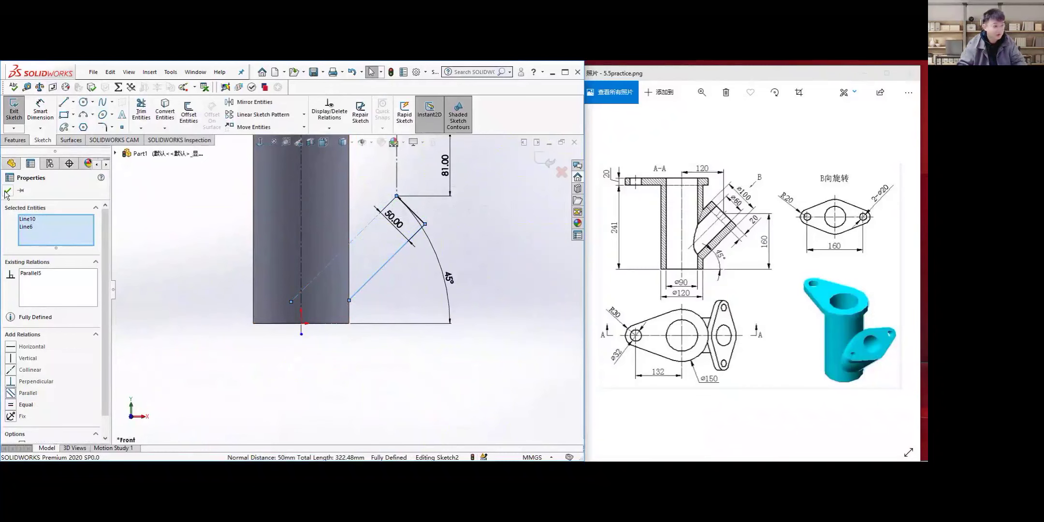
{"action": "left_click", "coordinate": [504, 314]}
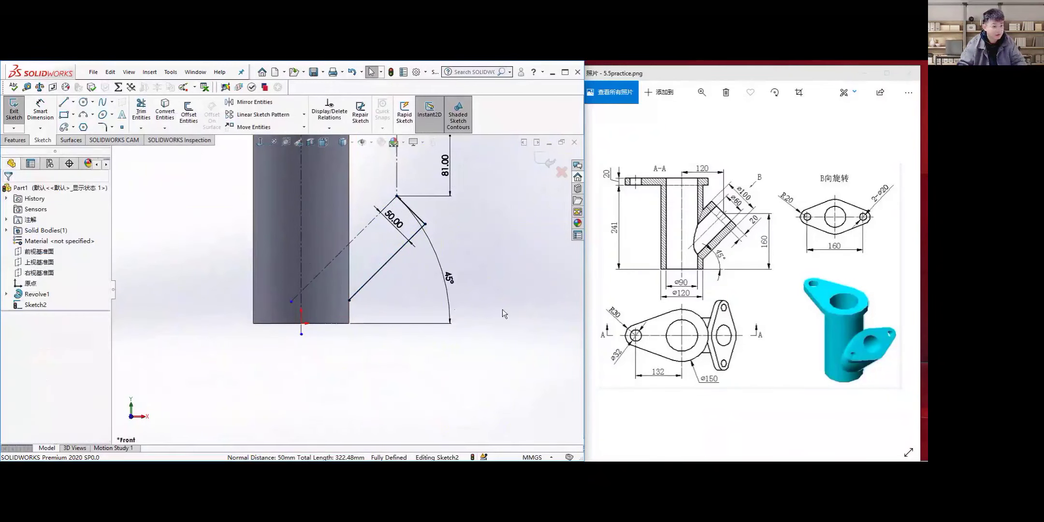
Draw a short line from the lower corner on the cylinder to the branch centreline
{"action": "left_click", "coordinate": [63, 103]}
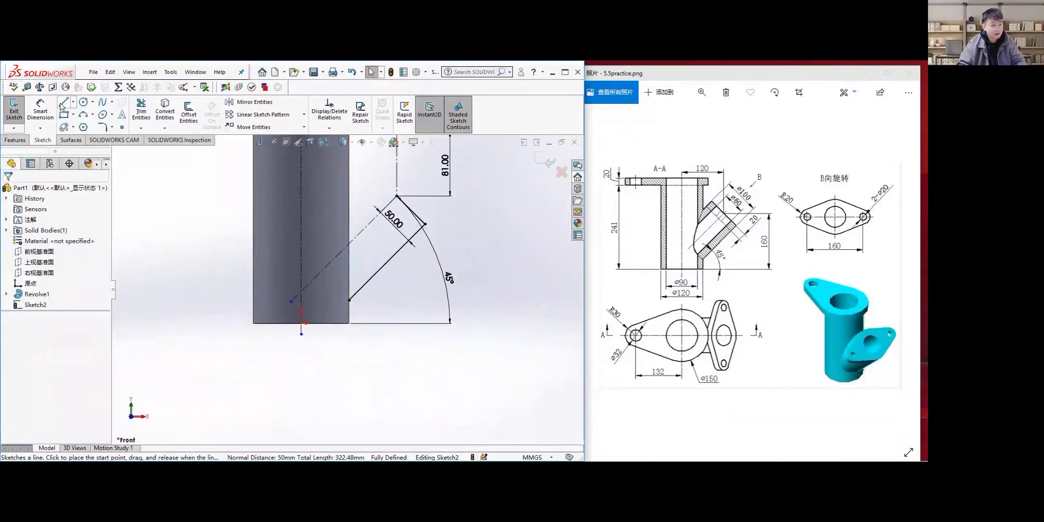
{"action": "left_click", "coordinate": [350, 301]}
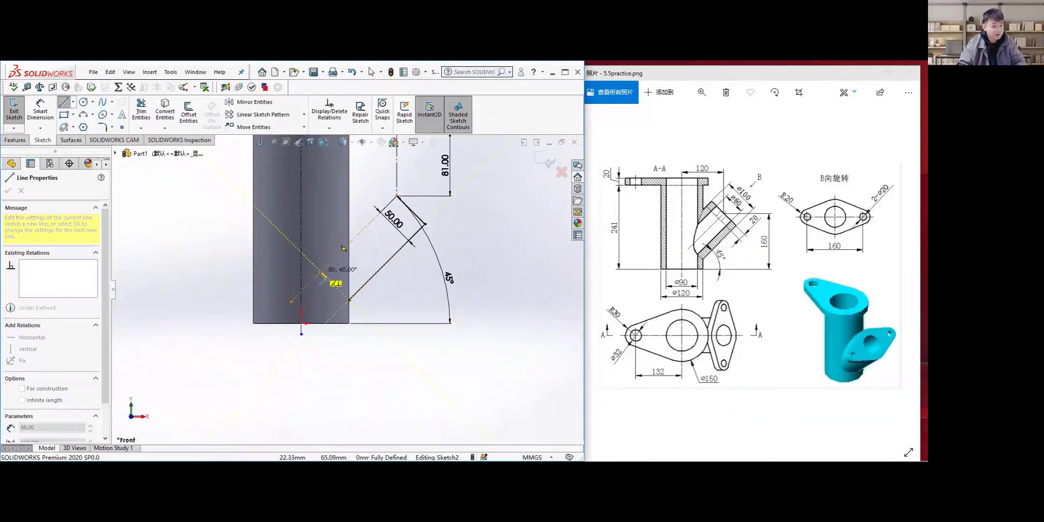
{"action": "scroll", "coordinate": [323, 273], "scroll_direction": "down", "scroll_amount": 3}
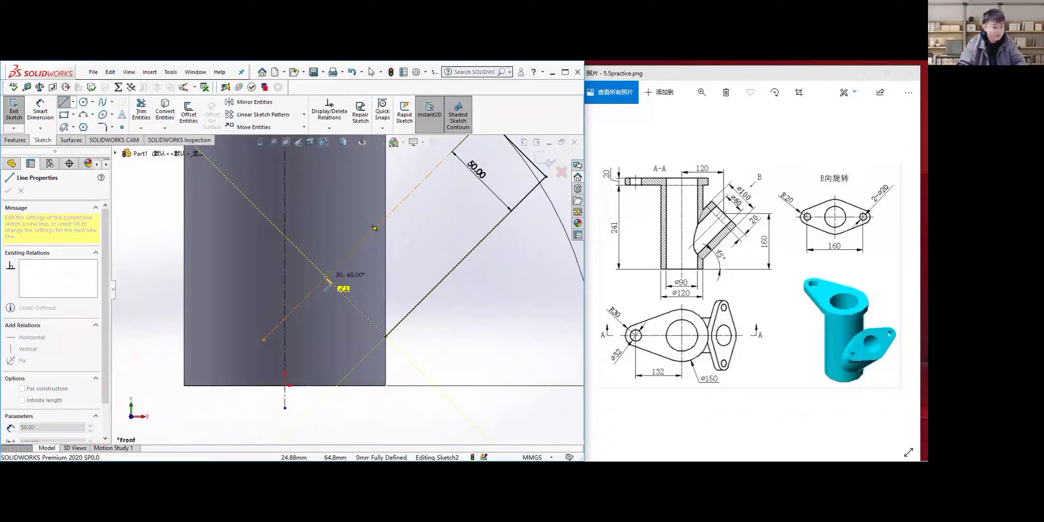
{"action": "left_click", "coordinate": [327, 278]}
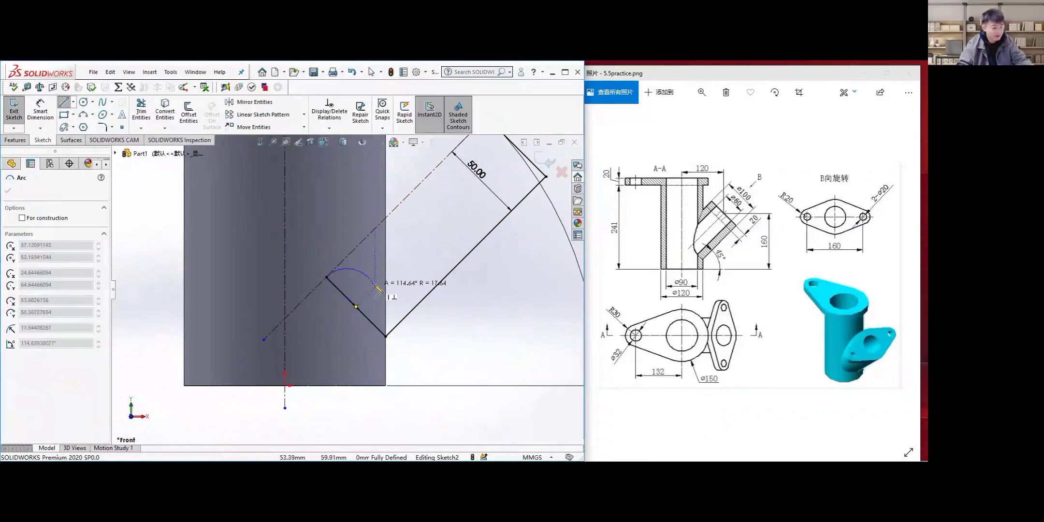
{"action": "key", "text": "Escape"}
{"action": "scroll", "coordinate": [398, 296], "scroll_direction": "up", "scroll_amount": 3}
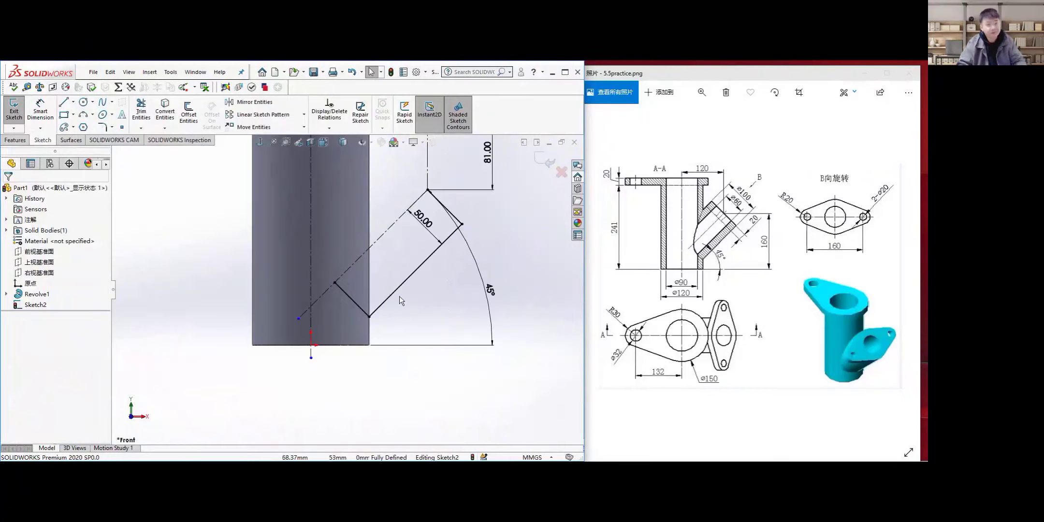
Draw a line from the branch centreline to the 81 mm corner, closing the profile
{"action": "left_click", "coordinate": [64, 108]}
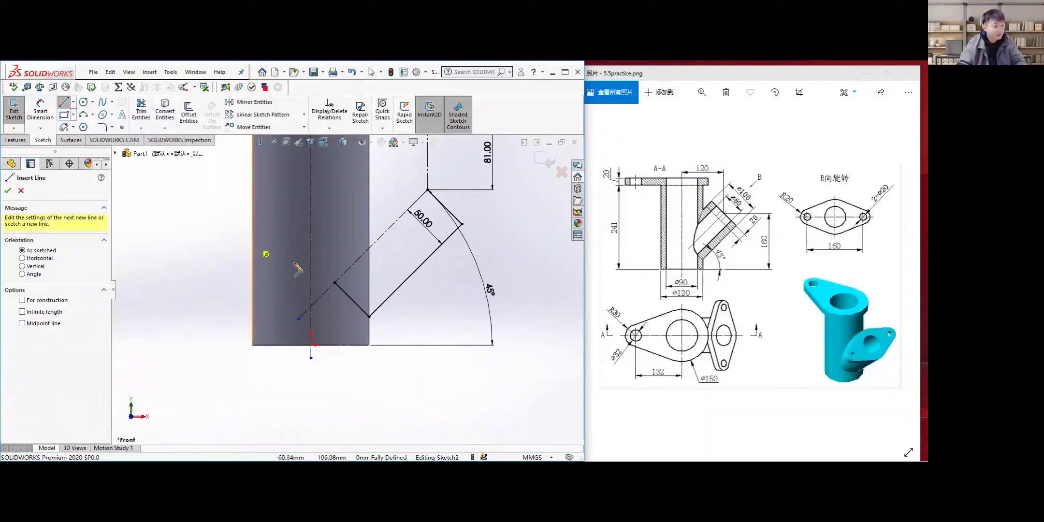
{"action": "left_click", "coordinate": [334, 282]}
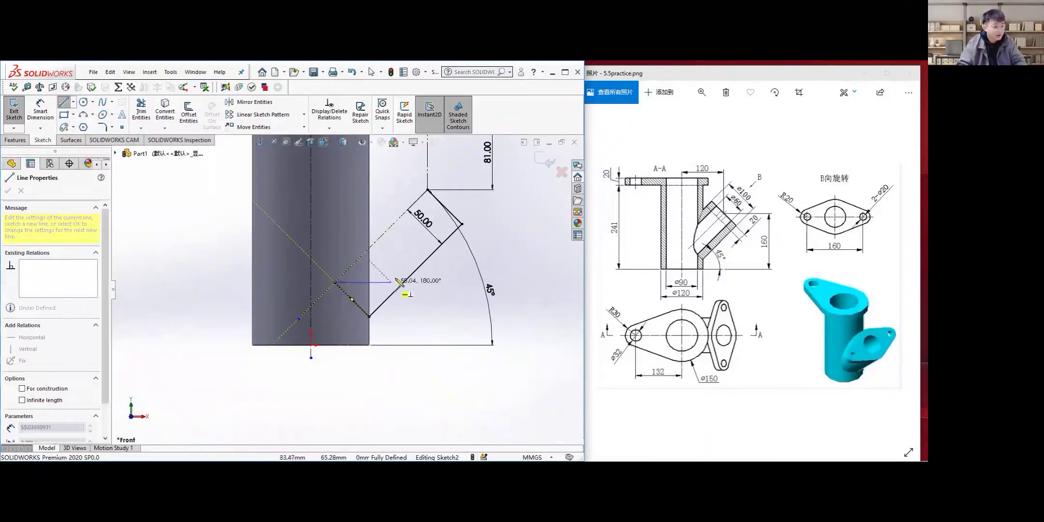
{"action": "left_click", "coordinate": [441, 200]}
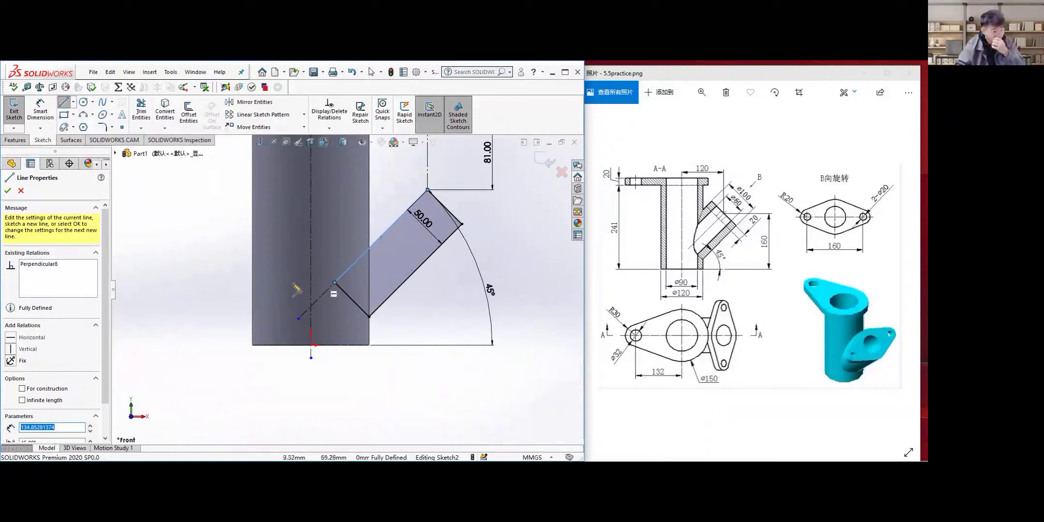
{"action": "left_click", "coordinate": [8, 191]}
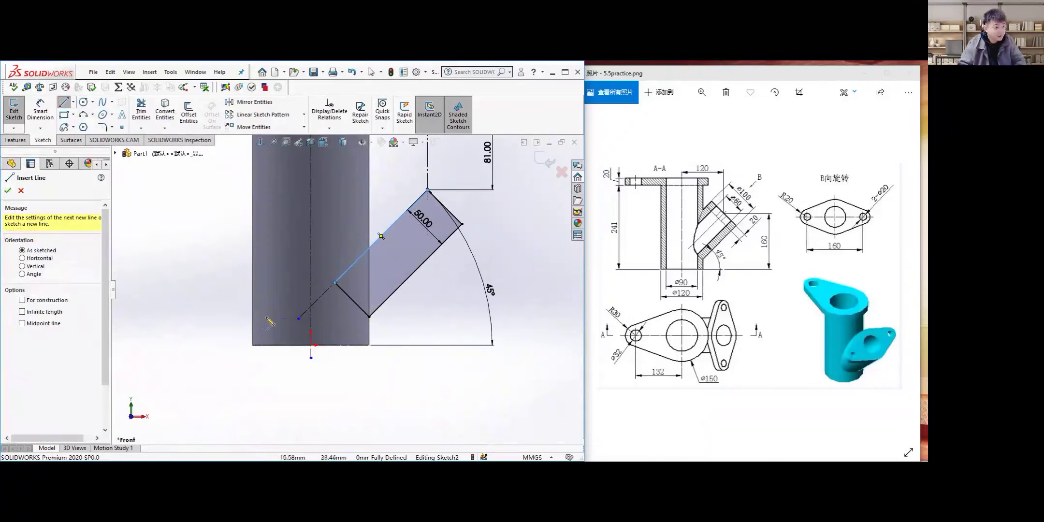
{"action": "left_click", "coordinate": [8, 192]}
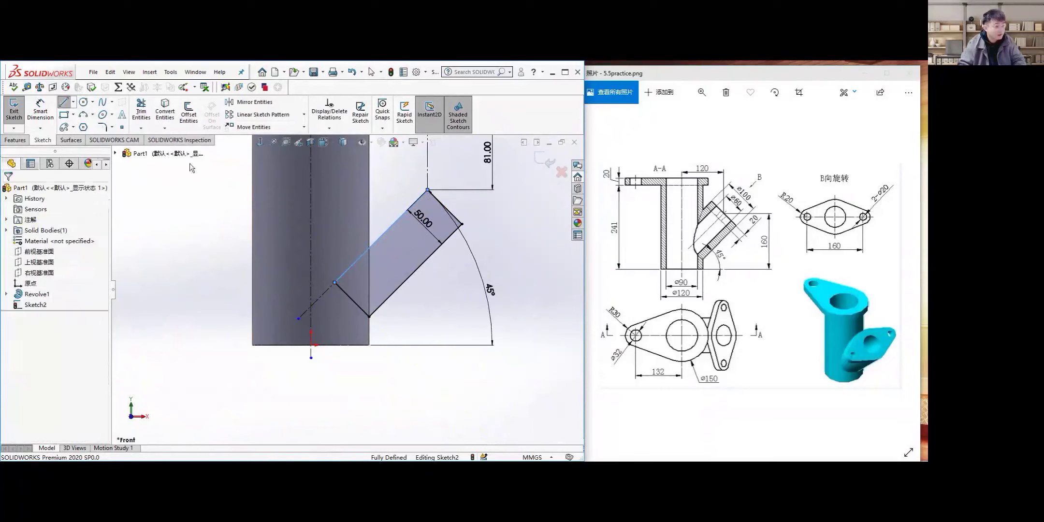
Exit the sketch and revolve Sketch2 360° about the branch centreline
{"action": "left_click", "coordinate": [13, 113]}
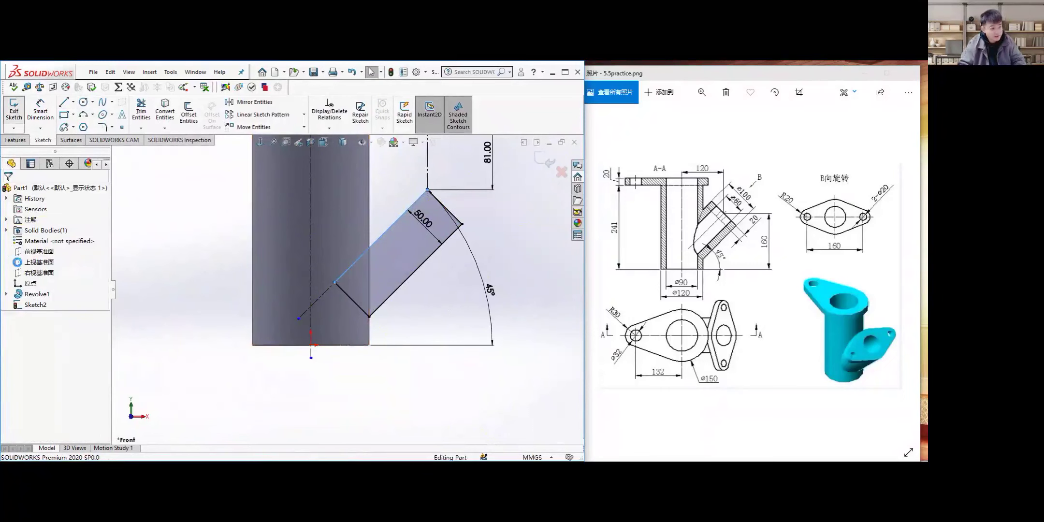
{"action": "left_click", "coordinate": [36, 307]}
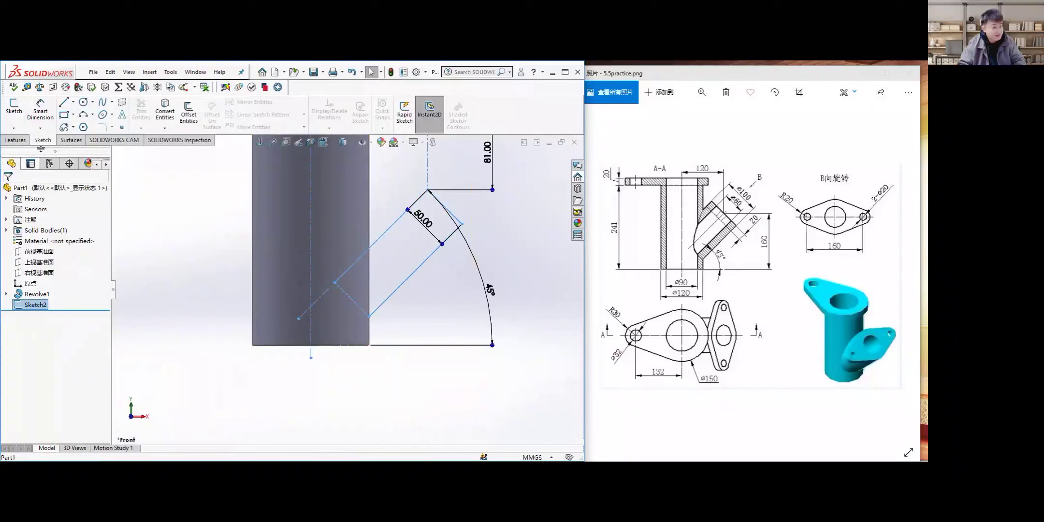
{"action": "left_click", "coordinate": [16, 140]}
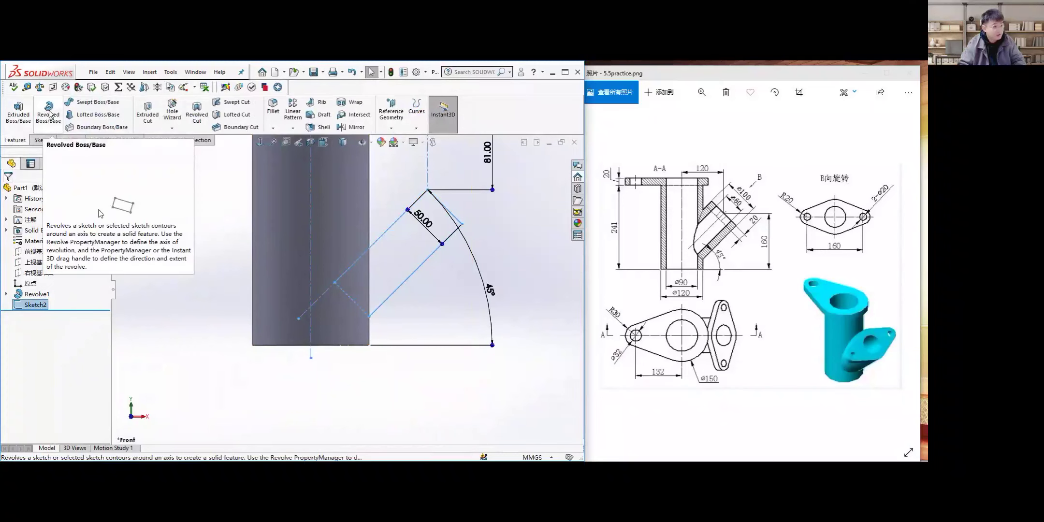
{"action": "left_click", "coordinate": [48, 112]}
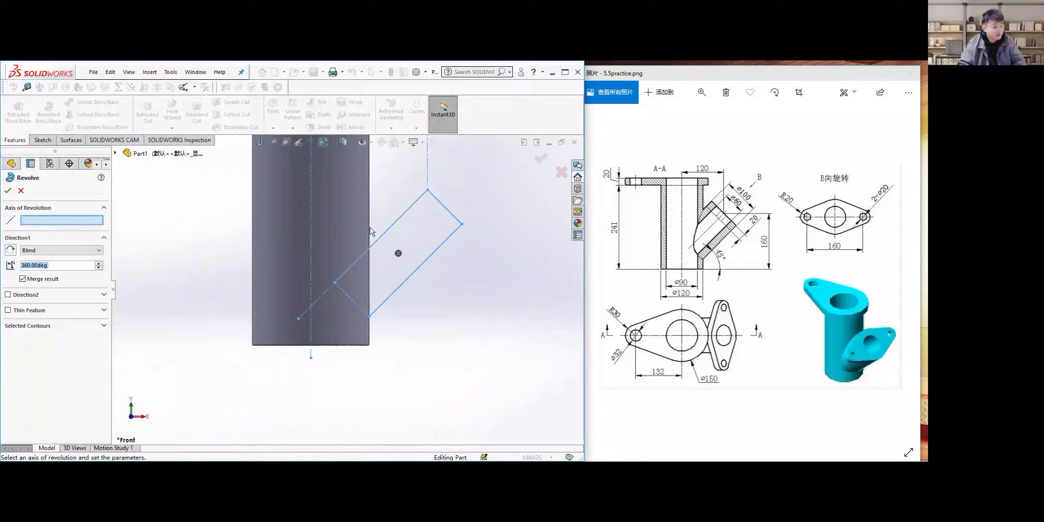
{"action": "left_click", "coordinate": [380, 237]}
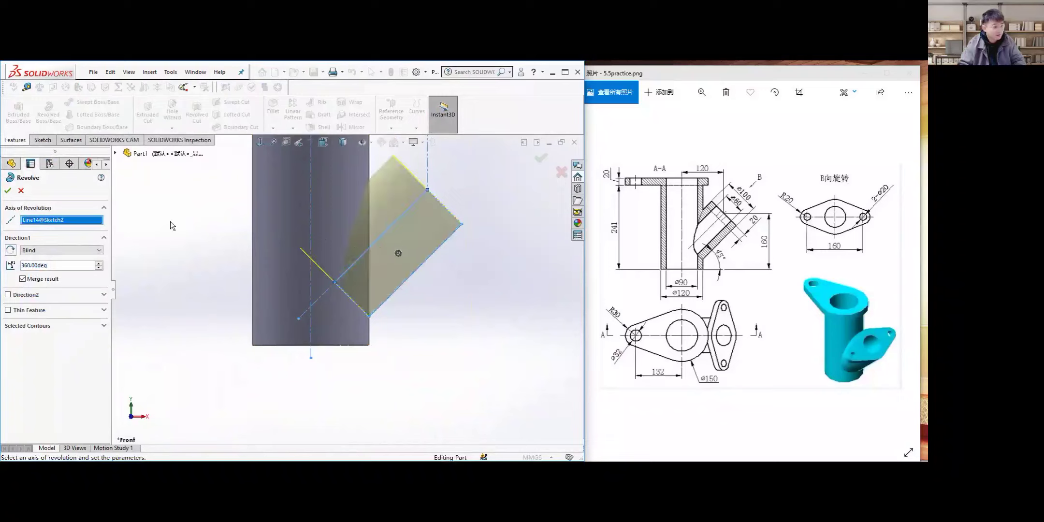
{"action": "middle_click_drag", "start_coordinate": [411, 213], "coordinate": [353, 227]}
{"action": "left_click", "coordinate": [8, 193]}
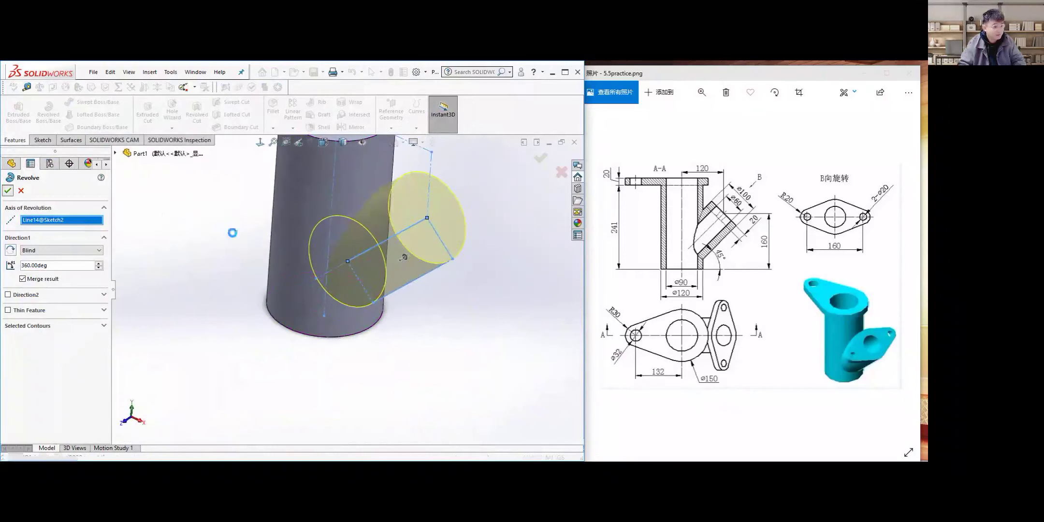
Orbit the model to inspect the revolved 45° branch
{"action": "middle_click_drag", "start_coordinate": [356, 261], "coordinate": [387, 203]}
{"action": "scroll", "coordinate": [355, 329], "scroll_direction": "up", "scroll_amount": 3}
{"action": "scroll", "coordinate": [309, 217], "scroll_direction": "down", "scroll_amount": 2}
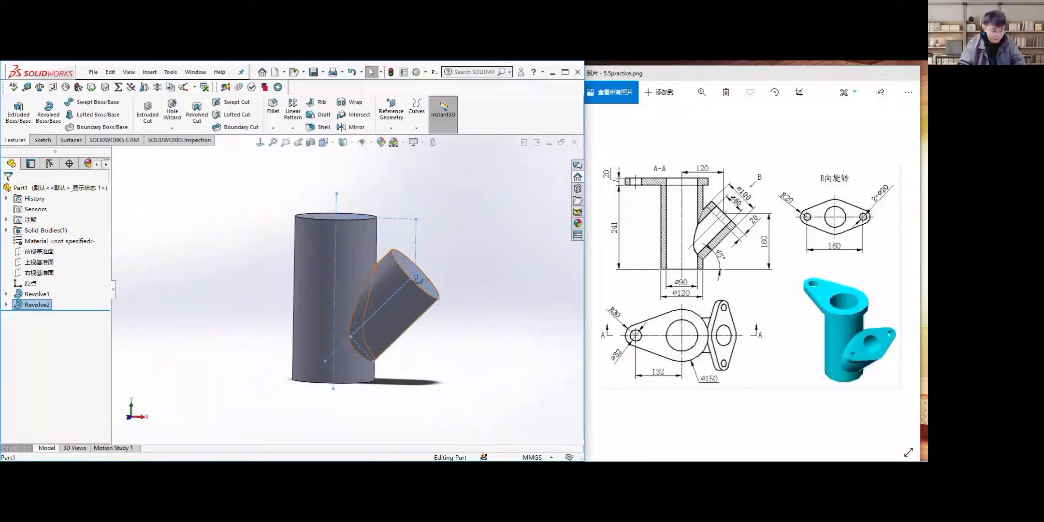
{"action": "middle_click_drag", "start_coordinate": [433, 276], "coordinate": [443, 277]}
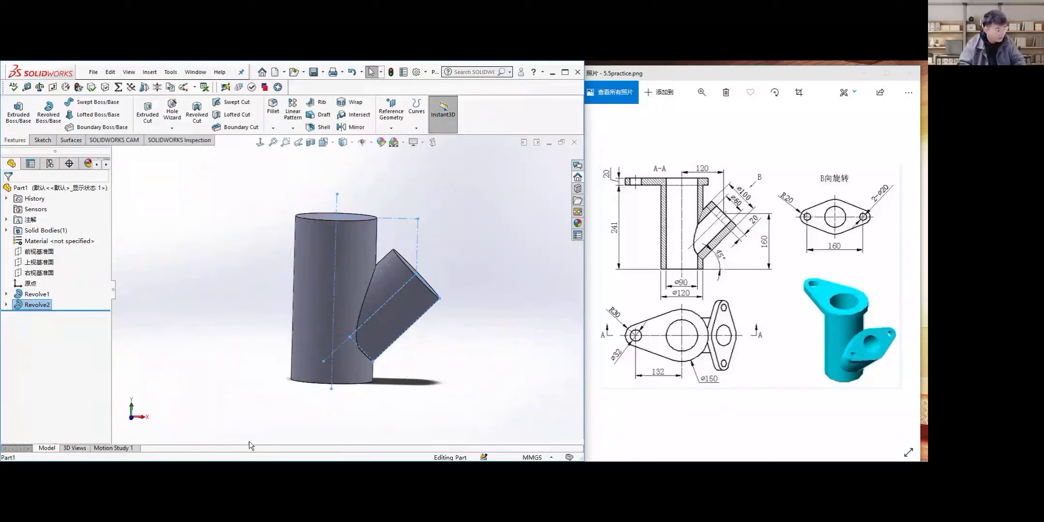
{"action": "middle_click_drag", "start_coordinate": [334, 290], "coordinate": [336, 338]}
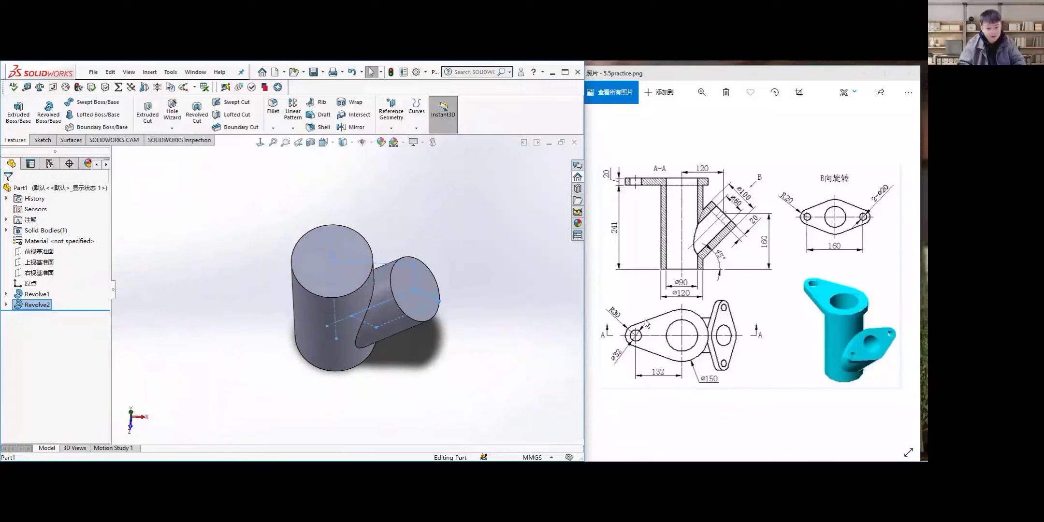
Select the main cylinder's top face and view it straight on
{"action": "left_click", "coordinate": [299, 265]}
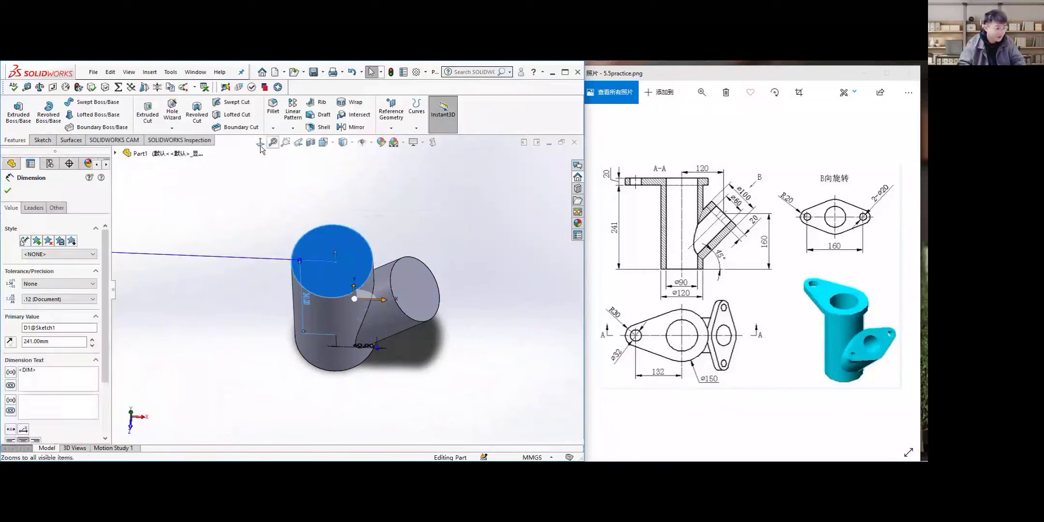
{"action": "key", "text": "ctrl+8"}
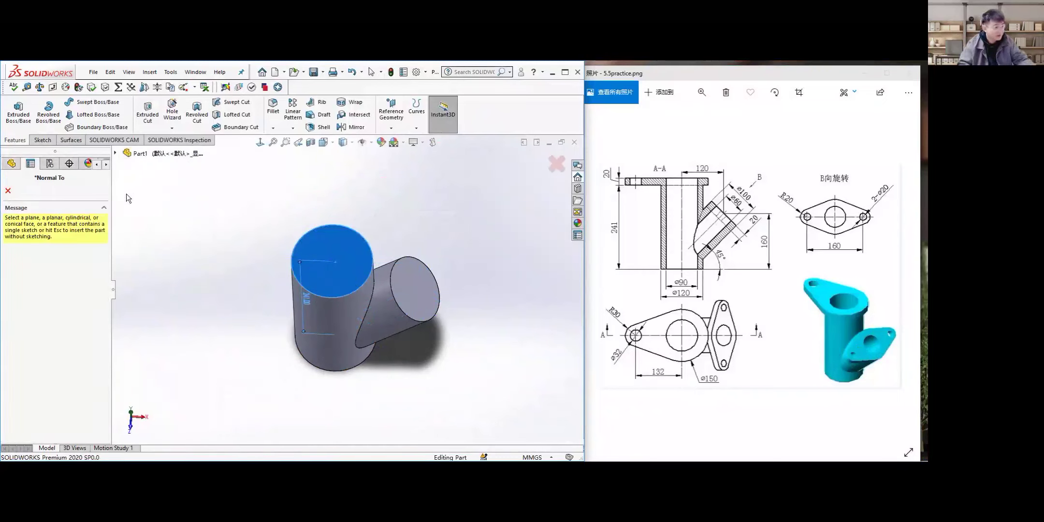
{"action": "key", "text": "Escape"}
{"action": "key", "text": "Escape"}
{"action": "left_click", "coordinate": [330, 281]}
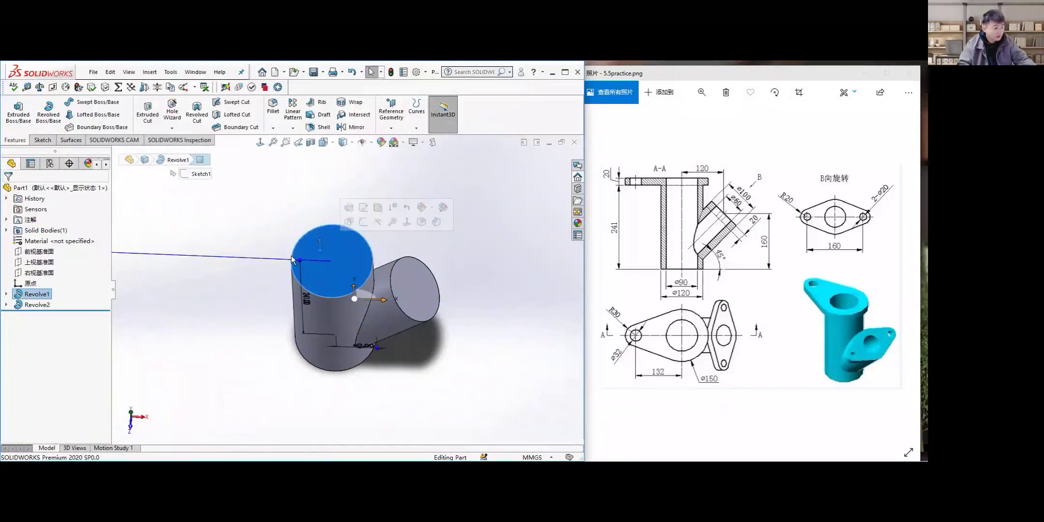
{"action": "middle_click_drag", "start_coordinate": [332, 285], "coordinate": [337, 263]}
{"action": "left_click", "coordinate": [261, 143]}
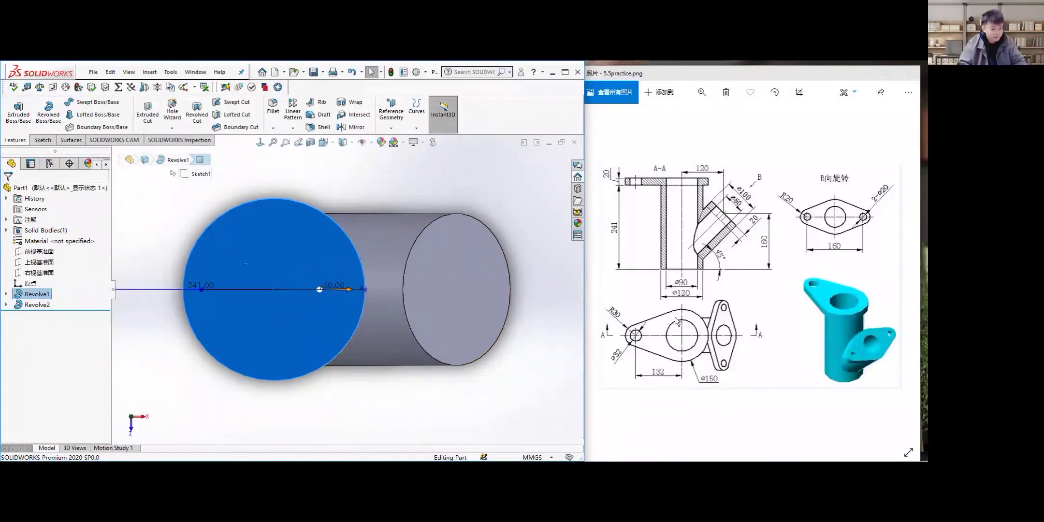
Select the branch's circular end face and set the view Normal To it
{"action": "left_click", "coordinate": [41, 140]}
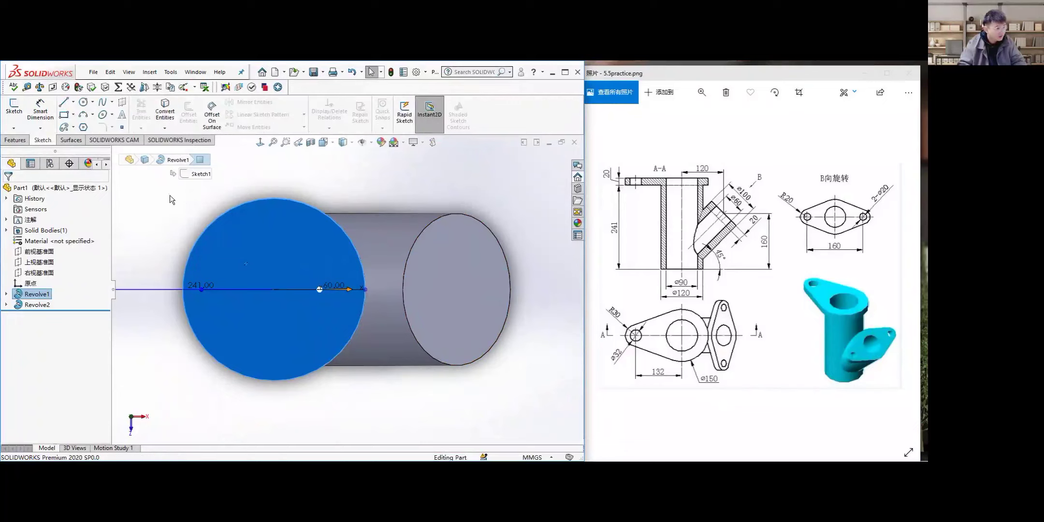
{"action": "left_click", "coordinate": [145, 299]}
{"action": "scroll", "coordinate": [190, 303], "scroll_direction": "up", "scroll_amount": 3}
{"action": "scroll", "coordinate": [258, 280], "scroll_direction": "down", "scroll_amount": 4}
{"action": "scroll", "coordinate": [338, 284], "scroll_direction": "up", "scroll_amount": 3}
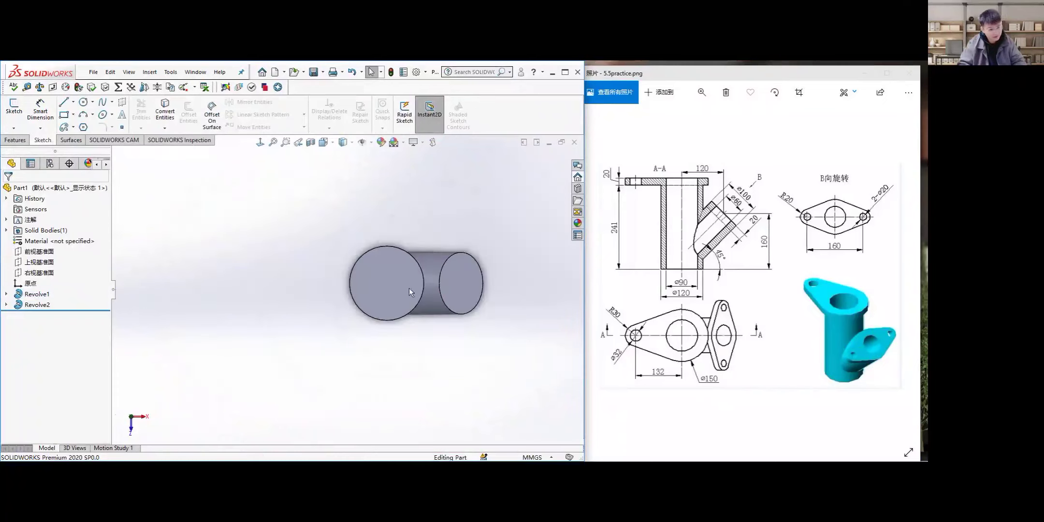
{"action": "middle_click_drag", "start_coordinate": [409, 288], "coordinate": [403, 286]}
{"action": "left_click", "coordinate": [403, 290]}
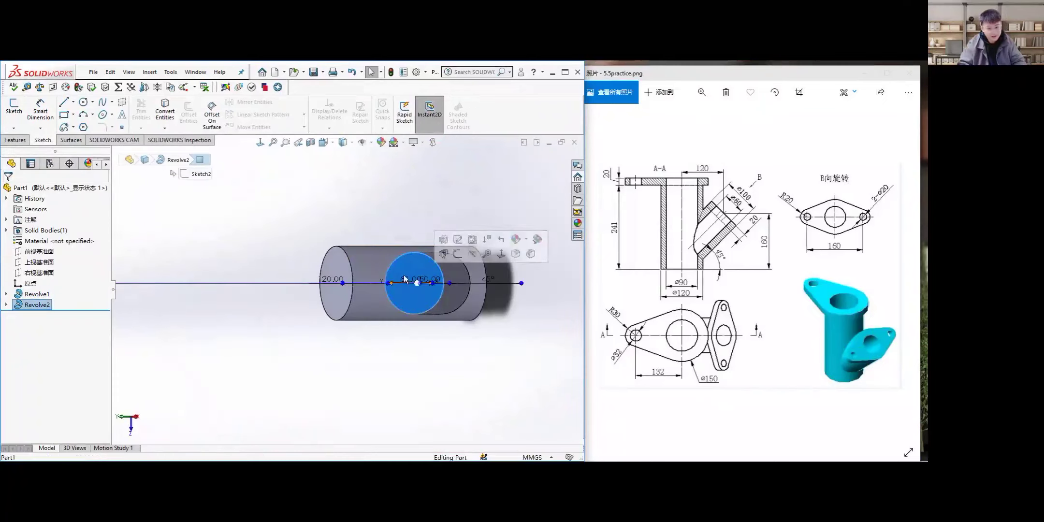
{"action": "right_click", "coordinate": [421, 297]}
{"action": "key", "text": "Escape"}
{"action": "key", "text": "Escape"}
{"action": "middle_click_drag", "start_coordinate": [347, 313], "coordinate": [424, 278]}
{"action": "left_click", "coordinate": [422, 299]}
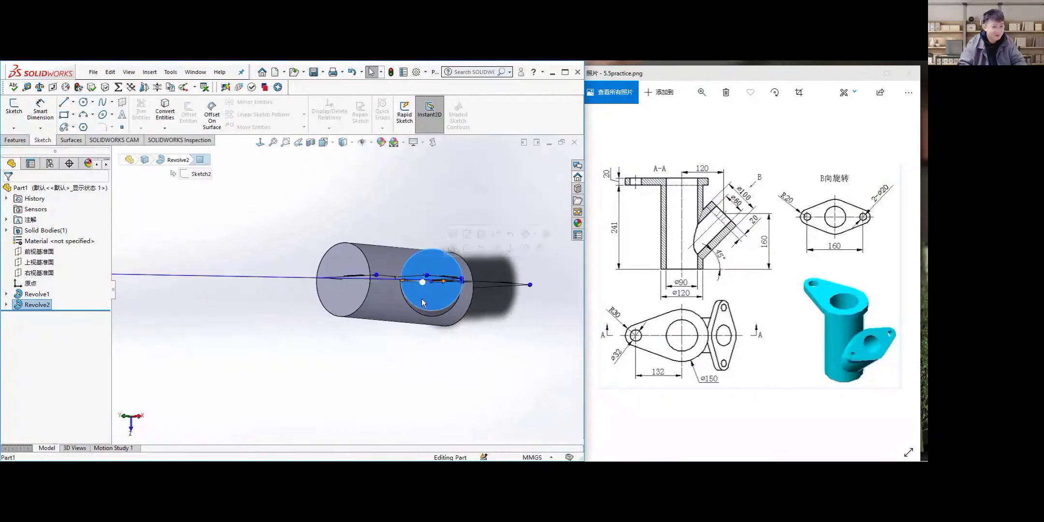
{"action": "left_click", "coordinate": [261, 143]}
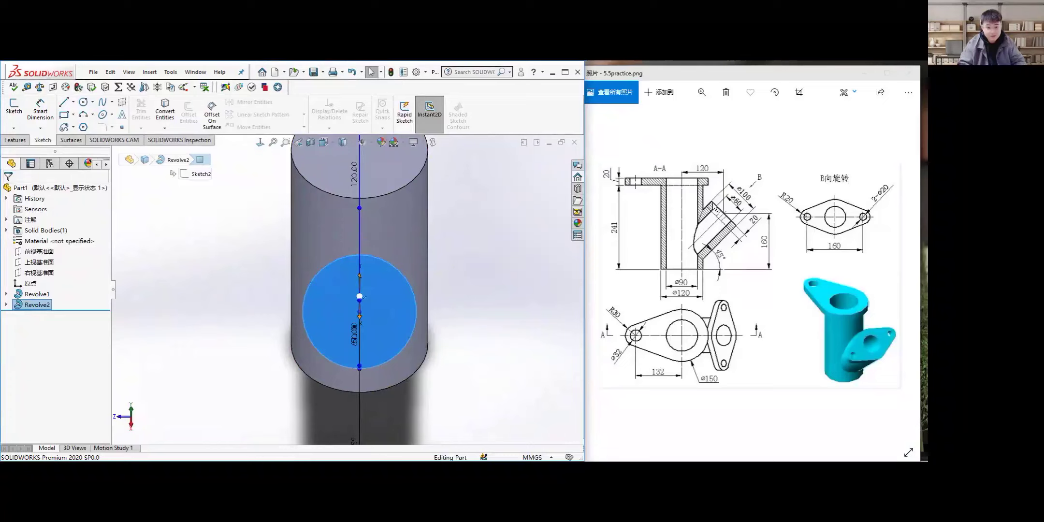
Draw a circle centred on the branch end face
{"action": "left_click", "coordinate": [83, 102]}
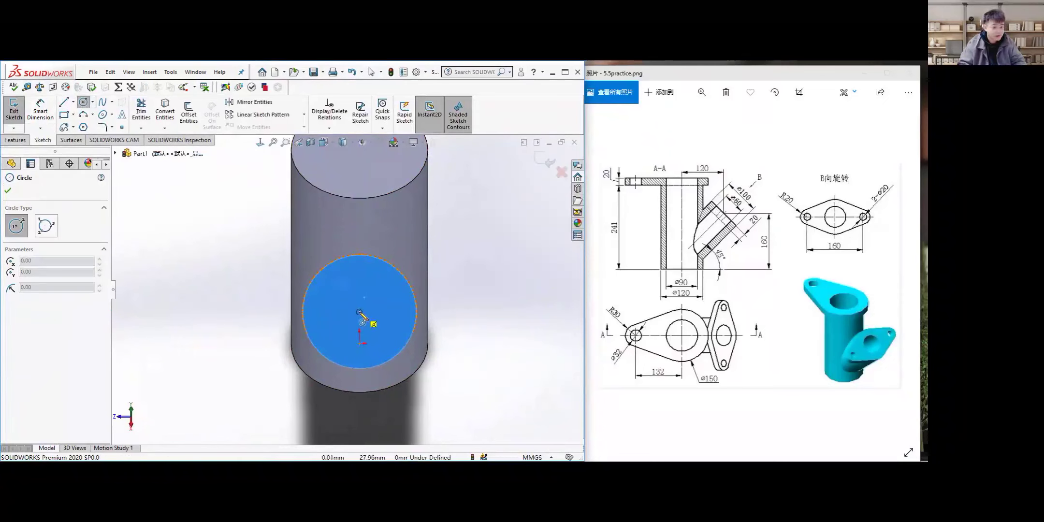
{"action": "left_click", "coordinate": [360, 312]}
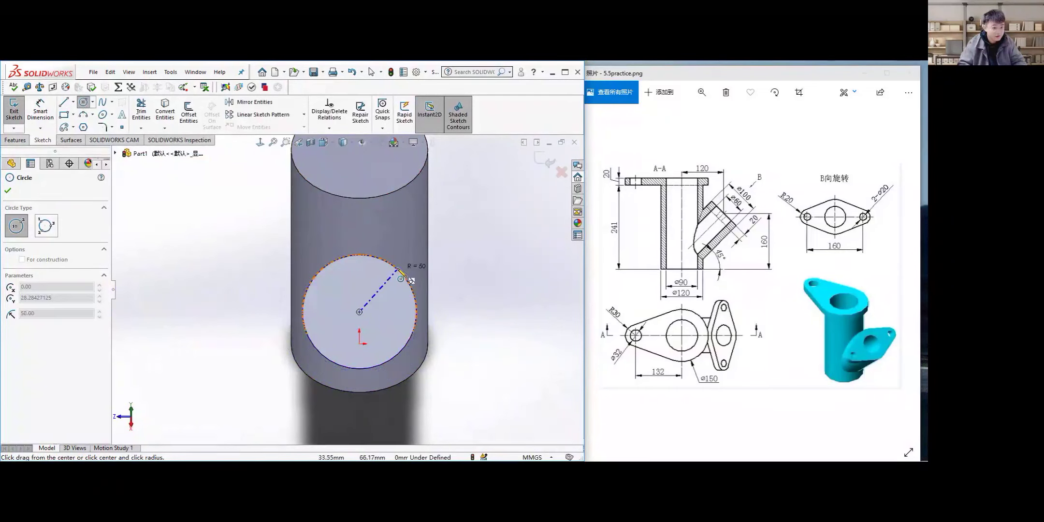
{"action": "left_click", "coordinate": [399, 271]}
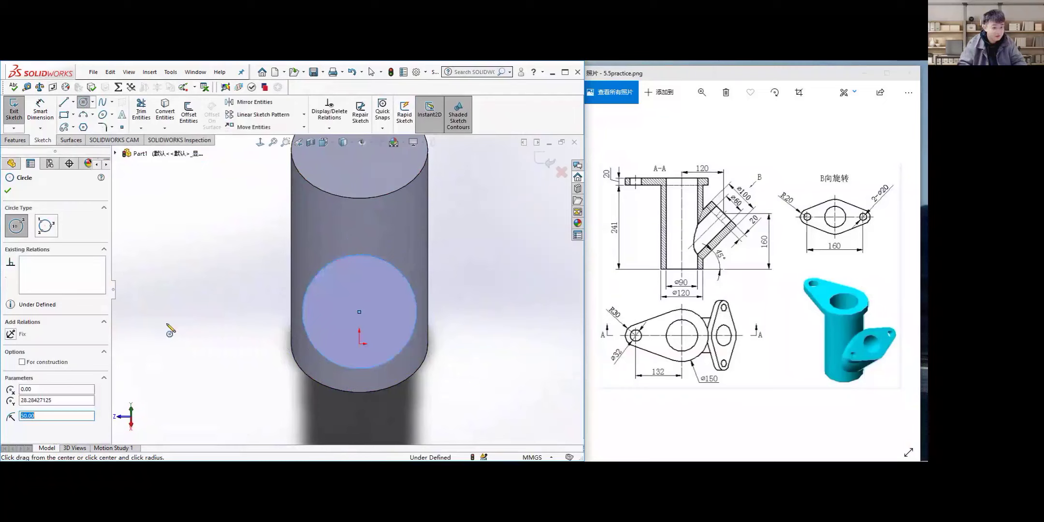
{"action": "left_click", "coordinate": [8, 193]}
Dimension the circle's diameter as 100 mm
{"action": "left_click", "coordinate": [40, 112]}
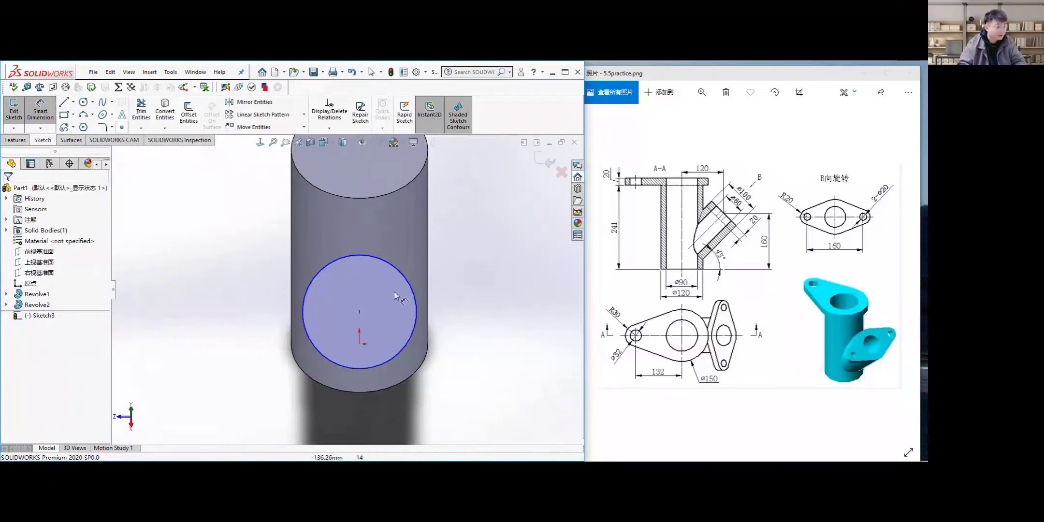
{"action": "left_click", "coordinate": [419, 314]}
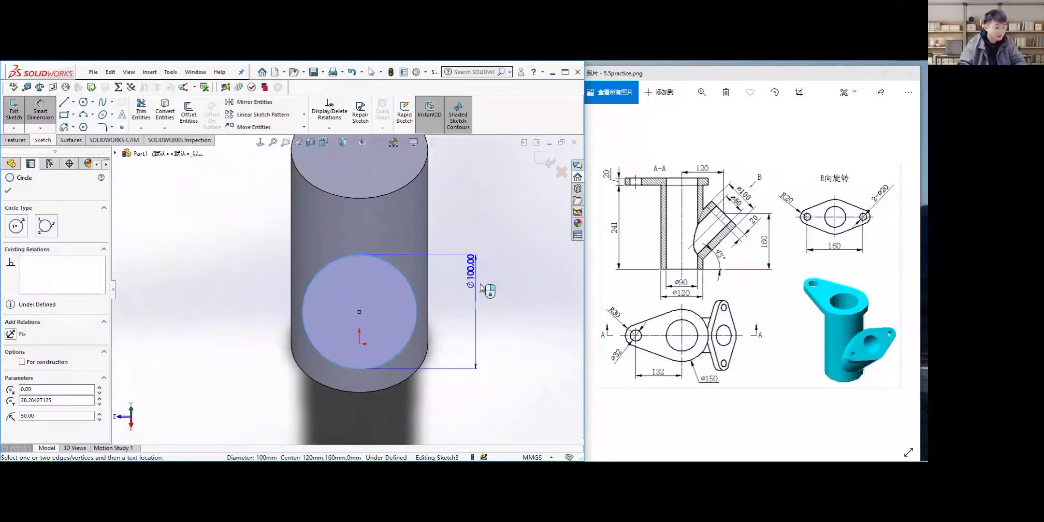
{"action": "left_click", "coordinate": [476, 309]}
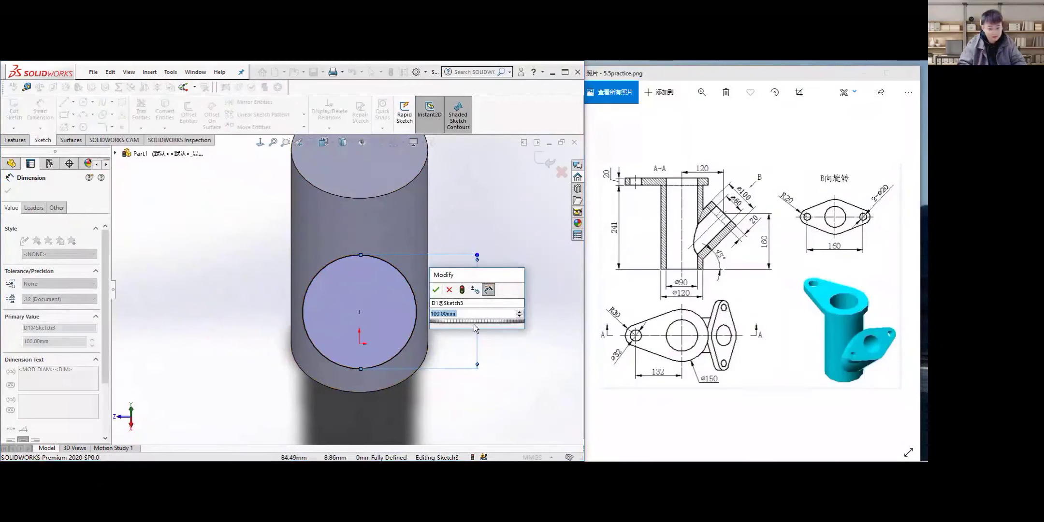
{"action": "key", "text": "Return"}
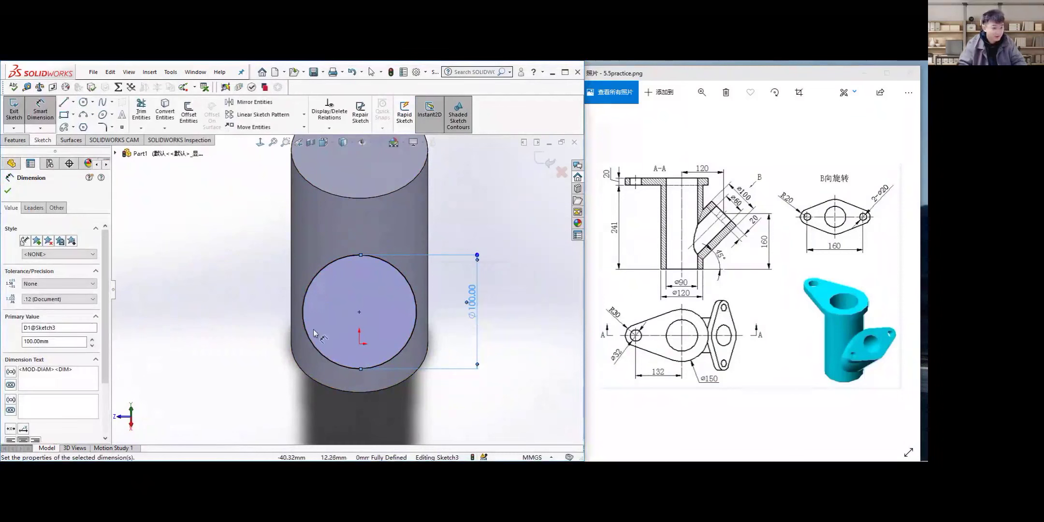
{"action": "left_click", "coordinate": [8, 192]}
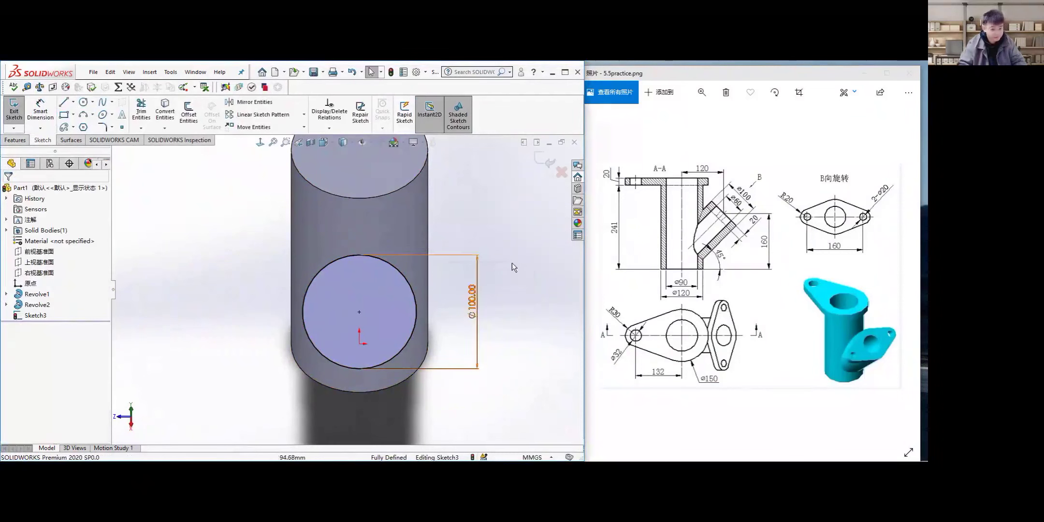
Draw a horizontal centerline leftward from the Ø100 circle's centre
{"action": "left_click", "coordinate": [74, 103]}
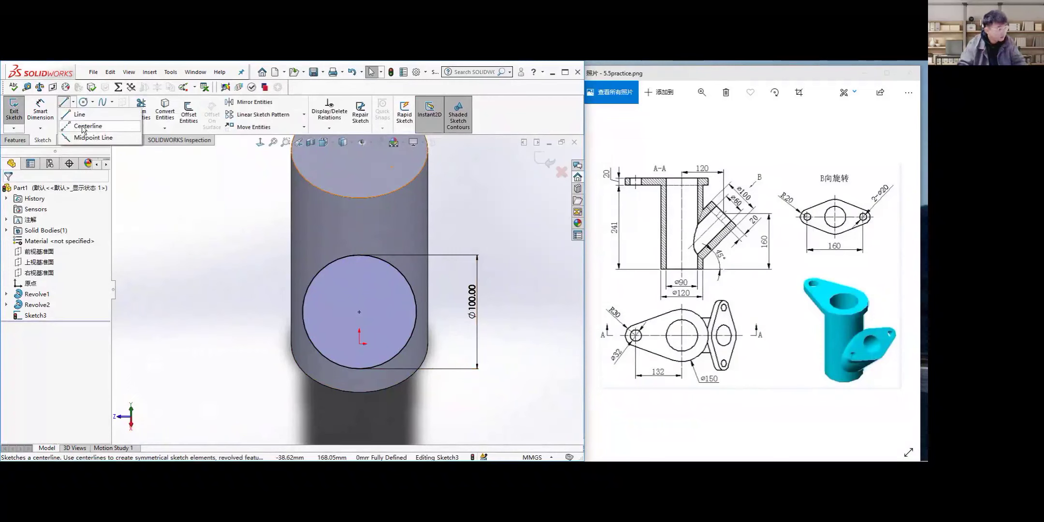
{"action": "left_click", "coordinate": [85, 128]}
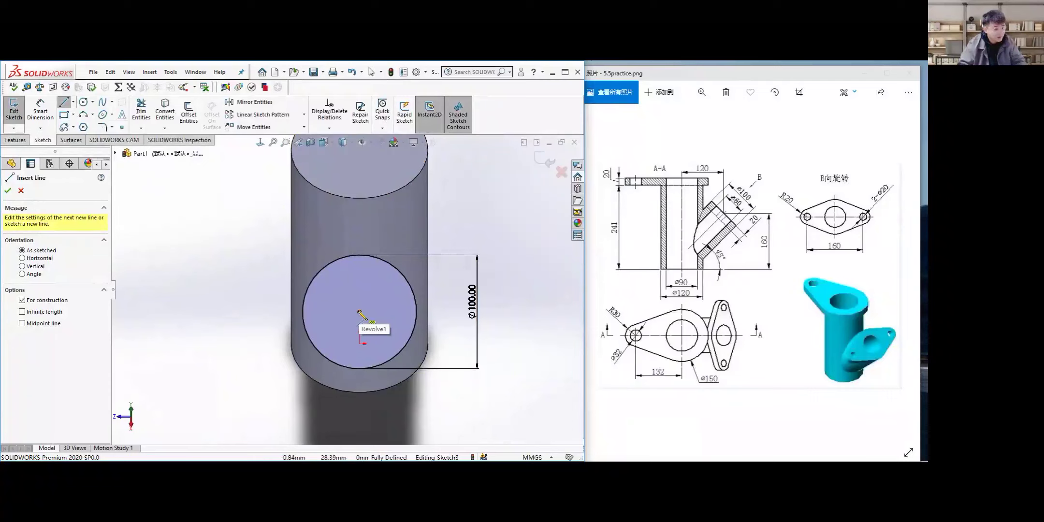
{"action": "left_click", "coordinate": [359, 312]}
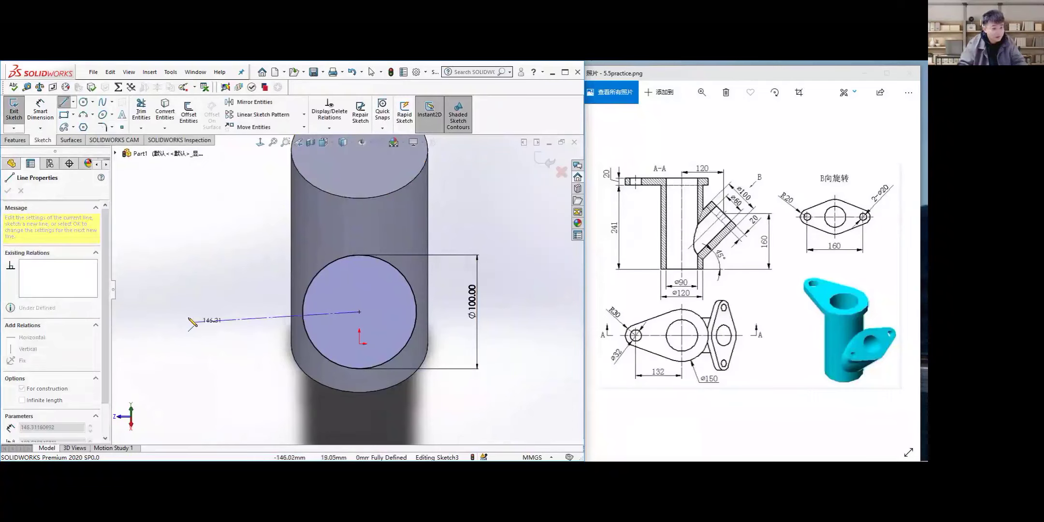
{"action": "left_click", "coordinate": [239, 312]}
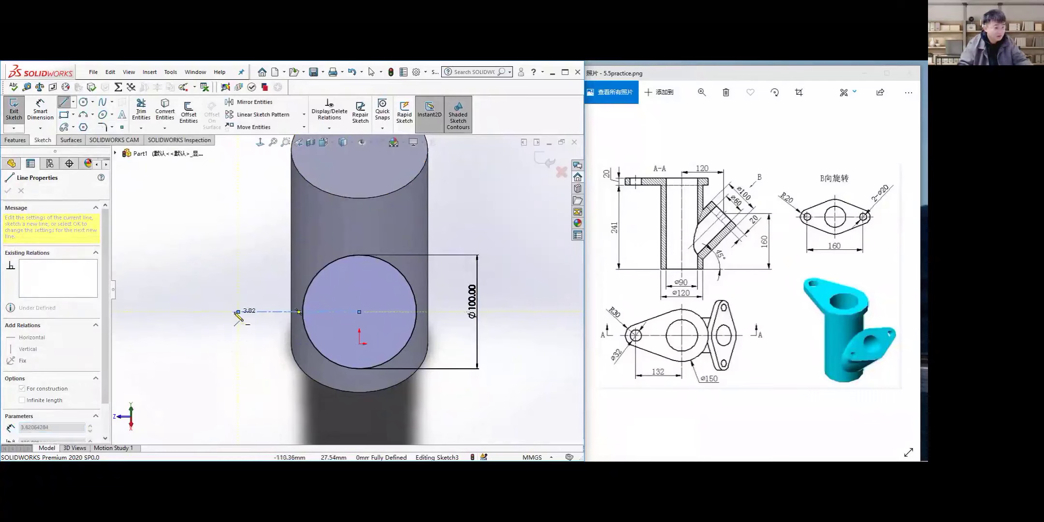
{"action": "key", "text": "Escape"}
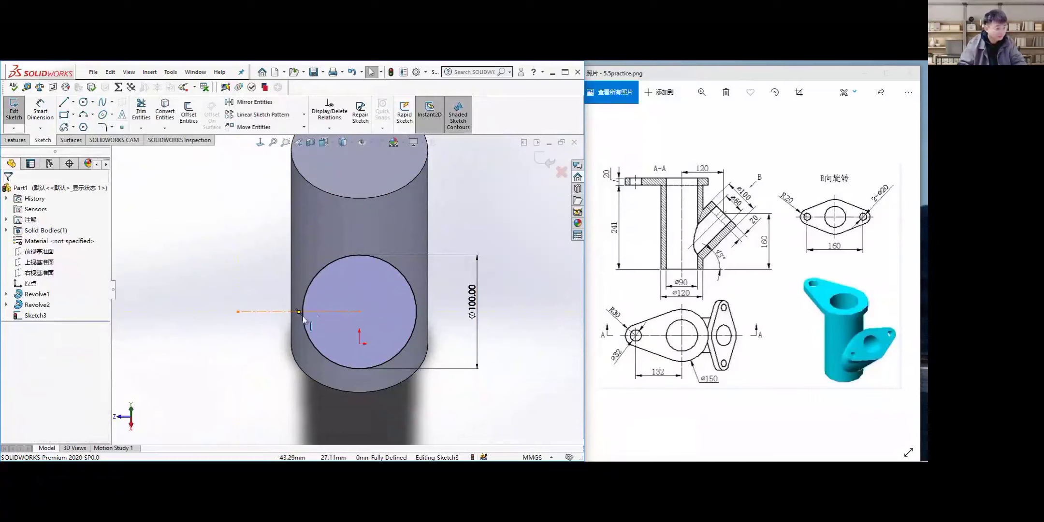
Dimension the centerline's length to 80 mm
{"action": "left_click", "coordinate": [310, 313]}
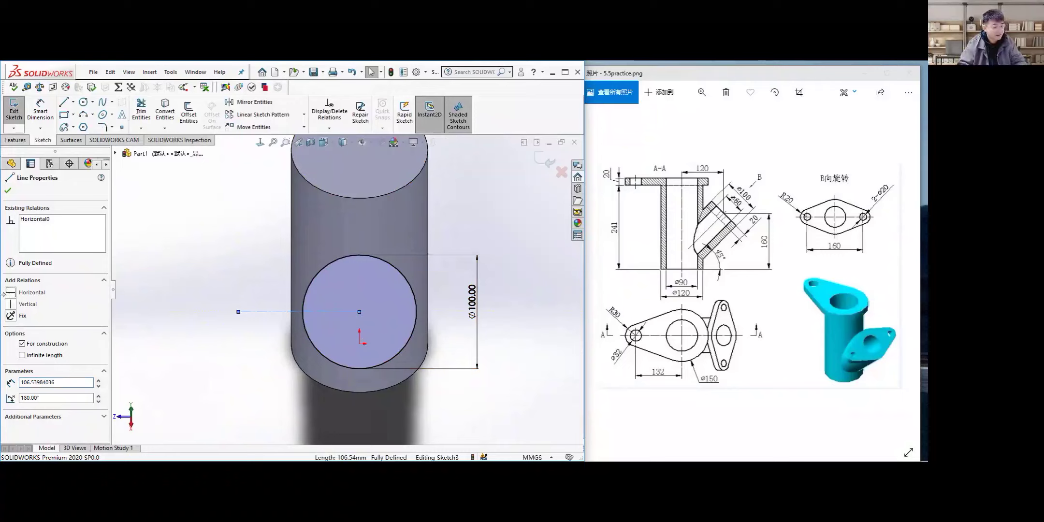
{"action": "key", "text": "d"}
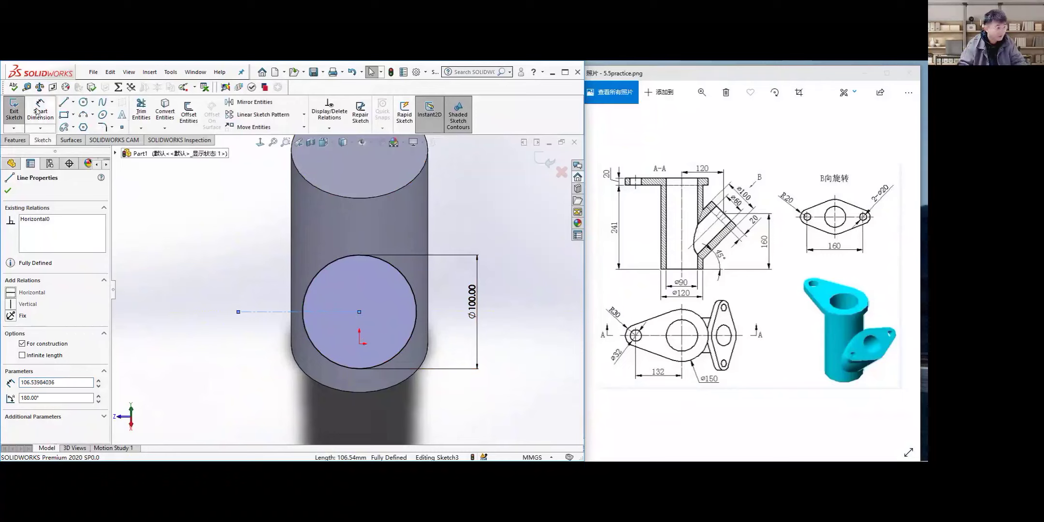
{"action": "left_click", "coordinate": [289, 311]}
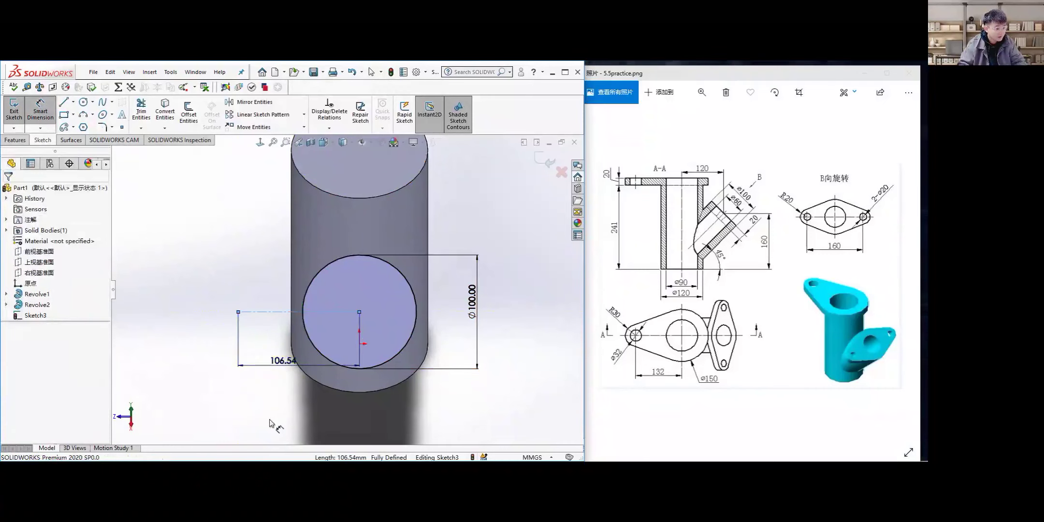
{"action": "left_click", "coordinate": [345, 389]}
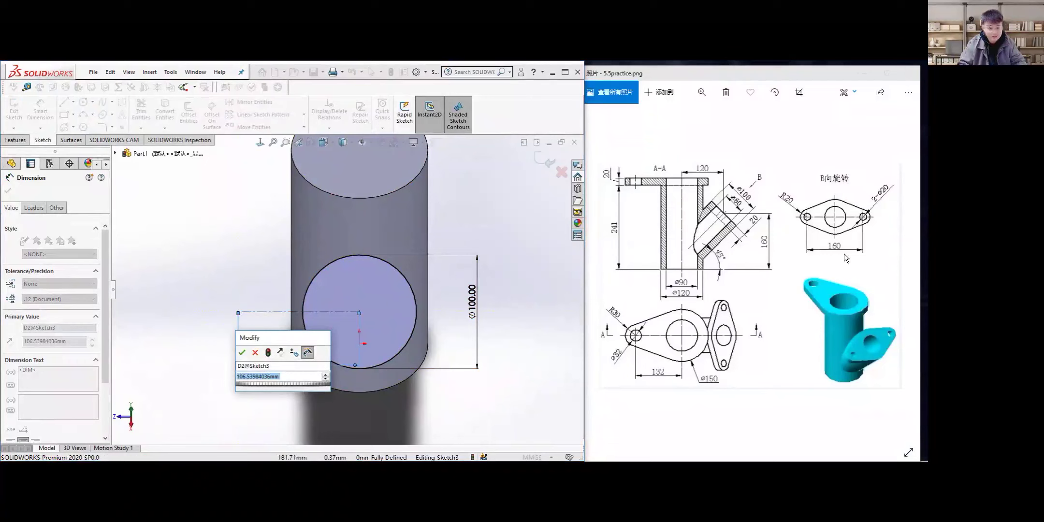
{"action": "type", "text": "80"}
{"action": "key", "text": "Return"}
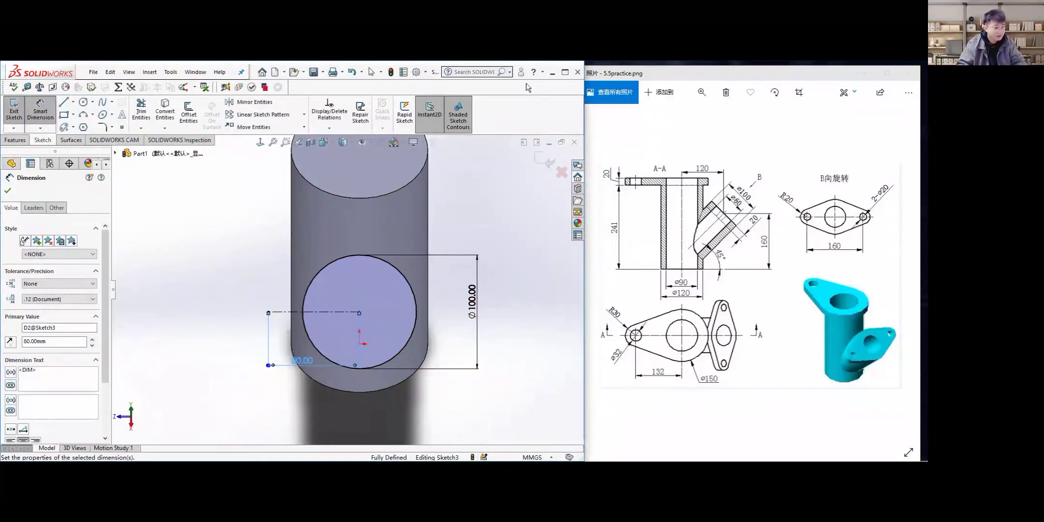
Draw a Ø20 mm circle at the centerline's left end
{"action": "left_click", "coordinate": [83, 104]}
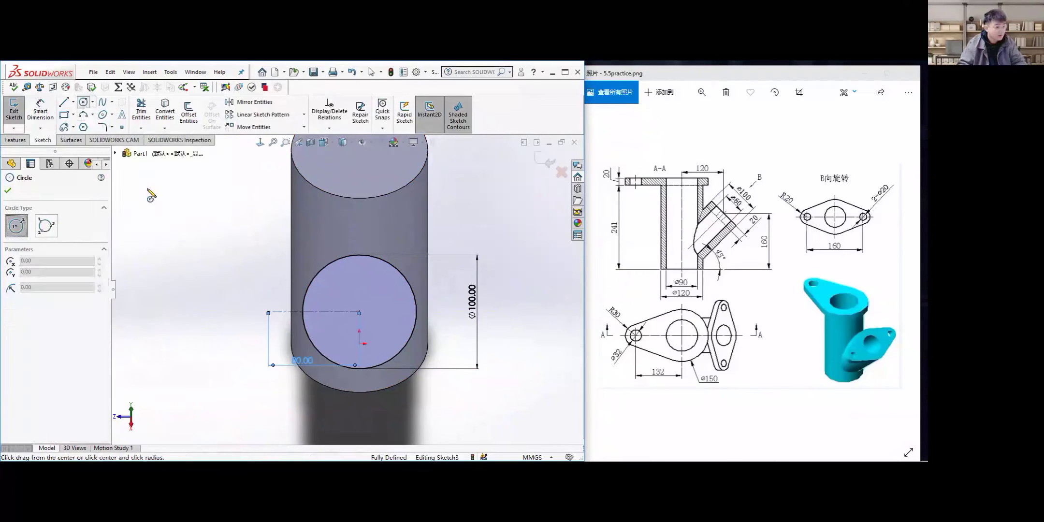
{"action": "left_click", "coordinate": [269, 313]}
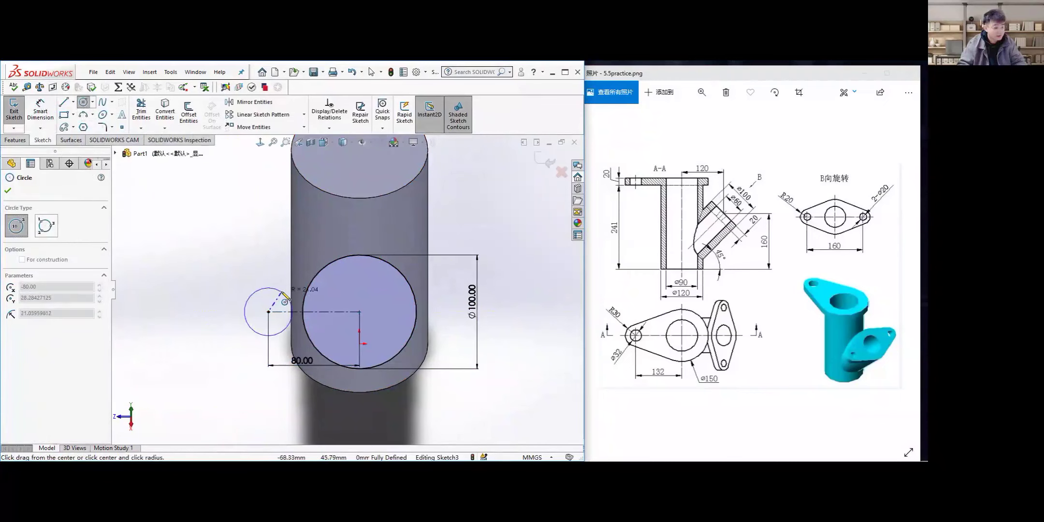
{"action": "left_click", "coordinate": [285, 303]}
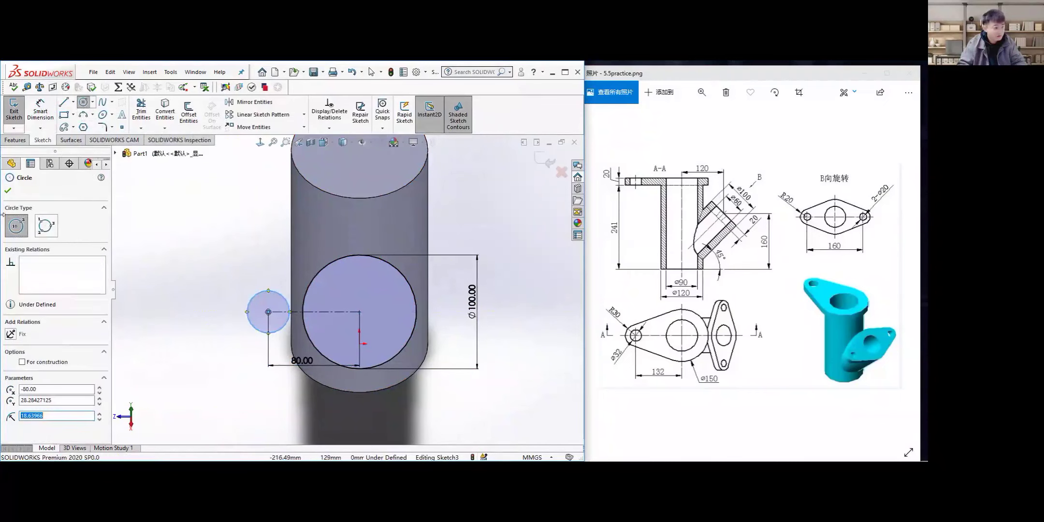
{"action": "key", "text": "d"}
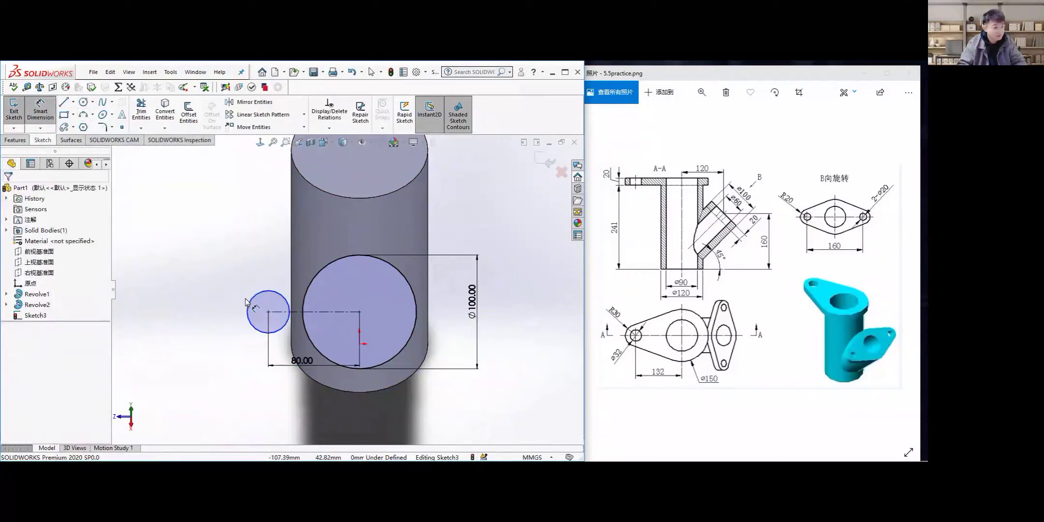
{"action": "left_click", "coordinate": [250, 303]}
{"action": "left_click", "coordinate": [220, 304]}
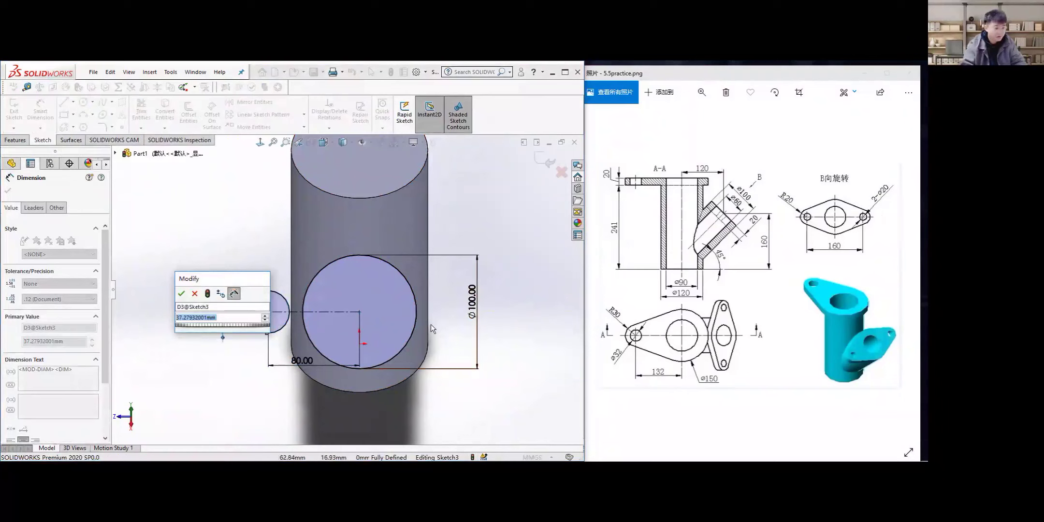
{"action": "type", "text": "20"}
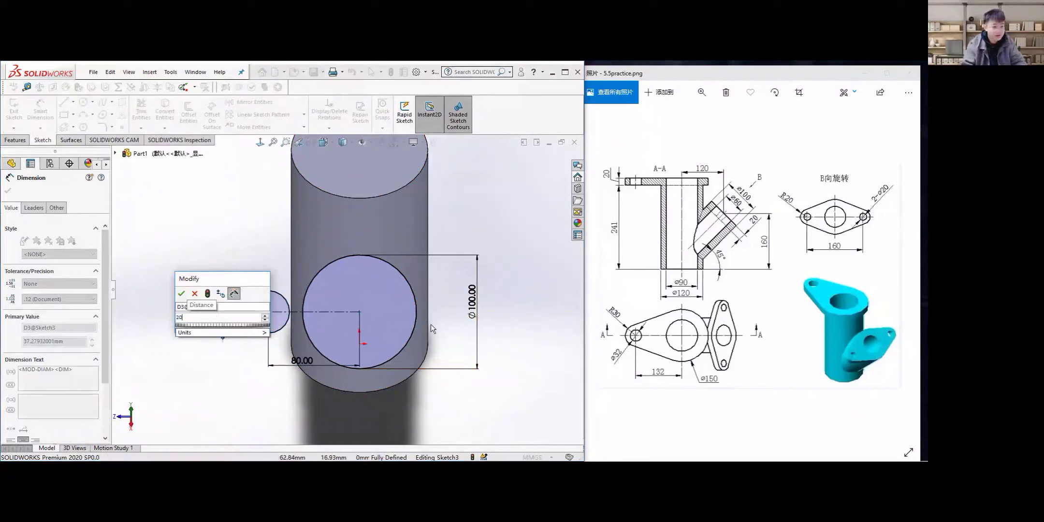
{"action": "key", "text": "Return"}
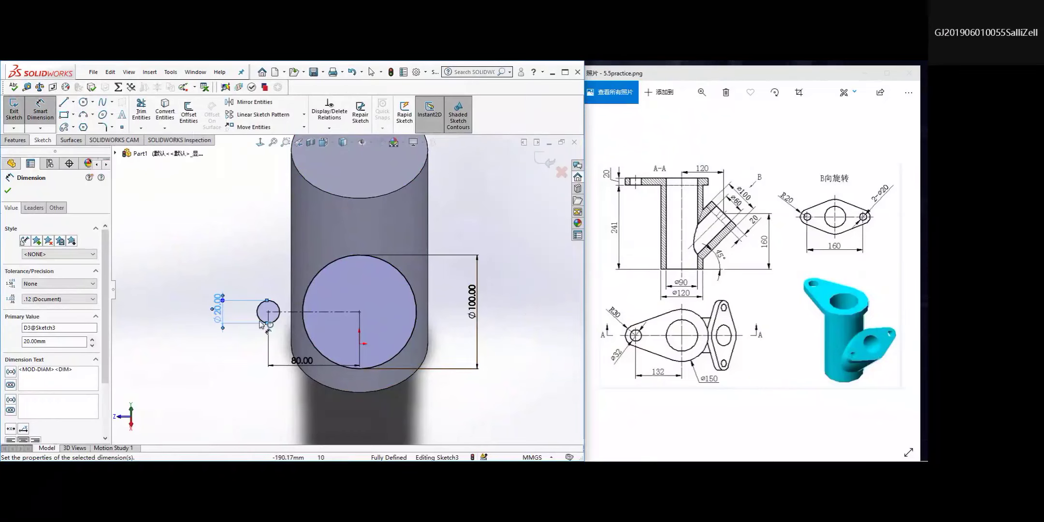
Add a larger circle concentric with the Ø20 circle and start dimensioning it
{"action": "left_click", "coordinate": [83, 102]}
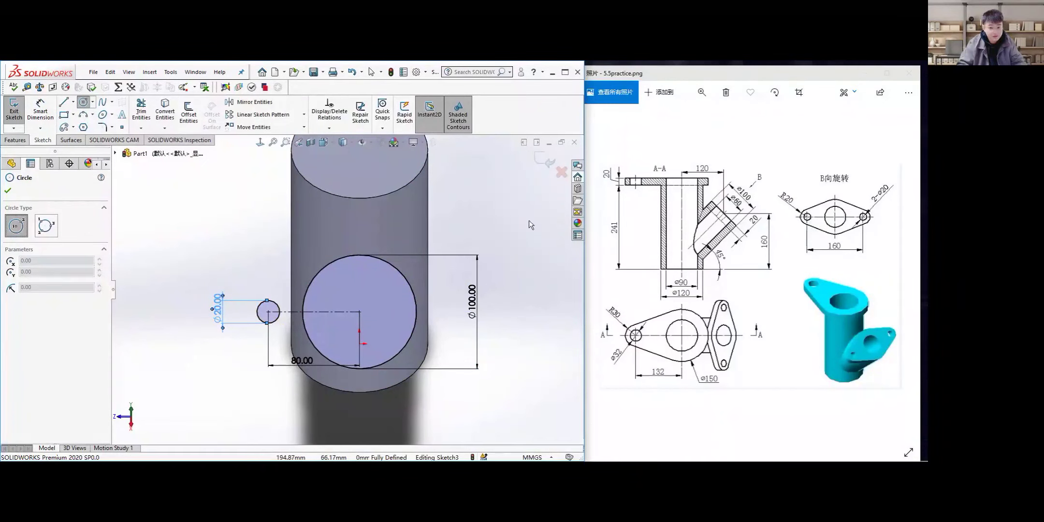
{"action": "left_click", "coordinate": [268, 312]}
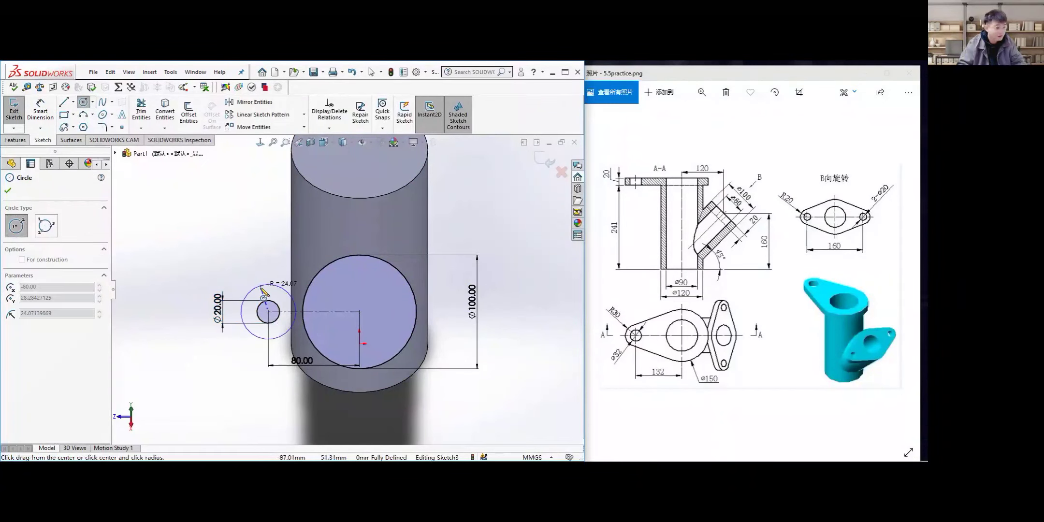
{"action": "left_click", "coordinate": [261, 288]}
{"action": "key", "text": "Escape"}
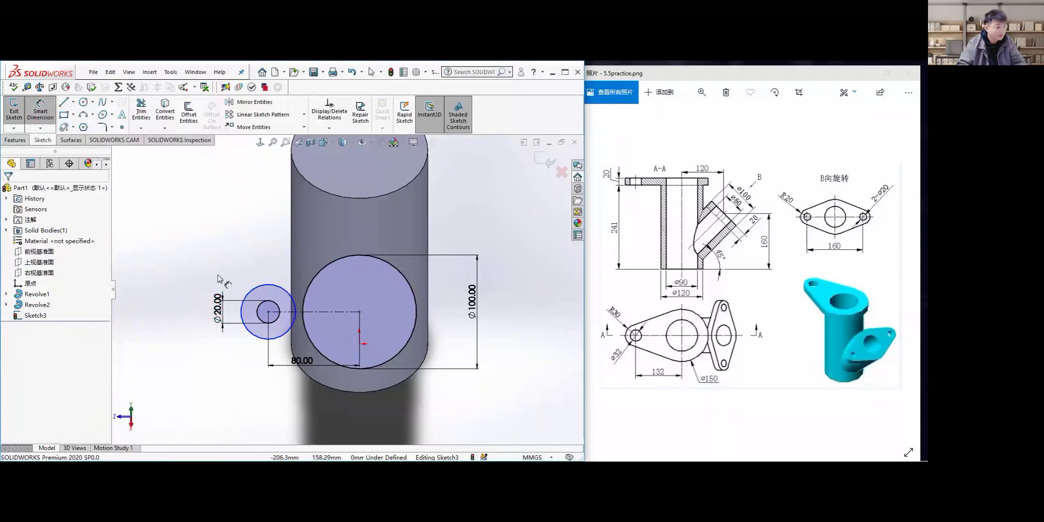
{"action": "left_click", "coordinate": [254, 291]}
{"action": "key", "text": "d"}
{"action": "left_click", "coordinate": [217, 293]}
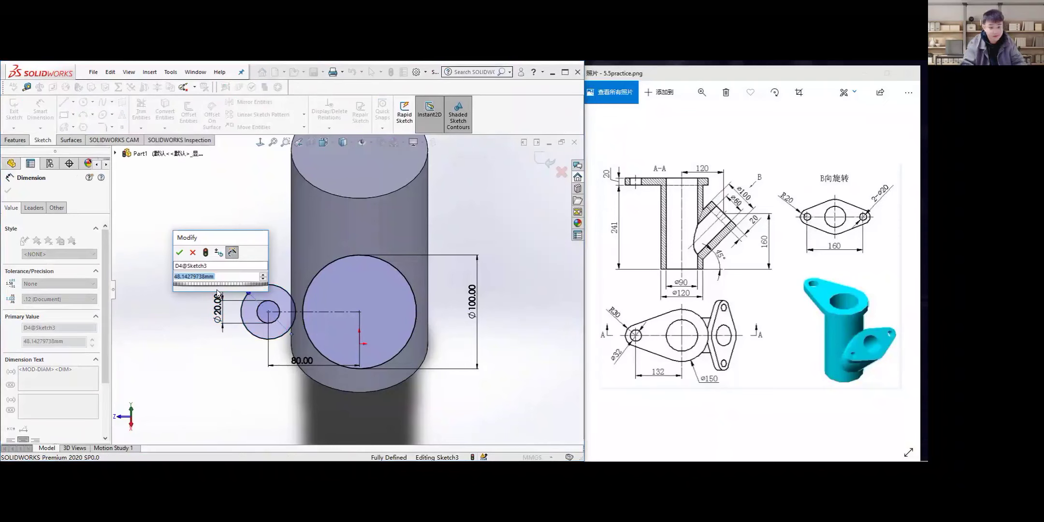
Set the outer concentric circle's diameter to 40 mm
{"action": "type", "text": "10"}
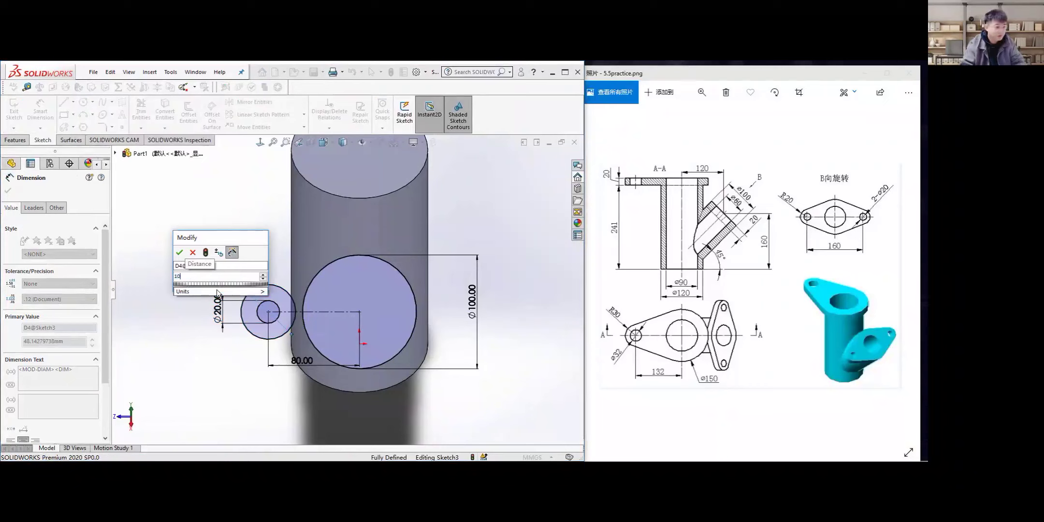
{"action": "key", "text": "BackSpace"}
{"action": "type", "text": "40"}
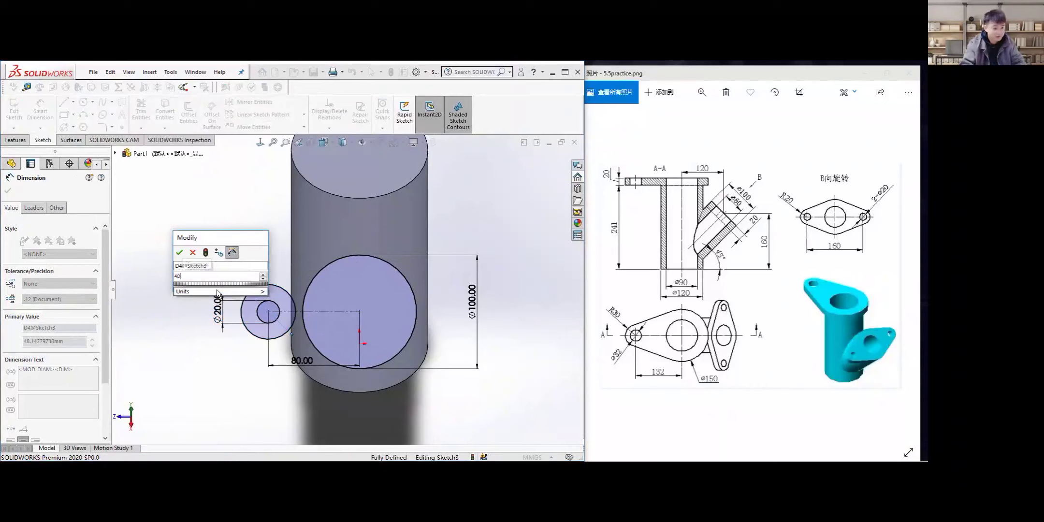
{"action": "key", "text": "Return"}
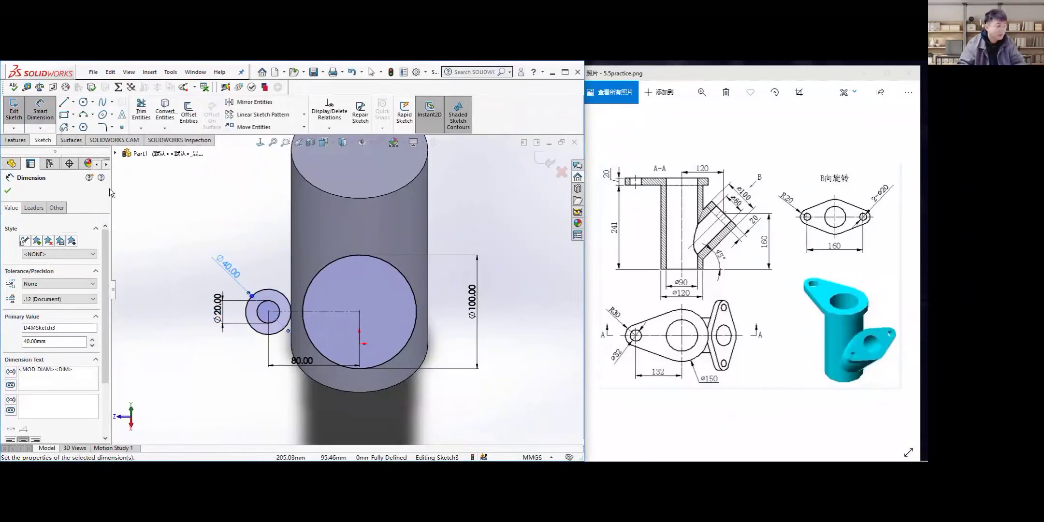
{"action": "left_click", "coordinate": [40, 111]}
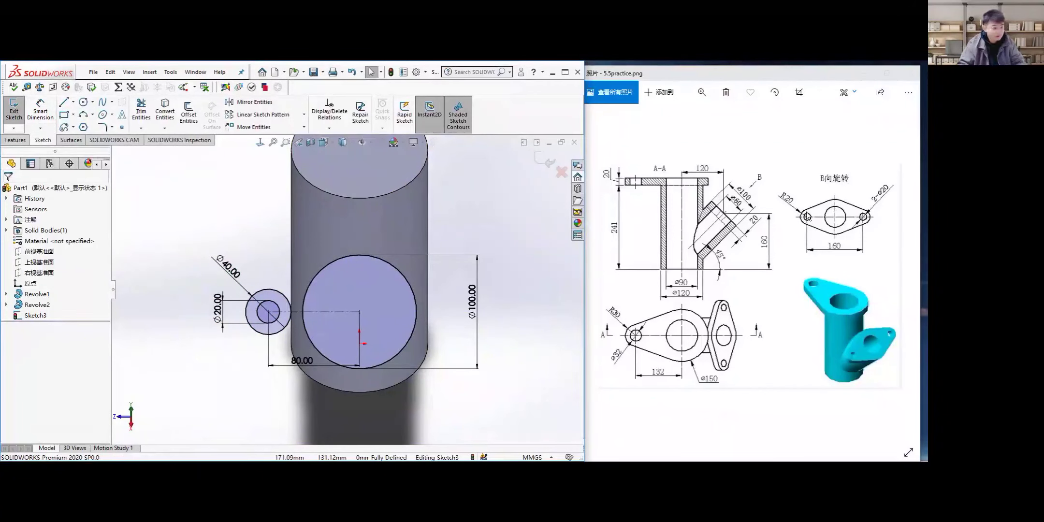
Draw a line from left of the Ø40 circle to above the Ø100 circle
{"action": "left_click", "coordinate": [63, 102]}
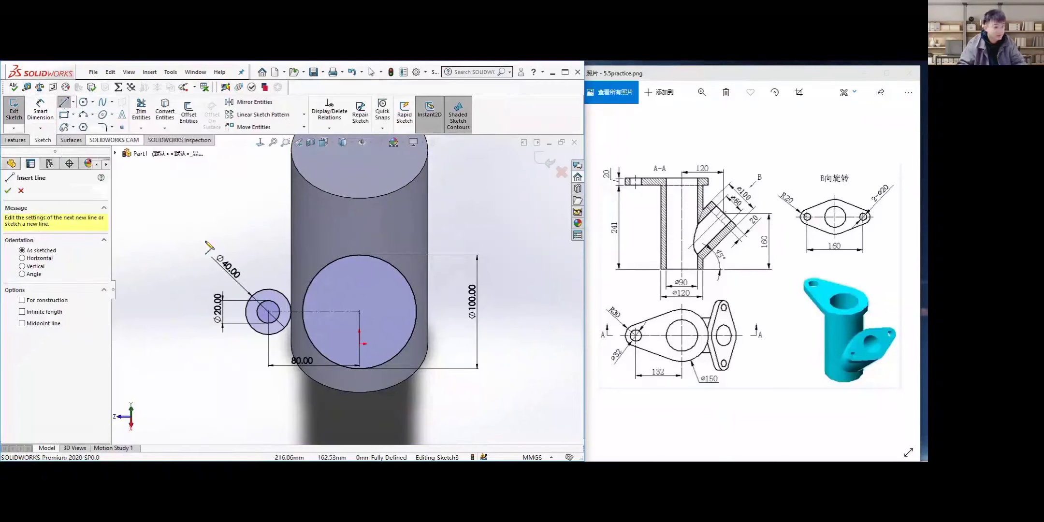
{"action": "left_click", "coordinate": [234, 291]}
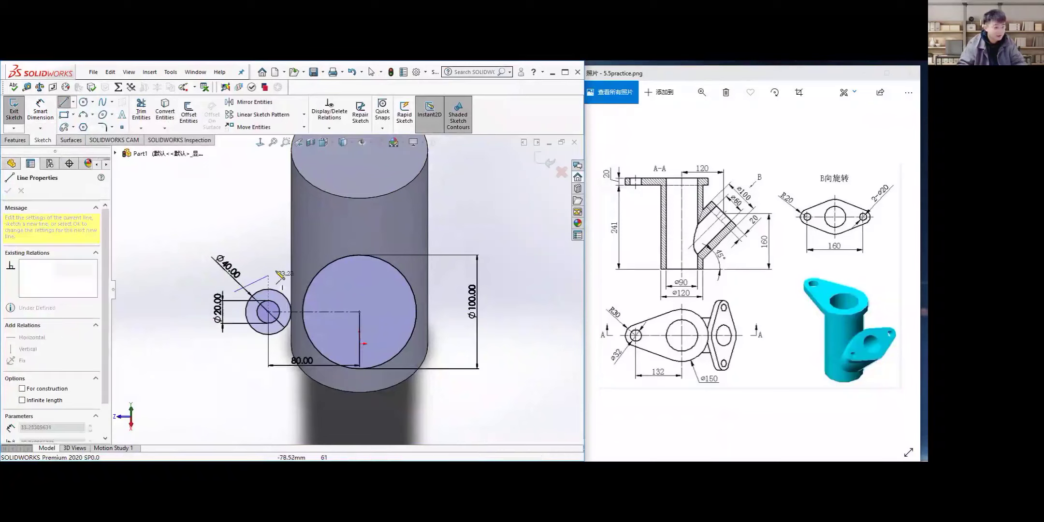
{"action": "left_click", "coordinate": [365, 240]}
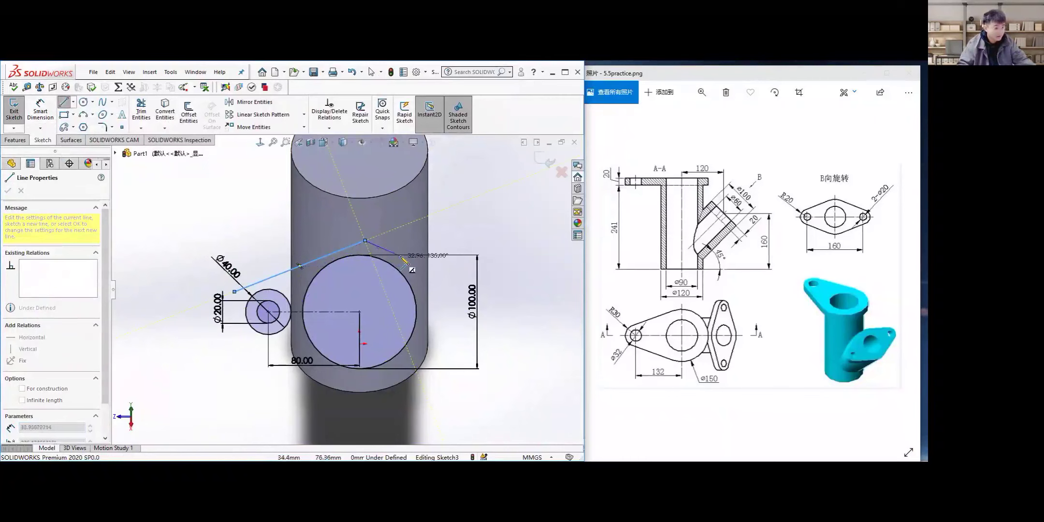
{"action": "key", "text": "Escape"}
Make the line tangent to the Ø40 circle
{"action": "left_click", "coordinate": [281, 275]}
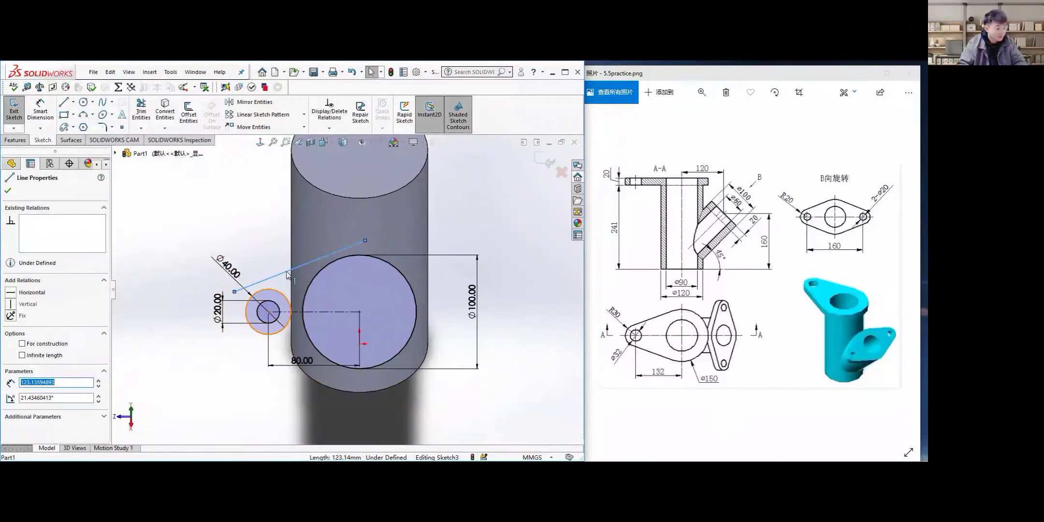
{"action": "left_click", "coordinate": [244, 247]}
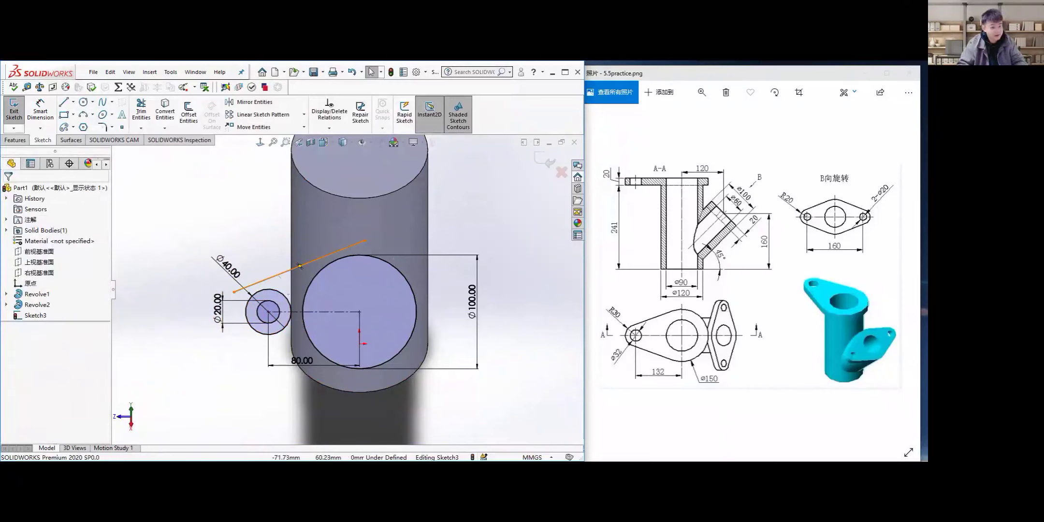
{"action": "left_click", "coordinate": [300, 265]}
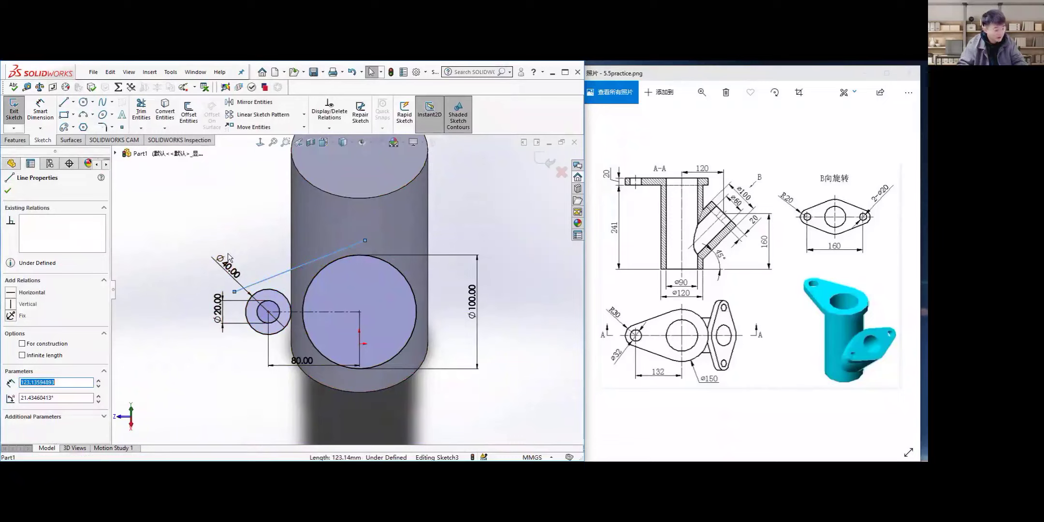
{"action": "left_click", "coordinate": [276, 294], "text": "ctrl"}
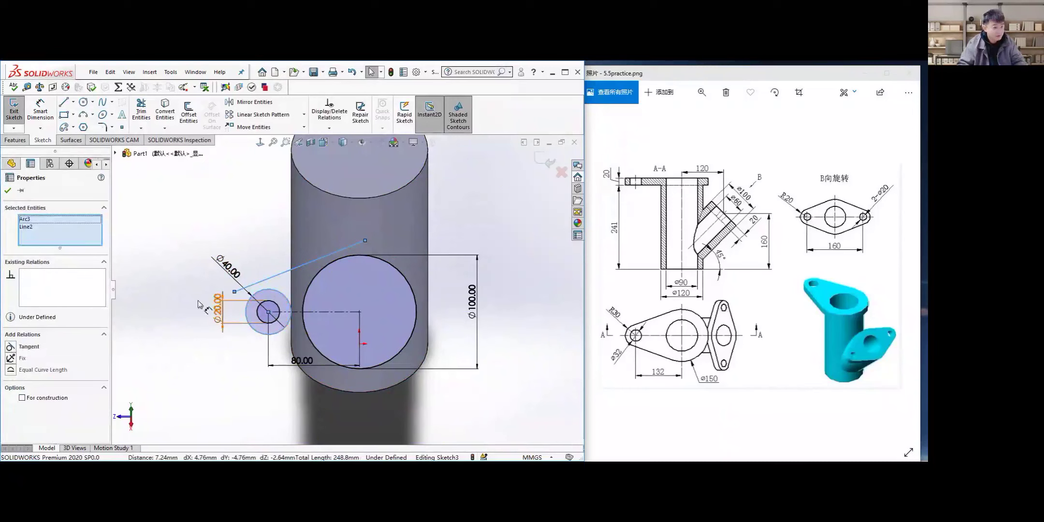
{"action": "left_click", "coordinate": [10, 347]}
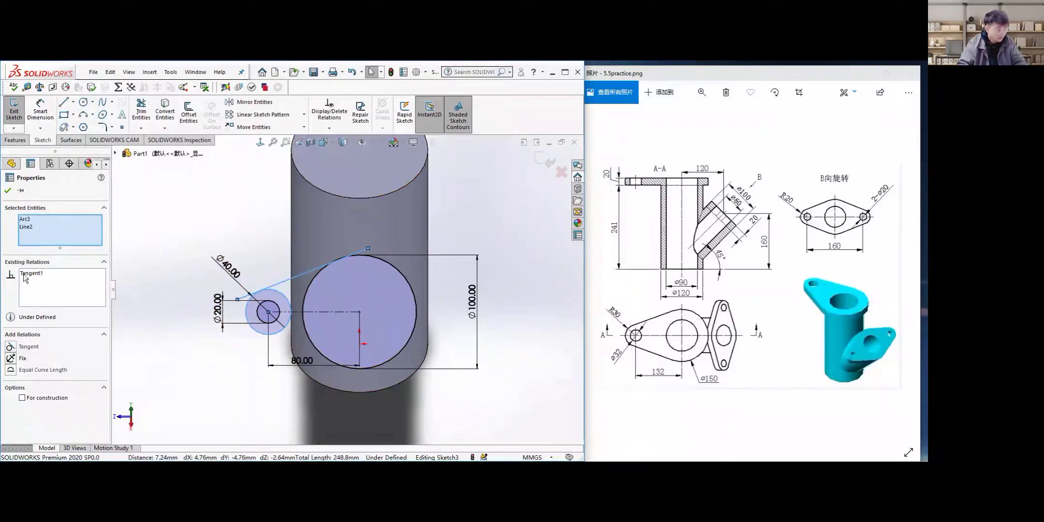
{"action": "left_click", "coordinate": [8, 192]}
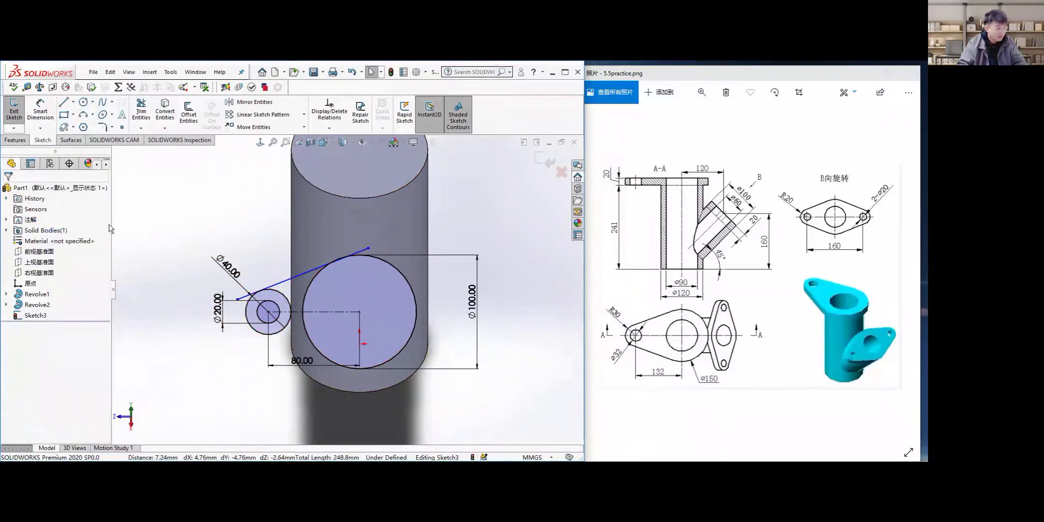
Make the line tangent to the Ø100 circle as well
{"action": "scroll", "coordinate": [272, 289], "scroll_direction": "down", "scroll_amount": 4}
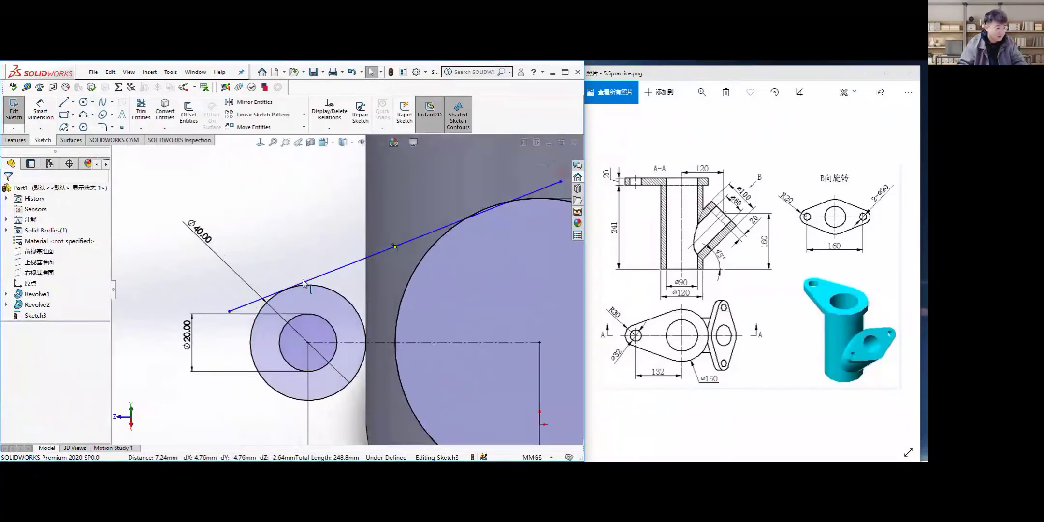
{"action": "scroll", "coordinate": [305, 283], "scroll_direction": "up", "scroll_amount": 4}
{"action": "scroll", "coordinate": [371, 280], "scroll_direction": "down", "scroll_amount": 3}
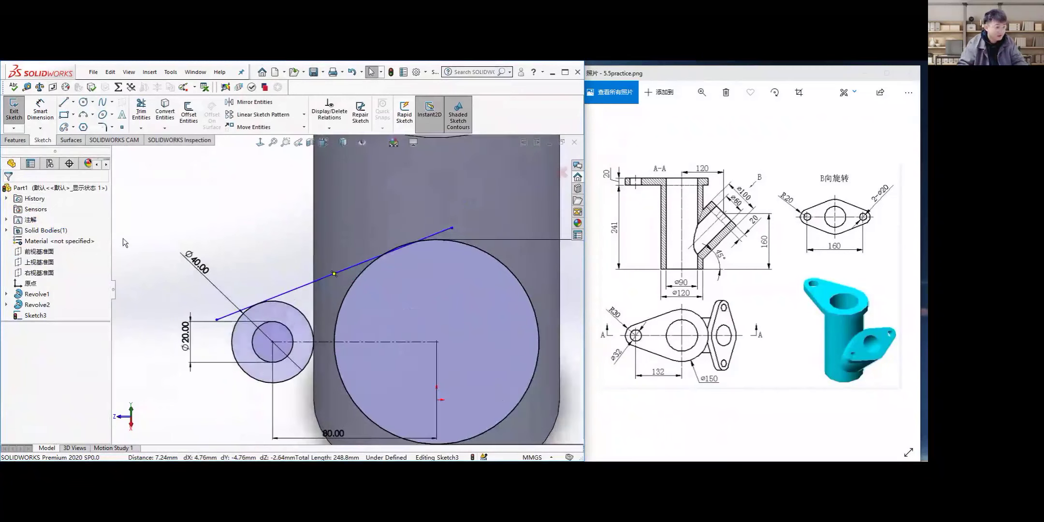
{"action": "left_click", "coordinate": [298, 288]}
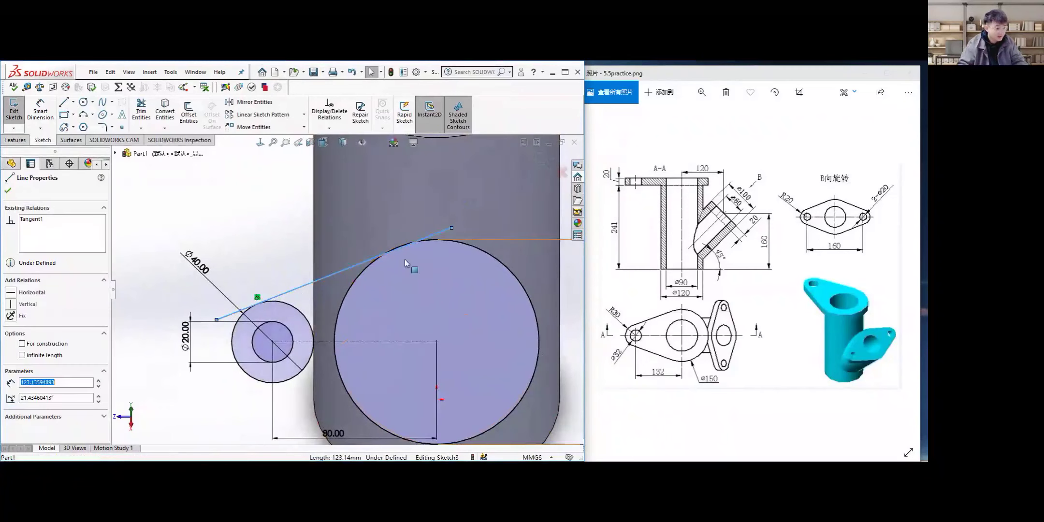
{"action": "left_click", "coordinate": [350, 286], "text": "ctrl"}
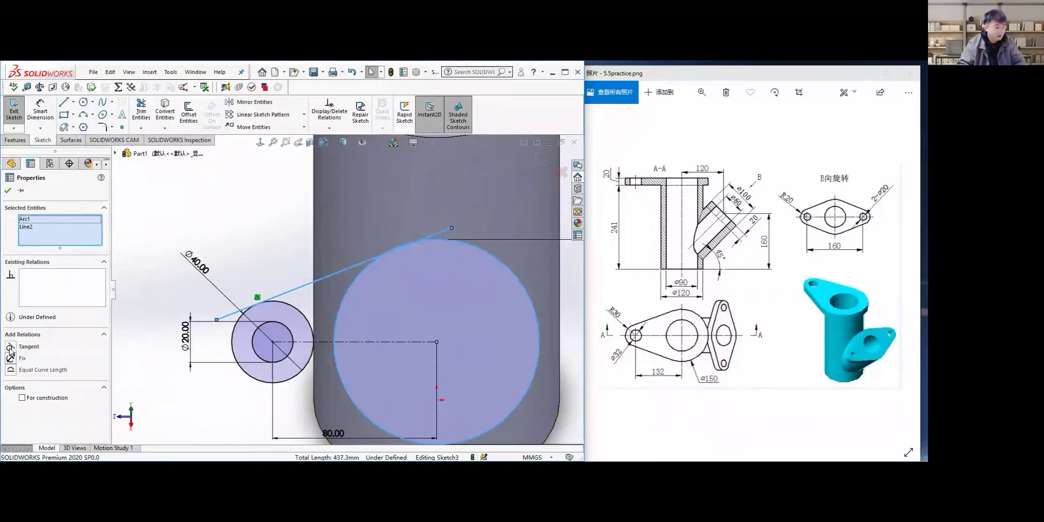
{"action": "left_click", "coordinate": [9, 350]}
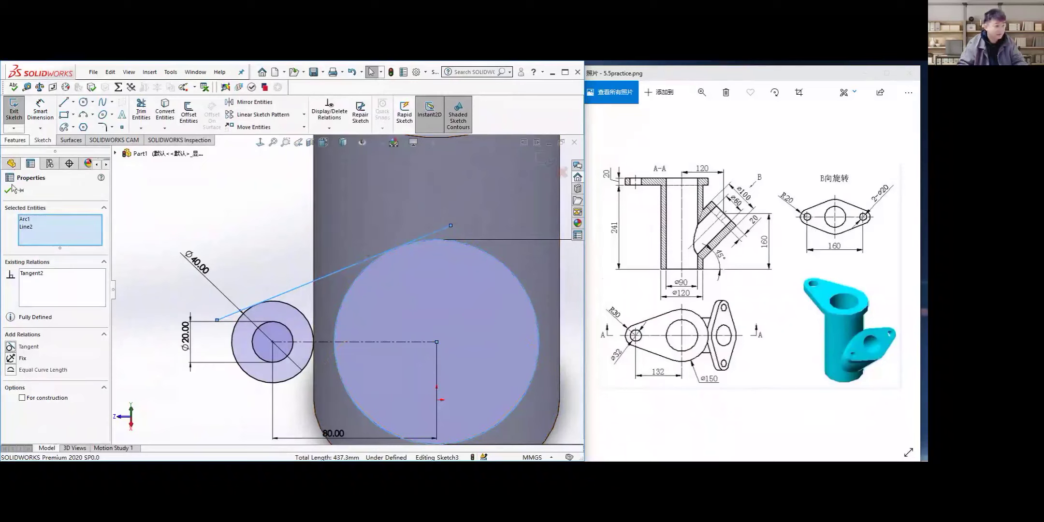
{"action": "key", "text": "Escape"}
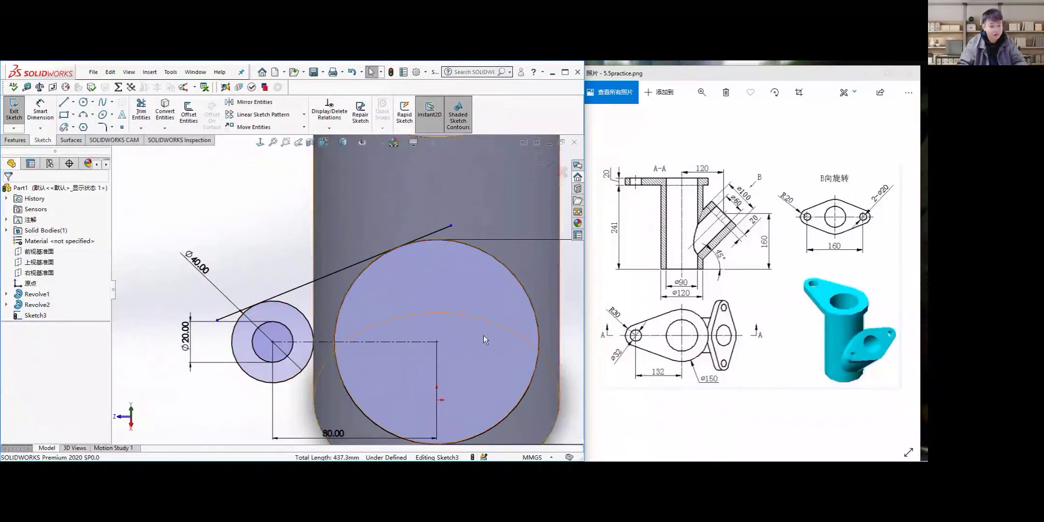
Trim the tangent line's stubs beyond the Ø40 and Ø100 circles
{"action": "left_click", "coordinate": [142, 110]}
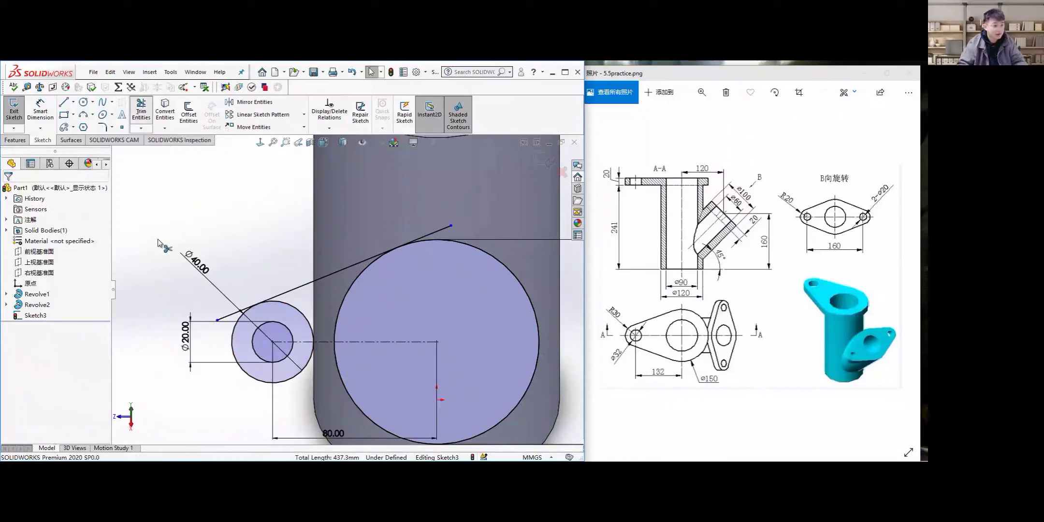
{"action": "left_click", "coordinate": [233, 316]}
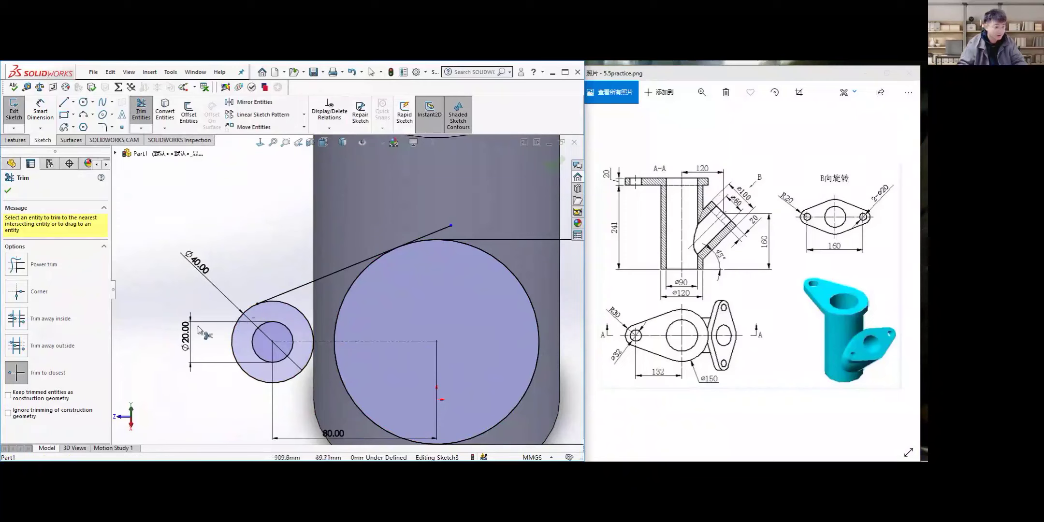
{"action": "left_click", "coordinate": [443, 232]}
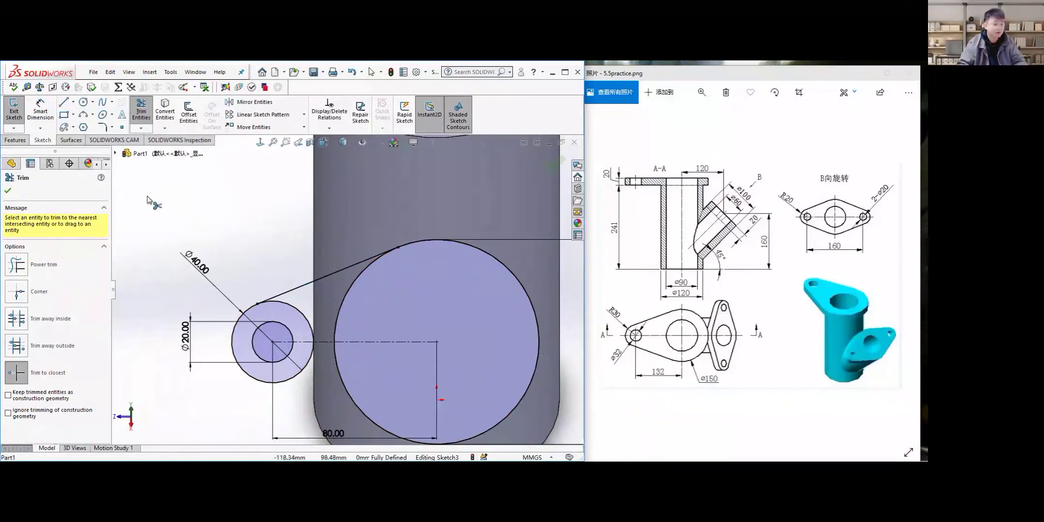
{"action": "key", "text": "f"}
{"action": "left_click", "coordinate": [8, 190]}
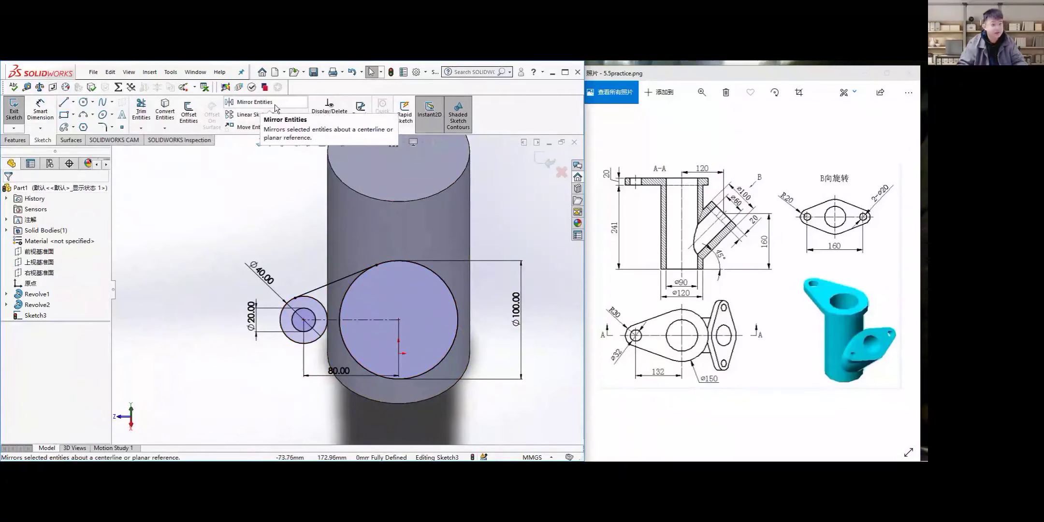
Mirror the upper tangent line about the horizontal centreline to create the matching lower tangent
{"action": "left_click", "coordinate": [255, 102]}
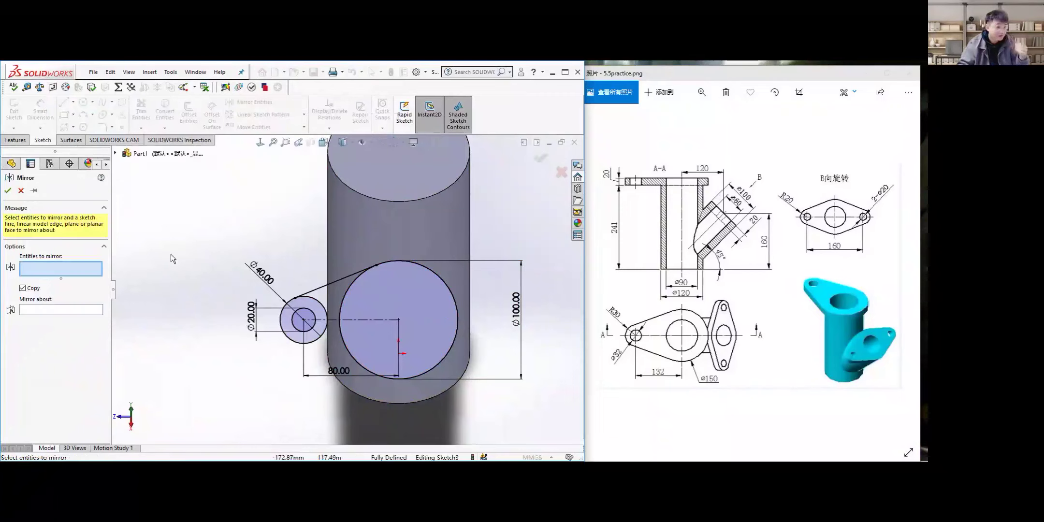
{"action": "left_click", "coordinate": [319, 290]}
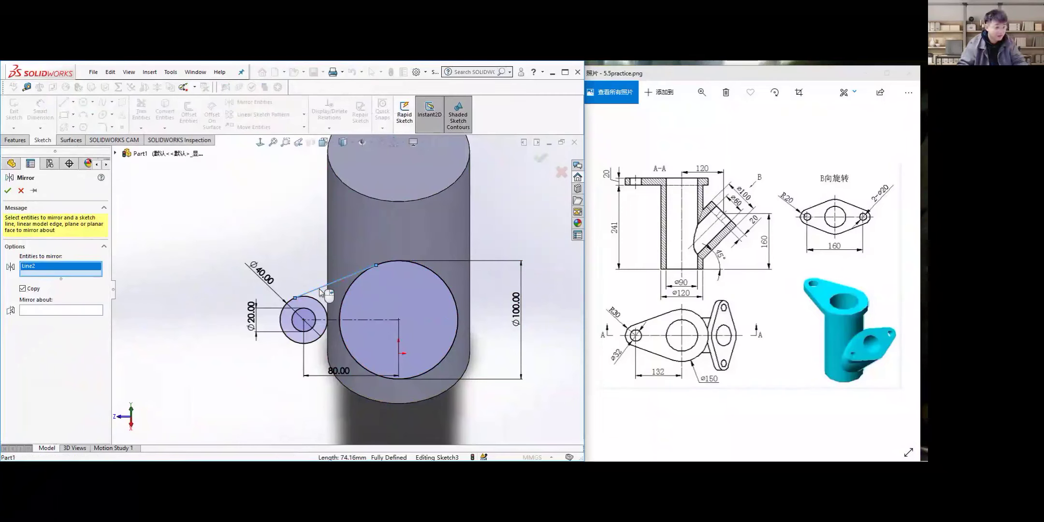
{"action": "left_click", "coordinate": [39, 312]}
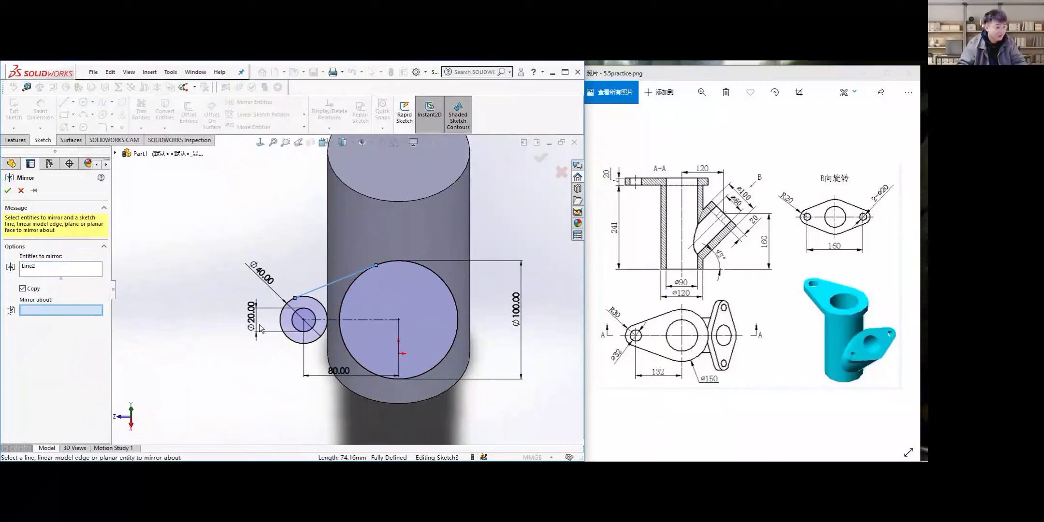
{"action": "left_click", "coordinate": [335, 321]}
{"action": "scroll", "coordinate": [318, 343], "scroll_direction": "down", "scroll_amount": 3}
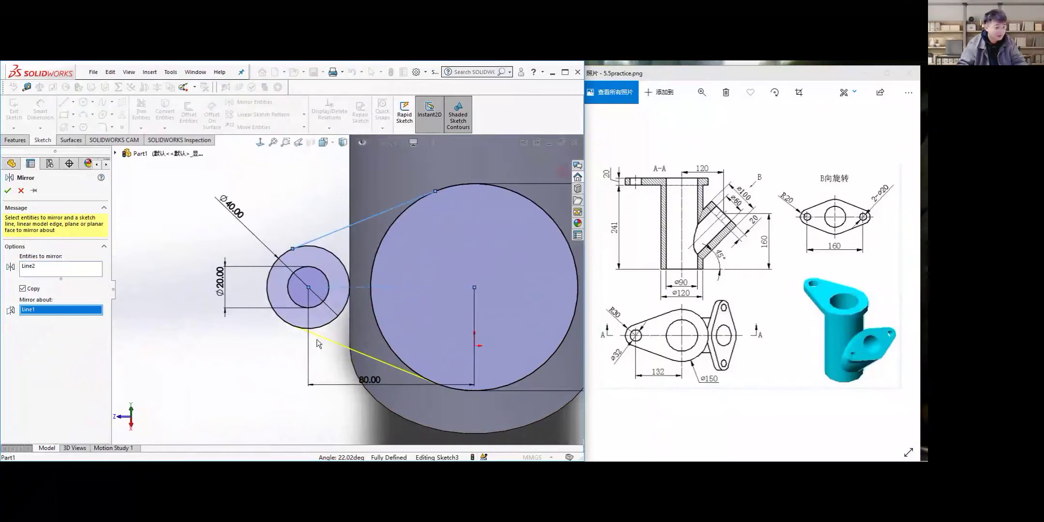
{"action": "scroll", "coordinate": [319, 343], "scroll_direction": "down", "scroll_amount": 1}
{"action": "scroll", "coordinate": [429, 312], "scroll_direction": "up", "scroll_amount": 5}
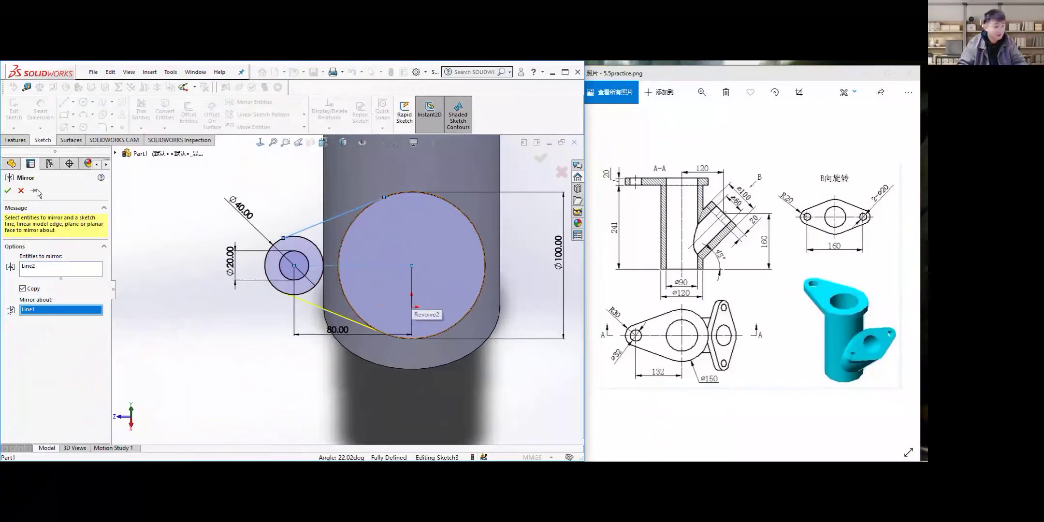
{"action": "left_click", "coordinate": [7, 191]}
{"action": "scroll", "coordinate": [411, 257], "scroll_direction": "up", "scroll_amount": 3}
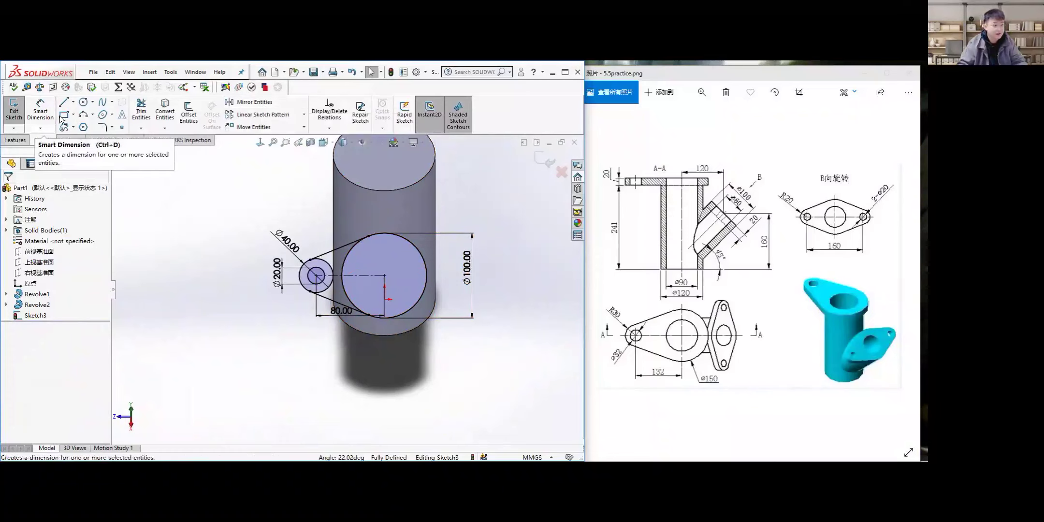
Draw a vertical centreline from the Ø100 circle's centre up to its top edge
{"action": "left_click", "coordinate": [73, 102]}
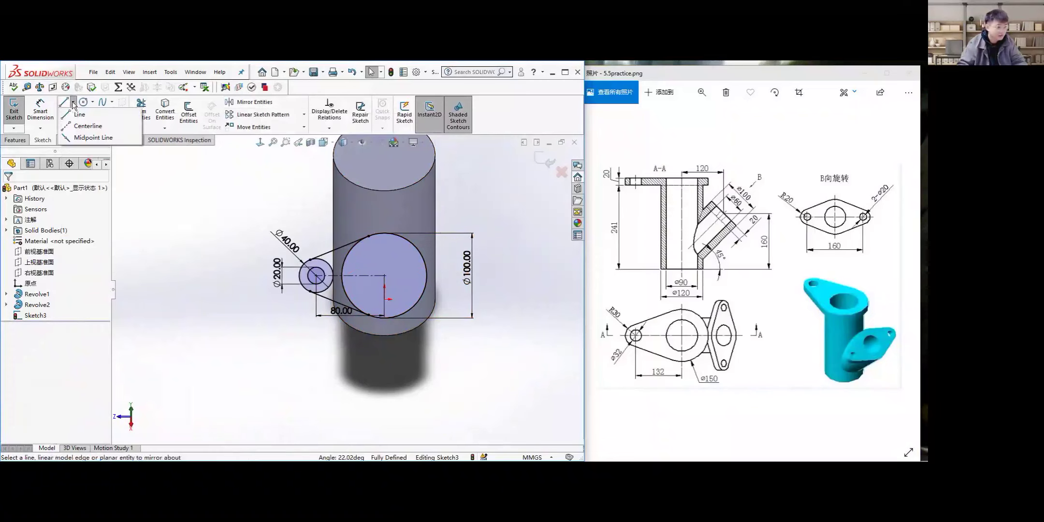
{"action": "left_click", "coordinate": [80, 126]}
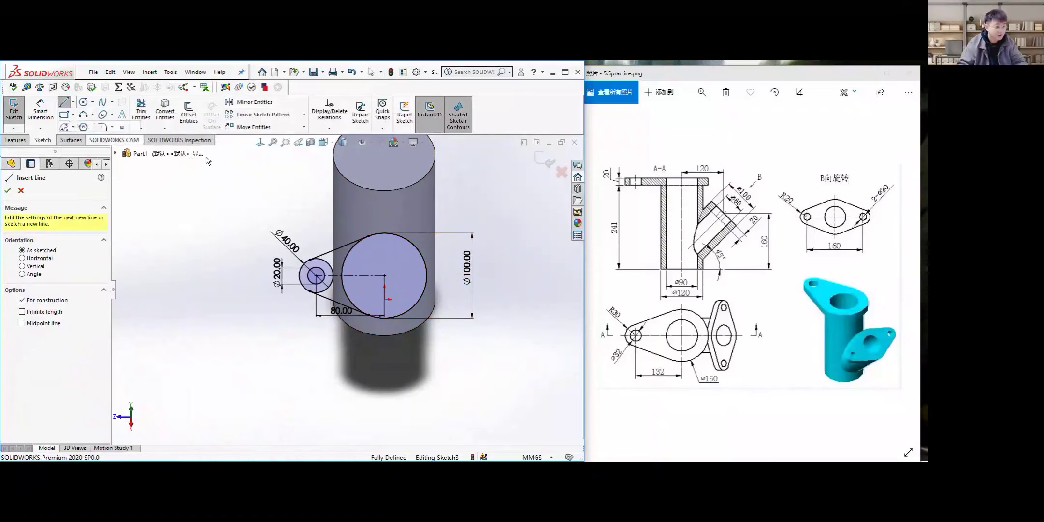
{"action": "left_click", "coordinate": [385, 275]}
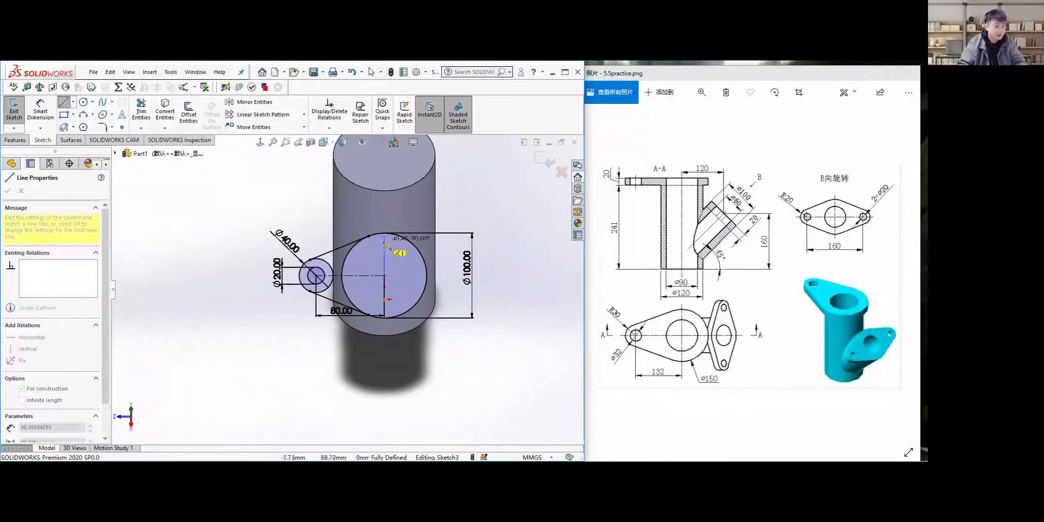
{"action": "left_click", "coordinate": [385, 240]}
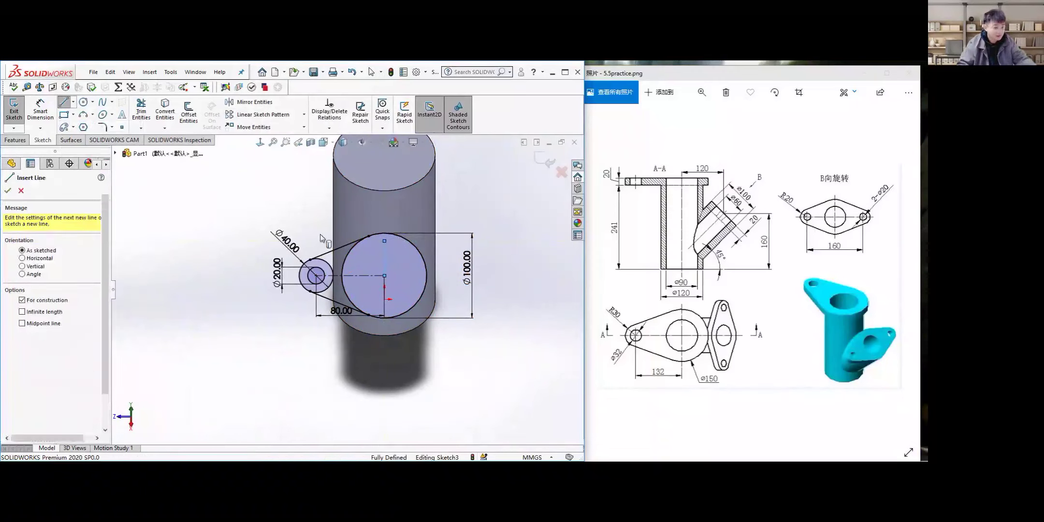
{"action": "key", "text": "Escape"}
{"action": "scroll", "coordinate": [376, 175], "scroll_direction": "down", "scroll_amount": 3}
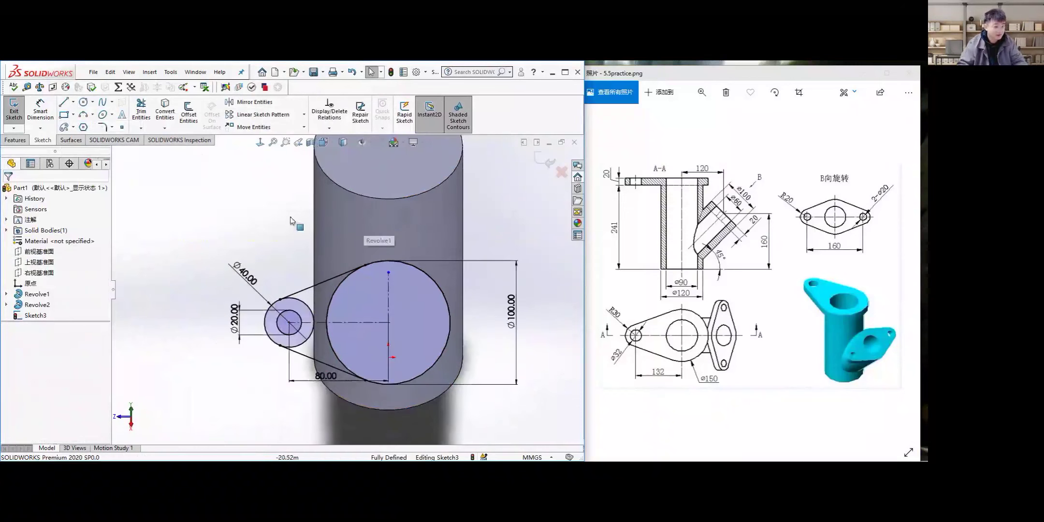
Mirror both tangent lines and the Ø40 and Ø20 circles about the vertical centreline
{"action": "left_click", "coordinate": [254, 102]}
{"action": "left_click", "coordinate": [306, 289]}
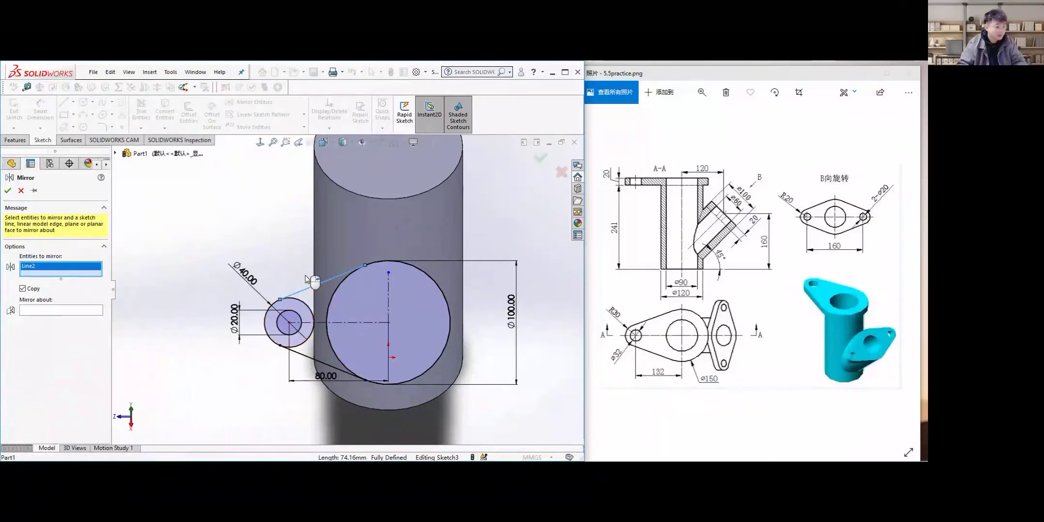
{"action": "left_click", "coordinate": [304, 303]}
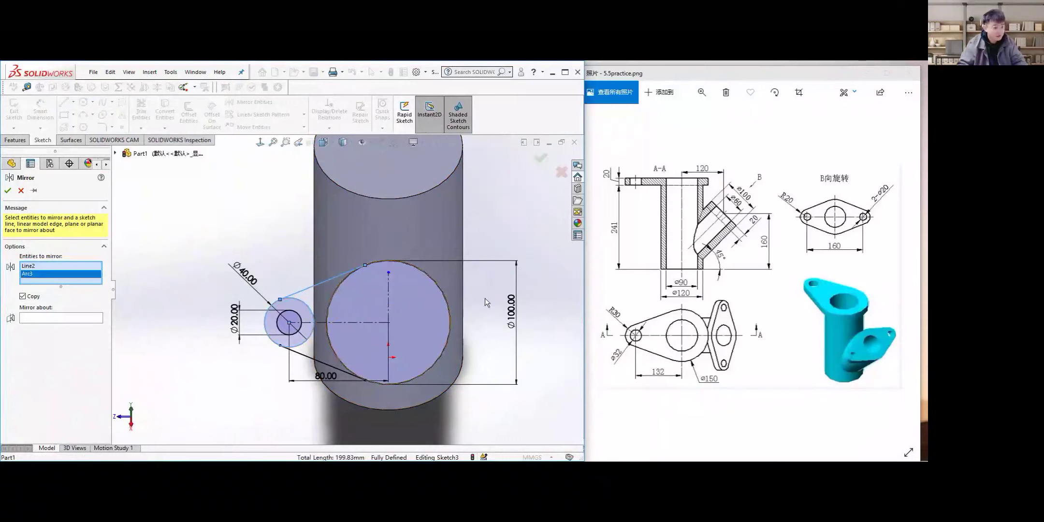
{"action": "left_click", "coordinate": [300, 318]}
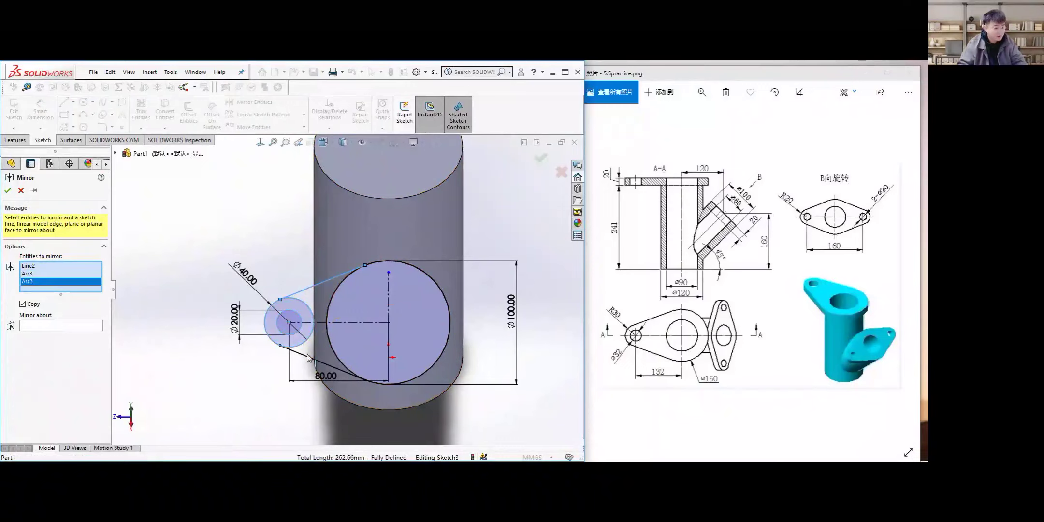
{"action": "left_click", "coordinate": [349, 374]}
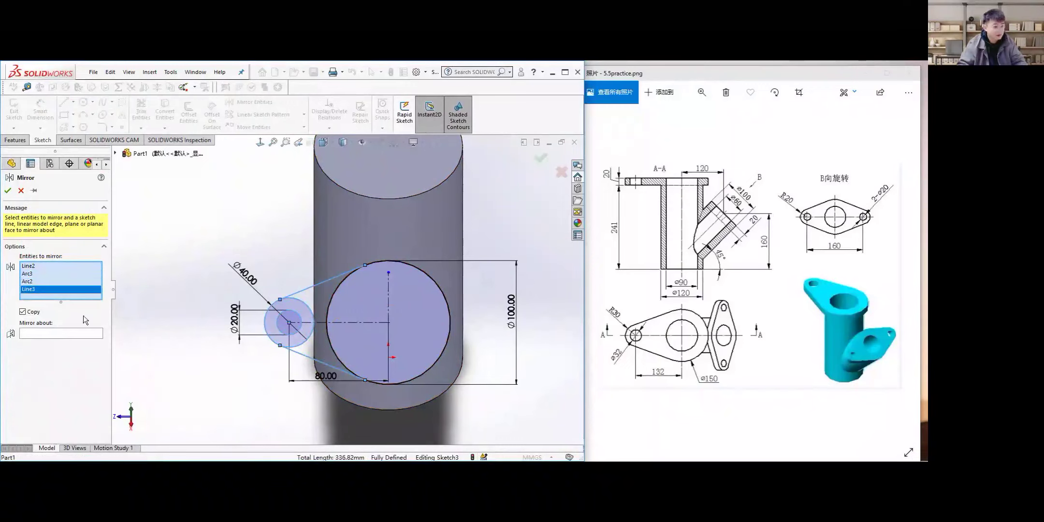
{"action": "left_click", "coordinate": [41, 333]}
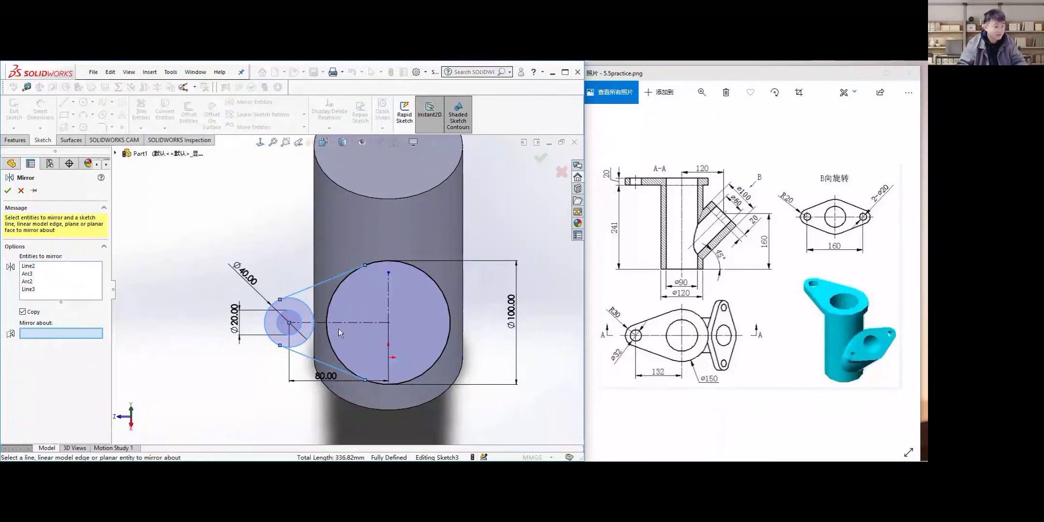
{"action": "left_click", "coordinate": [387, 304]}
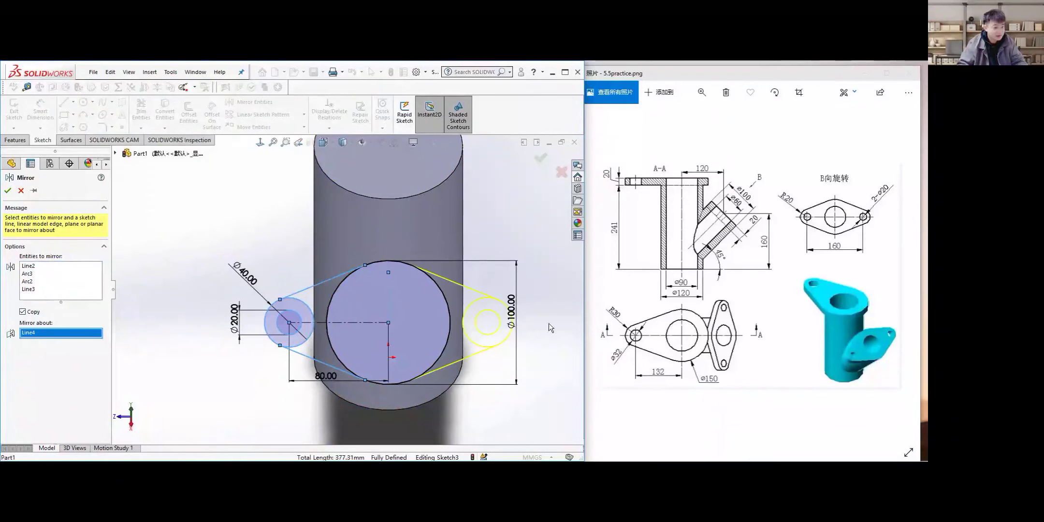
{"action": "left_click", "coordinate": [7, 192]}
{"action": "scroll", "coordinate": [390, 306], "scroll_direction": "up", "scroll_amount": 2}
{"action": "scroll", "coordinate": [406, 301], "scroll_direction": "down", "scroll_amount": 2}
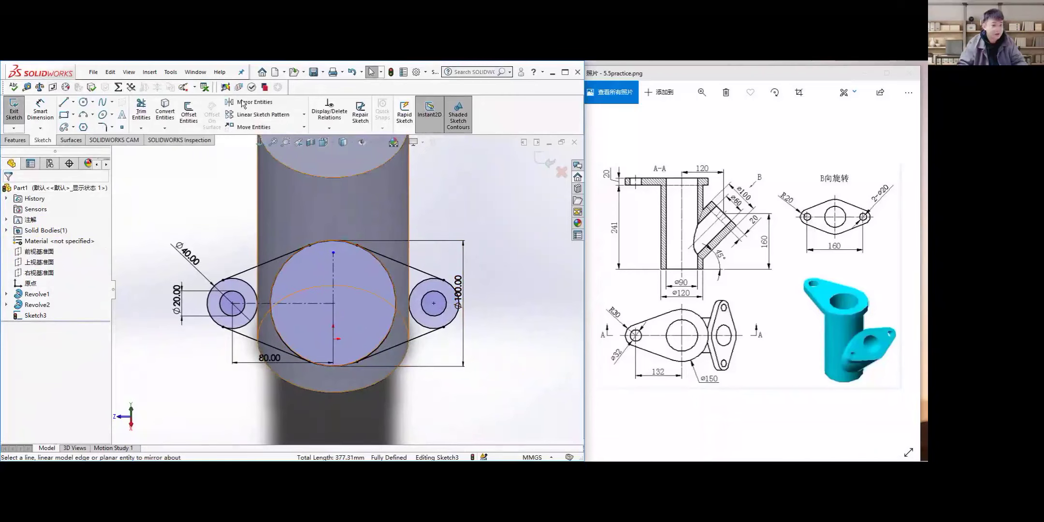
Exit Sketch3, select it, and view it normal to the sketch plane
{"action": "left_click", "coordinate": [281, 109]}
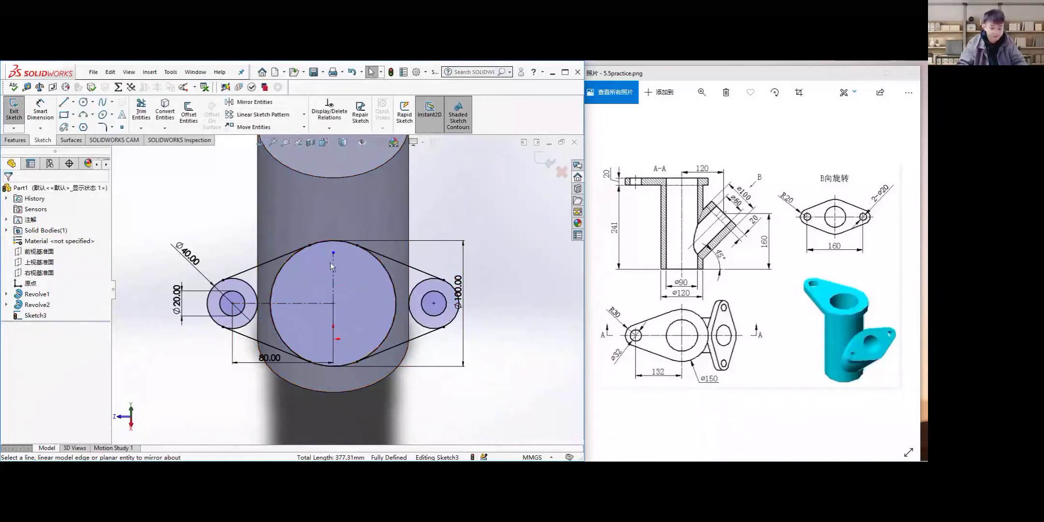
{"action": "left_click", "coordinate": [14, 112]}
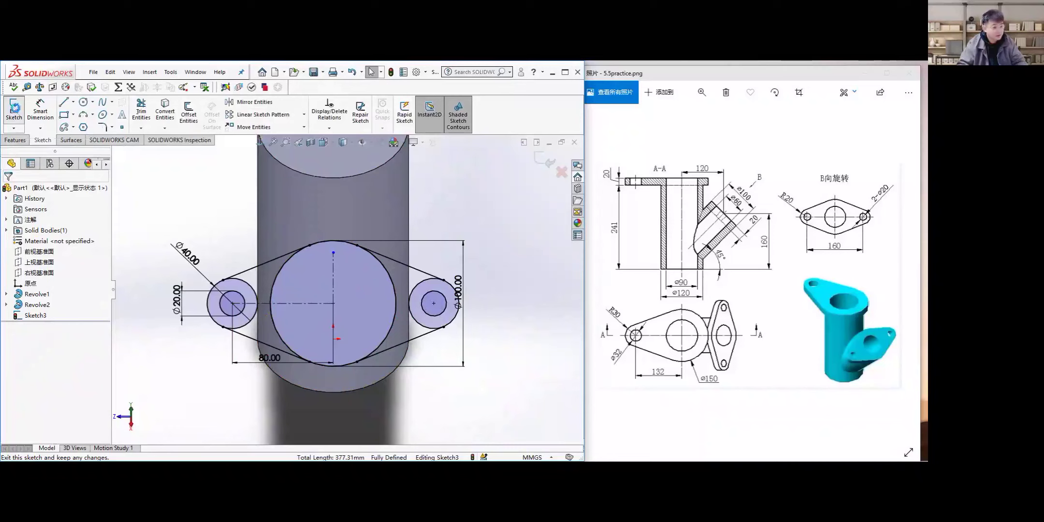
{"action": "left_click", "coordinate": [35, 316]}
{"action": "middle_click_drag", "start_coordinate": [253, 268], "coordinate": [296, 251]}
{"action": "key", "text": "ctrl+8"}
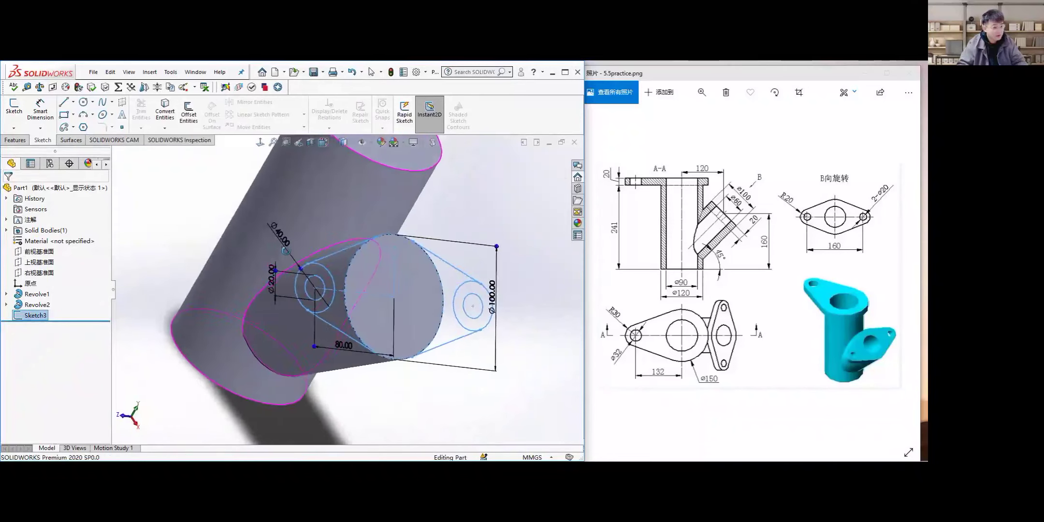
{"action": "left_click", "coordinate": [14, 141]}
Start a boss extrusion of Sketch3 with all five flange regions selected
{"action": "left_click", "coordinate": [19, 112]}
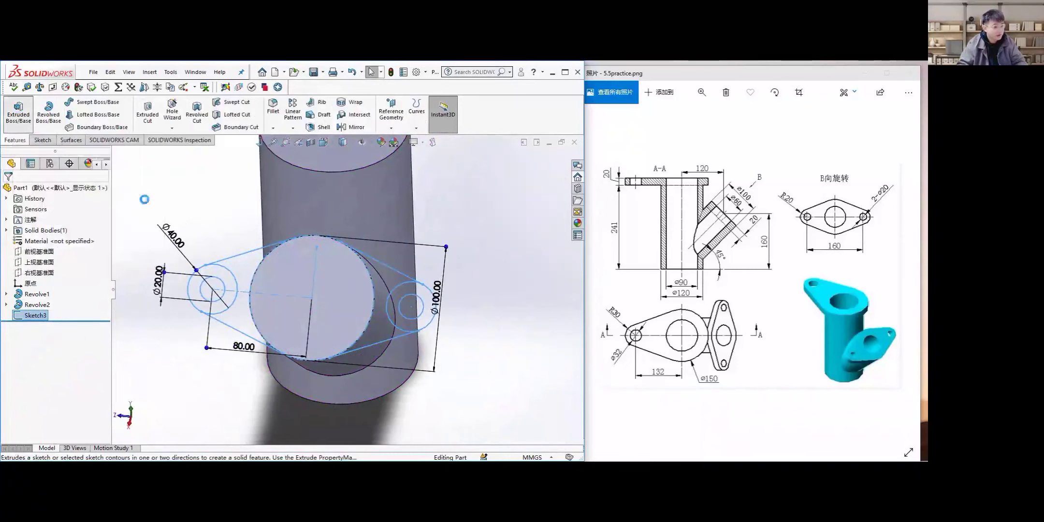
{"action": "left_click", "coordinate": [204, 291]}
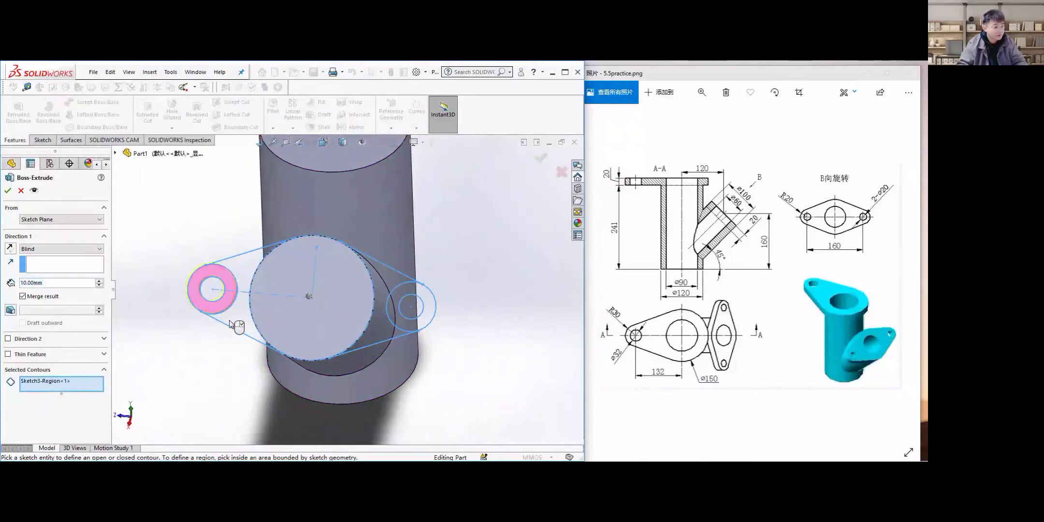
{"action": "left_click", "coordinate": [236, 315]}
{"action": "left_click", "coordinate": [268, 317]}
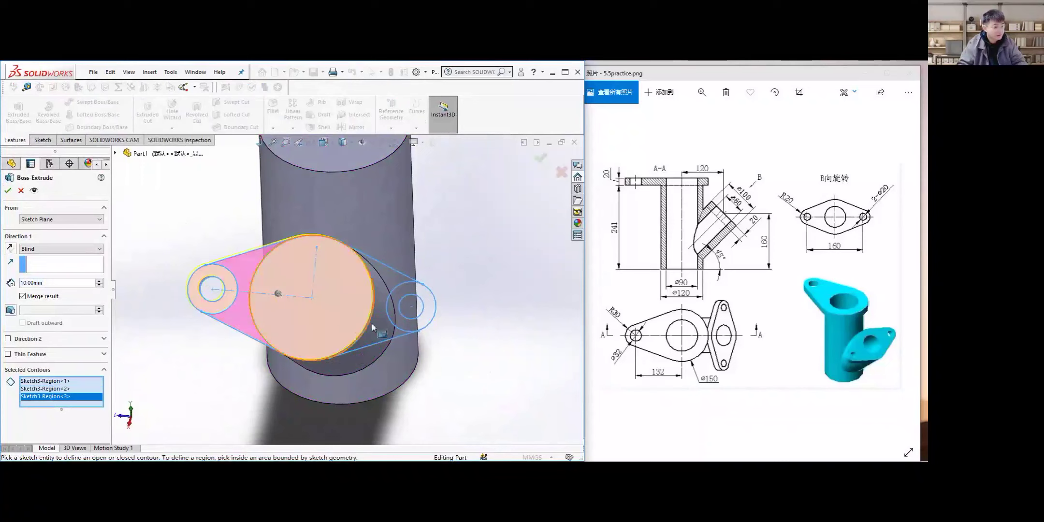
{"action": "left_click", "coordinate": [384, 325]}
{"action": "left_click", "coordinate": [399, 323]}
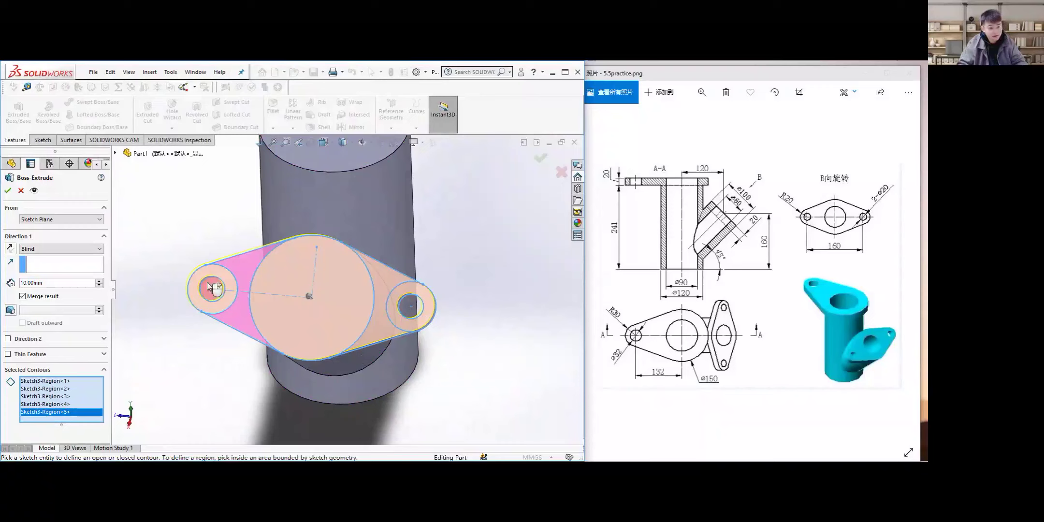
Orbit around the extrusion preview while dragging its depth as far as 35 mm
{"action": "middle_click_drag", "start_coordinate": [394, 385], "coordinate": [421, 340]}
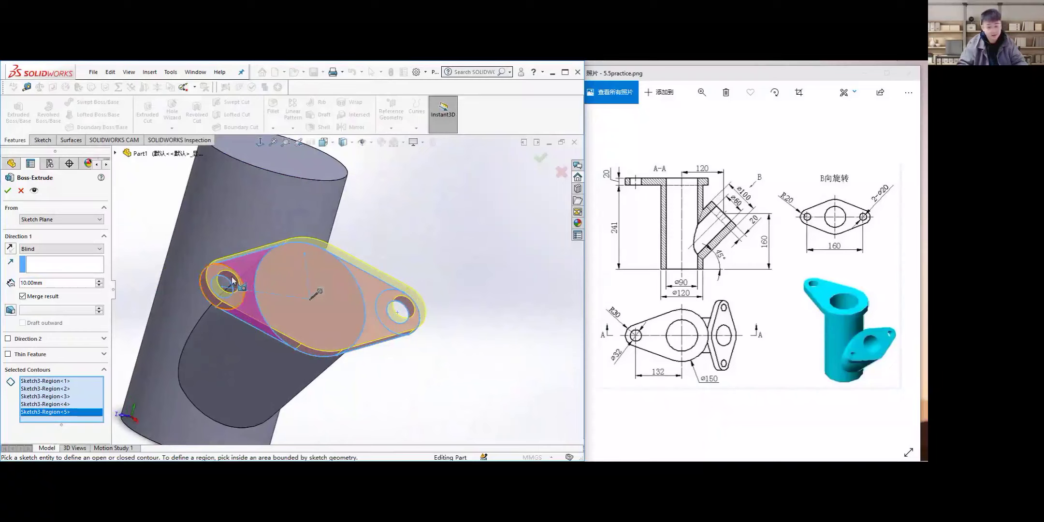
{"action": "mouse_move", "coordinate": [323, 315]}
{"action": "middle_mouse_down"}
{"action": "mouse_move", "coordinate": [352, 317]}
{"action": "mouse_move", "coordinate": [339, 314]}
{"action": "middle_mouse_up"}
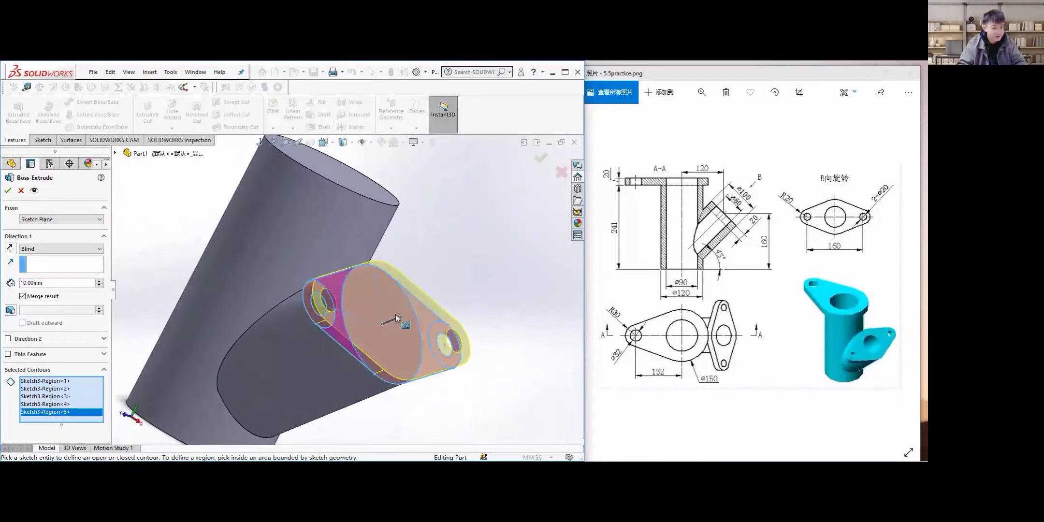
{"action": "scroll", "coordinate": [396, 318], "scroll_direction": "down", "scroll_amount": 2}
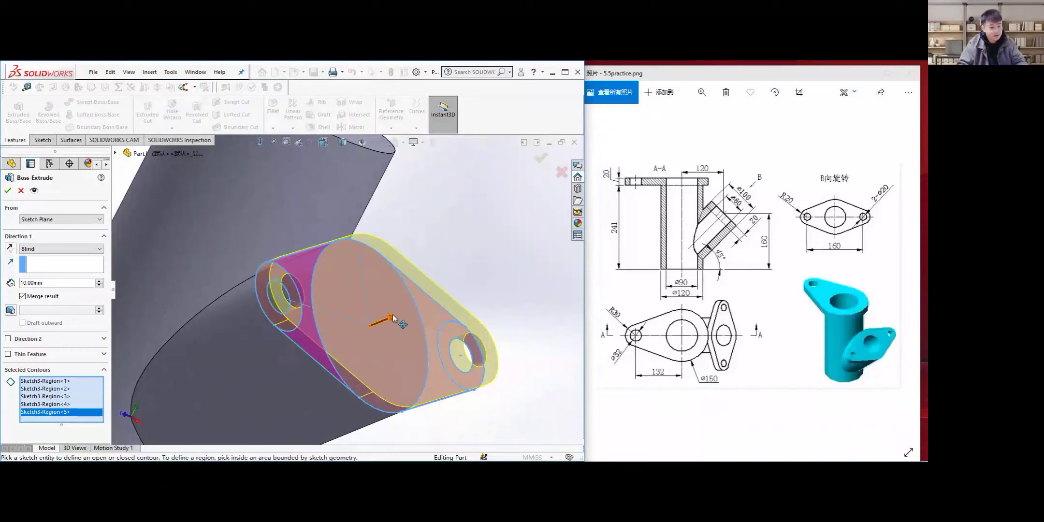
{"action": "middle_click_drag", "start_coordinate": [385, 330], "coordinate": [405, 358]}
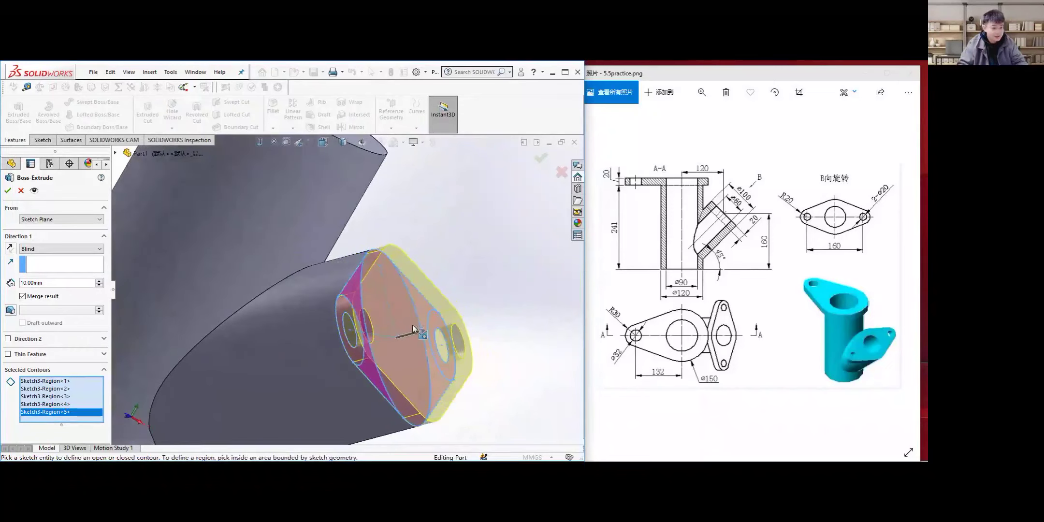
{"action": "left_click_drag", "start_coordinate": [415, 333], "coordinate": [342, 354]}
{"action": "scroll", "coordinate": [342, 354], "scroll_direction": "up", "scroll_amount": 3}
{"action": "middle_click_drag", "start_coordinate": [342, 354], "coordinate": [471, 298]}
{"action": "scroll", "coordinate": [308, 362], "scroll_direction": "down", "scroll_amount": 5}
{"action": "scroll", "coordinate": [401, 351], "scroll_direction": "up", "scroll_amount": 5}
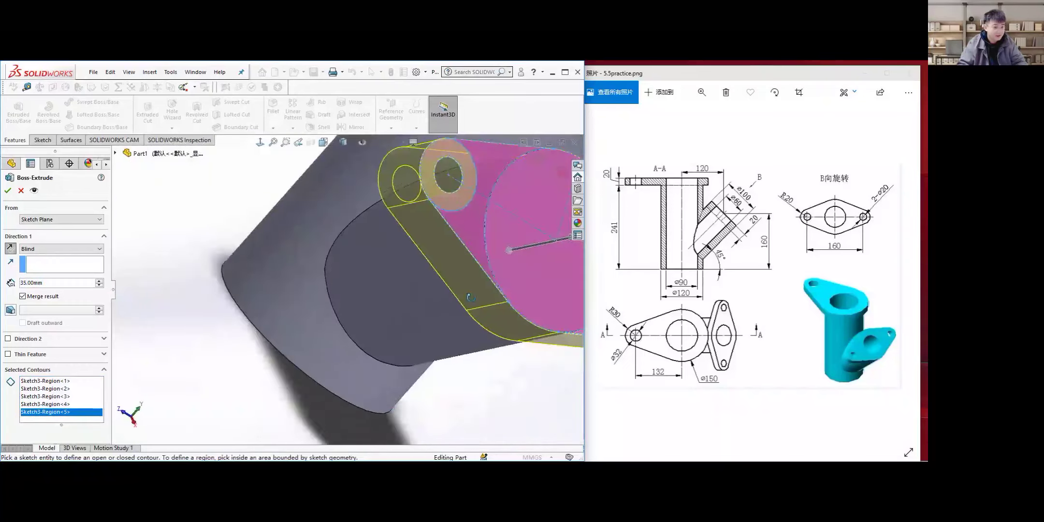
{"action": "scroll", "coordinate": [408, 323], "scroll_direction": "down", "scroll_amount": 5}
{"action": "middle_click_drag", "start_coordinate": [408, 322], "coordinate": [387, 280]}
{"action": "scroll", "coordinate": [438, 279], "scroll_direction": "up", "scroll_amount": 5}
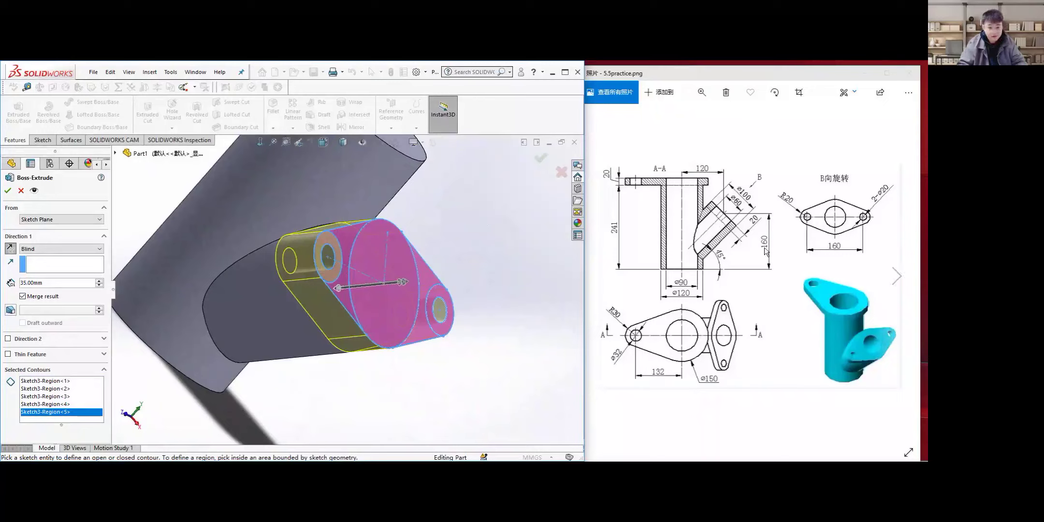
Set the Blind depth to 20 mm and accept Boss-Extrude1
{"action": "double_click", "coordinate": [61, 283]}
{"action": "type", "text": "20"}
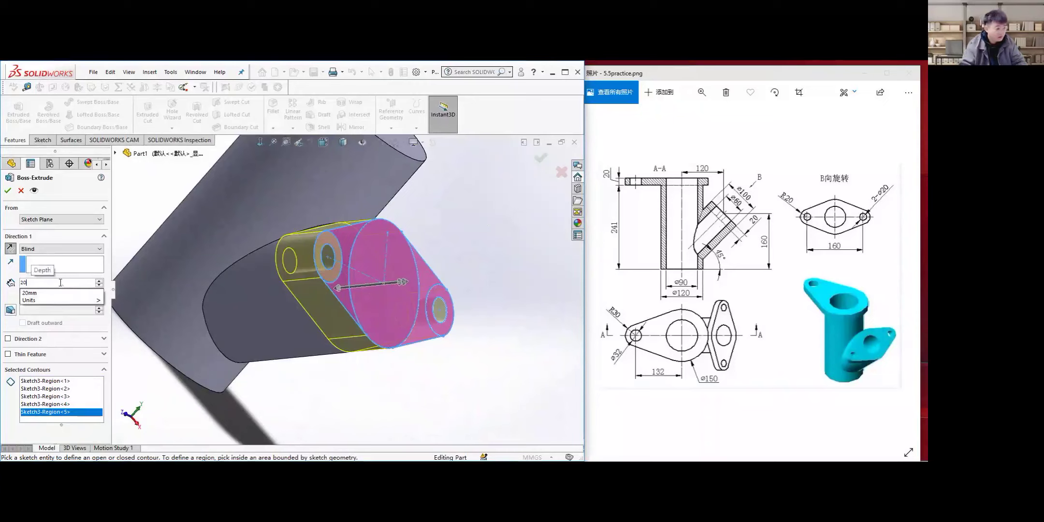
{"action": "key", "text": "Return"}
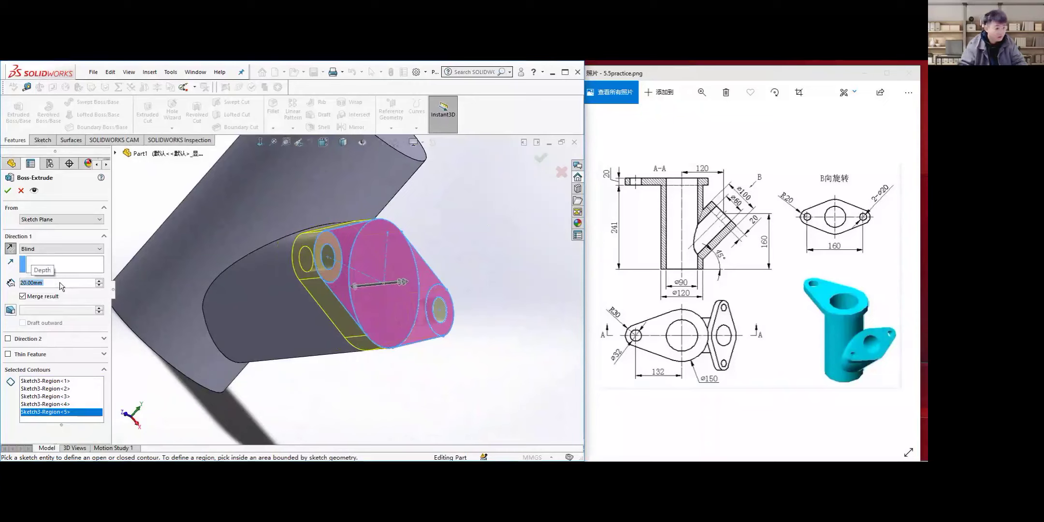
{"action": "left_click", "coordinate": [7, 192]}
{"action": "mouse_move", "coordinate": [351, 303]}
{"action": "middle_mouse_down"}
{"action": "mouse_move", "coordinate": [357, 267]}
{"action": "mouse_move", "coordinate": [399, 309]}
{"action": "mouse_move", "coordinate": [394, 282]}
{"action": "mouse_move", "coordinate": [413, 296]}
{"action": "mouse_move", "coordinate": [392, 313]}
{"action": "mouse_move", "coordinate": [341, 305]}
{"action": "mouse_move", "coordinate": [355, 310]}
{"action": "middle_mouse_up"}
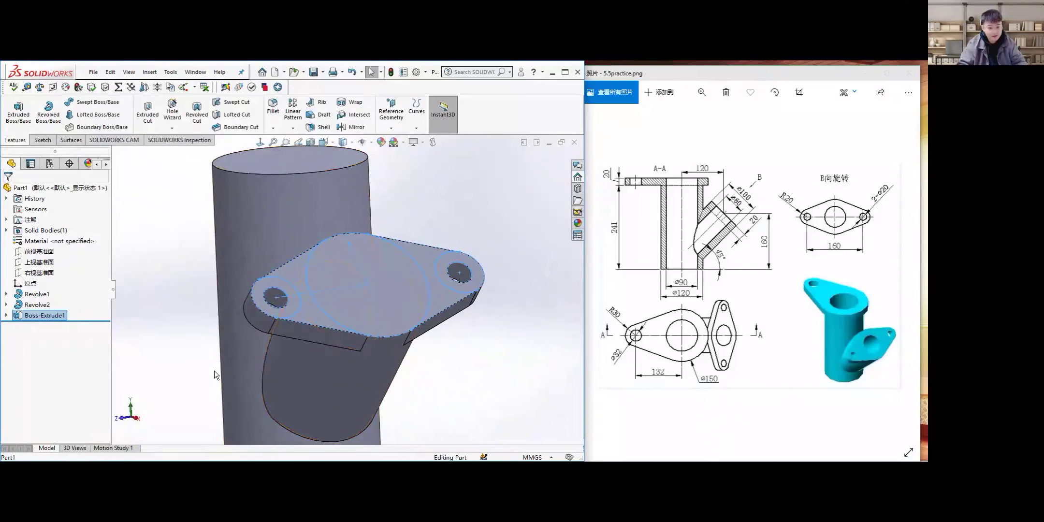
{"action": "left_click", "coordinate": [397, 314]}
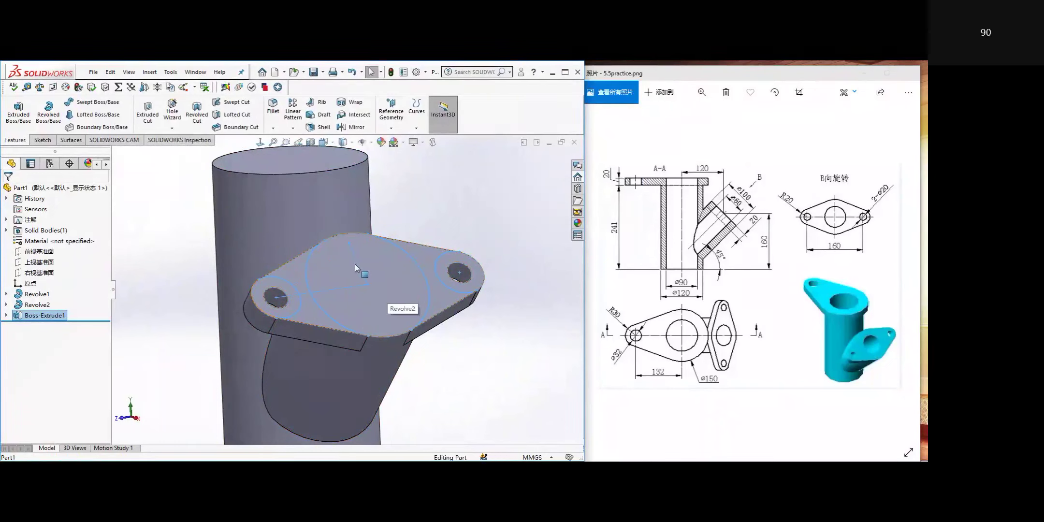
{"action": "key", "text": "ctrl+8"}
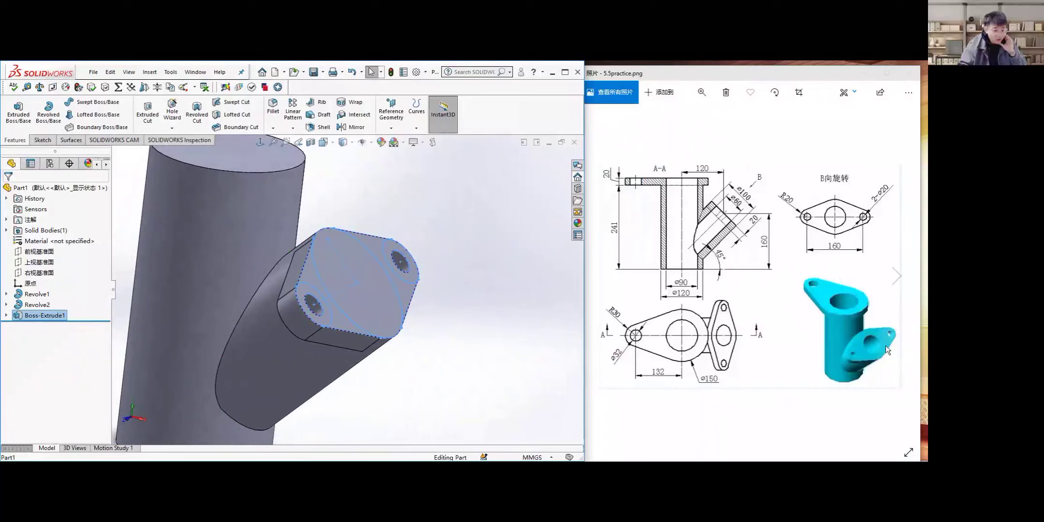
{"action": "middle_click_drag", "start_coordinate": [355, 291], "coordinate": [334, 285]}
{"action": "scroll", "coordinate": [307, 256], "scroll_direction": "up", "scroll_amount": 5}
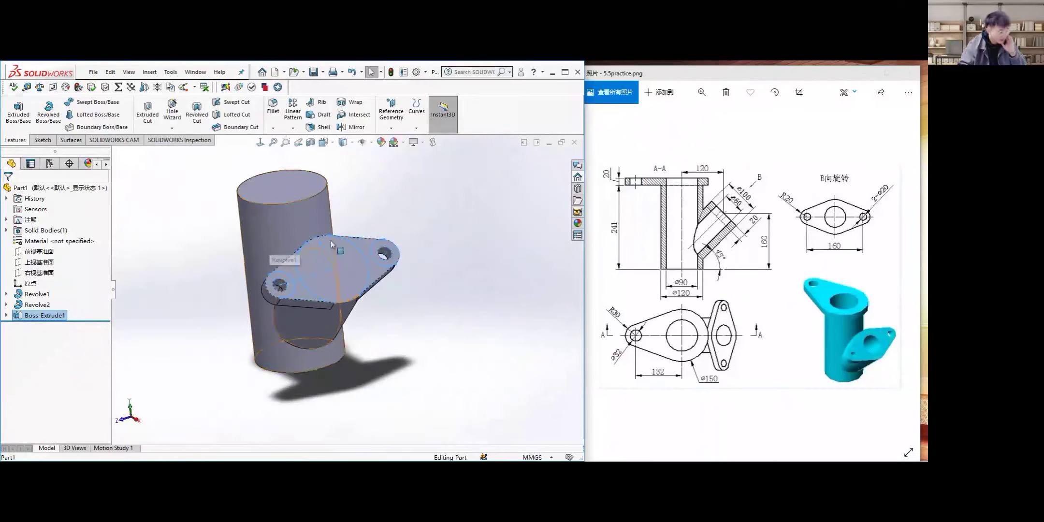
{"action": "middle_click_drag", "start_coordinate": [265, 224], "coordinate": [299, 256]}
{"action": "left_click", "coordinate": [296, 212]}
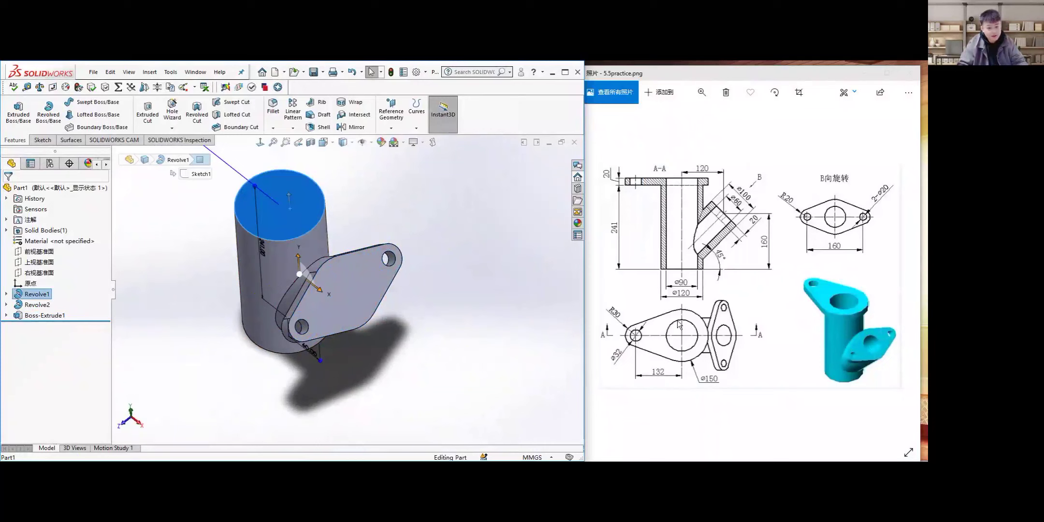
View the cylinder's top face normal and start a new sketch on it
{"action": "left_click", "coordinate": [260, 218]}
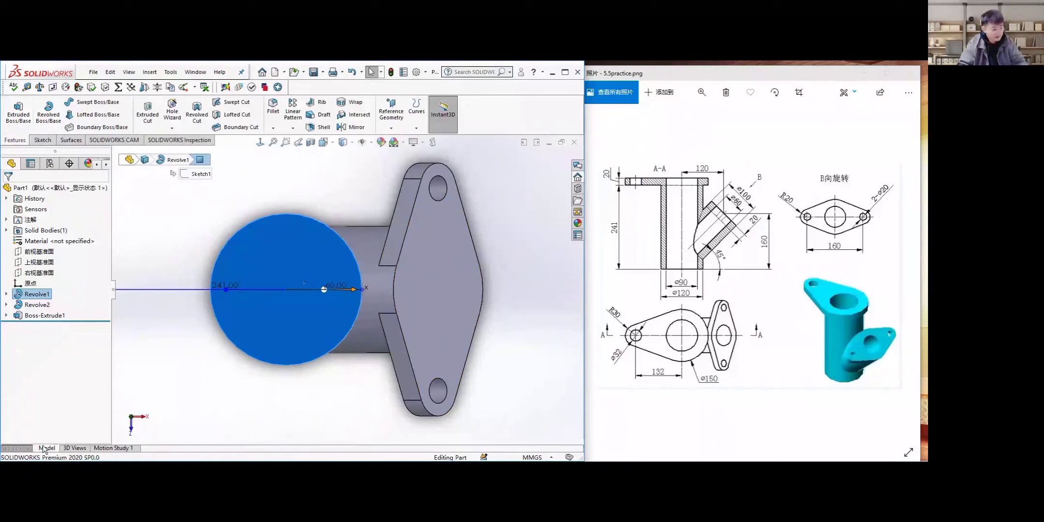
{"action": "left_click", "coordinate": [42, 140]}
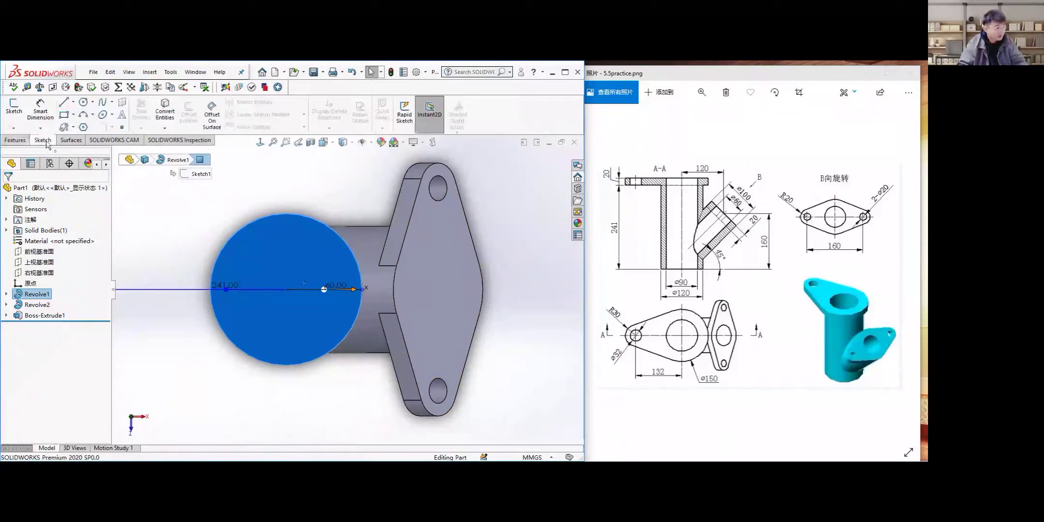
{"action": "left_click", "coordinate": [13, 111]}
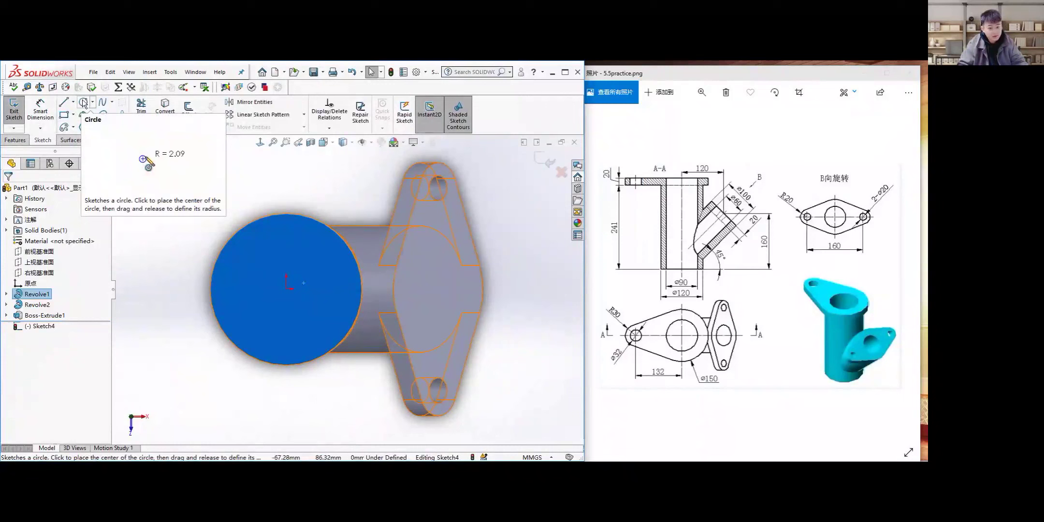
Draw a circle centred on the origin and dimension its diameter to 150
{"action": "left_click", "coordinate": [84, 102]}
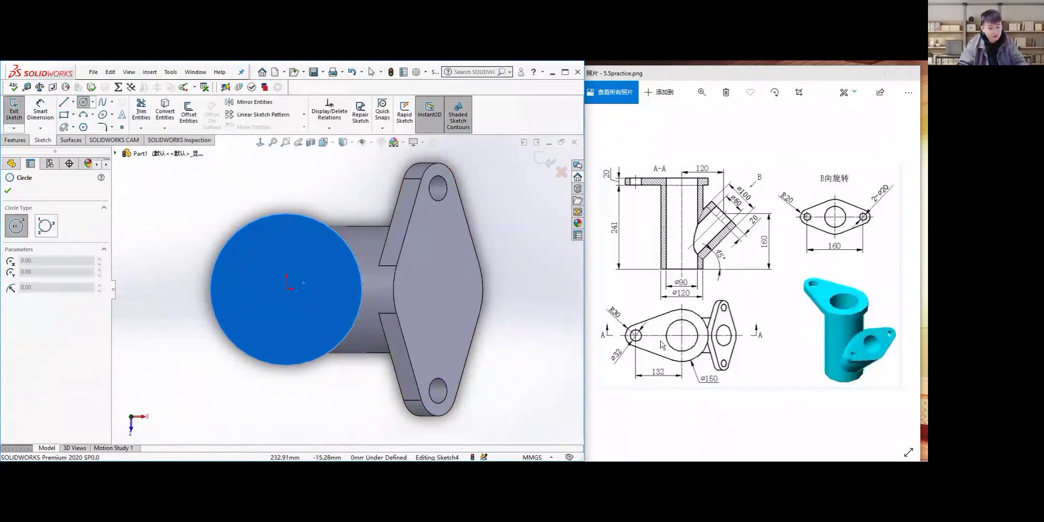
{"action": "left_click", "coordinate": [289, 288]}
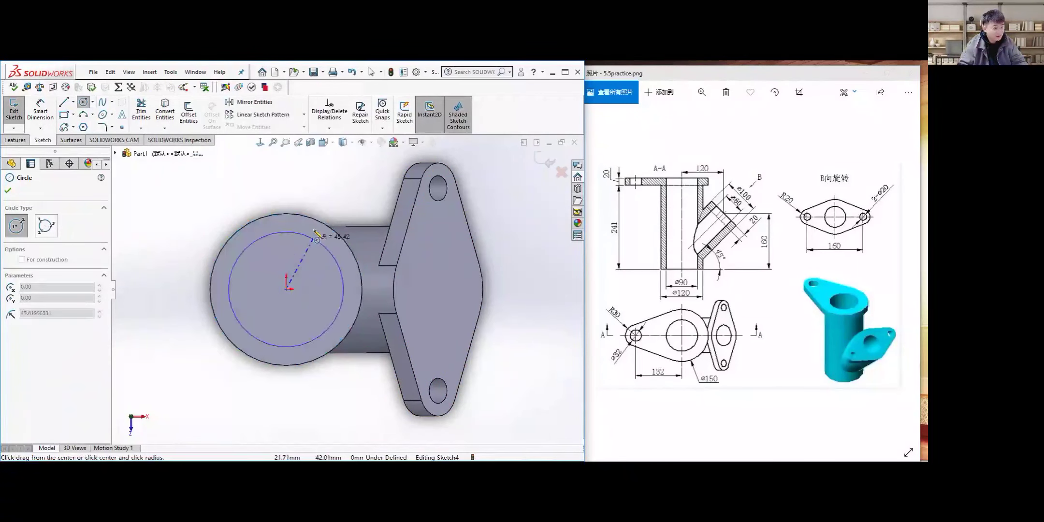
{"action": "left_click", "coordinate": [334, 199]}
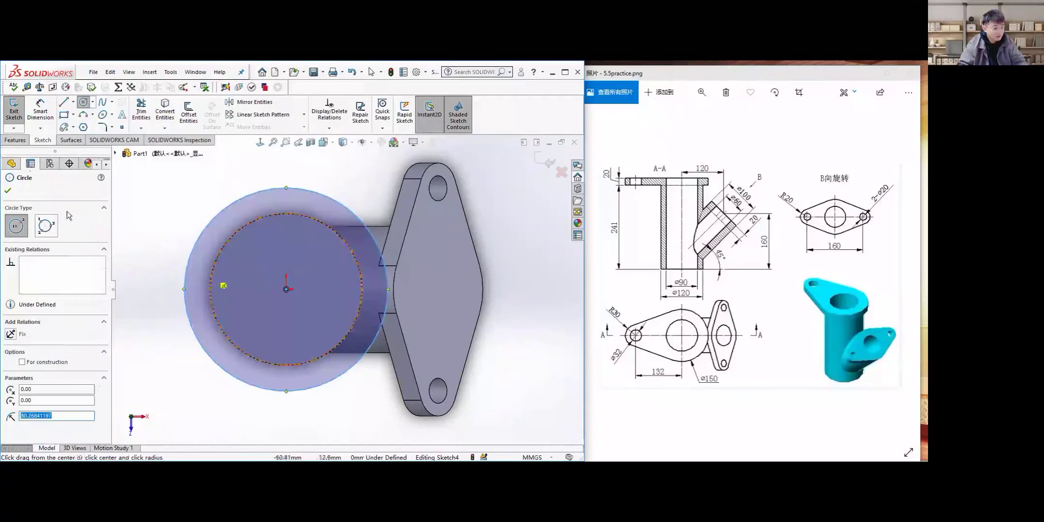
{"action": "right_click_drag", "start_coordinate": [325, 316], "coordinate": [329, 386]}
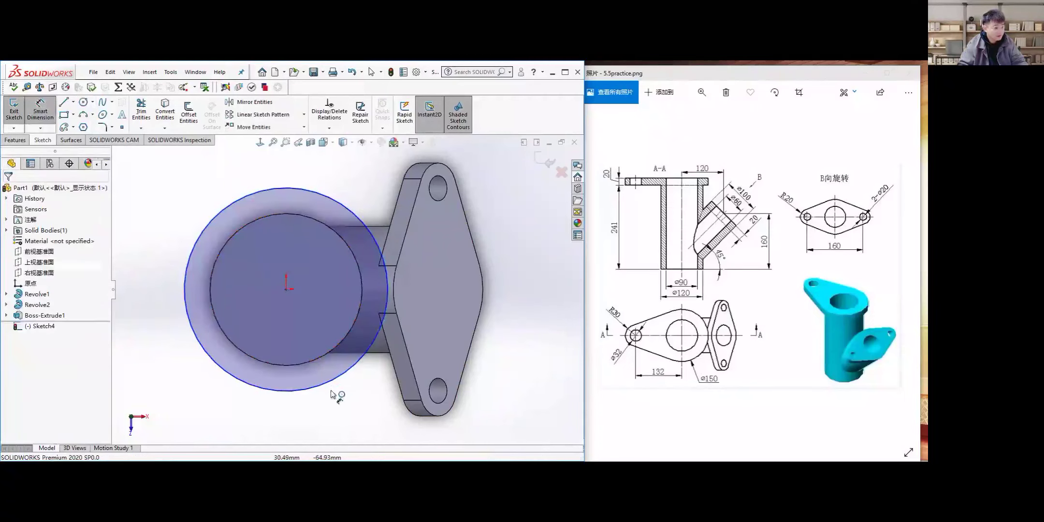
{"action": "left_click", "coordinate": [332, 391]}
{"action": "left_click", "coordinate": [338, 410]}
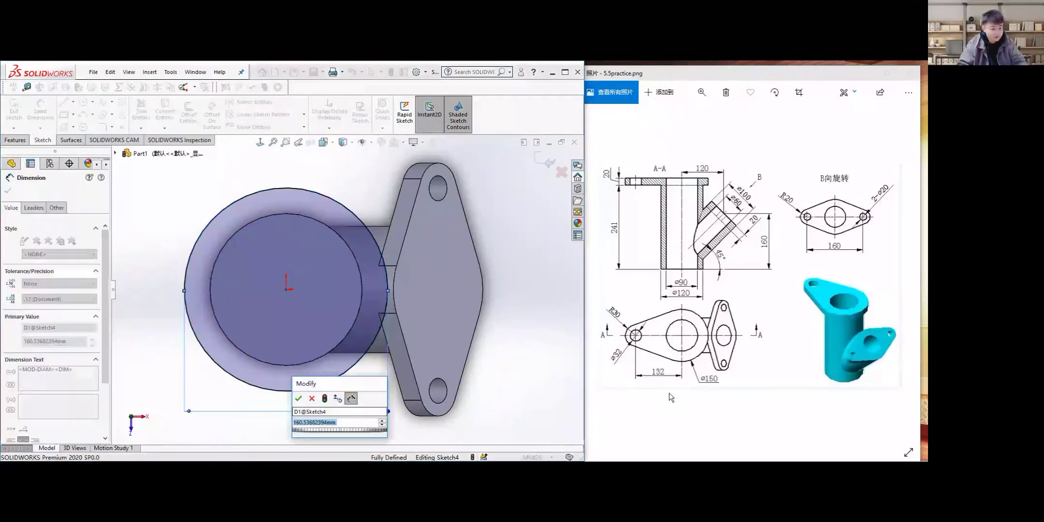
{"action": "type", "text": "150"}
{"action": "key", "text": "Return"}
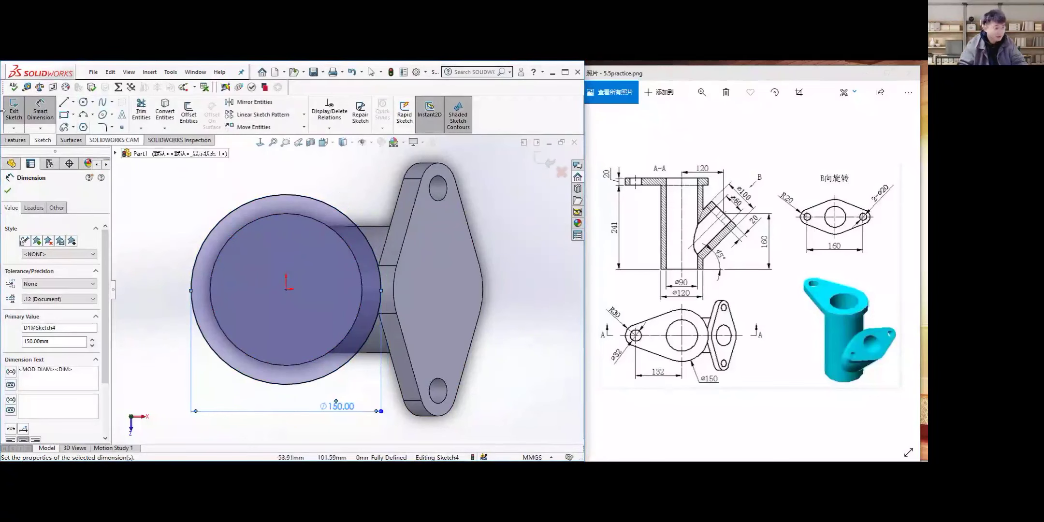
{"action": "scroll", "coordinate": [393, 181], "scroll_direction": "up", "scroll_amount": 2}
{"action": "scroll", "coordinate": [393, 181], "scroll_direction": "down", "scroll_amount": 1}
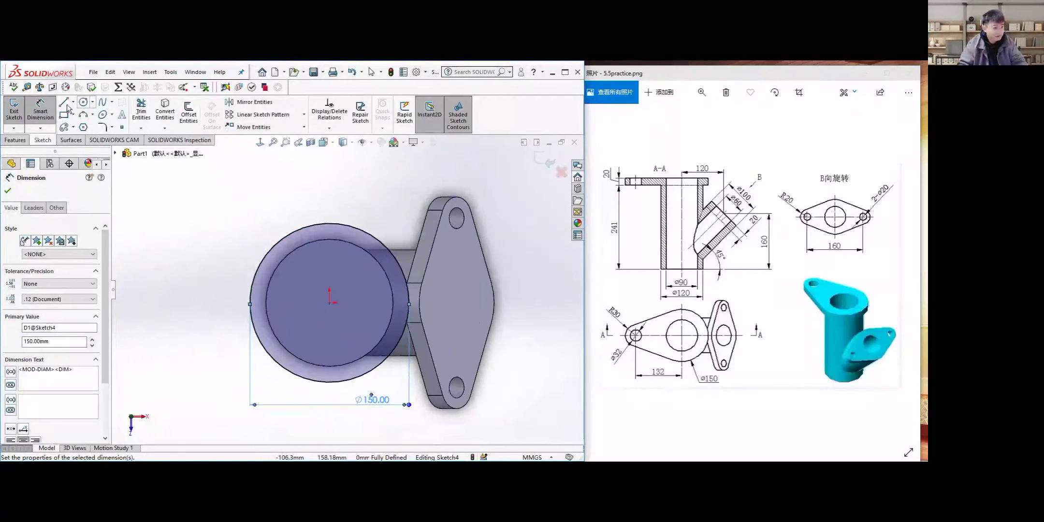
{"action": "left_click", "coordinate": [73, 102]}
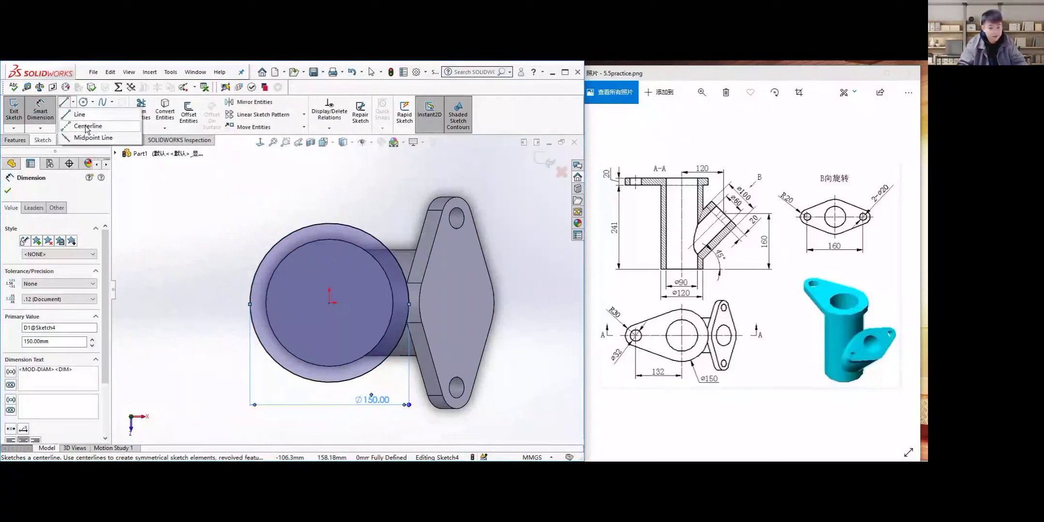
Draw a horizontal centreline left from the origin and dimension its length to 132
{"action": "left_click", "coordinate": [87, 127]}
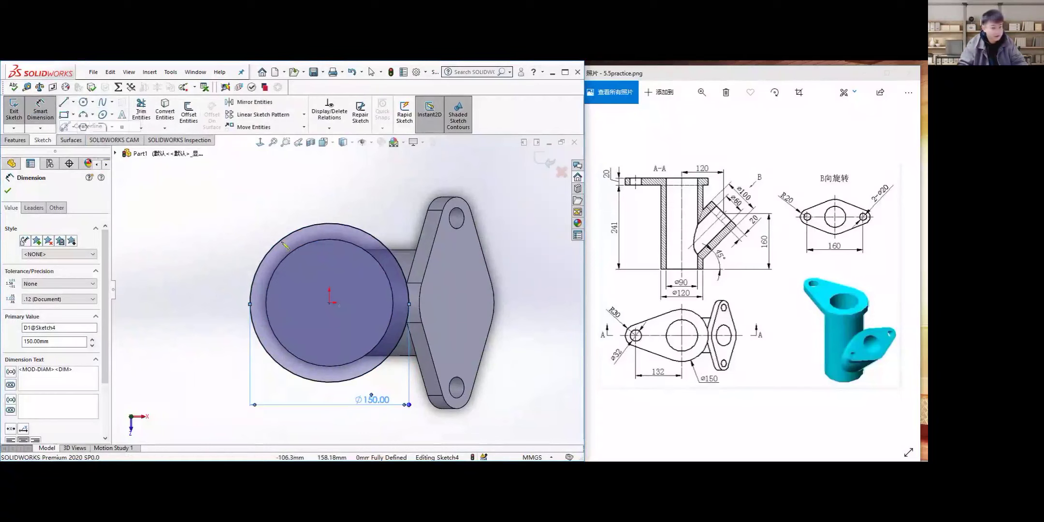
{"action": "left_click", "coordinate": [330, 302]}
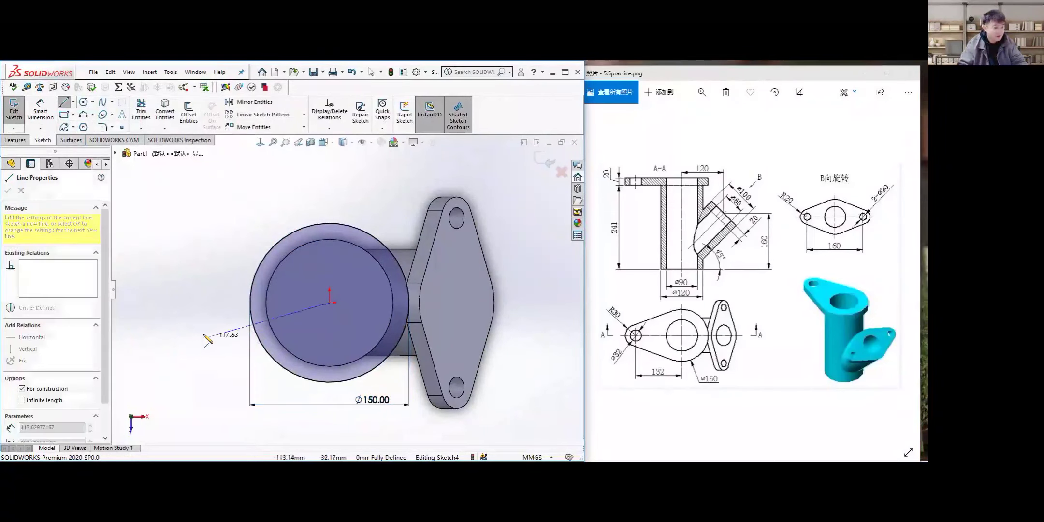
{"action": "left_click", "coordinate": [162, 303]}
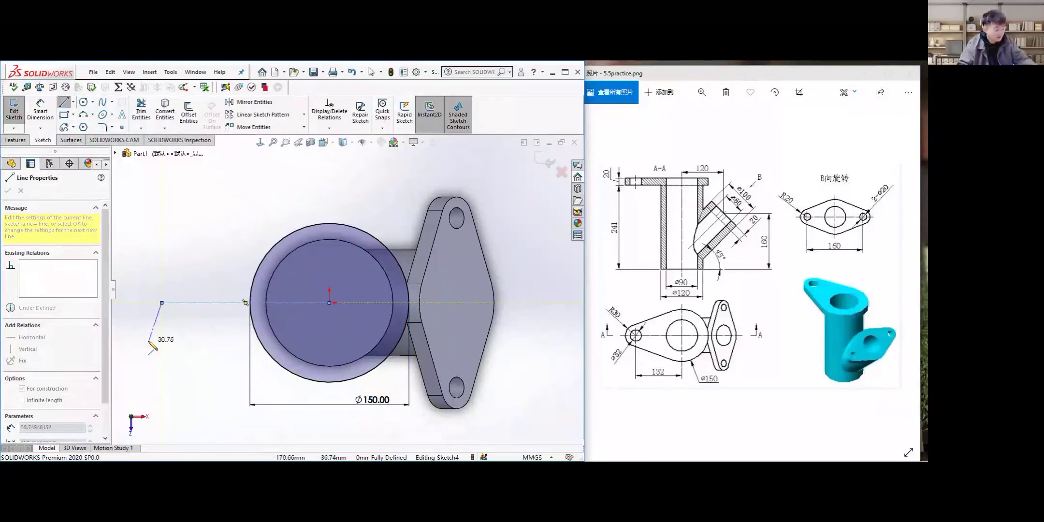
{"action": "key", "text": "Escape"}
{"action": "left_click", "coordinate": [207, 303]}
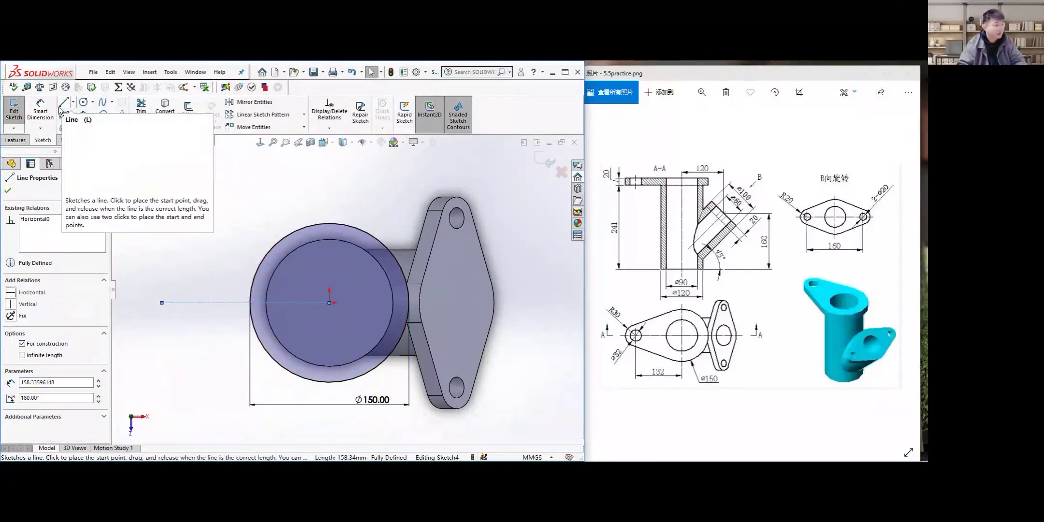
{"action": "left_click", "coordinate": [40, 109]}
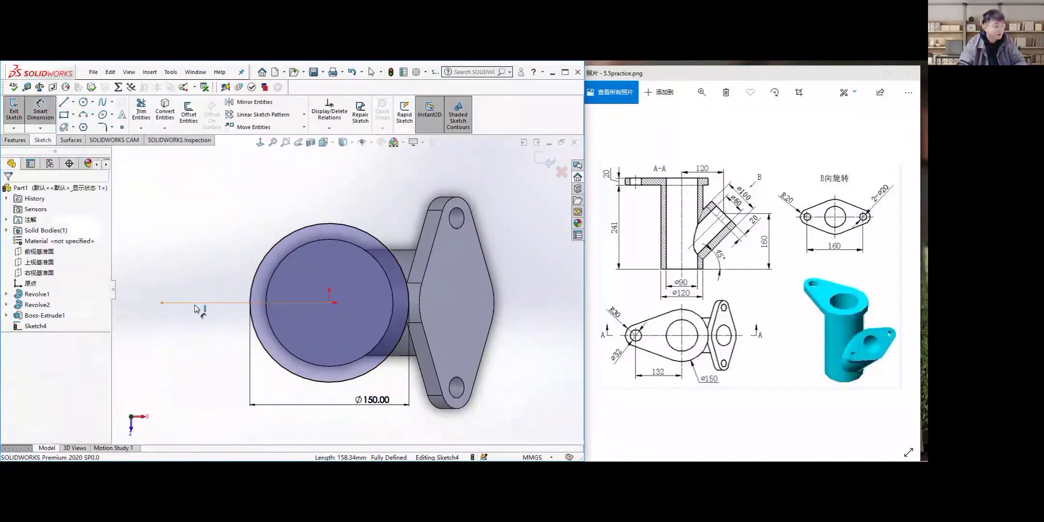
{"action": "left_click", "coordinate": [198, 303]}
{"action": "left_click", "coordinate": [215, 358]}
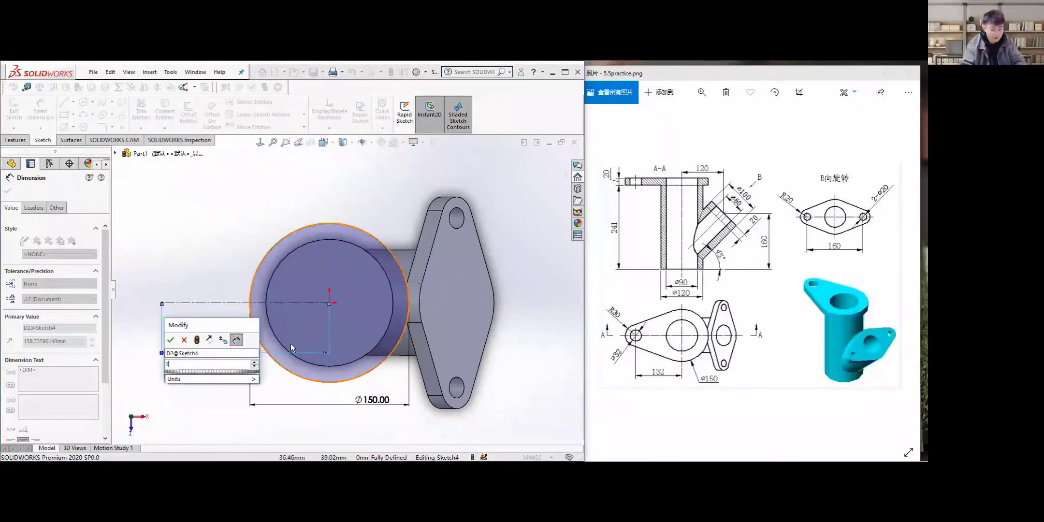
{"action": "key", "text": "Return"}
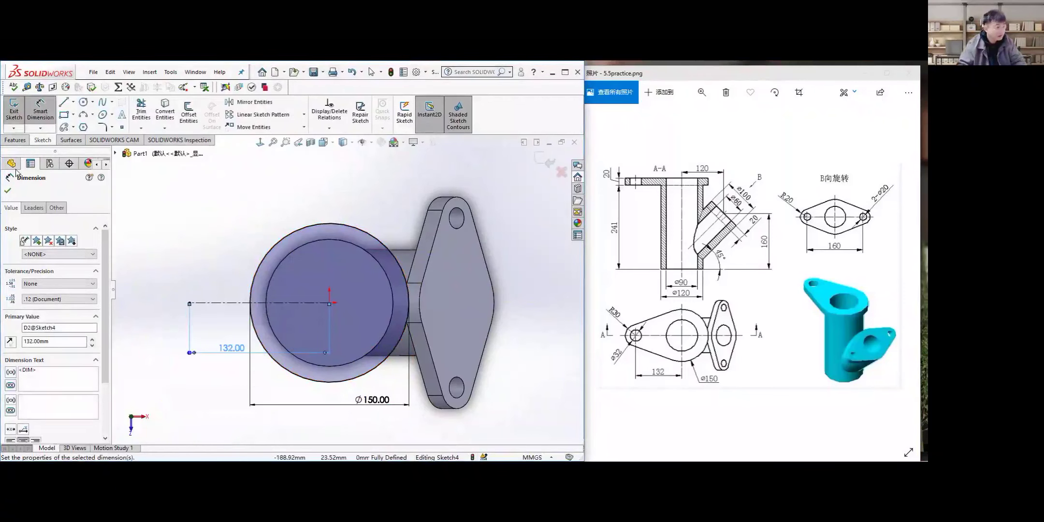
{"action": "left_click", "coordinate": [7, 193]}
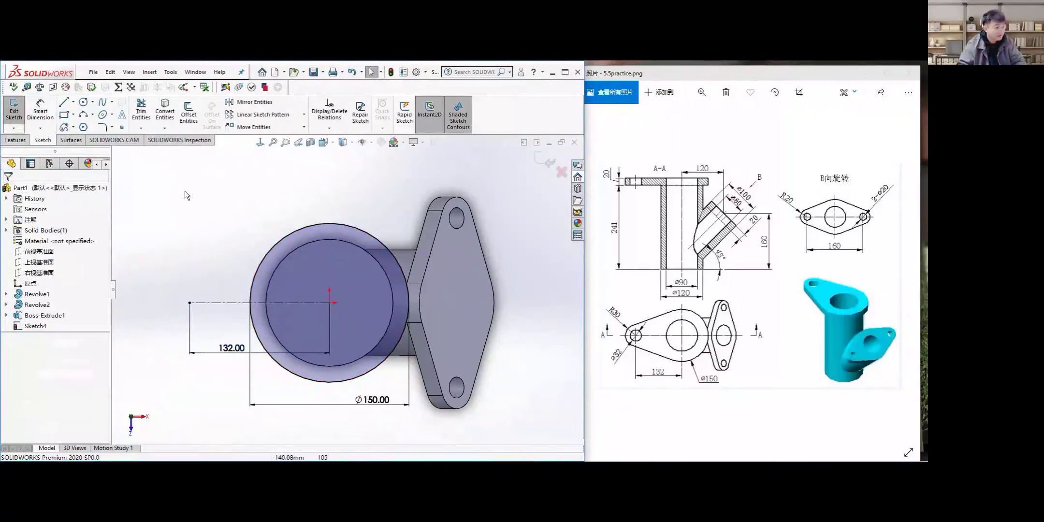
Draw a circle at the centreline's left end and dimension it Ø32
{"action": "left_click", "coordinate": [84, 102]}
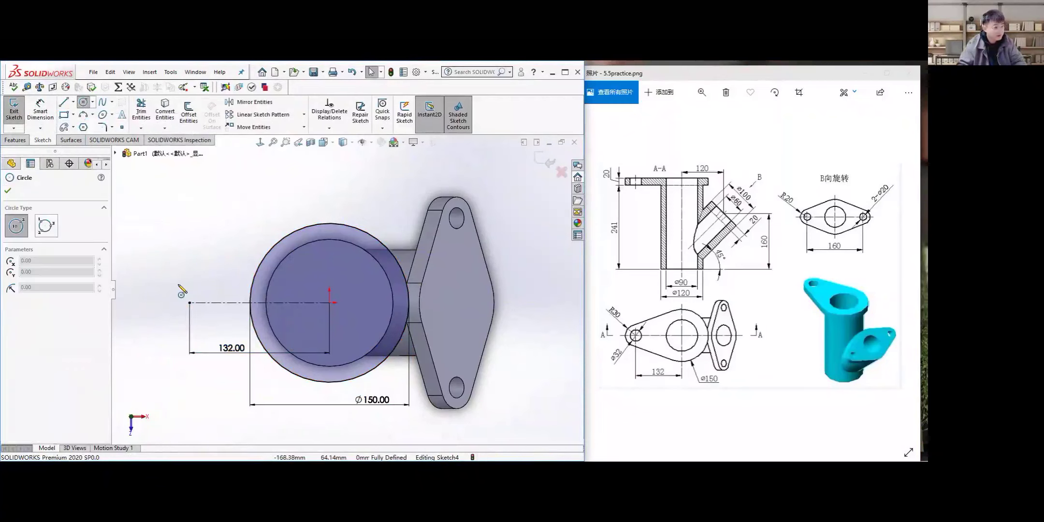
{"action": "left_click", "coordinate": [190, 303]}
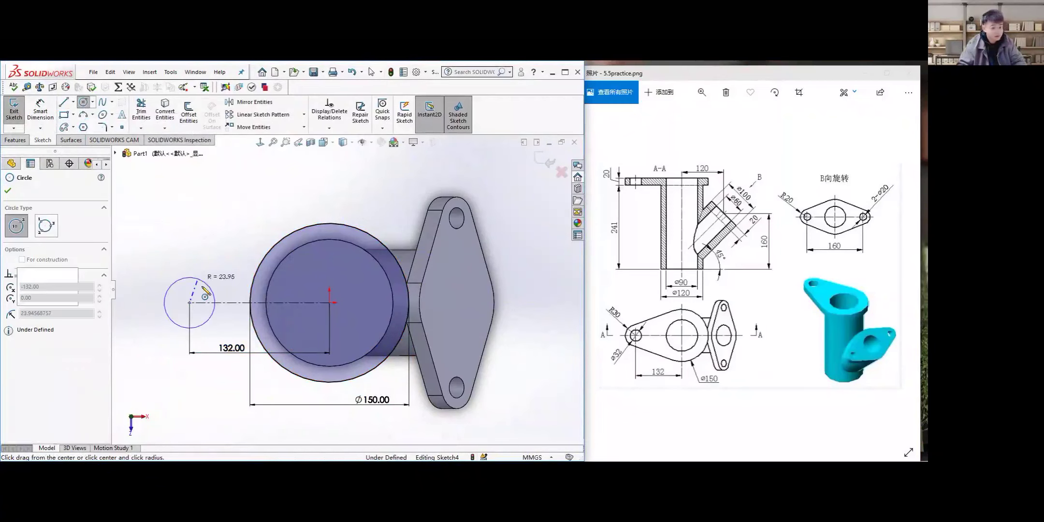
{"action": "left_click", "coordinate": [208, 285]}
{"action": "left_click", "coordinate": [40, 112]}
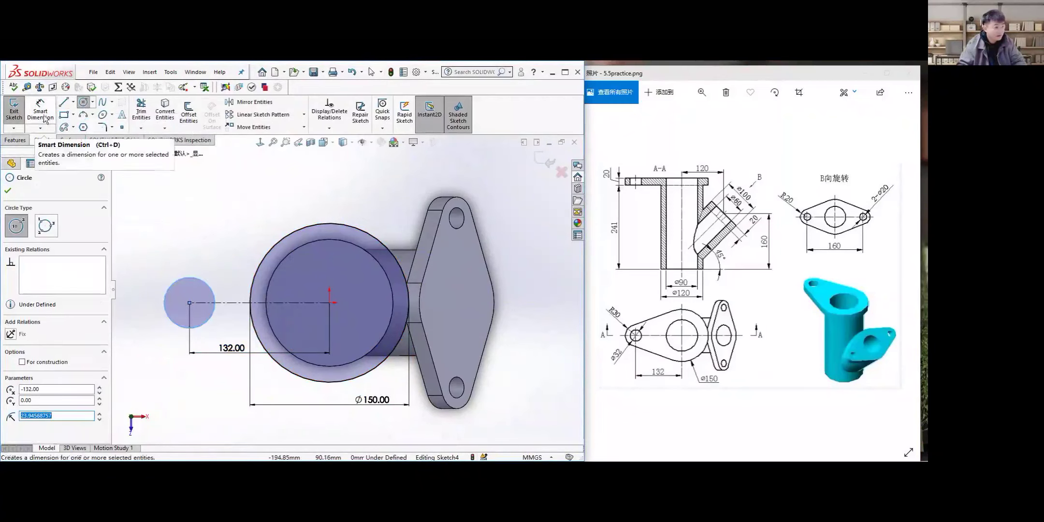
{"action": "left_click", "coordinate": [207, 284]}
{"action": "left_click", "coordinate": [213, 234]}
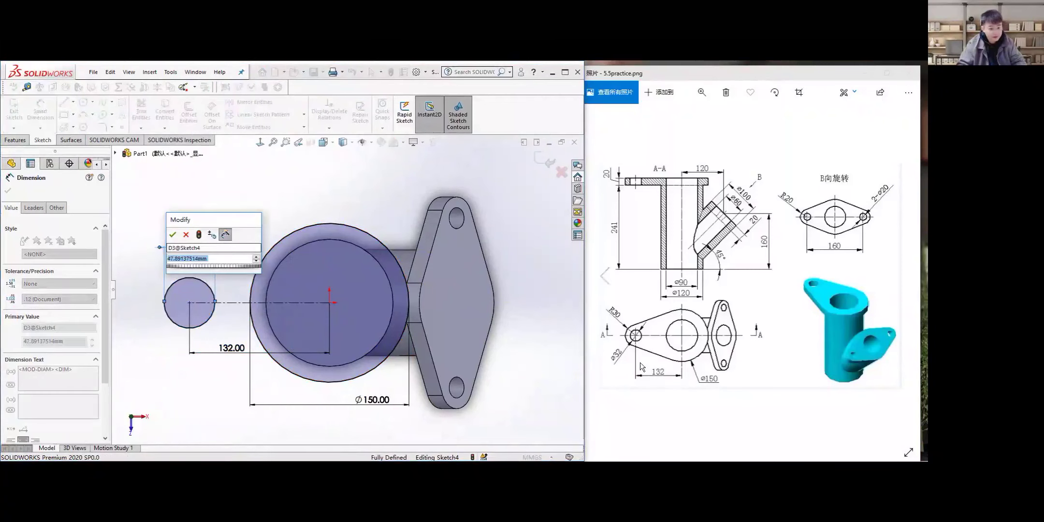
{"action": "type", "text": "32"}
{"action": "key", "text": "Return"}
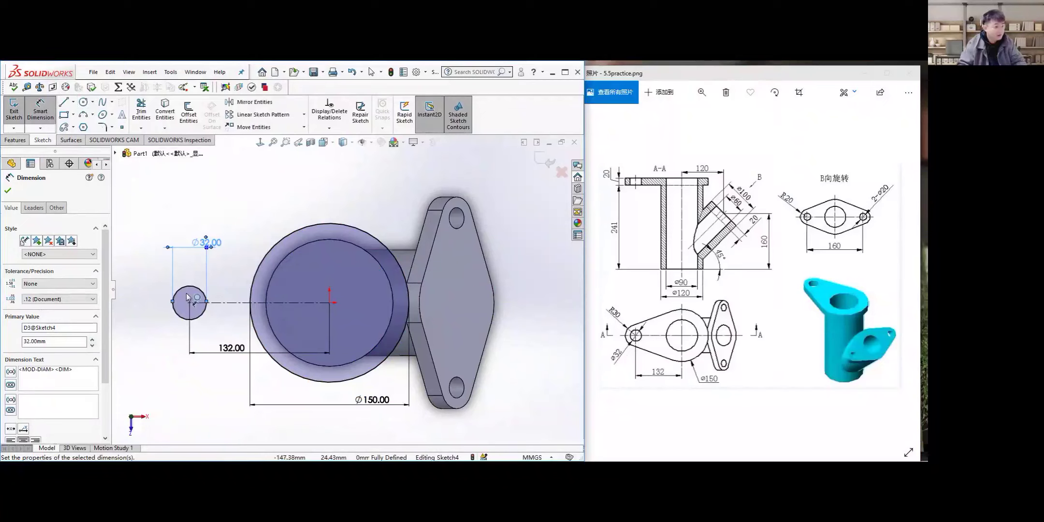
Add a concentric outer lug circle and dimension it Ø60
{"action": "left_click", "coordinate": [85, 103]}
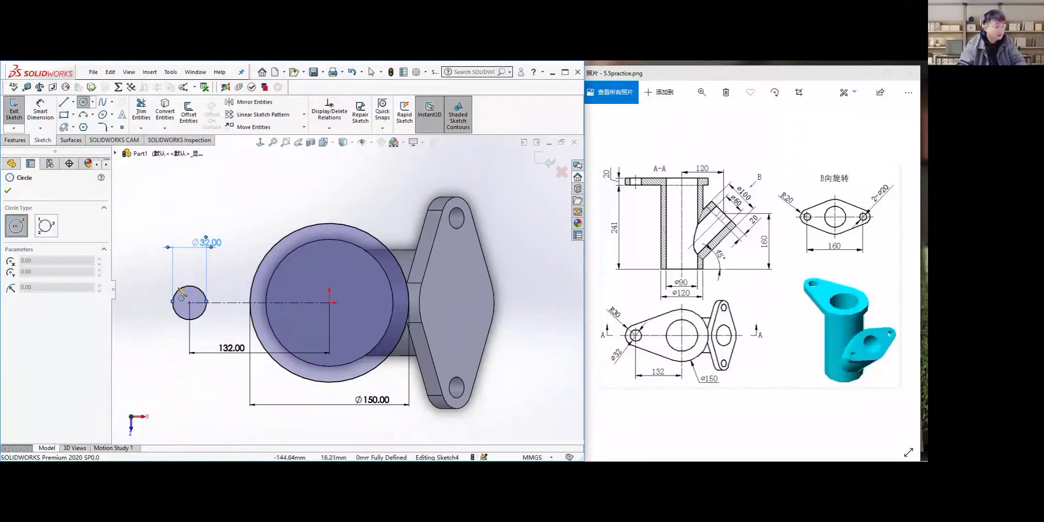
{"action": "left_click", "coordinate": [189, 302]}
{"action": "left_click", "coordinate": [221, 303]}
{"action": "left_click", "coordinate": [41, 110]}
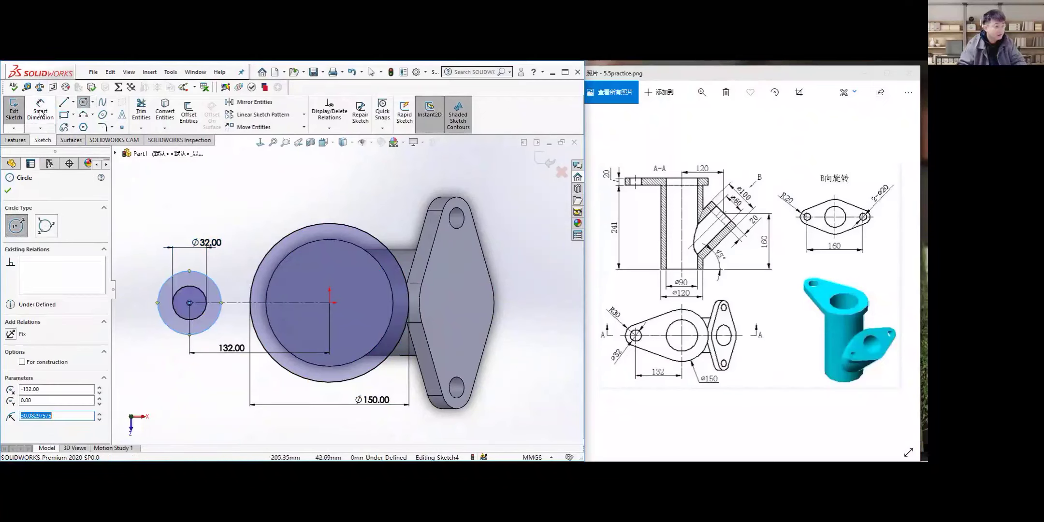
{"action": "left_click", "coordinate": [178, 333]}
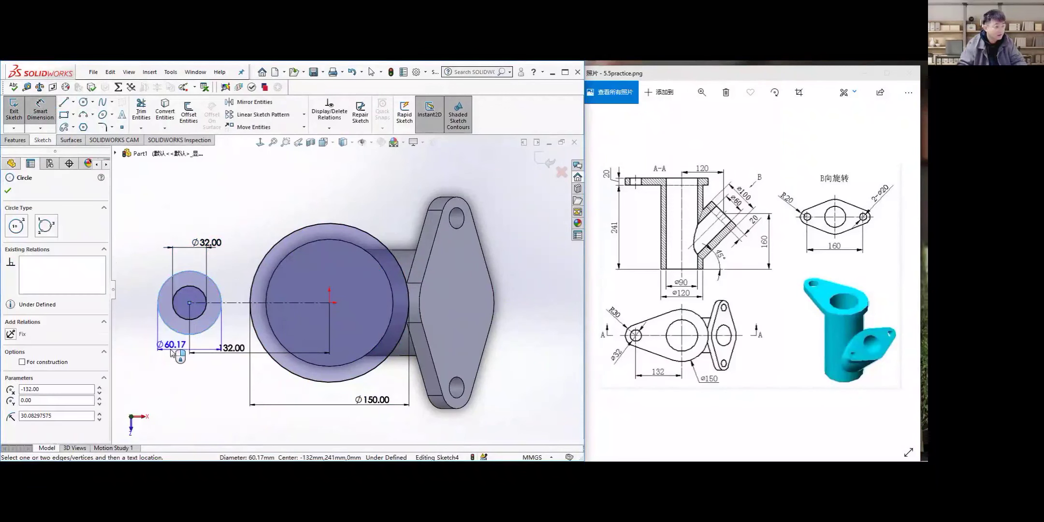
{"action": "left_click", "coordinate": [195, 384]}
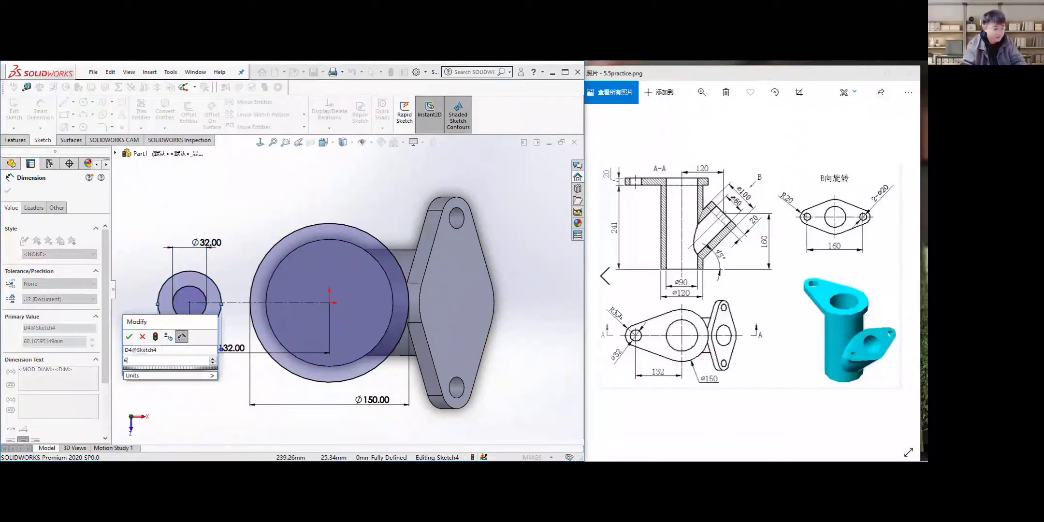
{"action": "type", "text": "60"}
{"action": "key", "text": "Return"}
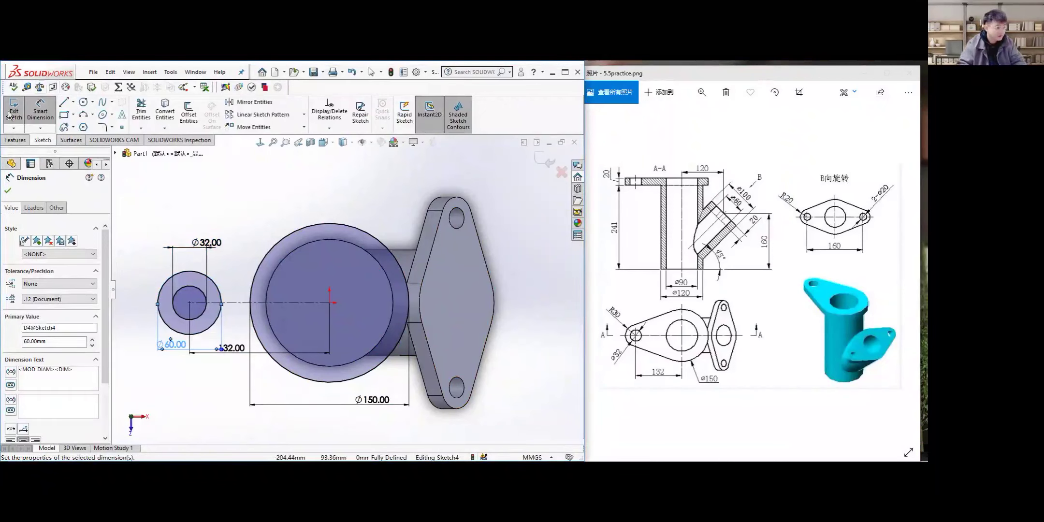
{"action": "left_click", "coordinate": [7, 191]}
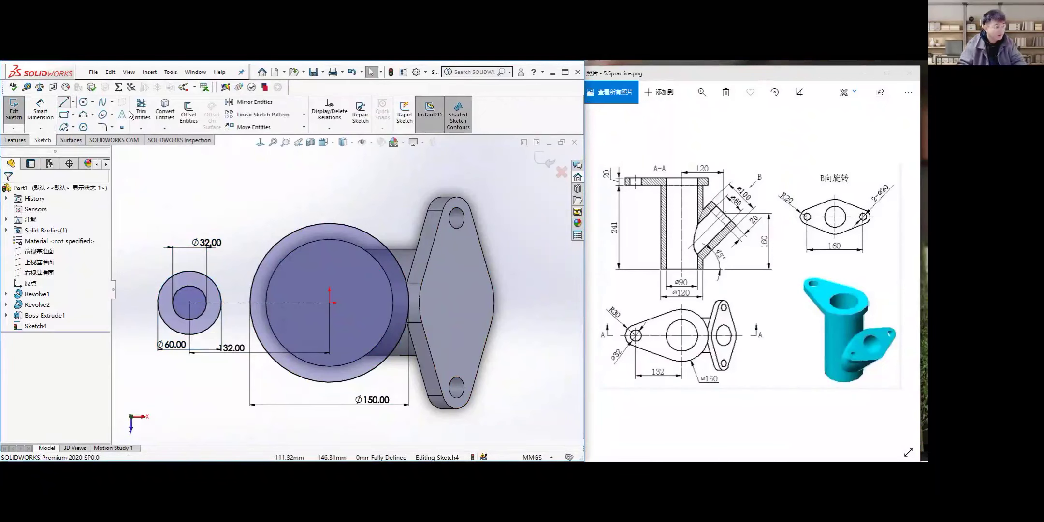
Draw a line from left of the small circle to above the large circle
{"action": "key", "text": "l"}
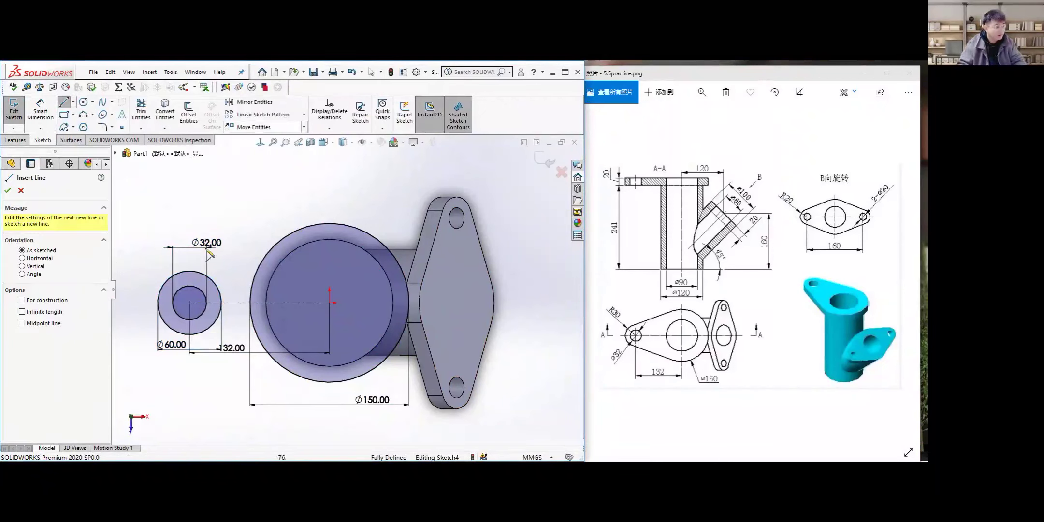
{"action": "left_click", "coordinate": [153, 273]}
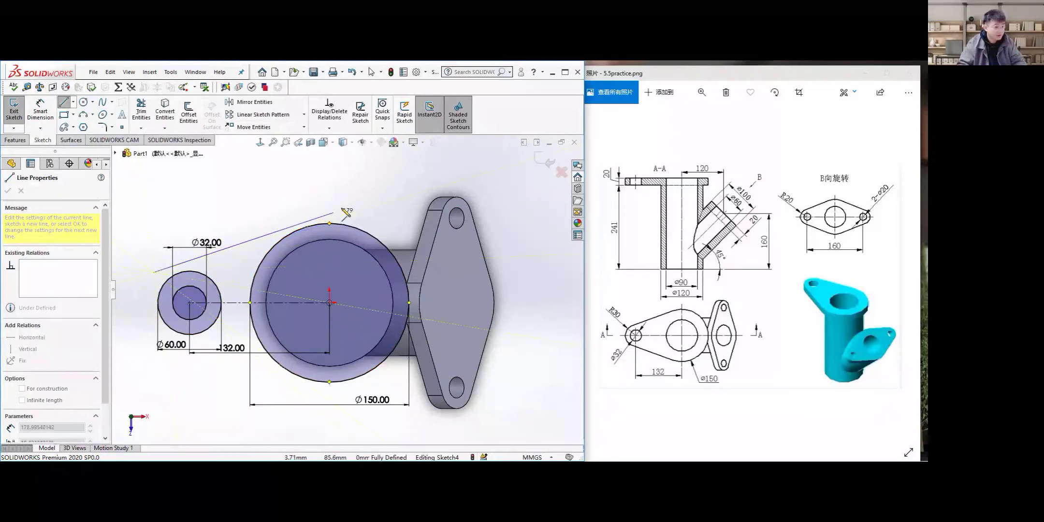
{"action": "left_click", "coordinate": [357, 203]}
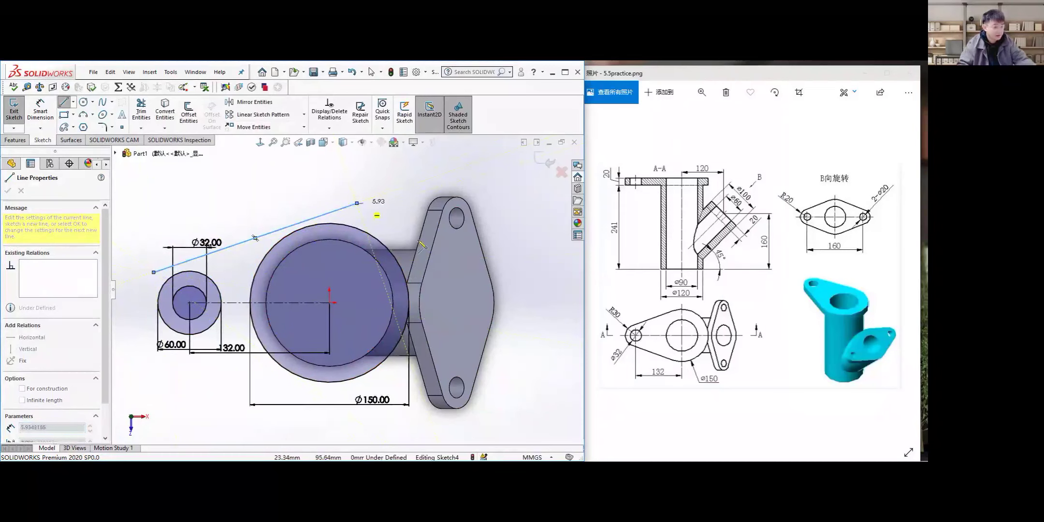
{"action": "mouse_move", "coordinate": [357, 203]}
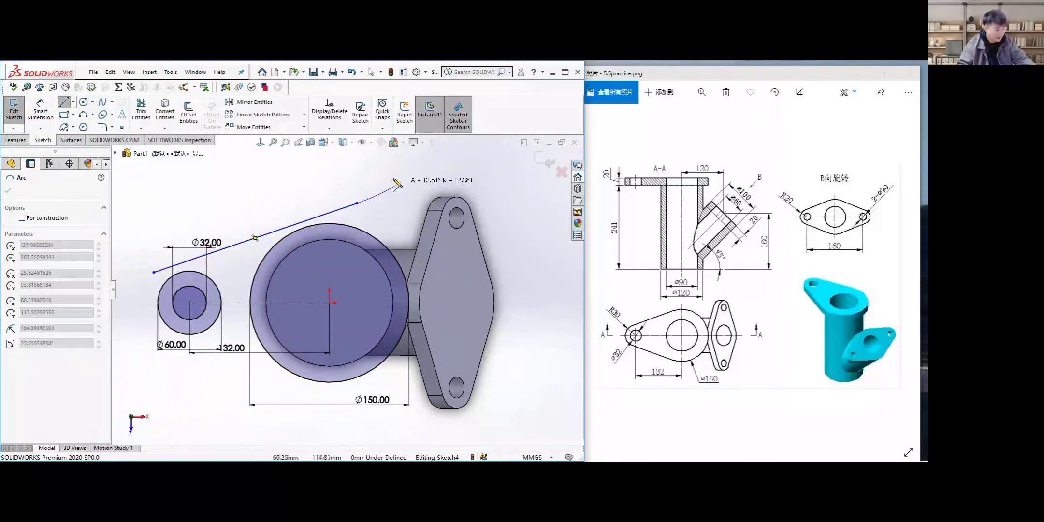
{"action": "key", "text": "Escape"}
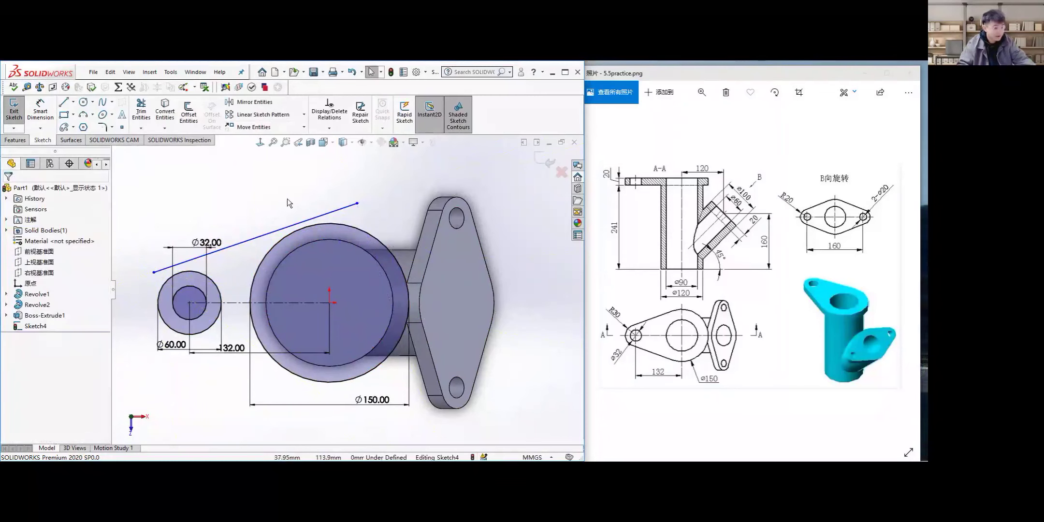
Make the line tangent to both the Ø60 and Ø150 circles
{"action": "left_click", "coordinate": [218, 248]}
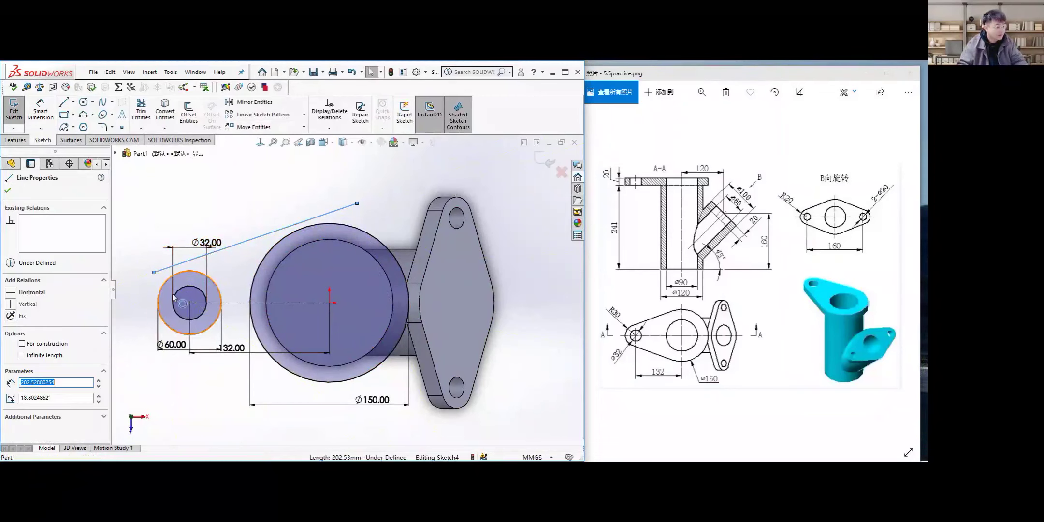
{"action": "left_click", "coordinate": [186, 272], "text": "ctrl"}
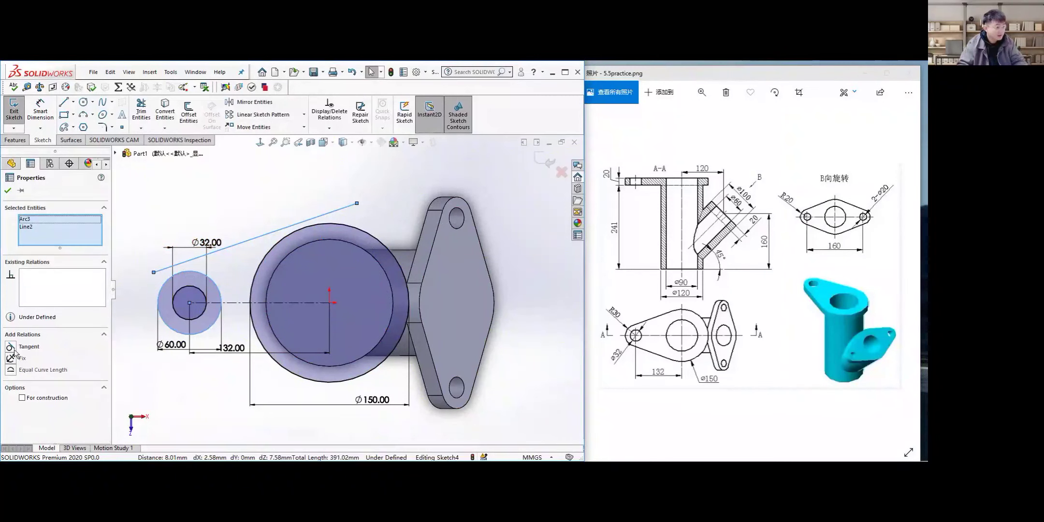
{"action": "left_click", "coordinate": [11, 347]}
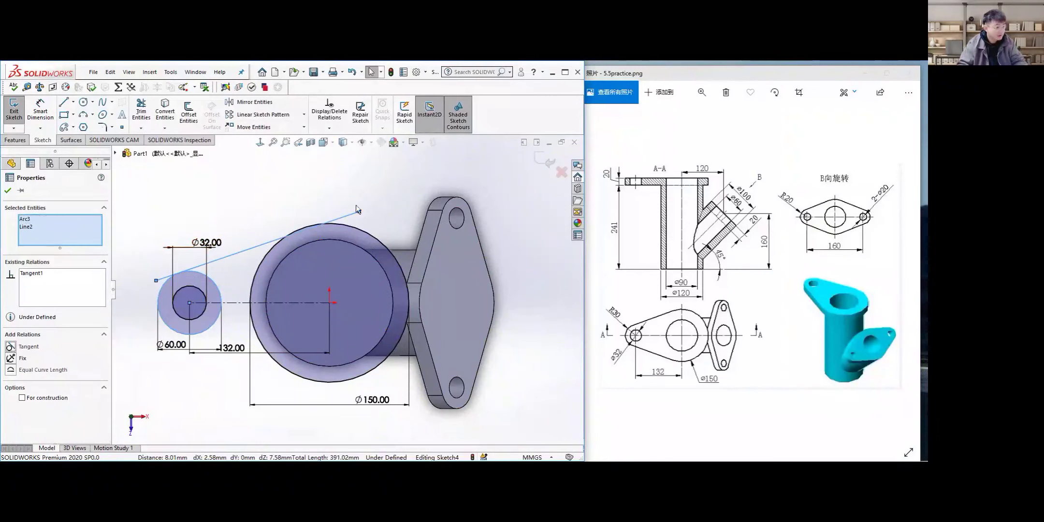
{"action": "left_click", "coordinate": [6, 190]}
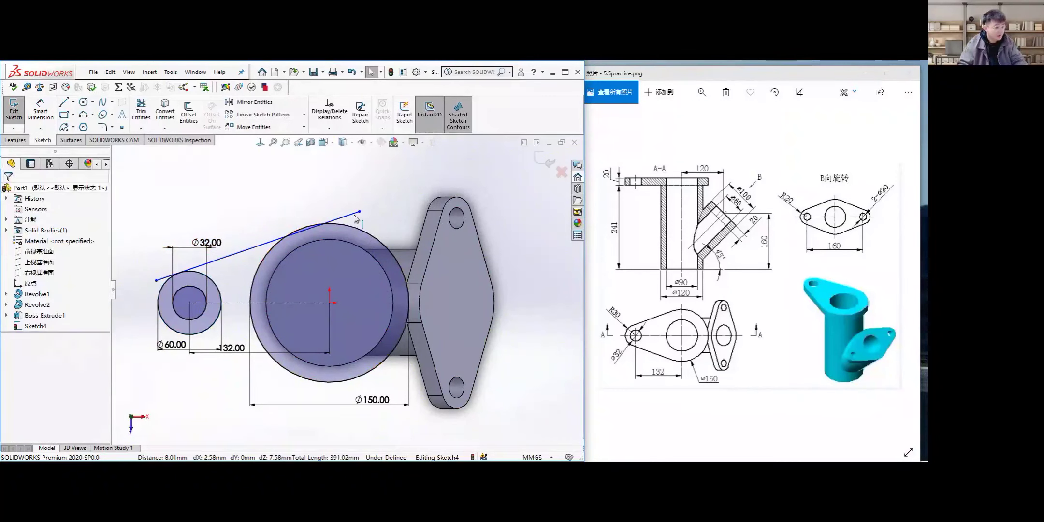
{"action": "left_click", "coordinate": [355, 214]}
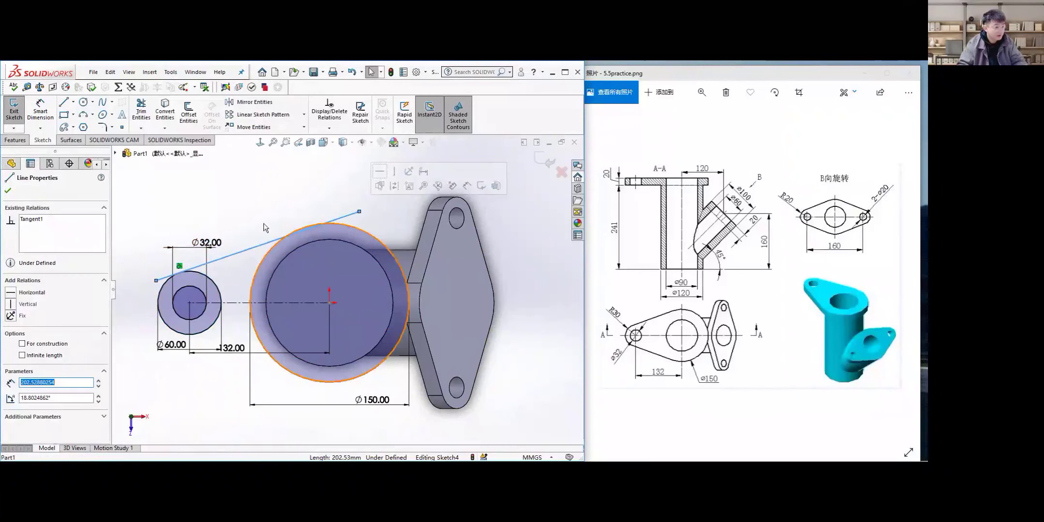
{"action": "left_click", "coordinate": [362, 234], "text": "ctrl"}
{"action": "left_click", "coordinate": [10, 346]}
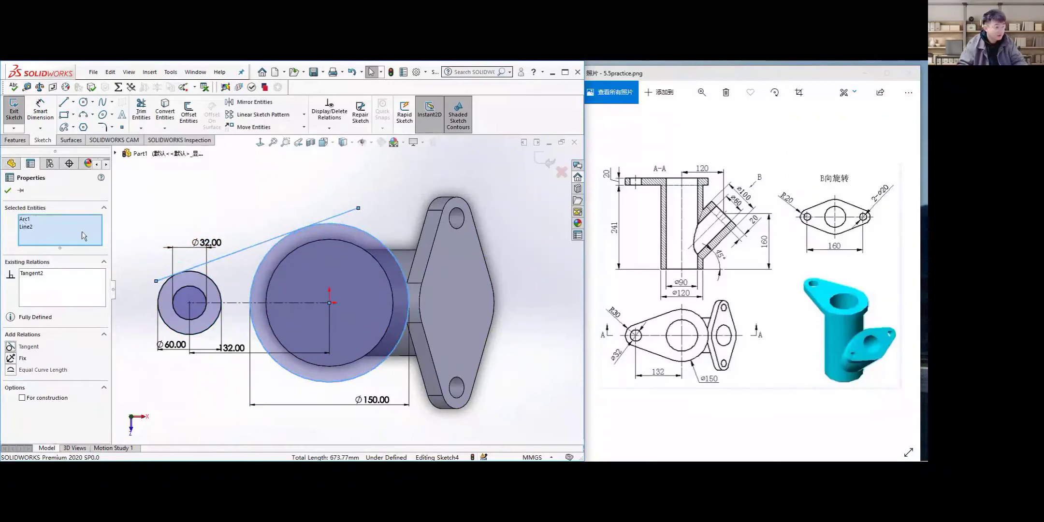
{"action": "left_click", "coordinate": [8, 191]}
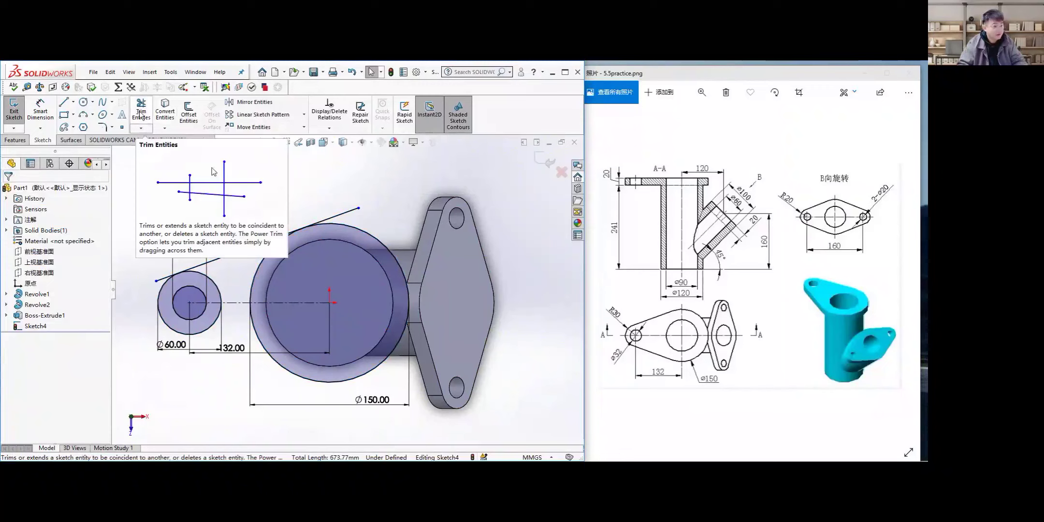
Trim the tangent line's overhangs at the small and large circles
{"action": "left_click", "coordinate": [141, 115]}
{"action": "left_click", "coordinate": [162, 279]}
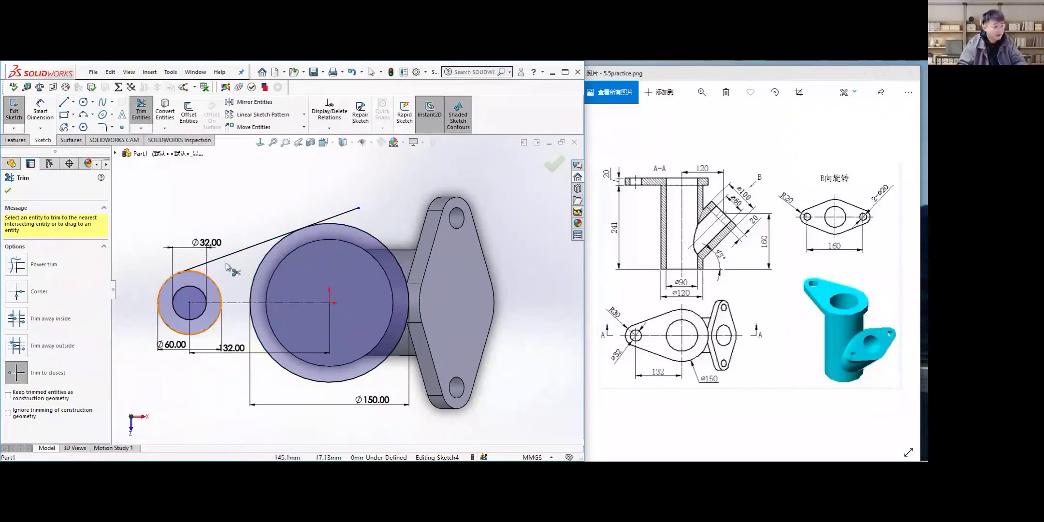
{"action": "left_click", "coordinate": [333, 217]}
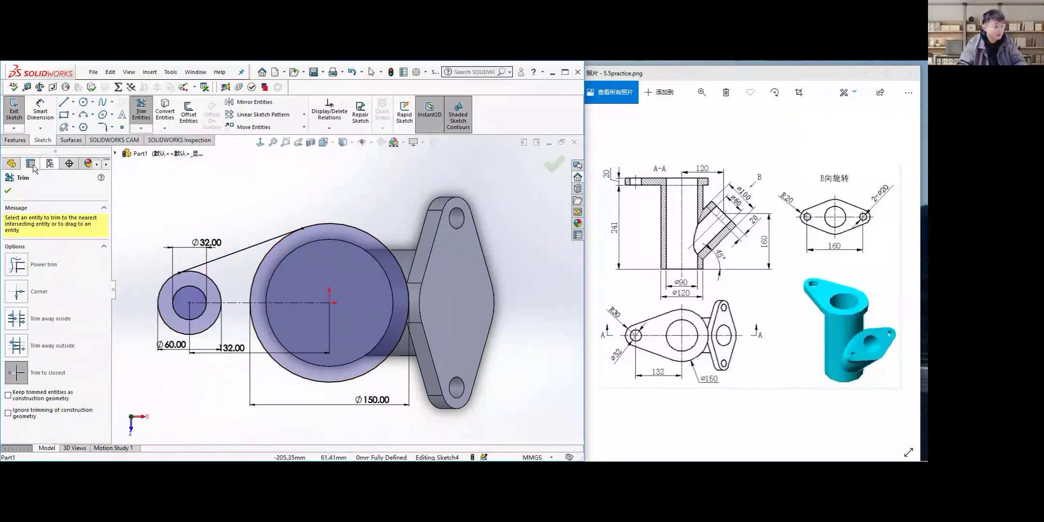
{"action": "left_click", "coordinate": [8, 192]}
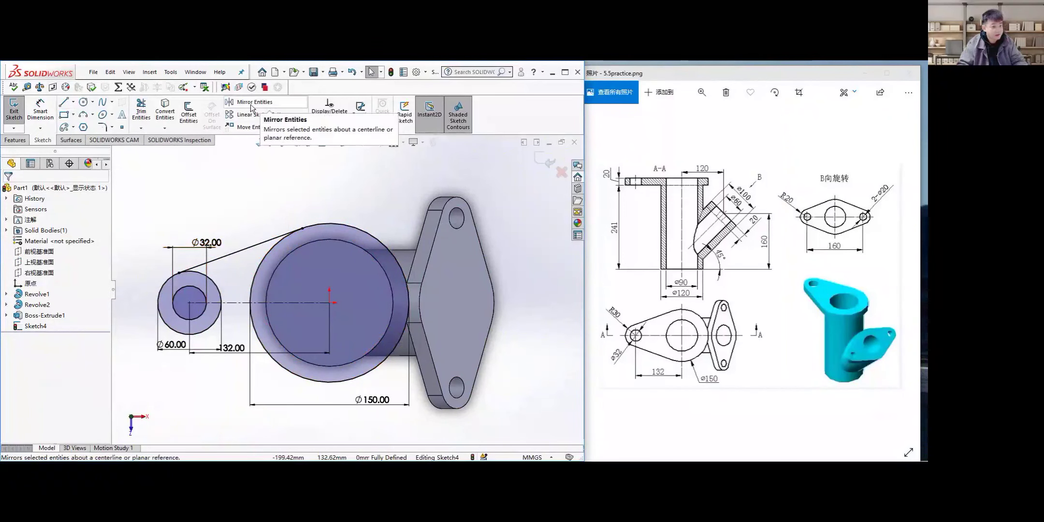
Mirror the tangent line about the horizontal centreline and exit Sketch4
{"action": "left_click", "coordinate": [280, 104]}
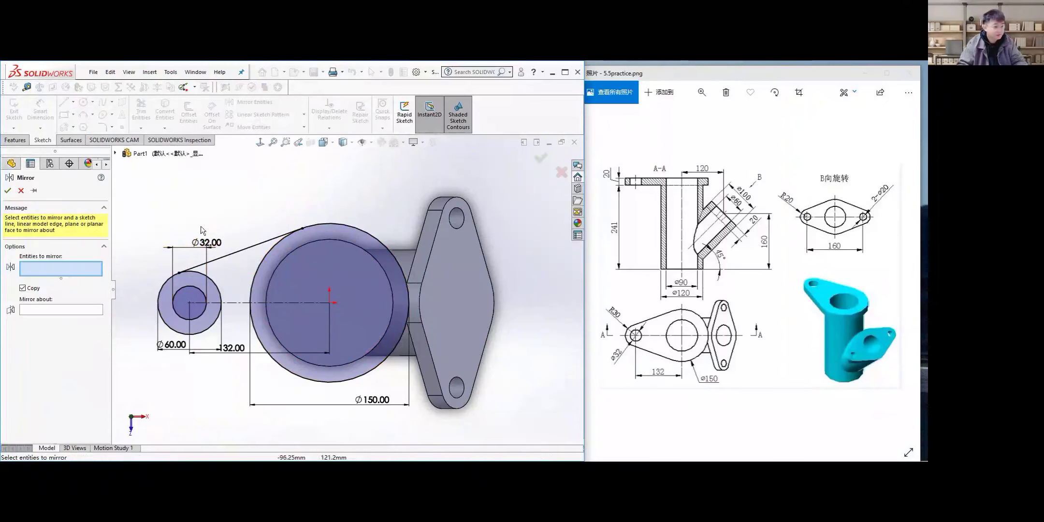
{"action": "left_click", "coordinate": [224, 261]}
{"action": "left_click", "coordinate": [41, 310]}
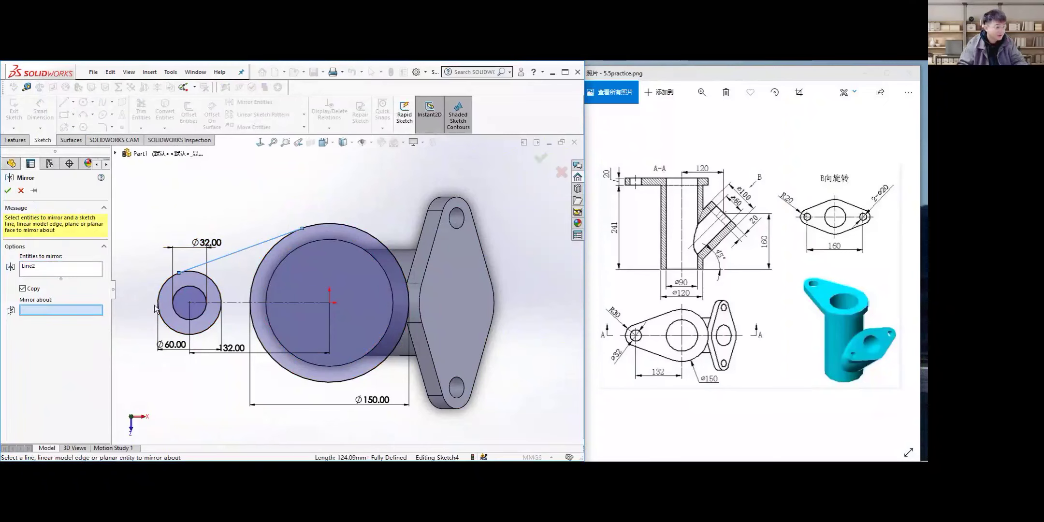
{"action": "left_click", "coordinate": [232, 303]}
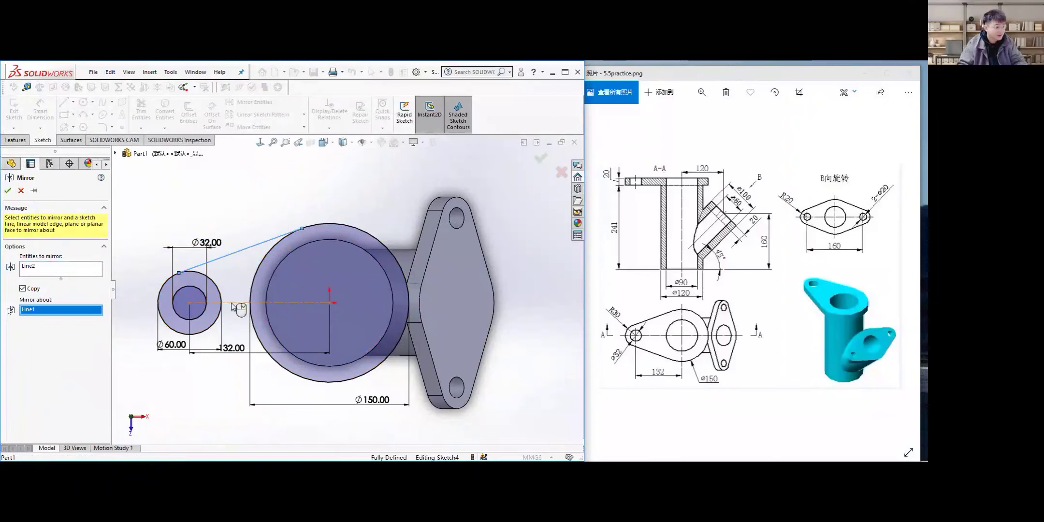
{"action": "left_click", "coordinate": [8, 191]}
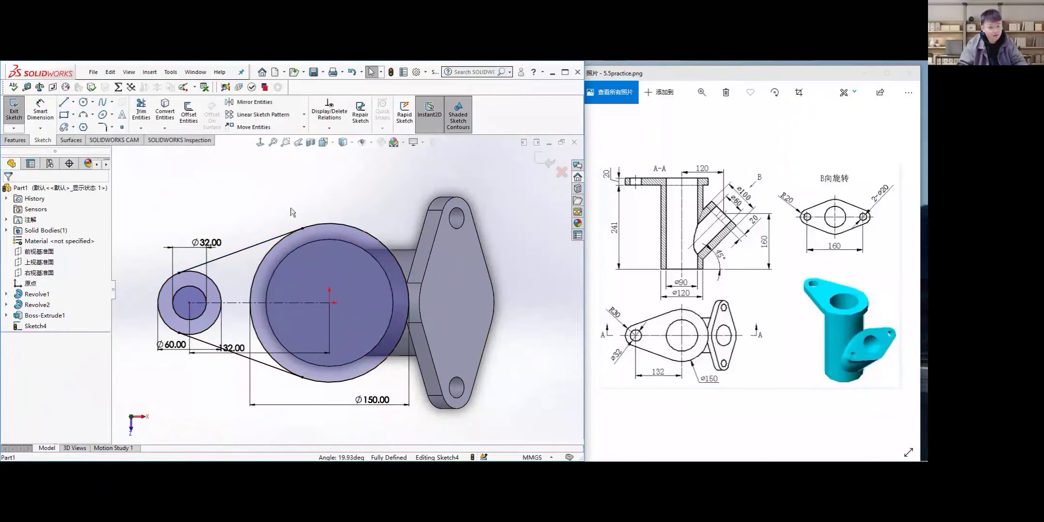
{"action": "left_click", "coordinate": [13, 113]}
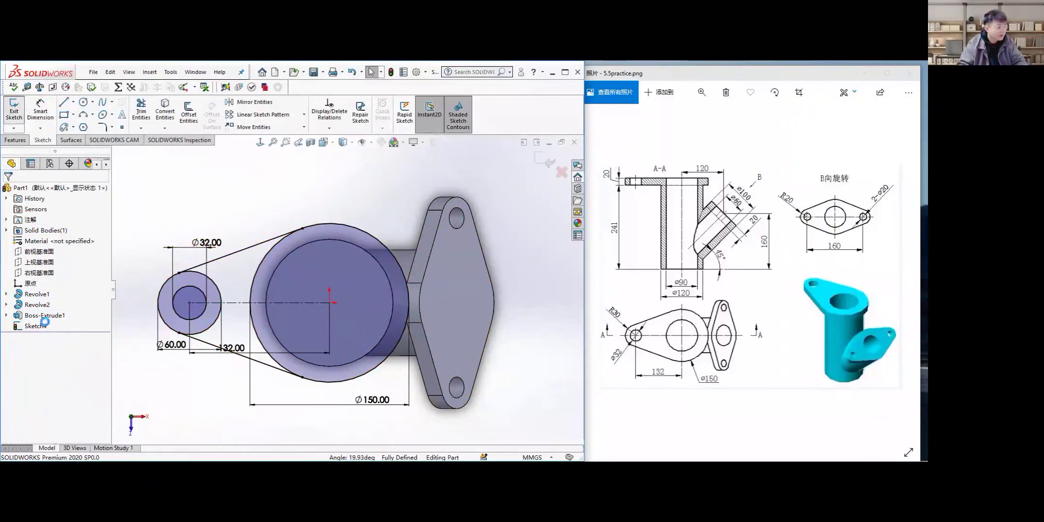
Extrude Sketch4's ring, triangular and inner circle regions 20 mm Blind as Boss-Extrude2
{"action": "left_click", "coordinate": [15, 140]}
{"action": "left_click", "coordinate": [18, 114]}
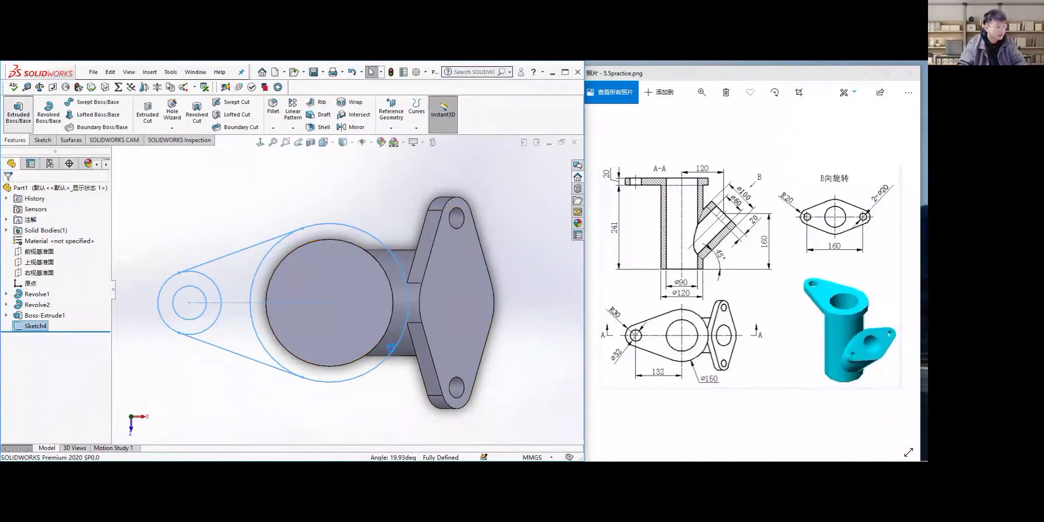
{"action": "left_click", "coordinate": [168, 312]}
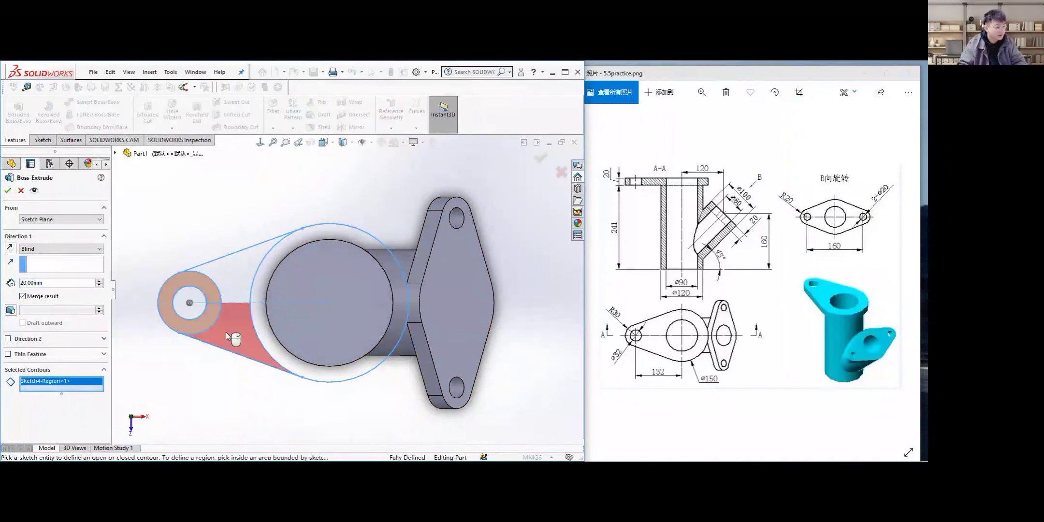
{"action": "left_click", "coordinate": [226, 332]}
{"action": "left_click", "coordinate": [231, 276]}
{"action": "left_click", "coordinate": [259, 289]}
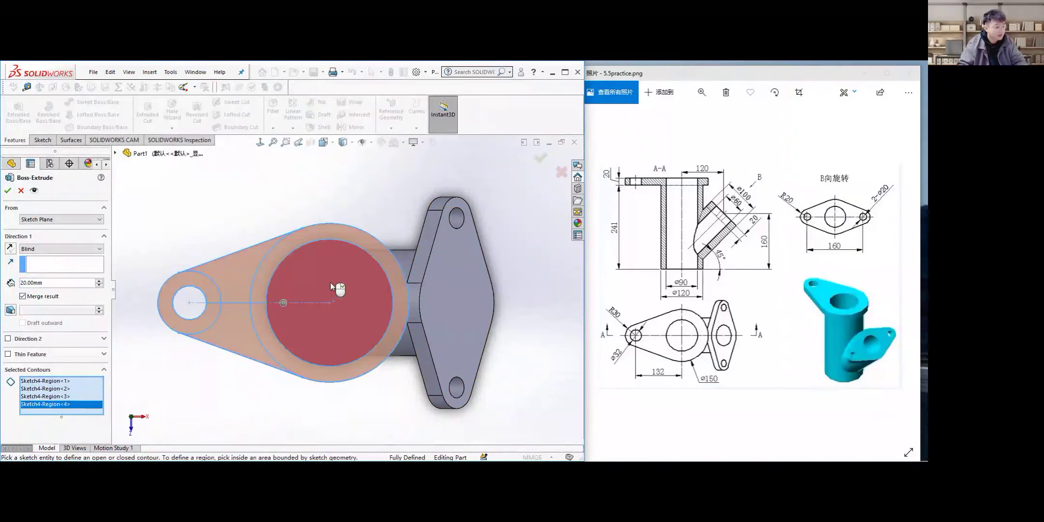
{"action": "left_click", "coordinate": [330, 285]}
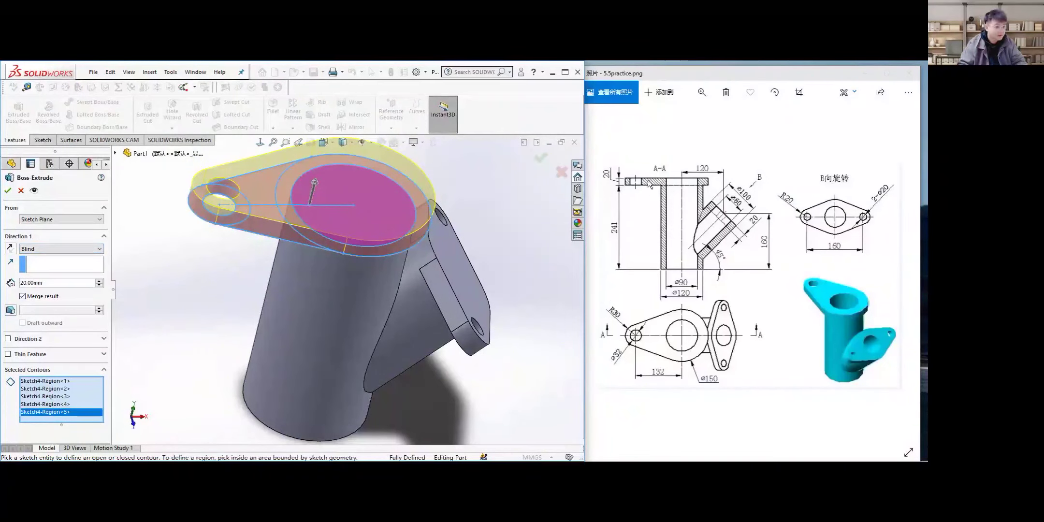
{"action": "left_click", "coordinate": [7, 190]}
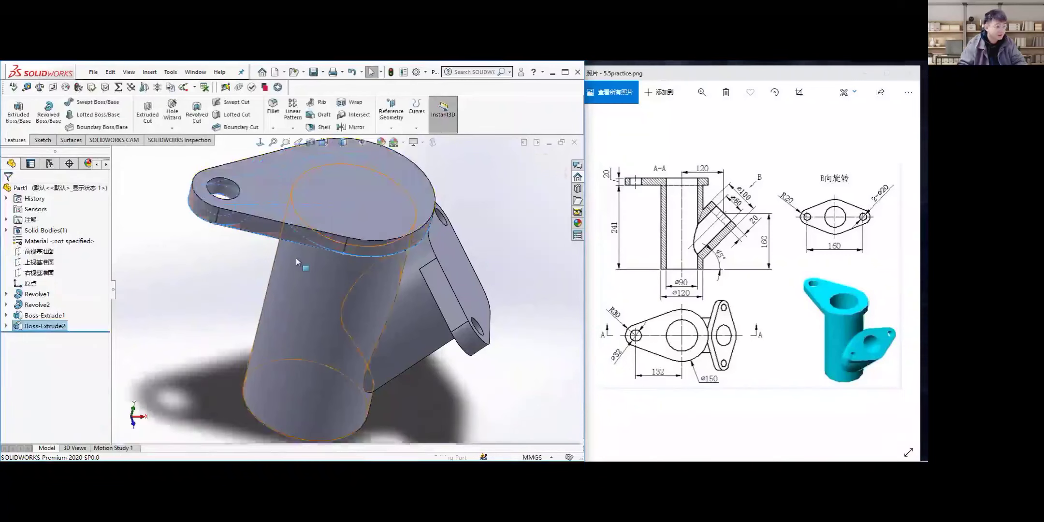
Orbit the part to inspect the 20 mm lugged top flange and its bolt hole
{"action": "middle_click_drag", "start_coordinate": [297, 258], "coordinate": [289, 311]}
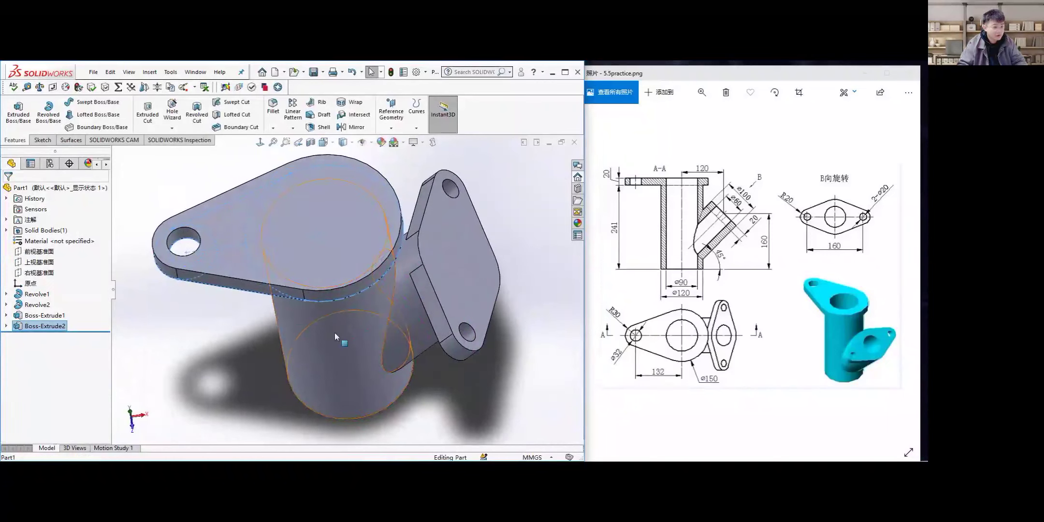
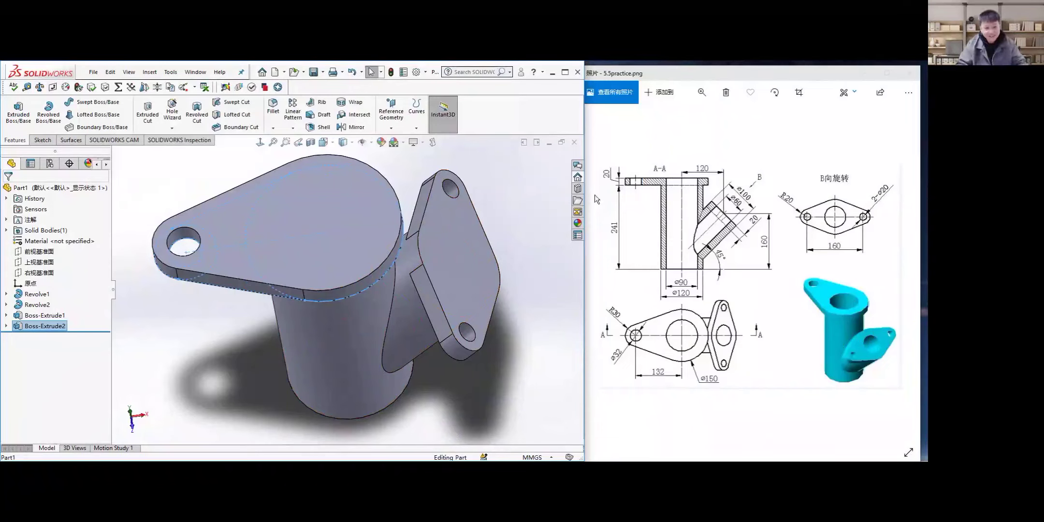
Select the large flange face and view it Normal To
{"action": "middle_click_drag", "start_coordinate": [427, 316], "coordinate": [465, 264]}
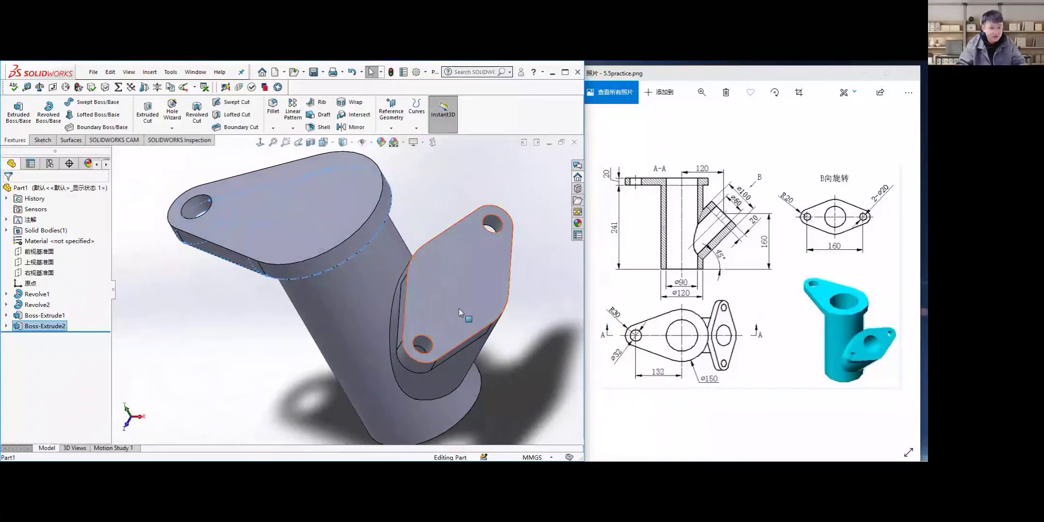
{"action": "middle_click_drag", "start_coordinate": [488, 280], "coordinate": [462, 300]}
{"action": "scroll", "coordinate": [486, 291], "scroll_direction": "up", "scroll_amount": 5}
{"action": "scroll", "coordinate": [364, 323], "scroll_direction": "down", "scroll_amount": 4}
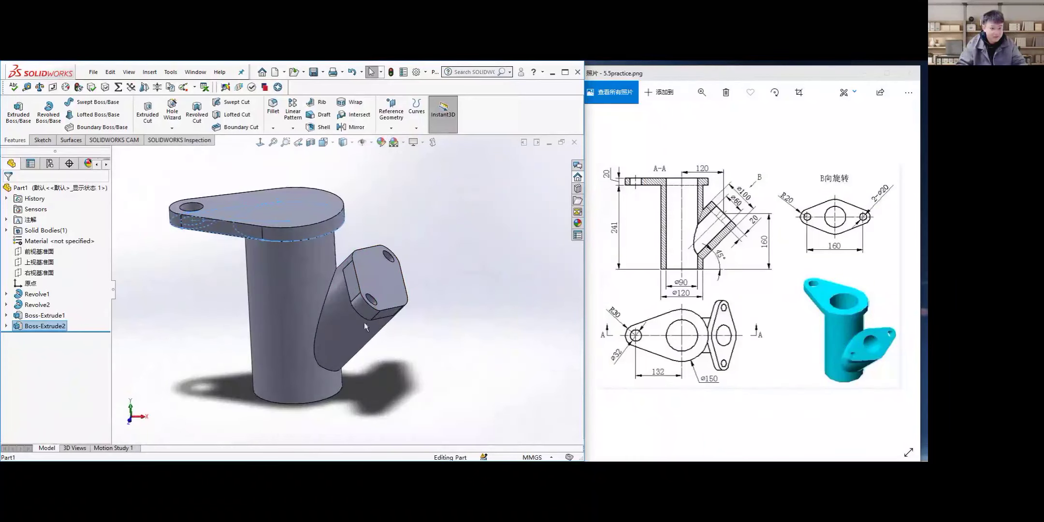
{"action": "middle_click_drag", "start_coordinate": [343, 295], "coordinate": [393, 281], "text": "ctrl"}
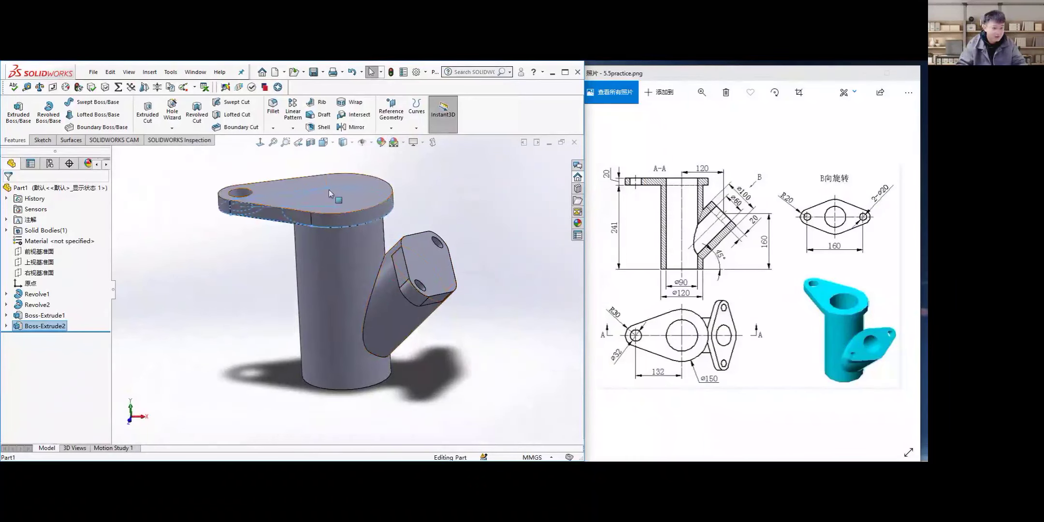
{"action": "middle_click_drag", "start_coordinate": [338, 181], "coordinate": [353, 205]}
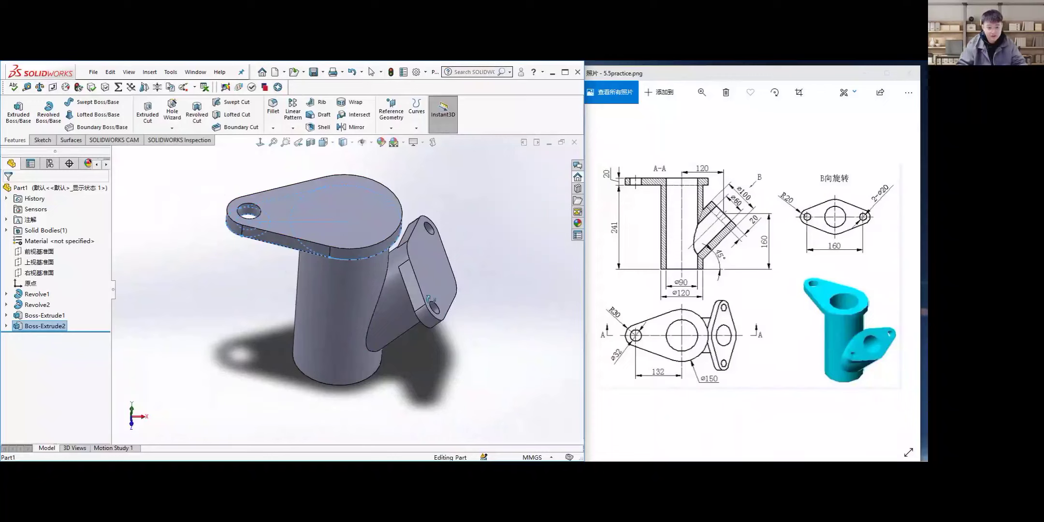
{"action": "middle_click_drag", "start_coordinate": [328, 232], "coordinate": [340, 291]}
{"action": "left_click", "coordinate": [356, 282]}
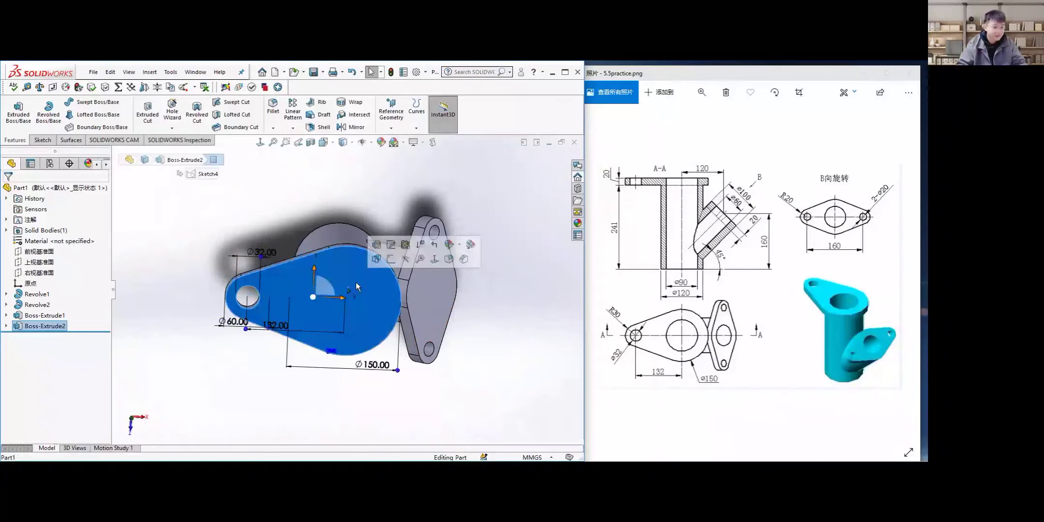
{"action": "right_click", "coordinate": [349, 281]}
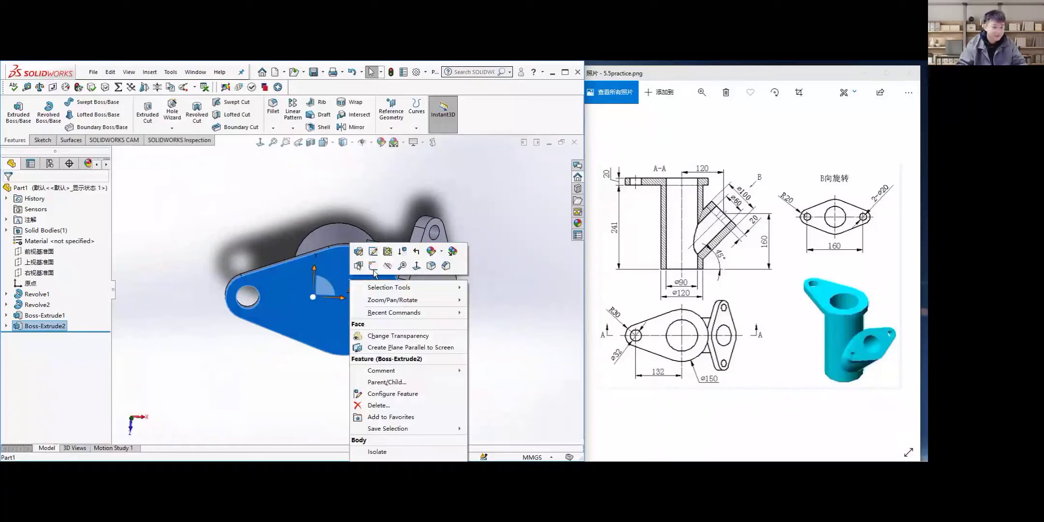
{"action": "left_click", "coordinate": [419, 271]}
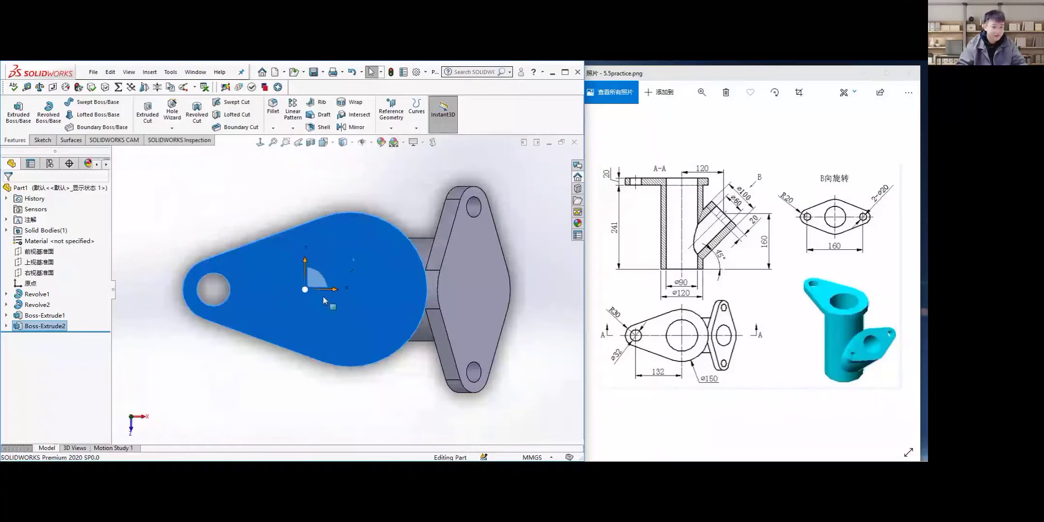
Sketch a circle centred at the origin on the flange face and exit the sketch
{"action": "left_click", "coordinate": [43, 140]}
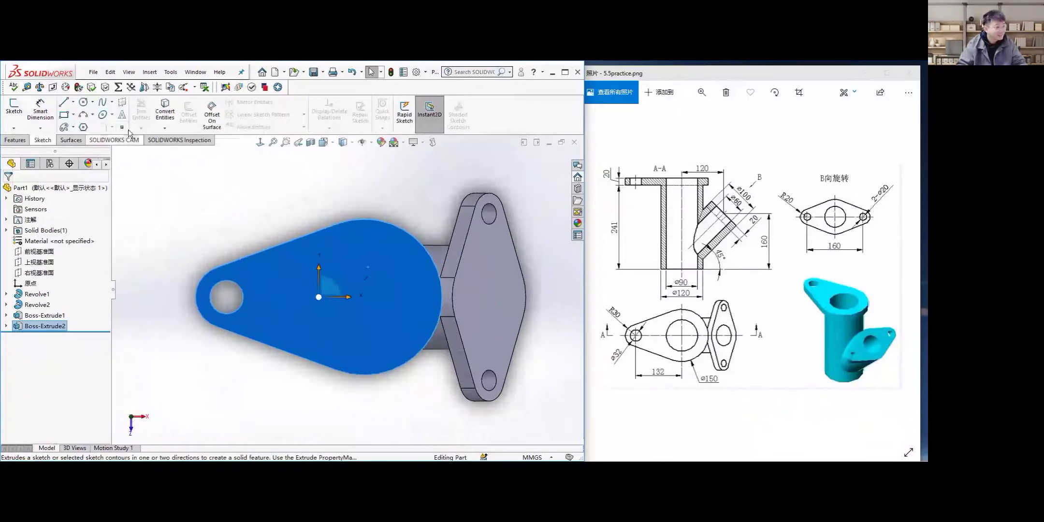
{"action": "left_click", "coordinate": [84, 104]}
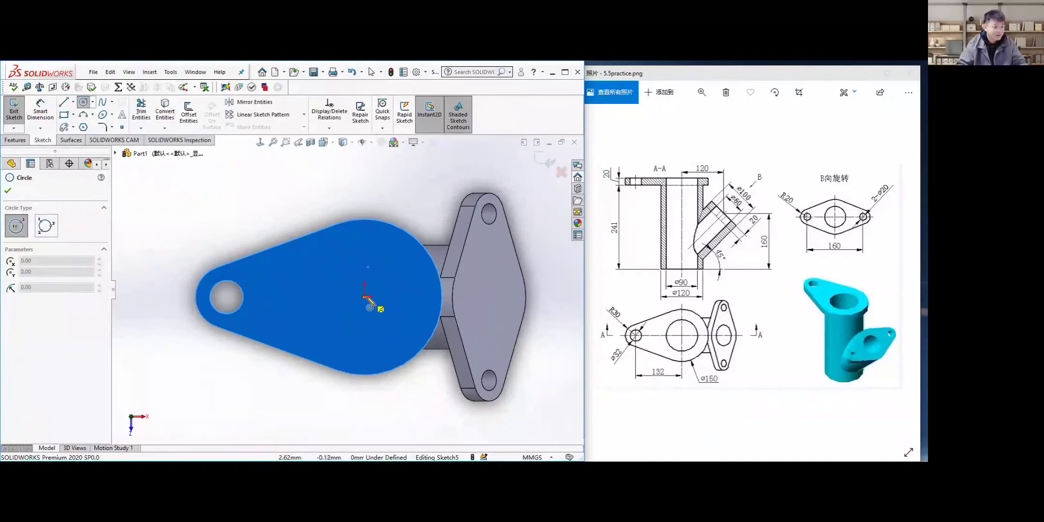
{"action": "left_click", "coordinate": [364, 297]}
{"action": "left_click", "coordinate": [403, 258]}
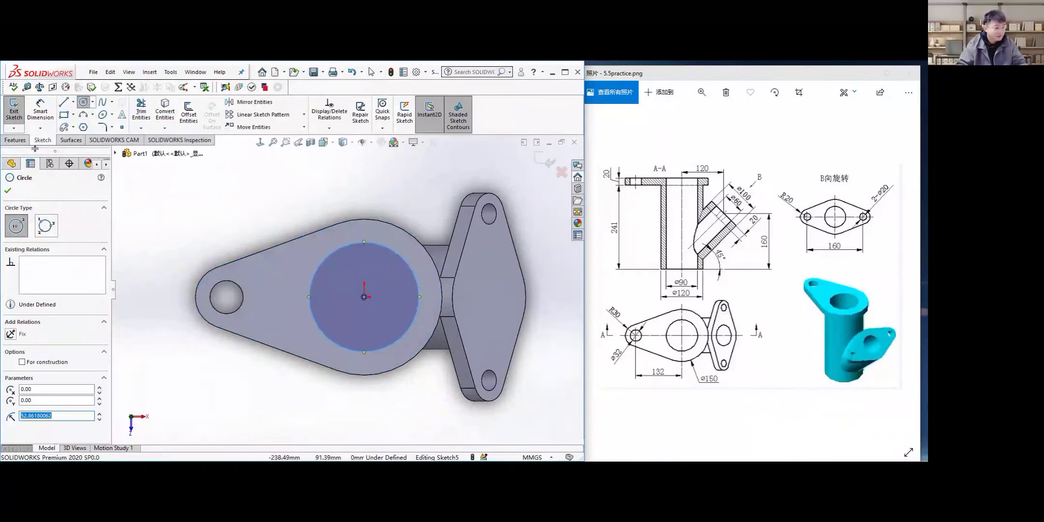
{"action": "key", "text": "Escape"}
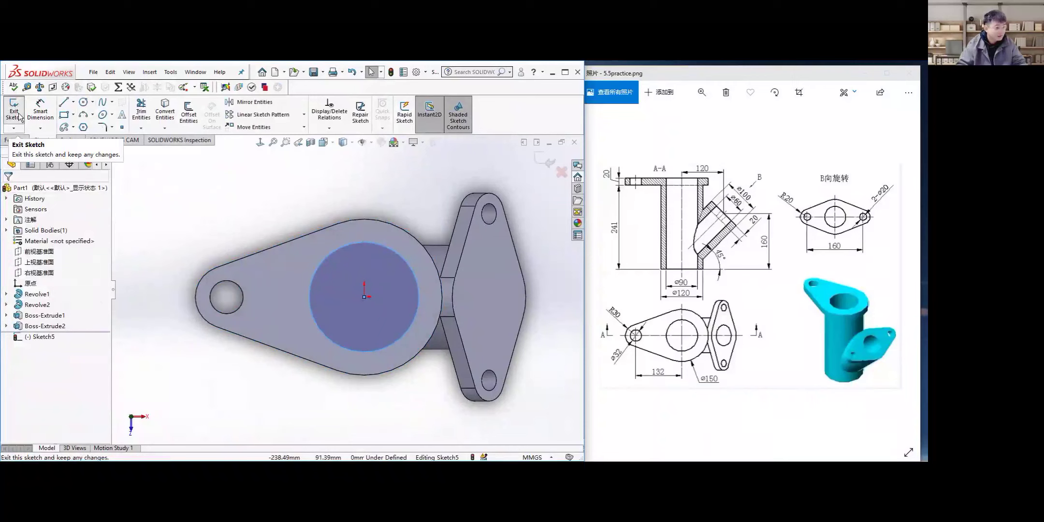
{"action": "left_click", "coordinate": [18, 115]}
Extrude the circle as a boss with the Through All end condition
{"action": "left_click", "coordinate": [18, 112]}
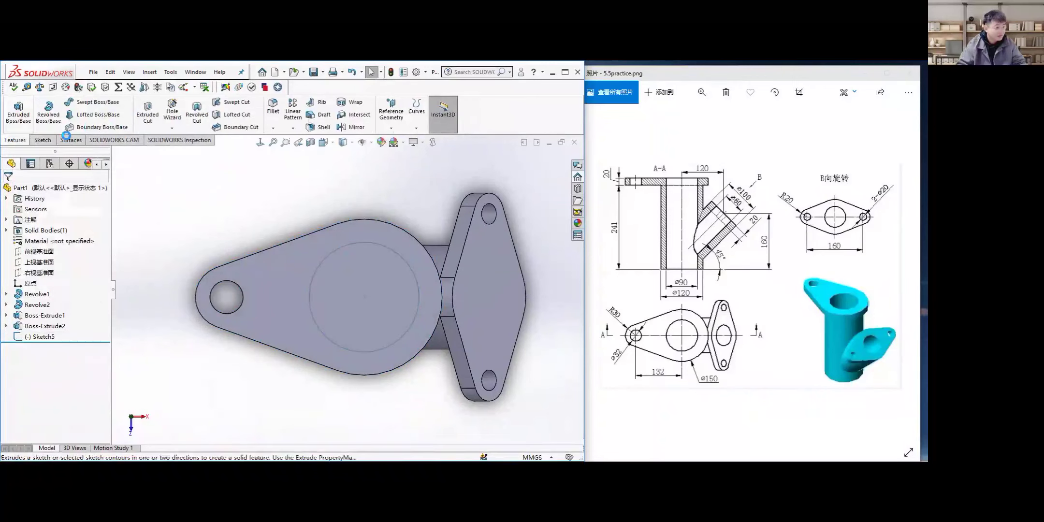
{"action": "left_click", "coordinate": [319, 305]}
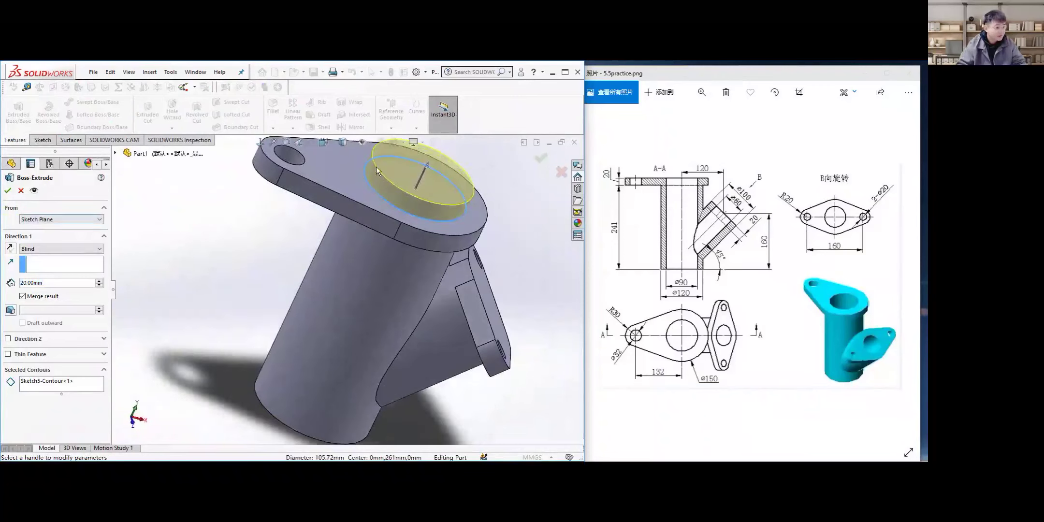
{"action": "left_click_drag", "start_coordinate": [427, 160], "coordinate": [355, 319]}
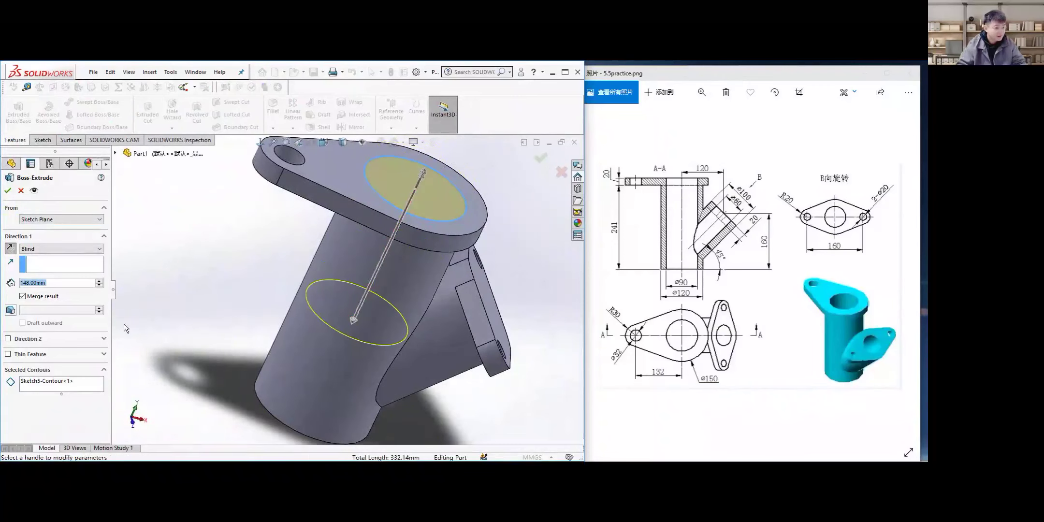
{"action": "left_click", "coordinate": [38, 248]}
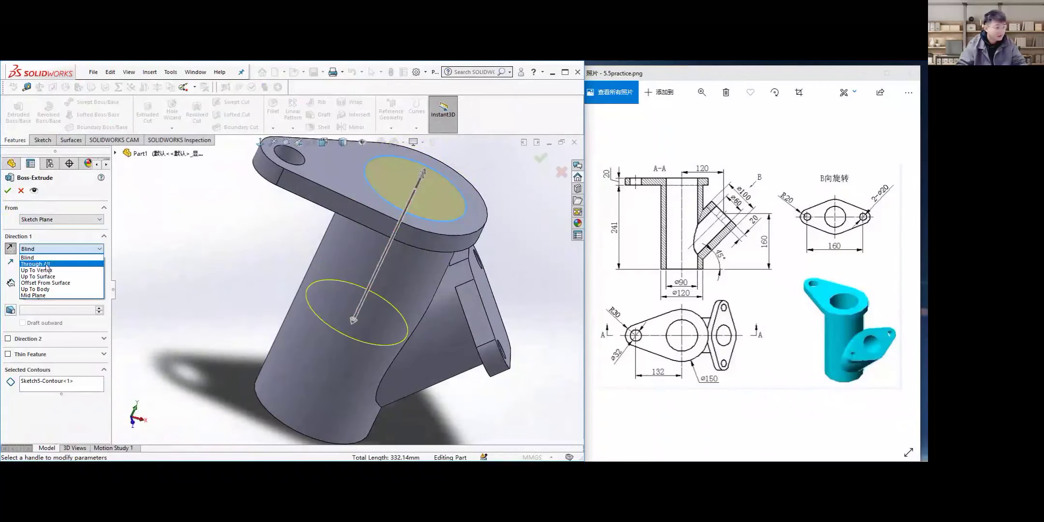
{"action": "left_click", "coordinate": [35, 264]}
{"action": "middle_click_drag", "start_coordinate": [329, 361], "coordinate": [360, 324]}
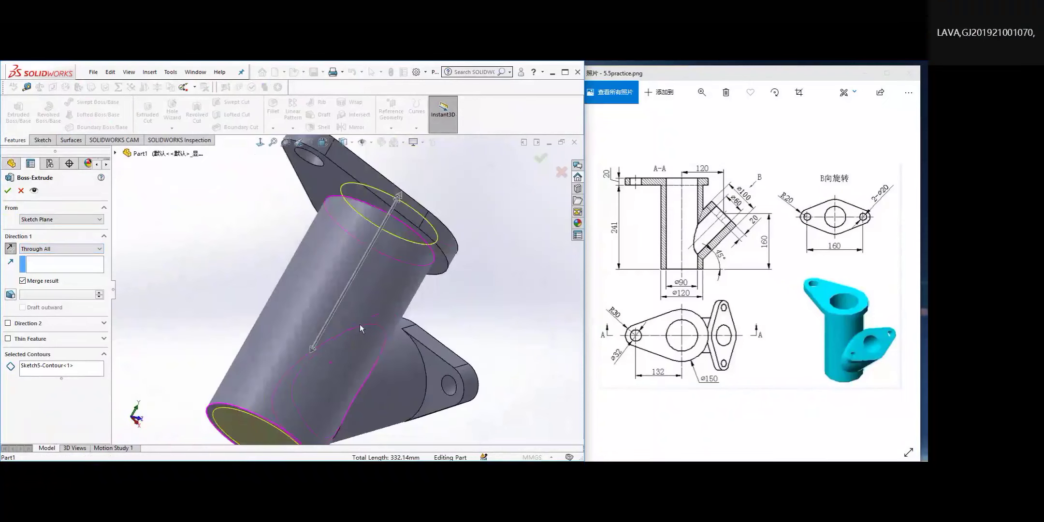
{"action": "left_click", "coordinate": [7, 190]}
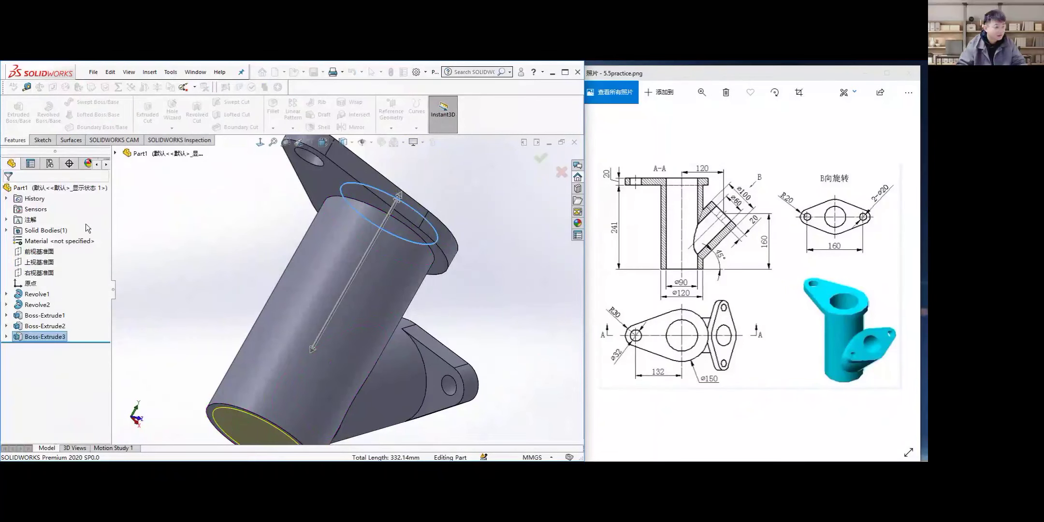
{"action": "middle_click_drag", "start_coordinate": [255, 309], "coordinate": [253, 372]}
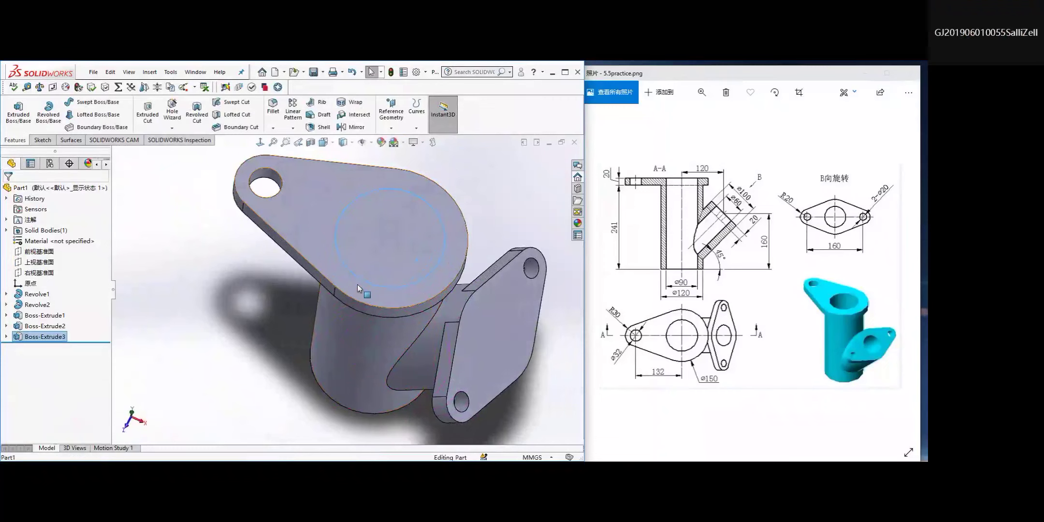
Edit Sketch5 and dimension its circle to a 90 mm diameter
{"action": "left_click", "coordinate": [6, 336]}
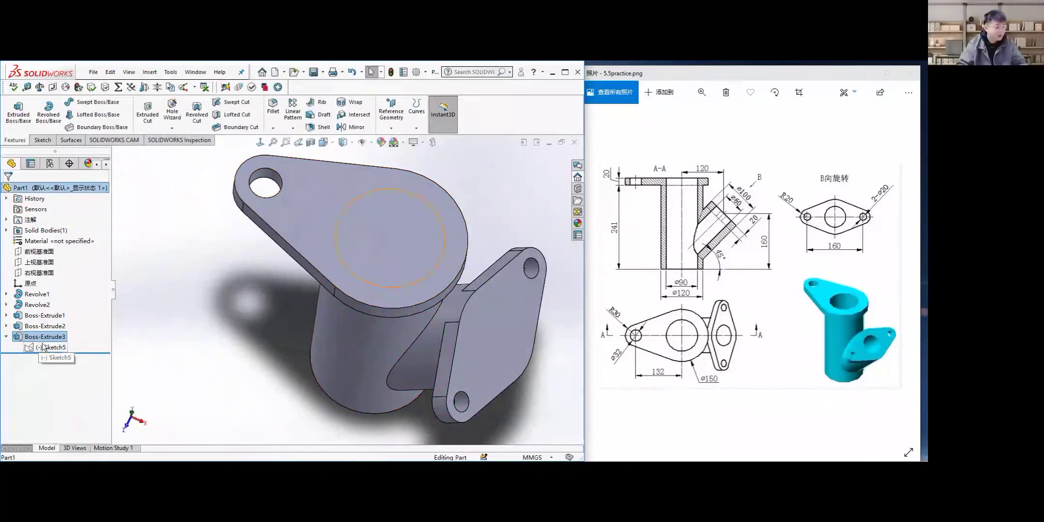
{"action": "right_click", "coordinate": [56, 346]}
{"action": "left_click", "coordinate": [54, 317]}
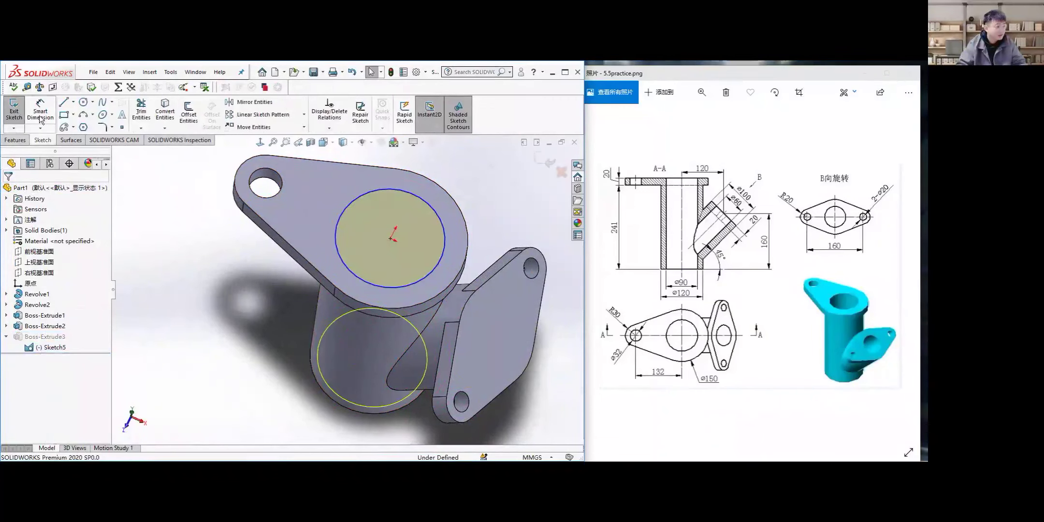
{"action": "left_click", "coordinate": [337, 257]}
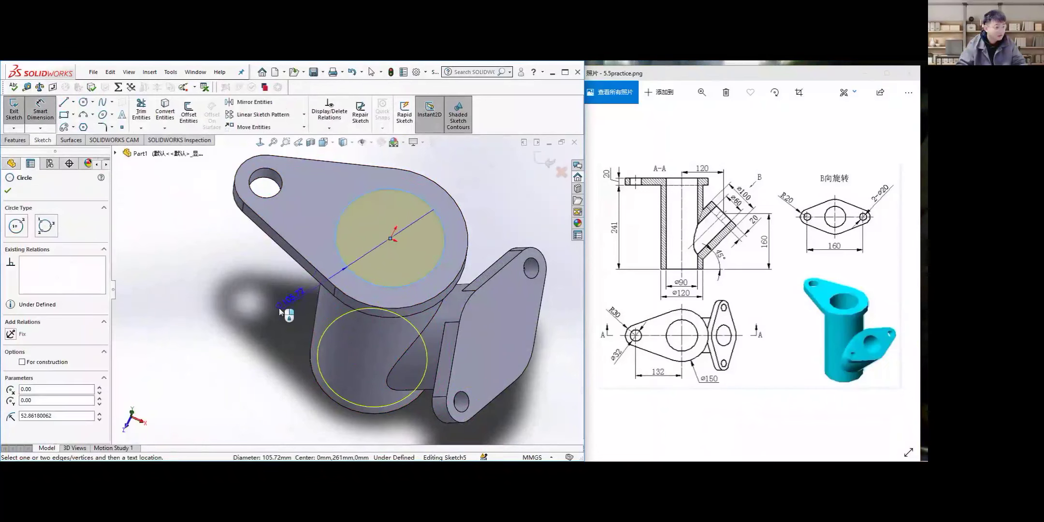
{"action": "left_click", "coordinate": [252, 320]}
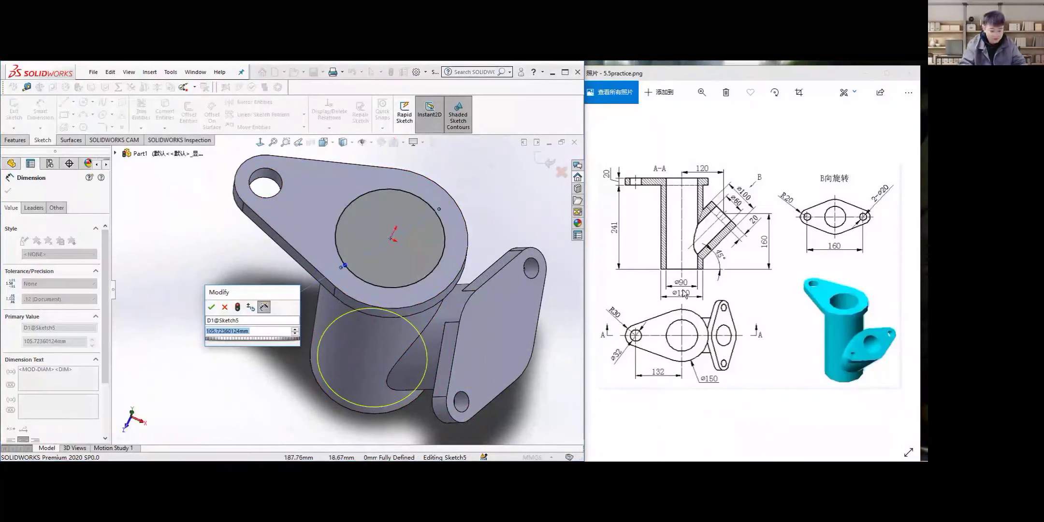
{"action": "type", "text": "90"}
{"action": "key", "text": "Return"}
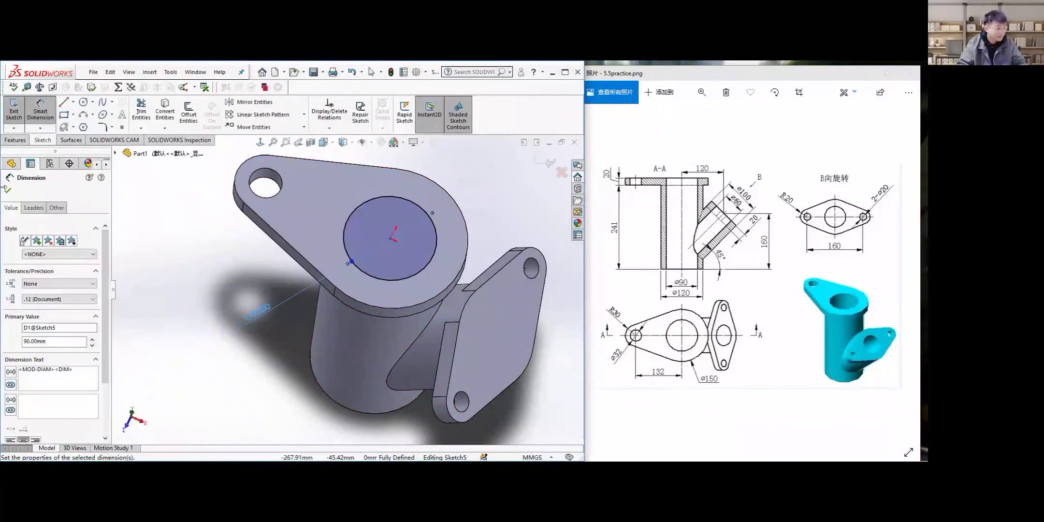
{"action": "key", "text": "Escape"}
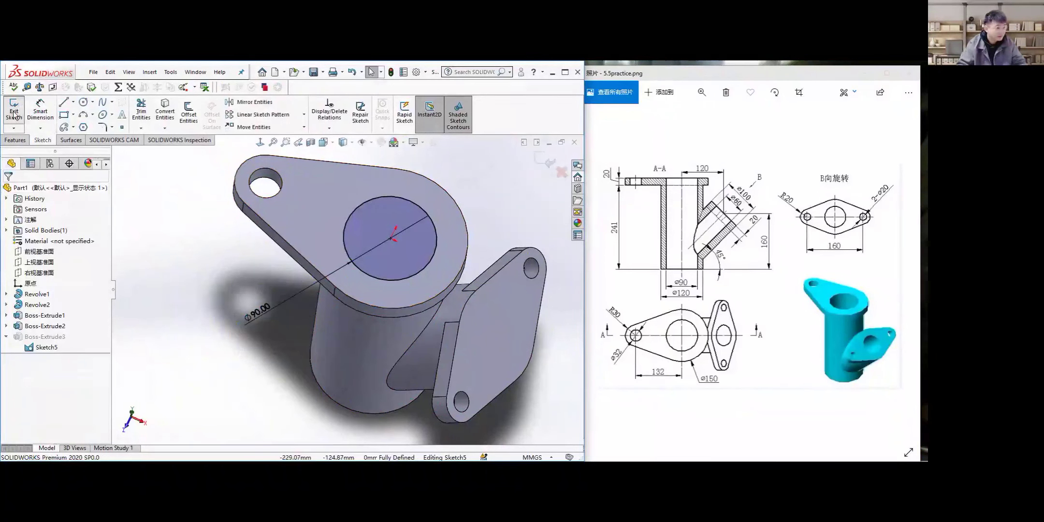
Delete the Boss-Extrude3 feature, keeping Sketch5's Ø90 circle
{"action": "left_click", "coordinate": [44, 344]}
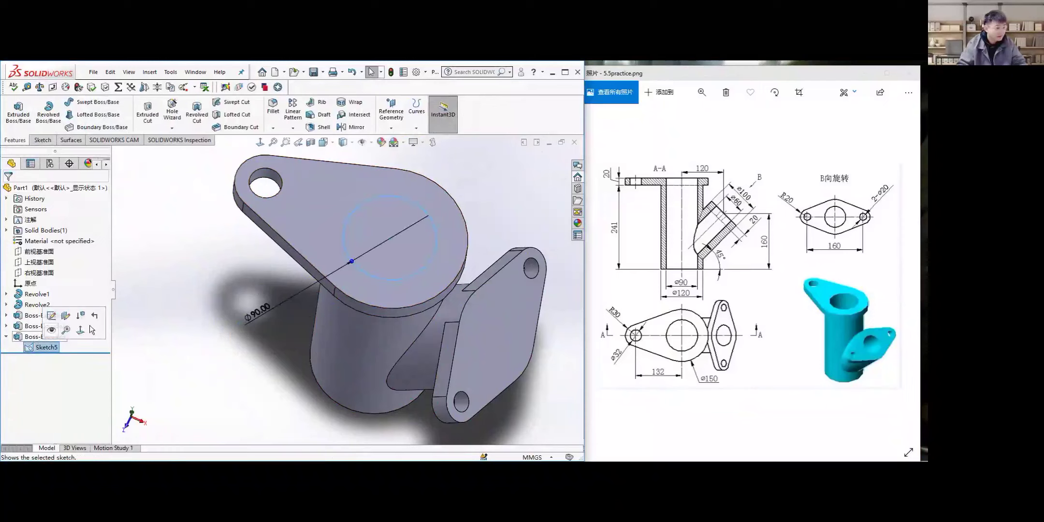
{"action": "left_click", "coordinate": [51, 337]}
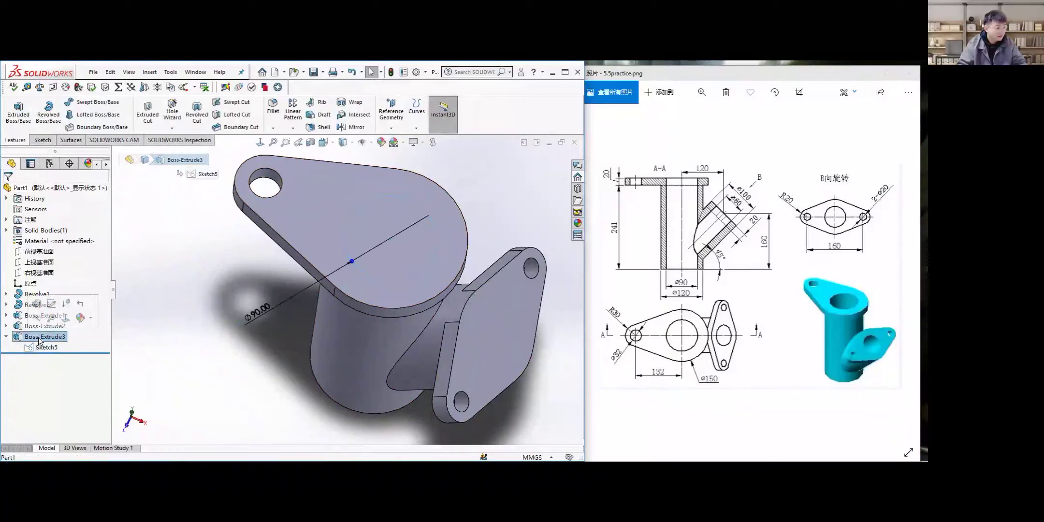
{"action": "left_click", "coordinate": [38, 304]}
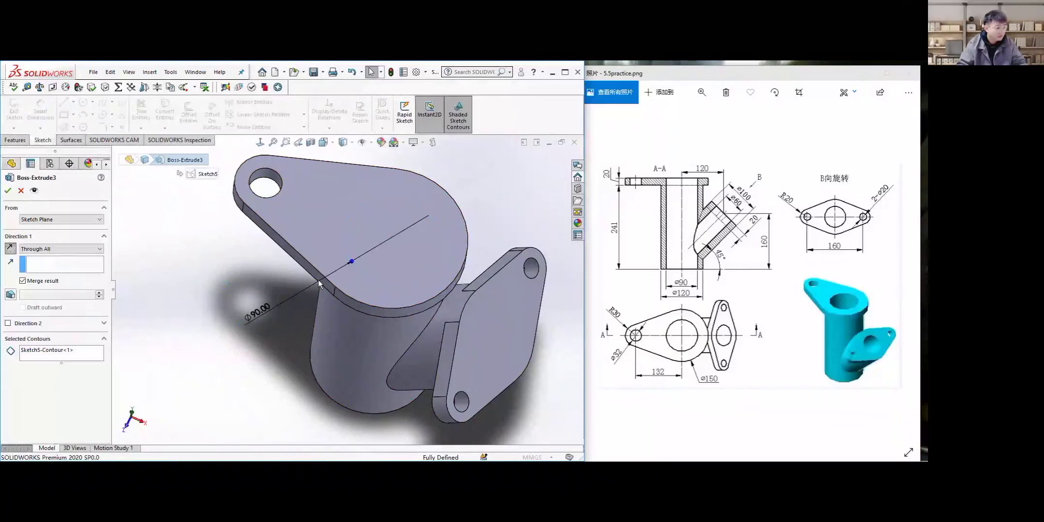
{"action": "left_click", "coordinate": [8, 190]}
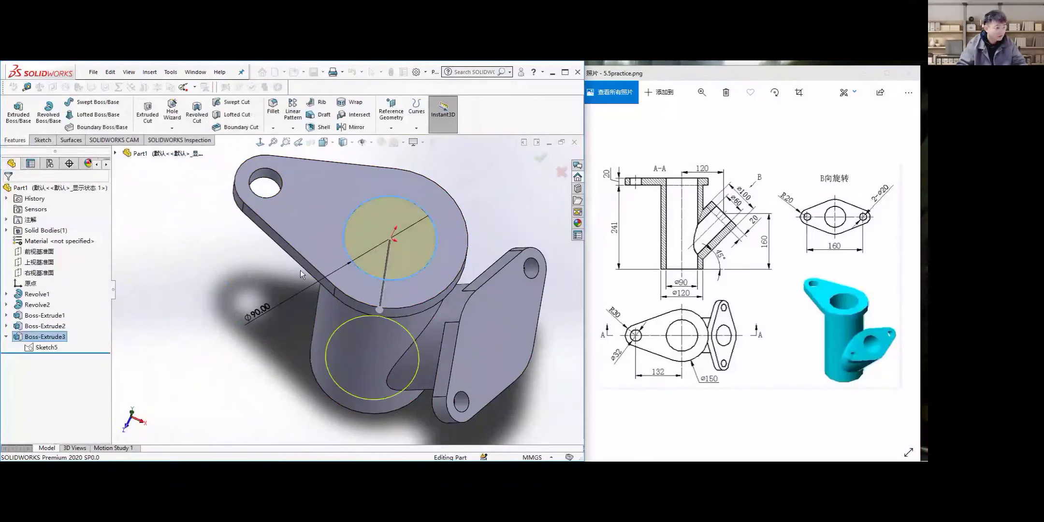
{"action": "middle_click_drag", "start_coordinate": [450, 200], "coordinate": [457, 202]}
{"action": "middle_click_drag", "start_coordinate": [379, 261], "coordinate": [368, 271]}
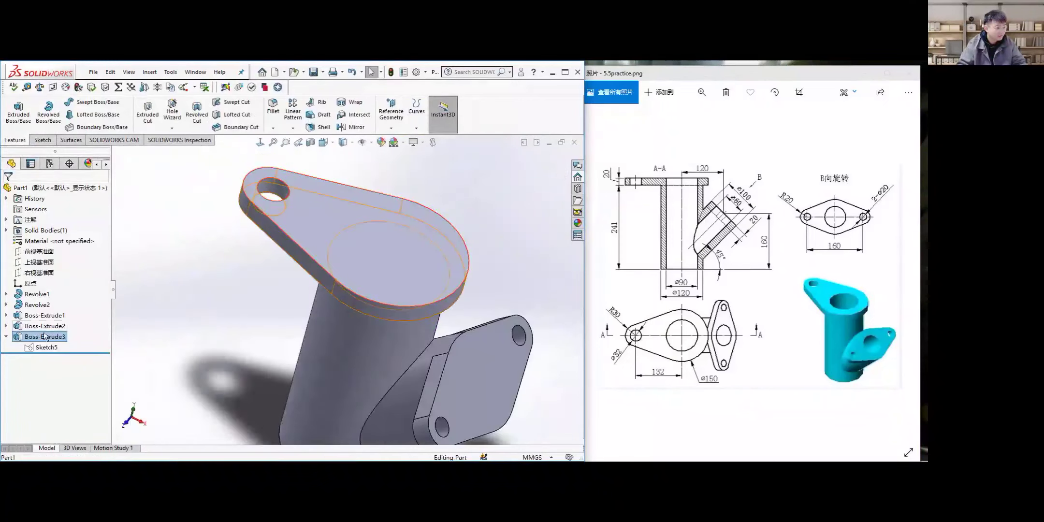
{"action": "right_click", "coordinate": [46, 336]}
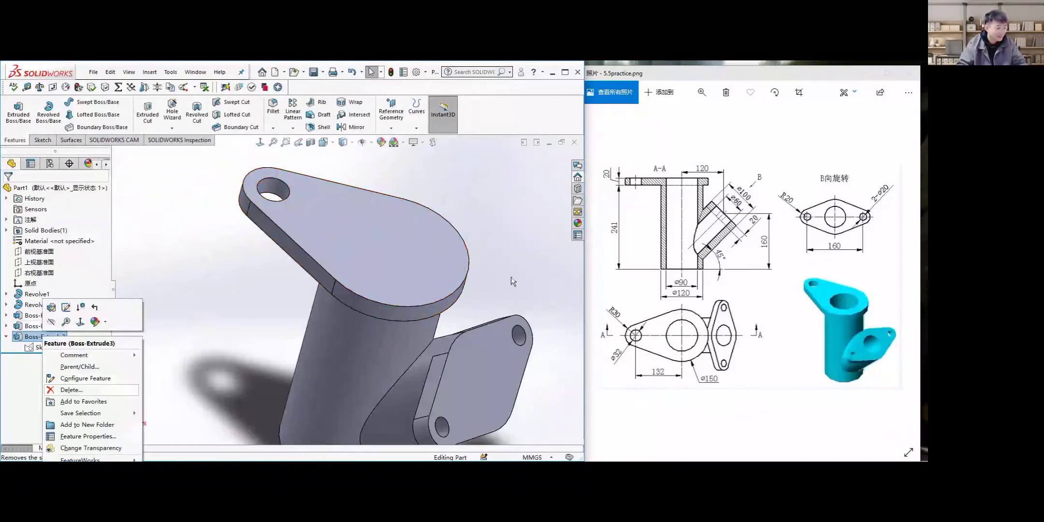
{"action": "key", "text": "Delete"}
{"action": "key", "text": "Return"}
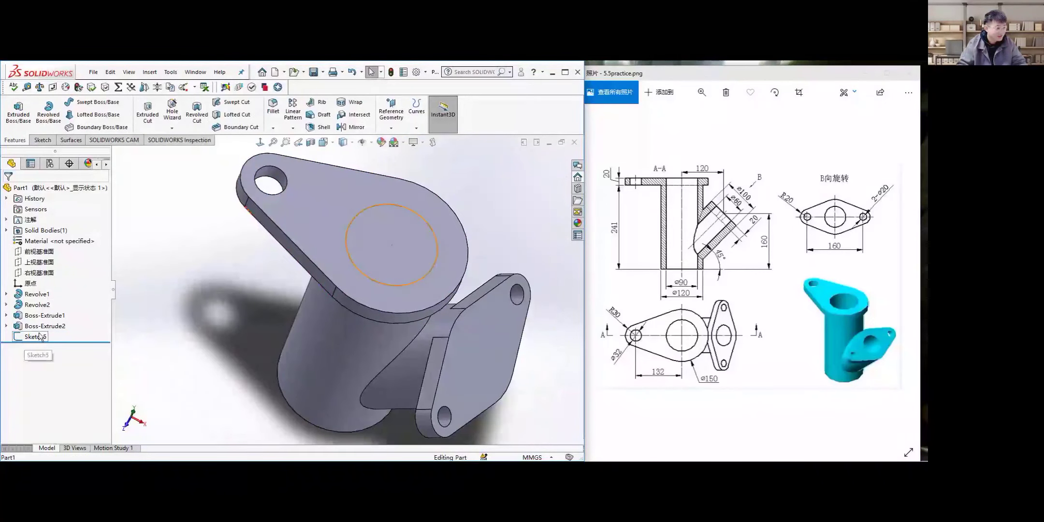
{"action": "left_click", "coordinate": [37, 336]}
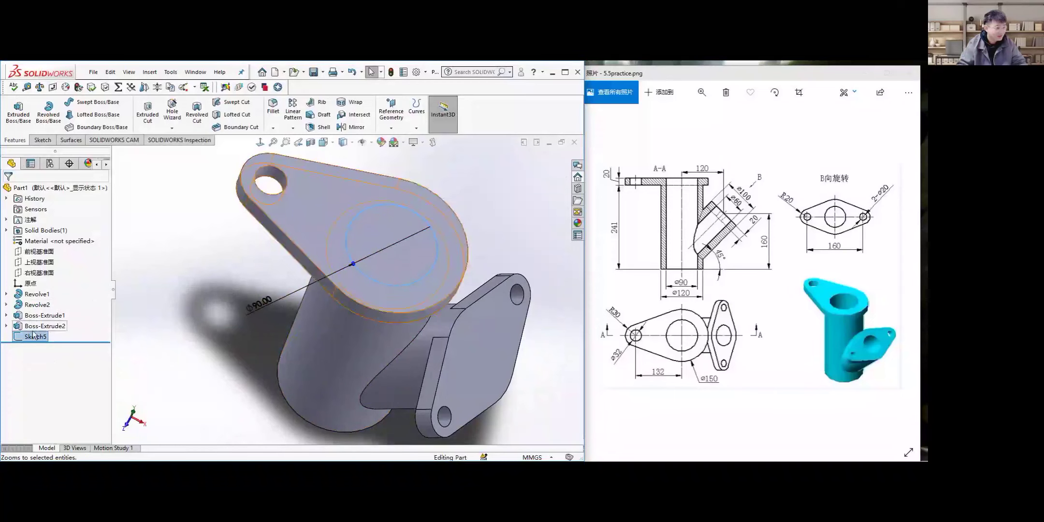
Extrude Sketch5 as a Through All boss, creating Boss-Extrude4
{"action": "left_click", "coordinate": [19, 112]}
{"action": "middle_click_drag", "start_coordinate": [339, 304], "coordinate": [312, 324]}
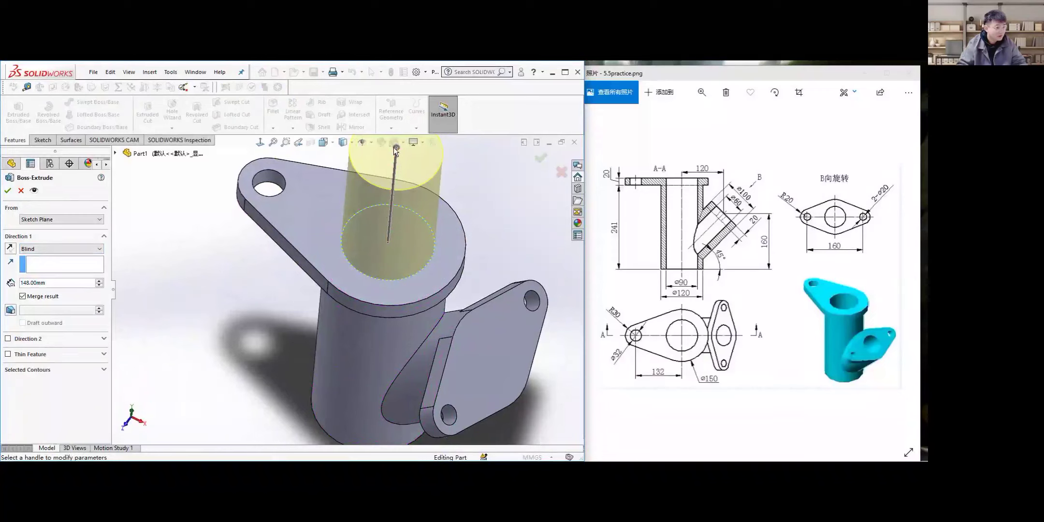
{"action": "scroll", "coordinate": [352, 251], "scroll_direction": "up", "scroll_amount": 3}
{"action": "left_click_drag", "start_coordinate": [374, 220], "coordinate": [357, 369]}
{"action": "left_click", "coordinate": [46, 249]}
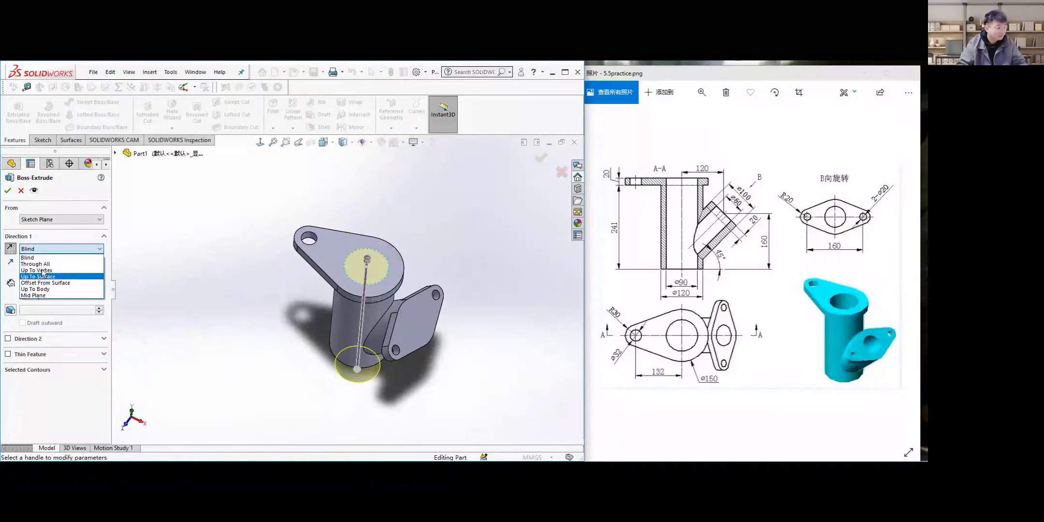
{"action": "left_click", "coordinate": [49, 265]}
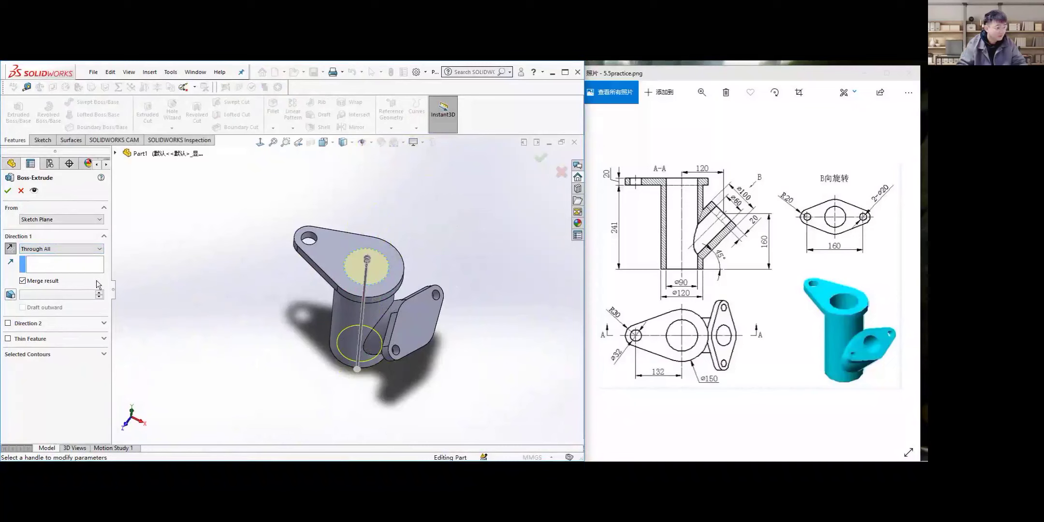
{"action": "left_click", "coordinate": [8, 190]}
{"action": "mouse_move", "coordinate": [396, 212]}
{"action": "middle_mouse_down"}
{"action": "mouse_move", "coordinate": [419, 196]}
{"action": "mouse_move", "coordinate": [343, 299]}
{"action": "mouse_move", "coordinate": [333, 270]}
{"action": "middle_mouse_up"}
{"action": "scroll", "coordinate": [343, 290], "scroll_direction": "down", "scroll_amount": 5}
Edit Boss-Extrude4 and turn off merging with the existing body
{"action": "left_click", "coordinate": [6, 336]}
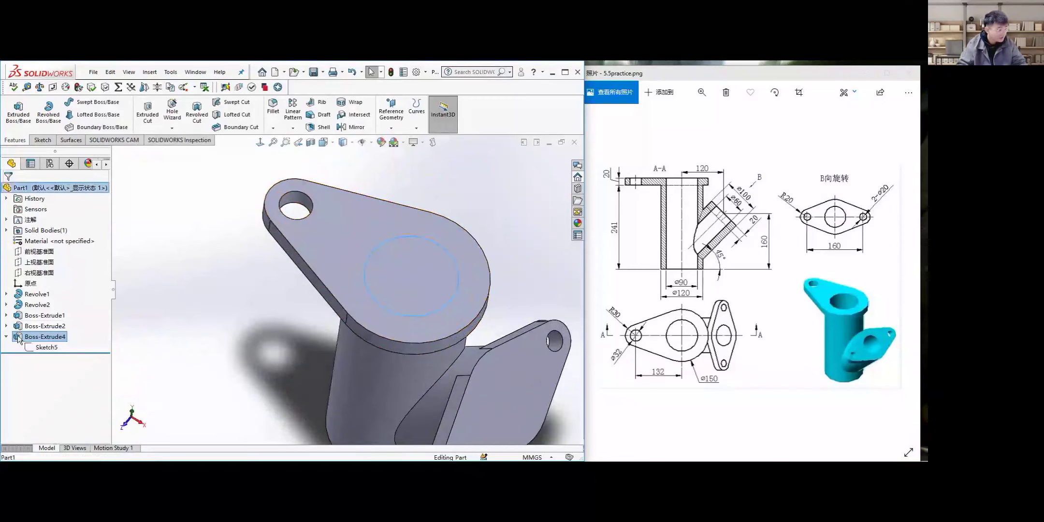
{"action": "right_click", "coordinate": [43, 336]}
{"action": "left_click", "coordinate": [33, 312]}
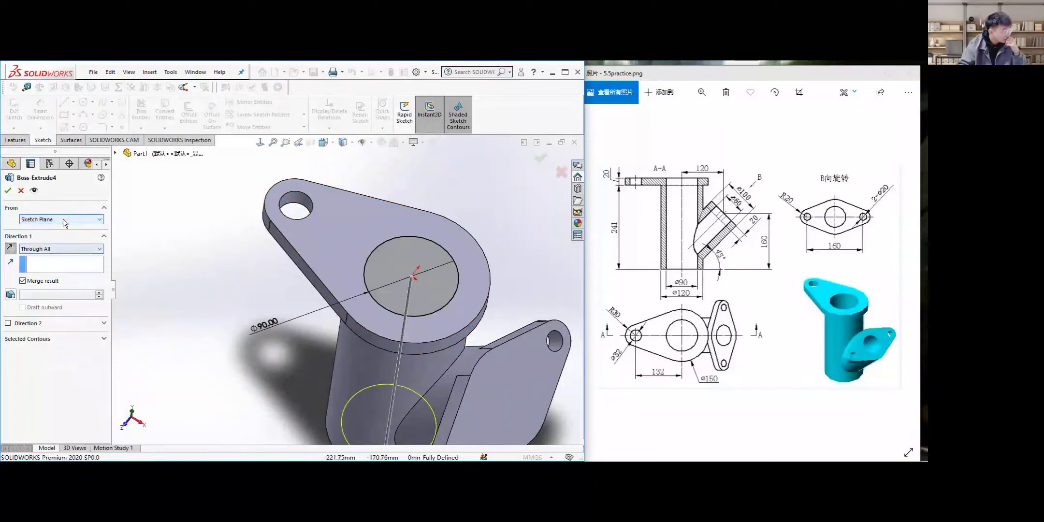
{"action": "left_click", "coordinate": [23, 280]}
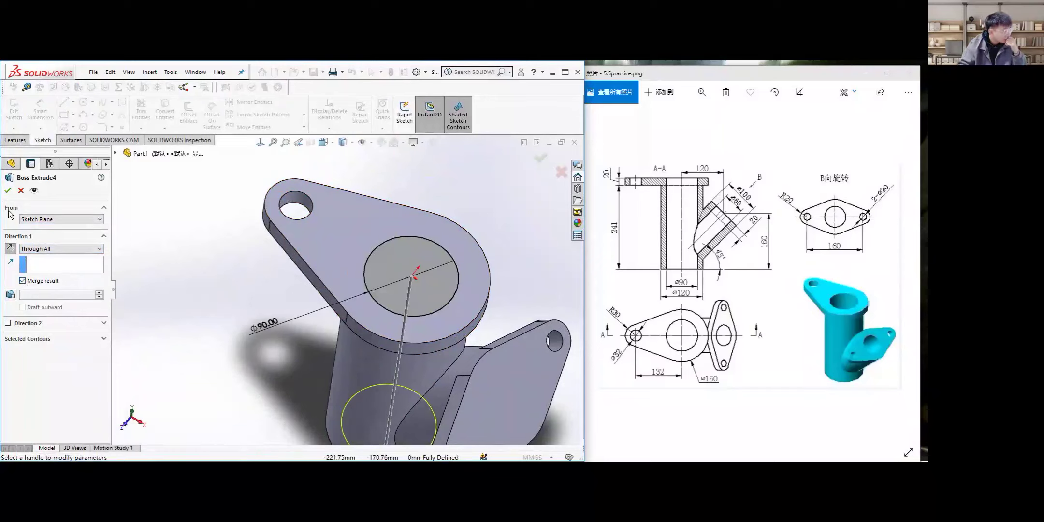
{"action": "left_click", "coordinate": [6, 191]}
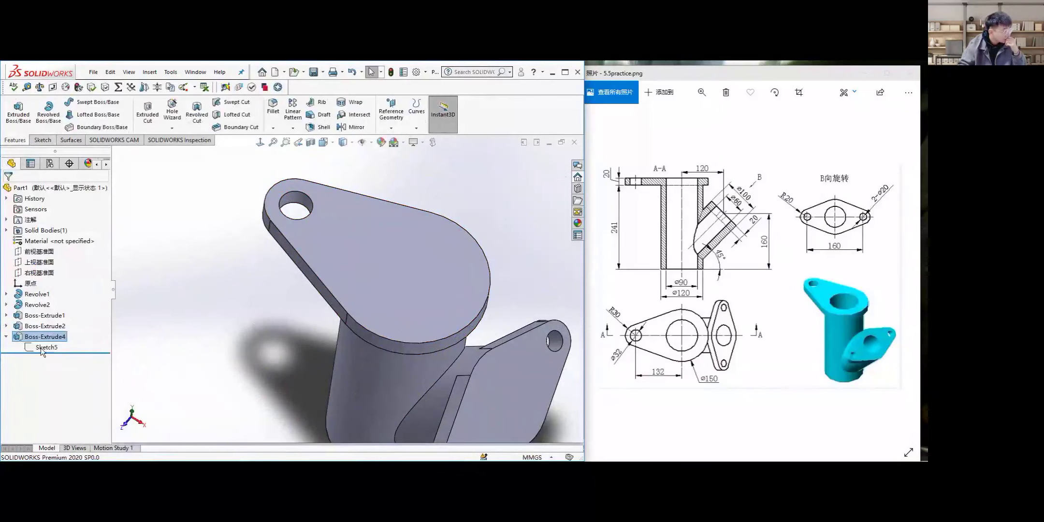
Delete Boss-Extrude4 and Sketch5, then view the top flange face Normal To
{"action": "left_click", "coordinate": [30, 335]}
{"action": "right_click", "coordinate": [31, 337]}
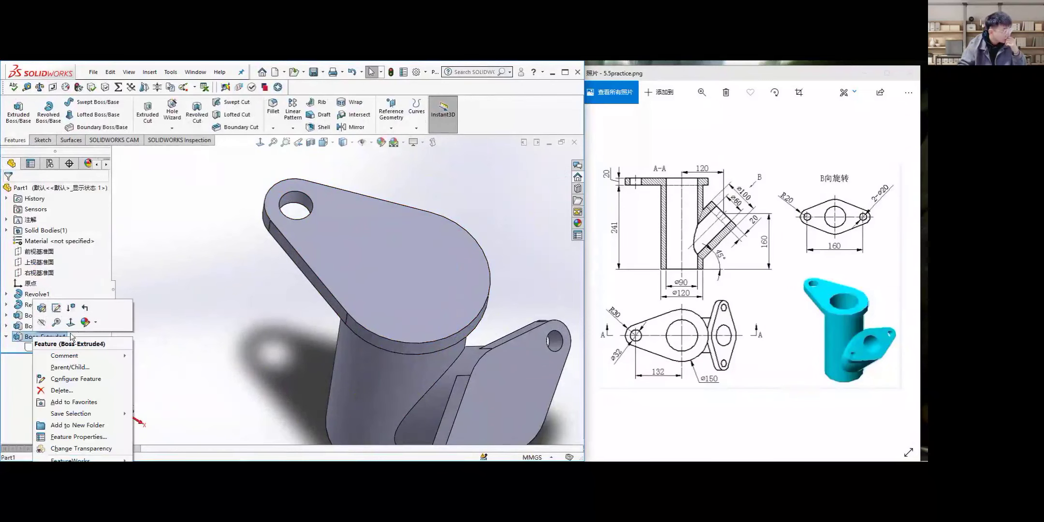
{"action": "left_click", "coordinate": [49, 390]}
{"action": "key", "text": "Return"}
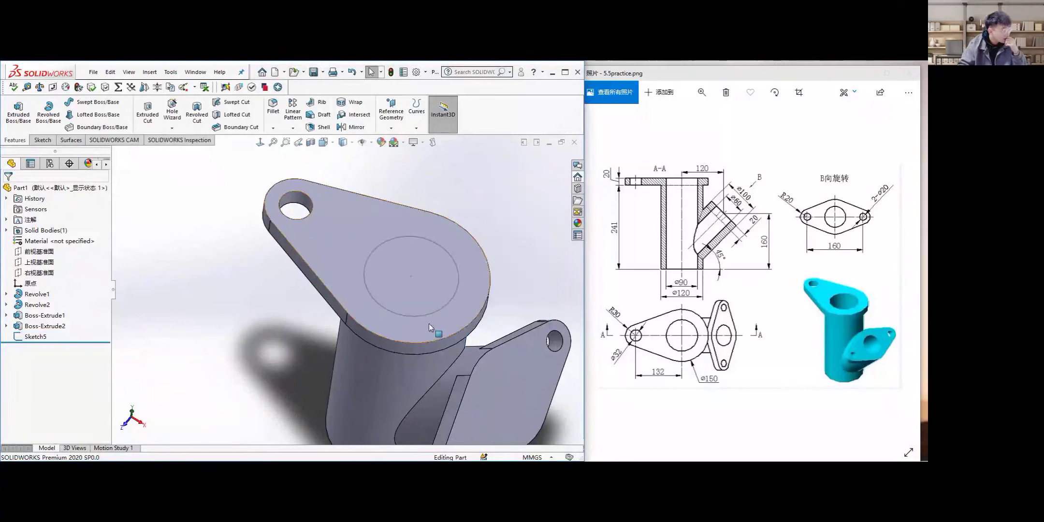
{"action": "right_click", "coordinate": [33, 337]}
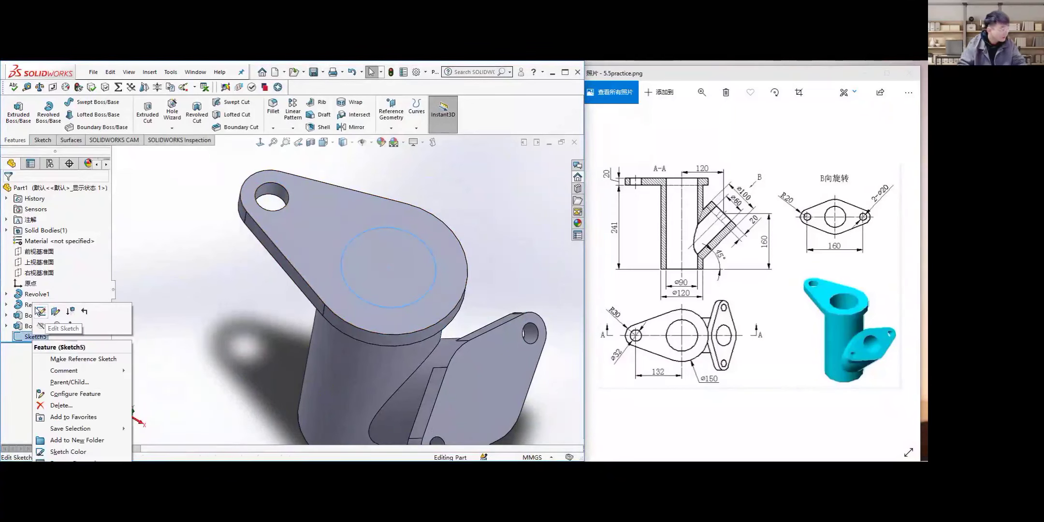
{"action": "left_click", "coordinate": [61, 405]}
{"action": "left_click", "coordinate": [527, 273]}
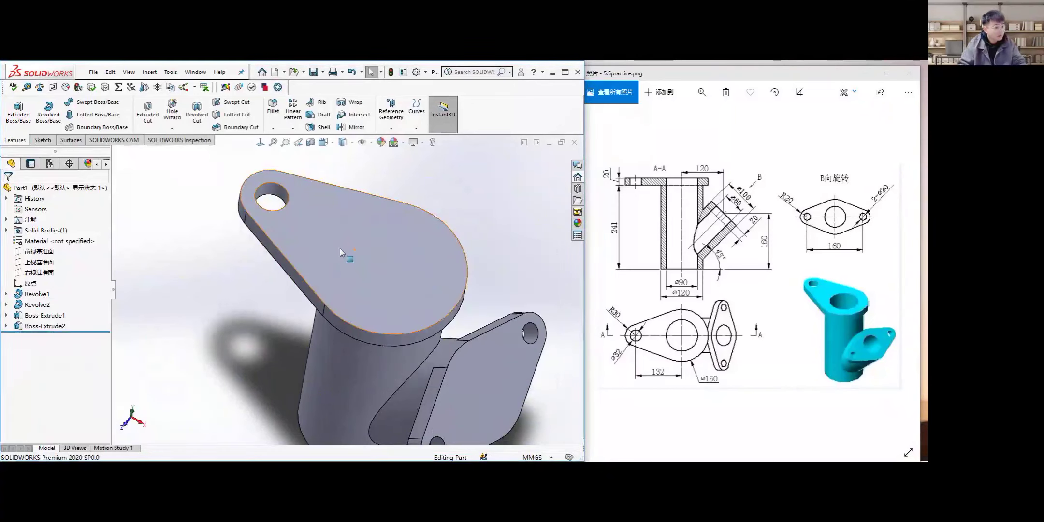
{"action": "left_click", "coordinate": [340, 249]}
{"action": "left_click", "coordinate": [425, 218]}
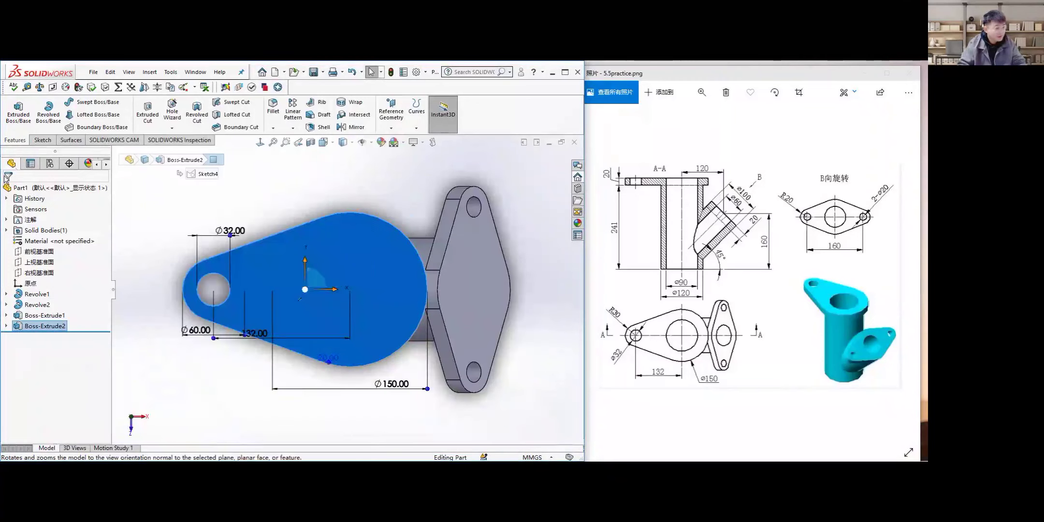
Draw a circle centred at the origin of the top flange face
{"action": "left_click", "coordinate": [42, 139]}
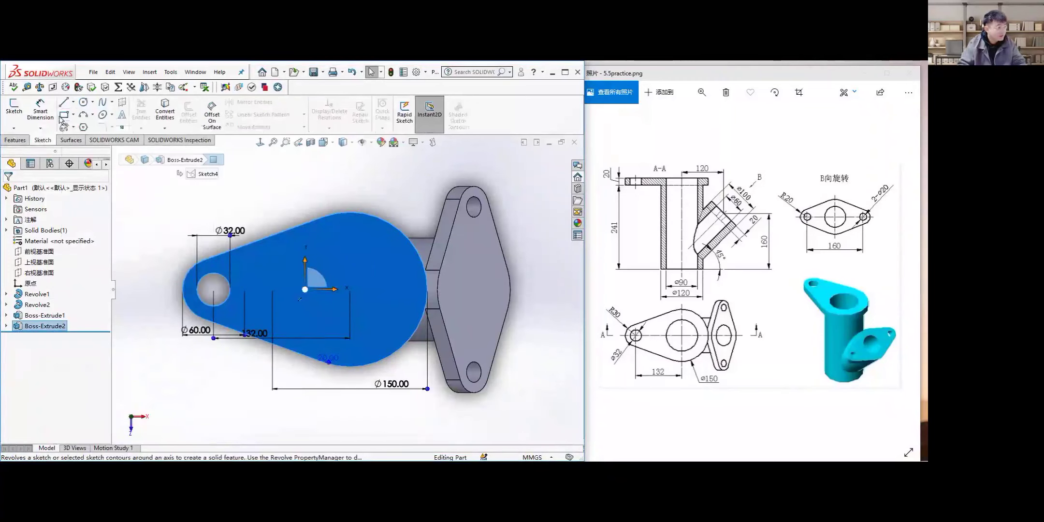
{"action": "left_click", "coordinate": [83, 102]}
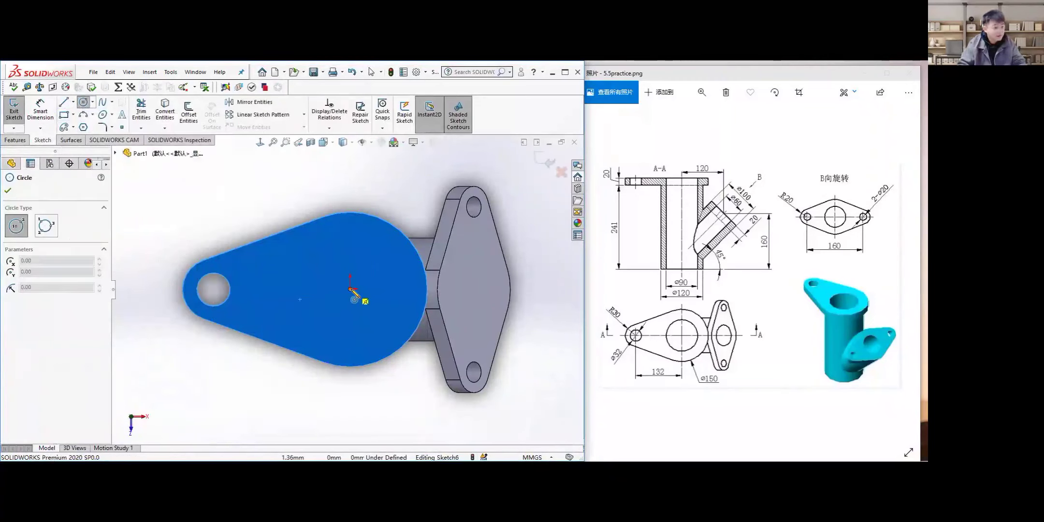
{"action": "left_click", "coordinate": [350, 289]}
{"action": "left_click", "coordinate": [385, 246]}
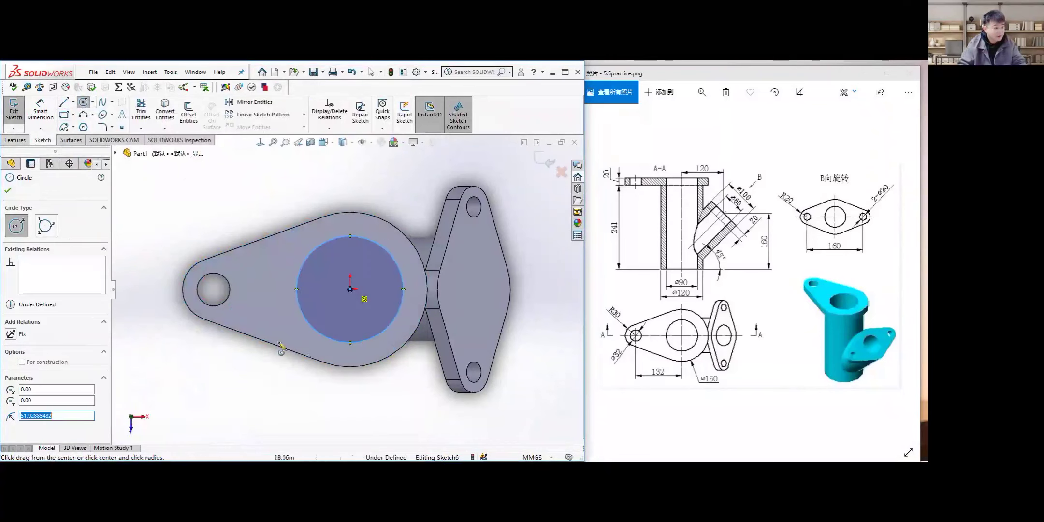
{"action": "key", "text": "Escape"}
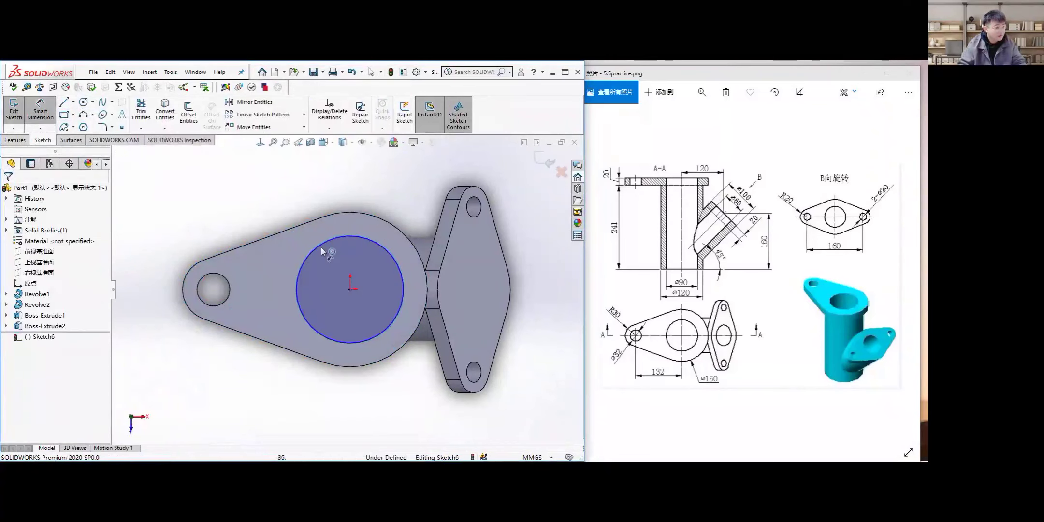
Dimension the circle to Ø90 and exit Sketch6
{"action": "left_click", "coordinate": [320, 244]}
{"action": "left_click", "coordinate": [310, 186]}
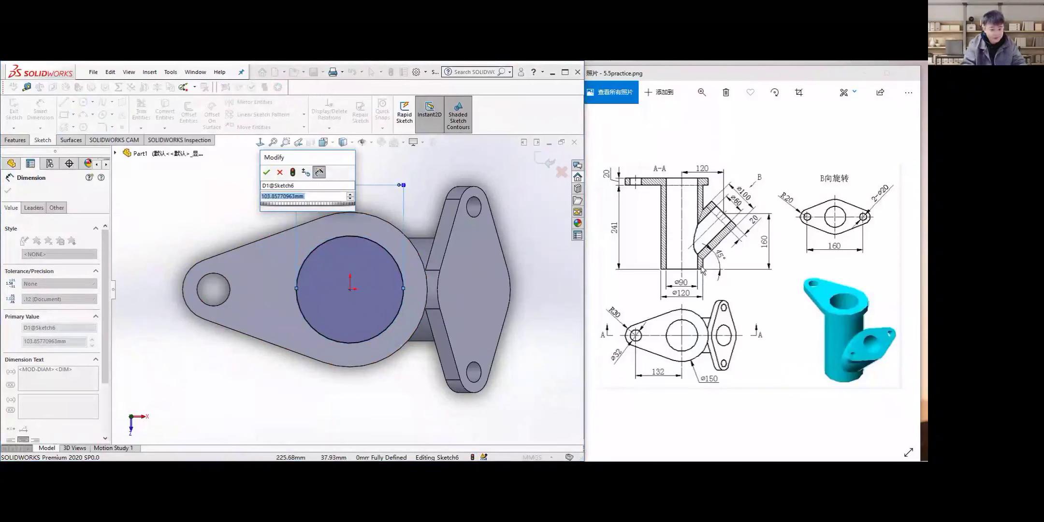
{"action": "type", "text": "90"}
{"action": "key", "text": "Return"}
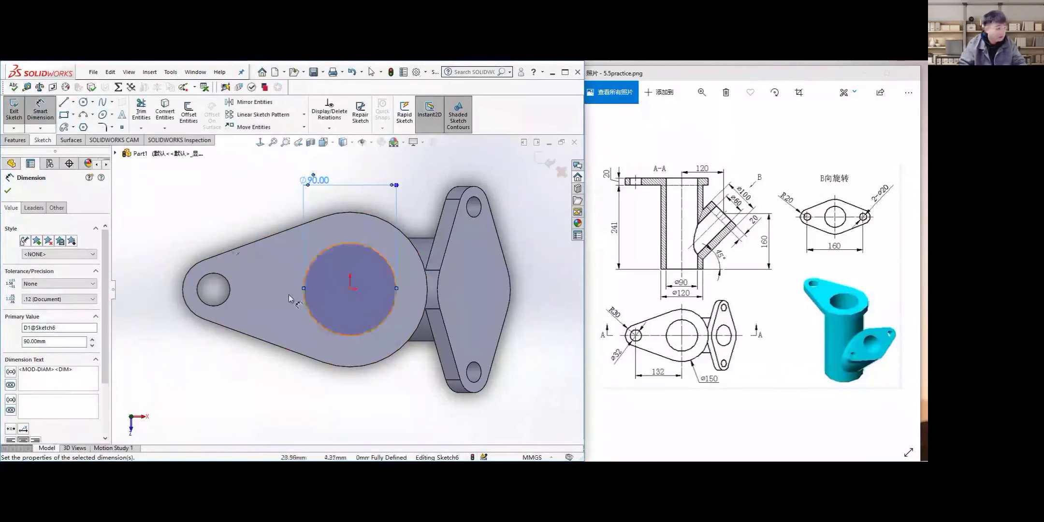
{"action": "left_click", "coordinate": [7, 193]}
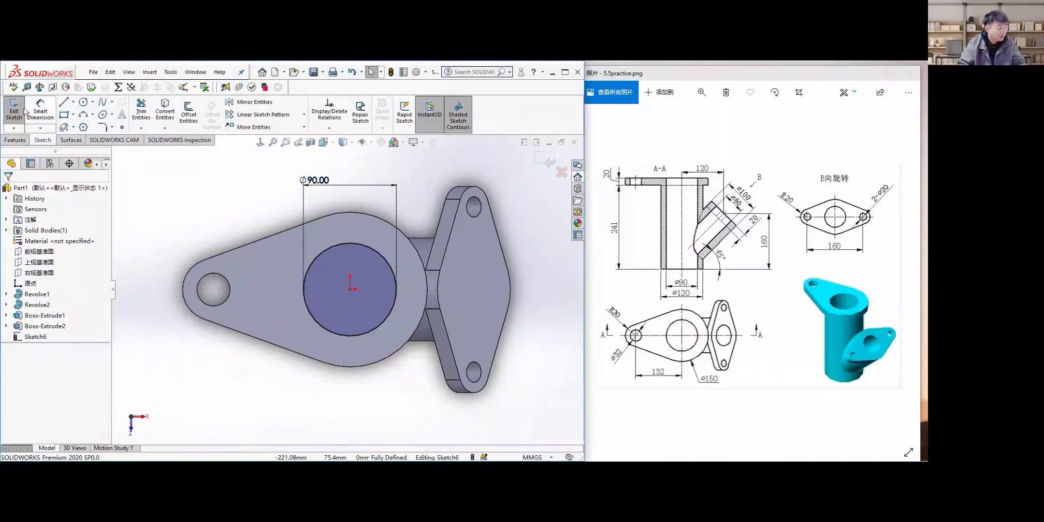
{"action": "left_click", "coordinate": [14, 110]}
{"action": "left_click", "coordinate": [35, 337]}
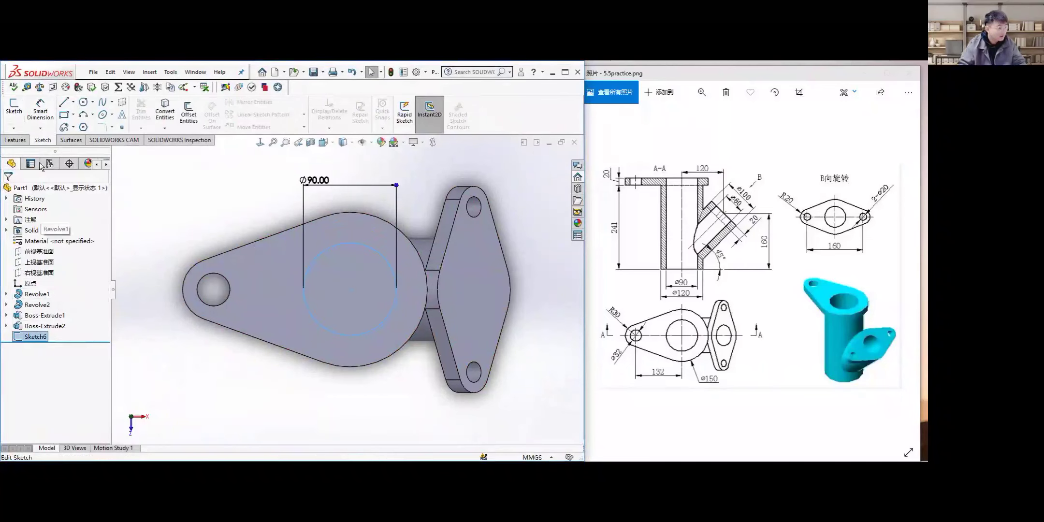
{"action": "left_click", "coordinate": [15, 140]}
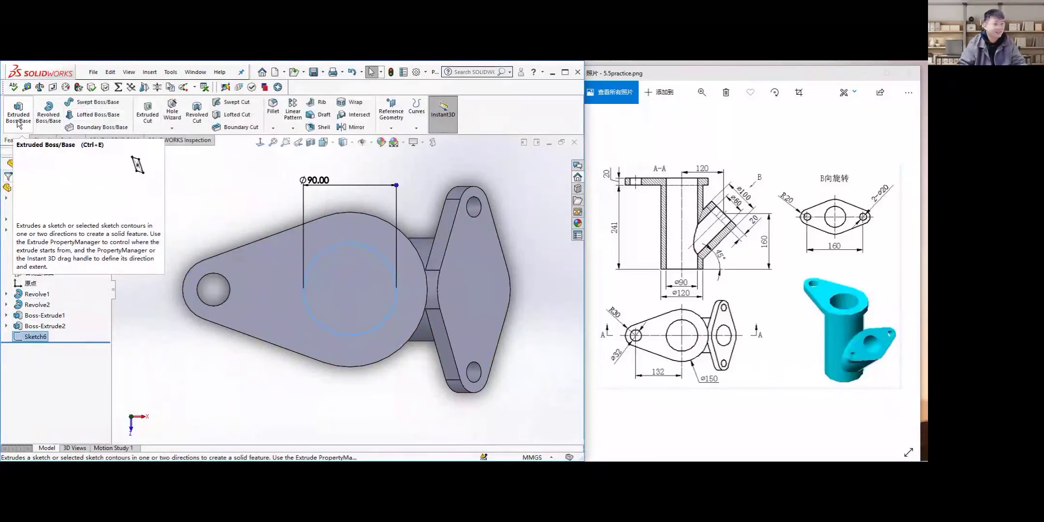
Extruded-cut Sketch6's Ø90 circle Through All to hollow the main pipe
{"action": "left_click", "coordinate": [150, 114]}
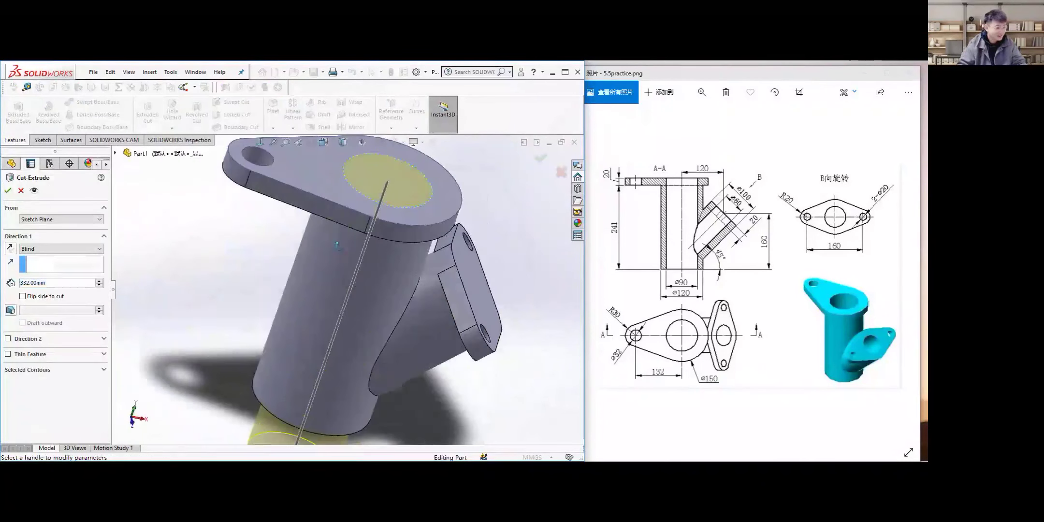
{"action": "left_click", "coordinate": [61, 248]}
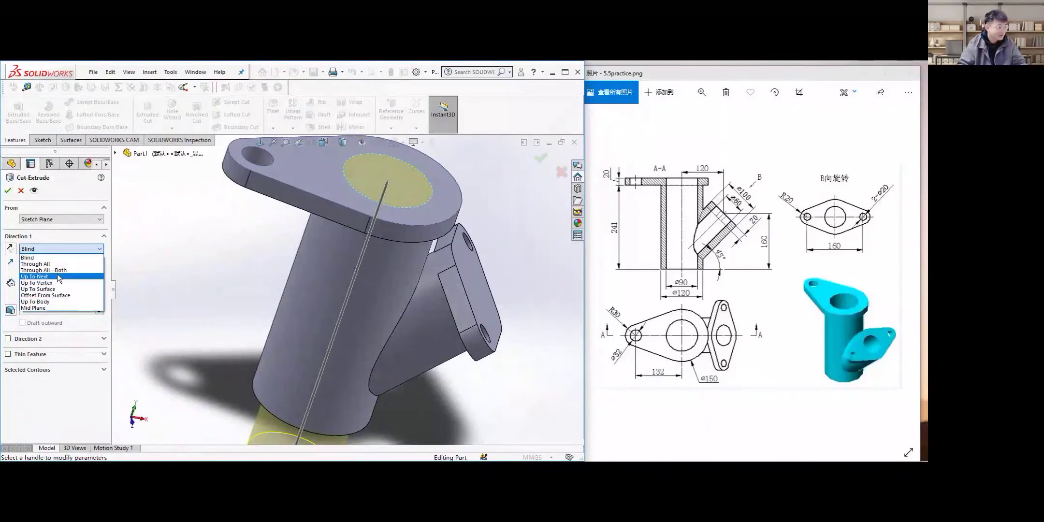
{"action": "left_click", "coordinate": [35, 264]}
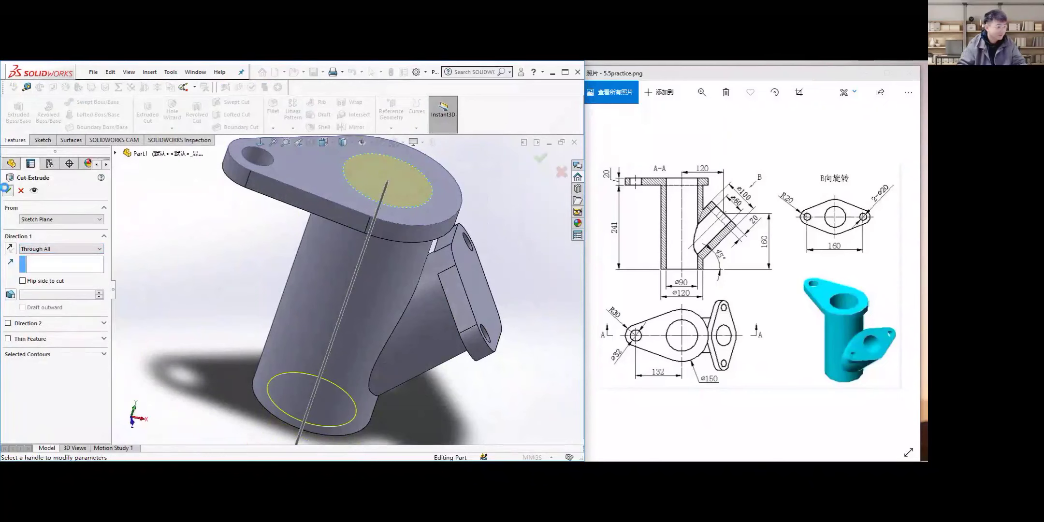
{"action": "left_click", "coordinate": [7, 190]}
{"action": "scroll", "coordinate": [320, 312], "scroll_direction": "up", "scroll_amount": 3}
{"action": "middle_click_drag", "start_coordinate": [320, 312], "coordinate": [419, 320]}
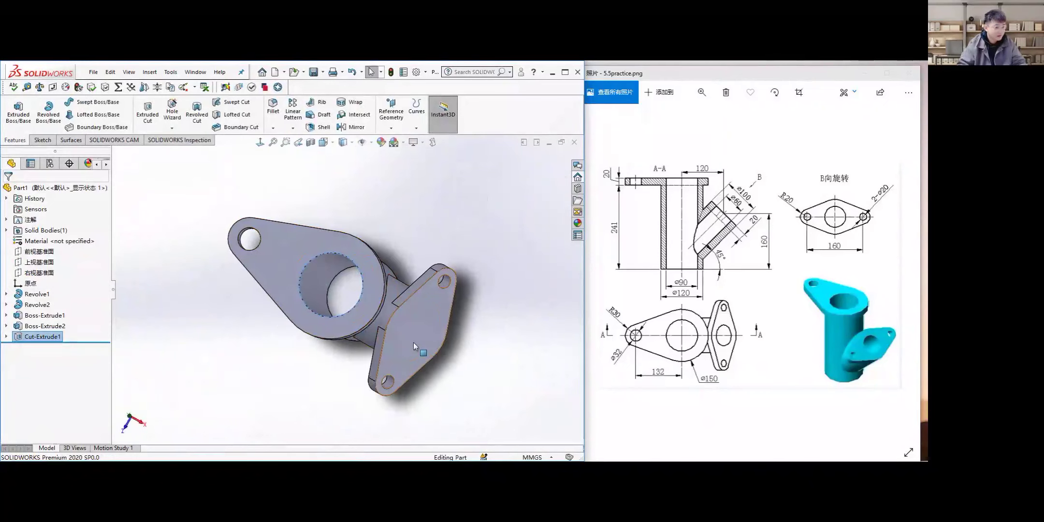
{"action": "left_click", "coordinate": [414, 342]}
View the side flange face Normal To and begin a sketch on it
{"action": "left_click", "coordinate": [263, 144]}
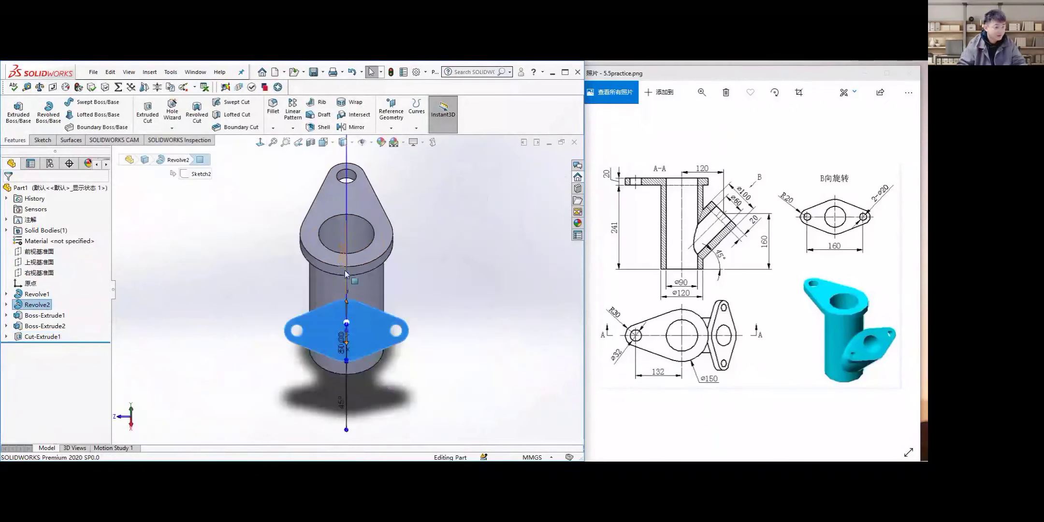
{"action": "scroll", "coordinate": [346, 274], "scroll_direction": "down", "scroll_amount": 5}
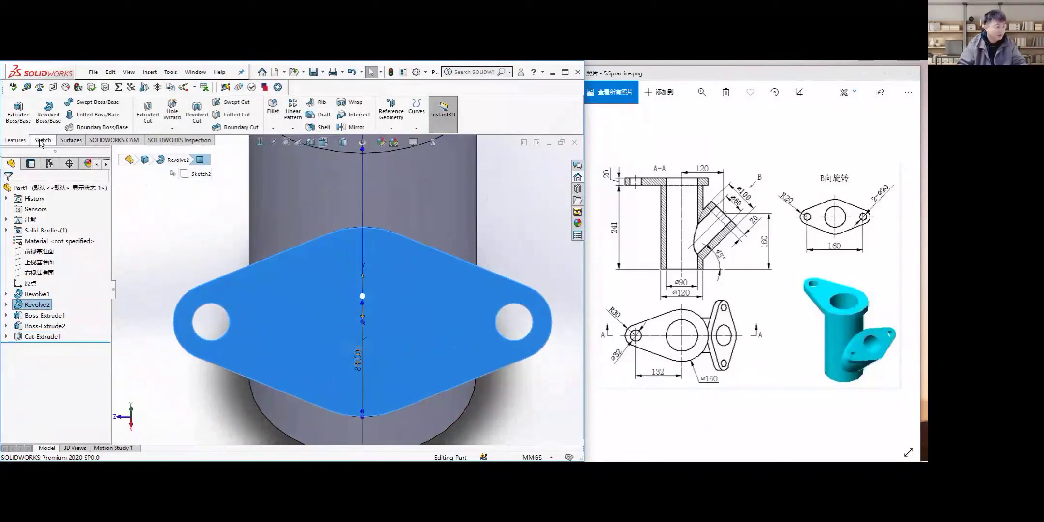
{"action": "left_click", "coordinate": [43, 139]}
{"action": "left_click", "coordinate": [83, 102]}
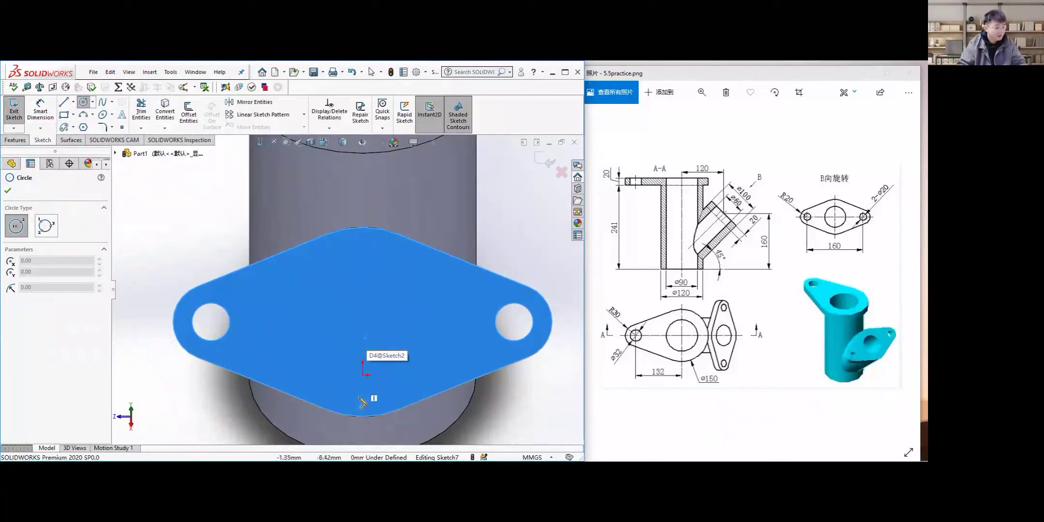
{"action": "scroll", "coordinate": [366, 370], "scroll_direction": "down", "scroll_amount": 3}
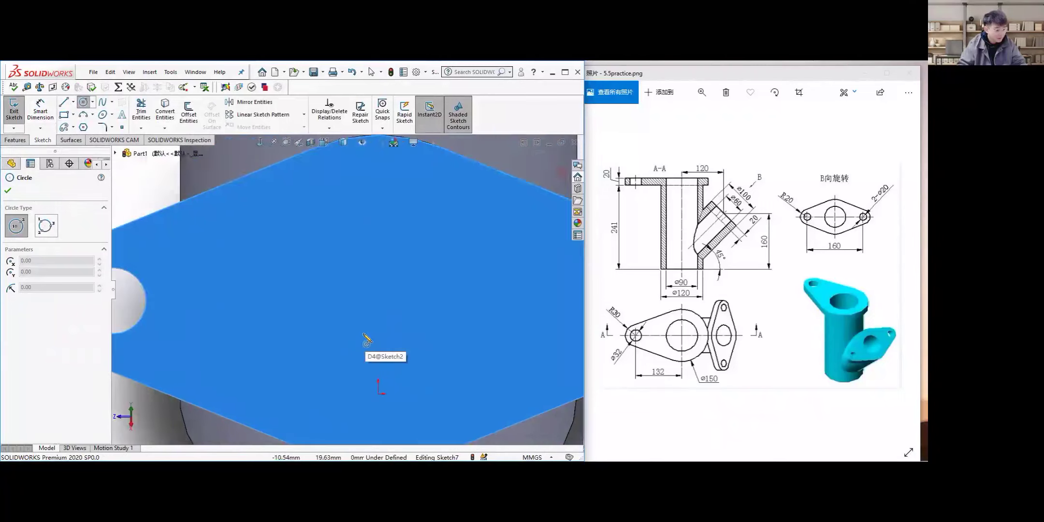
{"action": "scroll", "coordinate": [399, 295], "scroll_direction": "up", "scroll_amount": 5}
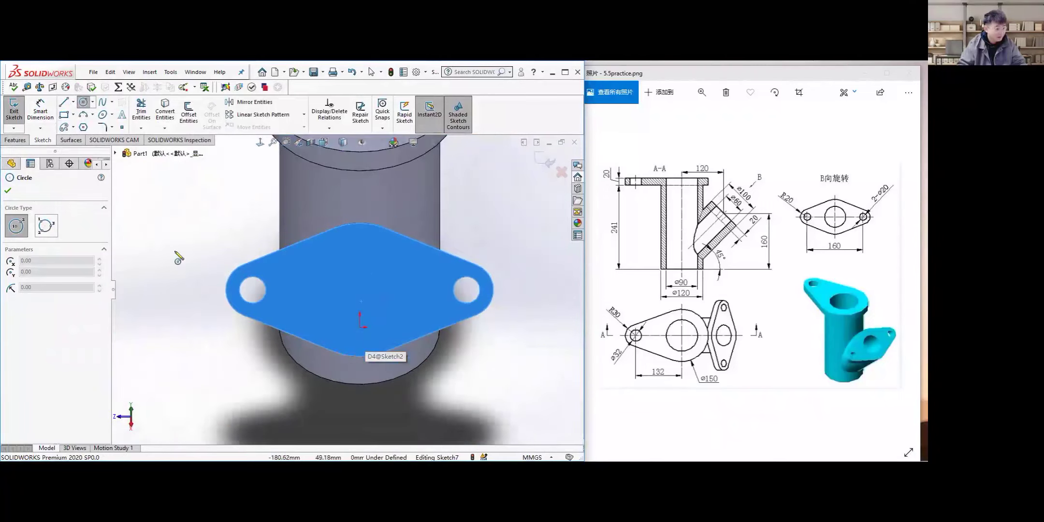
{"action": "key", "text": "Escape"}
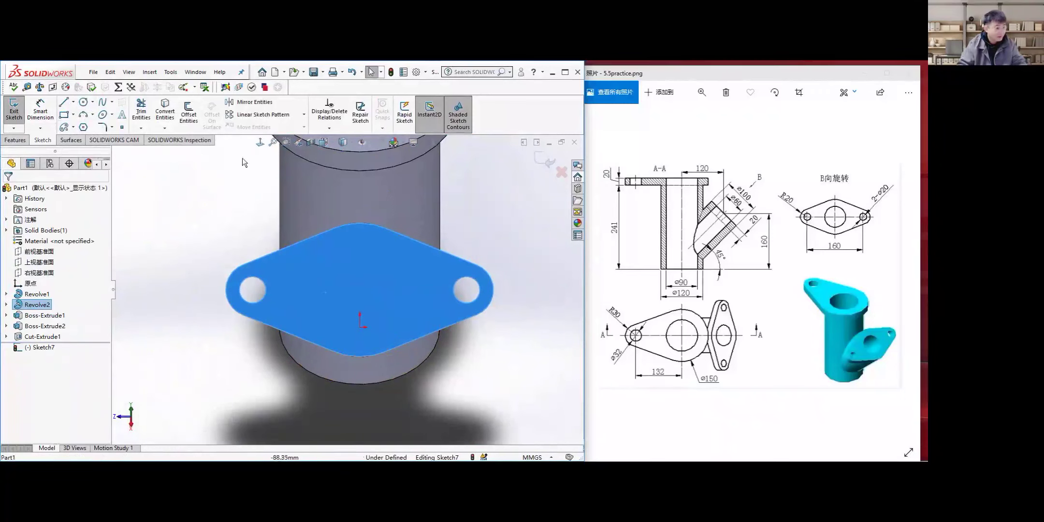
{"action": "mouse_move", "coordinate": [315, 340]}
{"action": "middle_mouse_down"}
{"action": "mouse_move", "coordinate": [349, 325]}
{"action": "mouse_move", "coordinate": [220, 304]}
{"action": "mouse_move", "coordinate": [212, 279]}
{"action": "middle_mouse_up"}
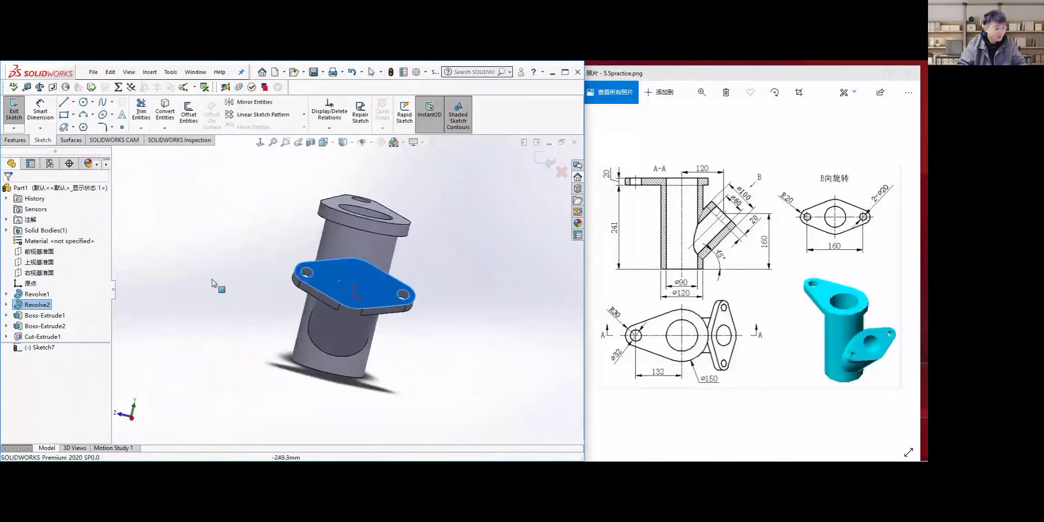
{"action": "left_click", "coordinate": [261, 143]}
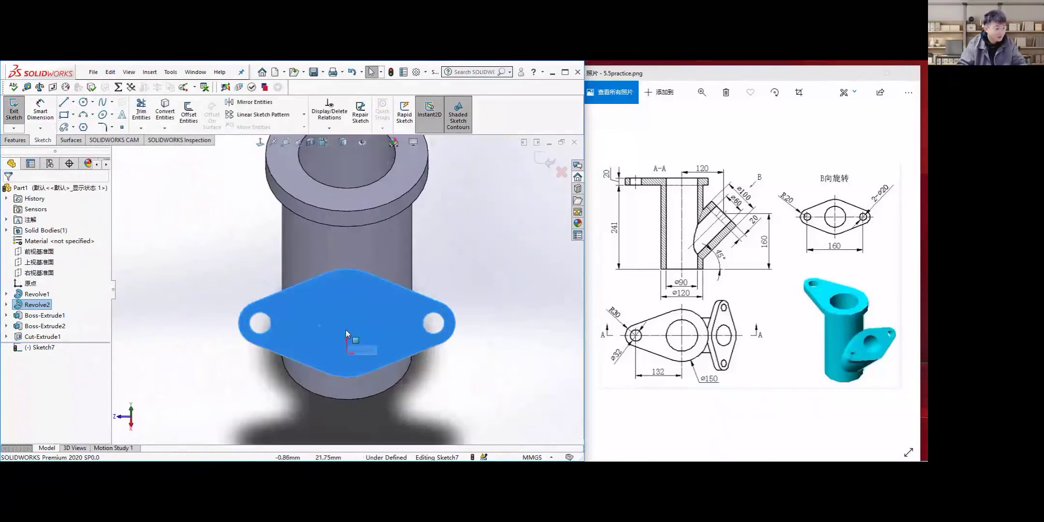
Draw a trial centre-point circle on the side flange face
{"action": "left_click", "coordinate": [91, 102]}
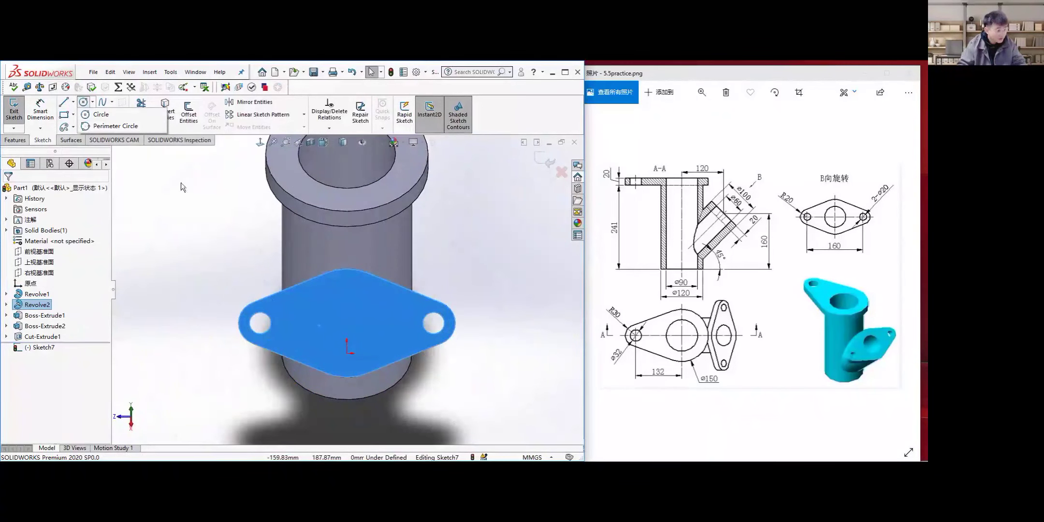
{"action": "left_click", "coordinate": [101, 115]}
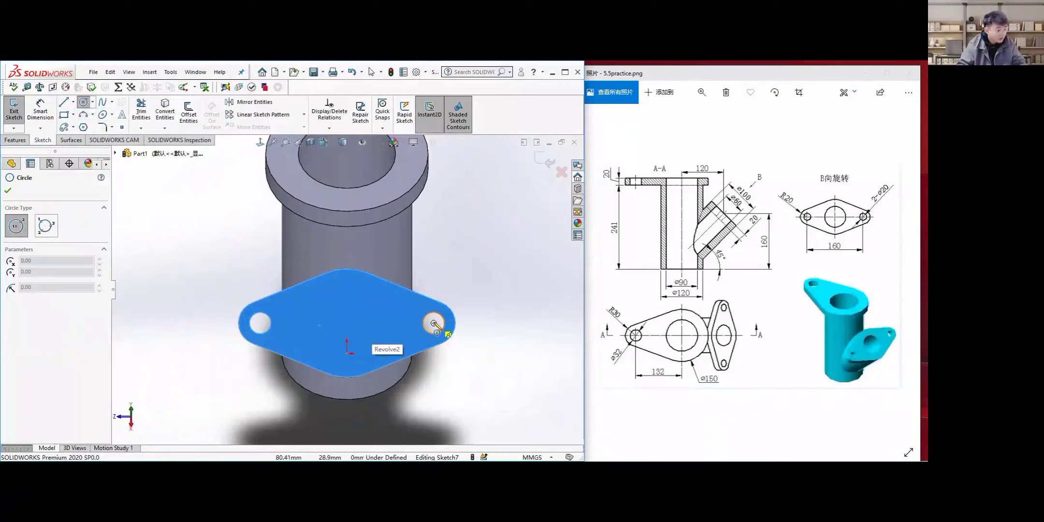
{"action": "scroll", "coordinate": [411, 325], "scroll_direction": "down", "scroll_amount": 3}
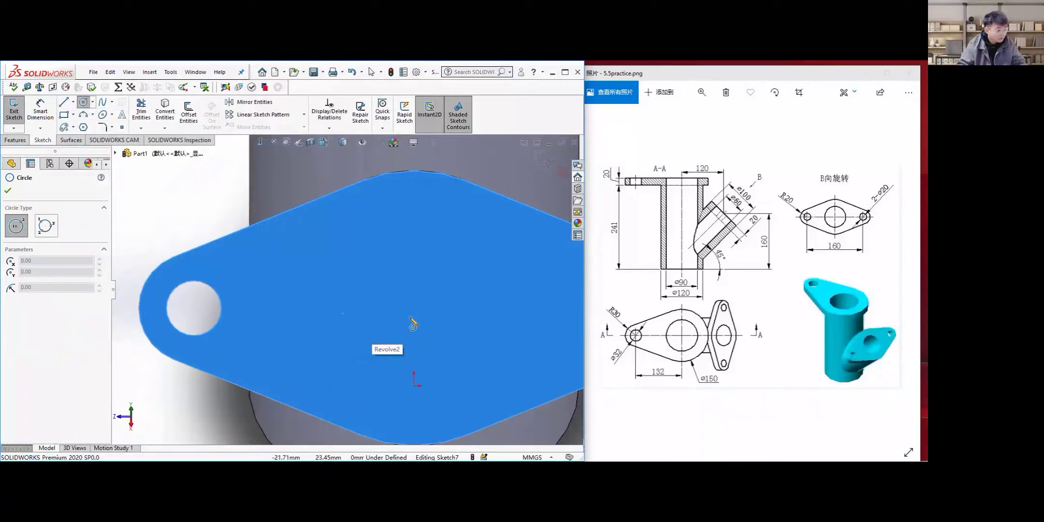
{"action": "scroll", "coordinate": [376, 324], "scroll_direction": "up", "scroll_amount": 2}
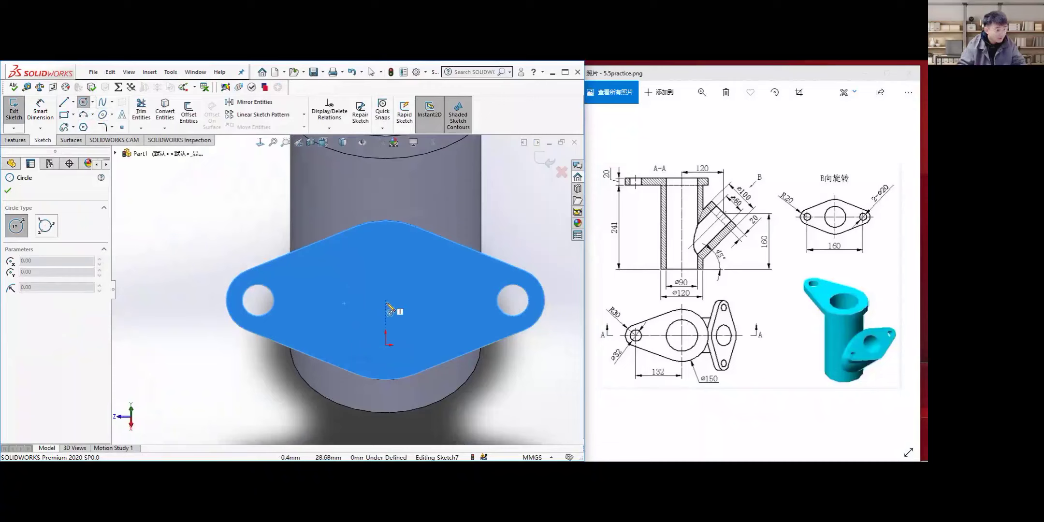
{"action": "left_click", "coordinate": [385, 303]}
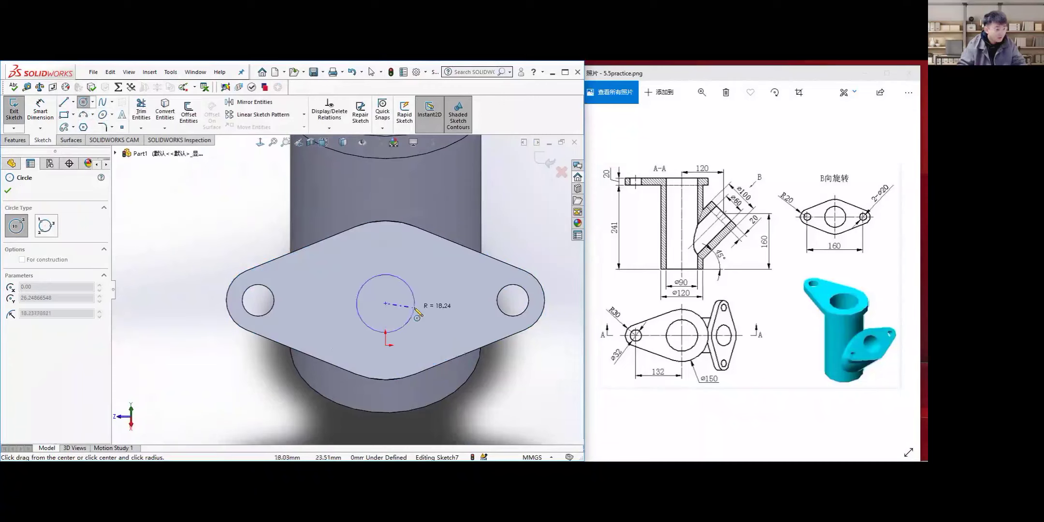
{"action": "left_click", "coordinate": [424, 312]}
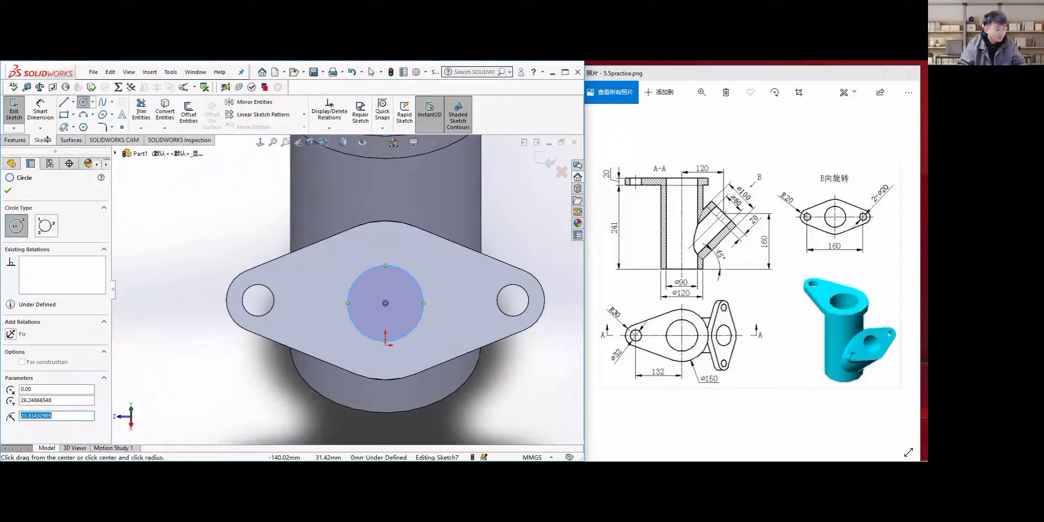
Draw a line joining the two bolt-hole centres and delete the trial circle
{"action": "left_click", "coordinate": [63, 104]}
{"action": "left_click", "coordinate": [258, 300]}
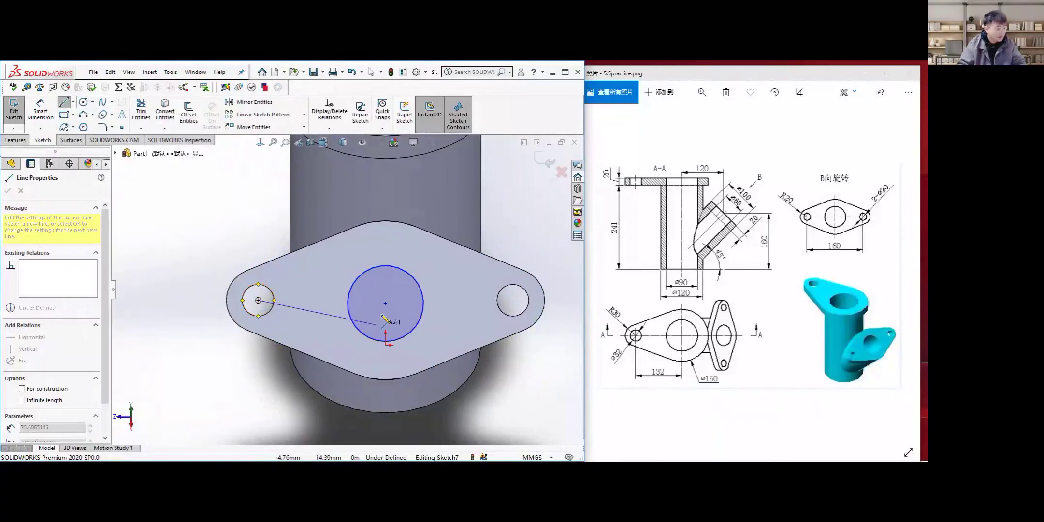
{"action": "left_click", "coordinate": [512, 300]}
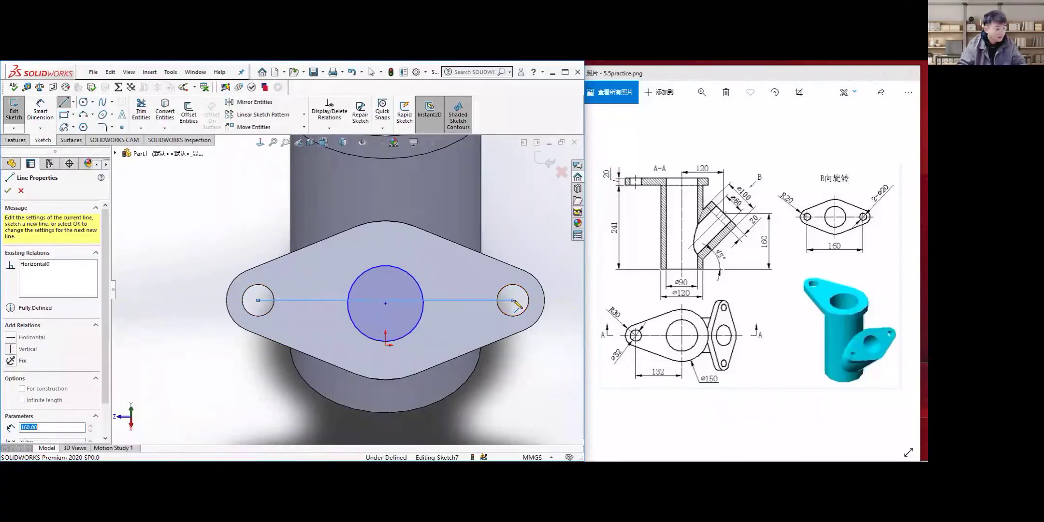
{"action": "key", "text": "Escape"}
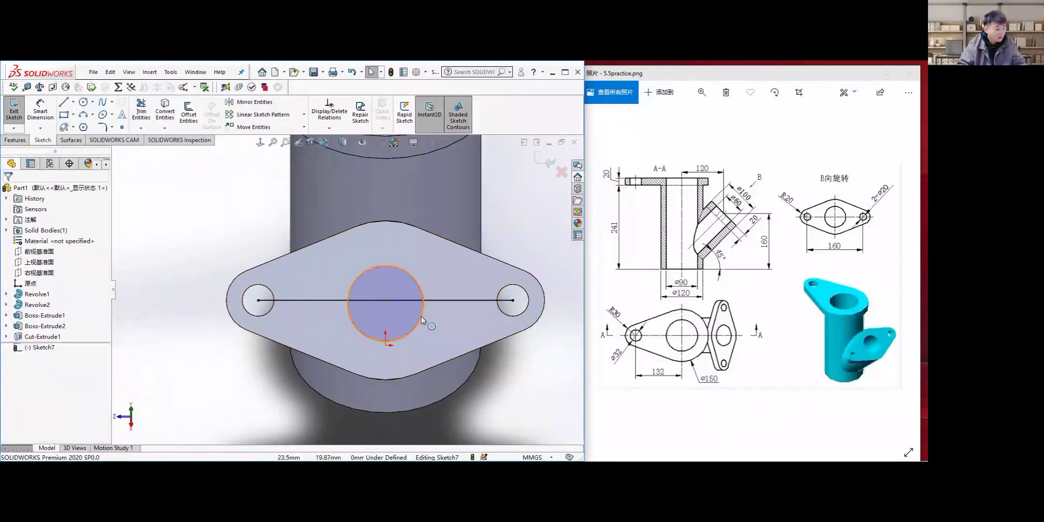
{"action": "right_click", "coordinate": [420, 317]}
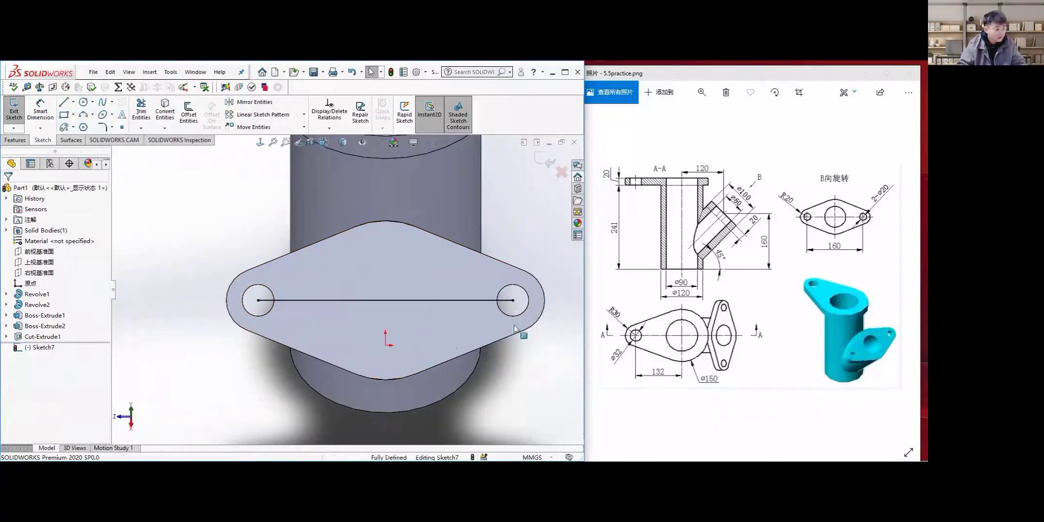
{"action": "left_click", "coordinate": [447, 455]}
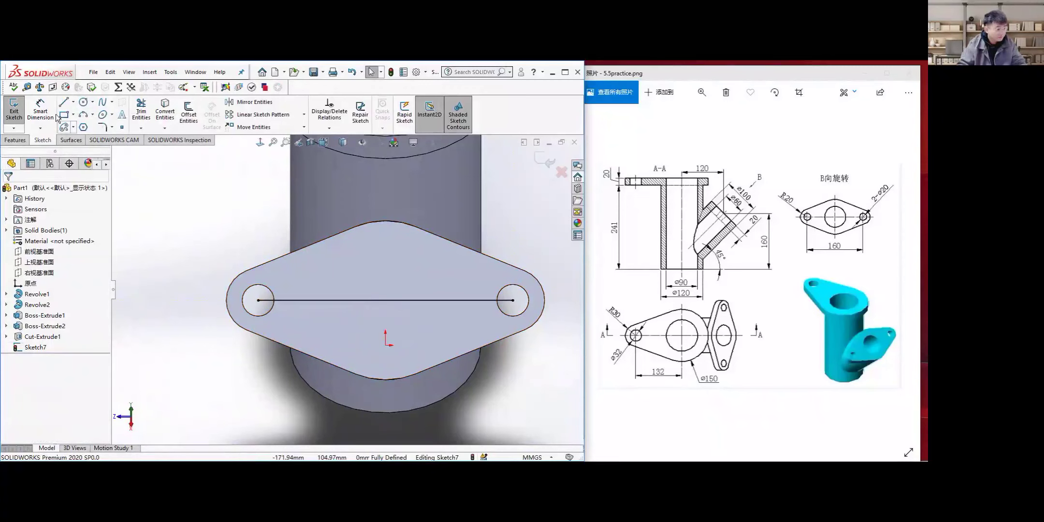
Add a vertical construction line from the midpoint of the bolt-hole line
{"action": "left_click", "coordinate": [64, 103]}
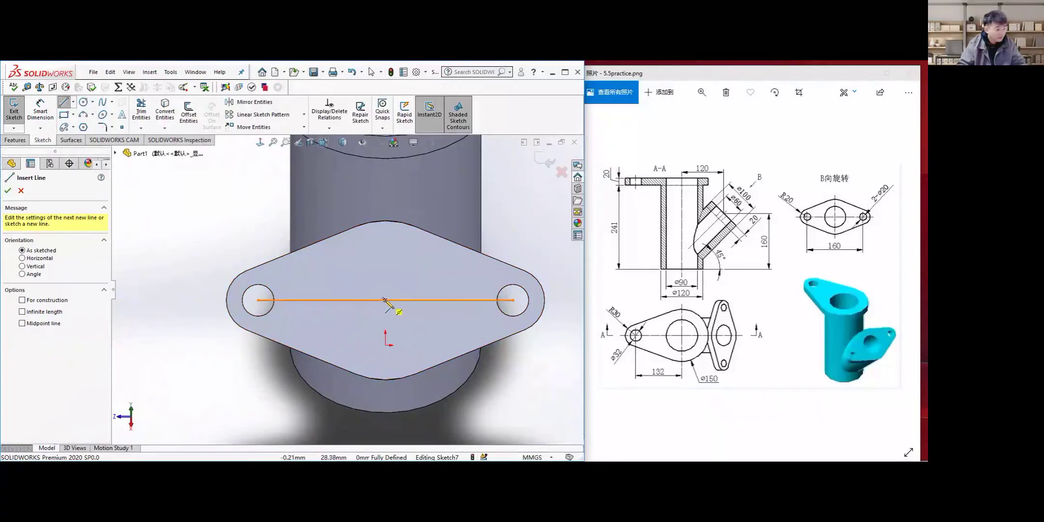
{"action": "left_click", "coordinate": [385, 300]}
{"action": "left_click", "coordinate": [385, 255]}
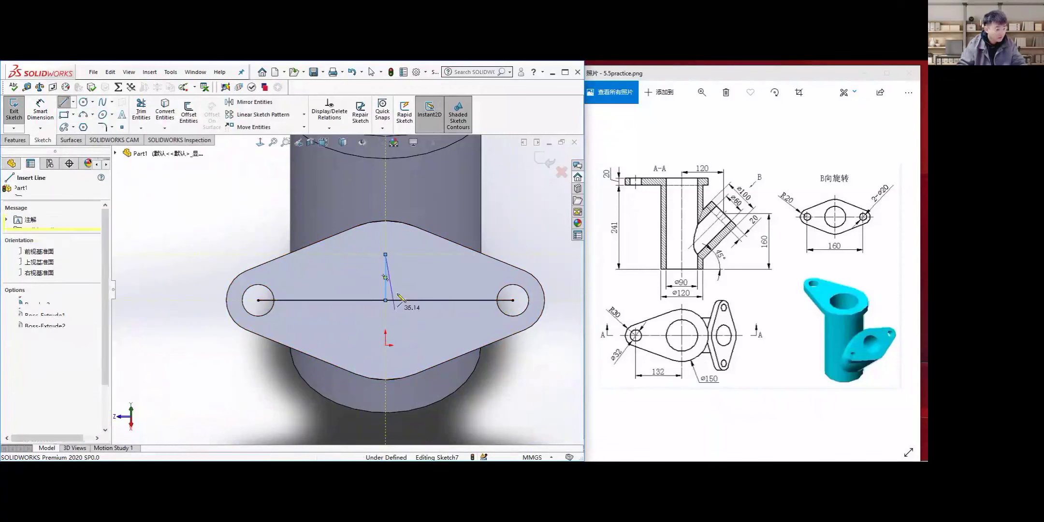
{"action": "key", "text": "Escape"}
{"action": "left_click", "coordinate": [369, 298], "text": "ctrl"}
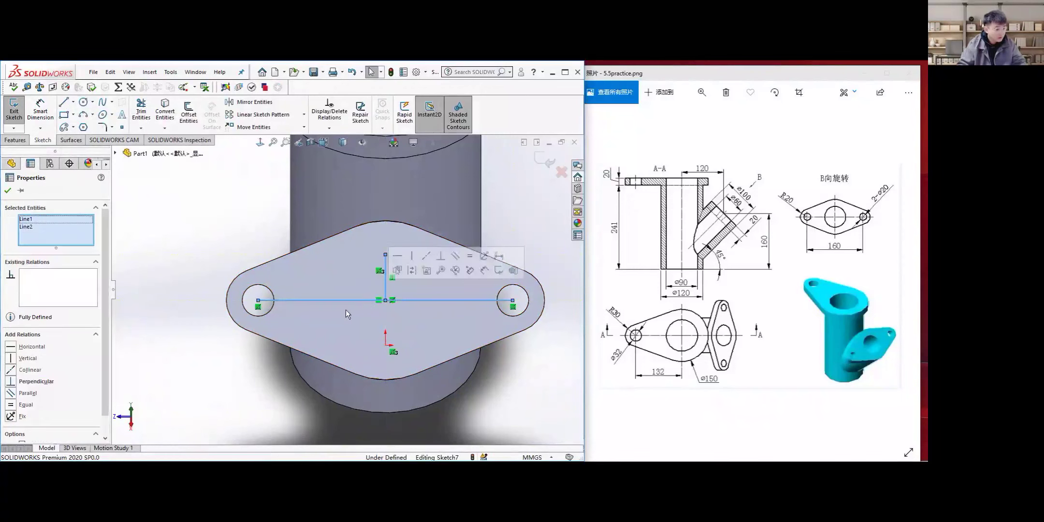
{"action": "scroll", "coordinate": [20, 308], "scroll_direction": "down", "scroll_amount": 1}
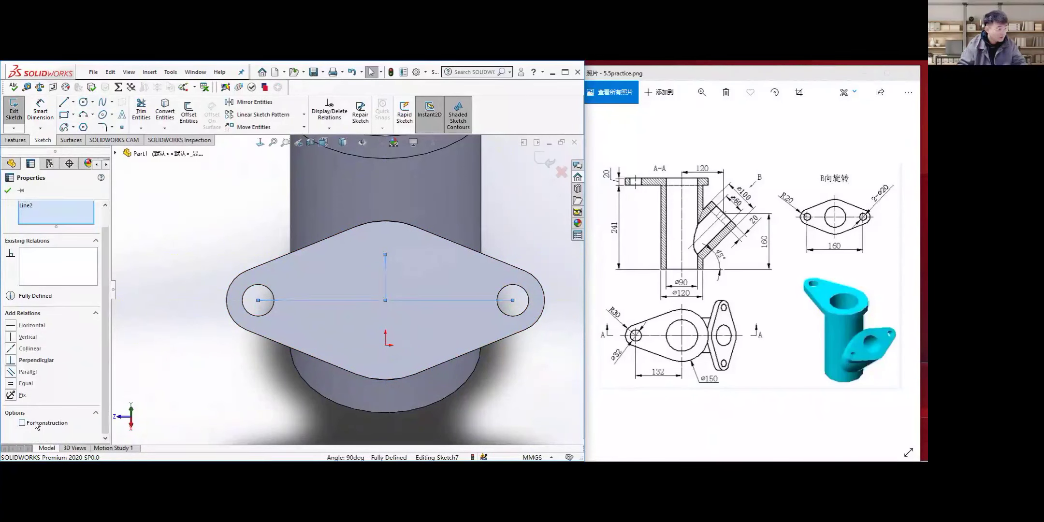
Draw a Ø60 circle centred at the midpoint and exit Sketch7
{"action": "left_click", "coordinate": [83, 103]}
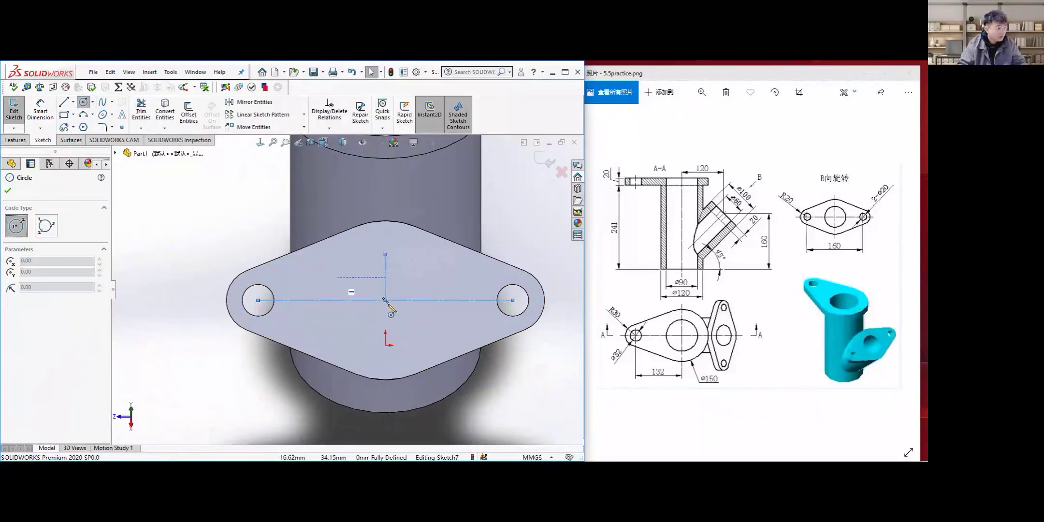
{"action": "left_click", "coordinate": [385, 300]}
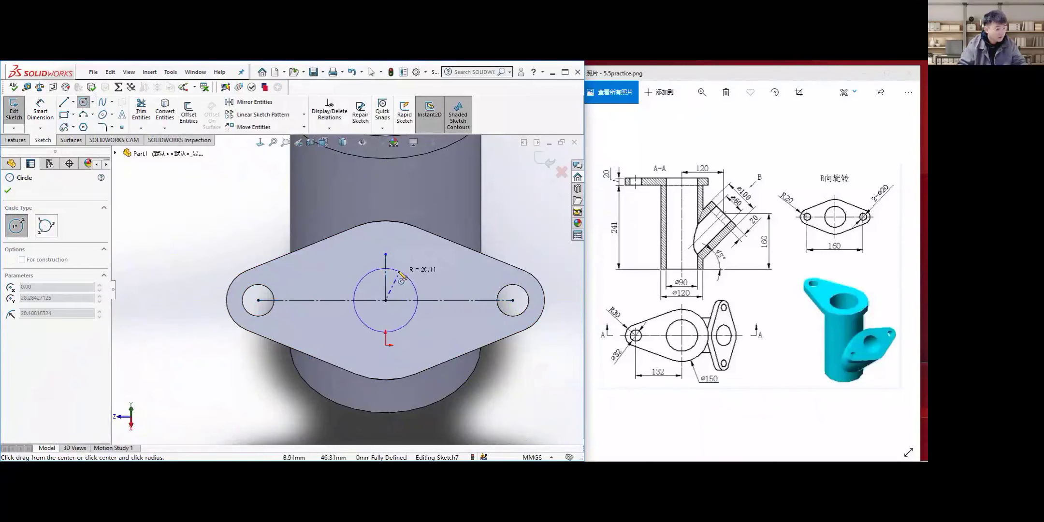
{"action": "left_click", "coordinate": [416, 270]}
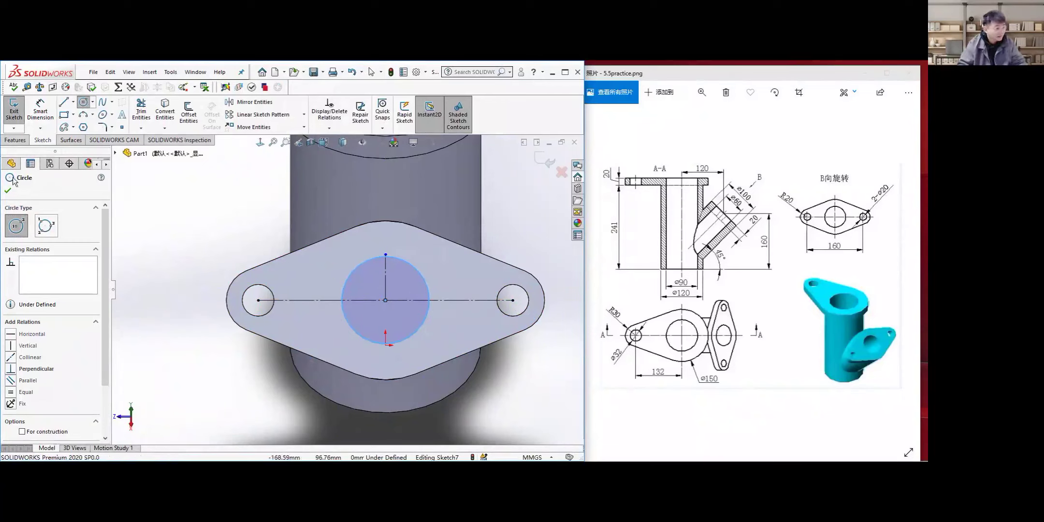
{"action": "left_click", "coordinate": [40, 111]}
{"action": "left_click", "coordinate": [352, 269]}
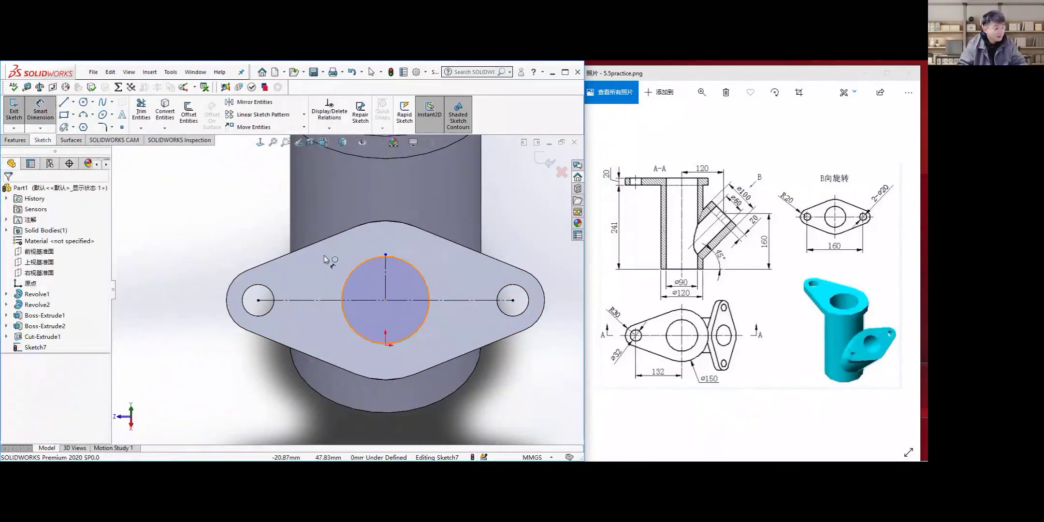
{"action": "left_click", "coordinate": [334, 277]}
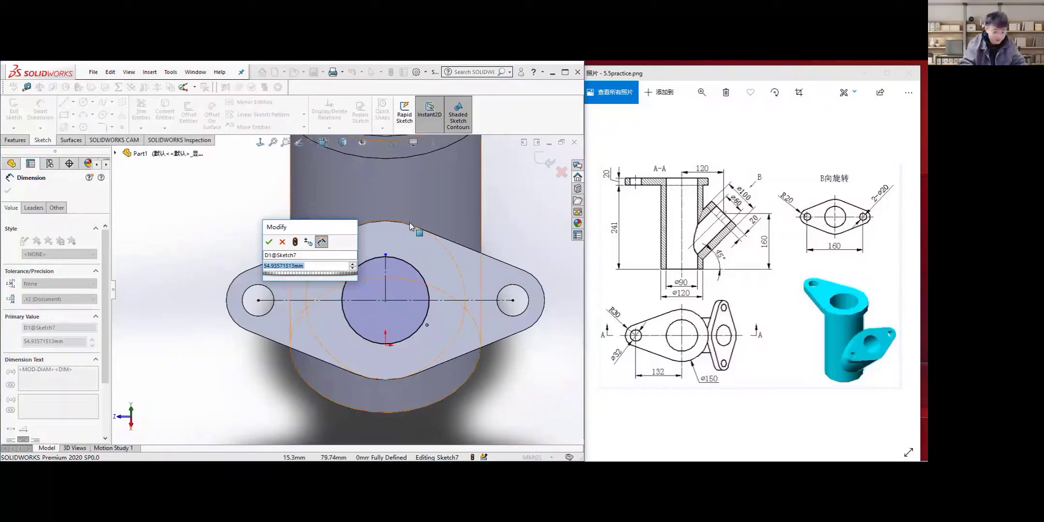
{"action": "key", "text": "Return"}
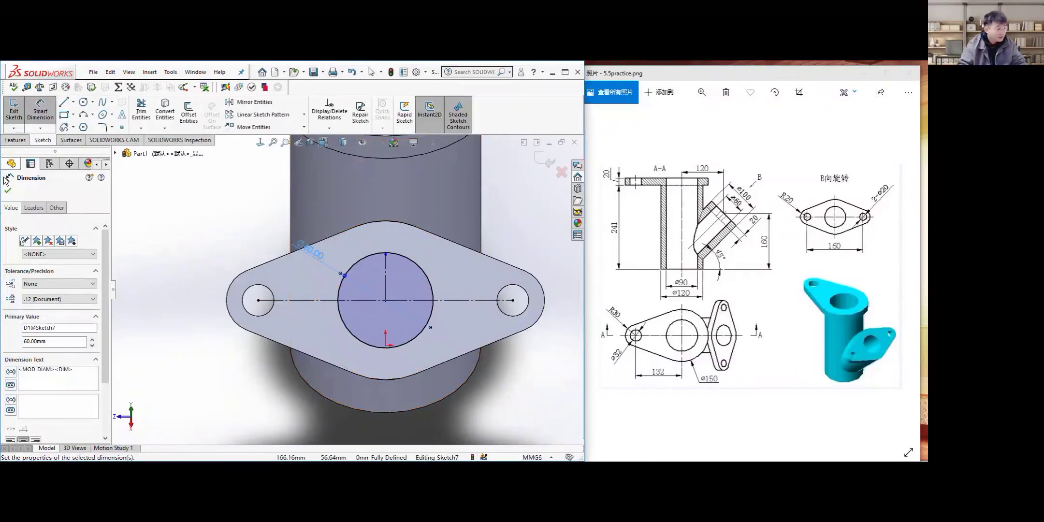
{"action": "left_click", "coordinate": [170, 291]}
{"action": "key", "text": "Escape"}
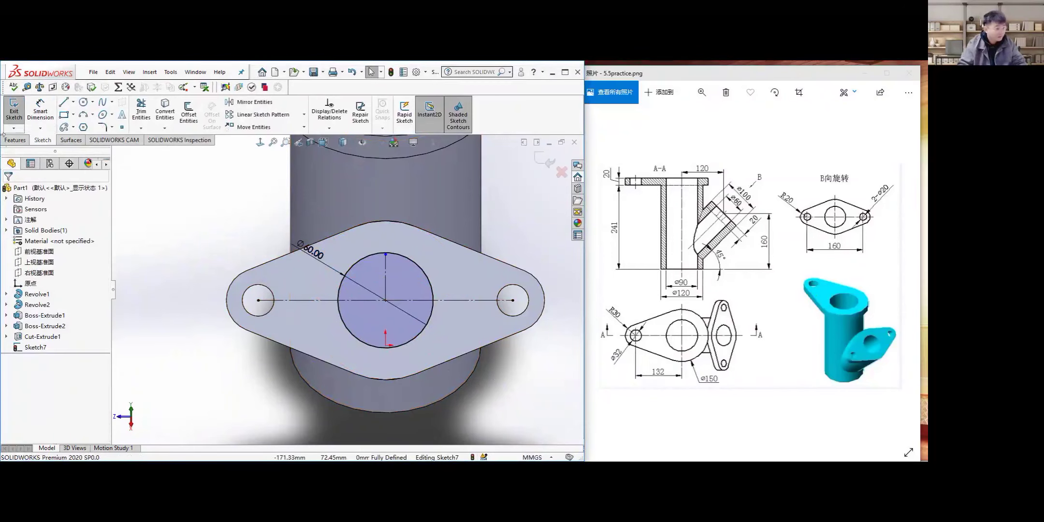
{"action": "left_click", "coordinate": [14, 111]}
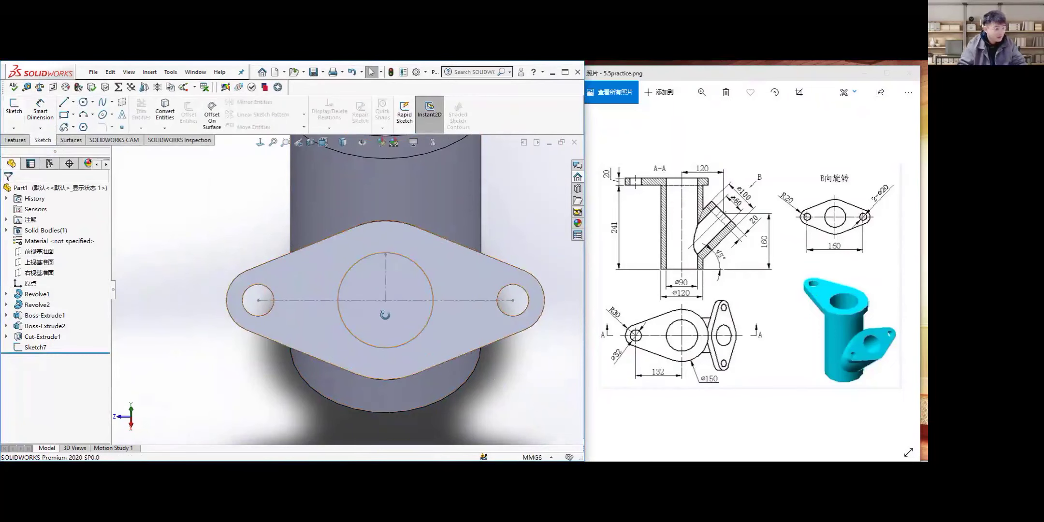
Extruded-cut Sketch7's Ø60 circle Up To Surface at the inner bore face
{"action": "left_click", "coordinate": [64, 347]}
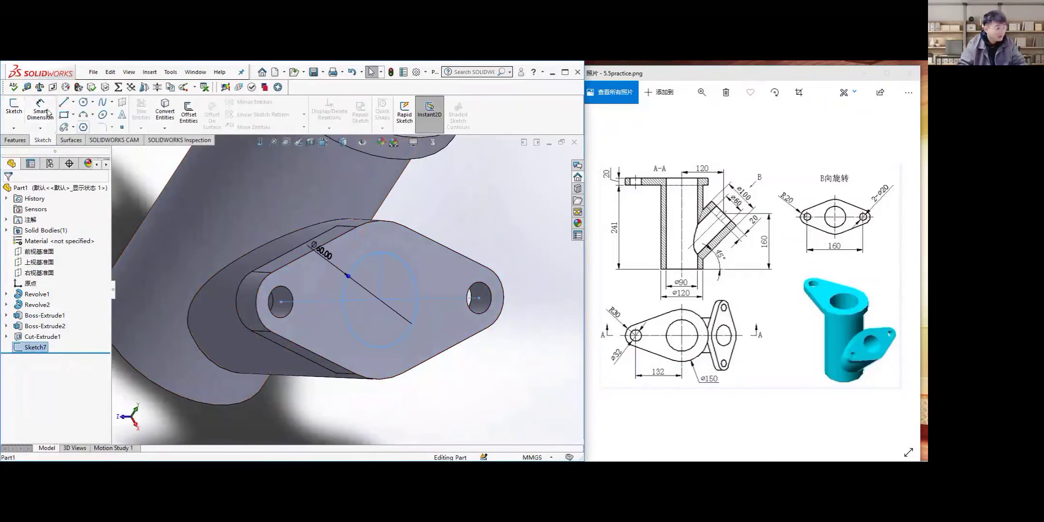
{"action": "left_click", "coordinate": [15, 140]}
{"action": "left_click", "coordinate": [147, 111]}
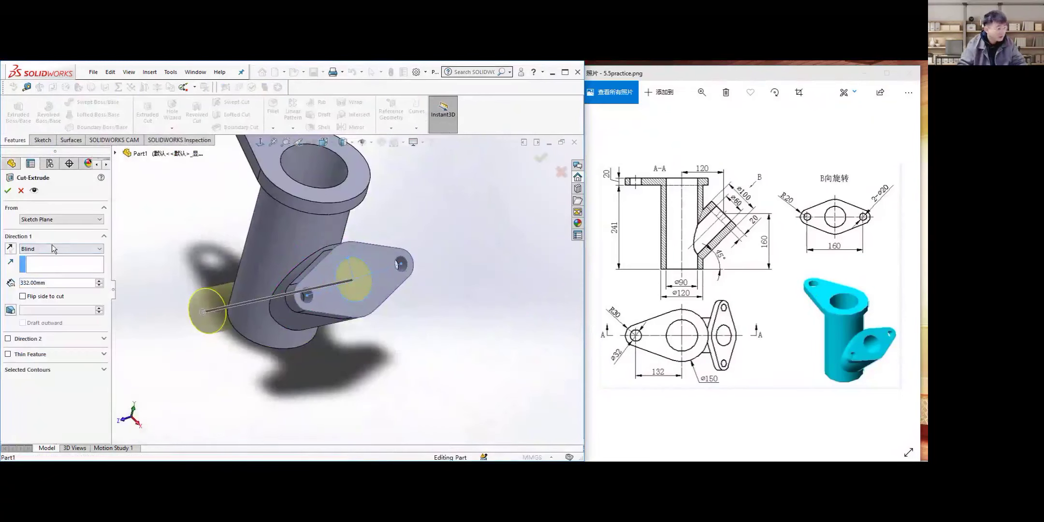
{"action": "left_click", "coordinate": [54, 249]}
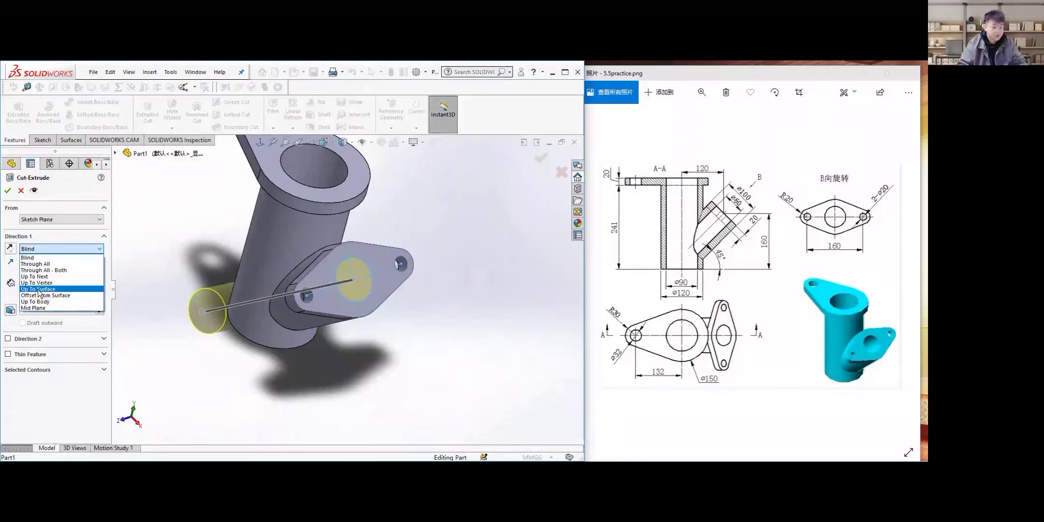
{"action": "left_click", "coordinate": [39, 289]}
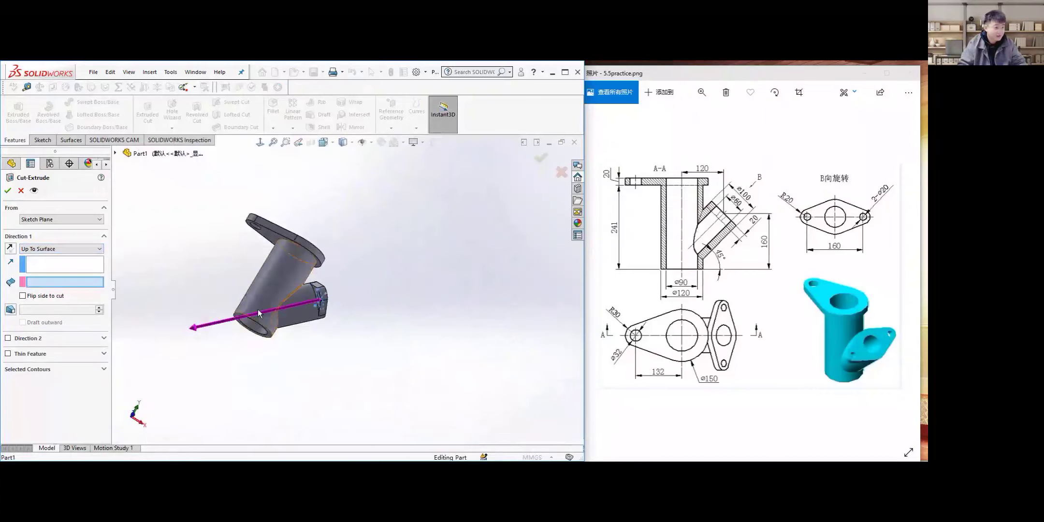
{"action": "left_click", "coordinate": [278, 348]}
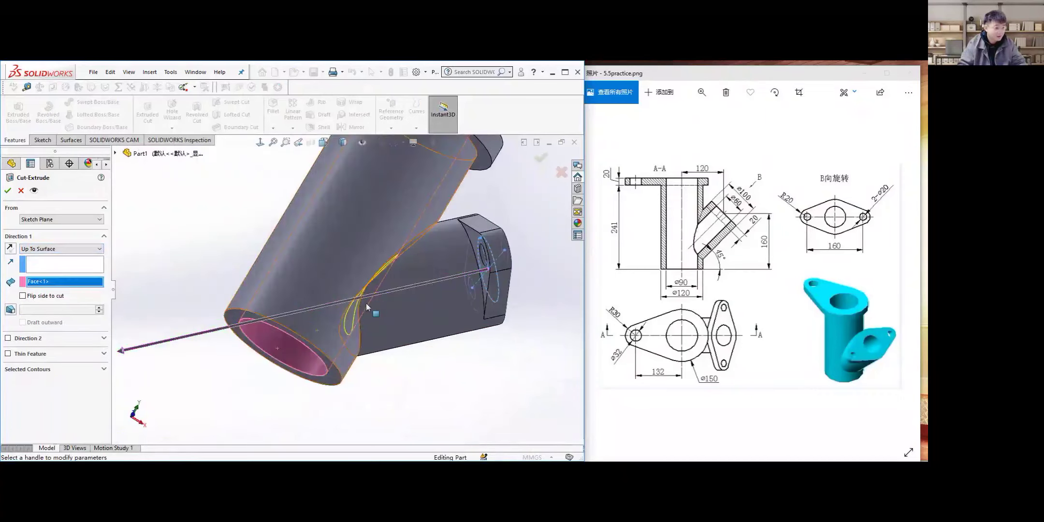
{"action": "middle_click_drag", "start_coordinate": [408, 250], "coordinate": [462, 190]}
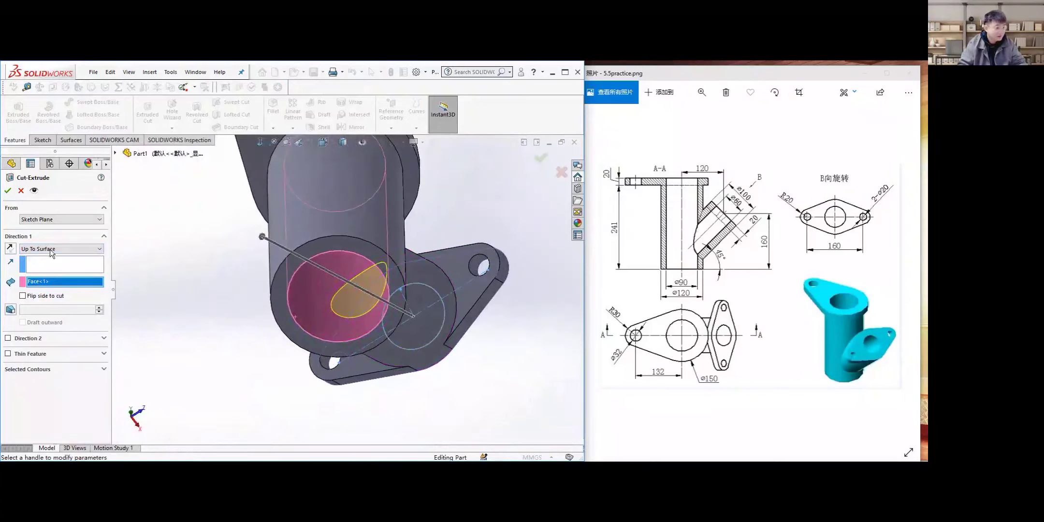
{"action": "left_click", "coordinate": [8, 191]}
Inspect the cut branch from front, isometric and lower oblique views
{"action": "middle_click_drag", "start_coordinate": [413, 288], "coordinate": [358, 323]}
{"action": "key", "text": "ctrl+1"}
{"action": "key", "text": "ctrl+7"}
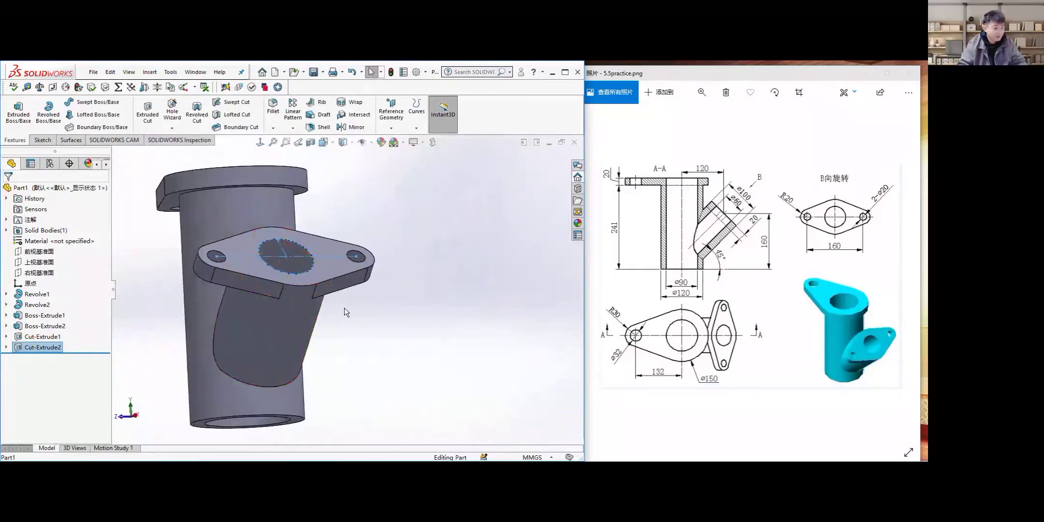
{"action": "middle_click_drag", "start_coordinate": [329, 394], "coordinate": [286, 271]}
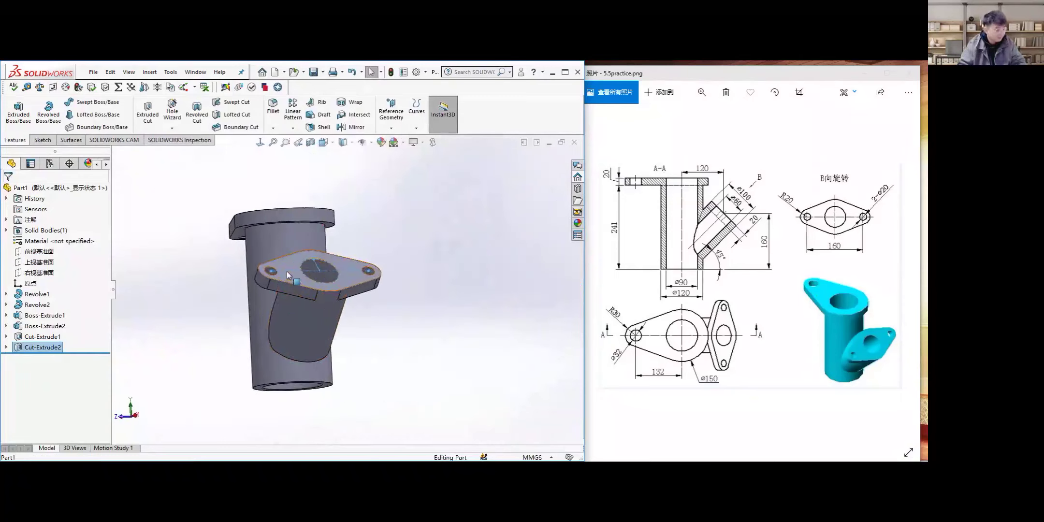
{"action": "right_click", "coordinate": [61, 348]}
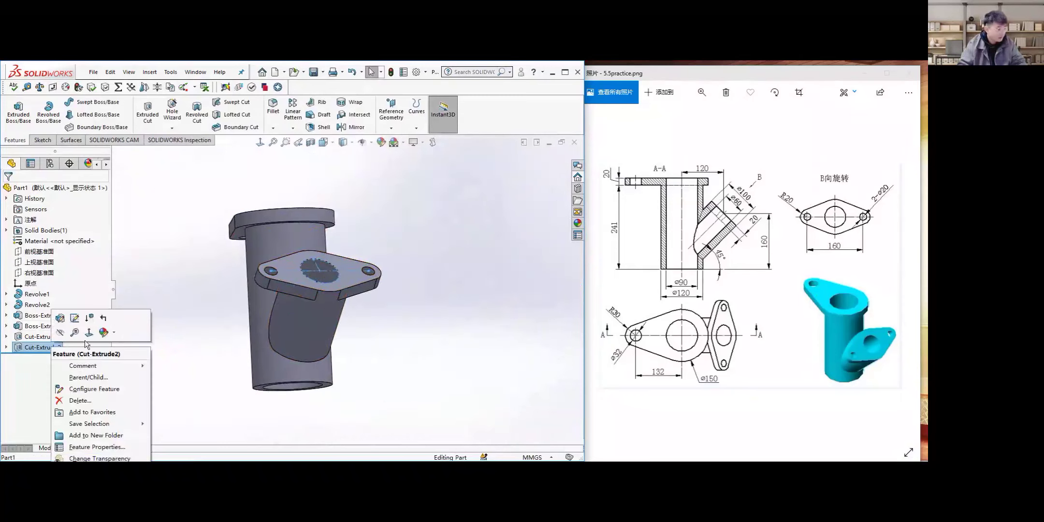
Apply a cyan appearance colour to the whole Part1 and turn it to a straight-on view
{"action": "left_click", "coordinate": [115, 334]}
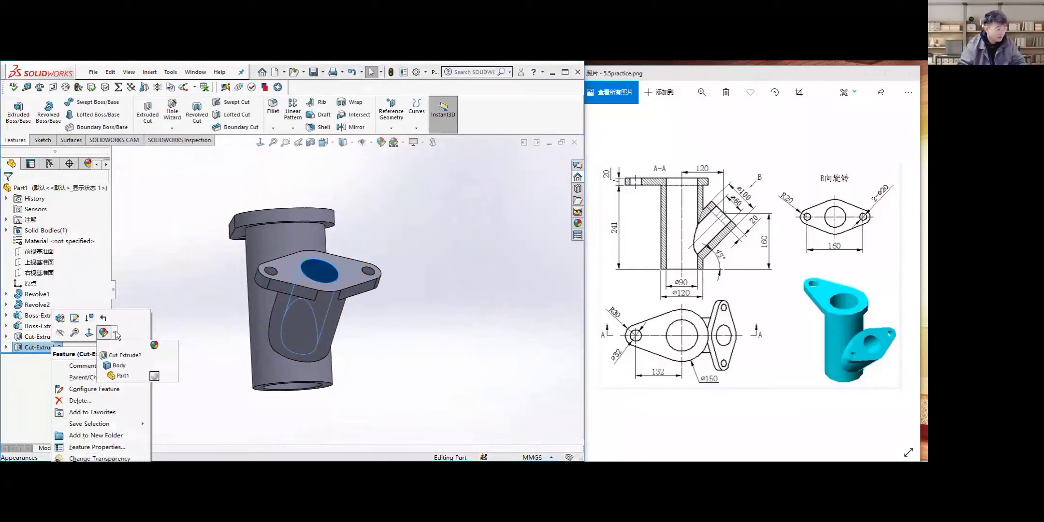
{"action": "left_click", "coordinate": [127, 376]}
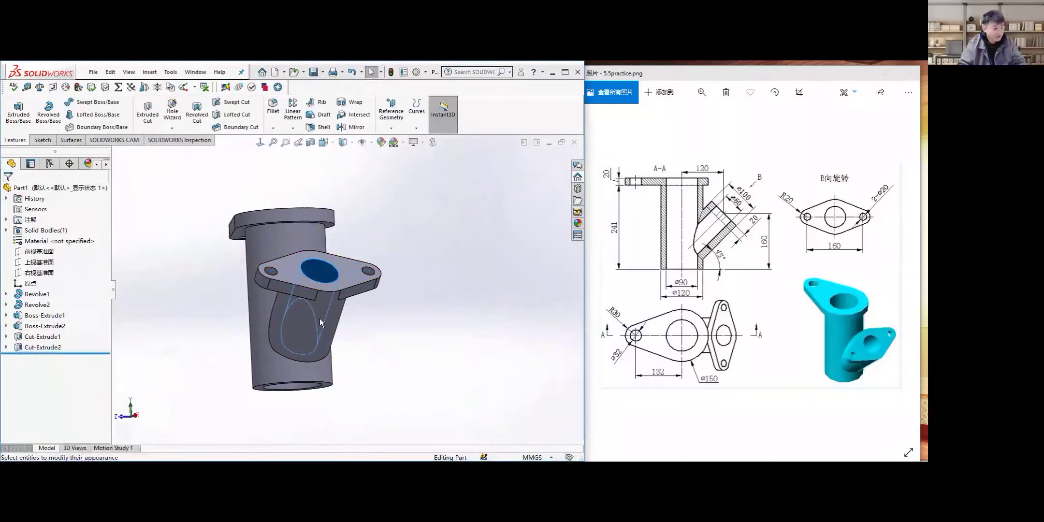
{"action": "left_click", "coordinate": [304, 302]}
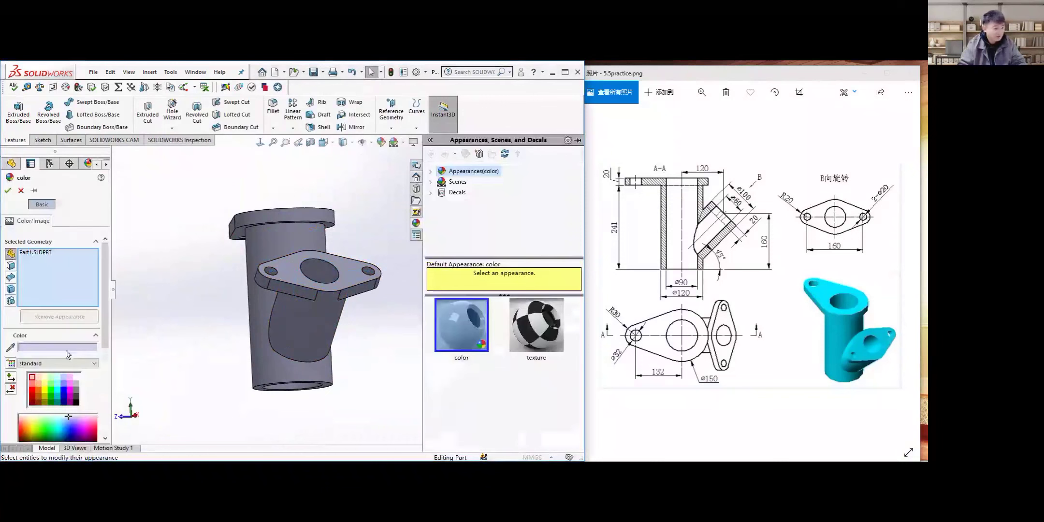
{"action": "left_click", "coordinate": [58, 392]}
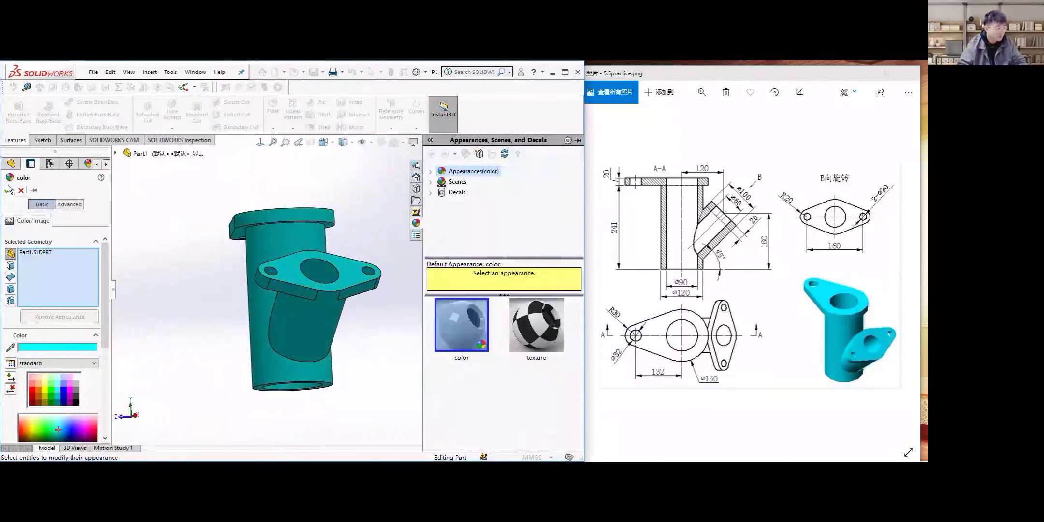
{"action": "key", "text": "Return"}
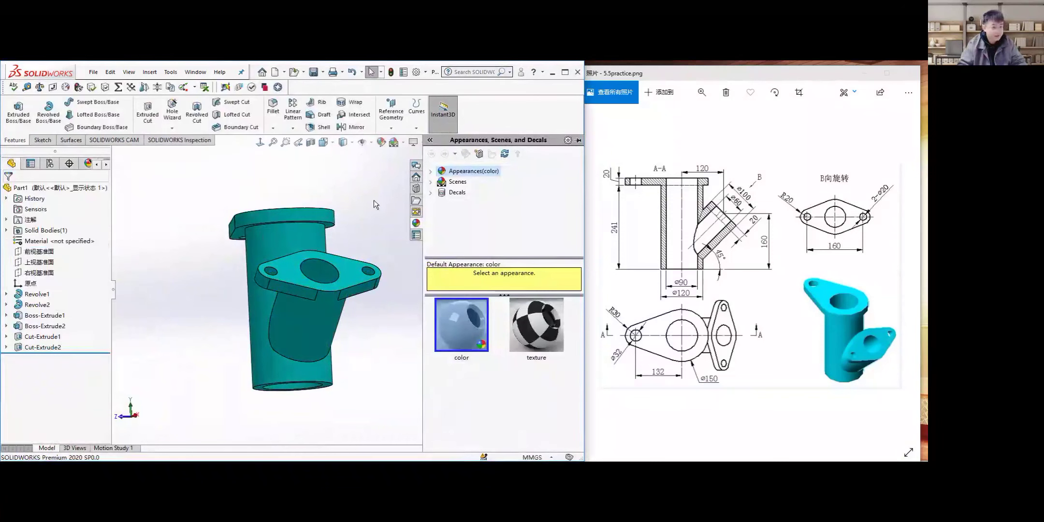
{"action": "left_click", "coordinate": [346, 294]}
{"action": "key", "text": "ctrl+2"}
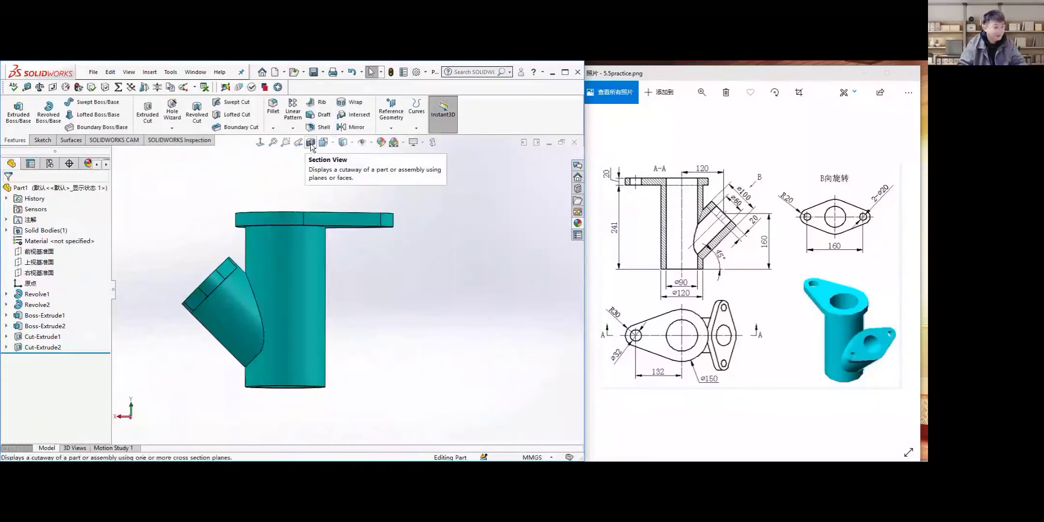
Try a front-plane Section View, dismiss it, and switch the display style to Wireframe
{"action": "left_click", "coordinate": [311, 143]}
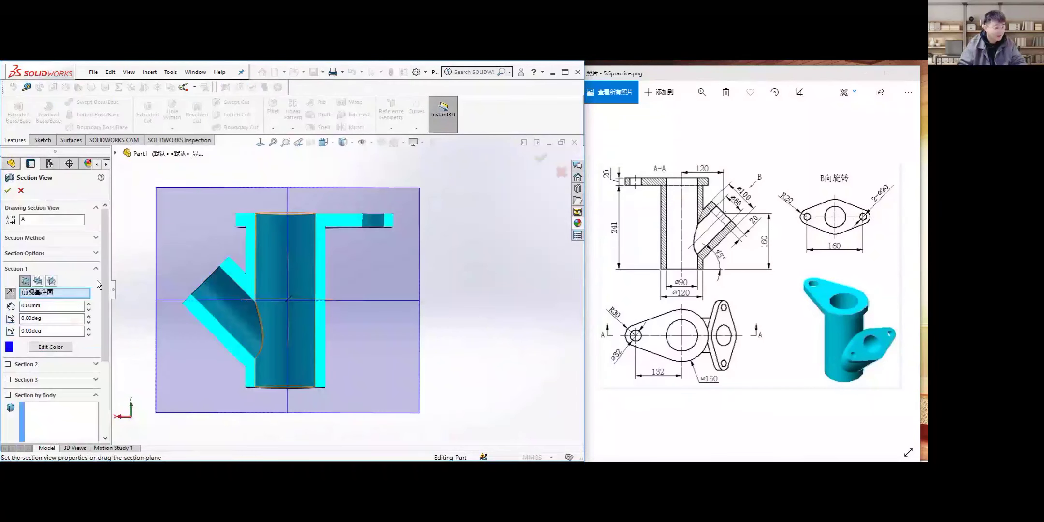
{"action": "key", "text": "Return"}
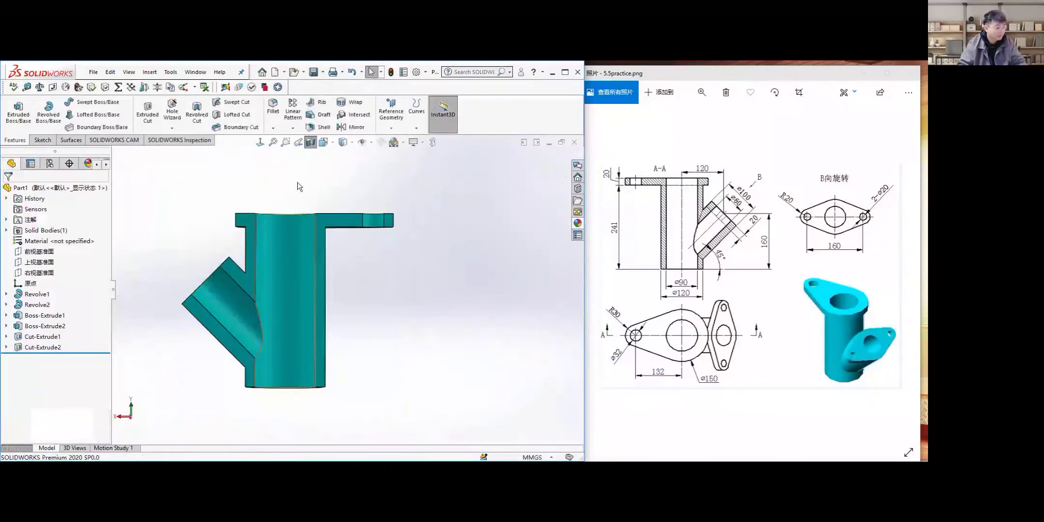
{"action": "left_click", "coordinate": [352, 142]}
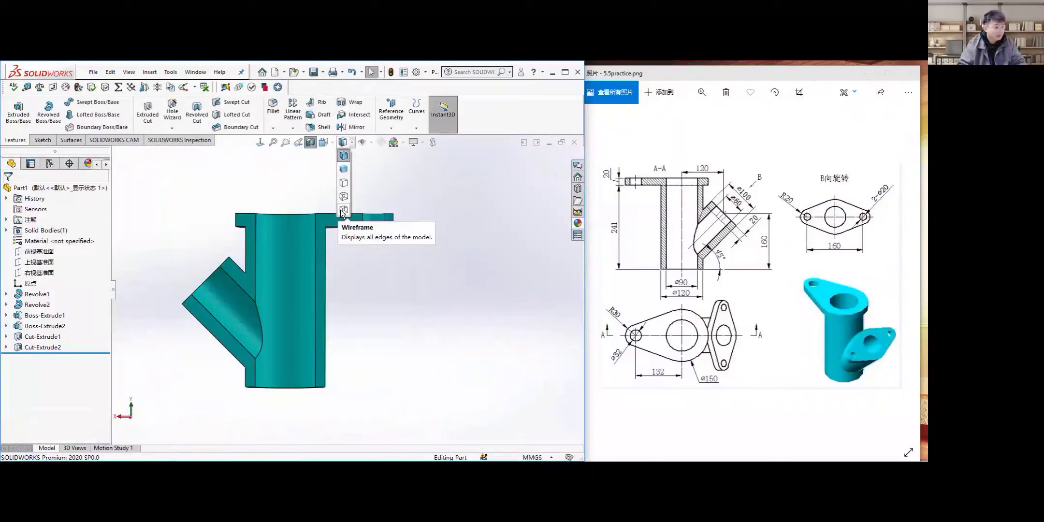
{"action": "left_click", "coordinate": [343, 210]}
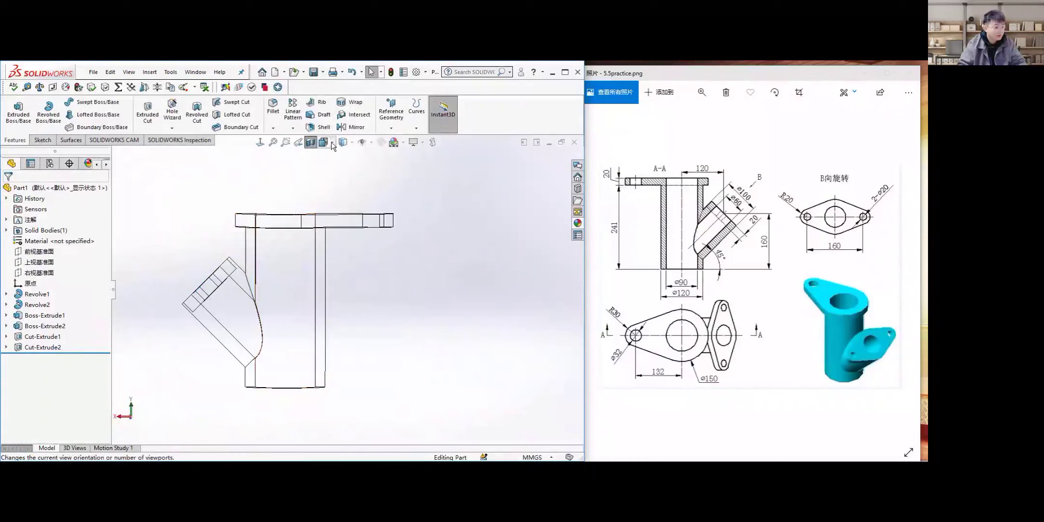
Cycle the view orientation through the back and side views, ending on the Front view
{"action": "key", "text": "space"}
{"action": "left_click", "coordinate": [321, 326]}
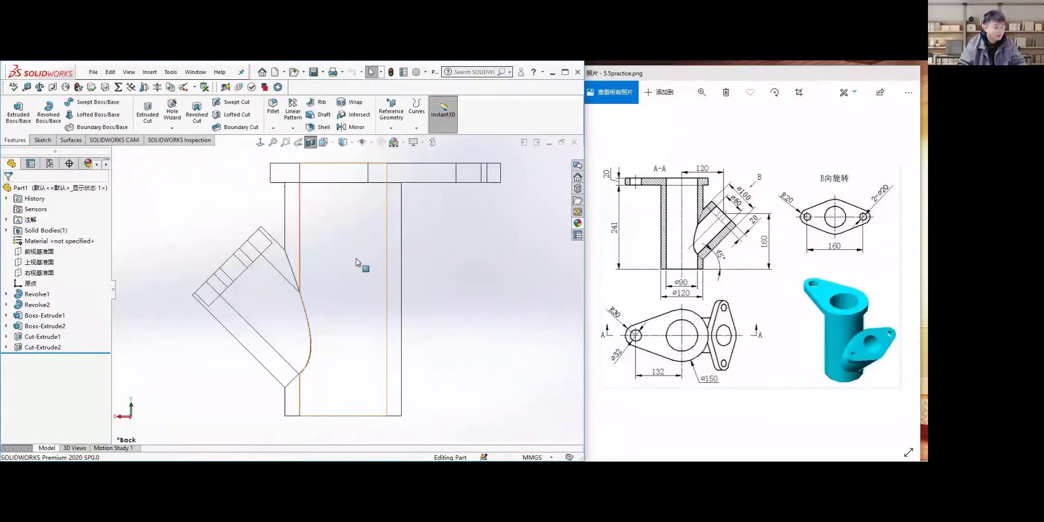
{"action": "left_click", "coordinate": [351, 142]}
{"action": "left_click", "coordinate": [323, 142]}
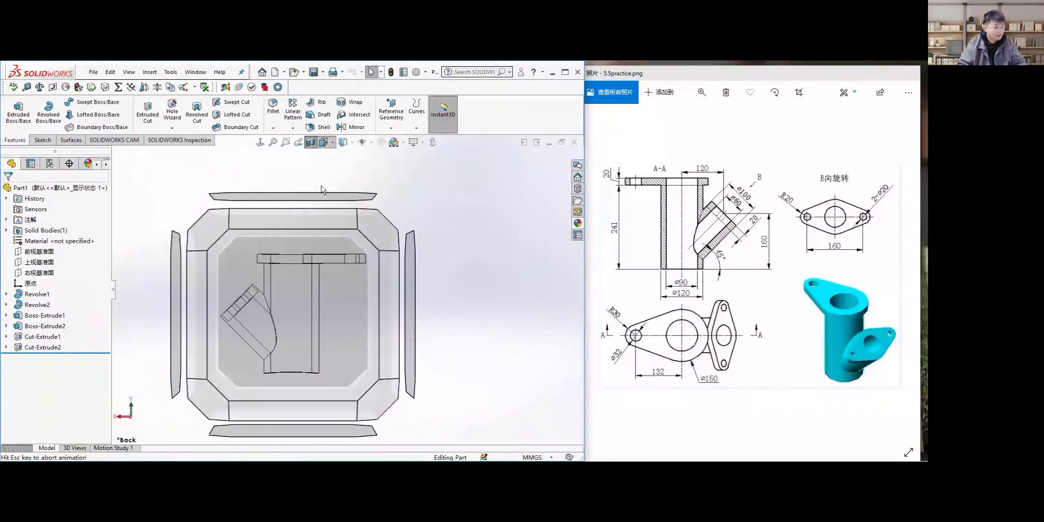
{"action": "left_click", "coordinate": [397, 302]}
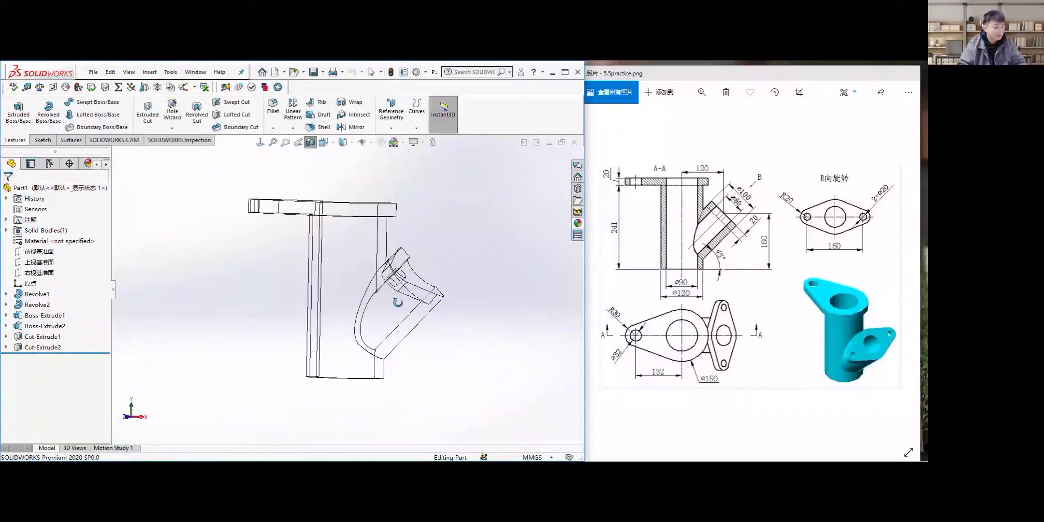
{"action": "left_click", "coordinate": [323, 142]}
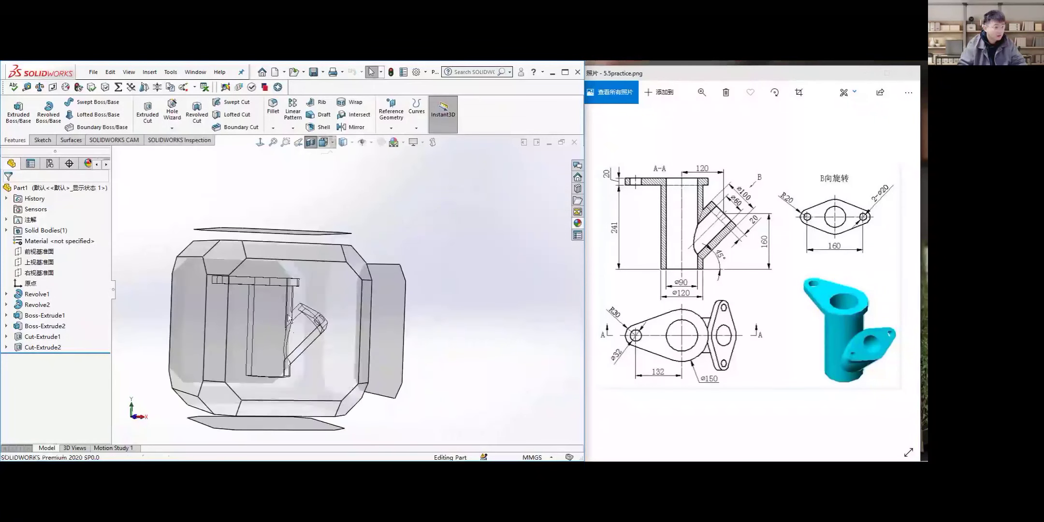
{"action": "left_click", "coordinate": [310, 347]}
{"action": "scroll", "coordinate": [317, 301], "scroll_direction": "down", "scroll_amount": 2}
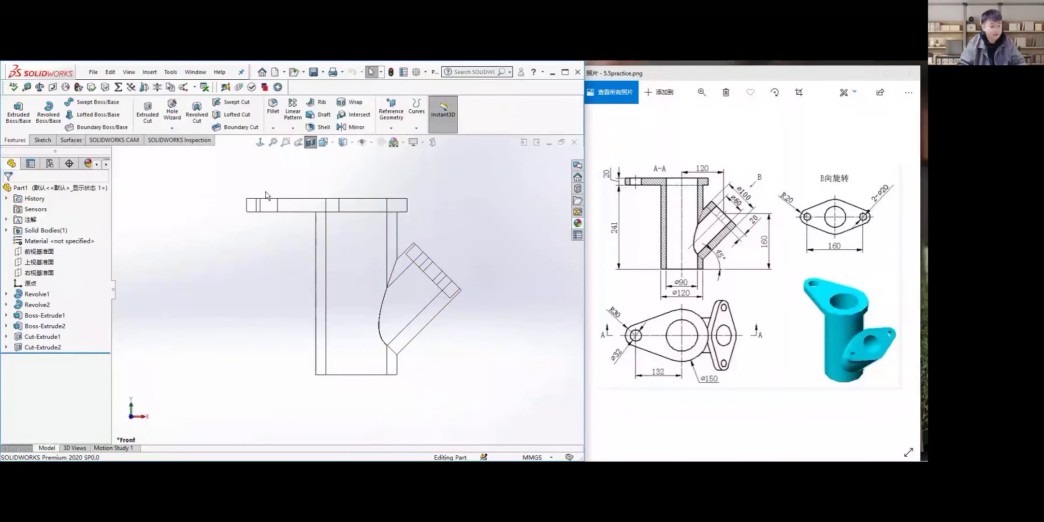
Revisit the Display Style options, then briefly bring up and hide the chat window
{"action": "left_click", "coordinate": [352, 144]}
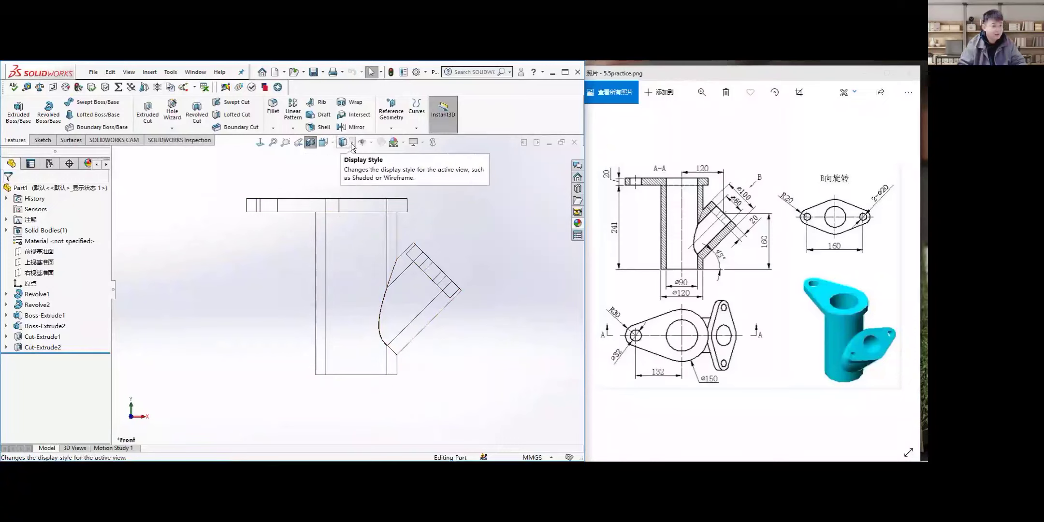
{"action": "mouse_move", "coordinate": [343, 211]}
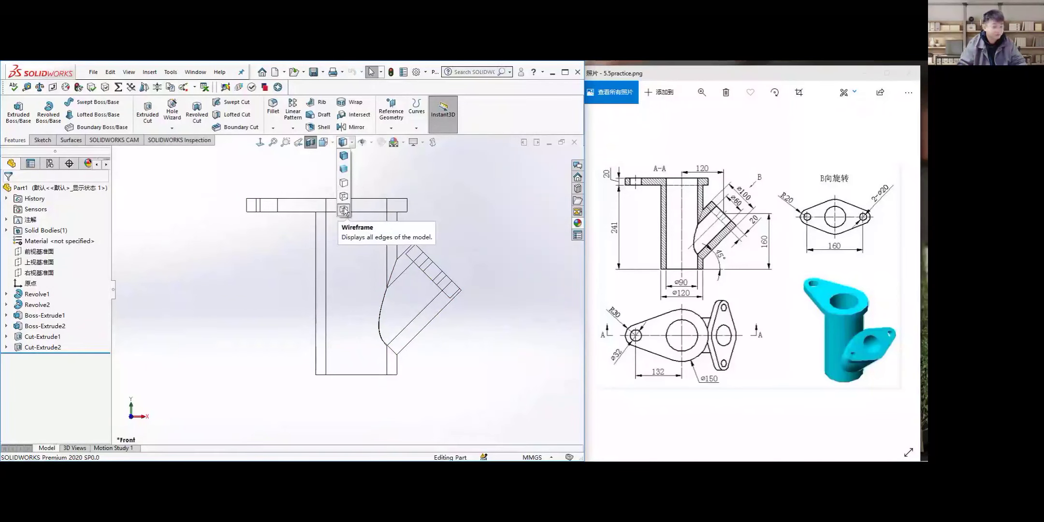
{"action": "scroll", "coordinate": [310, 265], "scroll_direction": "up", "scroll_amount": 2}
{"action": "scroll", "coordinate": [310, 265], "scroll_direction": "down", "scroll_amount": 2}
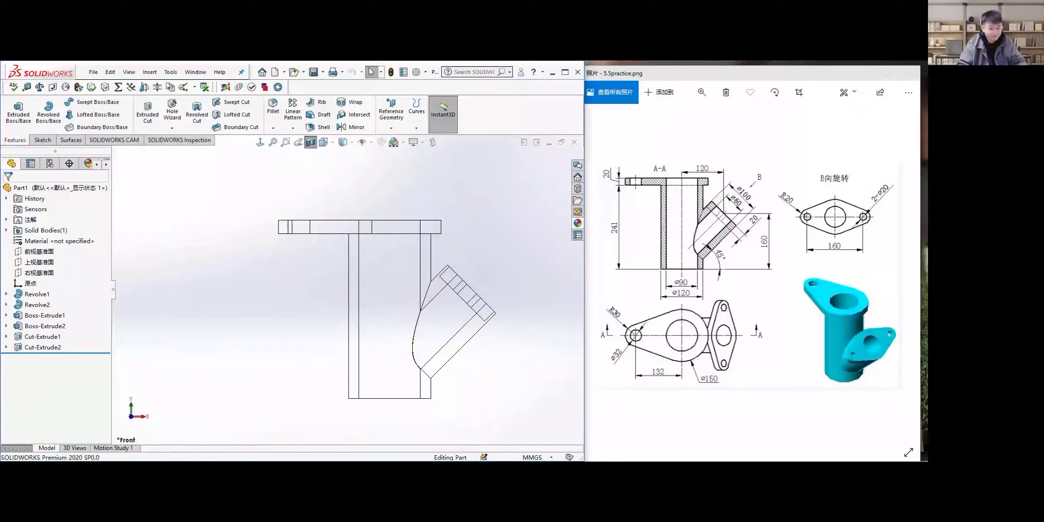
{"action": "key", "text": "ctrl+alt+w"}
{"action": "left_click", "coordinate": [645, 165]}
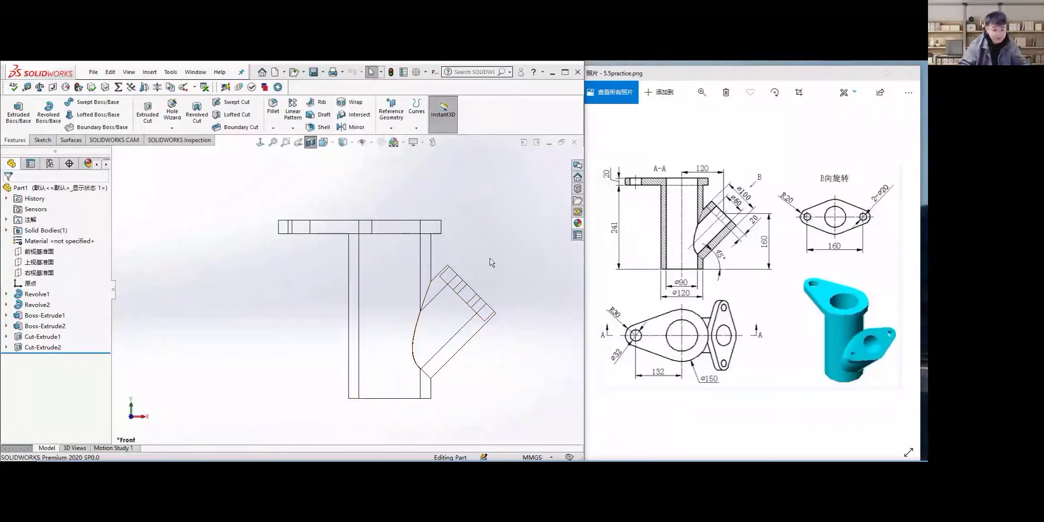
Switch the display to Shaded With Edges and orbit the part to an angled view
{"action": "left_click", "coordinate": [349, 145]}
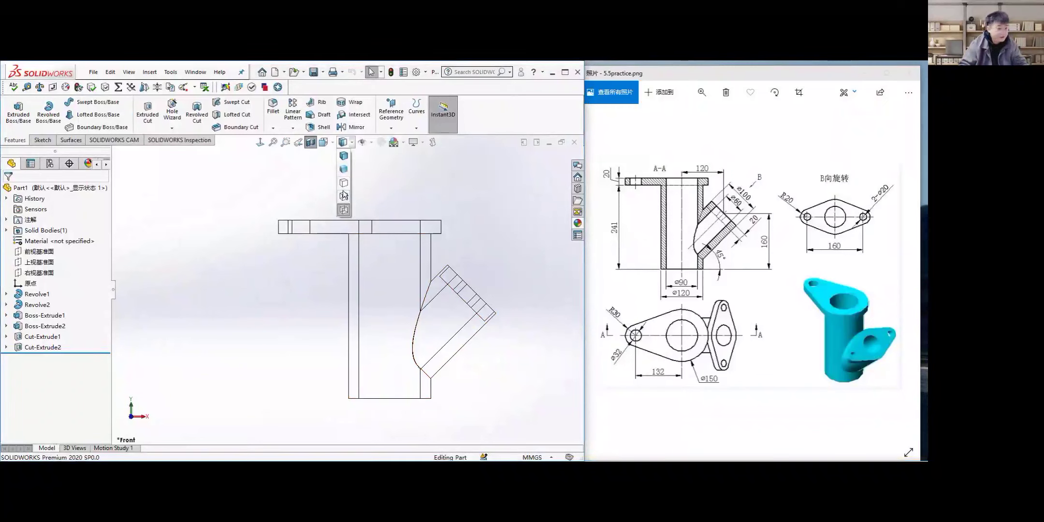
{"action": "left_click", "coordinate": [344, 155]}
{"action": "scroll", "coordinate": [458, 299], "scroll_direction": "down", "scroll_amount": 3}
{"action": "middle_click_drag", "start_coordinate": [458, 299], "coordinate": [406, 275]}
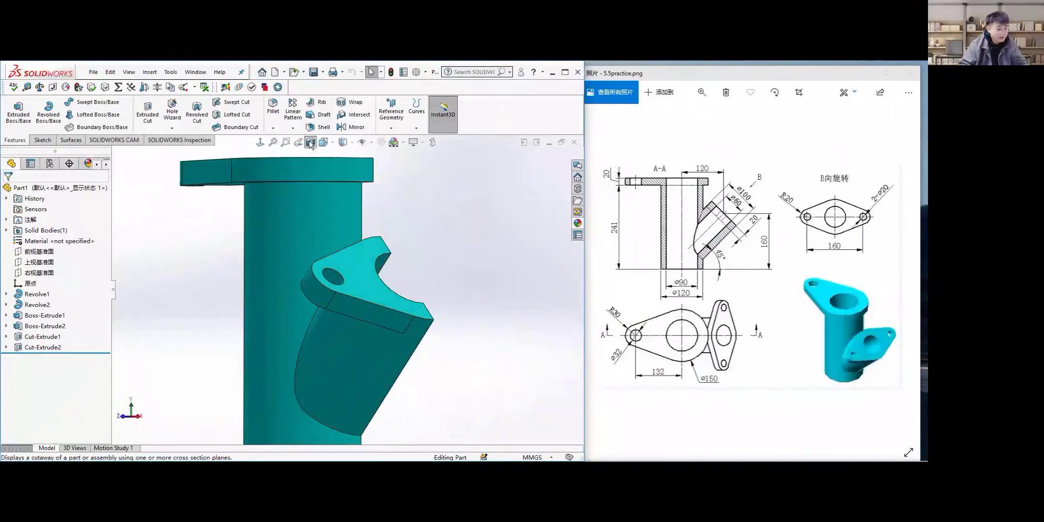
{"action": "middle_click_drag", "start_coordinate": [357, 251], "coordinate": [387, 310]}
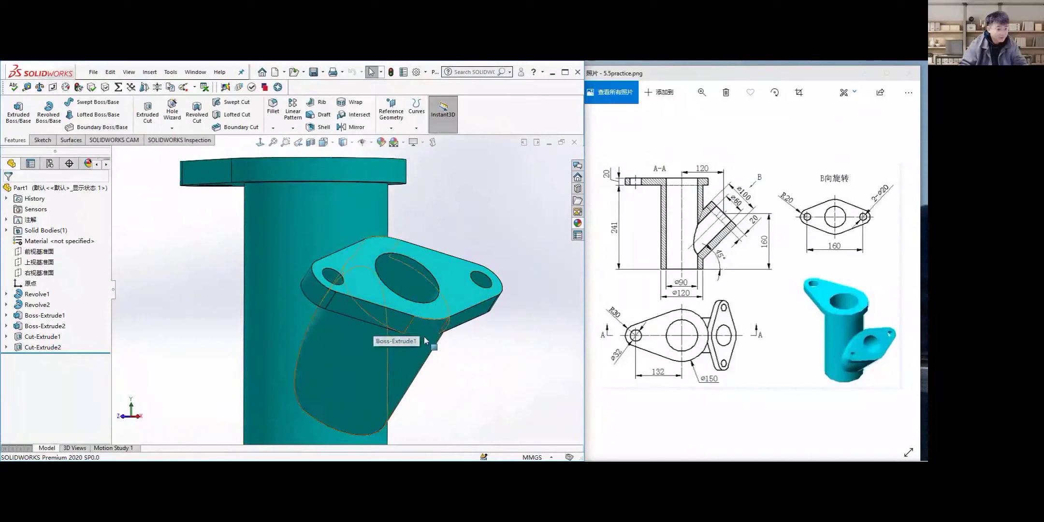
{"action": "middle_click_drag", "start_coordinate": [425, 337], "coordinate": [343, 301]}
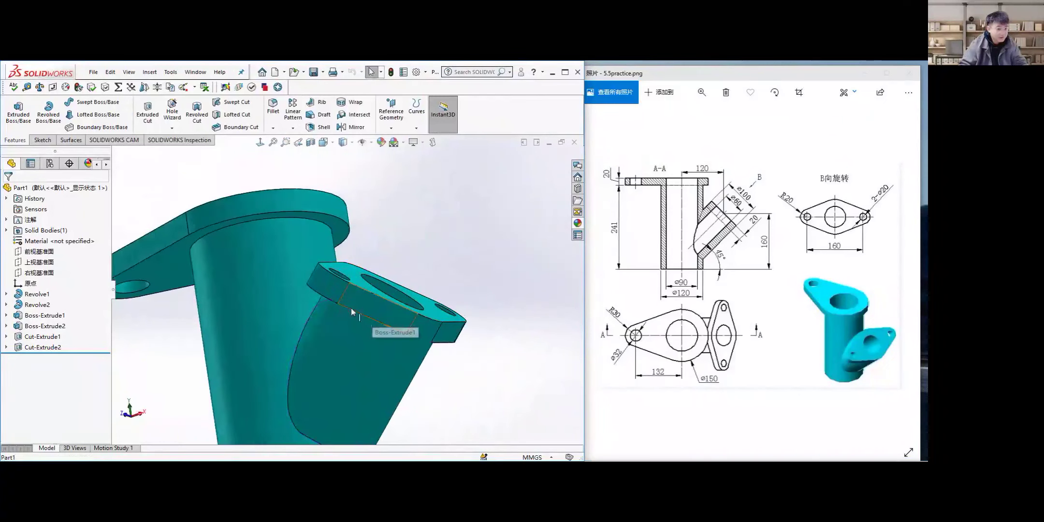
Orbit around the angled flange and side branch, checking the isometric view and open bore end
{"action": "left_click", "coordinate": [389, 317]}
{"action": "middle_click_drag", "start_coordinate": [389, 316], "coordinate": [428, 256]}
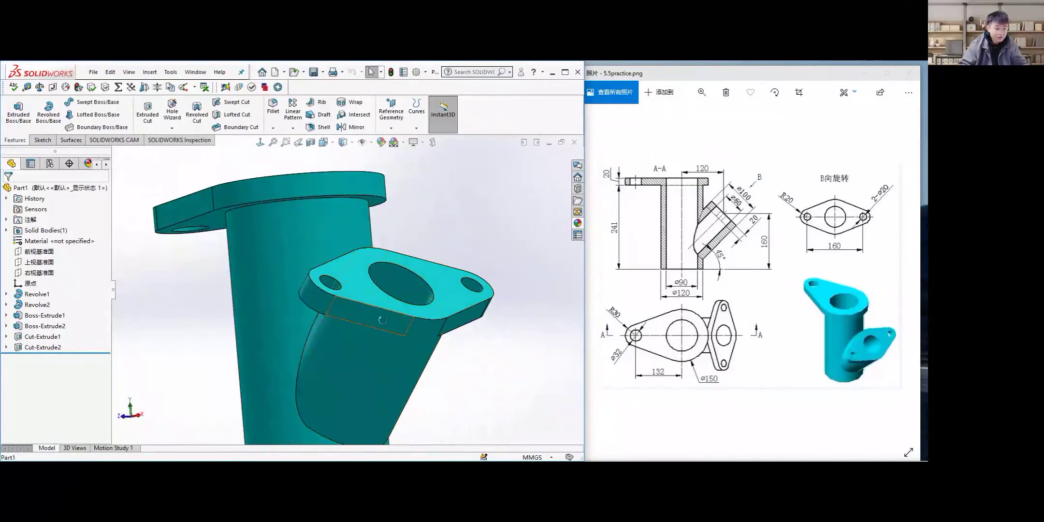
{"action": "middle_click_drag", "start_coordinate": [289, 421], "coordinate": [364, 284]}
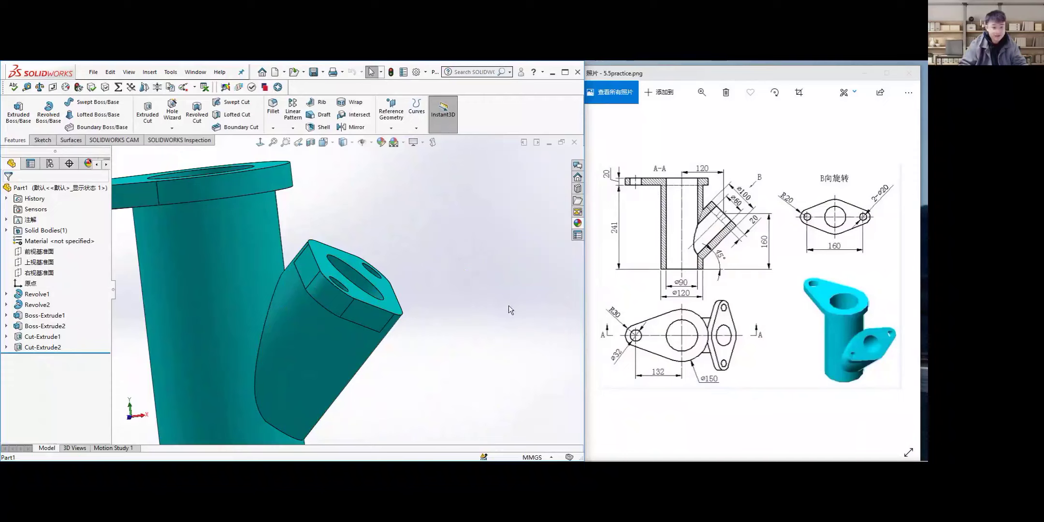
{"action": "middle_click_drag", "start_coordinate": [390, 319], "coordinate": [355, 332]}
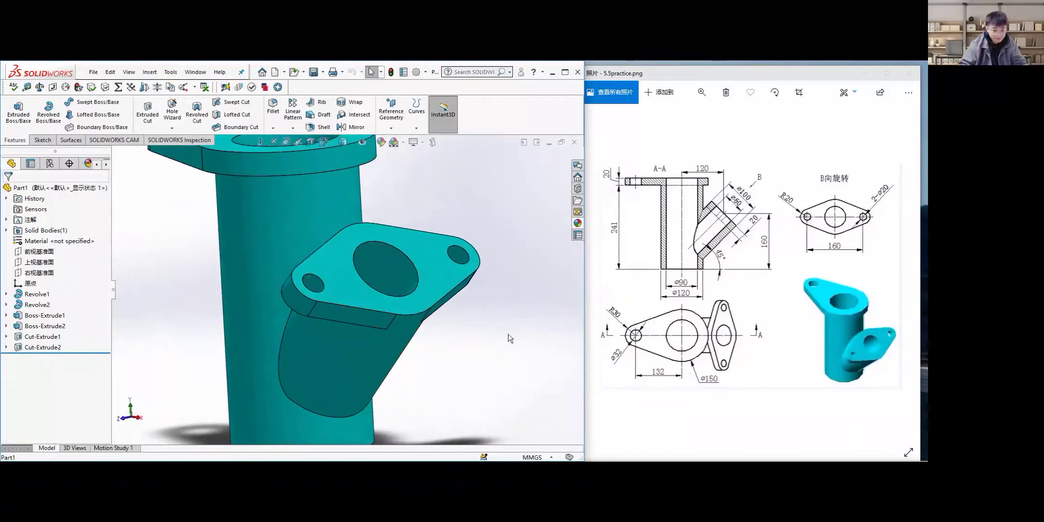
{"action": "key", "text": "ctrl+7"}
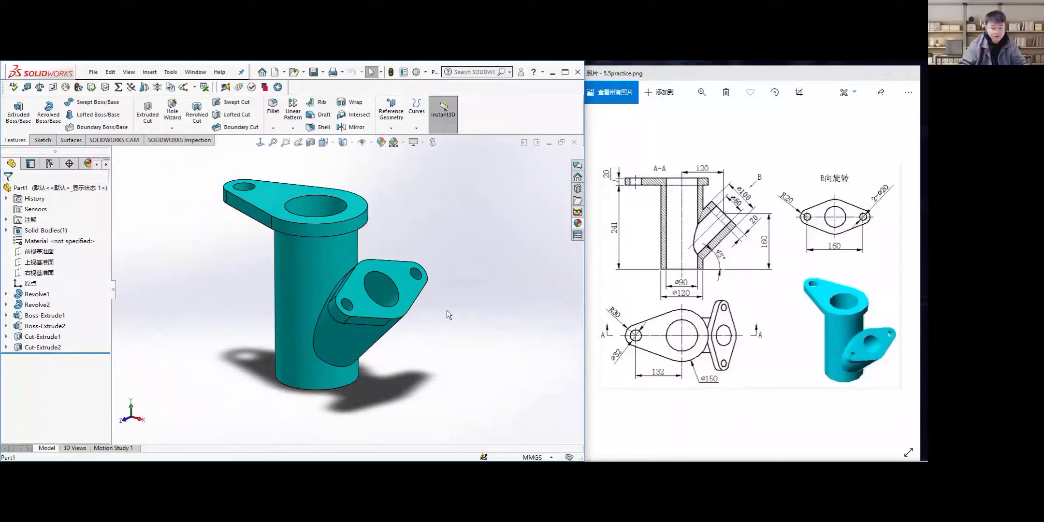
{"action": "mouse_move", "coordinate": [445, 310]}
{"action": "middle_mouse_down"}
{"action": "mouse_move", "coordinate": [423, 221]}
{"action": "mouse_move", "coordinate": [346, 331]}
{"action": "mouse_move", "coordinate": [323, 314]}
{"action": "middle_mouse_up"}
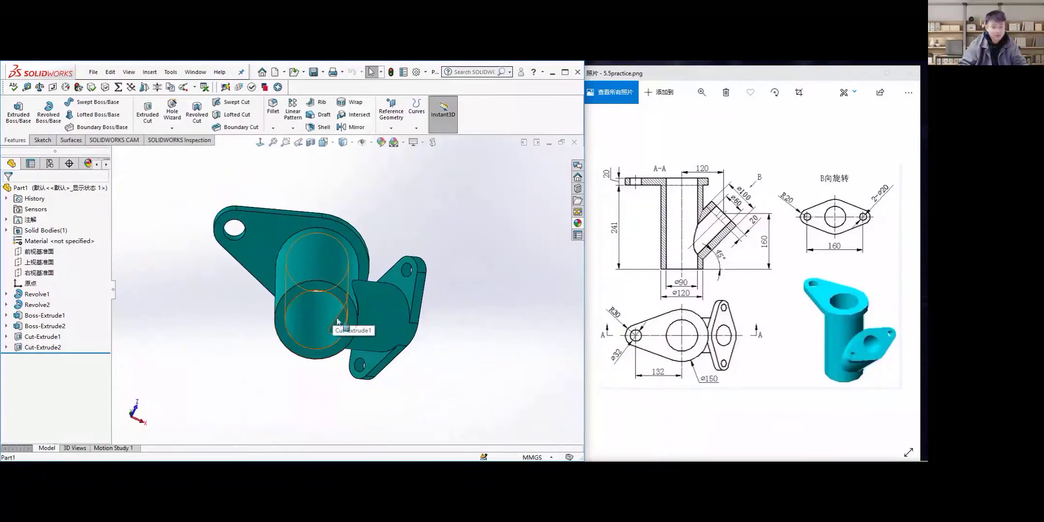
{"action": "middle_click_drag", "start_coordinate": [331, 314], "coordinate": [331, 390]}
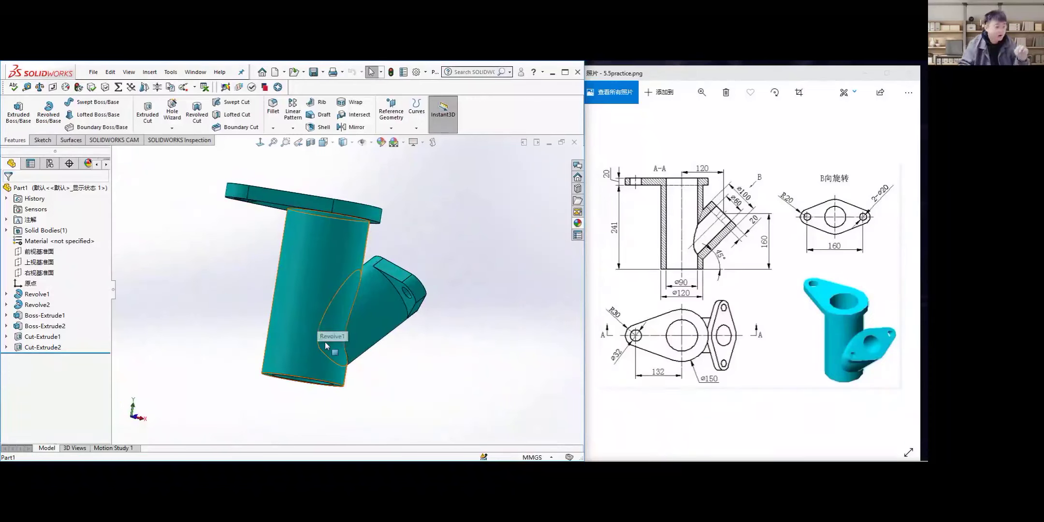
{"action": "middle_click_drag", "start_coordinate": [338, 315], "coordinate": [183, 407]}
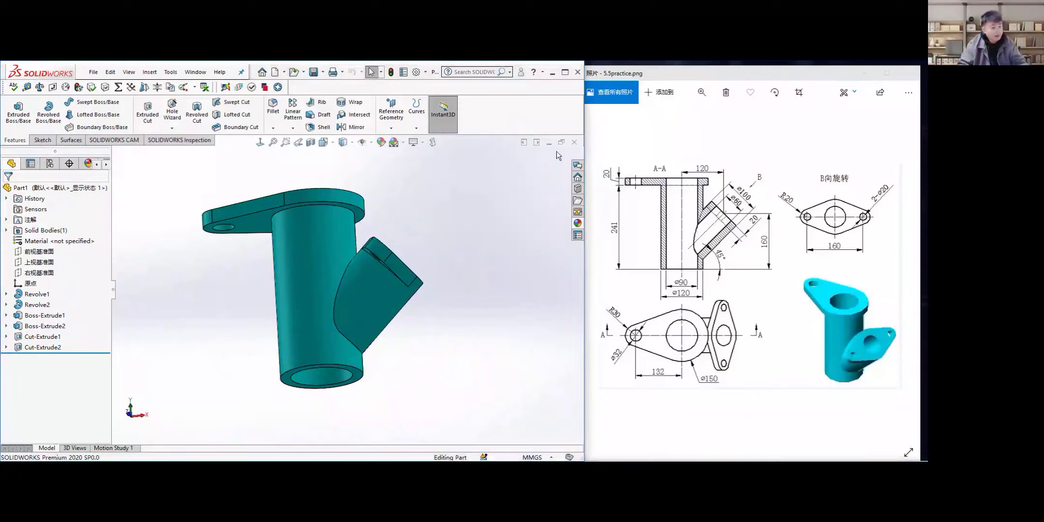
Close the part with Don't Save, then browse the File > Open dialog and cancel it
{"action": "left_click", "coordinate": [575, 143]}
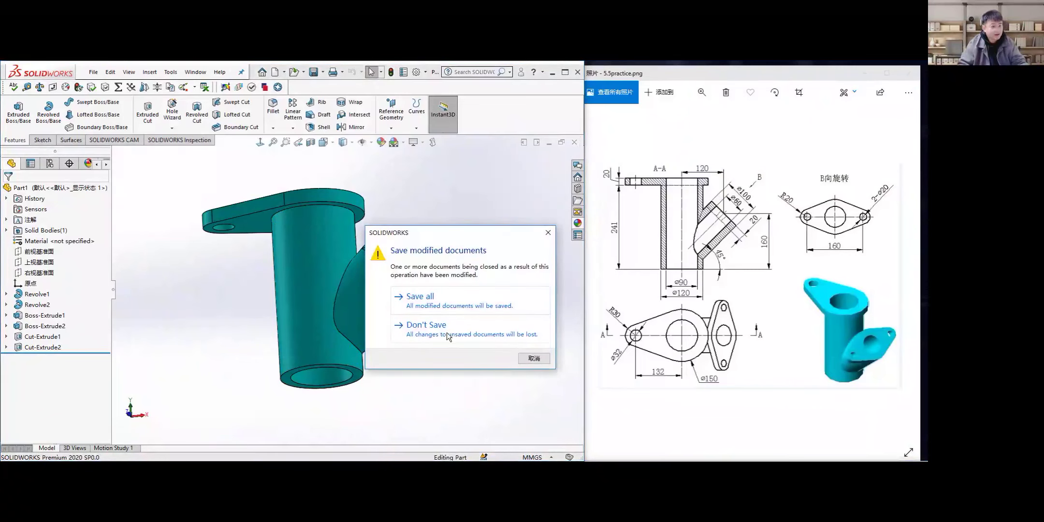
{"action": "left_click", "coordinate": [437, 322]}
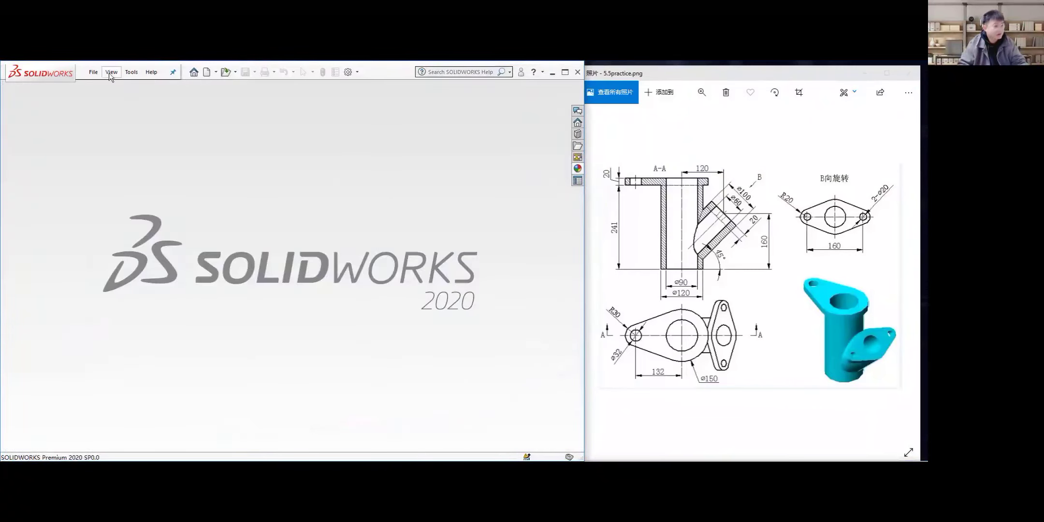
{"action": "left_click", "coordinate": [93, 73]}
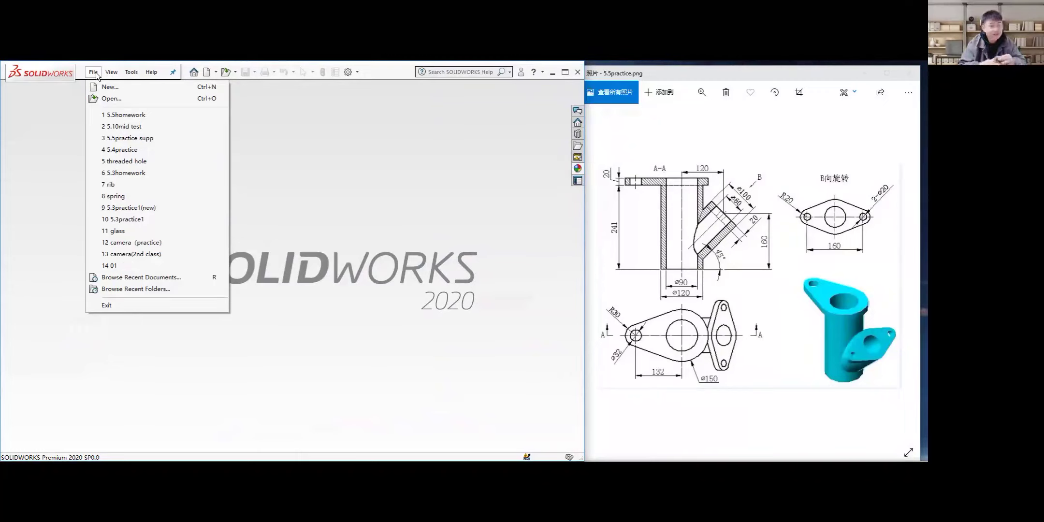
{"action": "left_click", "coordinate": [110, 99]}
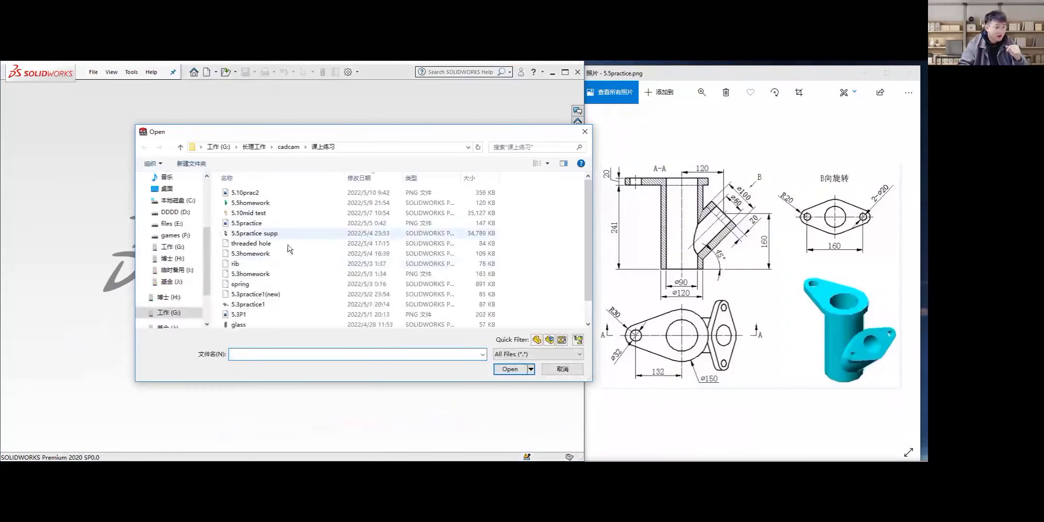
{"action": "scroll", "coordinate": [286, 277], "scroll_direction": "up", "scroll_amount": 1}
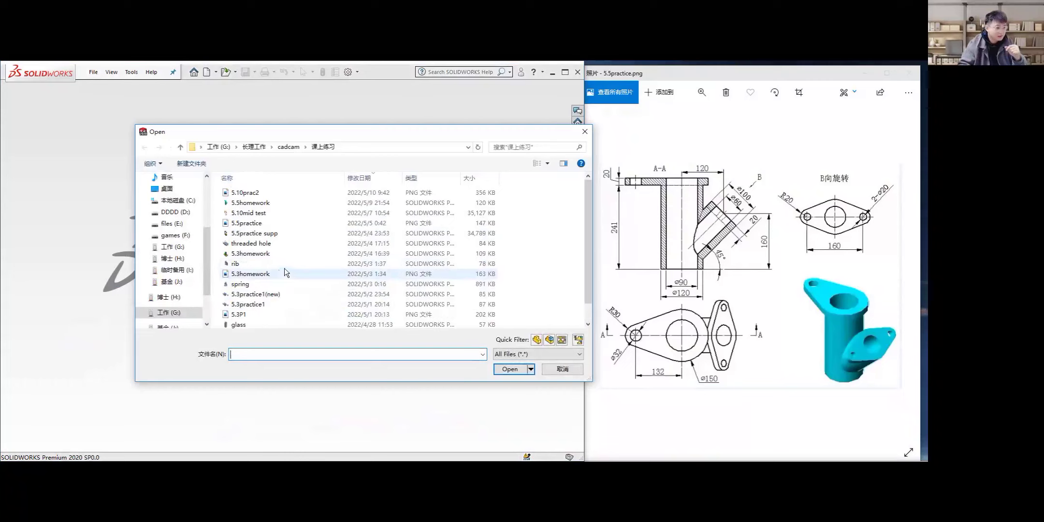
{"action": "scroll", "coordinate": [256, 280], "scroll_direction": "down", "scroll_amount": 1}
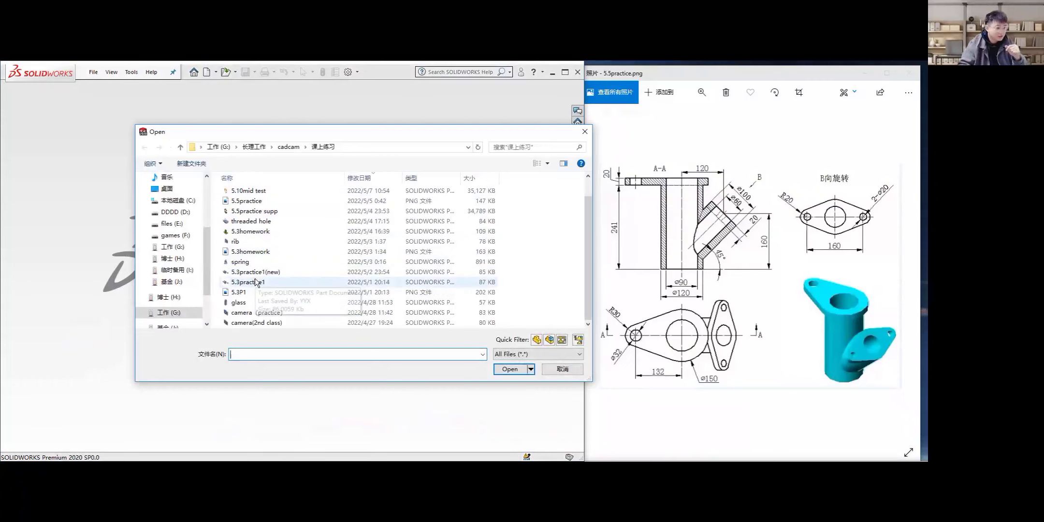
{"action": "left_click", "coordinate": [562, 368]}
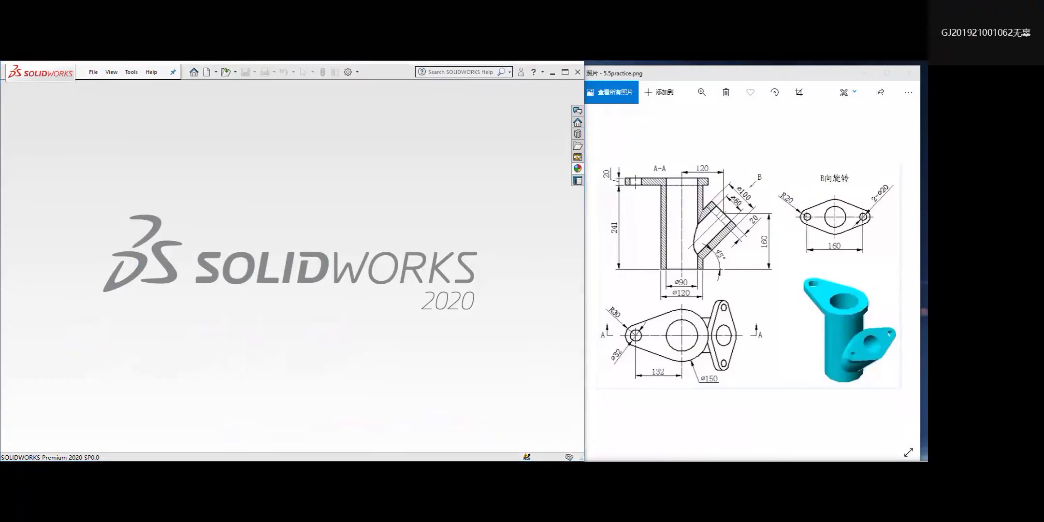
{"action": "key", "text": "ctrl+alt+w"}
{"action": "left_click", "coordinate": [346, 236]}
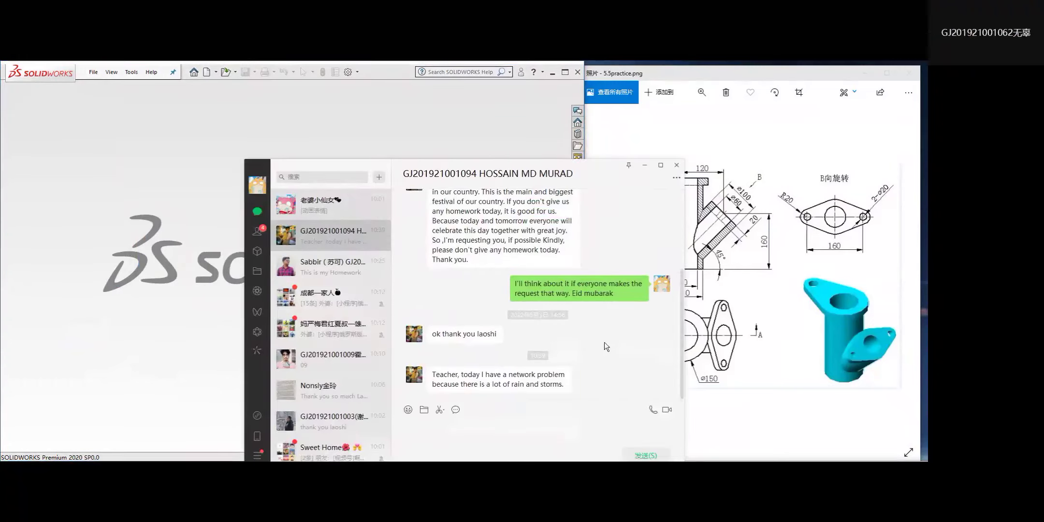
{"action": "left_click", "coordinate": [646, 166]}
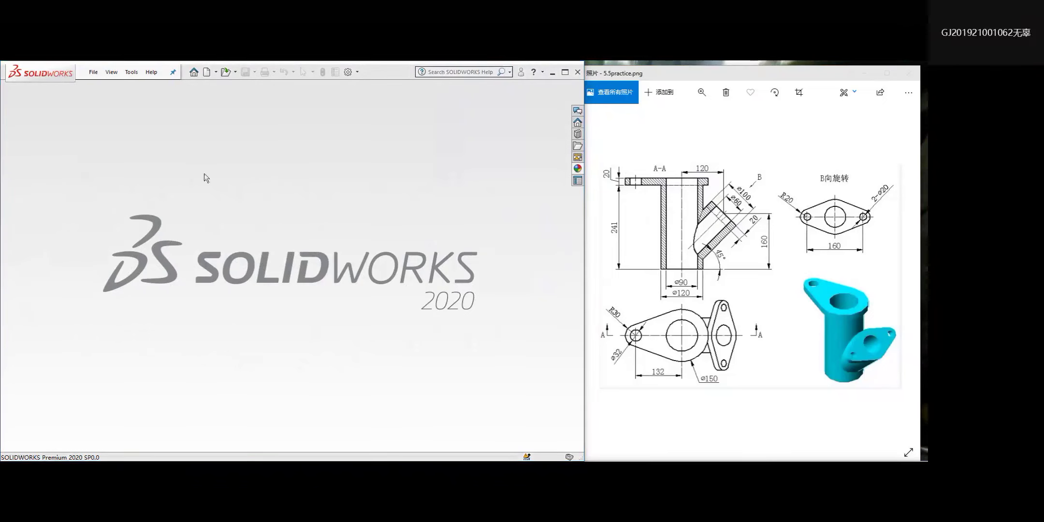
Open the 5.5practice supp part from File > Open and maximize the SOLIDWORKS window
{"action": "left_click", "coordinate": [93, 72]}
{"action": "left_click", "coordinate": [116, 98]}
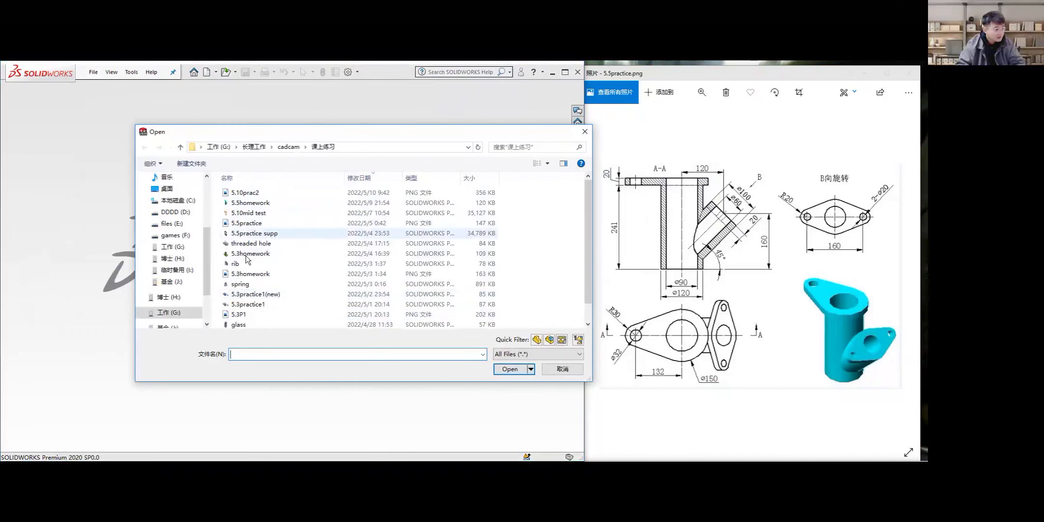
{"action": "scroll", "coordinate": [263, 271], "scroll_direction": "down", "scroll_amount": 1}
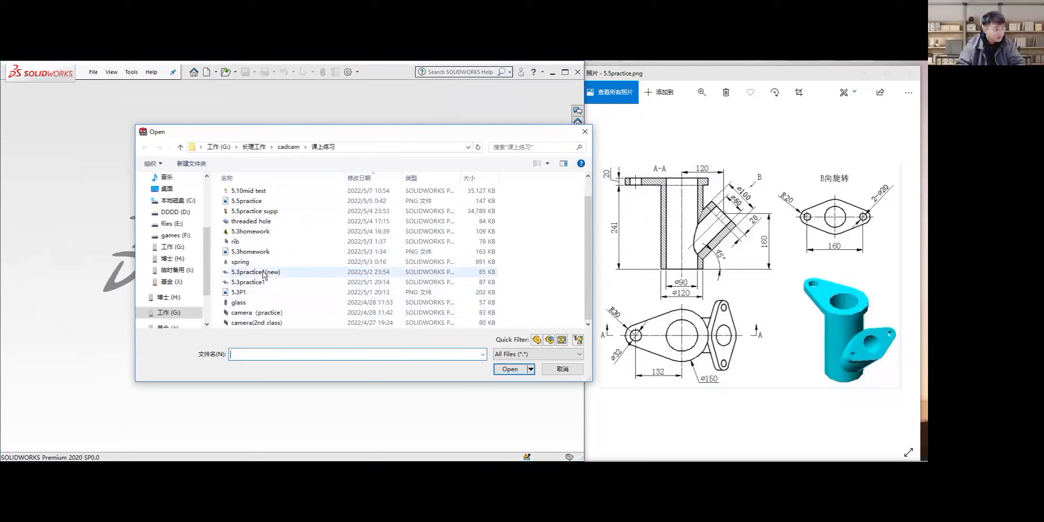
{"action": "scroll", "coordinate": [264, 279], "scroll_direction": "up", "scroll_amount": 1}
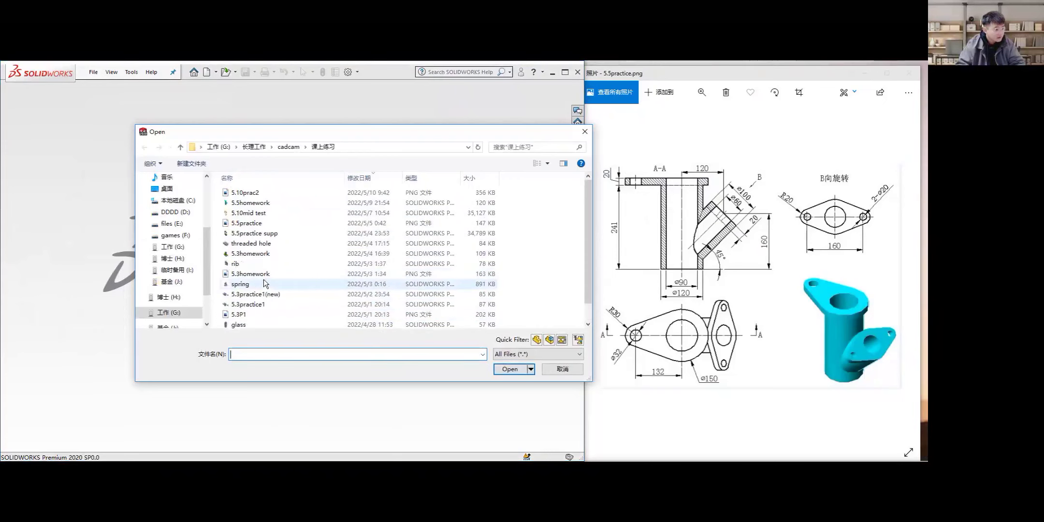
{"action": "left_click", "coordinate": [278, 234]}
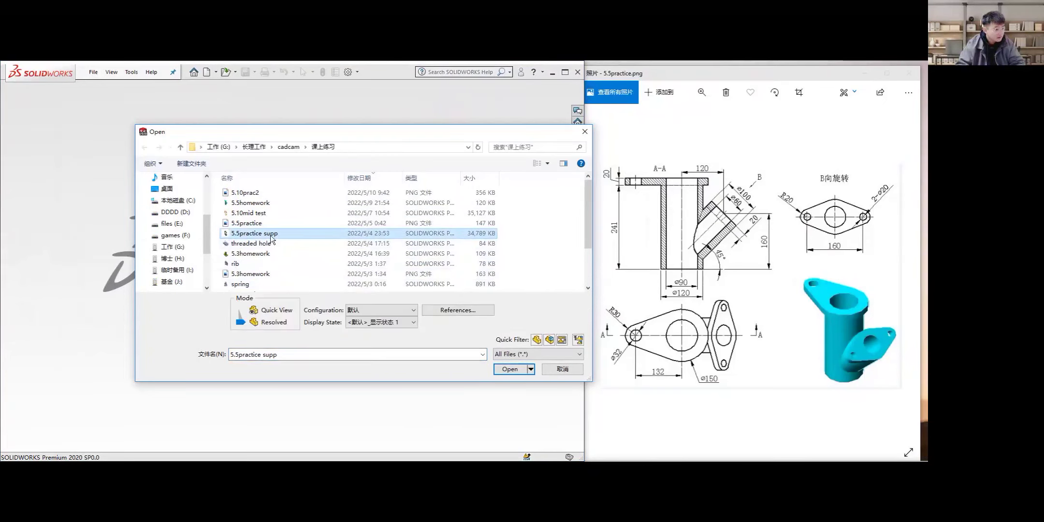
{"action": "double_click", "coordinate": [272, 235]}
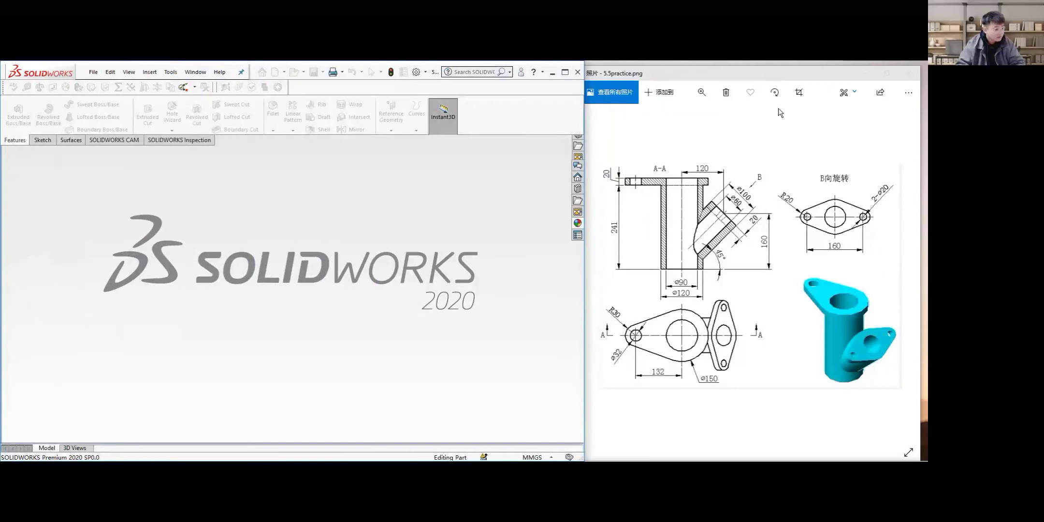
{"action": "left_click", "coordinate": [565, 71]}
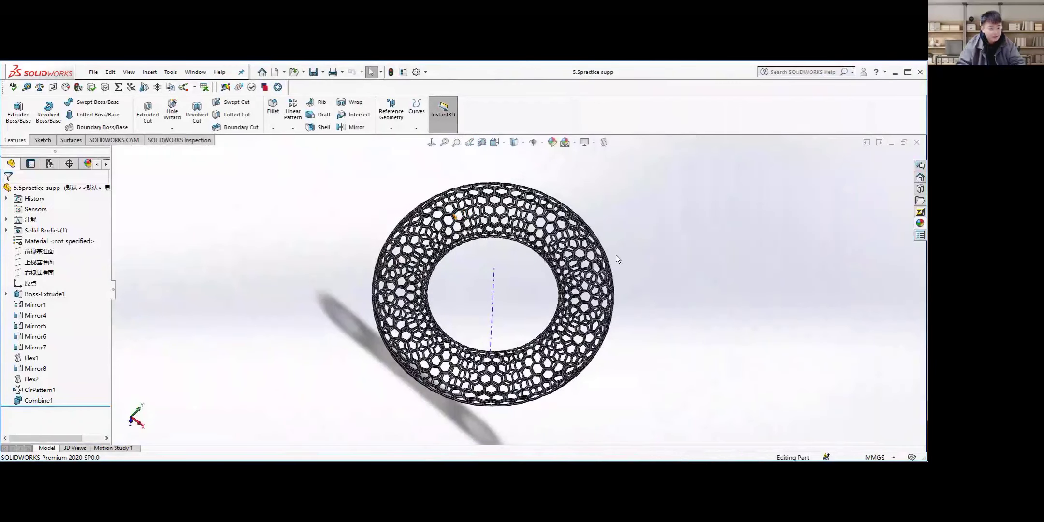
Orbit and zoom the hexagonal lattice torus, including a front view, to inspect it
{"action": "middle_click_drag", "start_coordinate": [617, 255], "coordinate": [271, 310]}
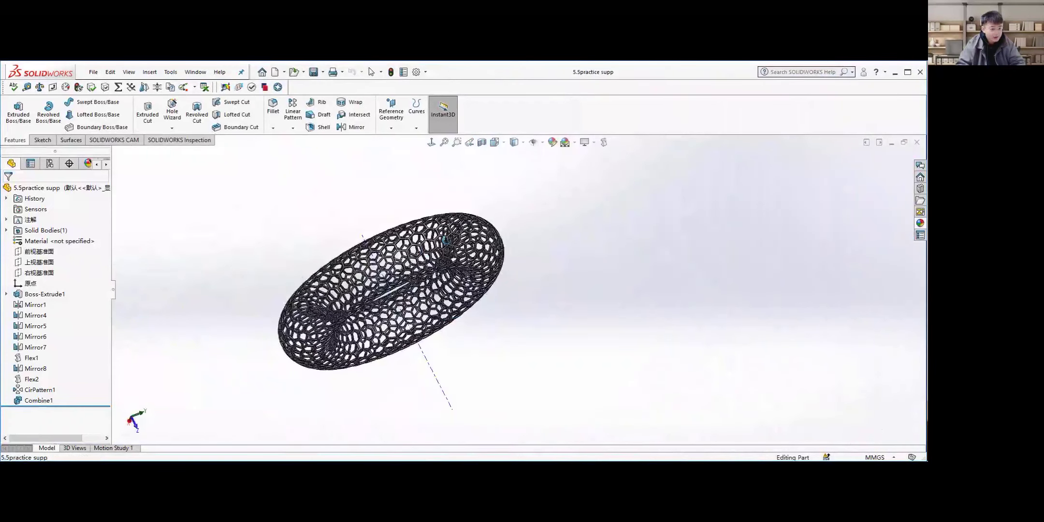
{"action": "middle_click_drag", "start_coordinate": [402, 255], "coordinate": [468, 341]}
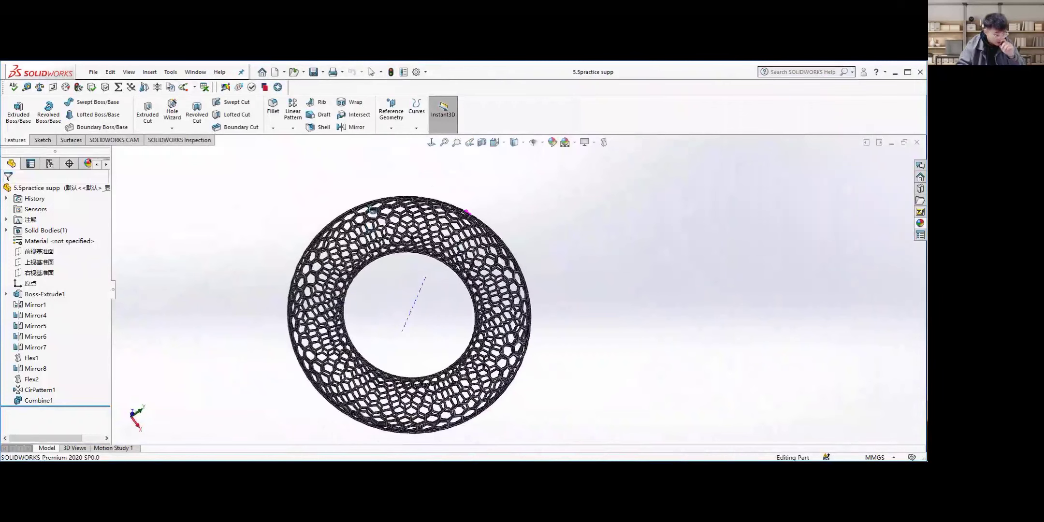
{"action": "middle_click_drag", "start_coordinate": [468, 211], "coordinate": [573, 321]}
{"action": "middle_click_drag", "start_coordinate": [530, 356], "coordinate": [560, 342]}
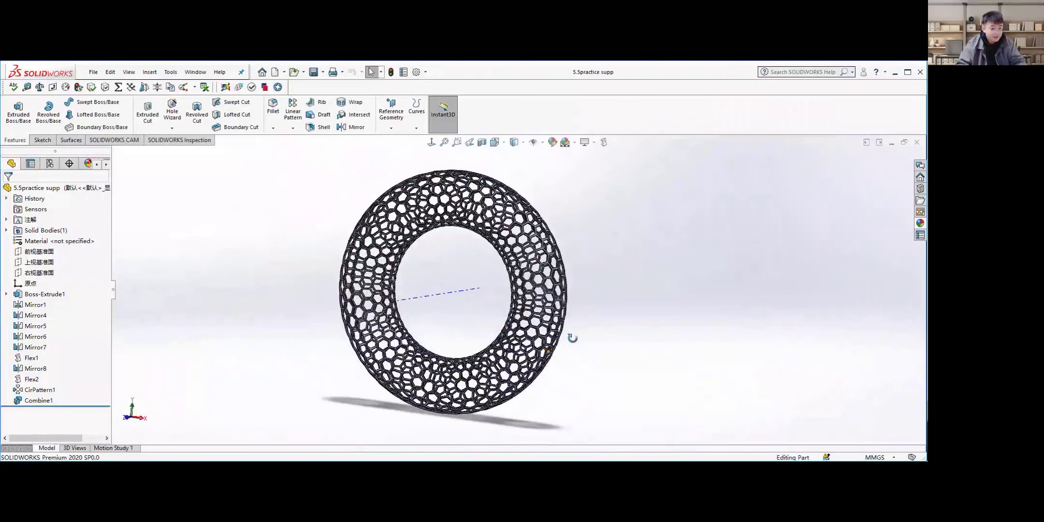
{"action": "key", "text": "ctrl+1"}
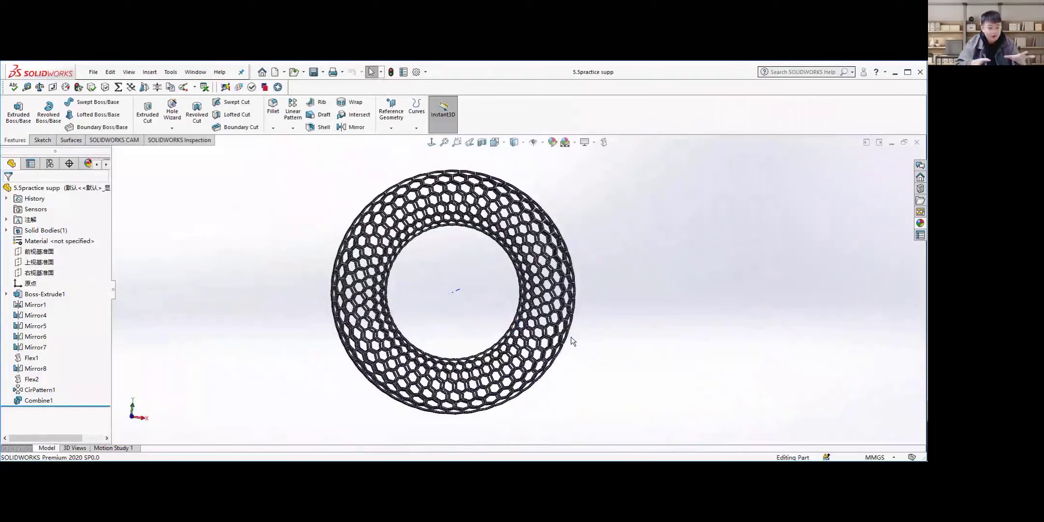
{"action": "mouse_move", "coordinate": [477, 233]}
{"action": "middle_mouse_down"}
{"action": "mouse_move", "coordinate": [426, 264]}
{"action": "mouse_move", "coordinate": [449, 247]}
{"action": "mouse_move", "coordinate": [464, 262]}
{"action": "mouse_move", "coordinate": [475, 237]}
{"action": "mouse_move", "coordinate": [456, 255]}
{"action": "mouse_move", "coordinate": [478, 246]}
{"action": "middle_mouse_up"}
{"action": "scroll", "coordinate": [449, 237], "scroll_direction": "down", "scroll_amount": 3}
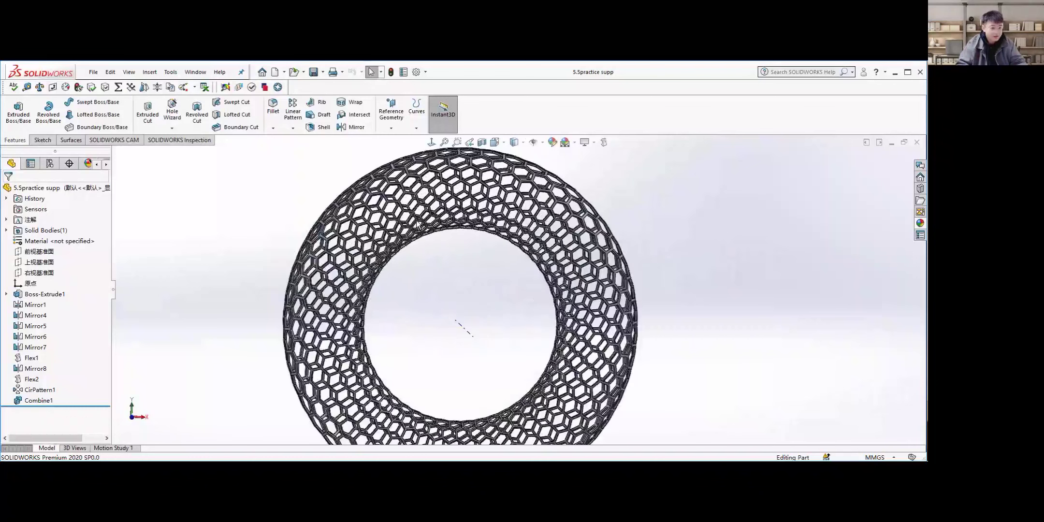
{"action": "scroll", "coordinate": [414, 267], "scroll_direction": "up", "scroll_amount": 4}
{"action": "scroll", "coordinate": [433, 251], "scroll_direction": "down", "scroll_amount": 5}
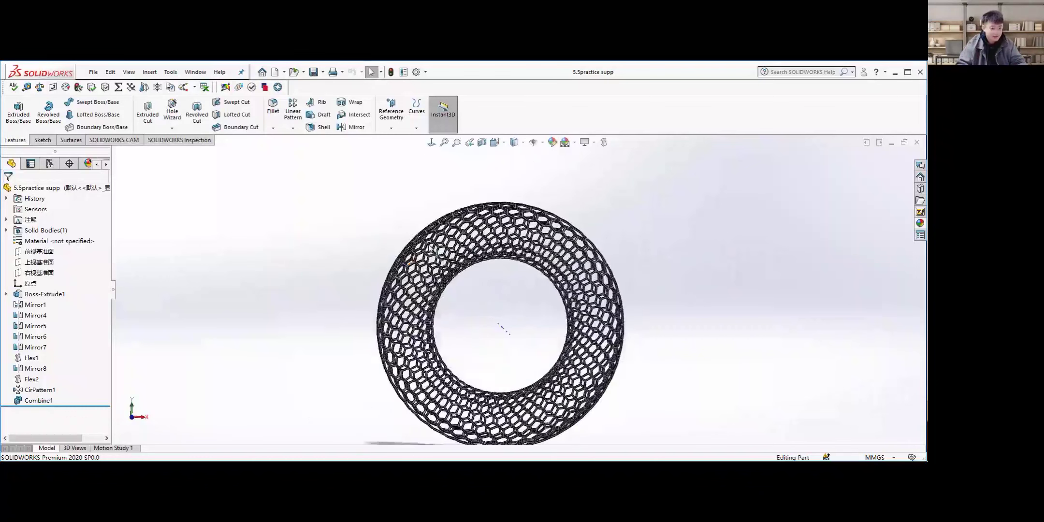
{"action": "scroll", "coordinate": [441, 247], "scroll_direction": "down", "scroll_amount": 3}
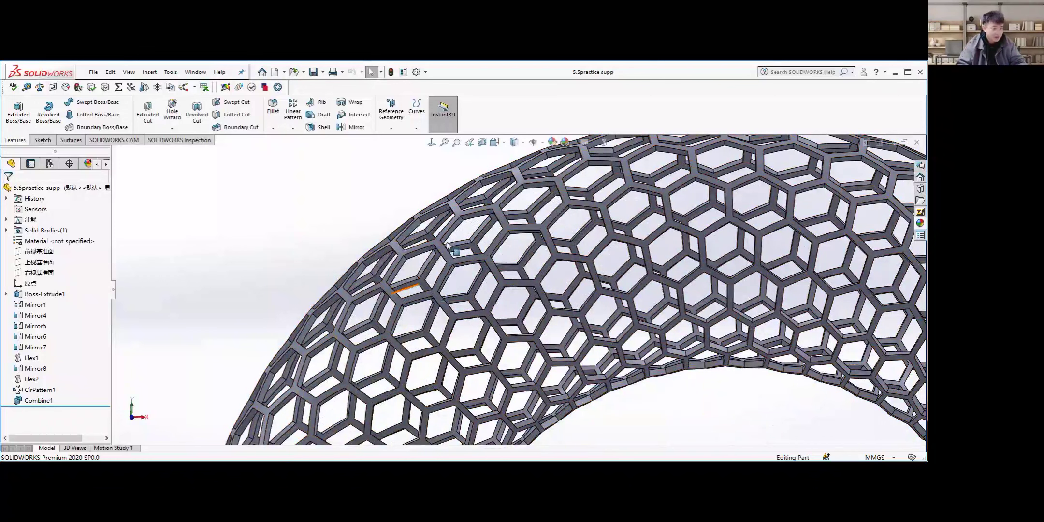
{"action": "middle_click_drag", "start_coordinate": [402, 300], "coordinate": [420, 244]}
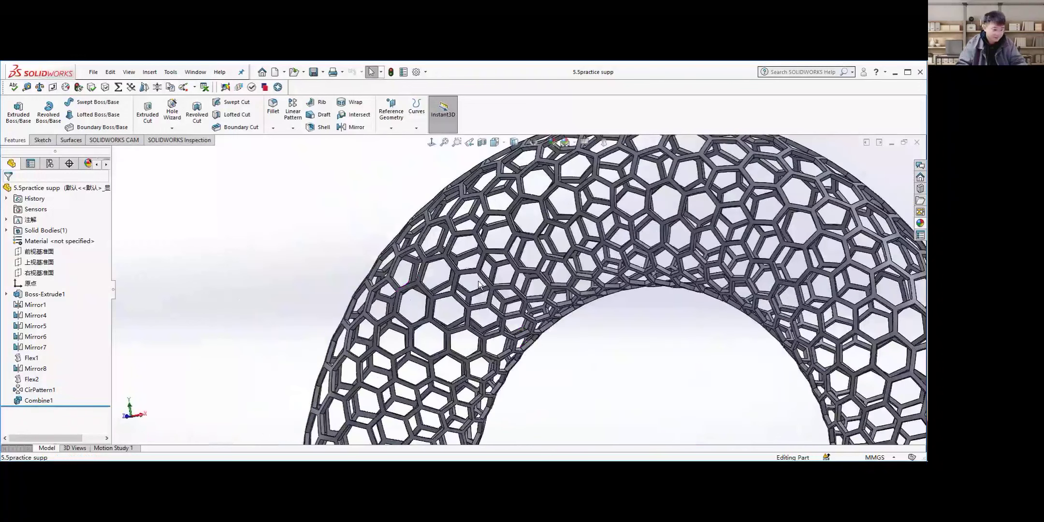
{"action": "middle_click_drag", "start_coordinate": [480, 285], "coordinate": [434, 225]}
Switch conversations in the chat app, minimize it, and zoom the model view
{"action": "key", "text": "ctrl+alt+w"}
{"action": "left_click", "coordinate": [333, 231]}
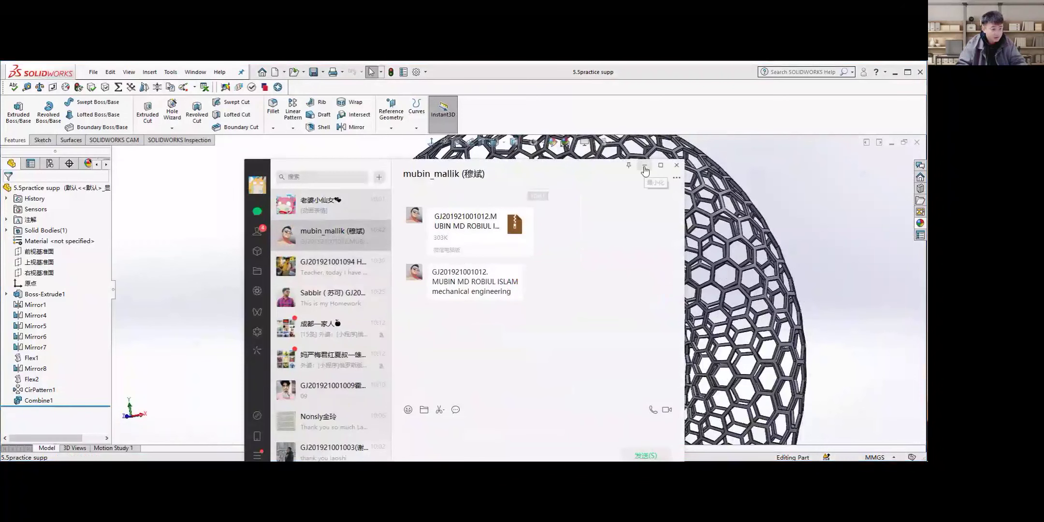
{"action": "left_click", "coordinate": [644, 166]}
{"action": "scroll", "coordinate": [469, 264], "scroll_direction": "up", "scroll_amount": 5}
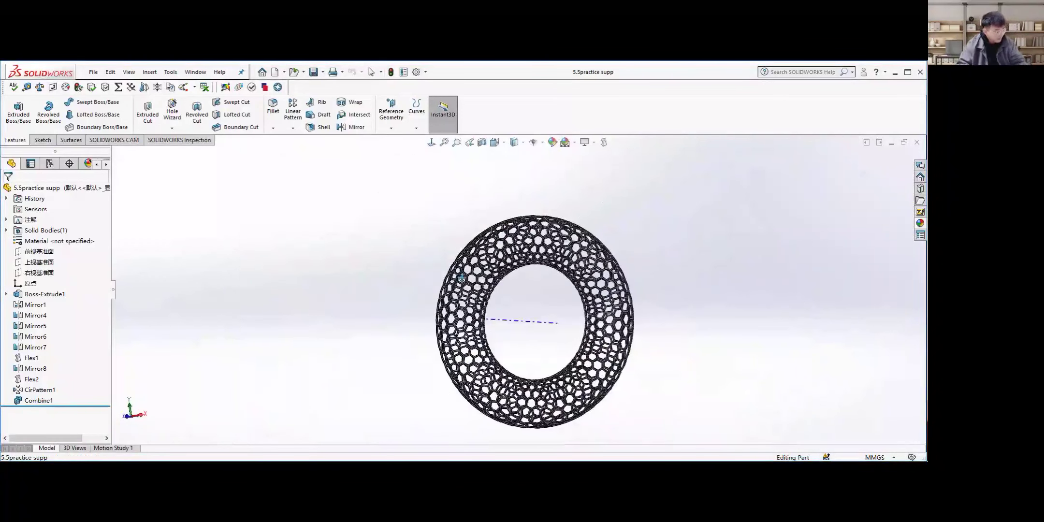
{"action": "middle_click_drag", "start_coordinate": [542, 323], "coordinate": [393, 243], "text": "ctrl"}
{"action": "scroll", "coordinate": [370, 231], "scroll_direction": "down", "scroll_amount": 2}
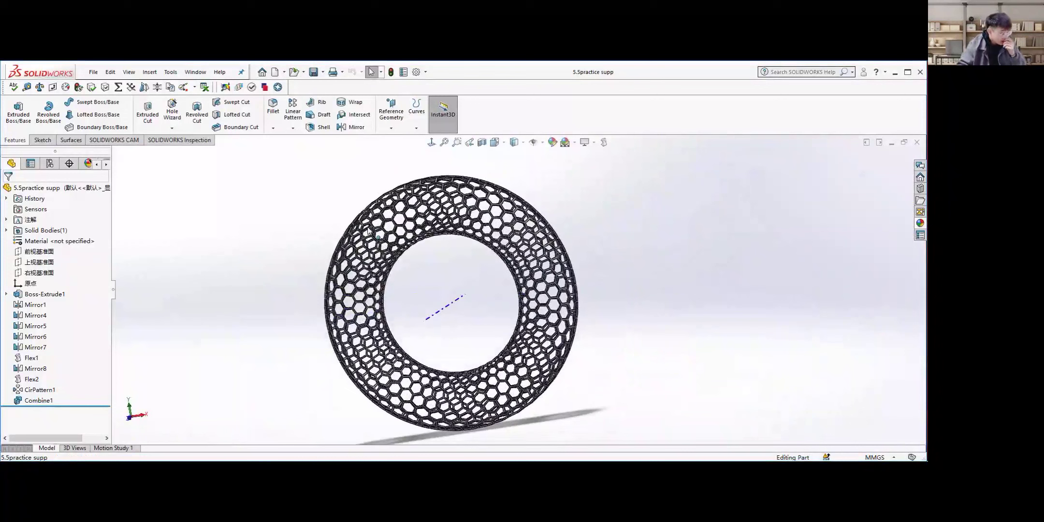
{"action": "scroll", "coordinate": [370, 232], "scroll_direction": "down", "scroll_amount": 5}
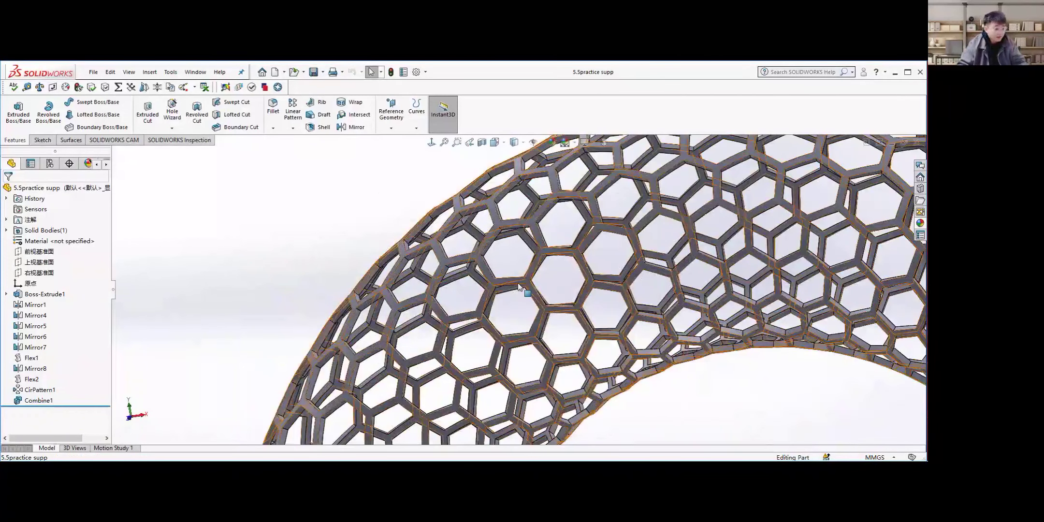
{"action": "middle_click_drag", "start_coordinate": [538, 282], "coordinate": [551, 306]}
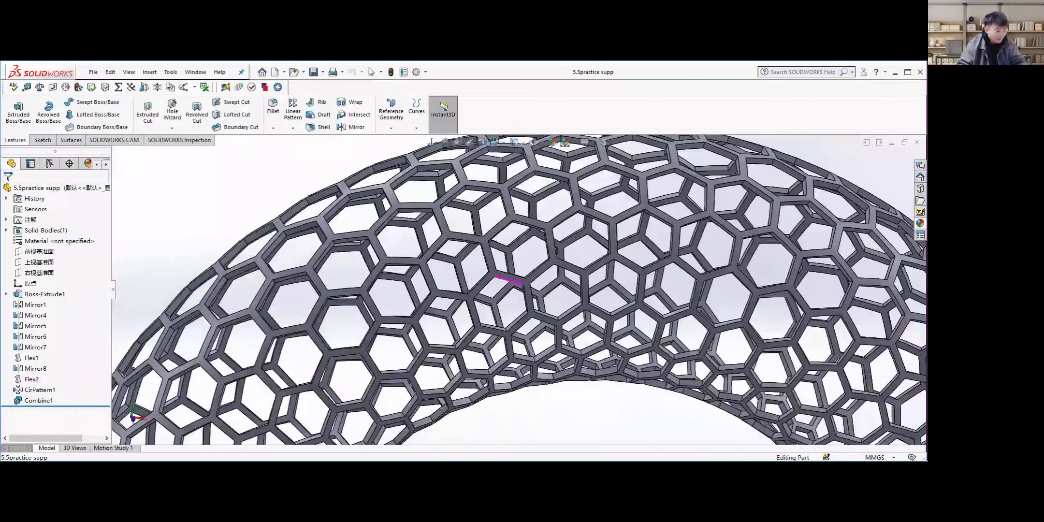
{"action": "scroll", "coordinate": [531, 269], "scroll_direction": "down", "scroll_amount": 2}
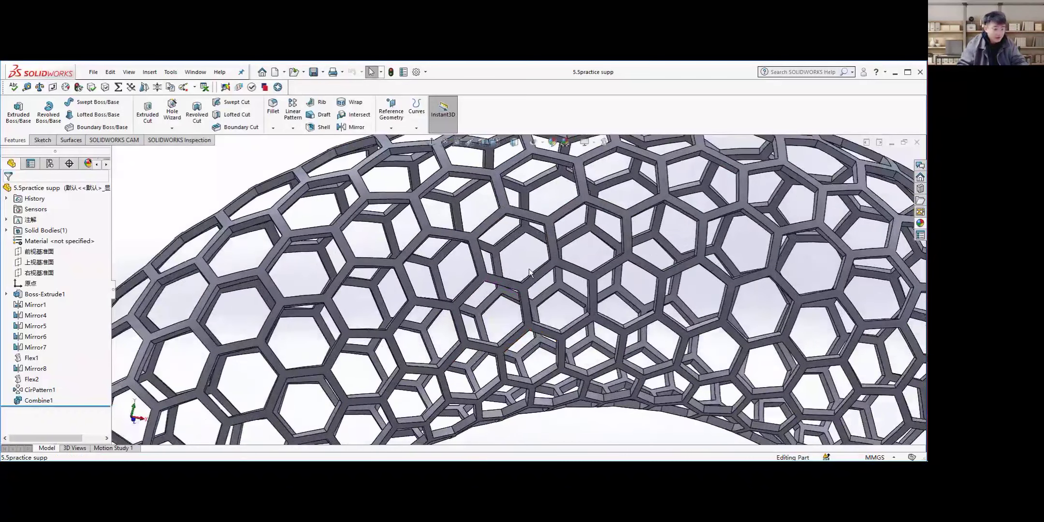
{"action": "scroll", "coordinate": [530, 272], "scroll_direction": "down", "scroll_amount": 2}
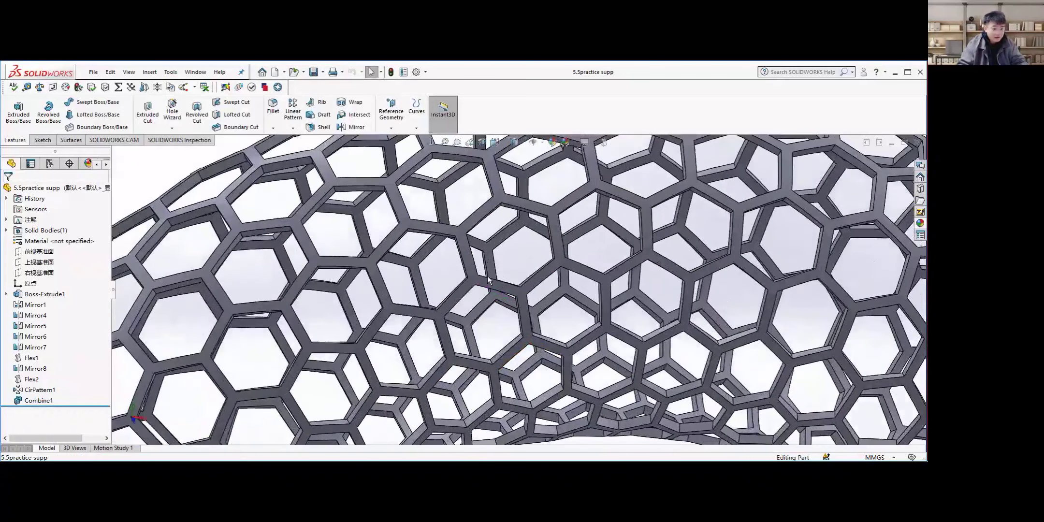
{"action": "left_click", "coordinate": [522, 317]}
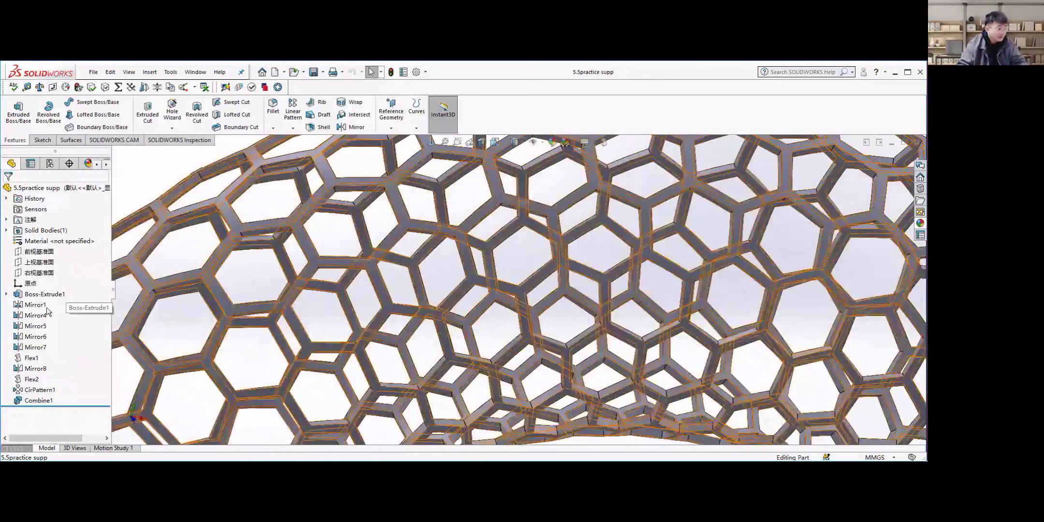
Select Boss-Extrude1's Sketch1, view it Normal To, and zoom on the hexagon profile
{"action": "left_click", "coordinate": [58, 294]}
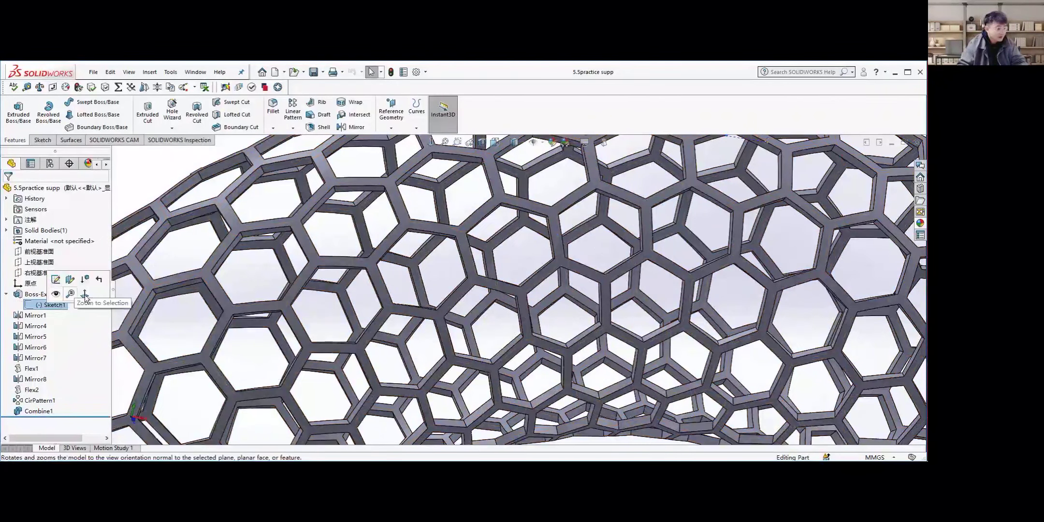
{"action": "key", "text": "ctrl+8"}
{"action": "scroll", "coordinate": [552, 283], "scroll_direction": "up", "scroll_amount": 5}
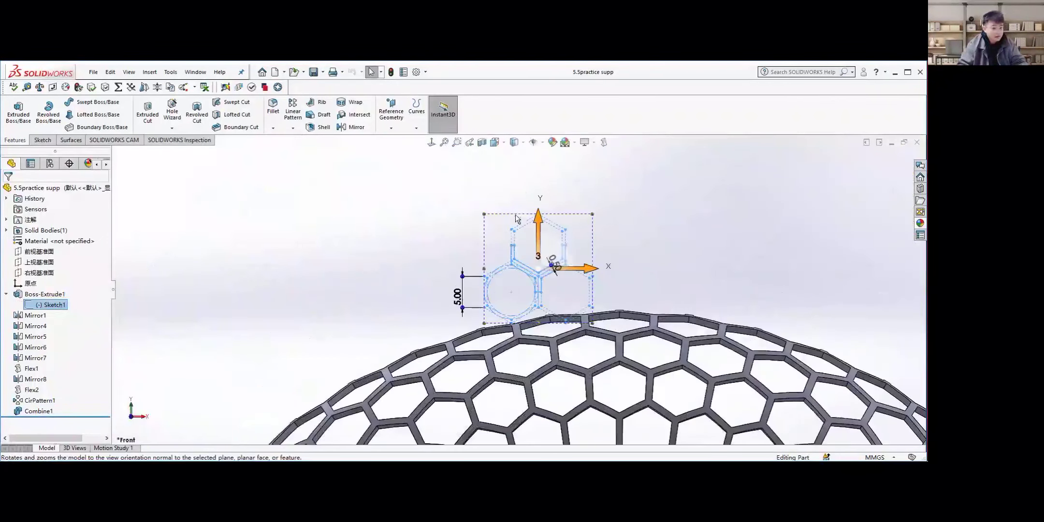
{"action": "scroll", "coordinate": [459, 301], "scroll_direction": "up", "scroll_amount": 3}
{"action": "scroll", "coordinate": [583, 331], "scroll_direction": "down", "scroll_amount": 2}
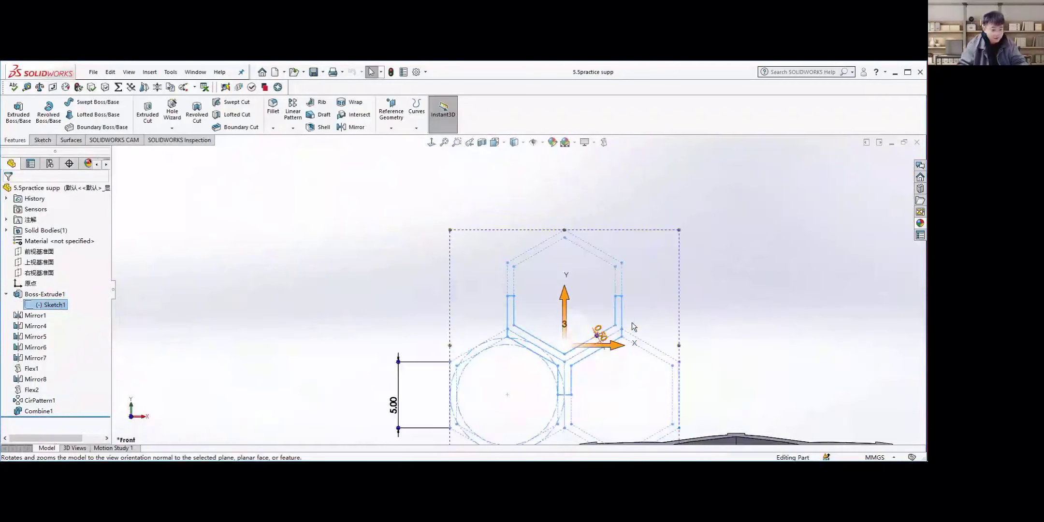
{"action": "scroll", "coordinate": [465, 302], "scroll_direction": "up", "scroll_amount": 2}
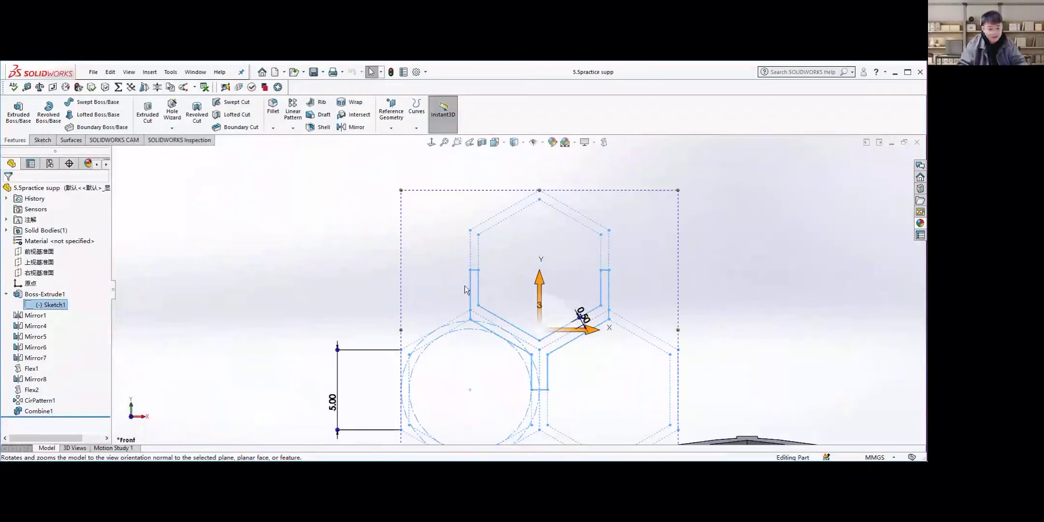
{"action": "scroll", "coordinate": [519, 288], "scroll_direction": "down", "scroll_amount": 1}
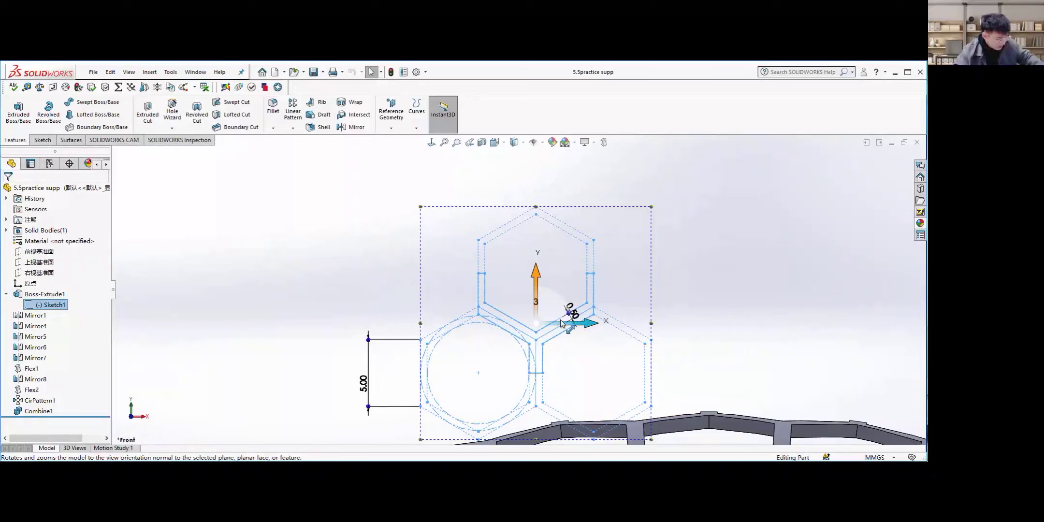
Zoom out and orbit until the whole hexagon-lattice ring shows below the sketch
{"action": "scroll", "coordinate": [525, 292], "scroll_direction": "up", "scroll_amount": 3}
{"action": "scroll", "coordinate": [510, 273], "scroll_direction": "down", "scroll_amount": 2}
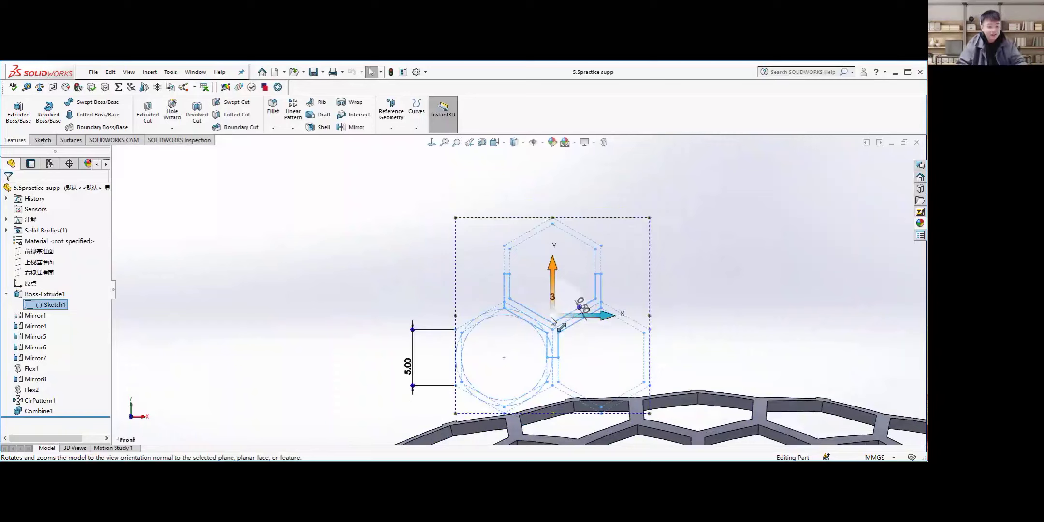
{"action": "scroll", "coordinate": [560, 309], "scroll_direction": "up", "scroll_amount": 2}
{"action": "scroll", "coordinate": [552, 299], "scroll_direction": "down", "scroll_amount": 1}
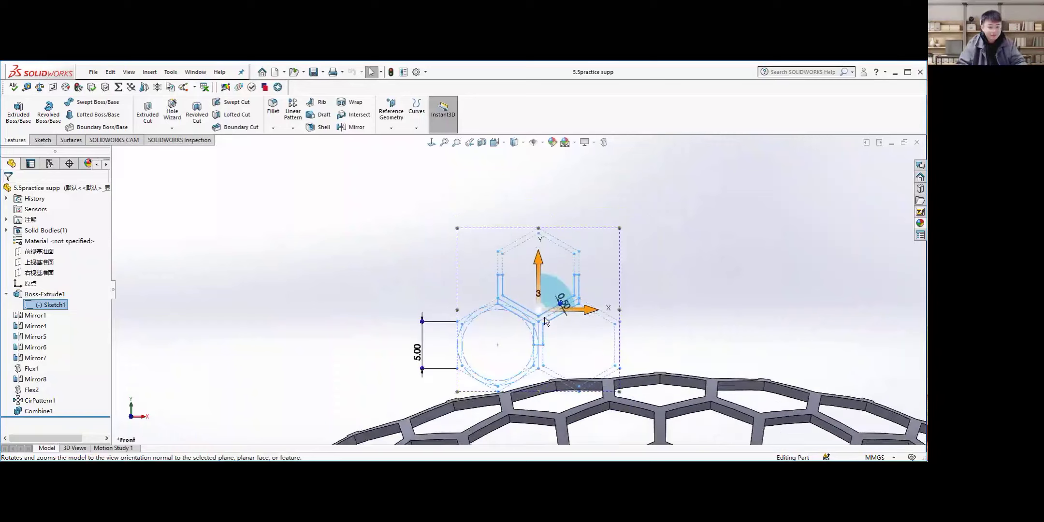
{"action": "scroll", "coordinate": [553, 298], "scroll_direction": "down", "scroll_amount": 1}
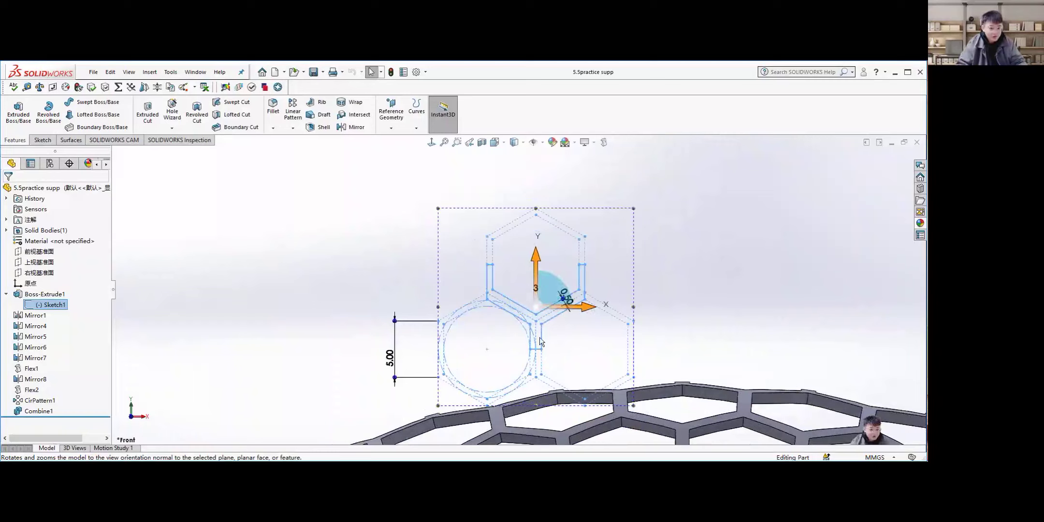
{"action": "mouse_move", "coordinate": [537, 342]}
{"action": "middle_mouse_down"}
{"action": "mouse_move", "coordinate": [513, 343]}
{"action": "mouse_move", "coordinate": [551, 328]}
{"action": "middle_mouse_up"}
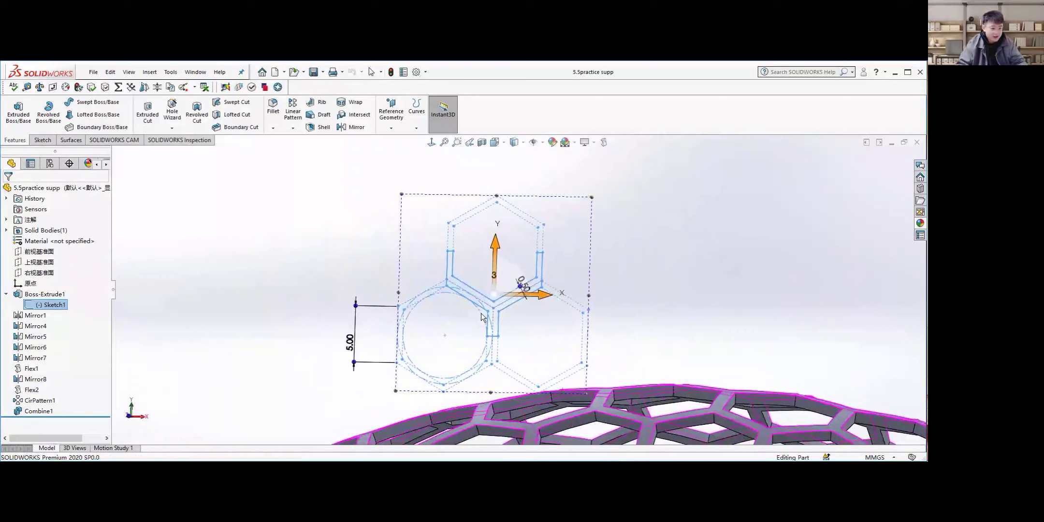
{"action": "middle_click_drag", "start_coordinate": [482, 317], "coordinate": [497, 299]}
{"action": "scroll", "coordinate": [517, 284], "scroll_direction": "up", "scroll_amount": 5}
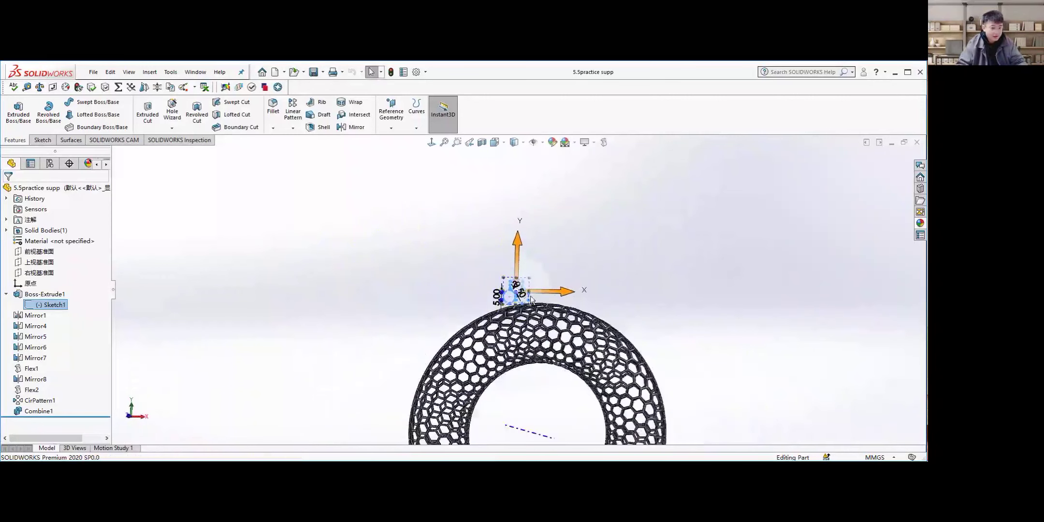
{"action": "scroll", "coordinate": [502, 297], "scroll_direction": "down", "scroll_amount": 5}
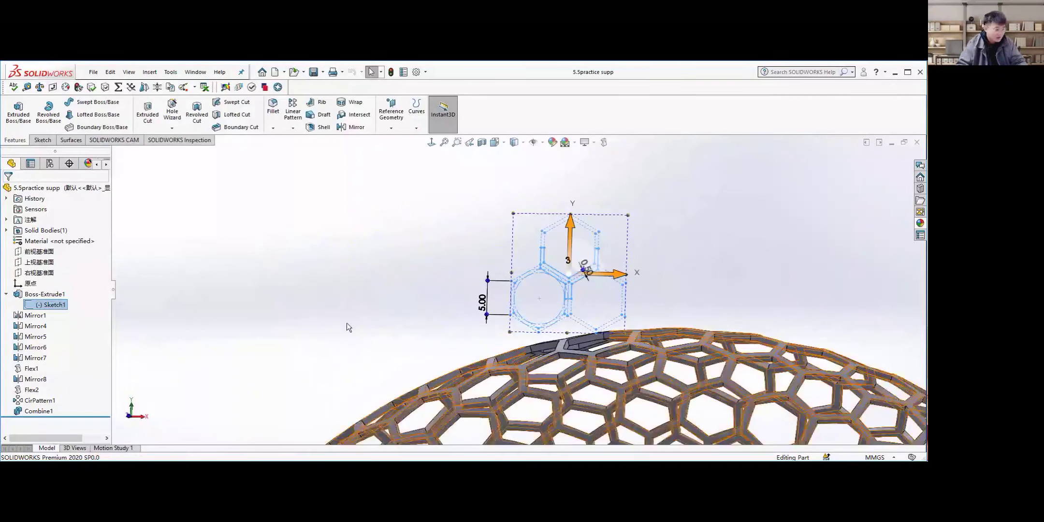
{"action": "scroll", "coordinate": [558, 272], "scroll_direction": "down", "scroll_amount": 4}
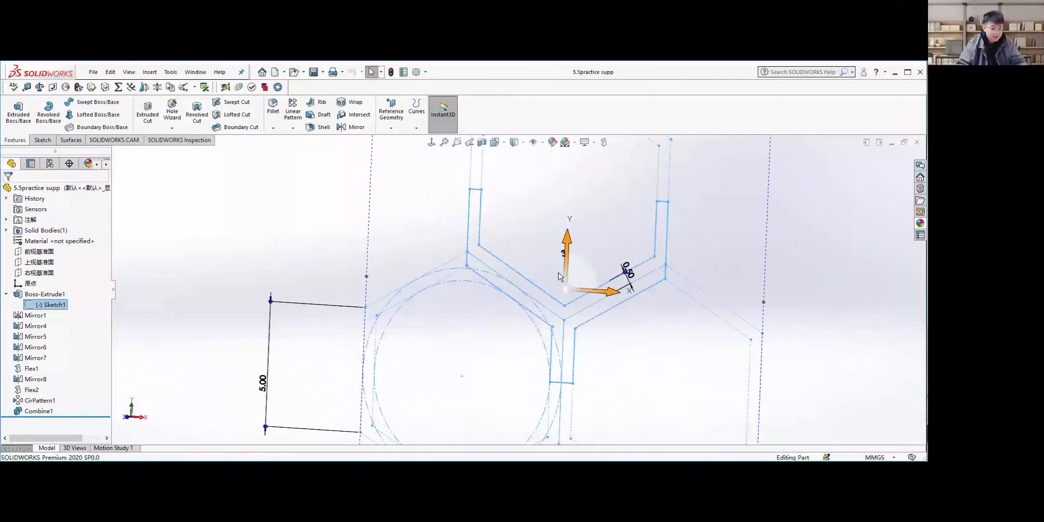
{"action": "key", "text": "ctrl+Right"}
{"action": "key", "text": "ctrl+Right"}
{"action": "key", "text": "ctrl+Right"}
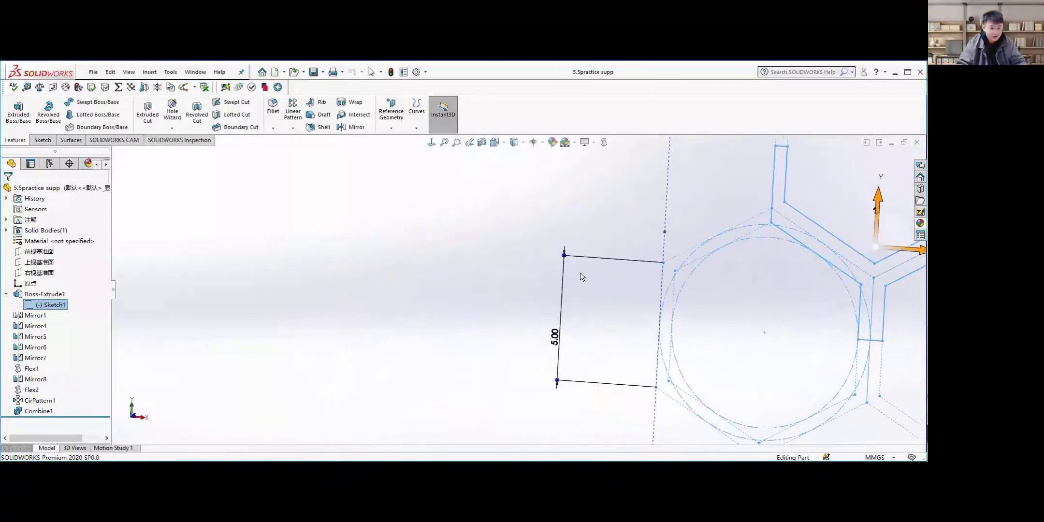
{"action": "middle_click_drag", "start_coordinate": [462, 268], "coordinate": [494, 284]}
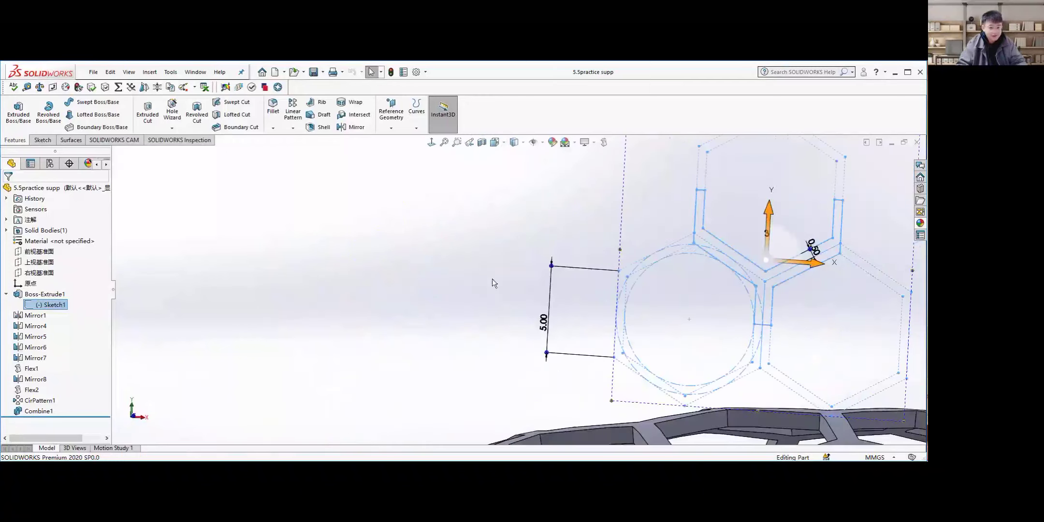
{"action": "middle_click_drag", "start_coordinate": [865, 245], "coordinate": [506, 216], "text": "ctrl"}
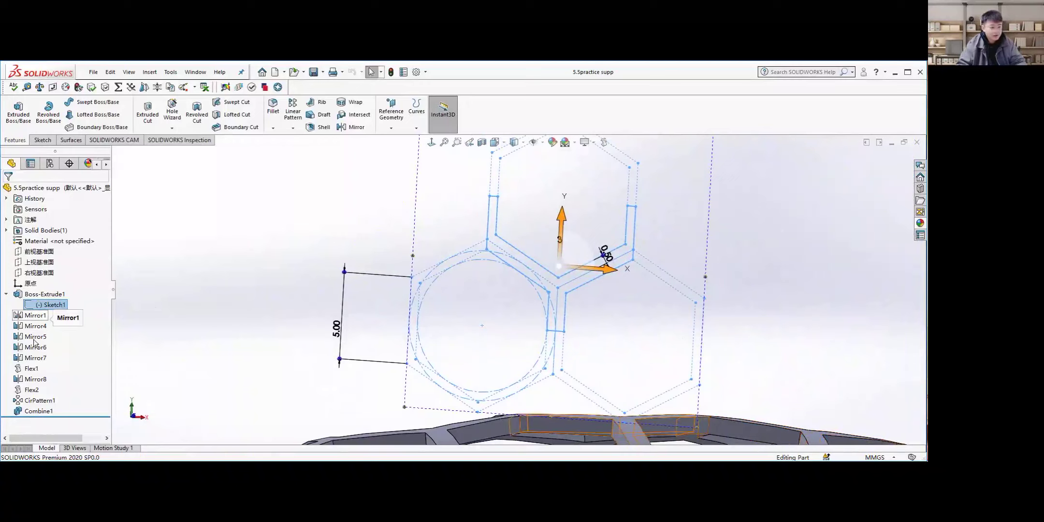
{"action": "scroll", "coordinate": [491, 234], "scroll_direction": "up", "scroll_amount": 5}
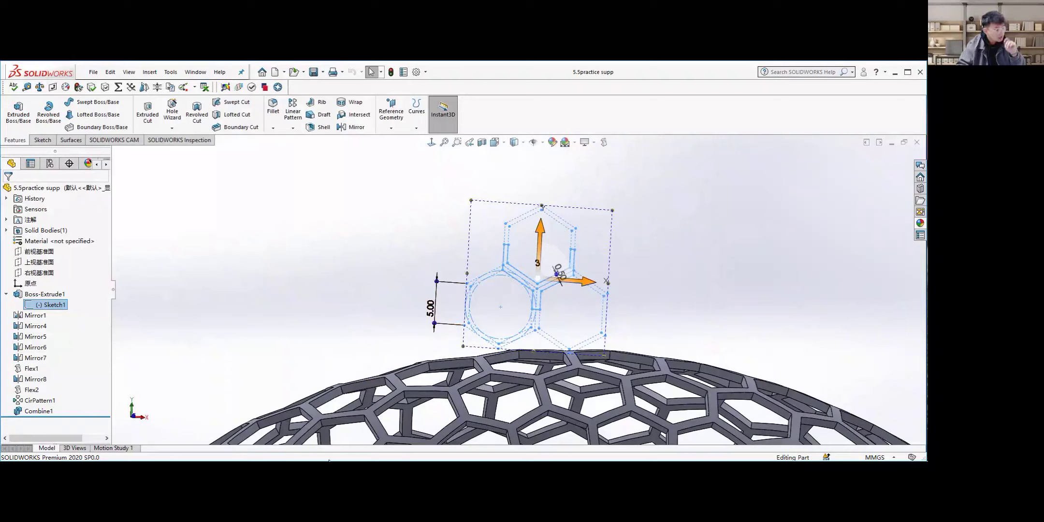
{"action": "scroll", "coordinate": [507, 259], "scroll_direction": "up", "scroll_amount": 3}
{"action": "scroll", "coordinate": [513, 252], "scroll_direction": "down", "scroll_amount": 4}
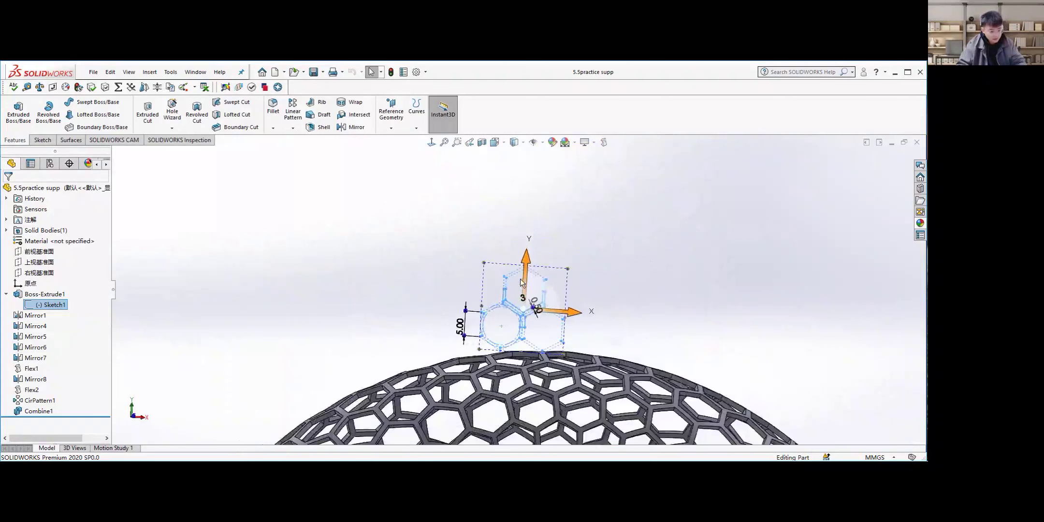
{"action": "scroll", "coordinate": [486, 255], "scroll_direction": "up", "scroll_amount": 3}
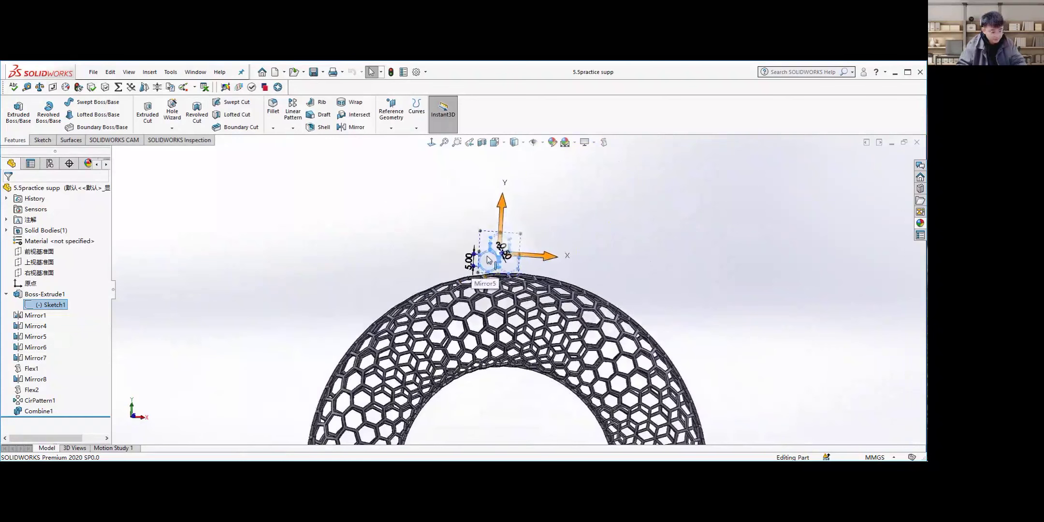
{"action": "mouse_move", "coordinate": [529, 260]}
{"action": "middle_mouse_down"}
{"action": "mouse_move", "coordinate": [526, 272]}
{"action": "mouse_move", "coordinate": [484, 265]}
{"action": "middle_mouse_up"}
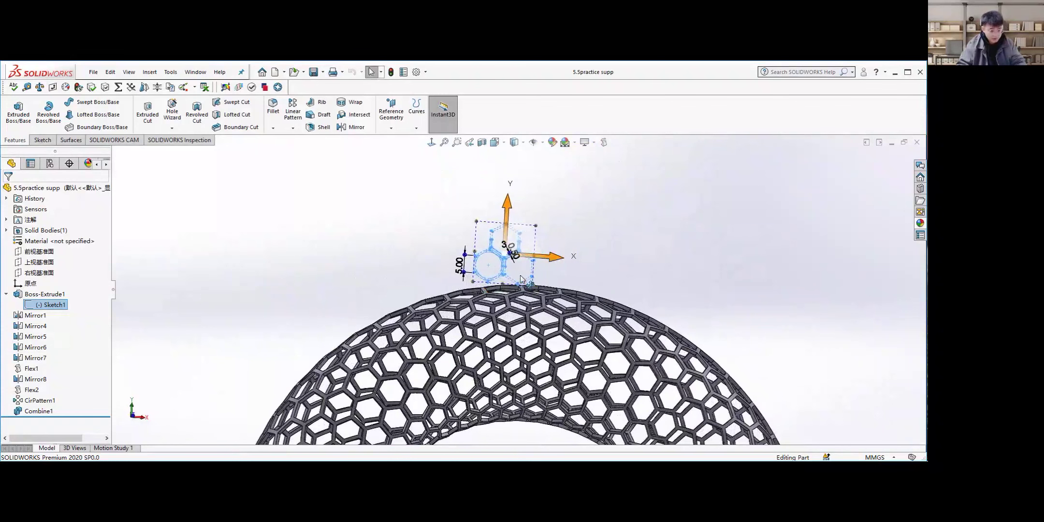
{"action": "scroll", "coordinate": [490, 240], "scroll_direction": "down", "scroll_amount": 2}
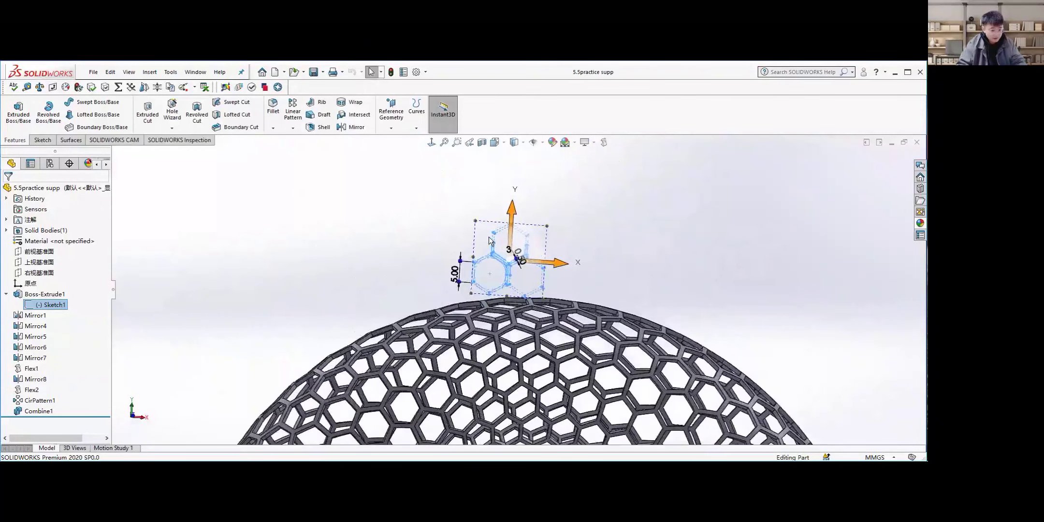
{"action": "middle_click_drag", "start_coordinate": [496, 265], "coordinate": [508, 290]}
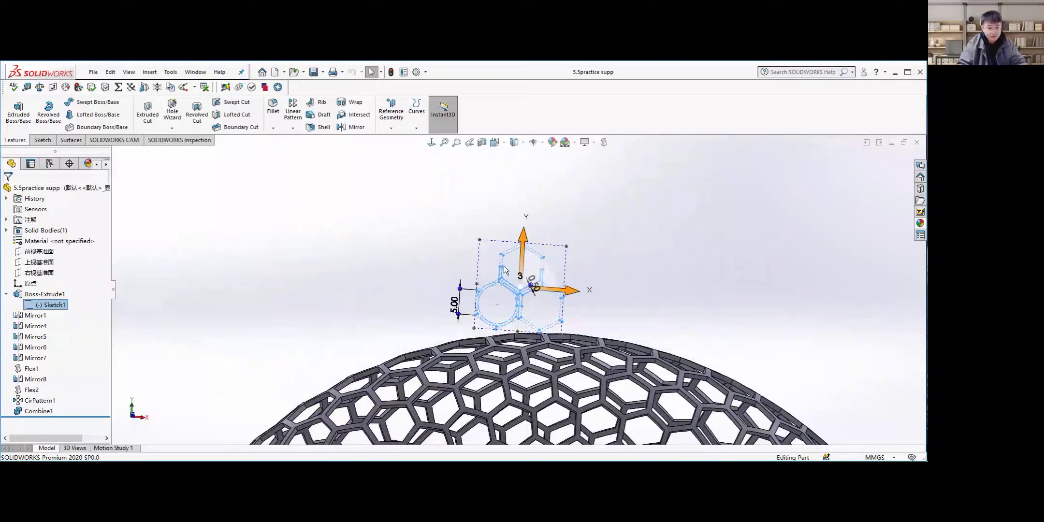
{"action": "scroll", "coordinate": [504, 270], "scroll_direction": "down", "scroll_amount": 5}
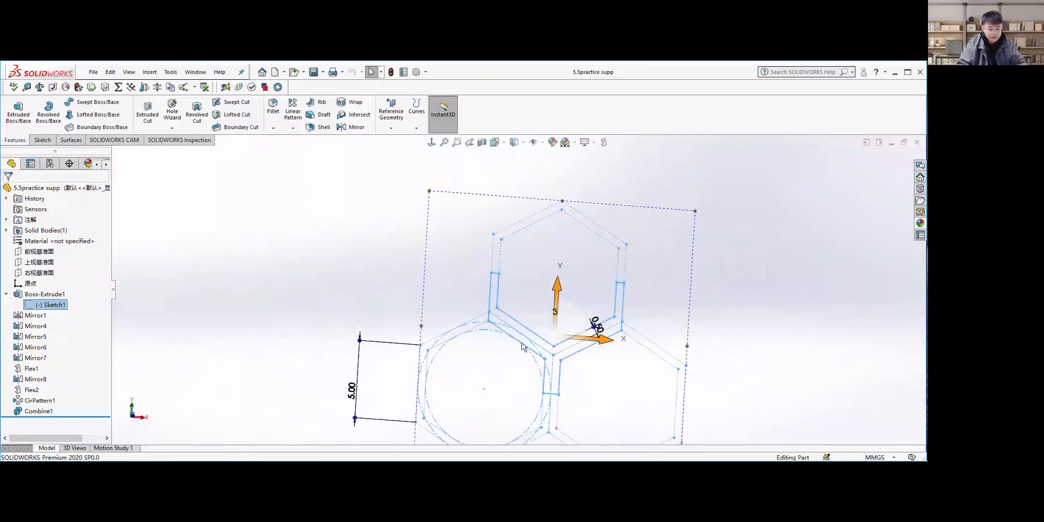
{"action": "scroll", "coordinate": [525, 268], "scroll_direction": "up", "scroll_amount": 7}
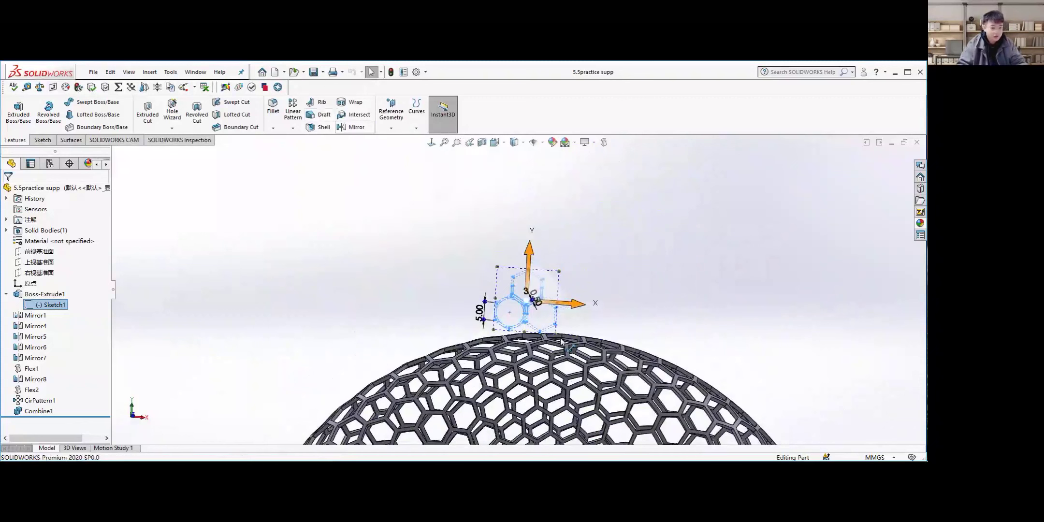
{"action": "scroll", "coordinate": [568, 346], "scroll_direction": "up", "scroll_amount": 1}
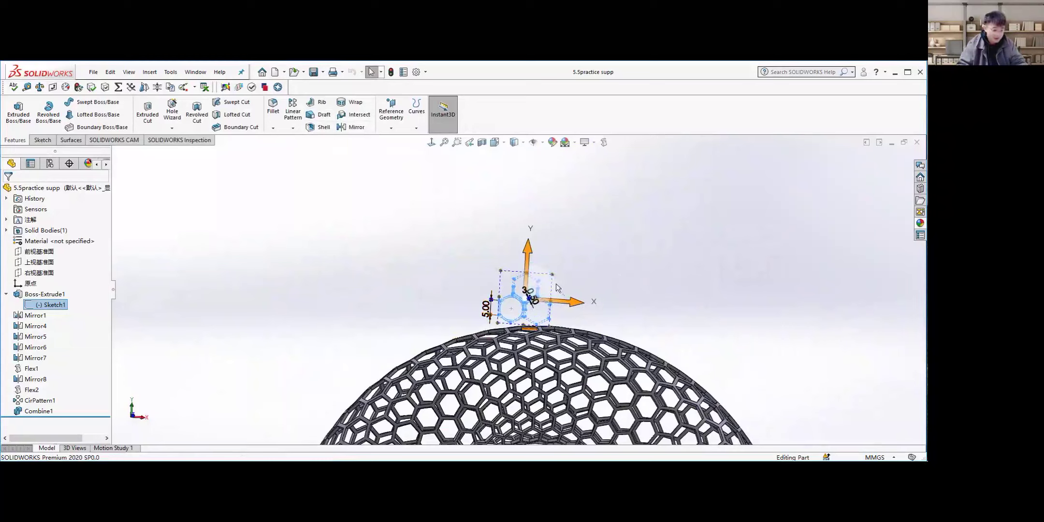
{"action": "scroll", "coordinate": [538, 238], "scroll_direction": "up", "scroll_amount": 5}
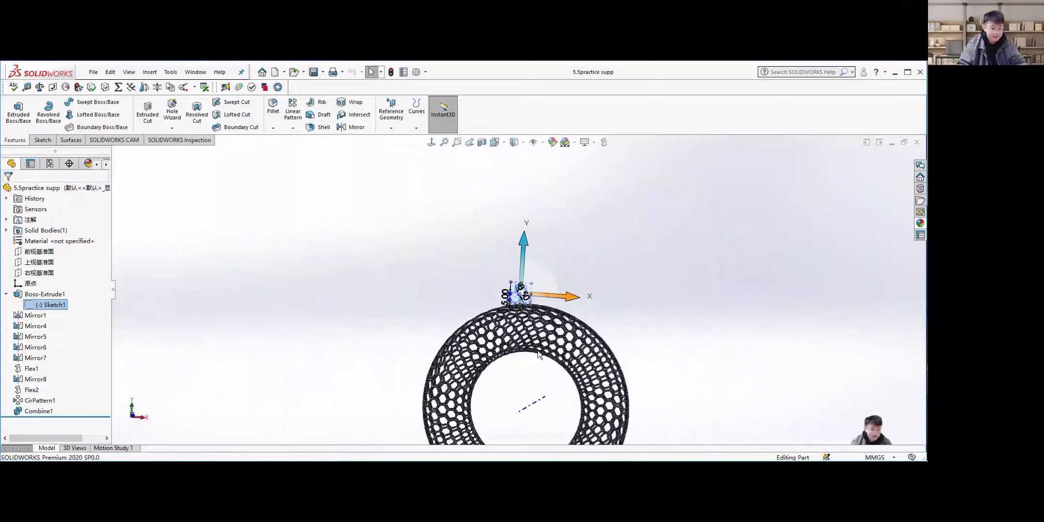
{"action": "middle_click_drag", "start_coordinate": [493, 360], "coordinate": [532, 334]}
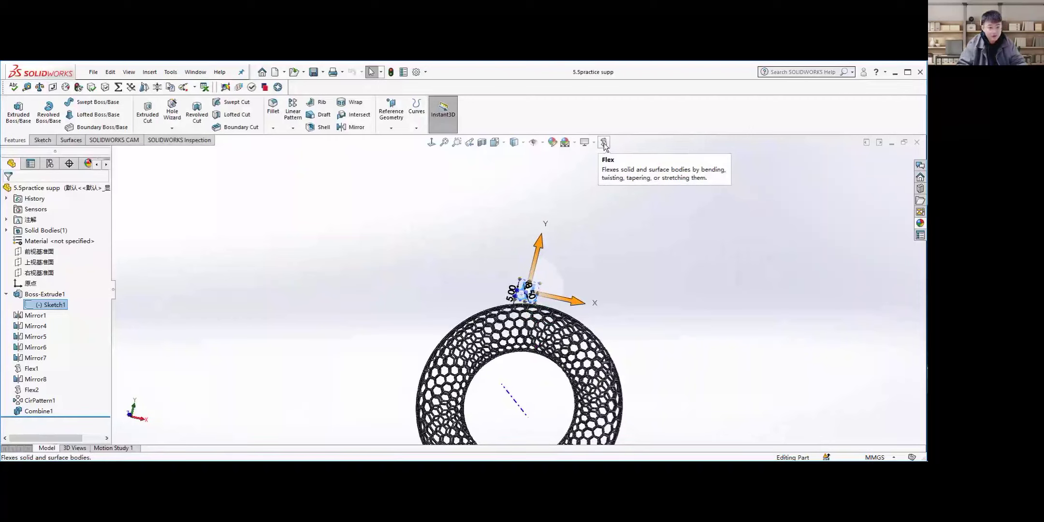
{"action": "left_click", "coordinate": [202, 196]}
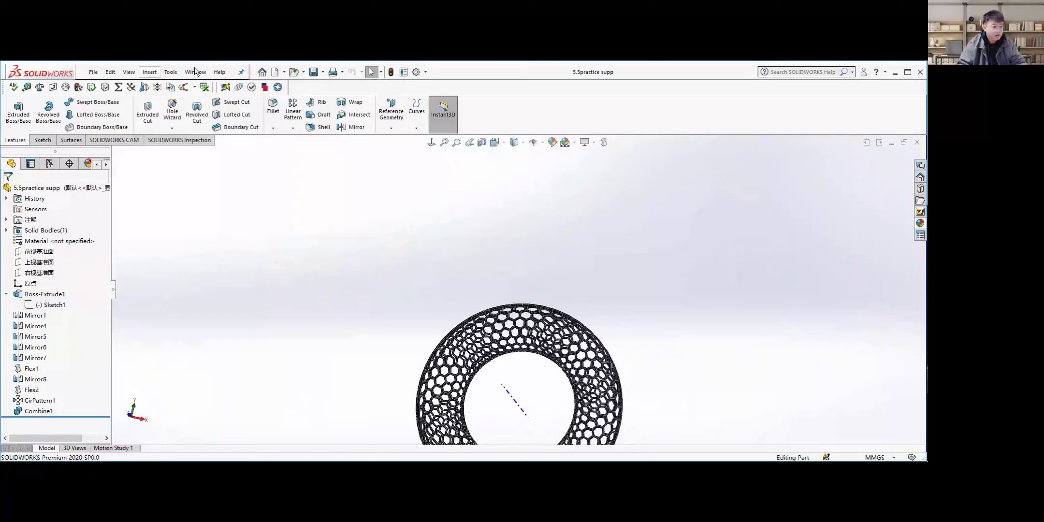
{"action": "left_click", "coordinate": [426, 72]}
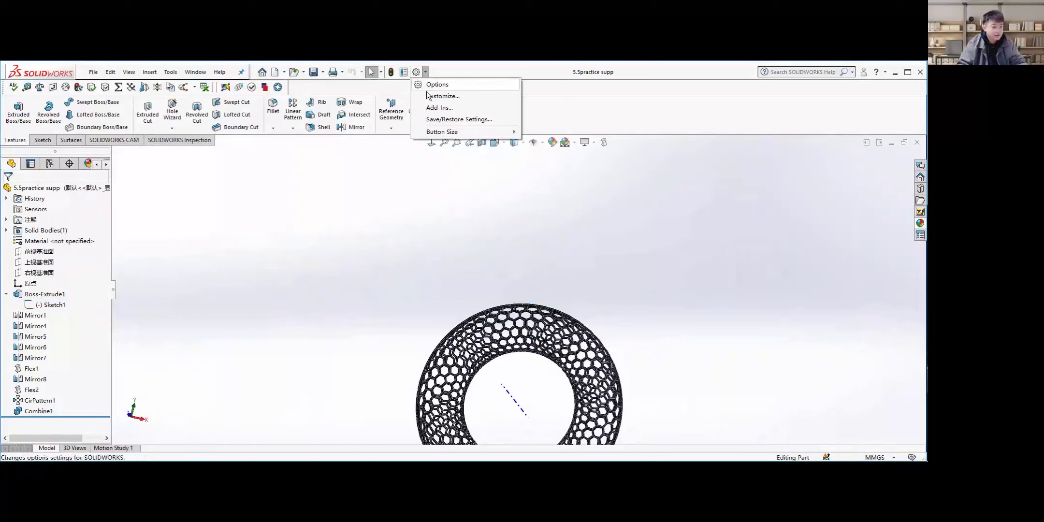
{"action": "left_click", "coordinate": [435, 95]}
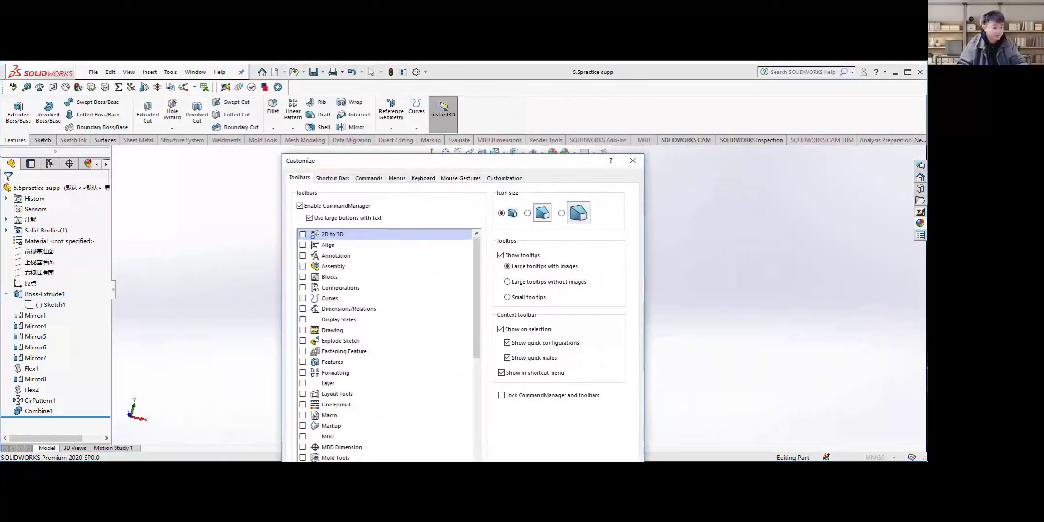
{"action": "left_click", "coordinate": [459, 172]}
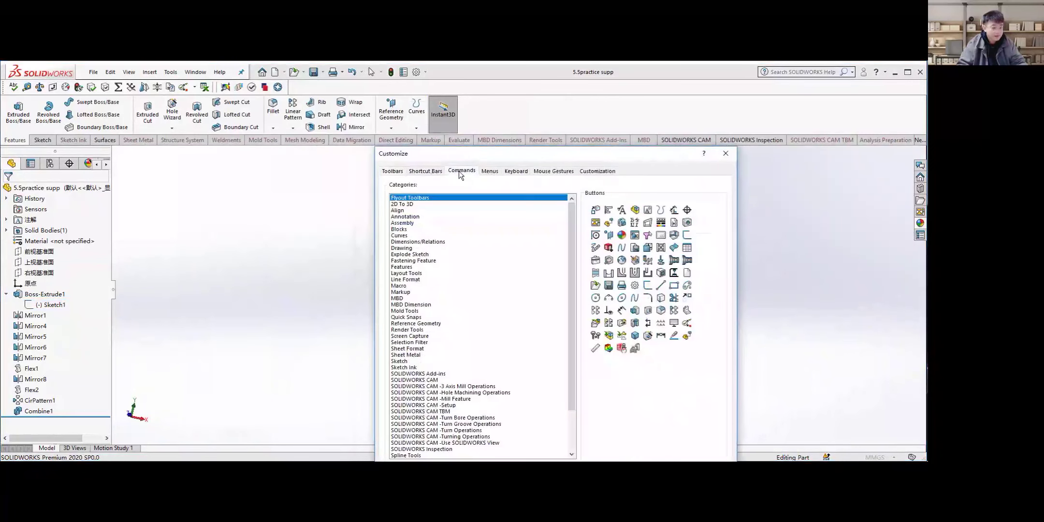
{"action": "left_click", "coordinate": [404, 268]}
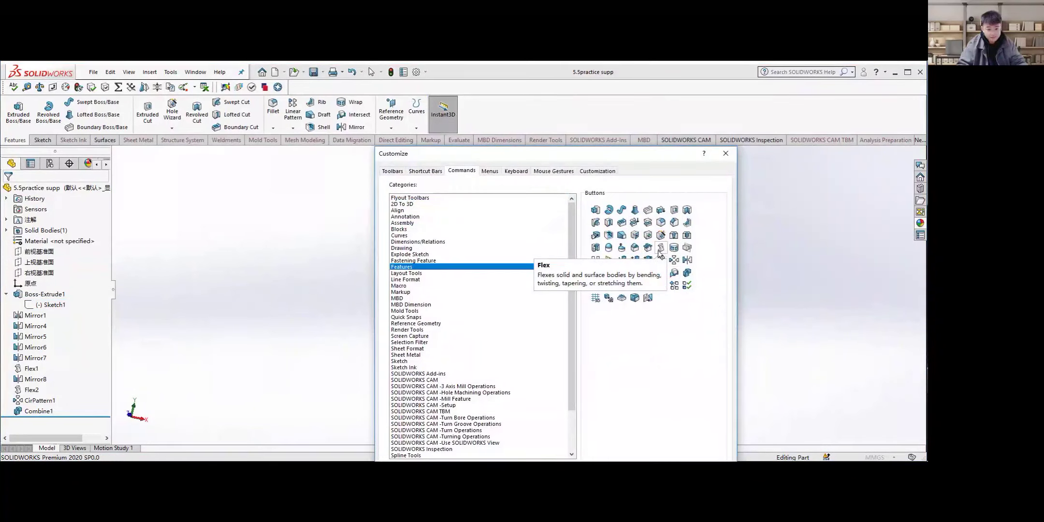
{"action": "left_click_drag", "start_coordinate": [661, 249], "coordinate": [779, 169]}
{"action": "left_click_drag", "start_coordinate": [686, 155], "coordinate": [495, 178]}
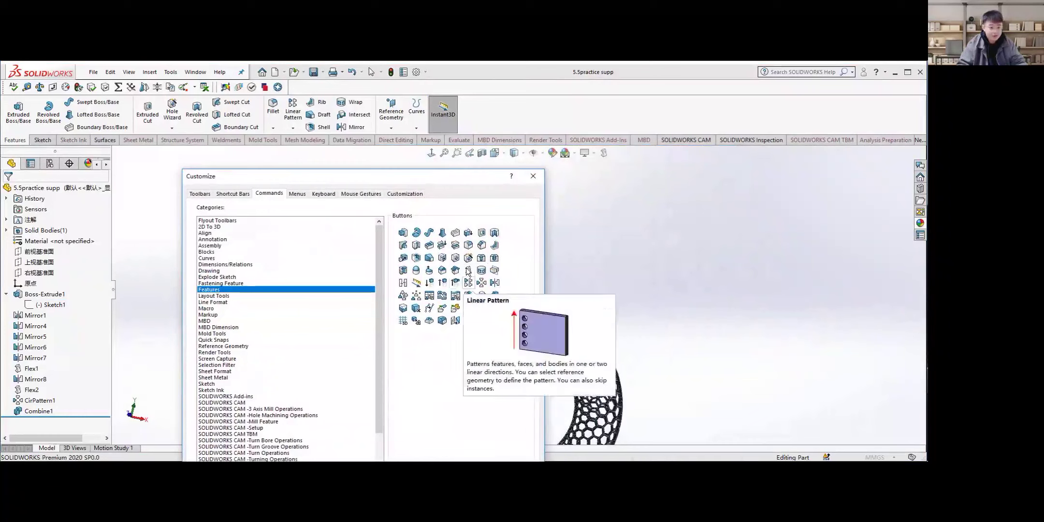
{"action": "left_click_drag", "start_coordinate": [468, 269], "coordinate": [612, 153]}
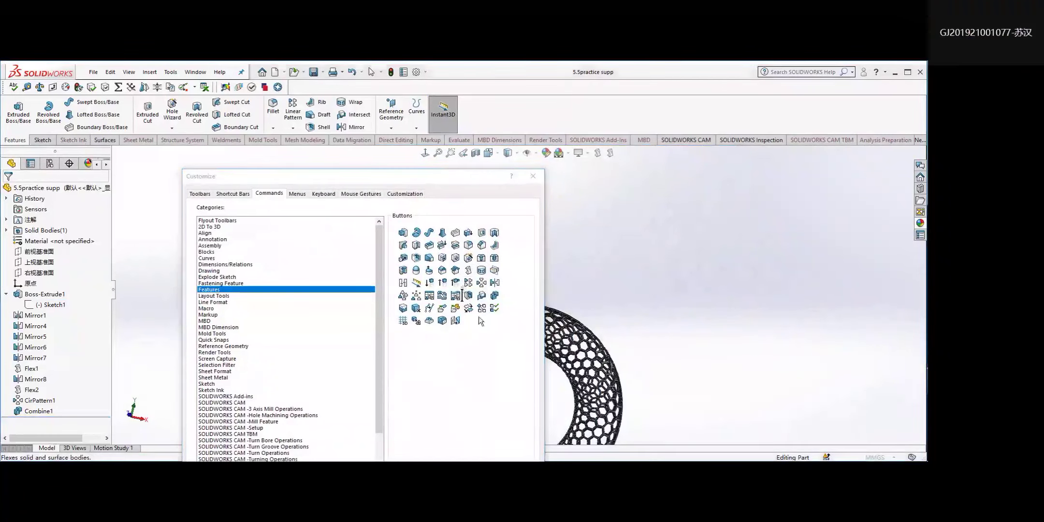
{"action": "left_click", "coordinate": [541, 176]}
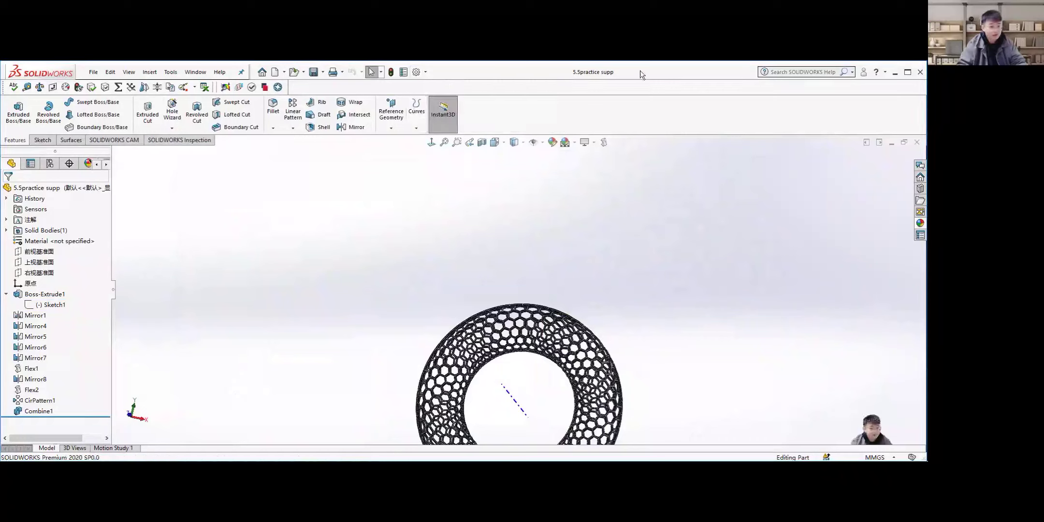
{"action": "double_click", "coordinate": [699, 75]}
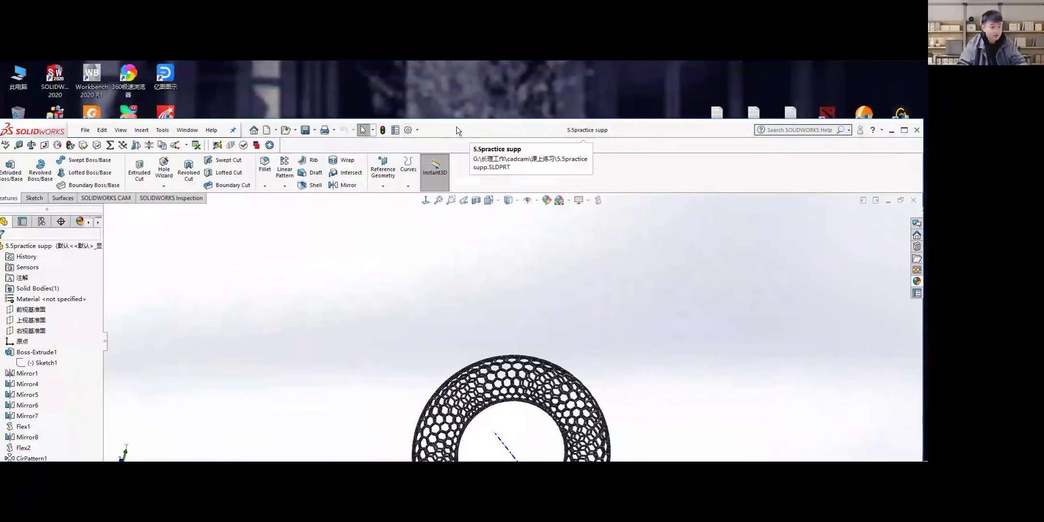
Via Customize > Commands > Features, drag the Flex button onto the Heads-Up View toolbar
{"action": "left_click_drag", "start_coordinate": [425, 130], "coordinate": [430, 79]}
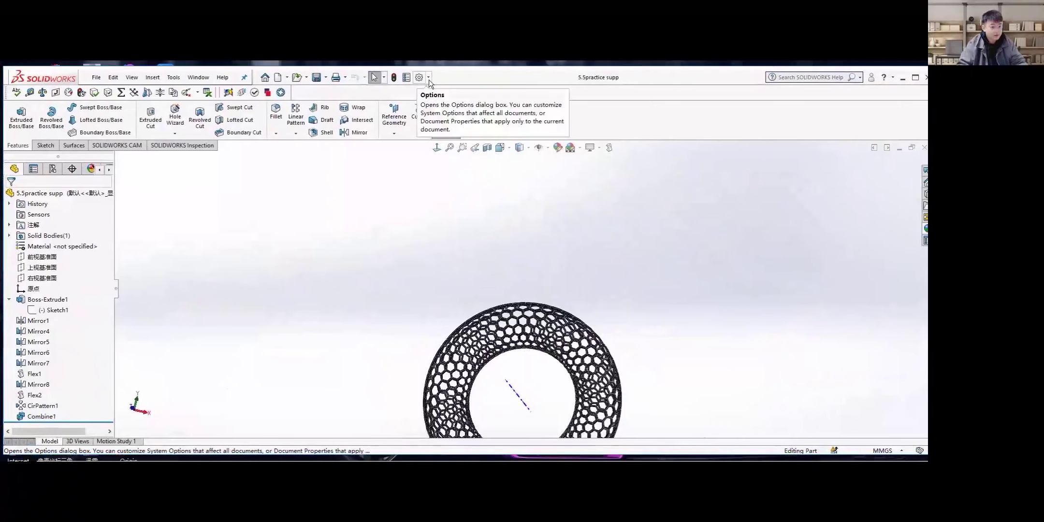
{"action": "left_click", "coordinate": [429, 78]}
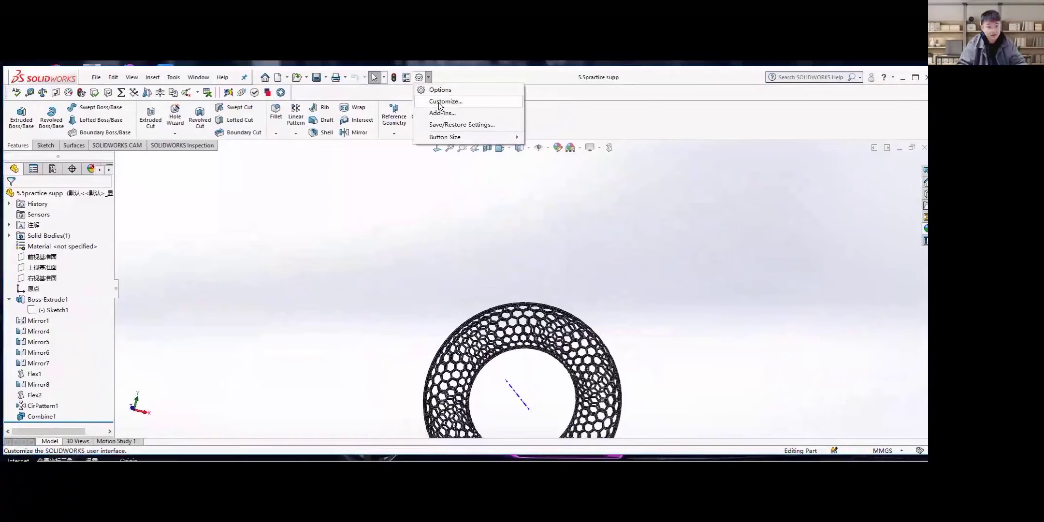
{"action": "left_click", "coordinate": [440, 101]}
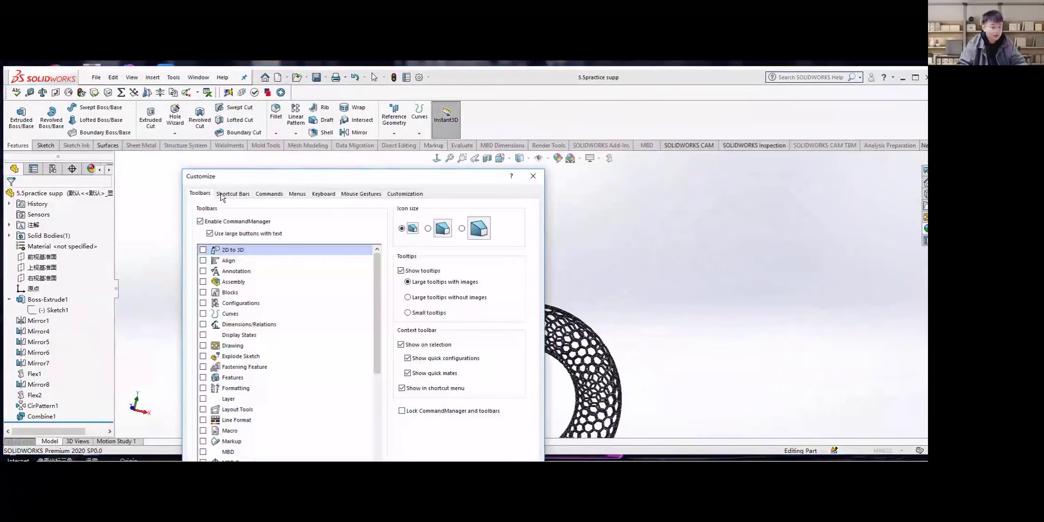
{"action": "left_click", "coordinate": [272, 193]}
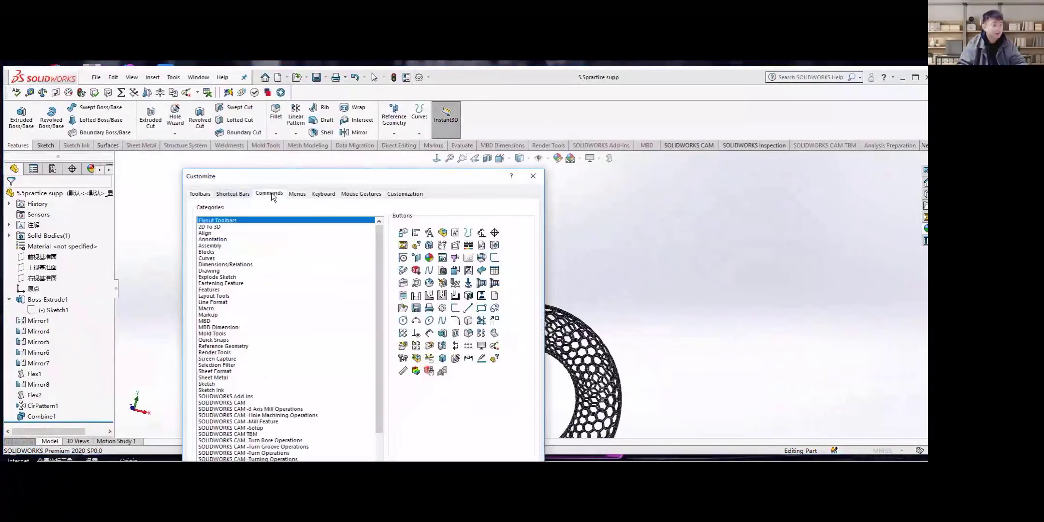
{"action": "left_click", "coordinate": [213, 290]}
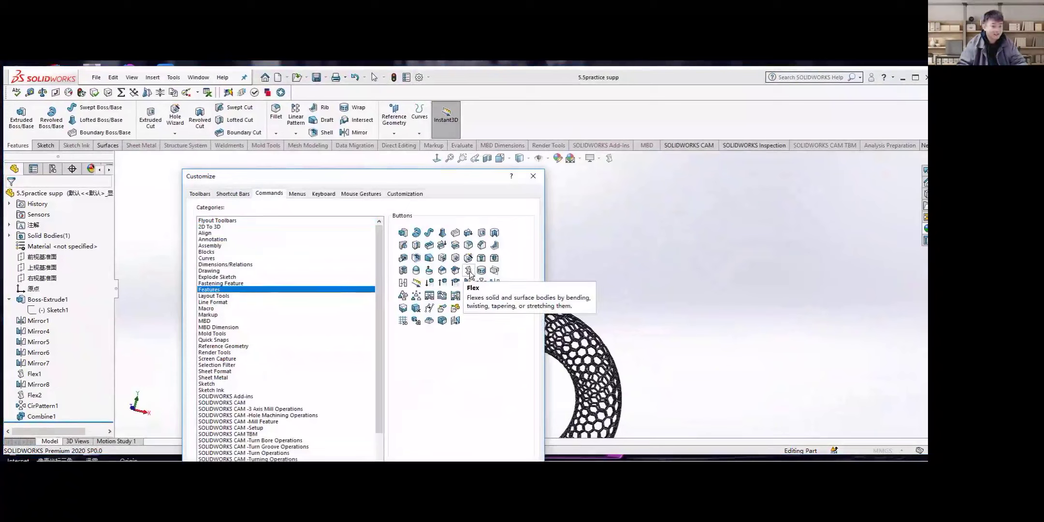
{"action": "mouse_move", "coordinate": [470, 274]}
{"action": "left_mouse_down"}
{"action": "mouse_move", "coordinate": [513, 266]}
{"action": "mouse_move", "coordinate": [621, 161]}
{"action": "left_mouse_up"}
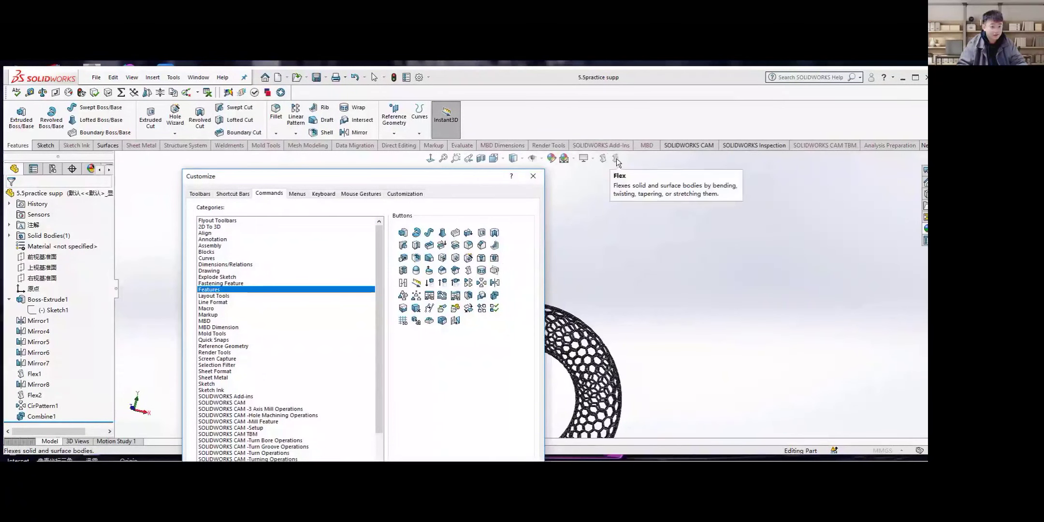
{"action": "left_click_drag", "start_coordinate": [616, 161], "coordinate": [489, 312]}
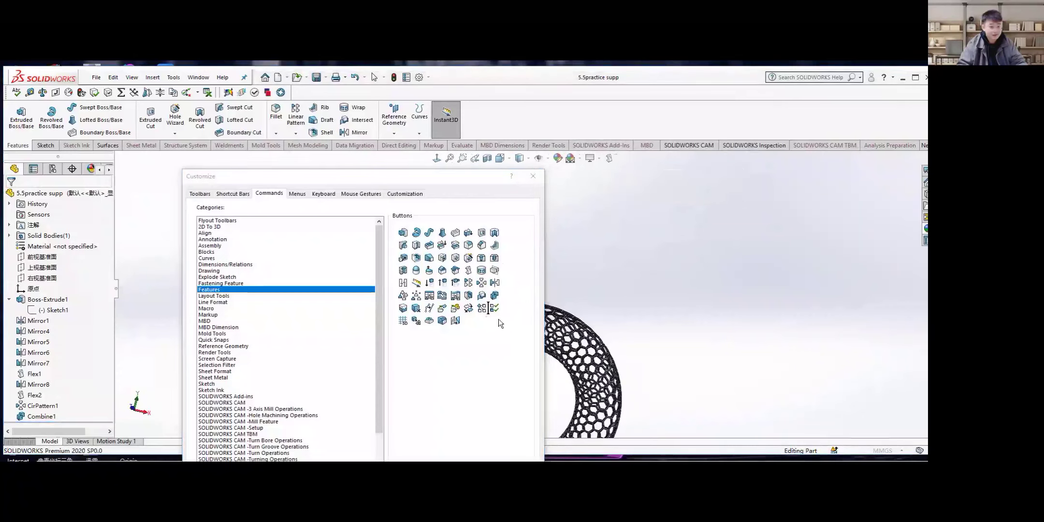
{"action": "left_click", "coordinate": [534, 176]}
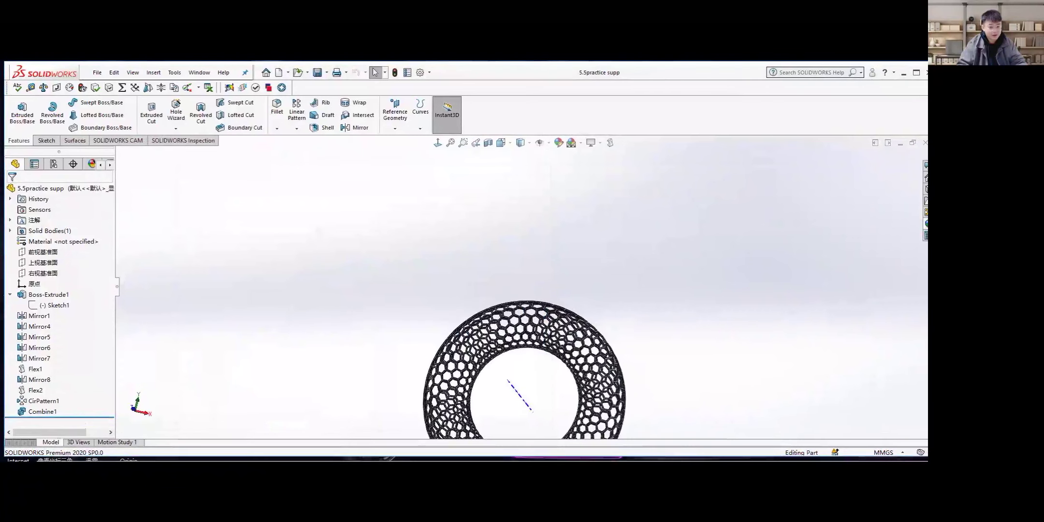
Zoom and rotate the lattice ring face-on, then close the 5.5practice supp document
{"action": "scroll", "coordinate": [498, 382], "scroll_direction": "up", "scroll_amount": 3}
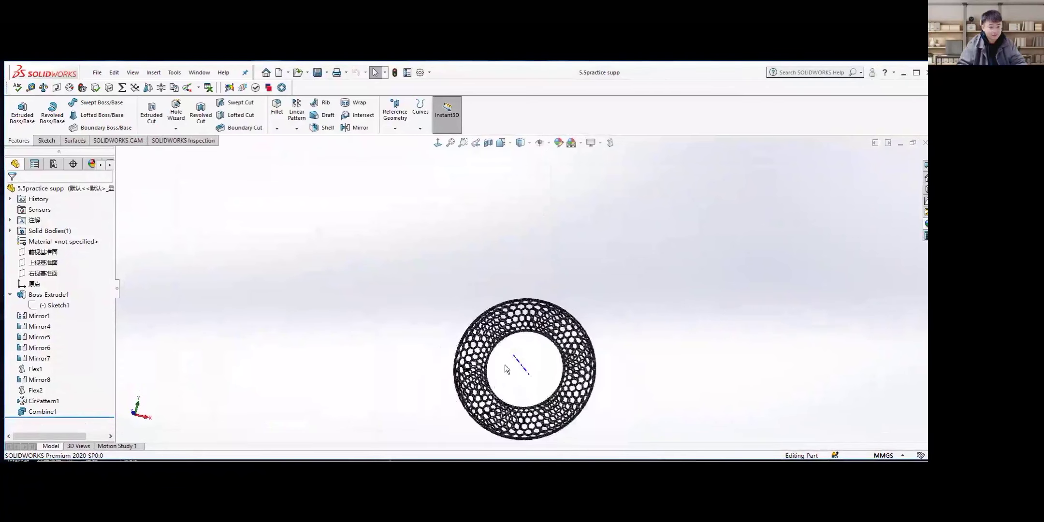
{"action": "scroll", "coordinate": [535, 267], "scroll_direction": "down", "scroll_amount": 5}
{"action": "middle_click_drag", "start_coordinate": [528, 384], "coordinate": [560, 326]}
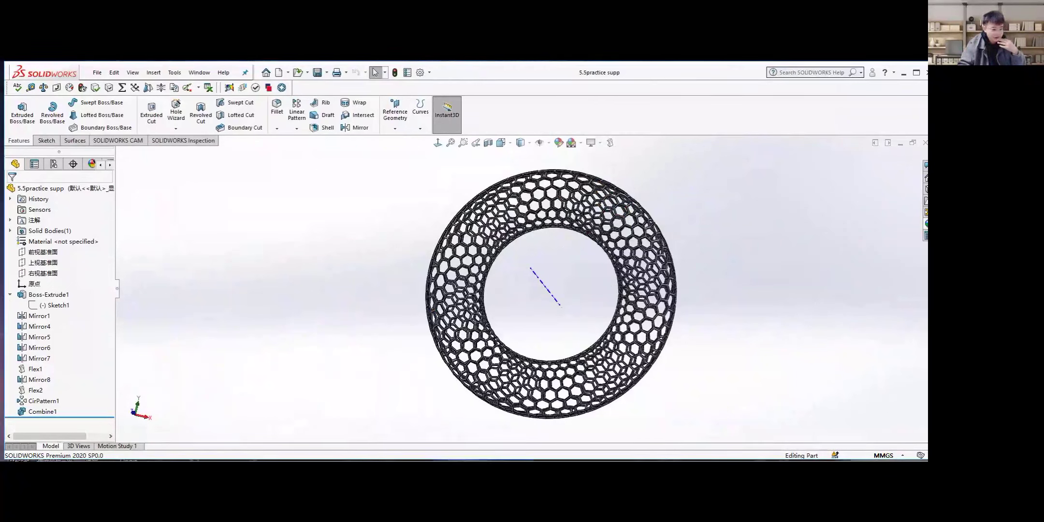
{"action": "left_click", "coordinate": [925, 142]}
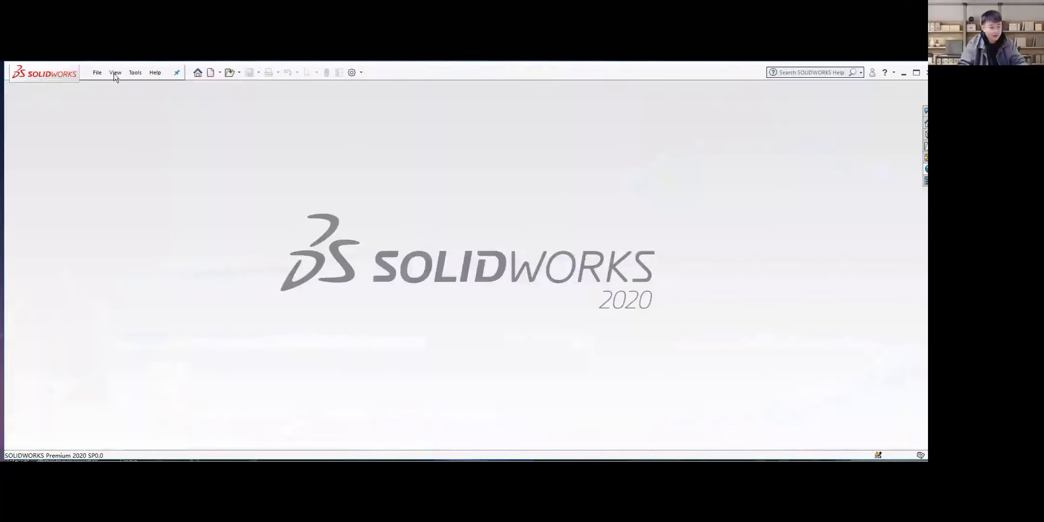
Use File > New and choose the Part template to create Part2
{"action": "left_click", "coordinate": [98, 73]}
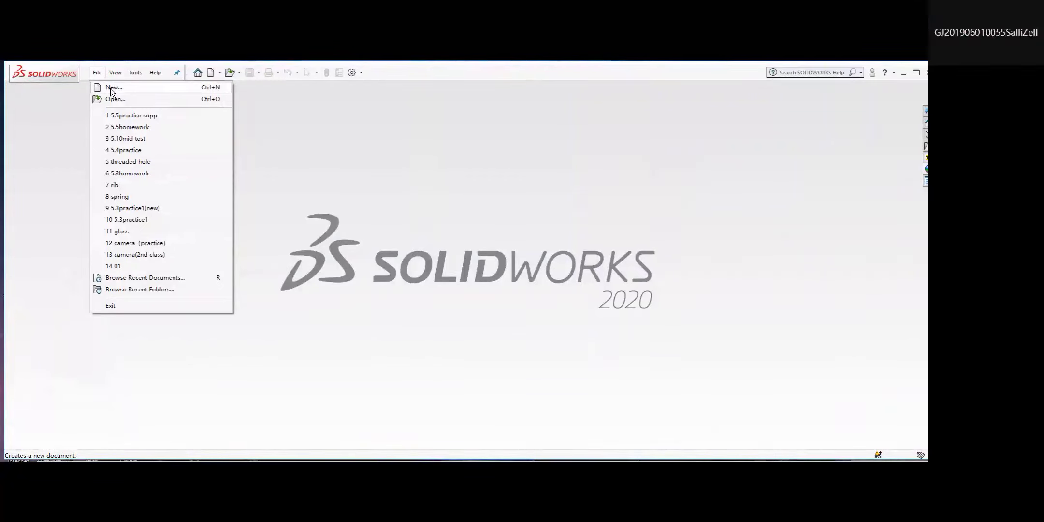
{"action": "left_click", "coordinate": [113, 88]}
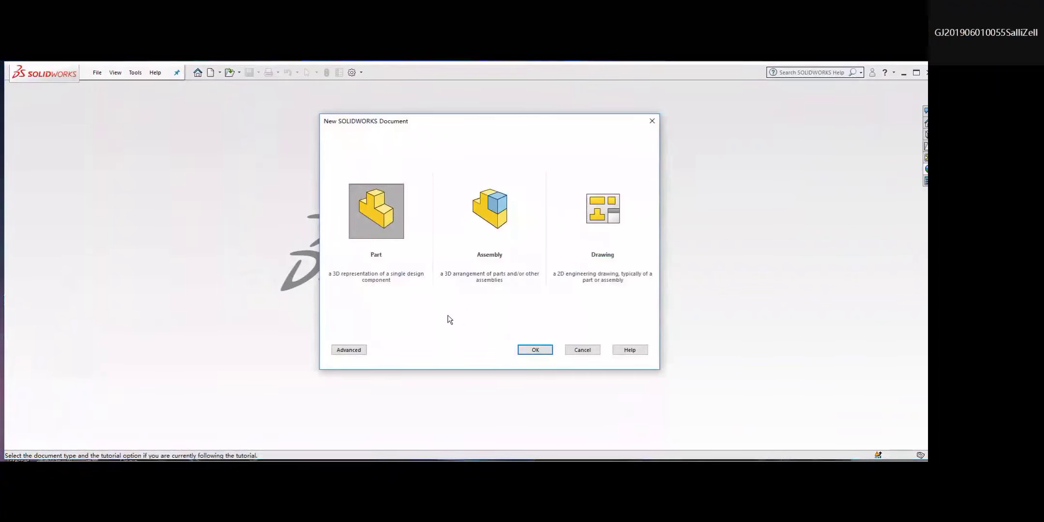
{"action": "left_click", "coordinate": [535, 349]}
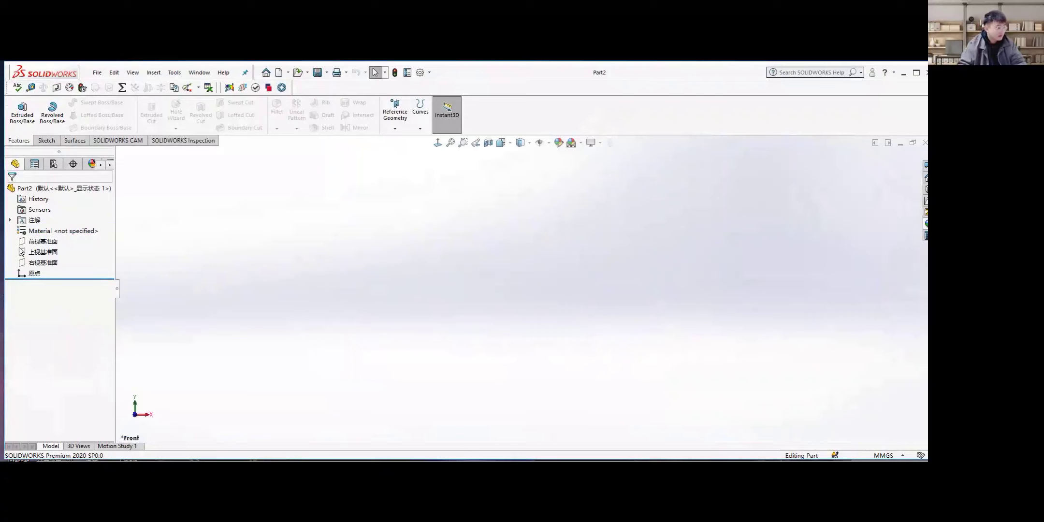
Draw a corner rectangle from the origin on the Front Plane, viewed Normal To
{"action": "left_click", "coordinate": [43, 241]}
{"action": "left_click", "coordinate": [91, 233]}
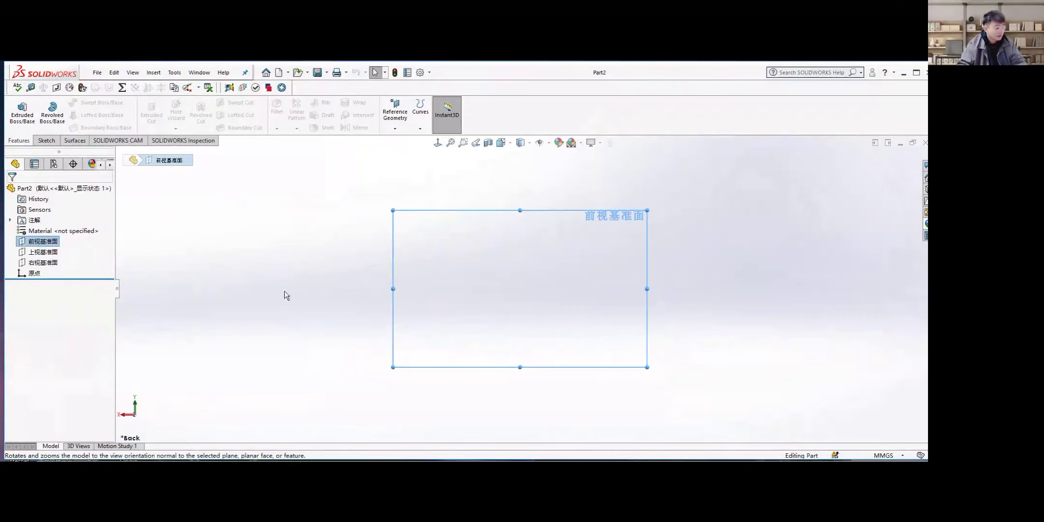
{"action": "left_click", "coordinate": [46, 140]}
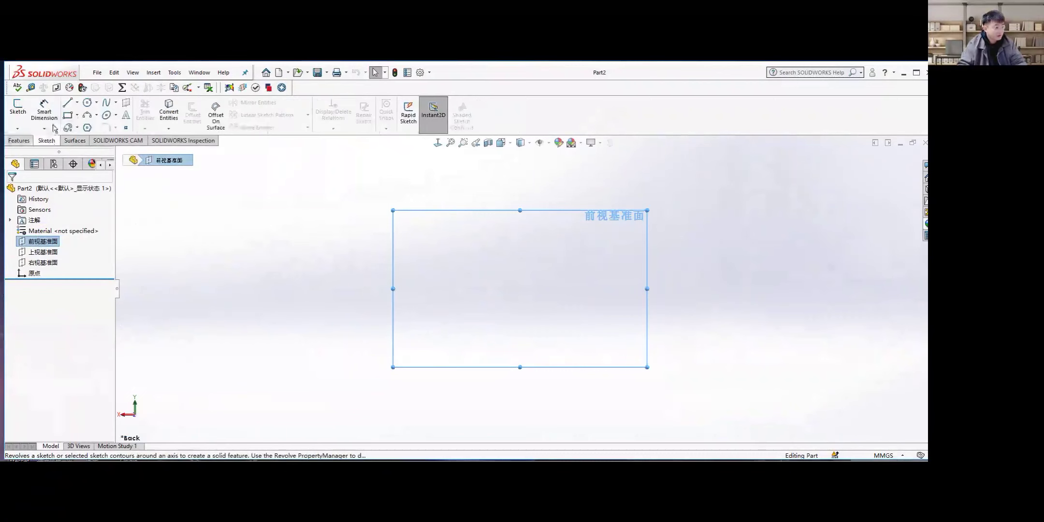
{"action": "left_click", "coordinate": [69, 119]}
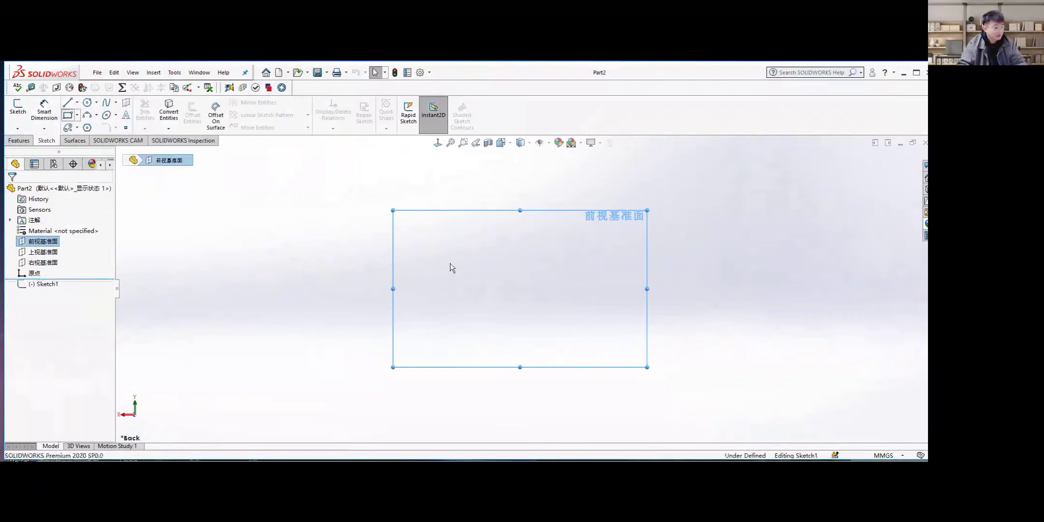
{"action": "left_click_drag", "start_coordinate": [520, 289], "coordinate": [554, 251]}
Dimension the rectangle's width and height to 5 mm each
{"action": "left_click", "coordinate": [44, 111]}
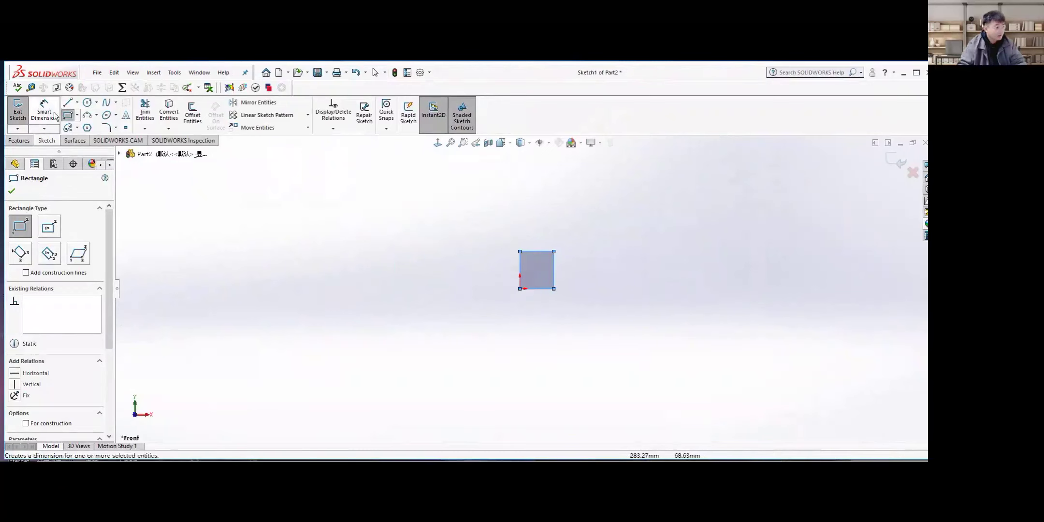
{"action": "left_click", "coordinate": [536, 289]}
{"action": "left_click", "coordinate": [538, 302]}
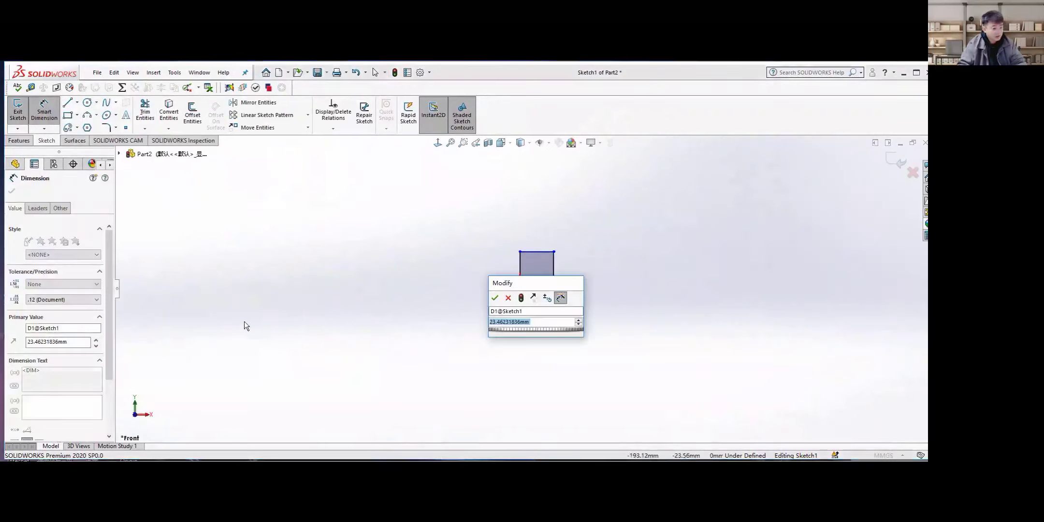
{"action": "type", "text": "5"}
{"action": "key", "text": "Return"}
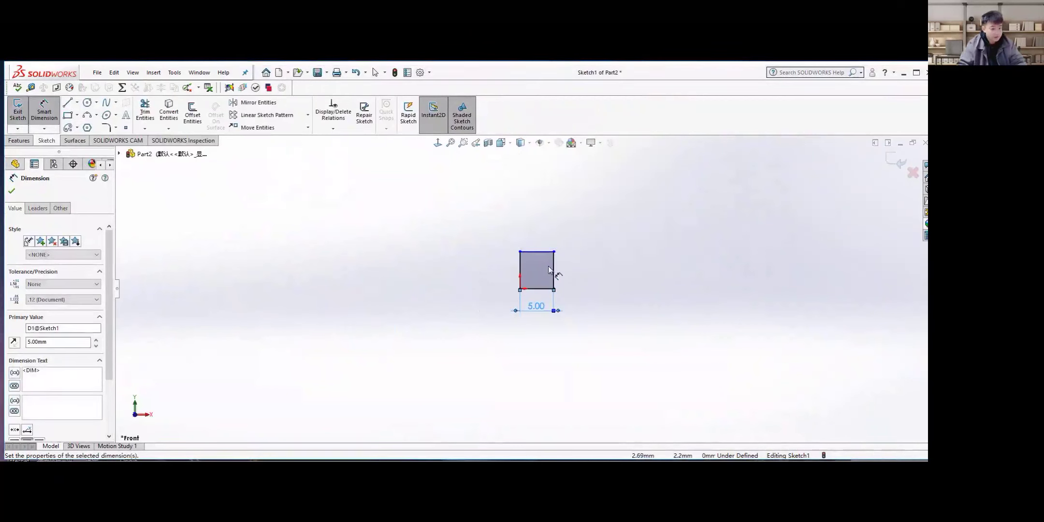
{"action": "left_click", "coordinate": [520, 273]}
{"action": "left_click", "coordinate": [490, 276]}
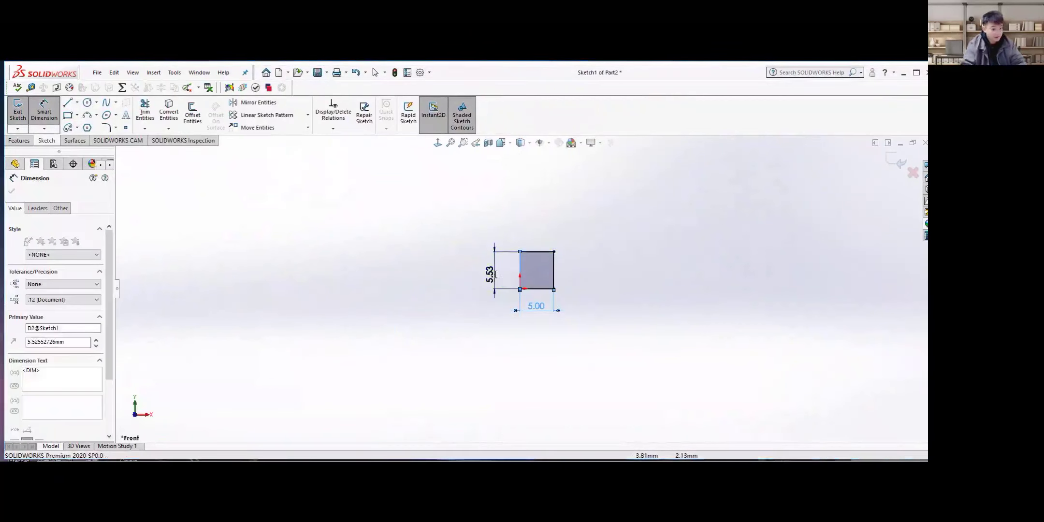
{"action": "type", "text": "5"}
{"action": "key", "text": "Return"}
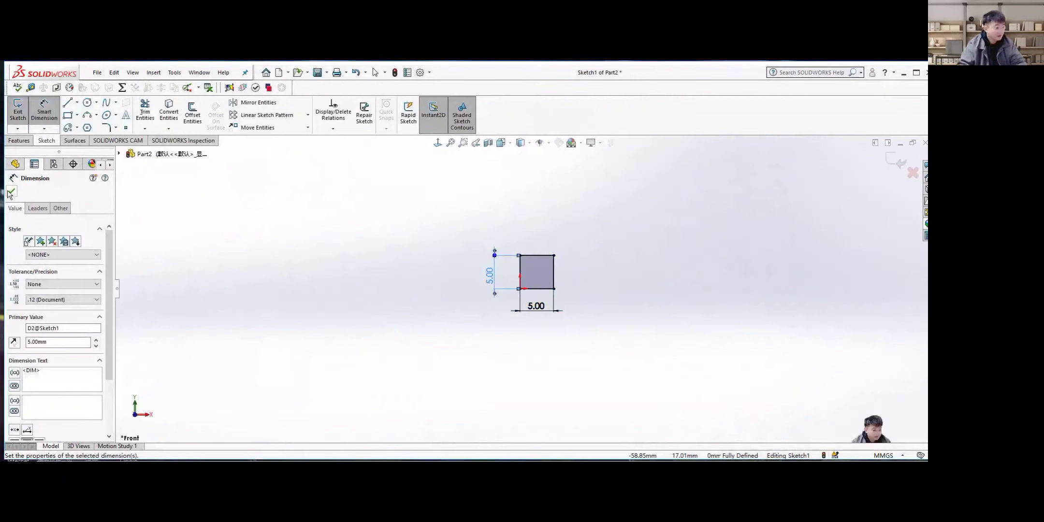
{"action": "key", "text": "Escape"}
Exit the sketch, extrude it 20 mm as a boss, and orbit the bar upright
{"action": "key", "text": "ctrl+b"}
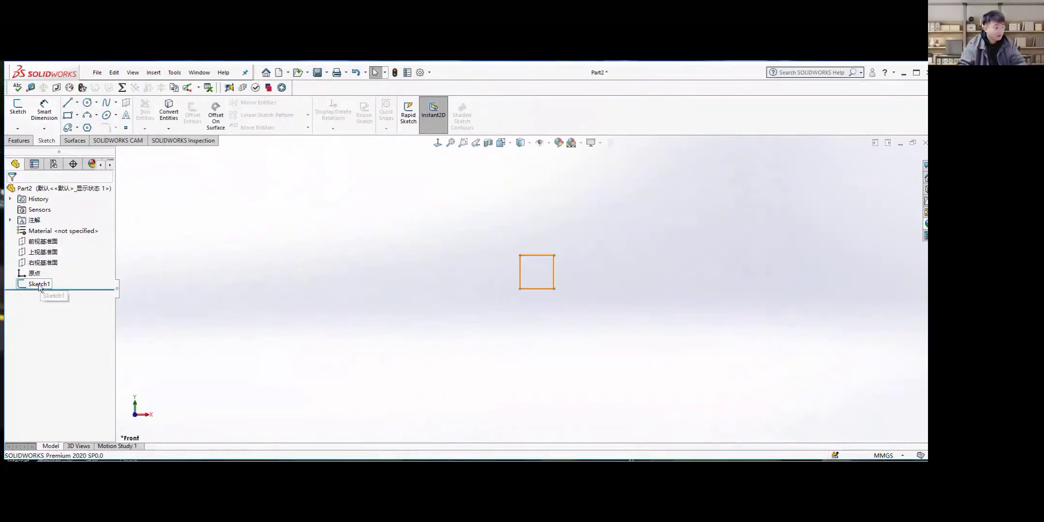
{"action": "left_click", "coordinate": [39, 283]}
{"action": "left_click", "coordinate": [19, 141]}
{"action": "left_click", "coordinate": [18, 116]}
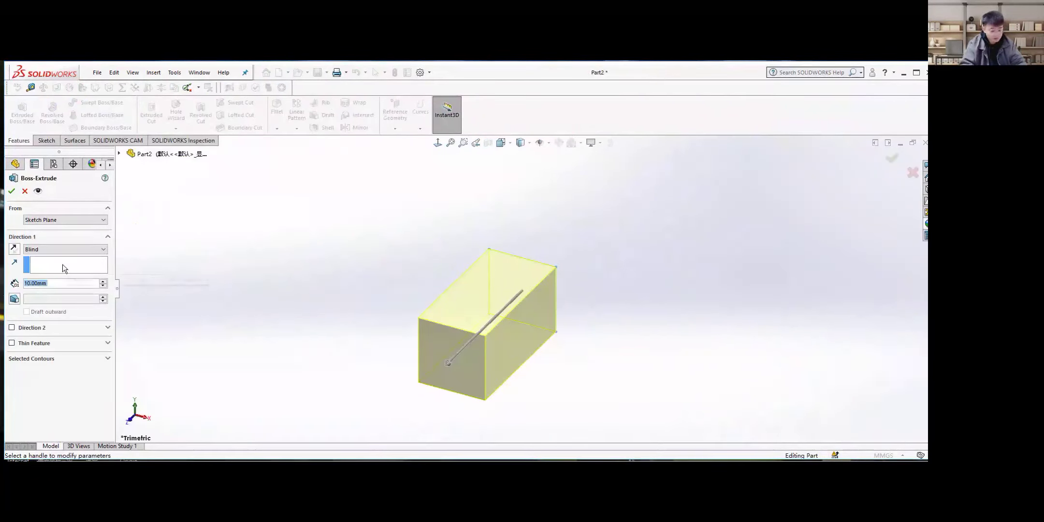
{"action": "type", "text": "20"}
{"action": "key", "text": "Return"}
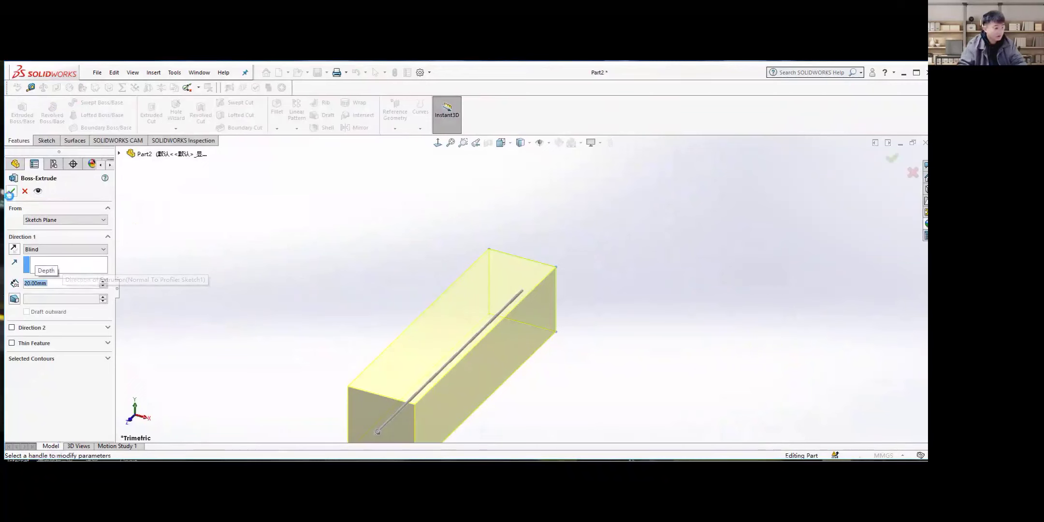
{"action": "left_click", "coordinate": [11, 191]}
{"action": "middle_click_drag", "start_coordinate": [317, 306], "coordinate": [376, 278]}
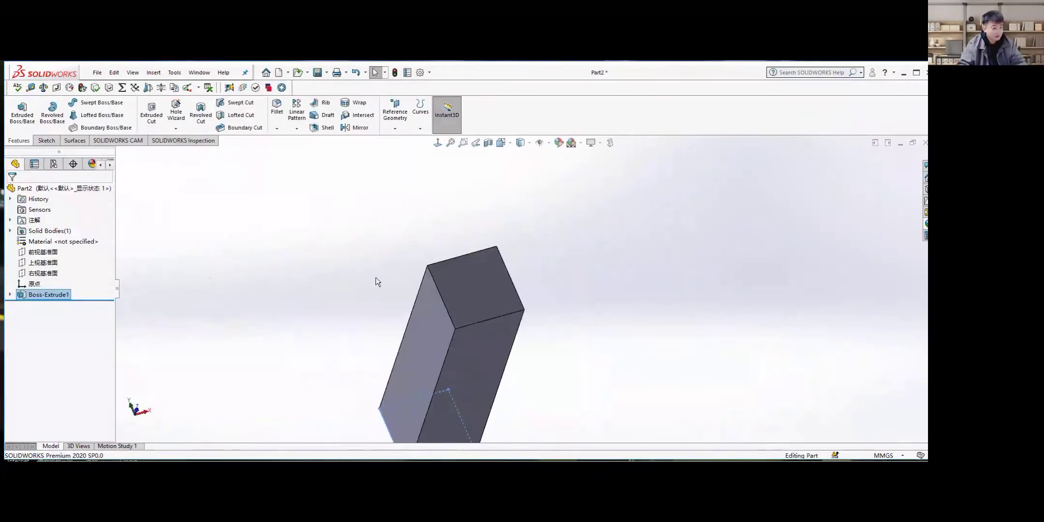
{"action": "middle_click_drag", "start_coordinate": [431, 255], "coordinate": [531, 231]}
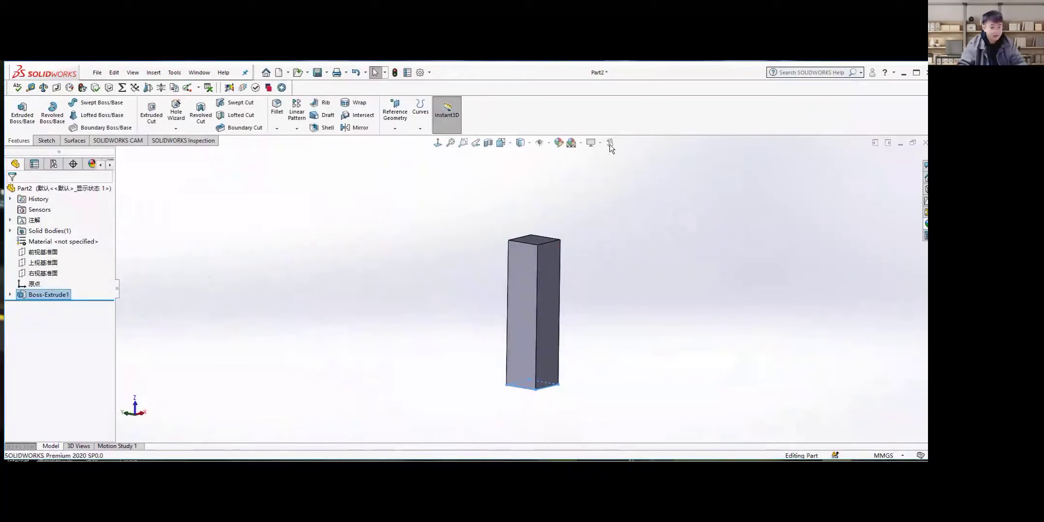
Start a Flex with the bar as the flex body, then cancel it without applying
{"action": "left_click", "coordinate": [610, 144]}
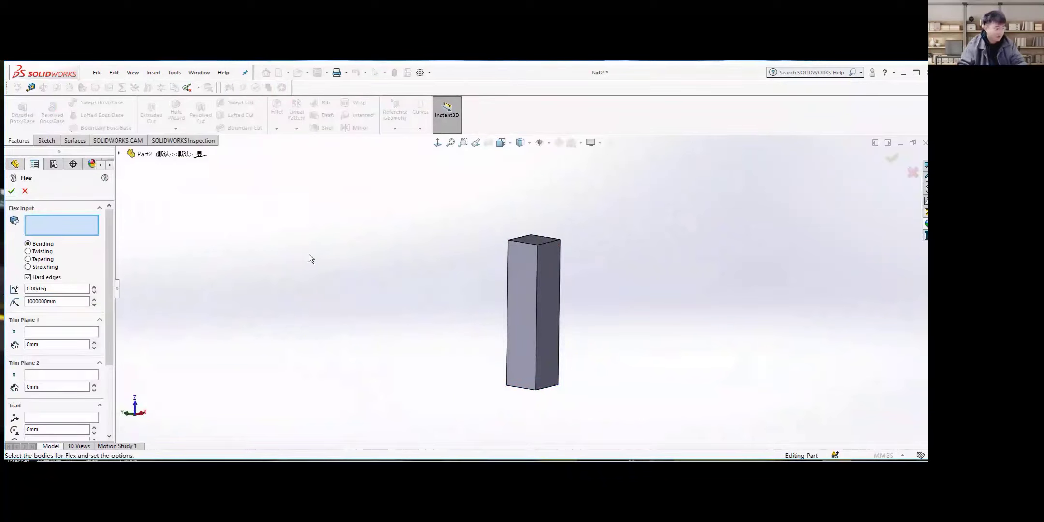
{"action": "left_click", "coordinate": [527, 293]}
{"action": "left_click", "coordinate": [528, 303]}
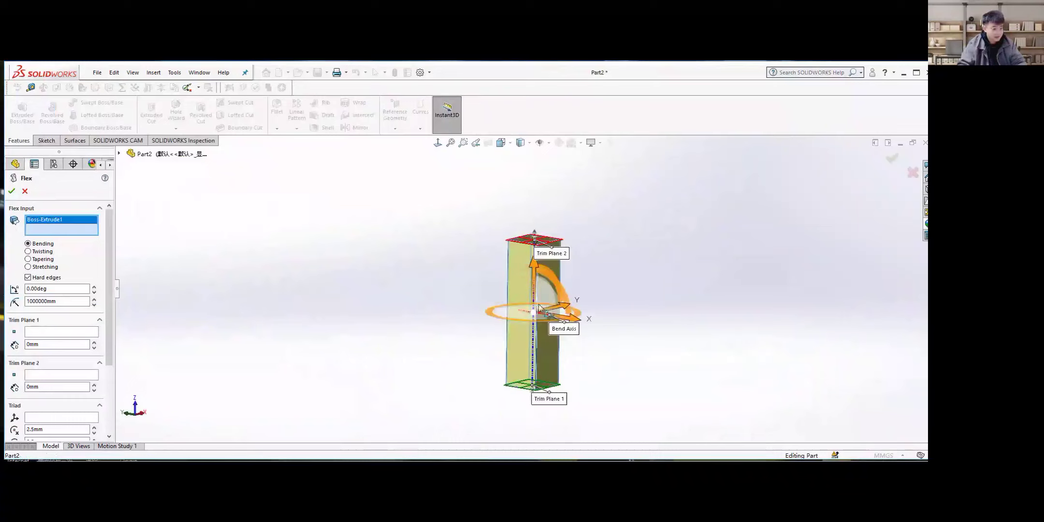
{"action": "middle_click_drag", "start_coordinate": [581, 296], "coordinate": [556, 309]}
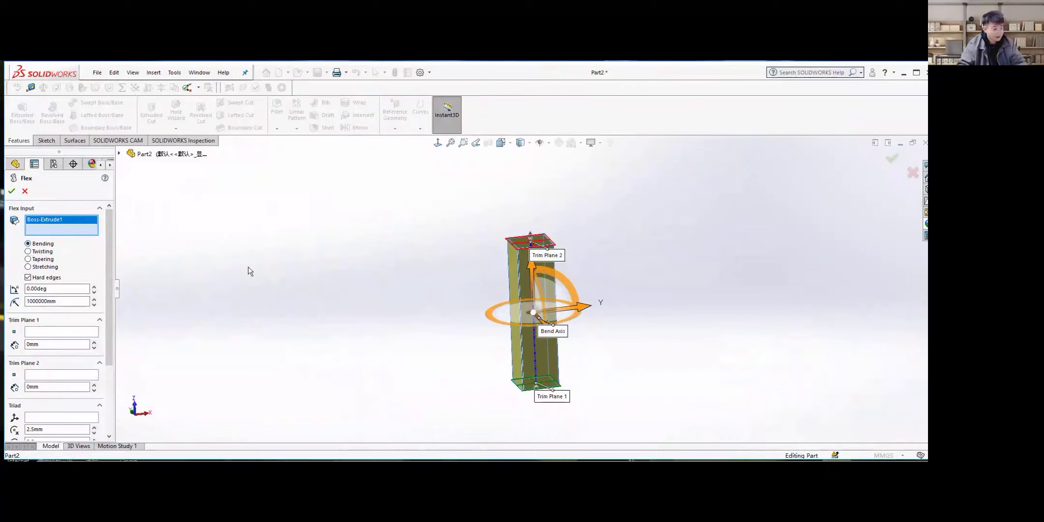
{"action": "left_click", "coordinate": [25, 191]}
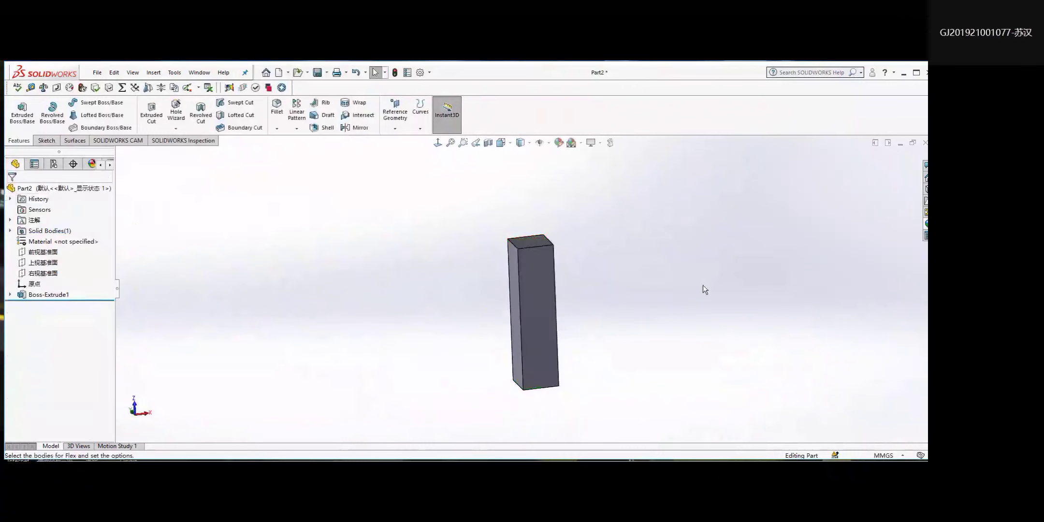
Restart Flex on the bar, try Twisting, Tapering and Stretching, then settle on Bending
{"action": "left_click", "coordinate": [610, 143]}
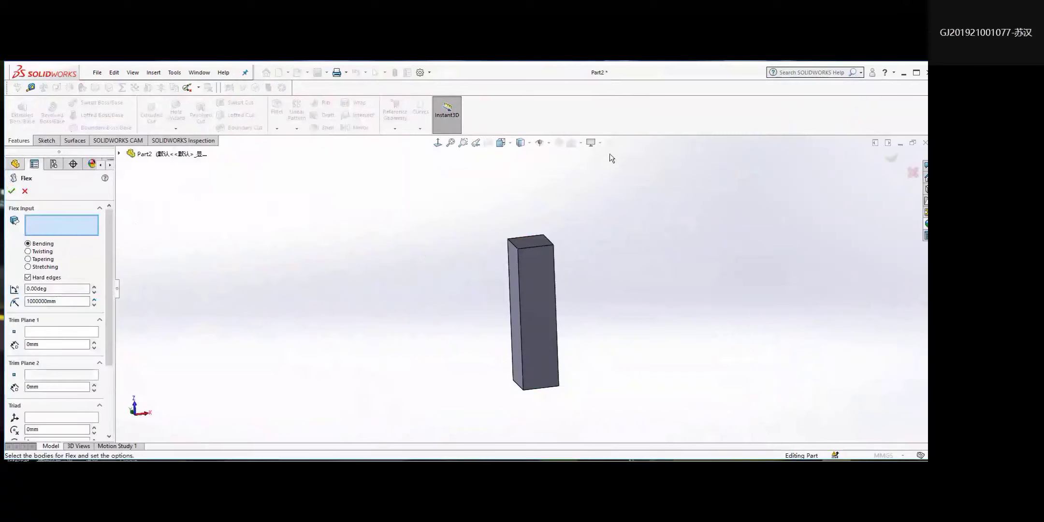
{"action": "mouse_move", "coordinate": [513, 230]}
{"action": "middle_mouse_down"}
{"action": "mouse_move", "coordinate": [552, 226]}
{"action": "mouse_move", "coordinate": [525, 222]}
{"action": "middle_mouse_up"}
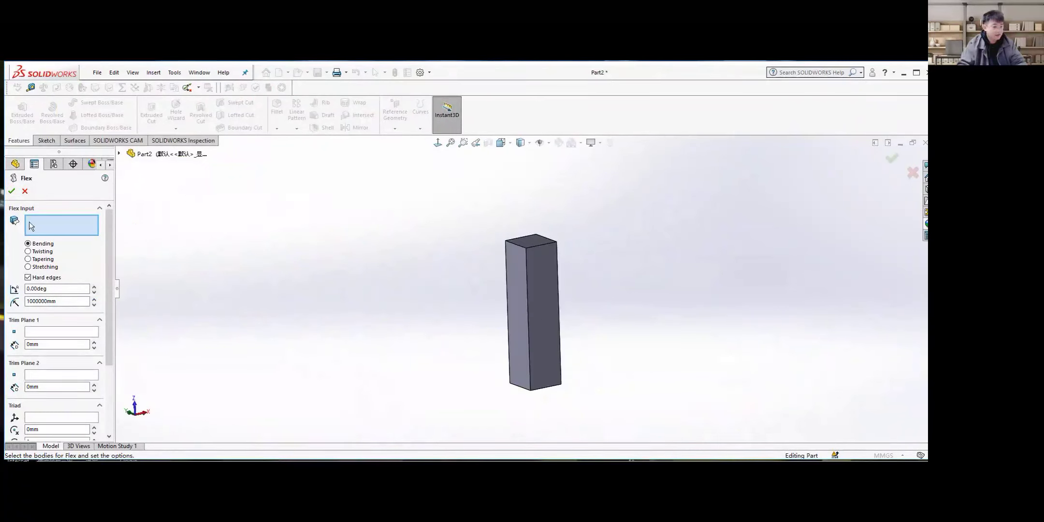
{"action": "left_click", "coordinate": [544, 289]}
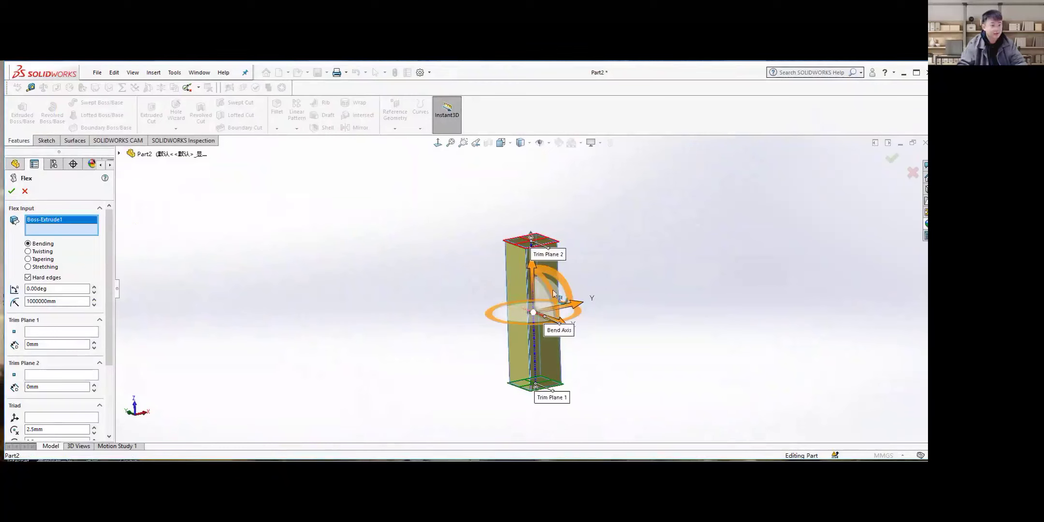
{"action": "middle_click_drag", "start_coordinate": [556, 315], "coordinate": [540, 314]}
{"action": "left_click", "coordinate": [29, 252]}
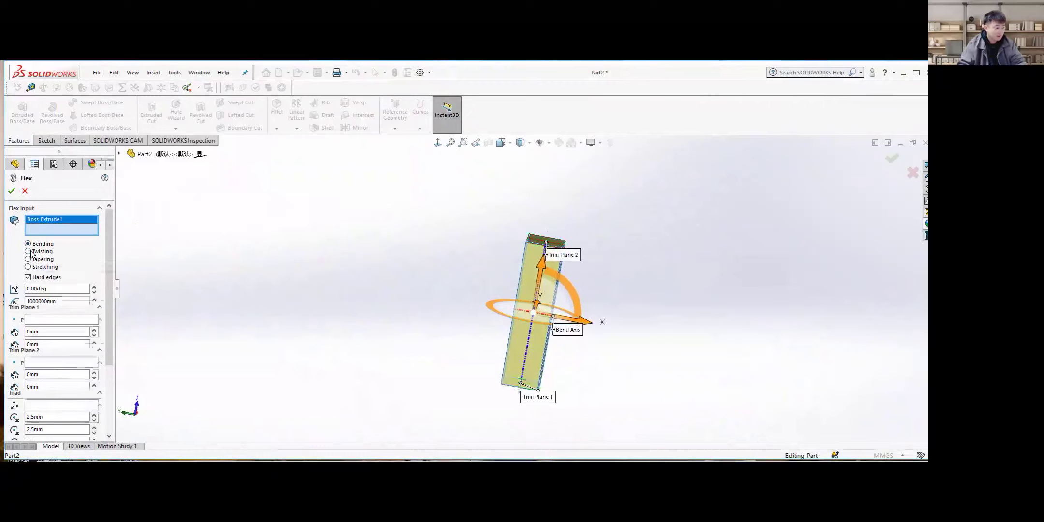
{"action": "left_click", "coordinate": [28, 259]}
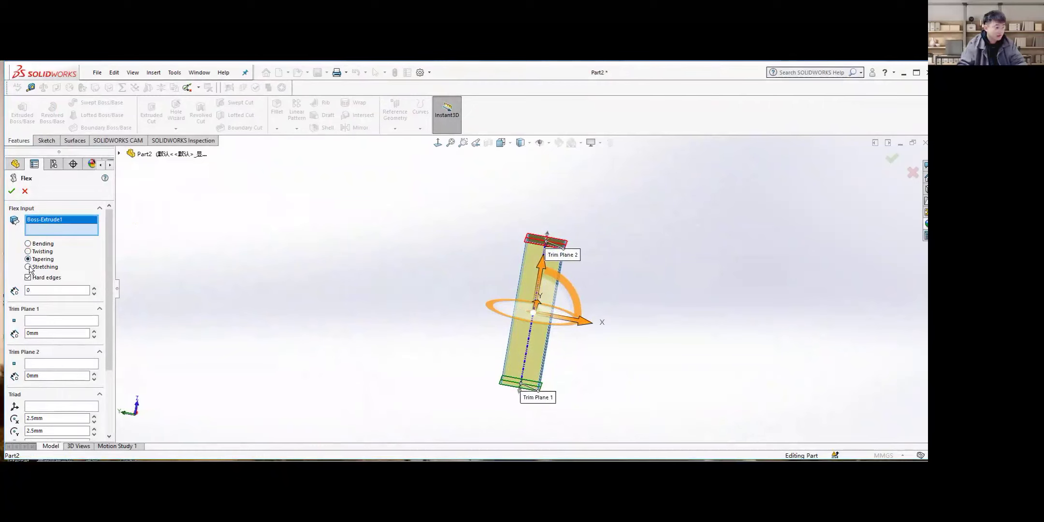
{"action": "left_click", "coordinate": [29, 267]}
{"action": "left_click", "coordinate": [28, 244]}
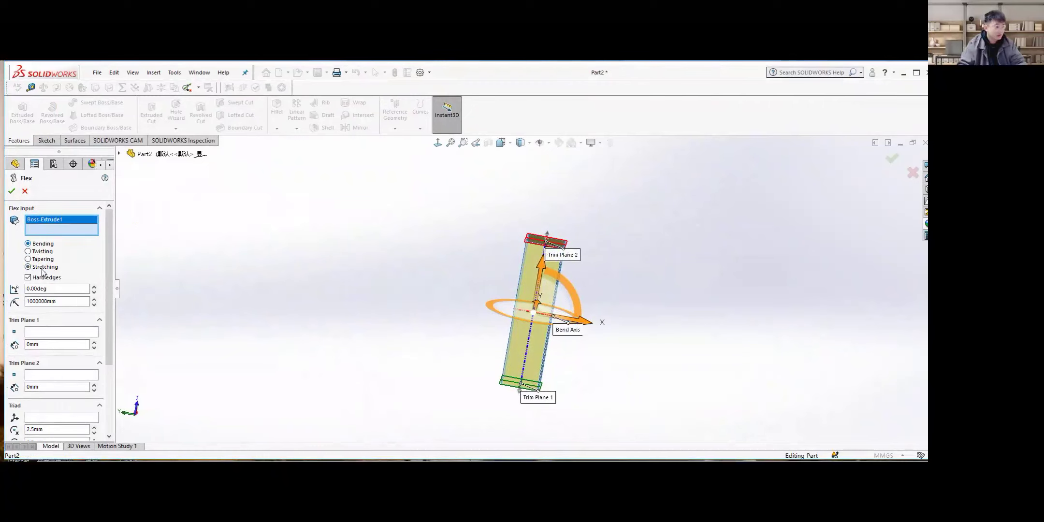
{"action": "middle_click_drag", "start_coordinate": [497, 289], "coordinate": [465, 289]}
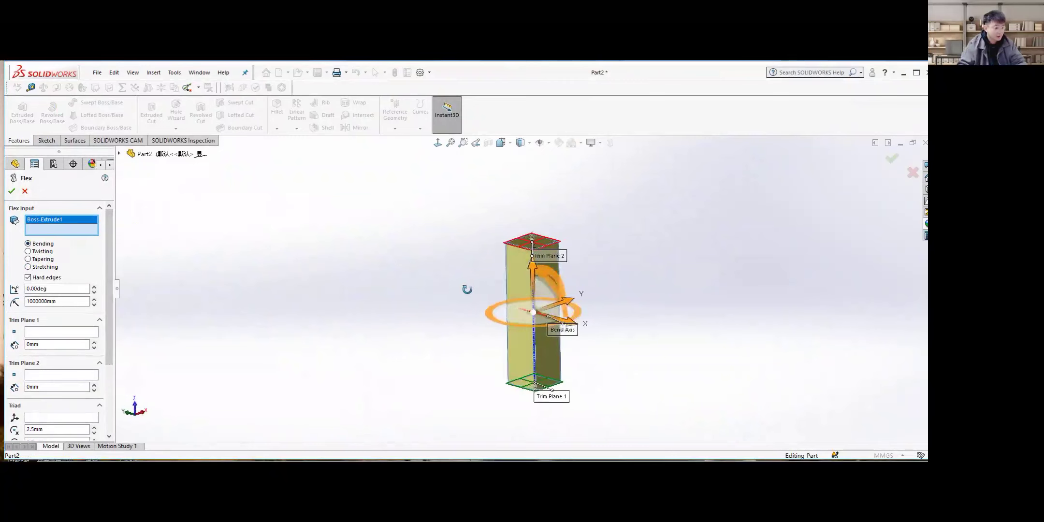
{"action": "left_click", "coordinate": [73, 288]}
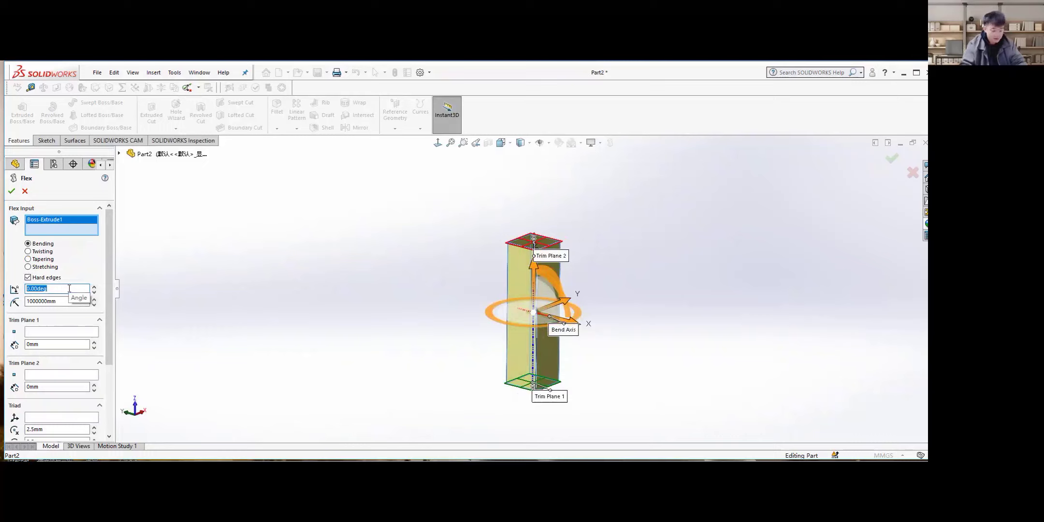
Bend the bar 30°, then increase the bend to 180° for a half-ring
{"action": "type", "text": "30"}
{"action": "key", "text": "Return"}
{"action": "middle_click_drag", "start_coordinate": [410, 299], "coordinate": [507, 282]}
{"action": "scroll", "coordinate": [506, 282], "scroll_direction": "down", "scroll_amount": 4}
{"action": "scroll", "coordinate": [506, 282], "scroll_direction": "up", "scroll_amount": 3}
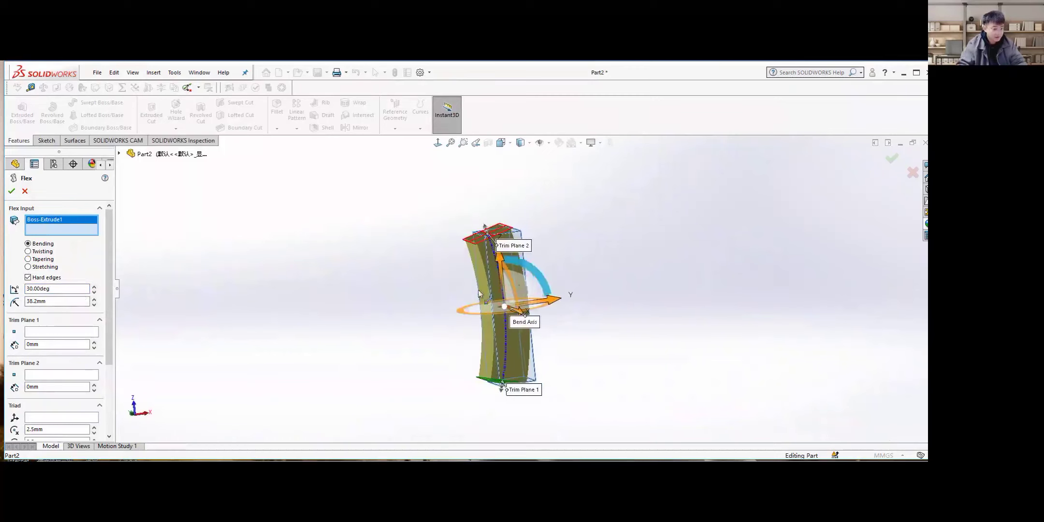
{"action": "left_click", "coordinate": [94, 287]}
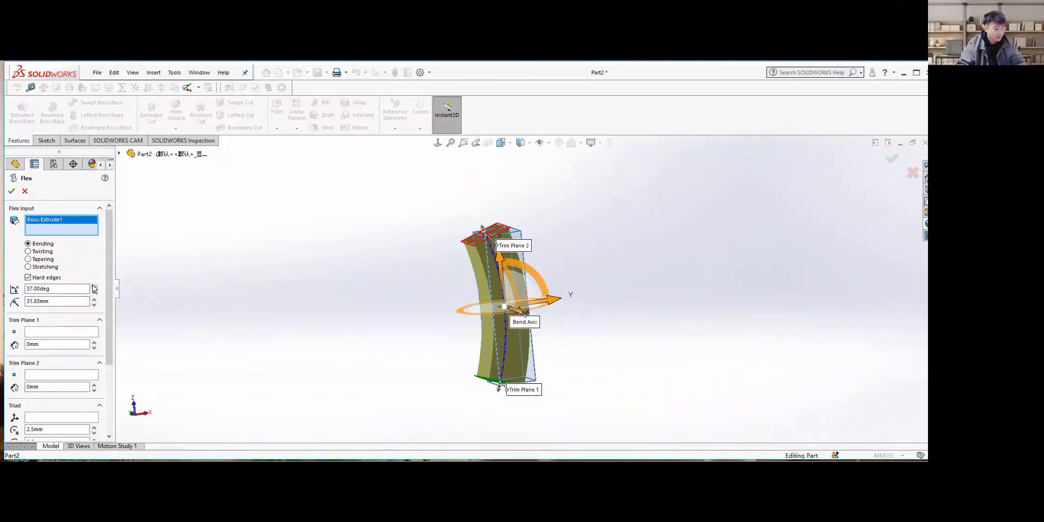
{"action": "left_click", "coordinate": [94, 287]}
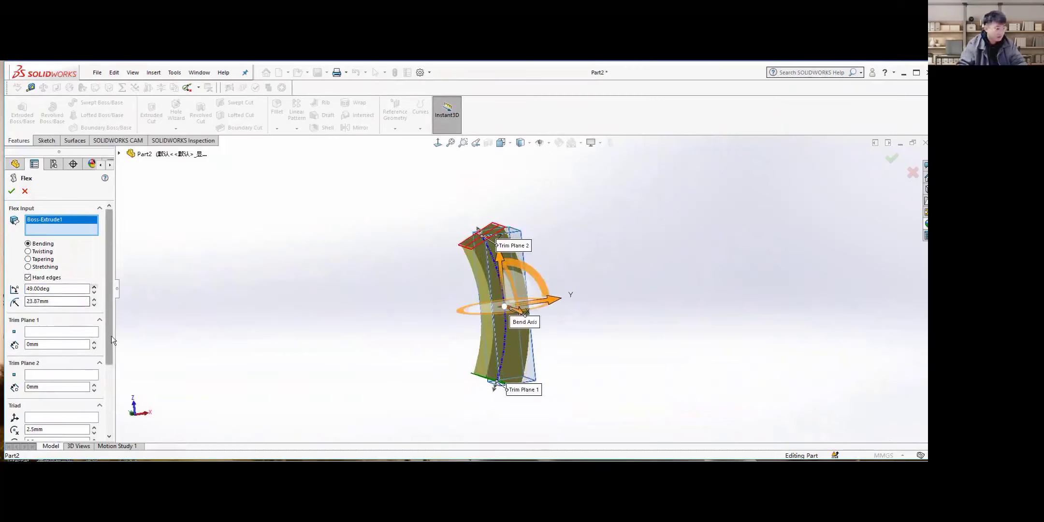
{"action": "double_click", "coordinate": [63, 288]}
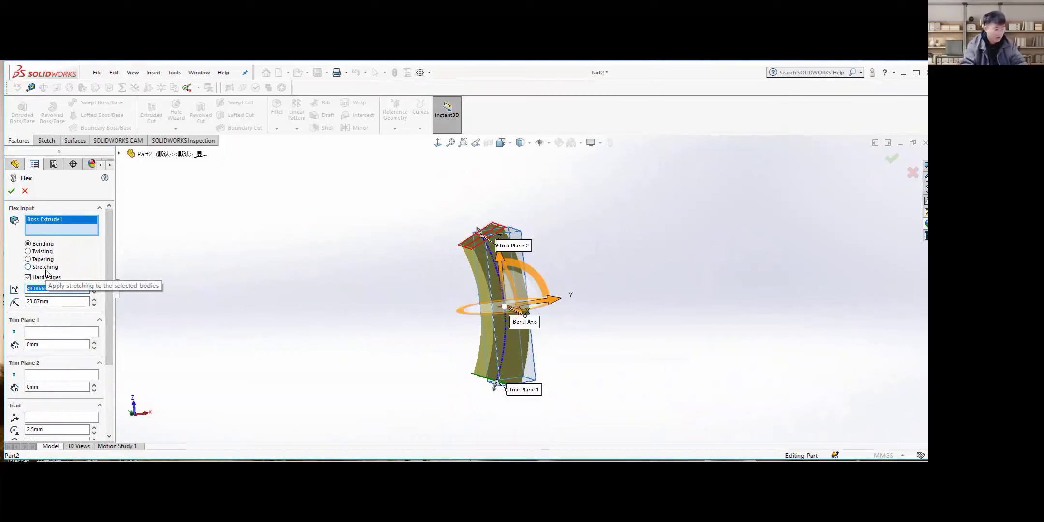
{"action": "type", "text": "180"}
{"action": "key", "text": "Return"}
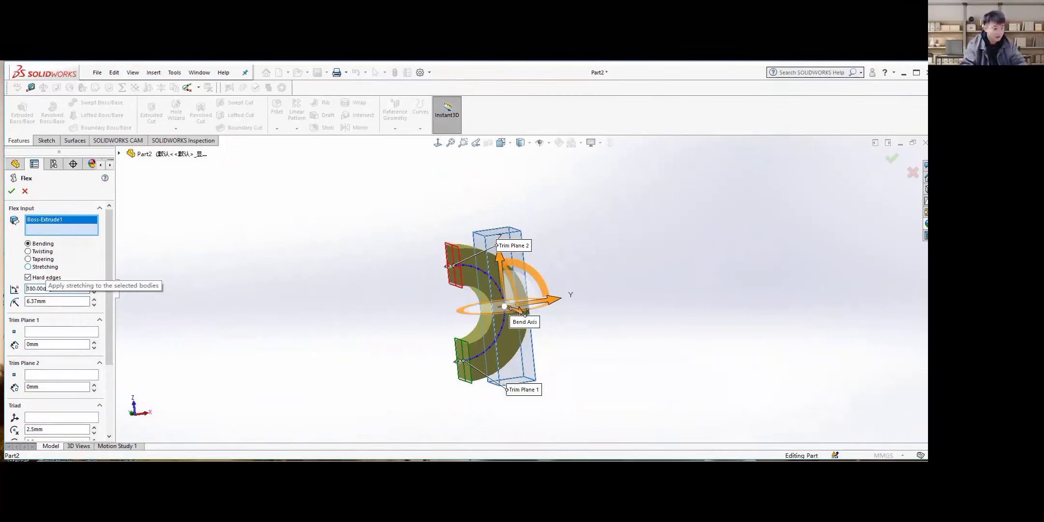
{"action": "middle_click_drag", "start_coordinate": [340, 334], "coordinate": [382, 266]}
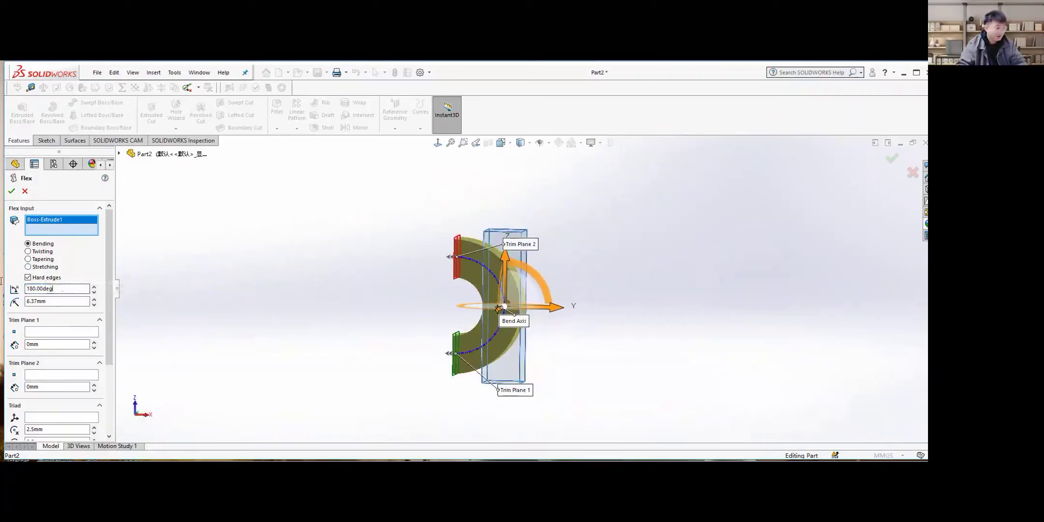
Raise the bend angle to 360° for a full ring, then change the flex type to Twisting
{"action": "double_click", "coordinate": [57, 289]}
{"action": "type", "text": "360"}
{"action": "key", "text": "Return"}
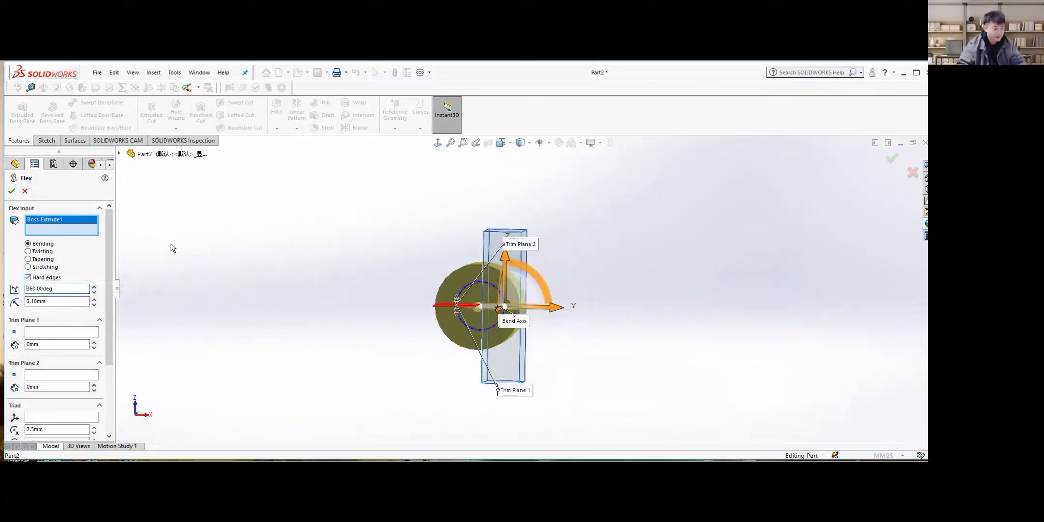
{"action": "scroll", "coordinate": [522, 301], "scroll_direction": "down", "scroll_amount": 4}
{"action": "middle_click_drag", "start_coordinate": [522, 301], "coordinate": [284, 294]}
{"action": "scroll", "coordinate": [518, 324], "scroll_direction": "up", "scroll_amount": 3}
{"action": "double_click", "coordinate": [52, 288]}
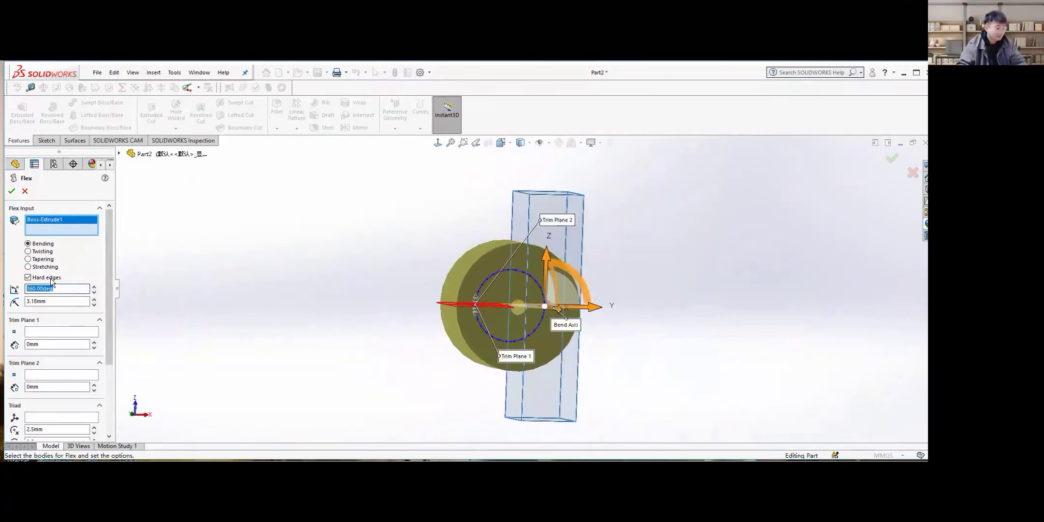
{"action": "left_click", "coordinate": [43, 252]}
{"action": "middle_click_drag", "start_coordinate": [435, 264], "coordinate": [472, 288]}
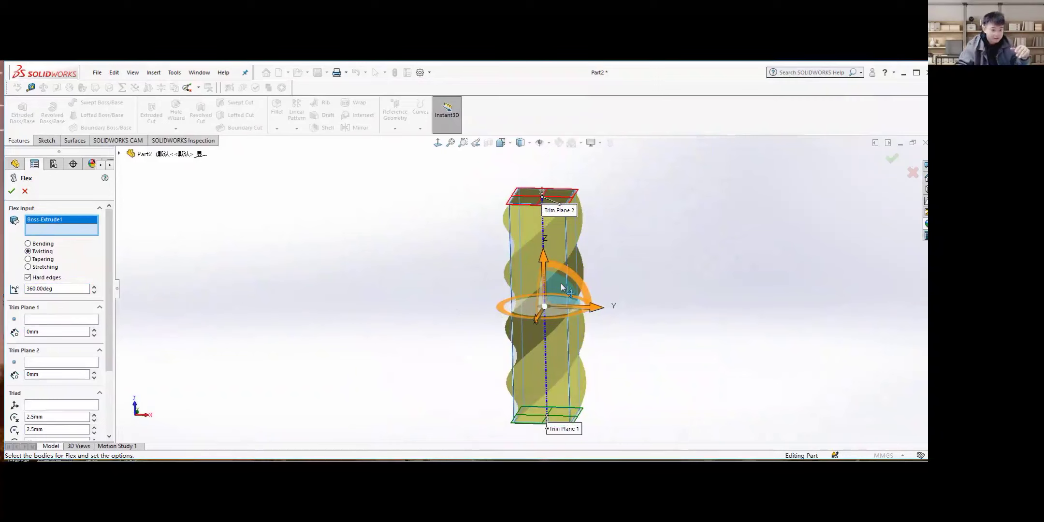
Set the twist angle to 30°, then 50°, and accept the Flex as Flex1
{"action": "mouse_move", "coordinate": [558, 283]}
{"action": "middle_mouse_down"}
{"action": "mouse_move", "coordinate": [536, 290]}
{"action": "mouse_move", "coordinate": [547, 270]}
{"action": "middle_mouse_up"}
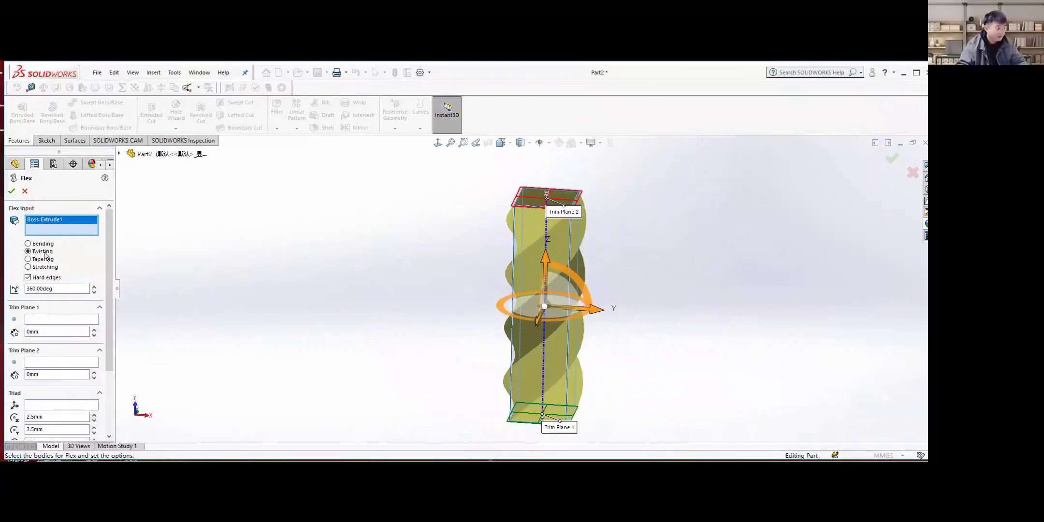
{"action": "middle_click_drag", "start_coordinate": [449, 284], "coordinate": [457, 284]}
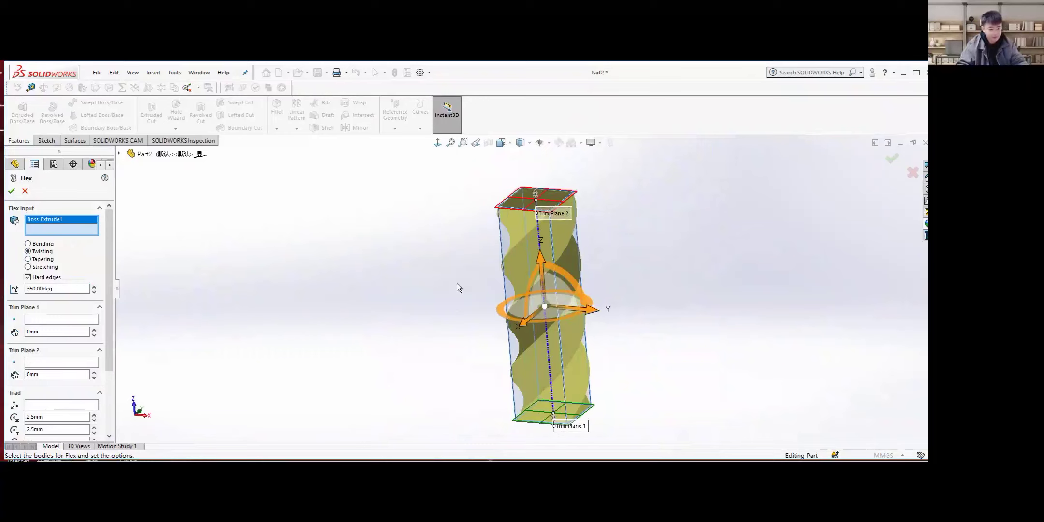
{"action": "left_click", "coordinate": [58, 289]}
{"action": "type", "text": "30"}
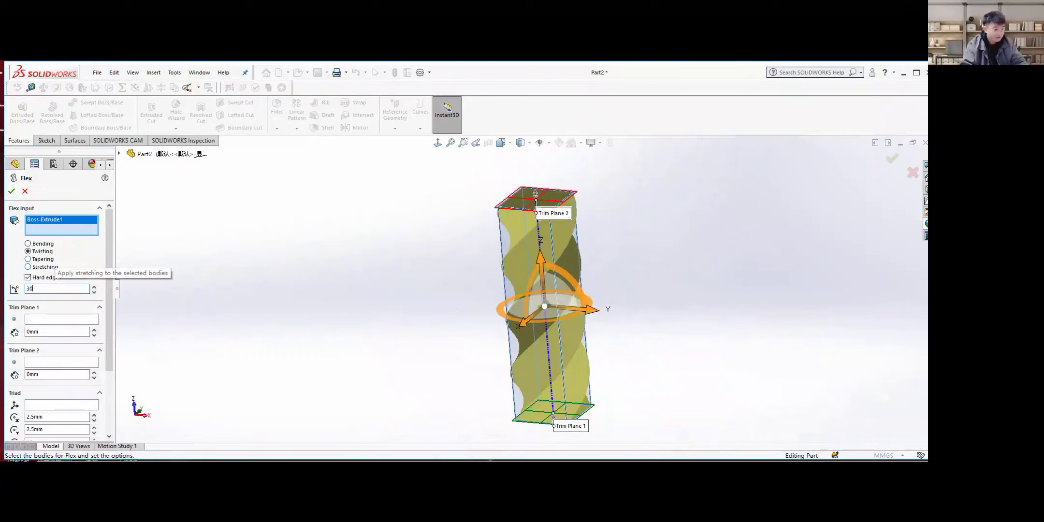
{"action": "key", "text": "Return"}
{"action": "middle_click_drag", "start_coordinate": [375, 238], "coordinate": [452, 287]}
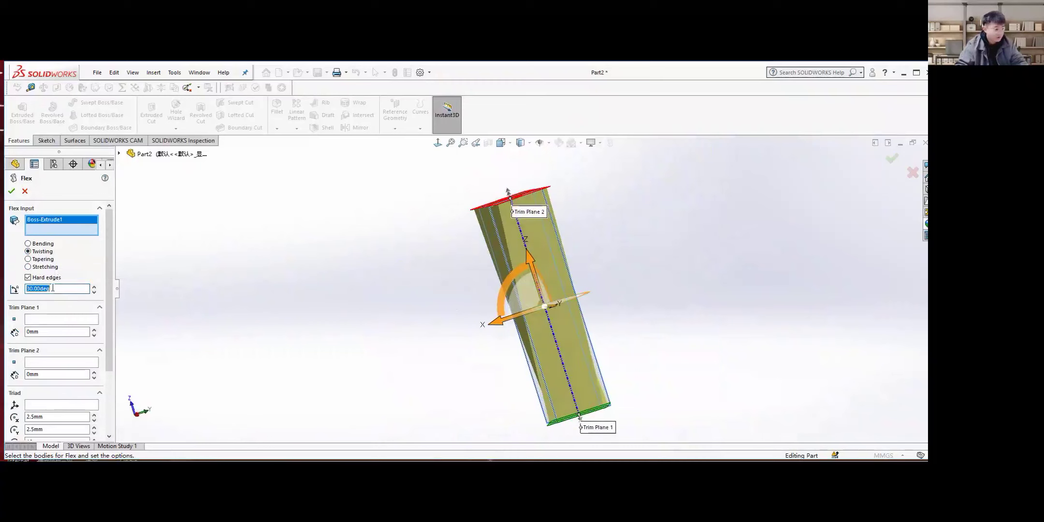
{"action": "type", "text": "50"}
{"action": "key", "text": "Return"}
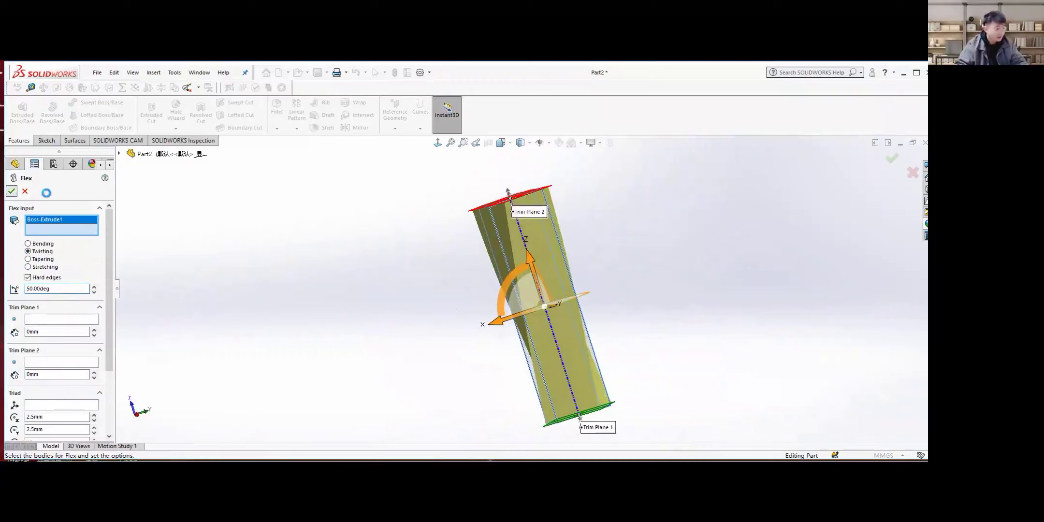
{"action": "key", "text": "Return"}
{"action": "middle_click_drag", "start_coordinate": [494, 285], "coordinate": [367, 290]}
Edit Flex1 and change its type from Twisting to Tapering, taper factor 0.872664626
{"action": "left_click", "coordinate": [32, 305]}
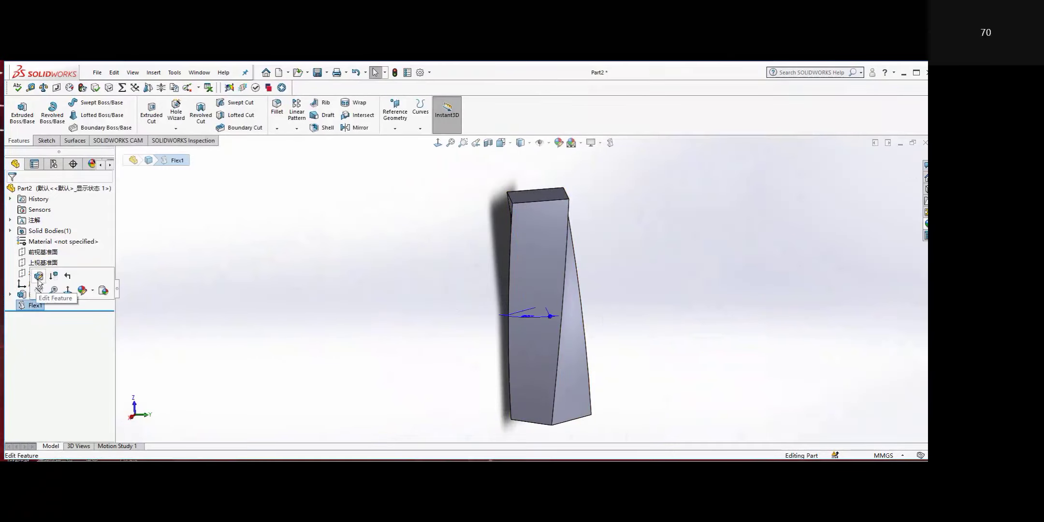
{"action": "left_click", "coordinate": [87, 328]}
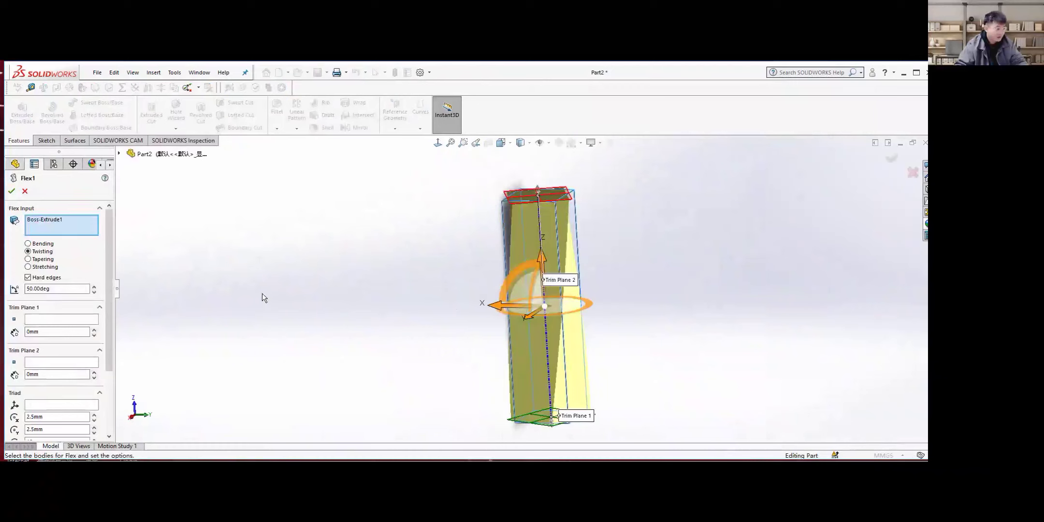
{"action": "middle_click_drag", "start_coordinate": [564, 341], "coordinate": [561, 348]}
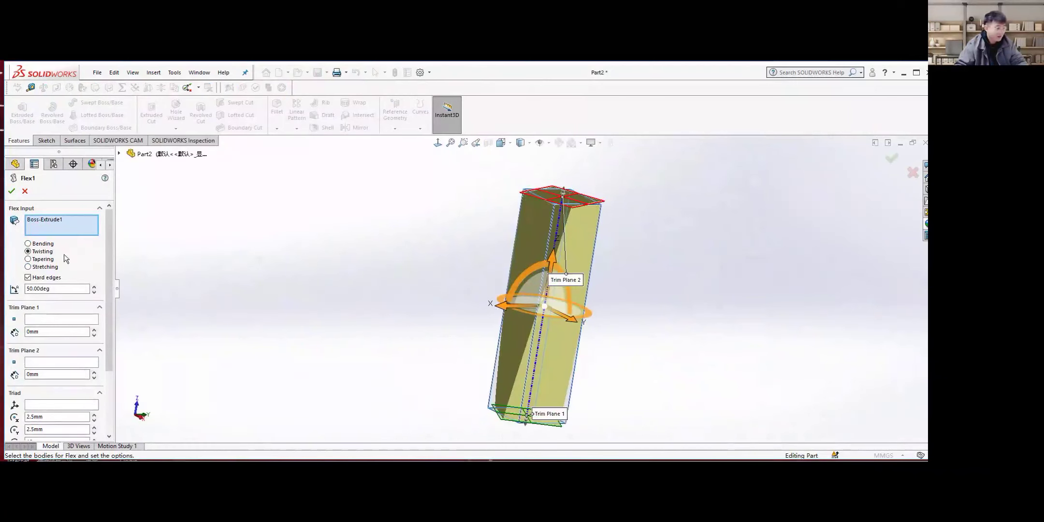
{"action": "left_click", "coordinate": [39, 259]}
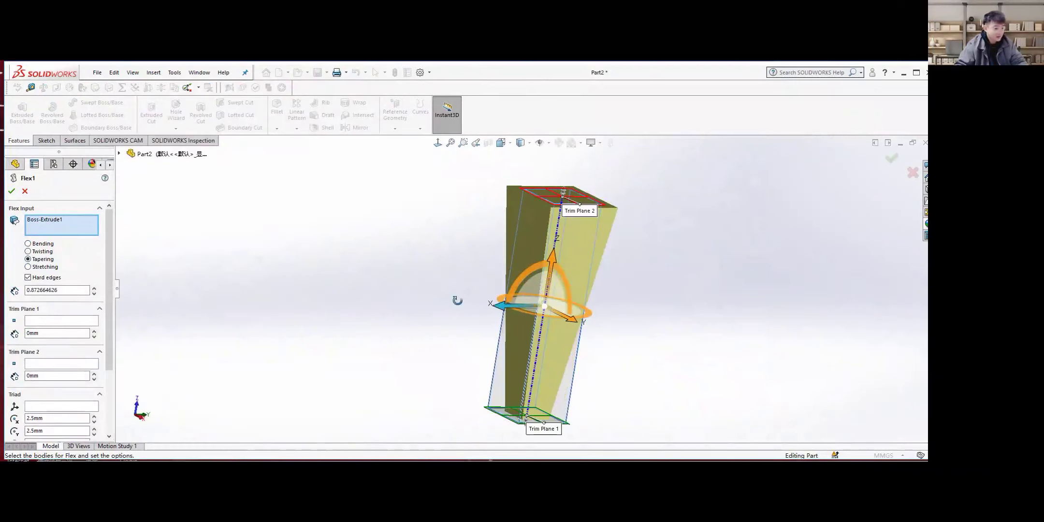
{"action": "middle_click_drag", "start_coordinate": [457, 299], "coordinate": [500, 305]}
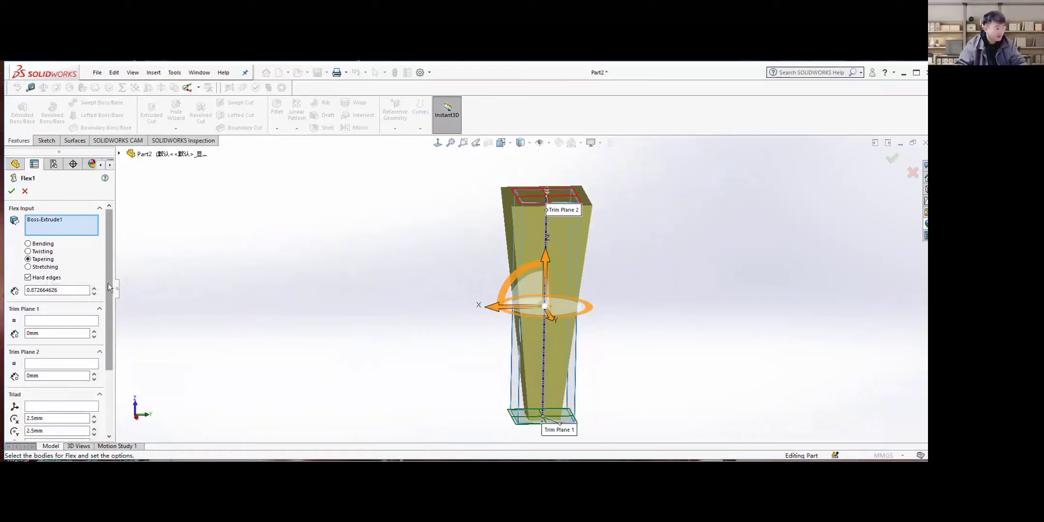
{"action": "scroll", "coordinate": [39, 266], "scroll_direction": "down", "scroll_amount": 1}
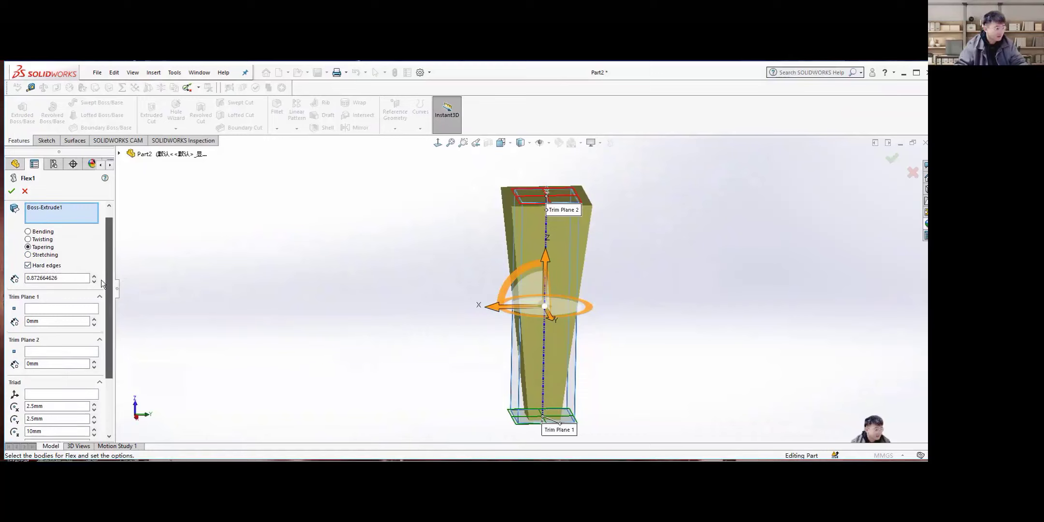
Switch Flex1 to Stretching and adjust the stretch distance to 10.02mm
{"action": "left_click", "coordinate": [28, 255]}
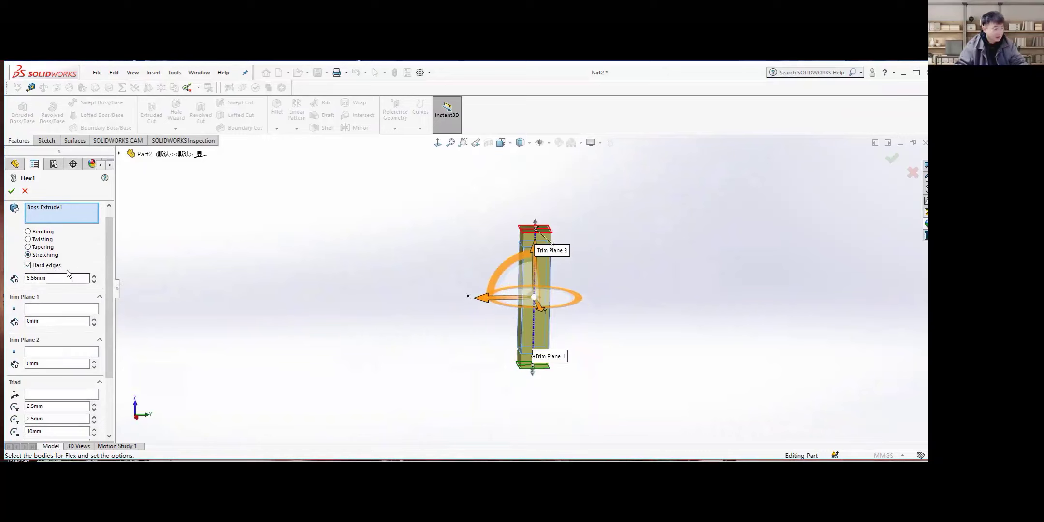
{"action": "scroll", "coordinate": [521, 285], "scroll_direction": "down", "scroll_amount": 1}
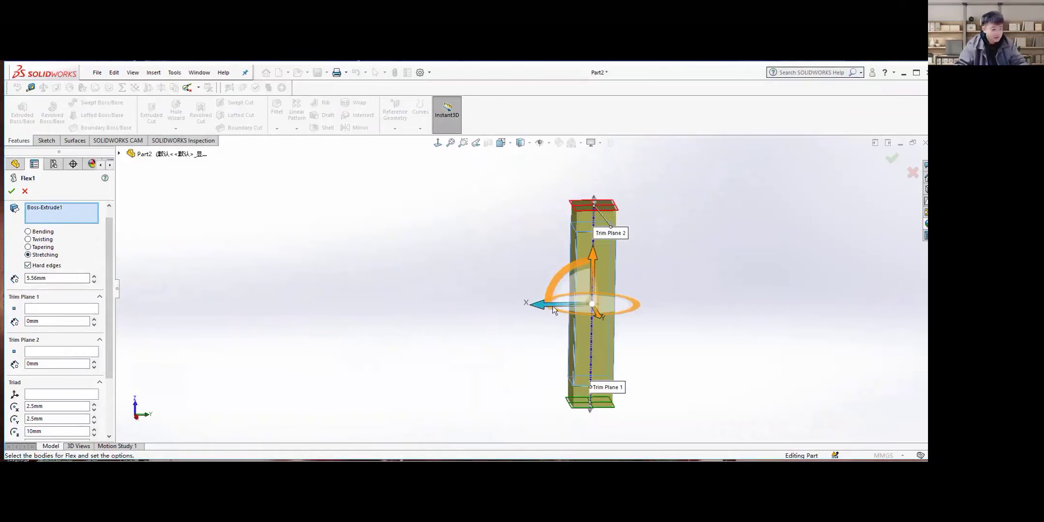
{"action": "middle_click_drag", "start_coordinate": [556, 302], "coordinate": [504, 297]}
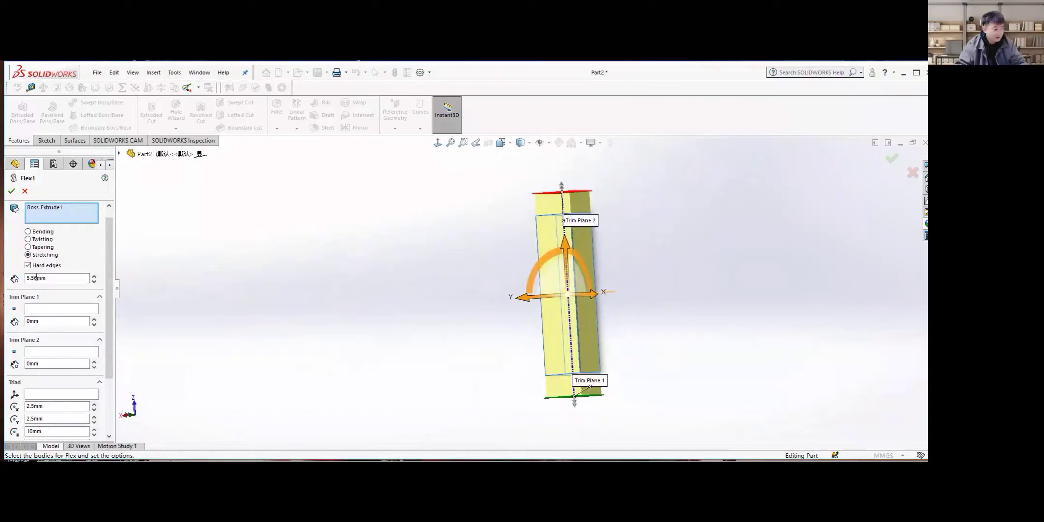
{"action": "left_click", "coordinate": [94, 275]}
{"action": "left_click", "coordinate": [94, 275]}
{"action": "left_click", "coordinate": [94, 275]}
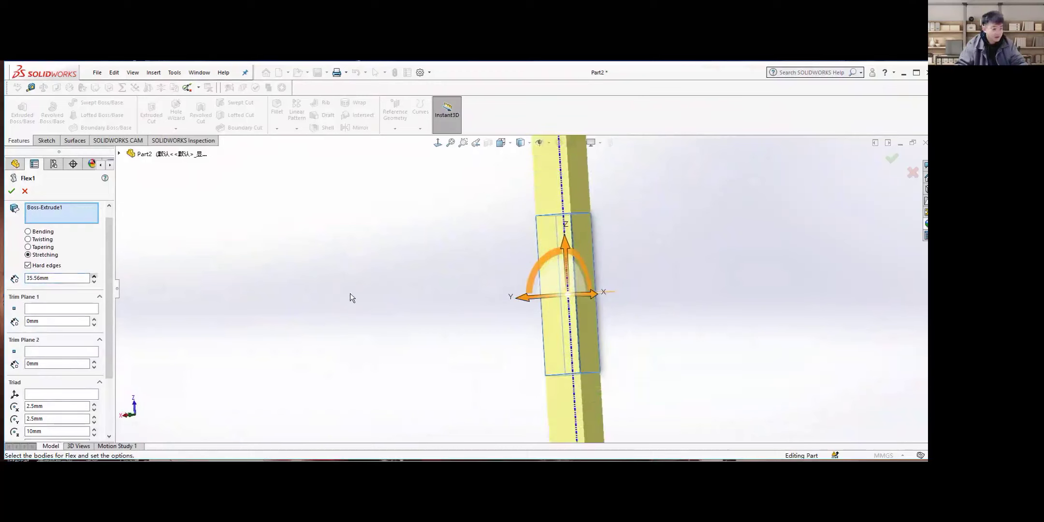
{"action": "left_click_drag", "start_coordinate": [95, 284], "coordinate": [94, 282]}
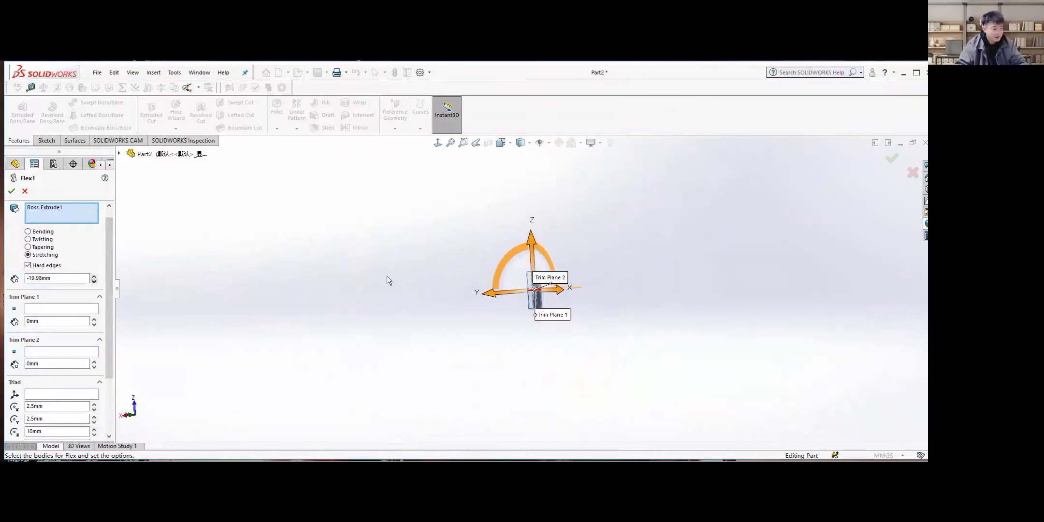
{"action": "scroll", "coordinate": [93, 279], "scroll_direction": "up", "scroll_amount": 3}
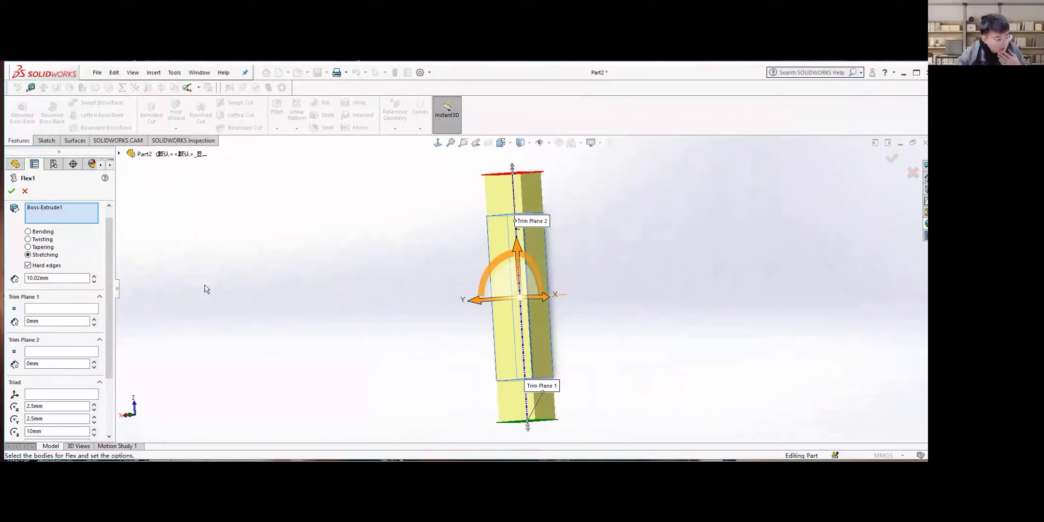
Switch Flex1 to Tapering and raise the taper factor to 1.87393792
{"action": "left_click", "coordinate": [36, 247]}
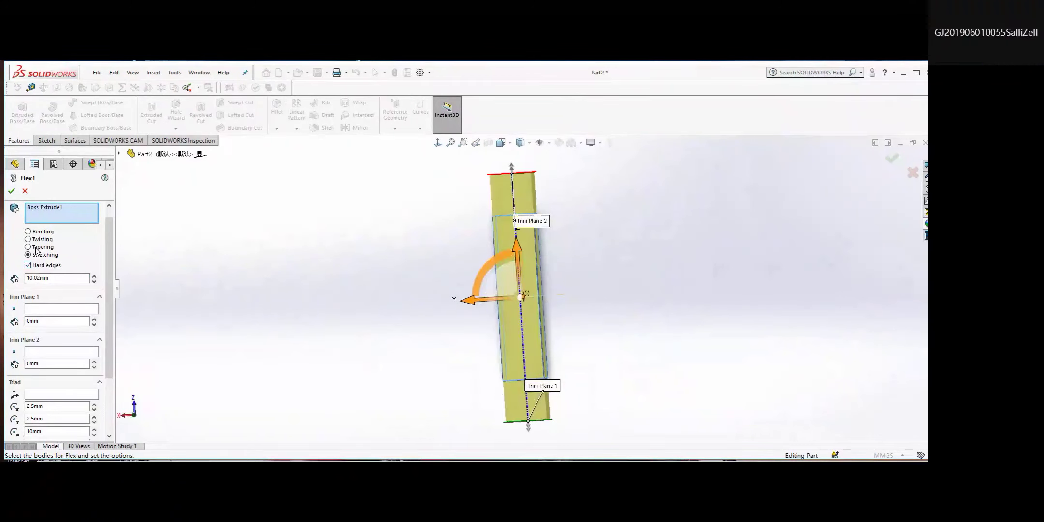
{"action": "mouse_move", "coordinate": [414, 292]}
{"action": "middle_mouse_down"}
{"action": "mouse_move", "coordinate": [443, 293]}
{"action": "mouse_move", "coordinate": [408, 290]}
{"action": "mouse_move", "coordinate": [430, 295]}
{"action": "mouse_move", "coordinate": [415, 297]}
{"action": "middle_mouse_up"}
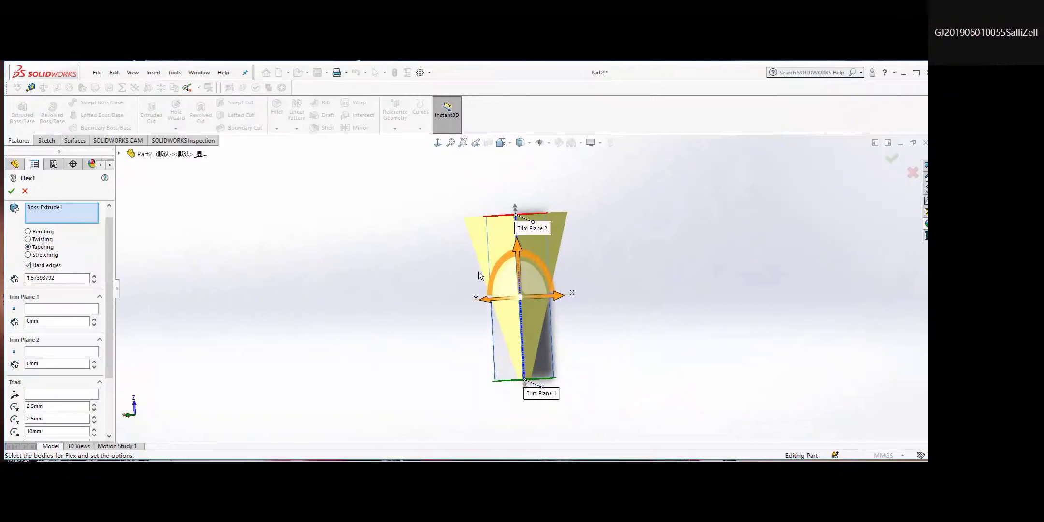
{"action": "scroll", "coordinate": [505, 252], "scroll_direction": "down", "scroll_amount": 2}
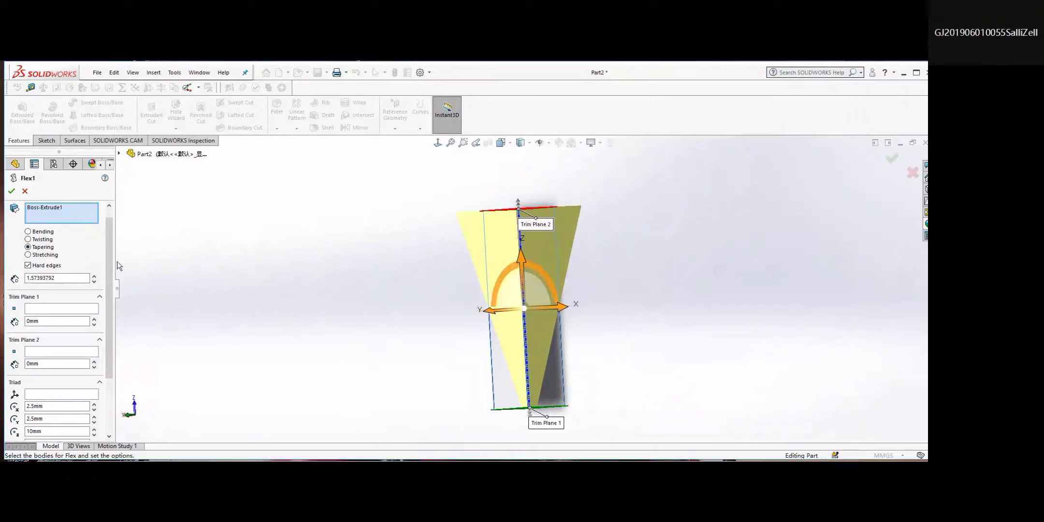
{"action": "left_click", "coordinate": [95, 275]}
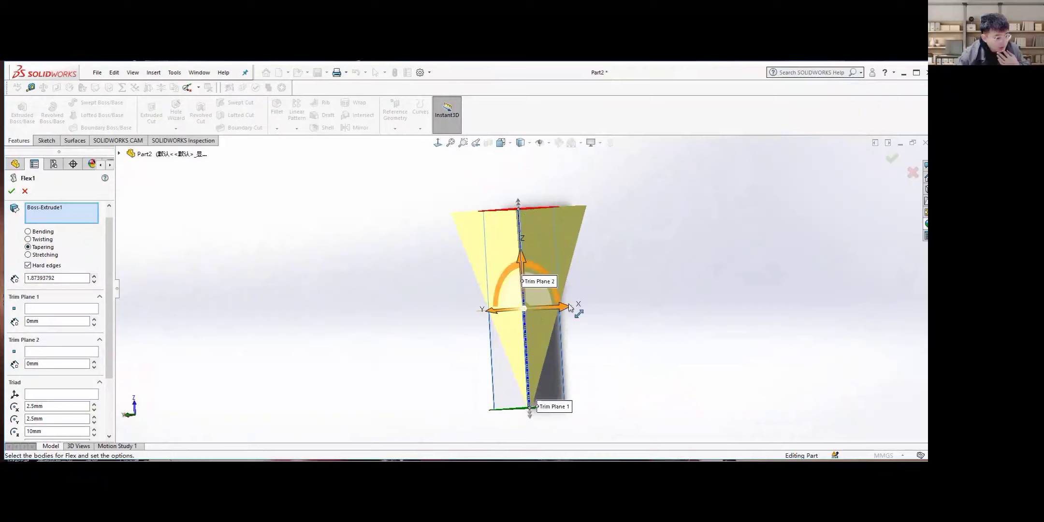
{"action": "middle_click_drag", "start_coordinate": [529, 357], "coordinate": [551, 361]}
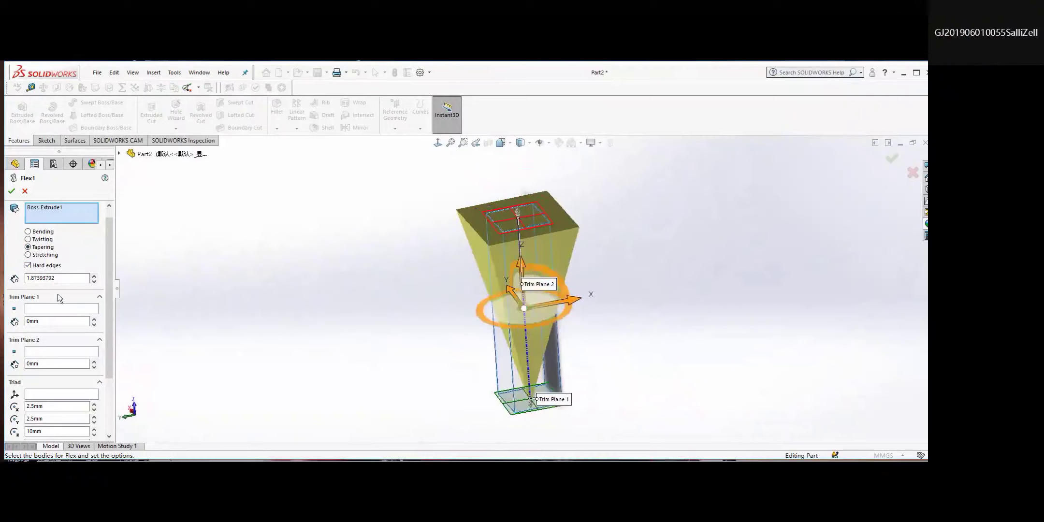
Try triad X and Z offsets, leaving them at 2.5mm and 10mm
{"action": "left_click_drag", "start_coordinate": [104, 312], "coordinate": [110, 360]}
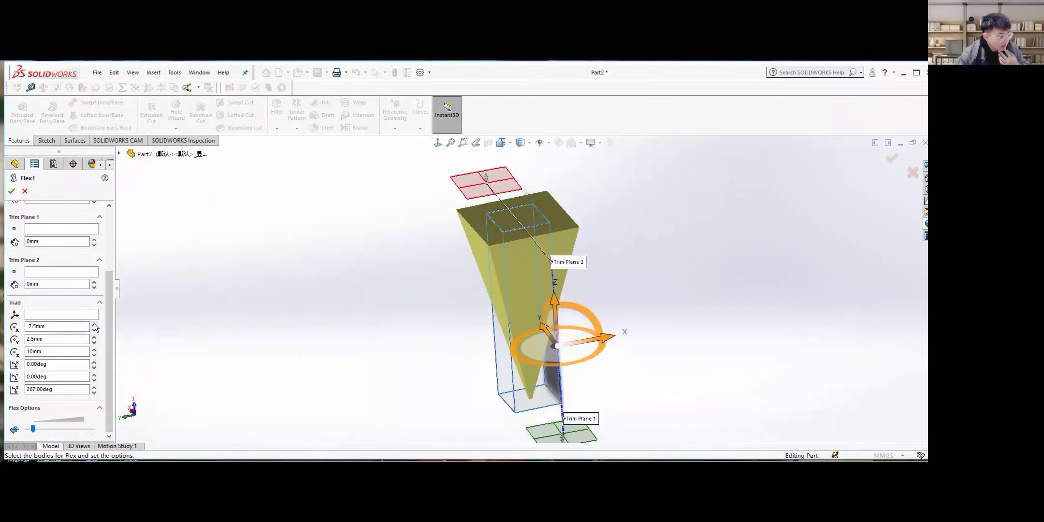
{"action": "left_click", "coordinate": [94, 325]}
{"action": "left_click", "coordinate": [94, 330]}
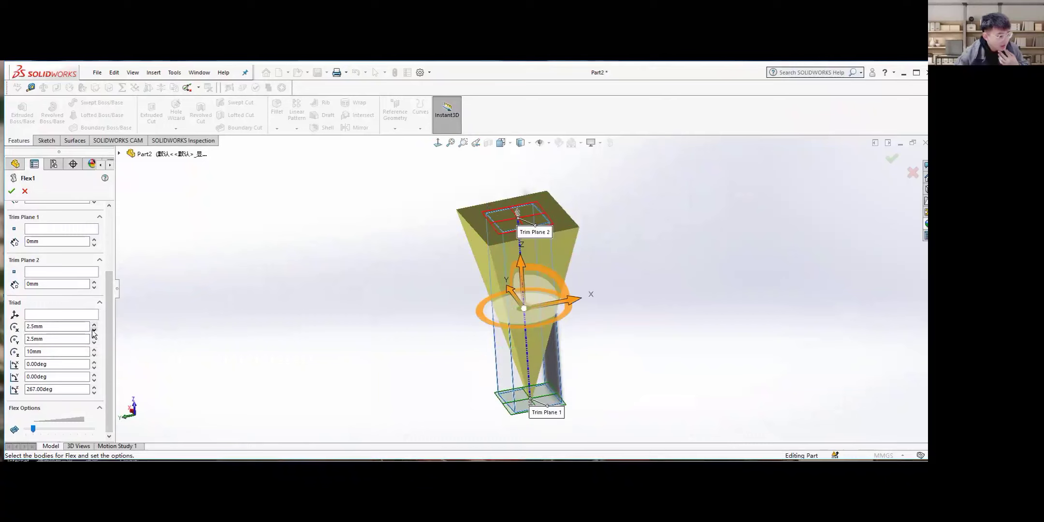
{"action": "middle_click_drag", "start_coordinate": [485, 333], "coordinate": [481, 291]}
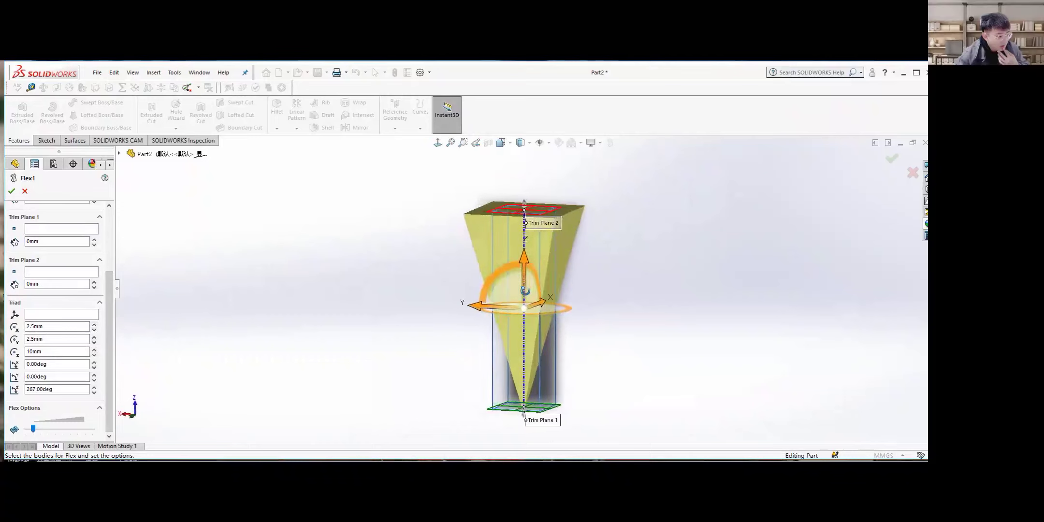
{"action": "left_click", "coordinate": [93, 349]}
{"action": "left_click", "coordinate": [94, 355]}
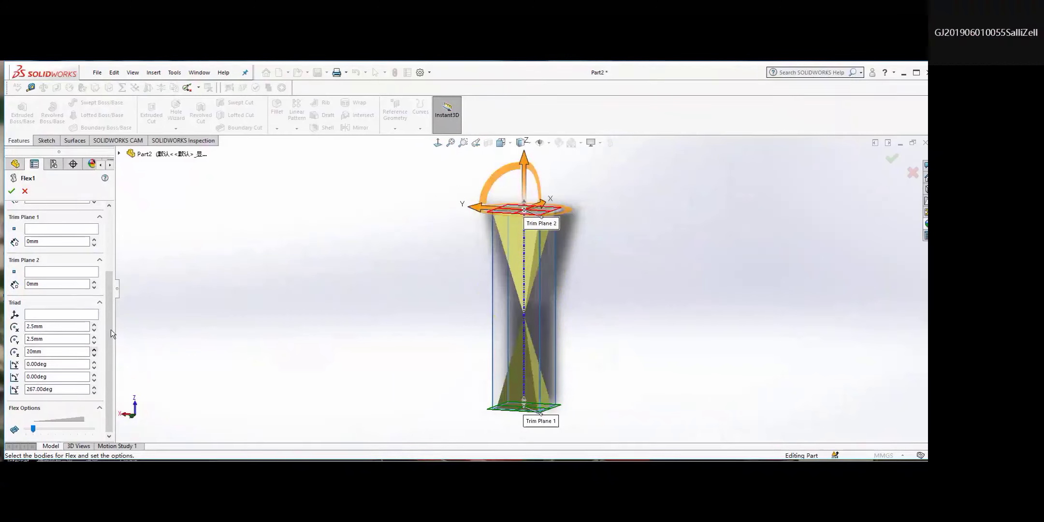
{"action": "scroll", "coordinate": [112, 309], "scroll_direction": "up", "scroll_amount": 2}
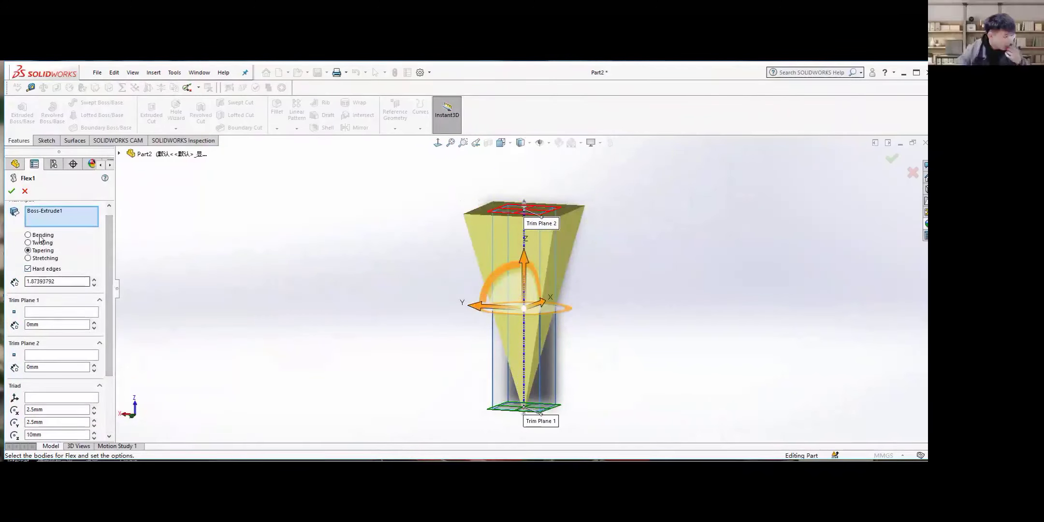
Switch Flex1 to Bending and set the triad X rotation to 90°
{"action": "left_click", "coordinate": [43, 237]}
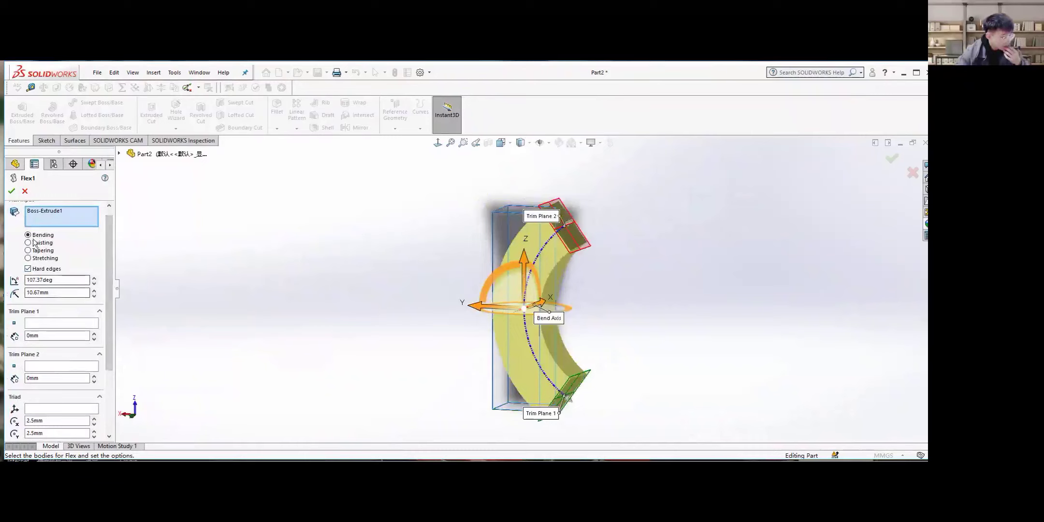
{"action": "scroll", "coordinate": [109, 337], "scroll_direction": "down", "scroll_amount": 5}
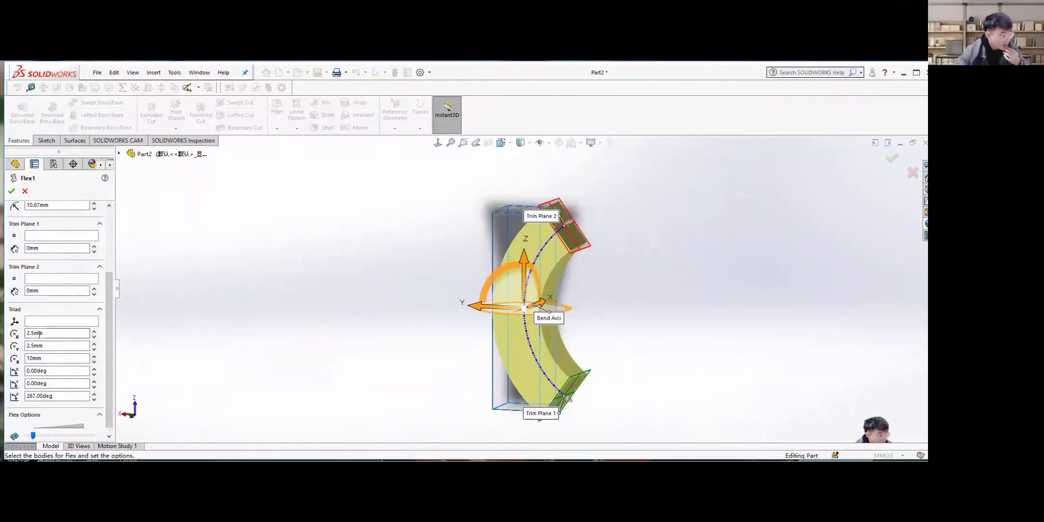
{"action": "double_click", "coordinate": [74, 371]}
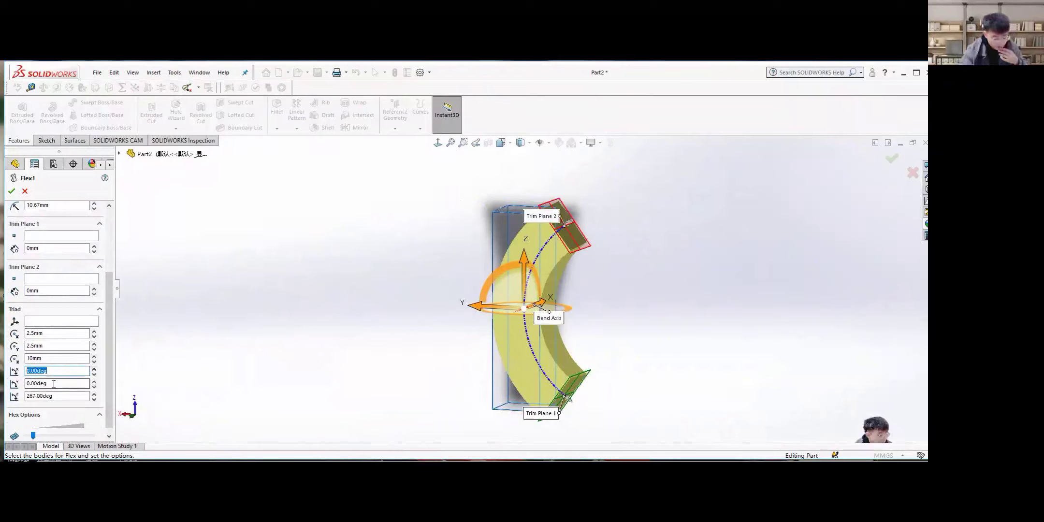
{"action": "type", "text": "3"}
{"action": "key", "text": "BackSpace"}
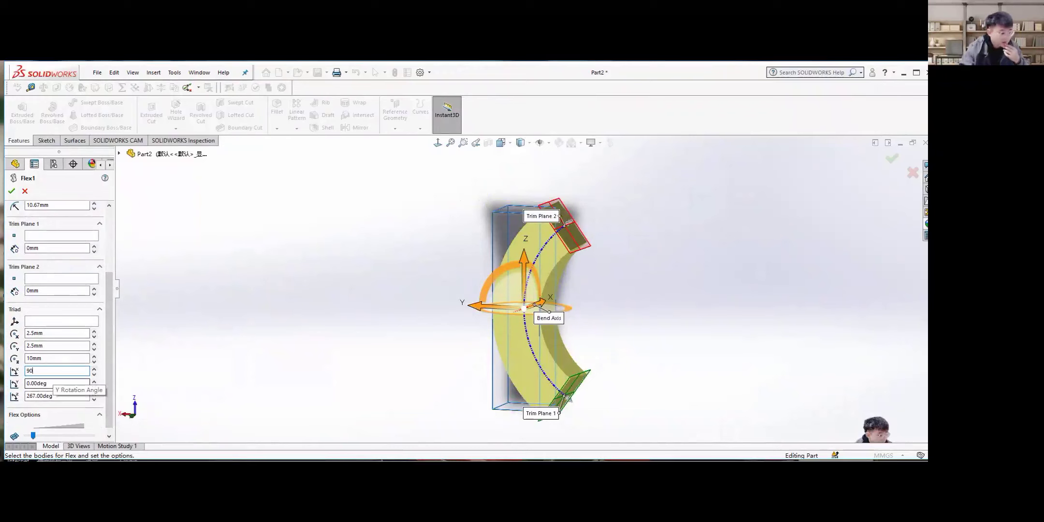
{"action": "type", "text": "90"}
{"action": "key", "text": "Return"}
Set the triad Y and Z rotations to 90° as well
{"action": "double_click", "coordinate": [70, 384]}
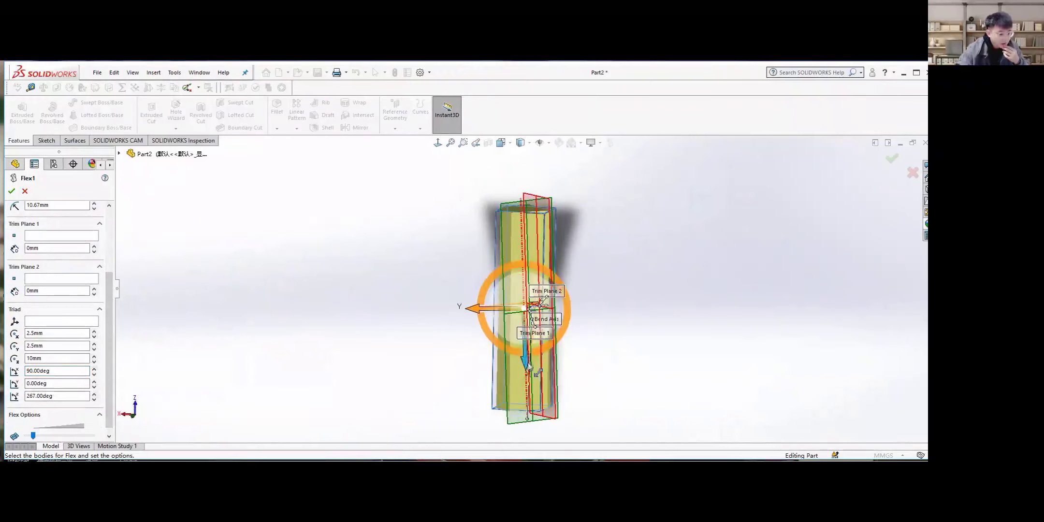
{"action": "type", "text": "90"}
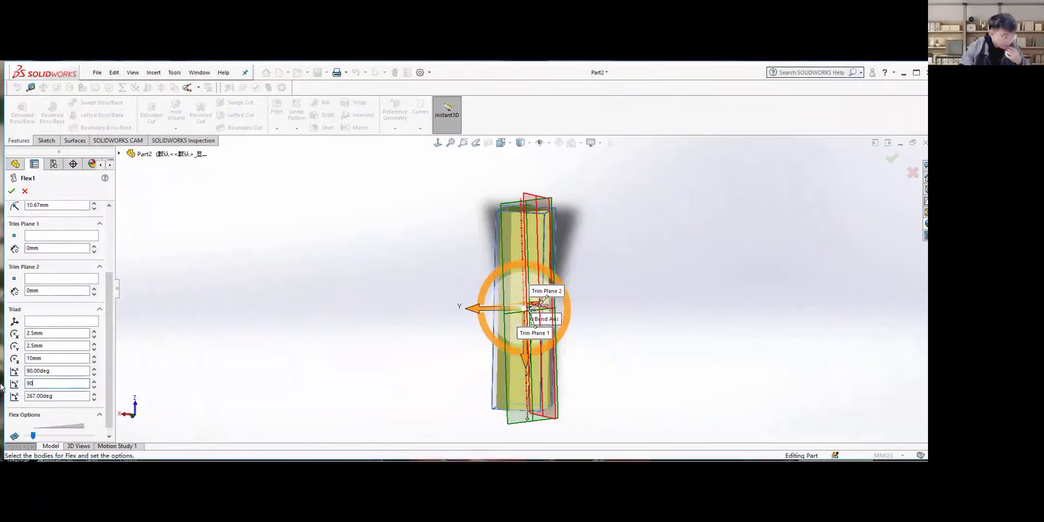
{"action": "key", "text": "Return"}
{"action": "double_click", "coordinate": [72, 396]}
{"action": "type", "text": "90"}
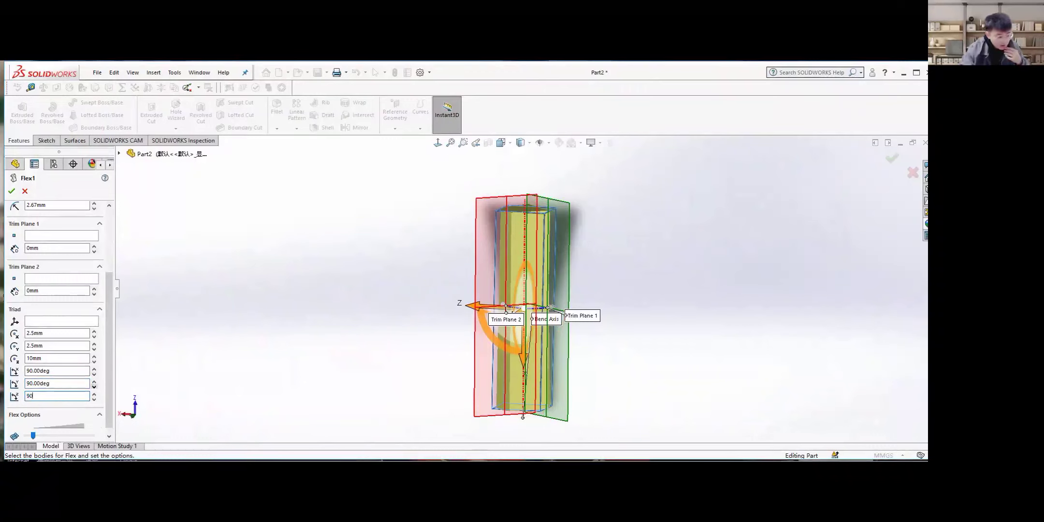
{"action": "key", "text": "Return"}
{"action": "middle_click_drag", "start_coordinate": [290, 377], "coordinate": [471, 422]}
Accept the bending Flex1, reopen it to review the 107.37° bend, and accept it again
{"action": "left_click", "coordinate": [12, 192]}
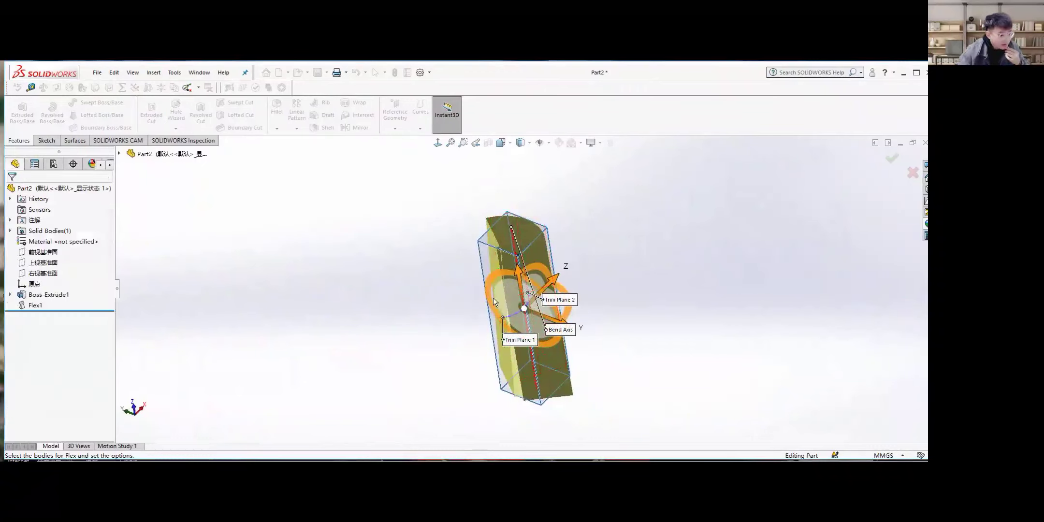
{"action": "middle_click_drag", "start_coordinate": [502, 320], "coordinate": [542, 338]}
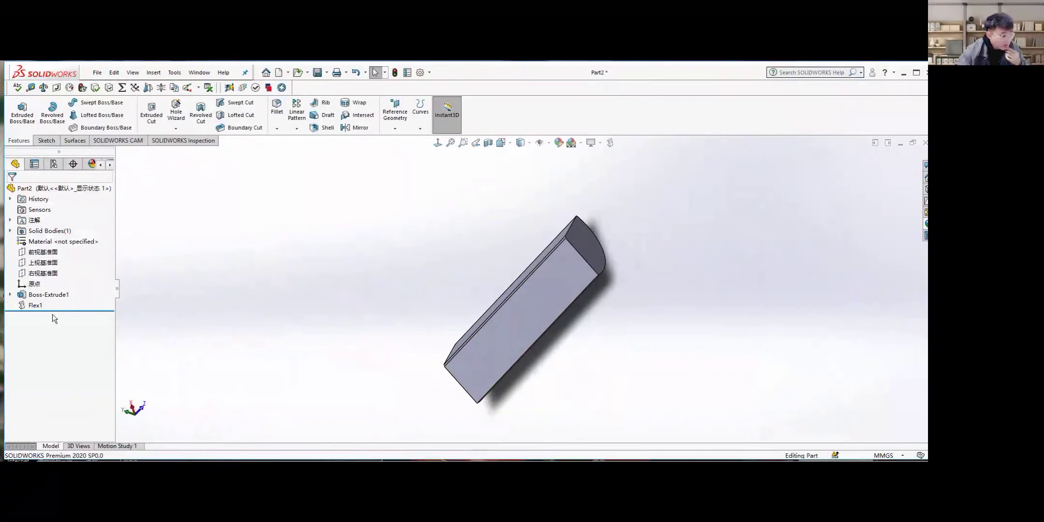
{"action": "left_click", "coordinate": [33, 303]}
{"action": "left_click", "coordinate": [36, 290]}
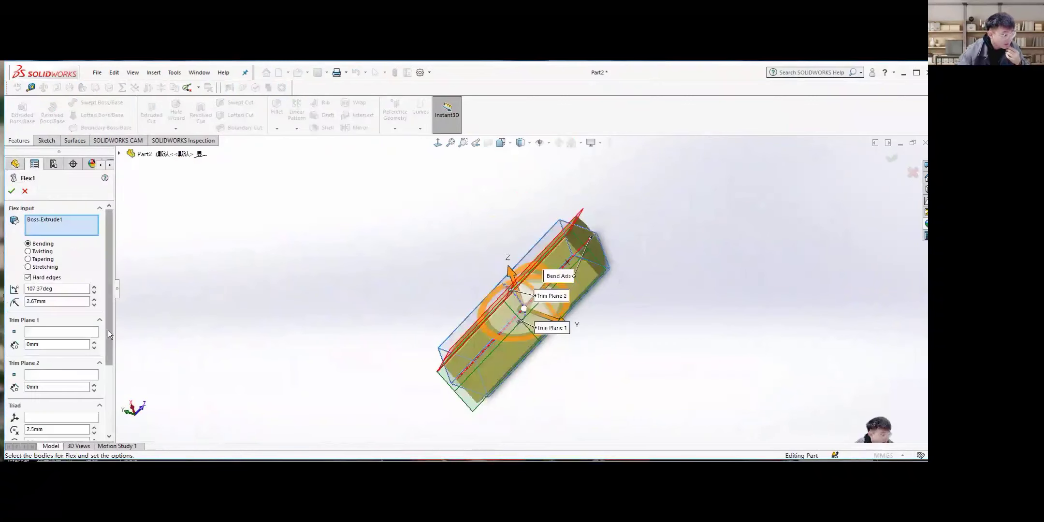
{"action": "scroll", "coordinate": [58, 338], "scroll_direction": "down", "scroll_amount": 10}
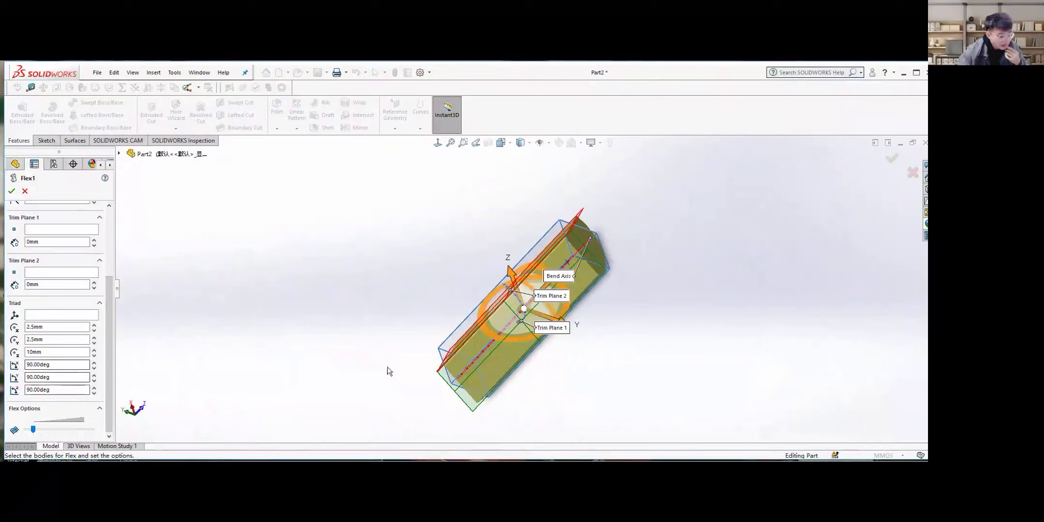
{"action": "middle_click_drag", "start_coordinate": [389, 368], "coordinate": [493, 305]}
{"action": "middle_click_drag", "start_coordinate": [540, 278], "coordinate": [481, 273]}
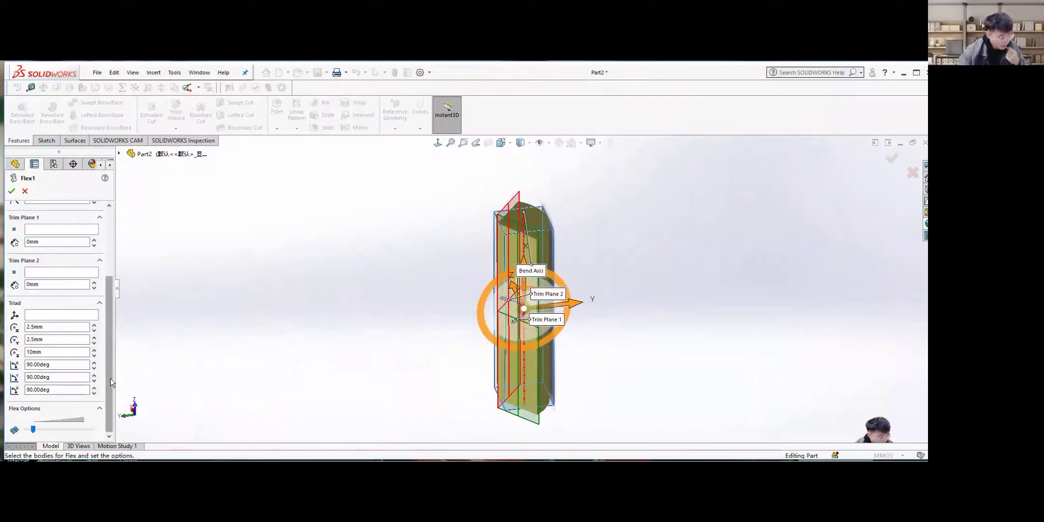
{"action": "scroll", "coordinate": [110, 378], "scroll_direction": "up", "scroll_amount": 2}
{"action": "scroll", "coordinate": [114, 355], "scroll_direction": "down", "scroll_amount": 2}
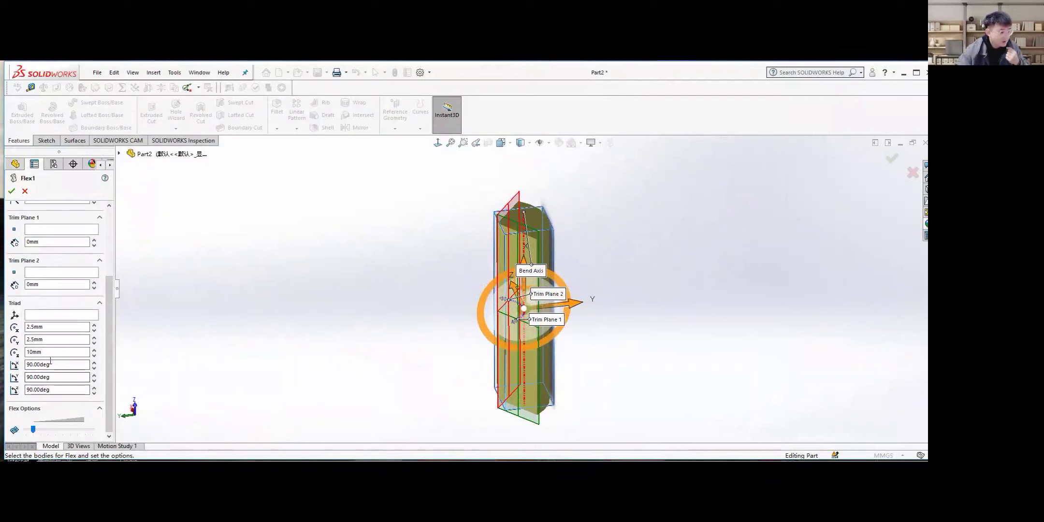
{"action": "scroll", "coordinate": [47, 377], "scroll_direction": "up", "scroll_amount": 3}
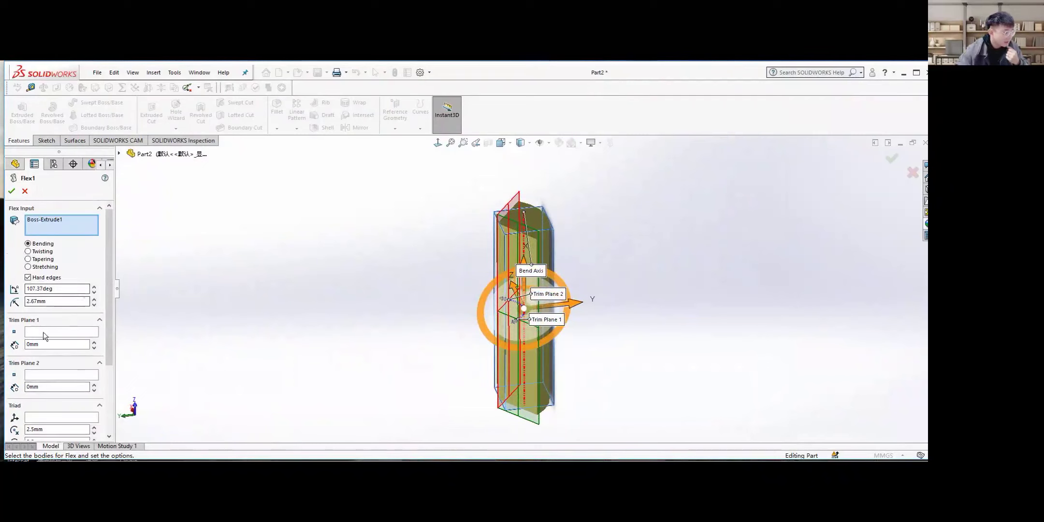
{"action": "left_click", "coordinate": [12, 191]}
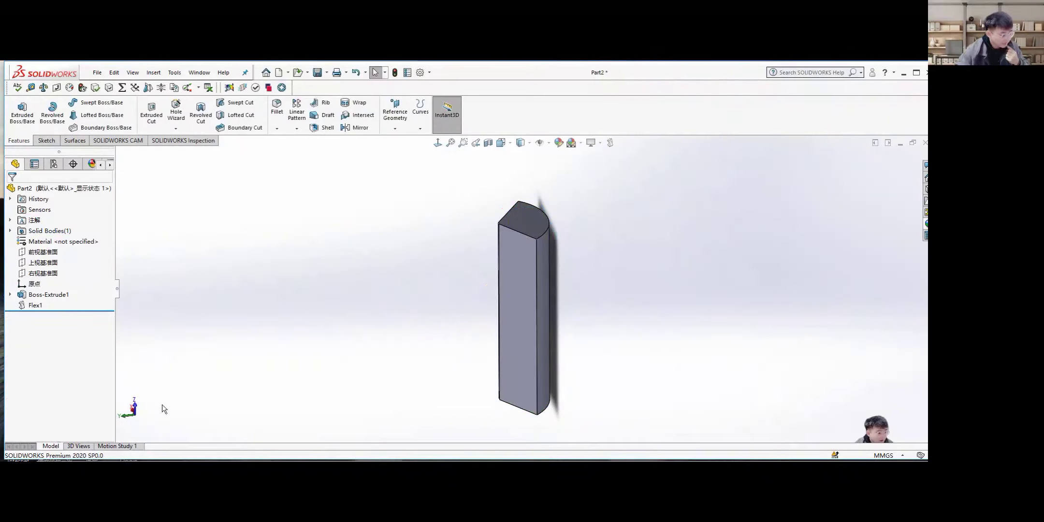
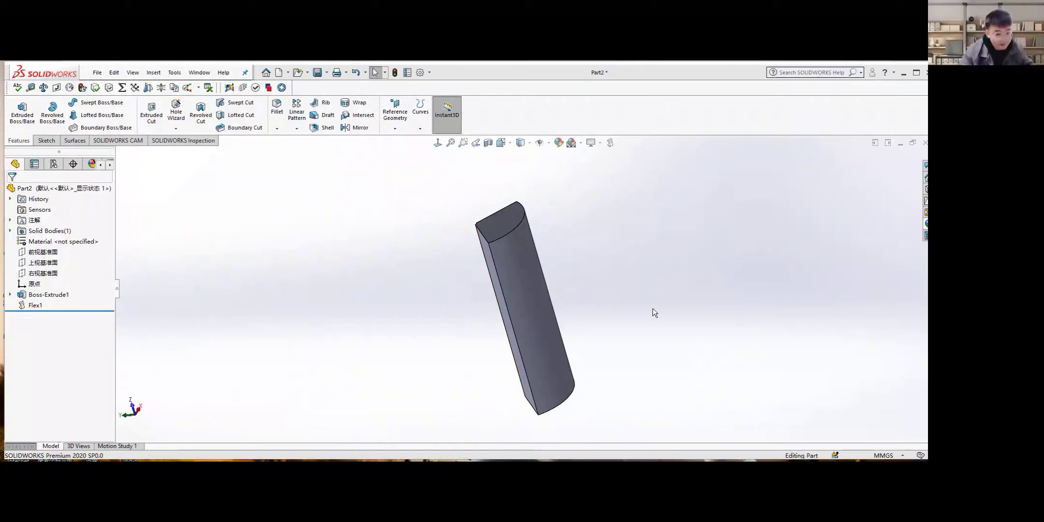
Review the part, then delete the Boss-Extrude1 feature and its dependent flex
{"action": "scroll", "coordinate": [421, 289], "scroll_direction": "up", "scroll_amount": 2}
{"action": "scroll", "coordinate": [487, 262], "scroll_direction": "down", "scroll_amount": 2}
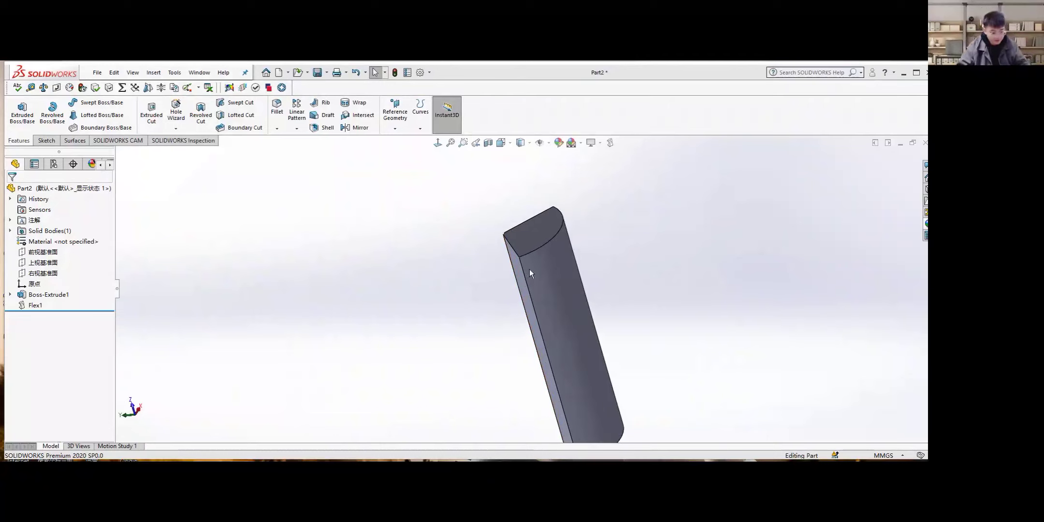
{"action": "scroll", "coordinate": [503, 269], "scroll_direction": "down", "scroll_amount": 1}
{"action": "middle_click_drag", "start_coordinate": [490, 238], "coordinate": [184, 269]}
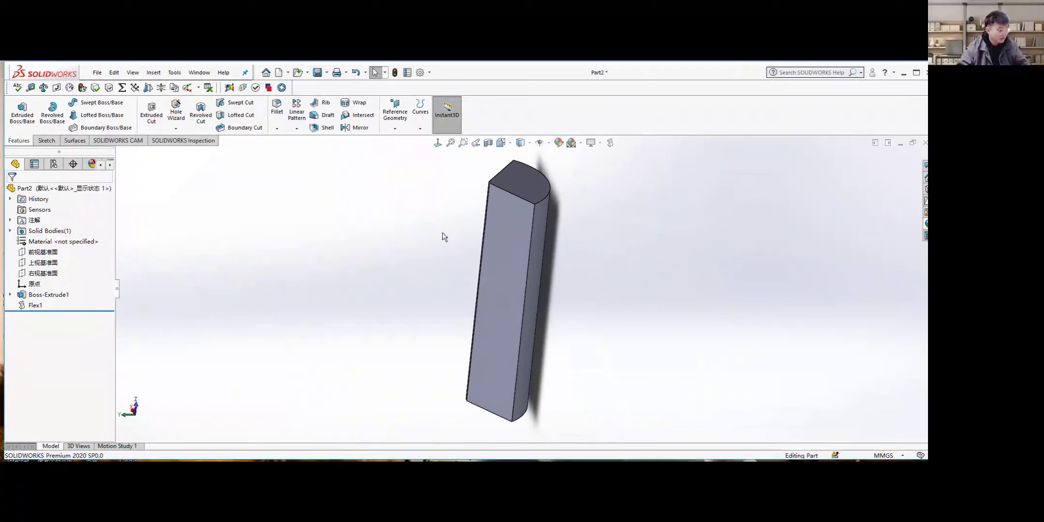
{"action": "middle_click_drag", "start_coordinate": [489, 261], "coordinate": [462, 263]}
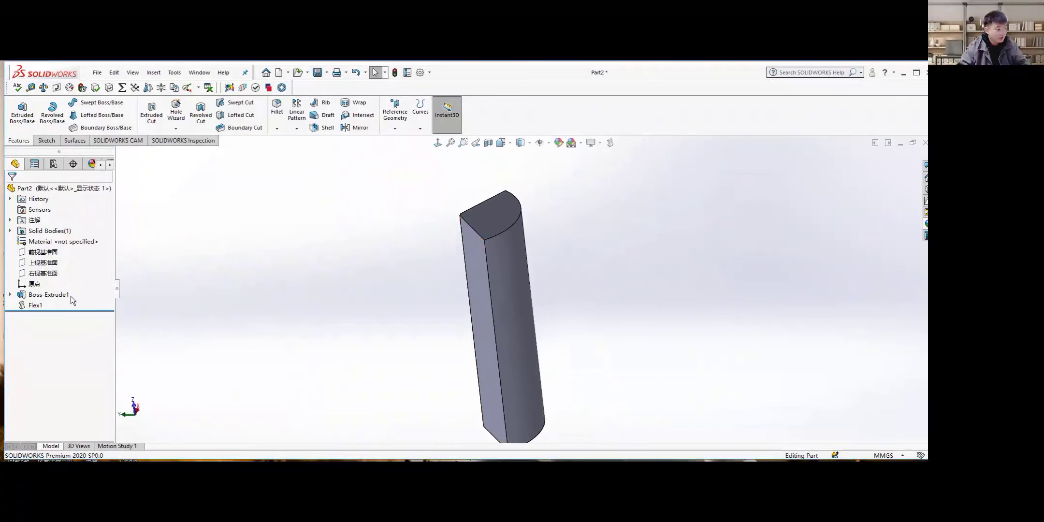
{"action": "left_click", "coordinate": [58, 295]}
{"action": "right_click", "coordinate": [58, 295]}
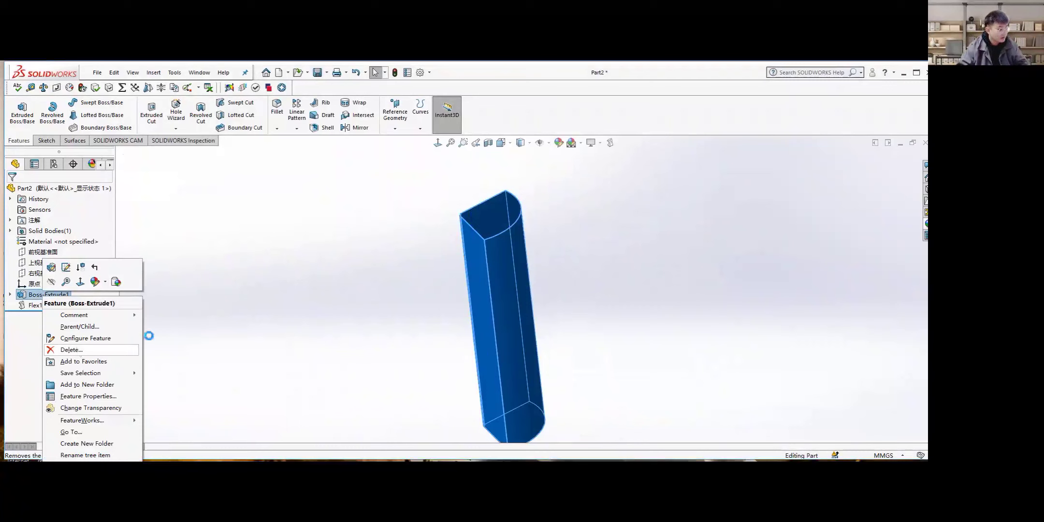
{"action": "left_click", "coordinate": [77, 350]}
{"action": "left_click", "coordinate": [527, 274]}
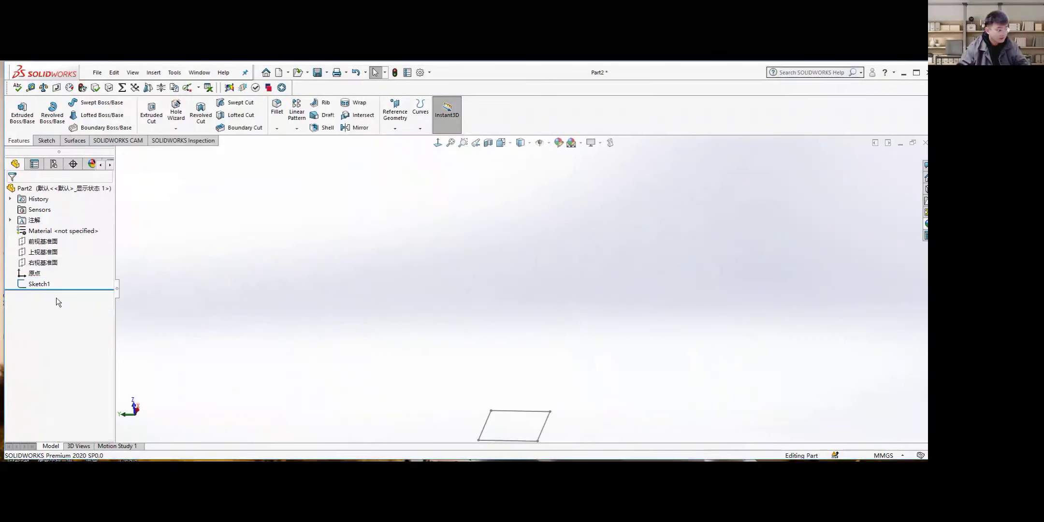
Delete the leftover Sketch1
{"action": "right_click", "coordinate": [36, 284]}
{"action": "left_click", "coordinate": [74, 349]}
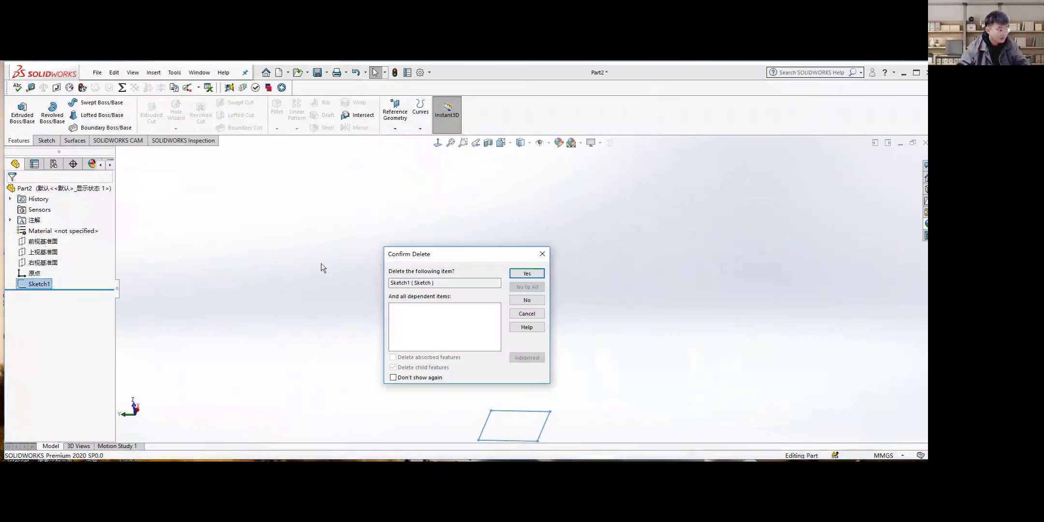
{"action": "left_click", "coordinate": [529, 274]}
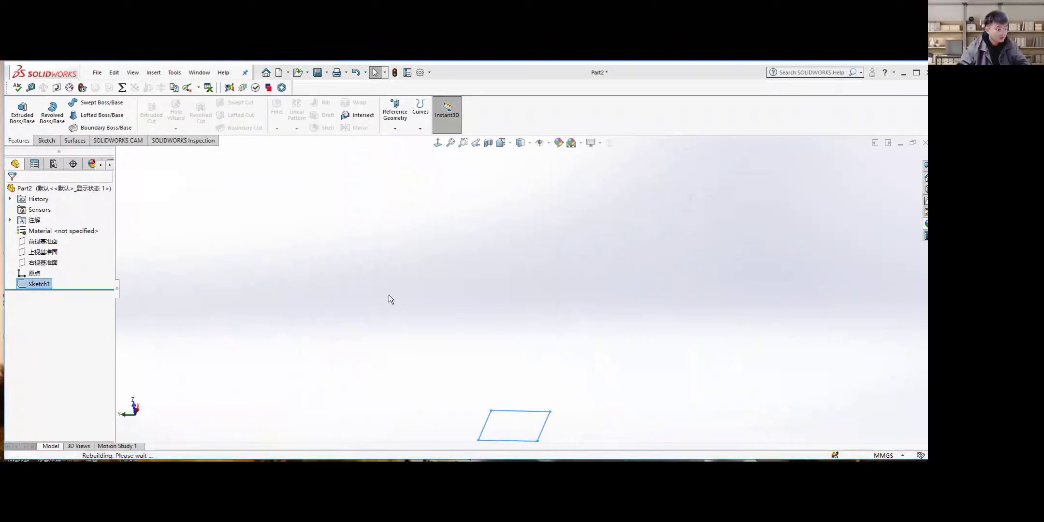
{"action": "left_click", "coordinate": [47, 140]}
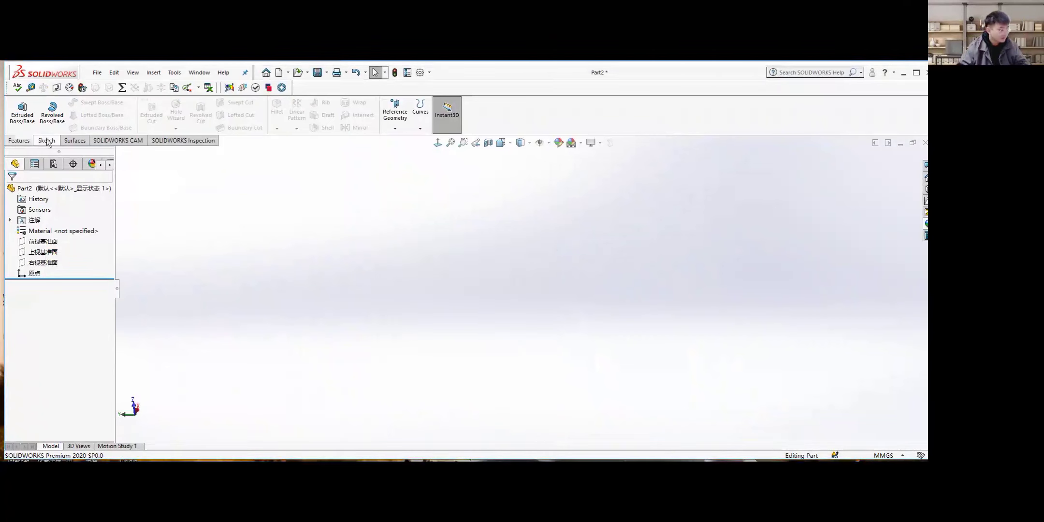
View the Front Plane normal to the screen
{"action": "left_click", "coordinate": [42, 241]}
{"action": "right_click", "coordinate": [49, 241]}
{"action": "left_click", "coordinate": [101, 228]}
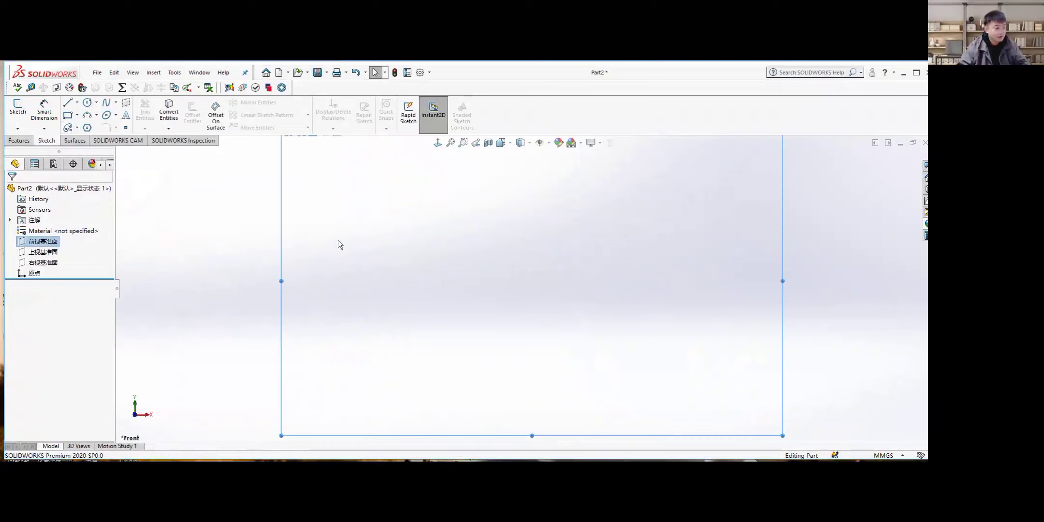
{"action": "left_click", "coordinate": [19, 141]}
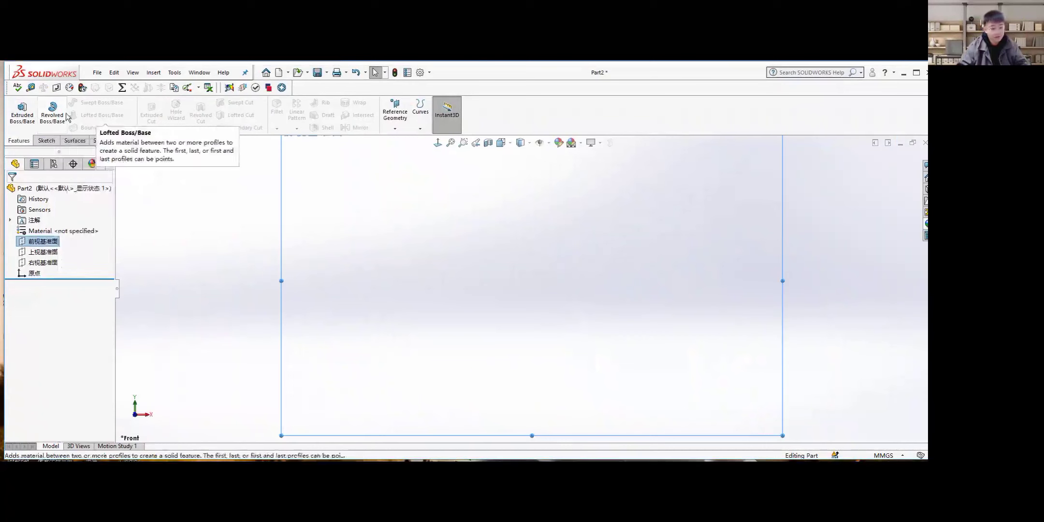
{"action": "left_click", "coordinate": [47, 141]}
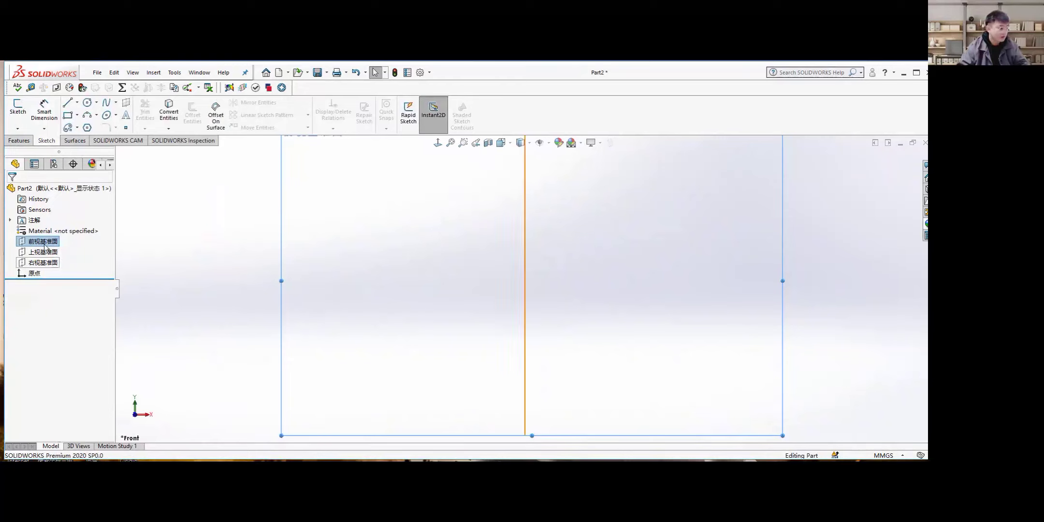
Sketch a circle centred on the origin with a 5 mm diameter dimension
{"action": "left_click", "coordinate": [88, 103]}
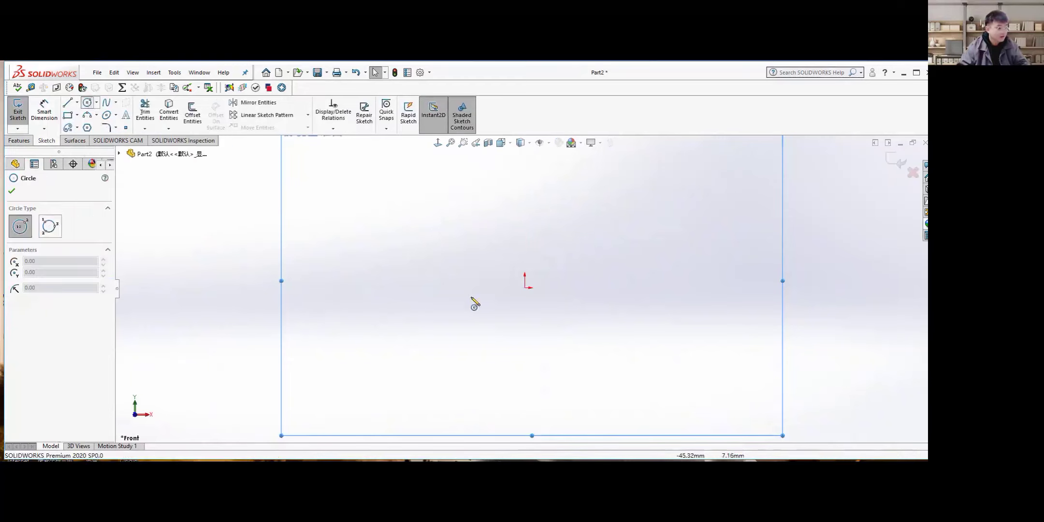
{"action": "left_click", "coordinate": [525, 288]}
{"action": "left_click", "coordinate": [556, 287]}
{"action": "left_click", "coordinate": [44, 111]}
{"action": "left_click", "coordinate": [557, 287]}
Extrude Sketch2 30 mm into a solid cylinder, Boss-Extrude2
{"action": "left_click", "coordinate": [448, 290]}
{"action": "left_click", "coordinate": [18, 112]}
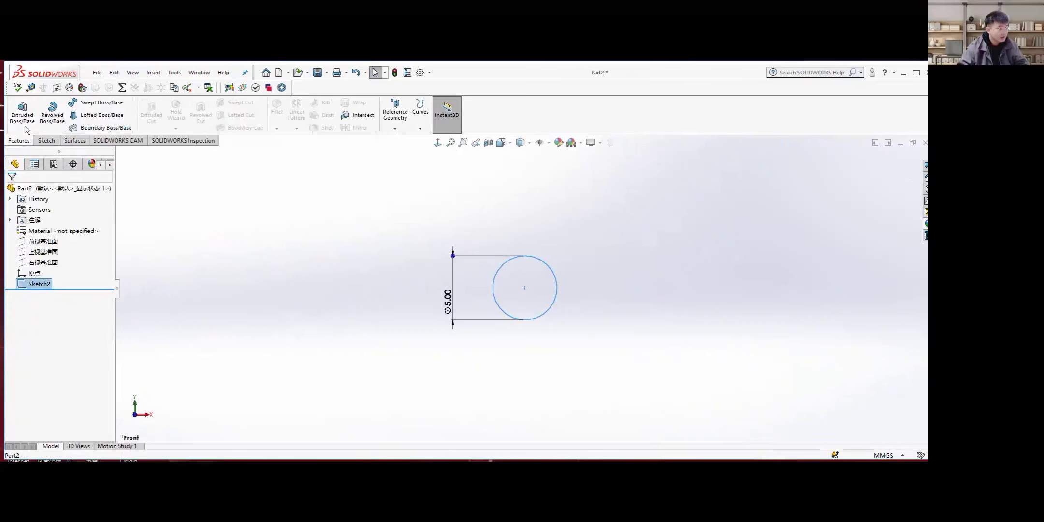
{"action": "left_click", "coordinate": [26, 111]}
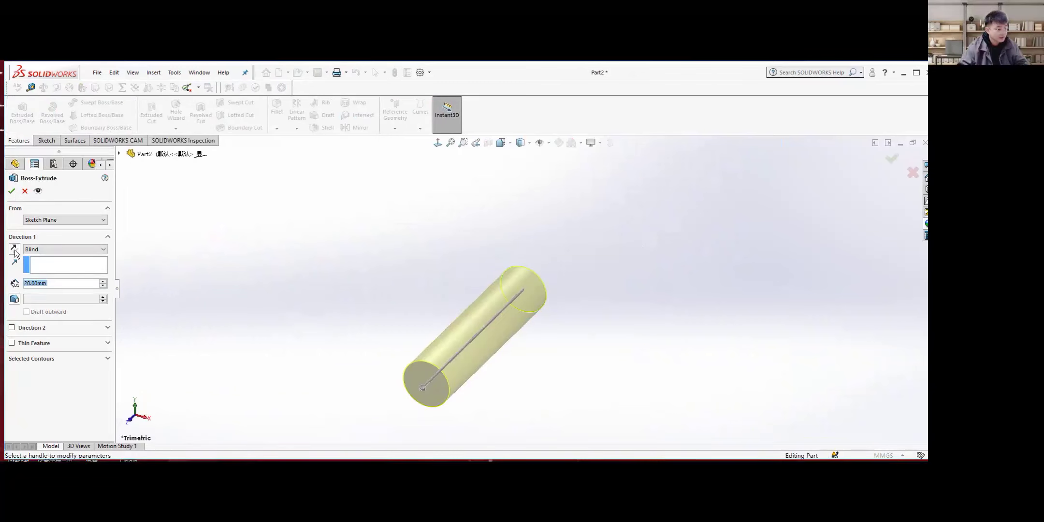
{"action": "type", "text": "30"}
{"action": "key", "text": "Return"}
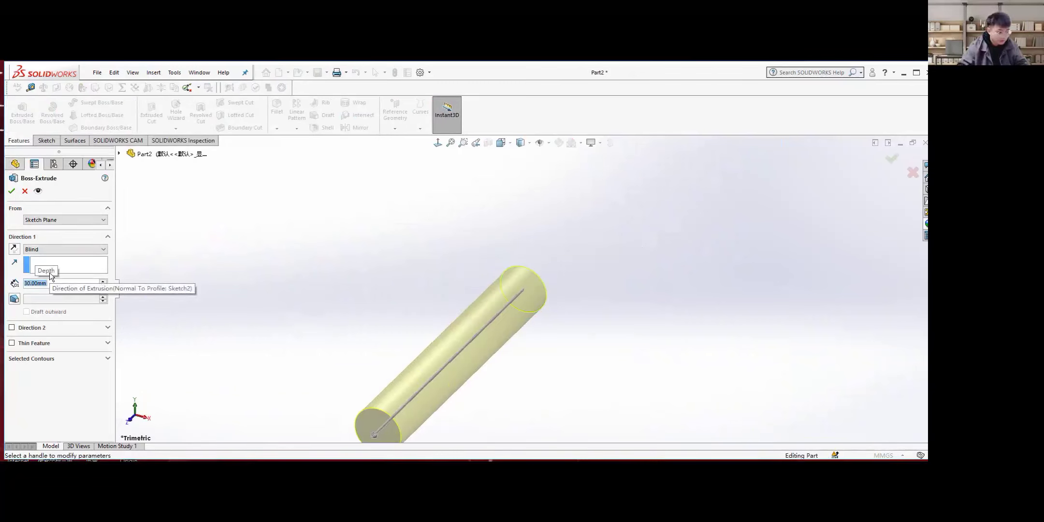
{"action": "left_click", "coordinate": [12, 191]}
{"action": "middle_click_drag", "start_coordinate": [435, 314], "coordinate": [480, 265]}
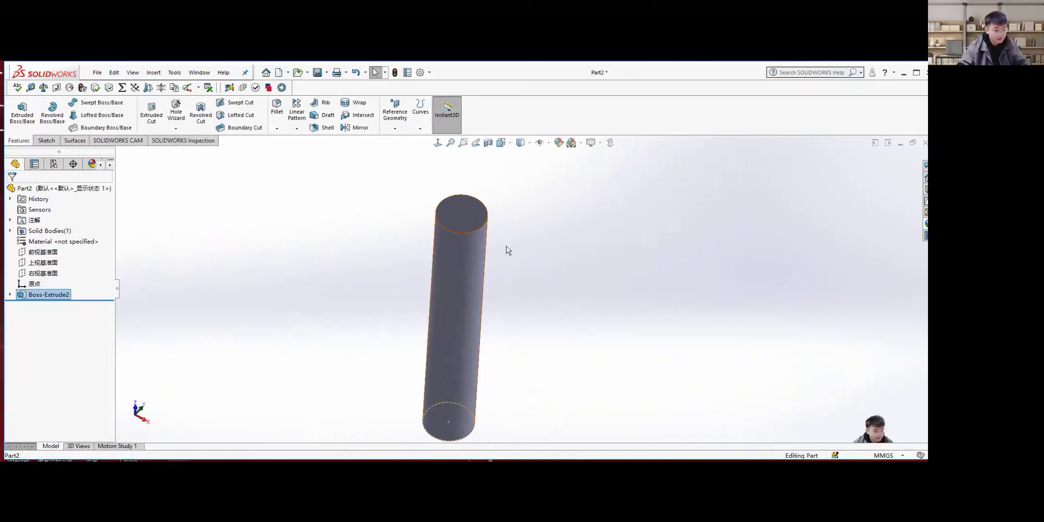
{"action": "left_click", "coordinate": [483, 249]}
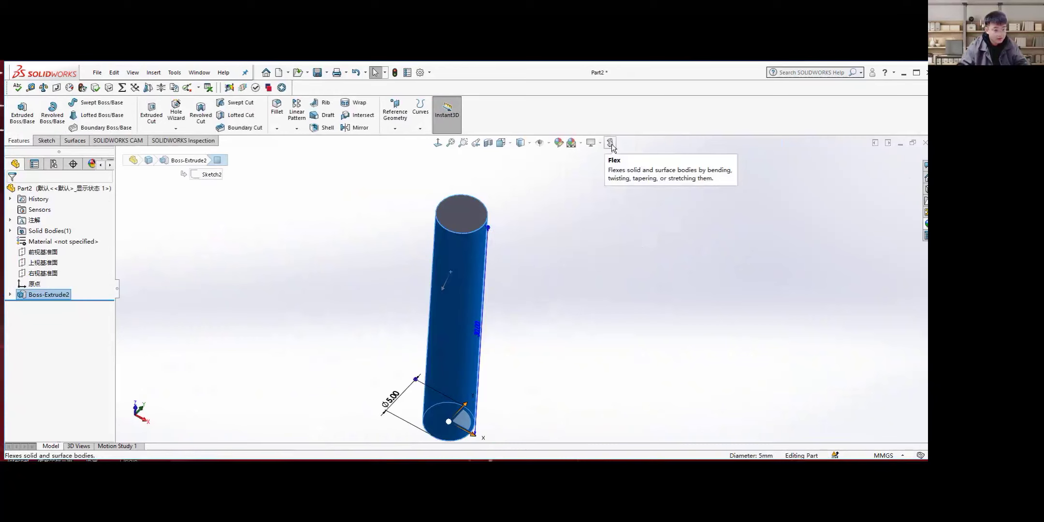
Apply a 360° bending Flex to the cylinder, creating Flex2 as a closed ring
{"action": "left_click", "coordinate": [611, 143]}
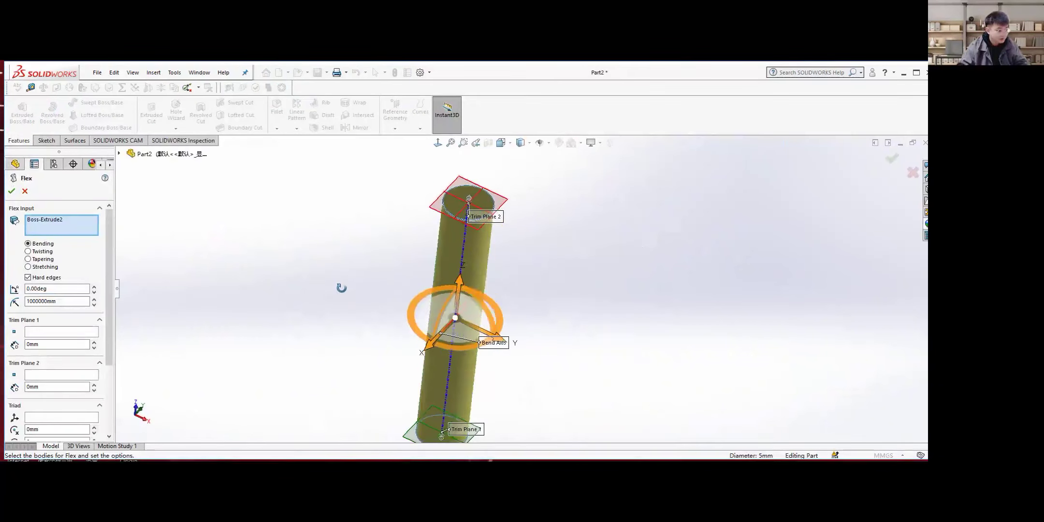
{"action": "middle_click_drag", "start_coordinate": [342, 288], "coordinate": [331, 289]}
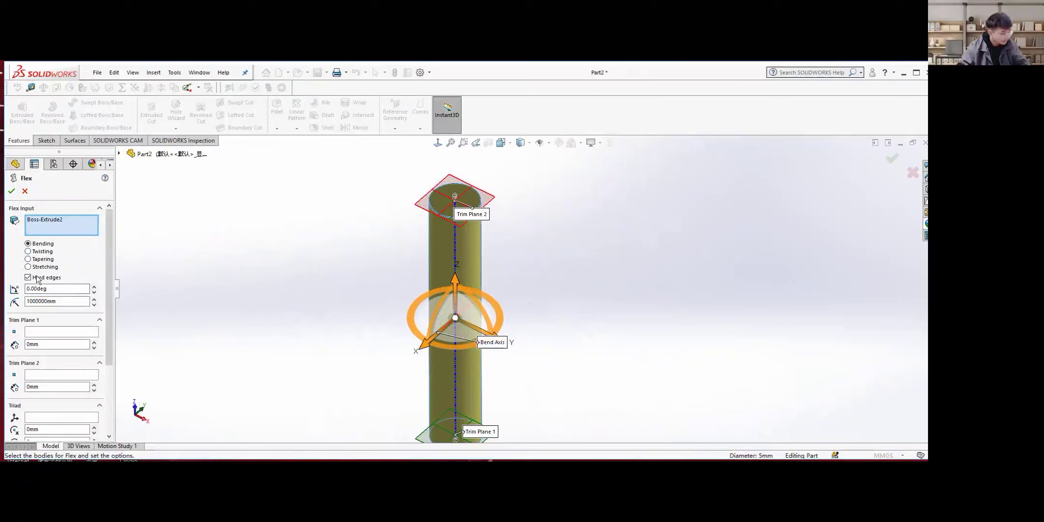
{"action": "left_click", "coordinate": [53, 286]}
{"action": "double_click", "coordinate": [54, 286]}
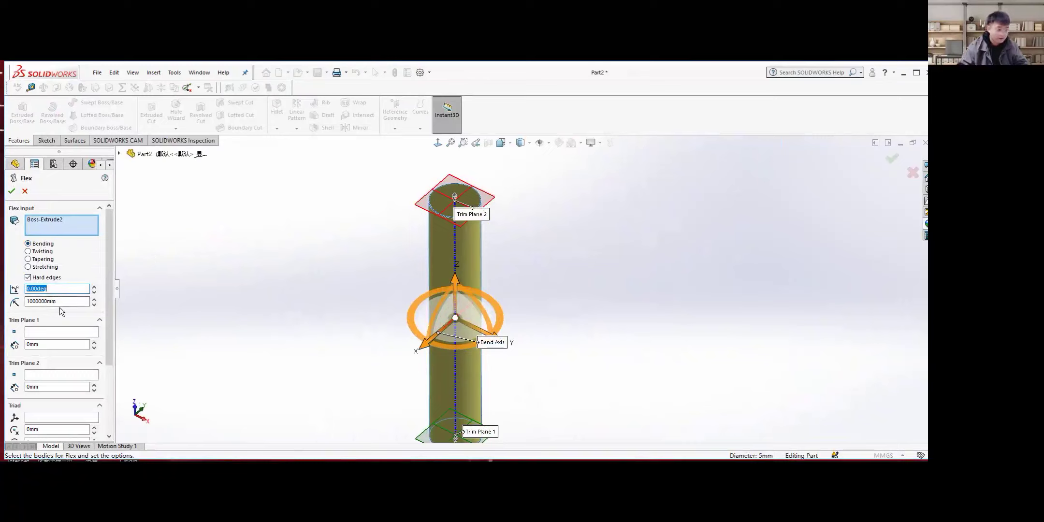
{"action": "type", "text": "18"}
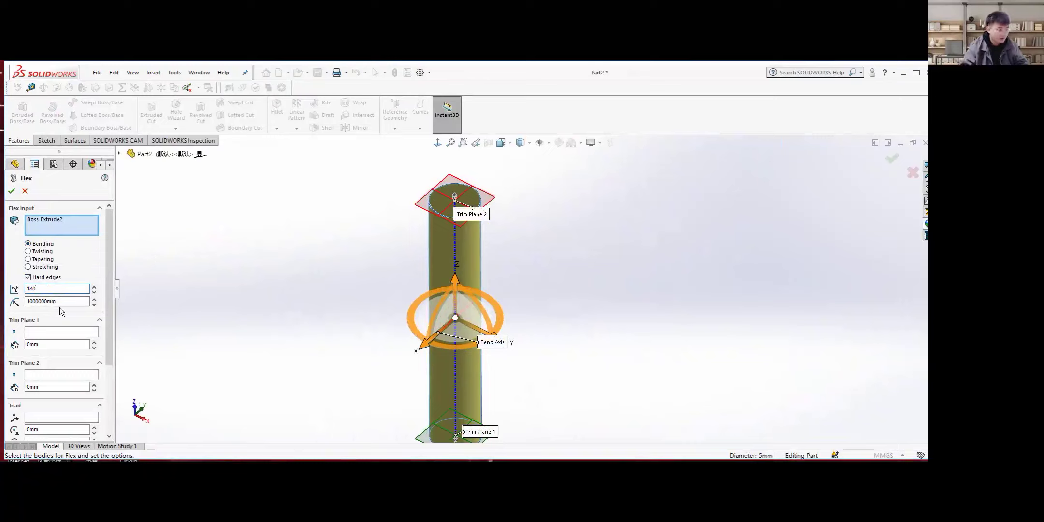
{"action": "type", "text": "0"}
{"action": "key", "text": "BackSpace"}
{"action": "key", "text": "BackSpace"}
{"action": "key", "text": "BackSpace"}
{"action": "type", "text": "360"}
{"action": "key", "text": "Return"}
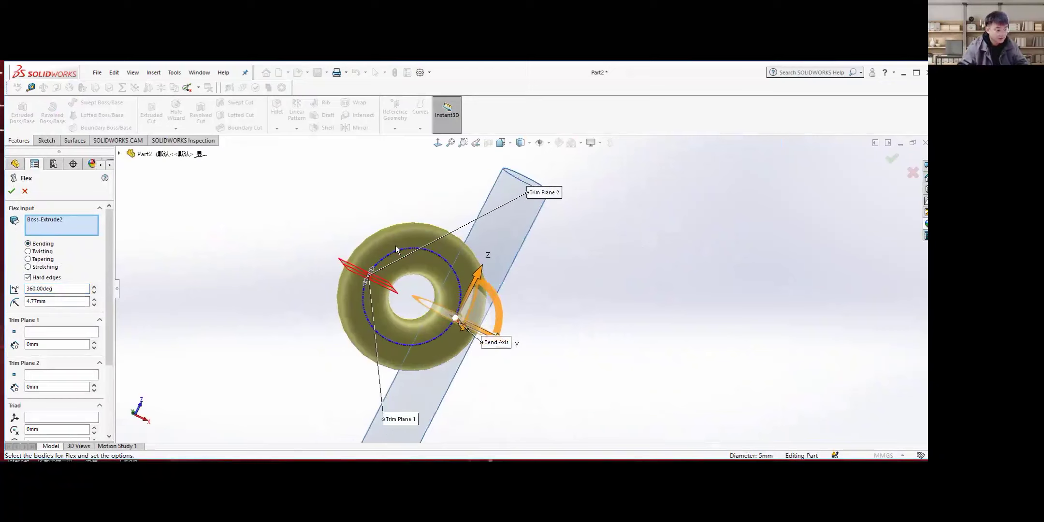
{"action": "scroll", "coordinate": [363, 285], "scroll_direction": "up", "scroll_amount": 3}
{"action": "middle_click_drag", "start_coordinate": [363, 285], "coordinate": [387, 299]}
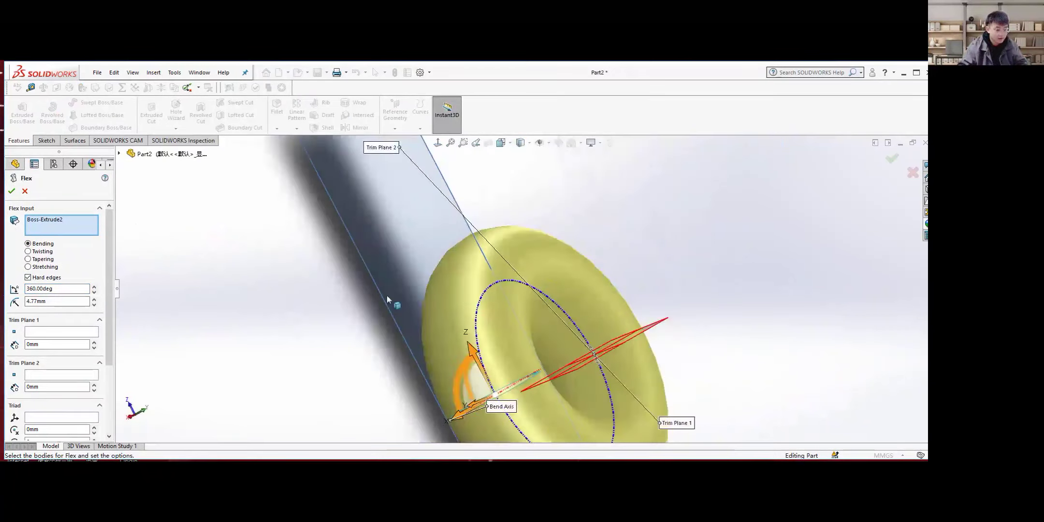
{"action": "left_click", "coordinate": [11, 191]}
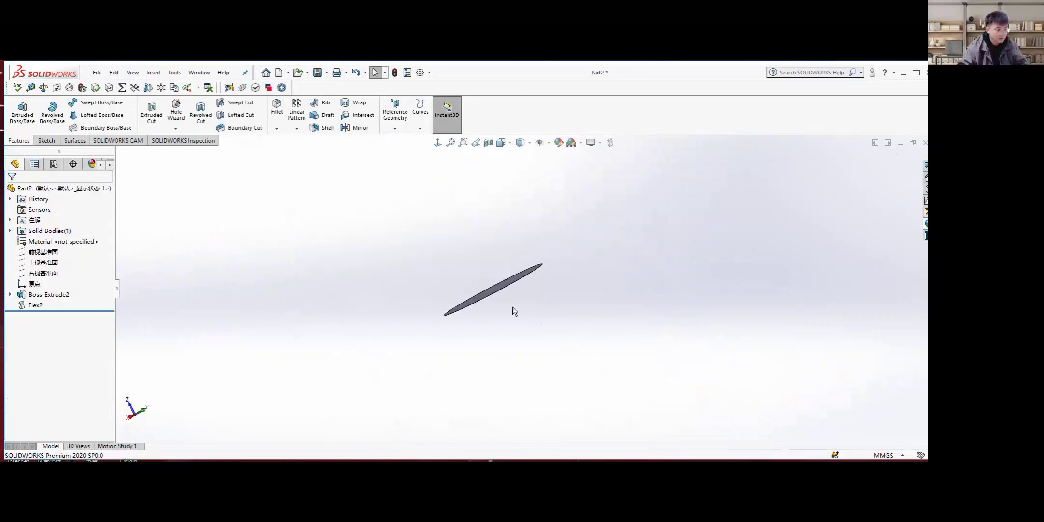
{"action": "middle_click_drag", "start_coordinate": [498, 285], "coordinate": [478, 349]}
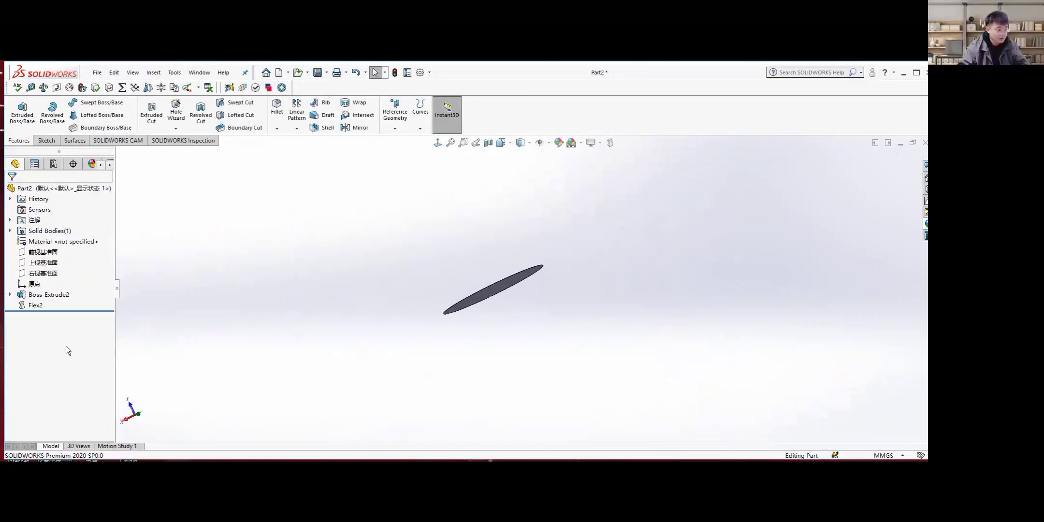
Edit Flex2 to turn off its hard edges option
{"action": "right_click", "coordinate": [35, 305]}
{"action": "left_click", "coordinate": [50, 280]}
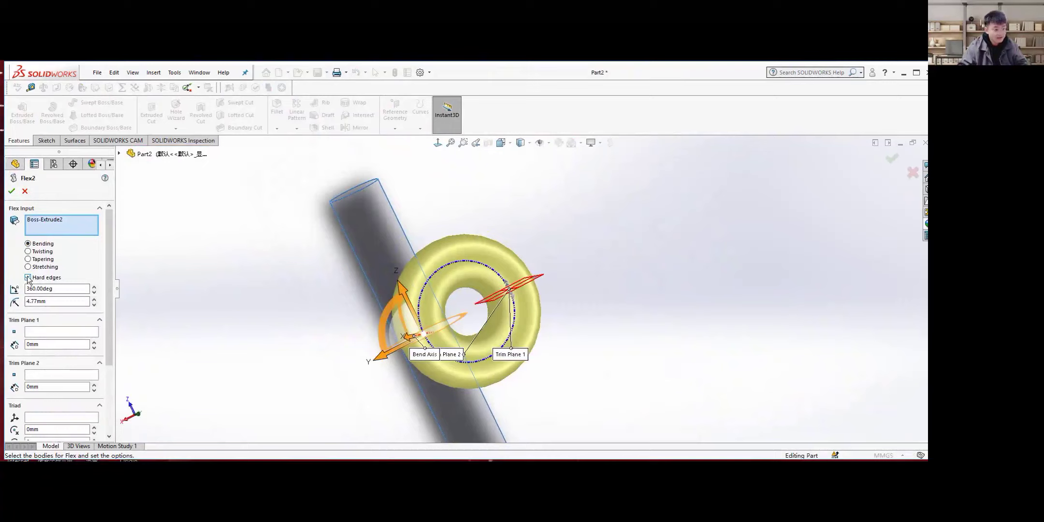
{"action": "left_click", "coordinate": [27, 277]}
{"action": "left_click", "coordinate": [12, 191]}
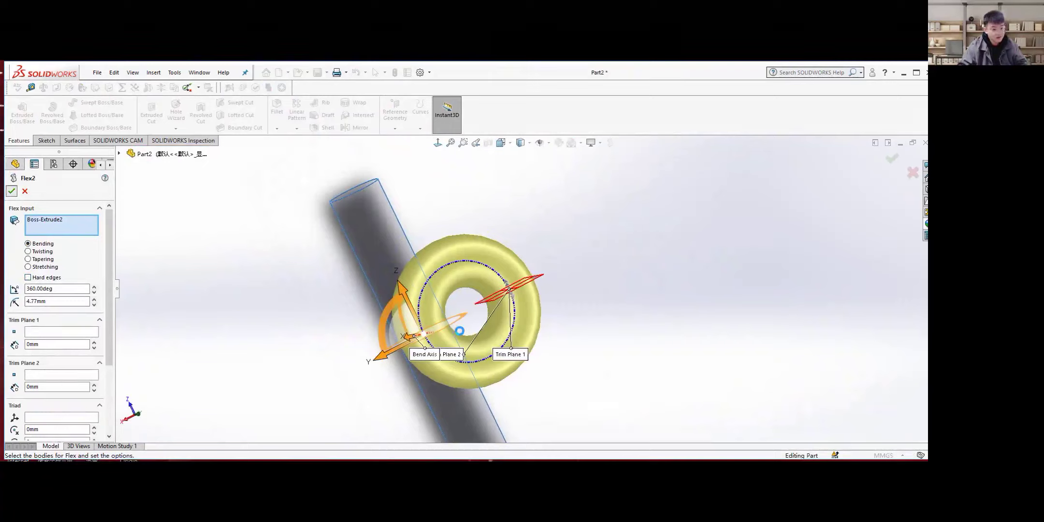
{"action": "mouse_move", "coordinate": [457, 309]}
{"action": "middle_mouse_down"}
{"action": "mouse_move", "coordinate": [432, 352]}
{"action": "mouse_move", "coordinate": [555, 375]}
{"action": "mouse_move", "coordinate": [463, 333]}
{"action": "mouse_move", "coordinate": [456, 314]}
{"action": "mouse_move", "coordinate": [431, 305]}
{"action": "mouse_move", "coordinate": [444, 319]}
{"action": "middle_mouse_up"}
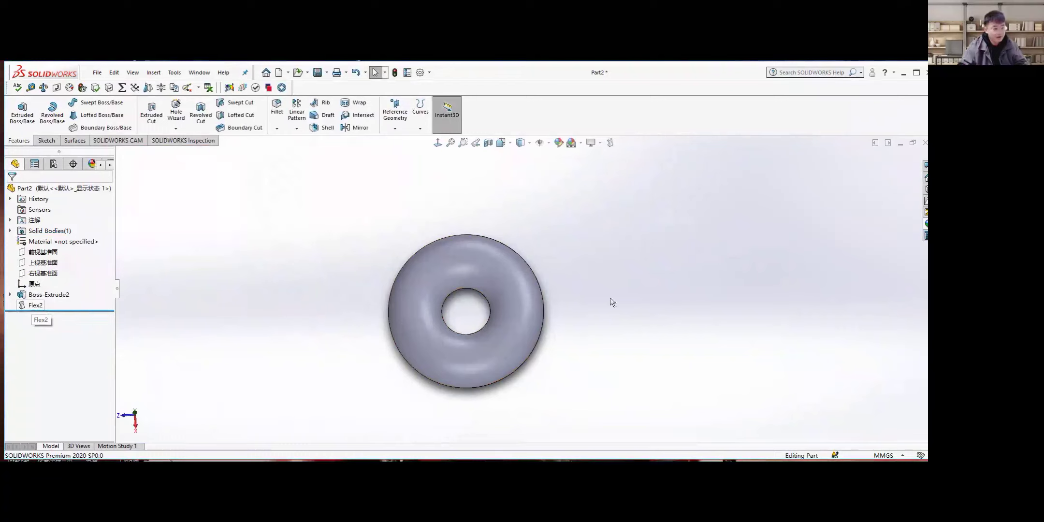
Change the Flex2 bend angle from 360 to 180 degrees
{"action": "right_click", "coordinate": [34, 305]}
{"action": "left_click", "coordinate": [43, 279]}
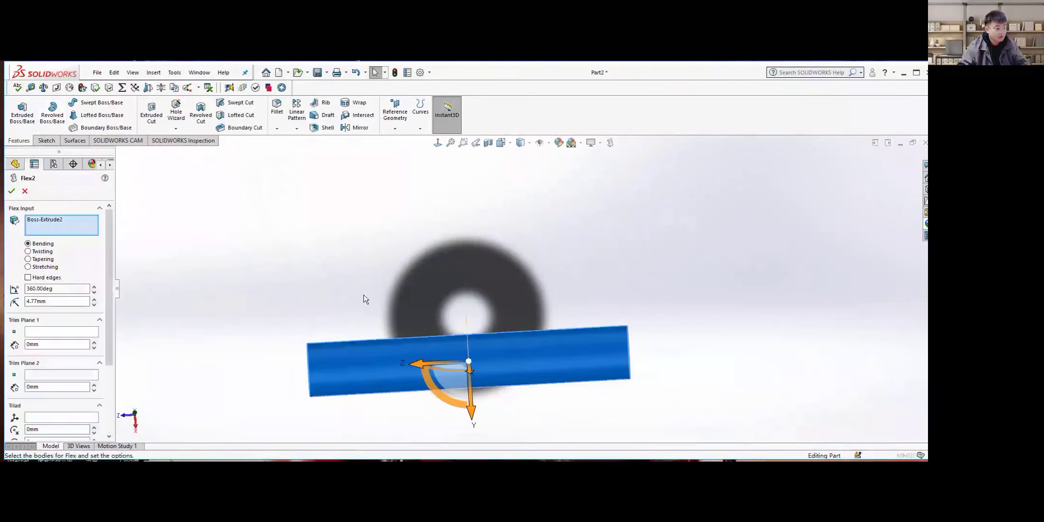
{"action": "double_click", "coordinate": [55, 289]}
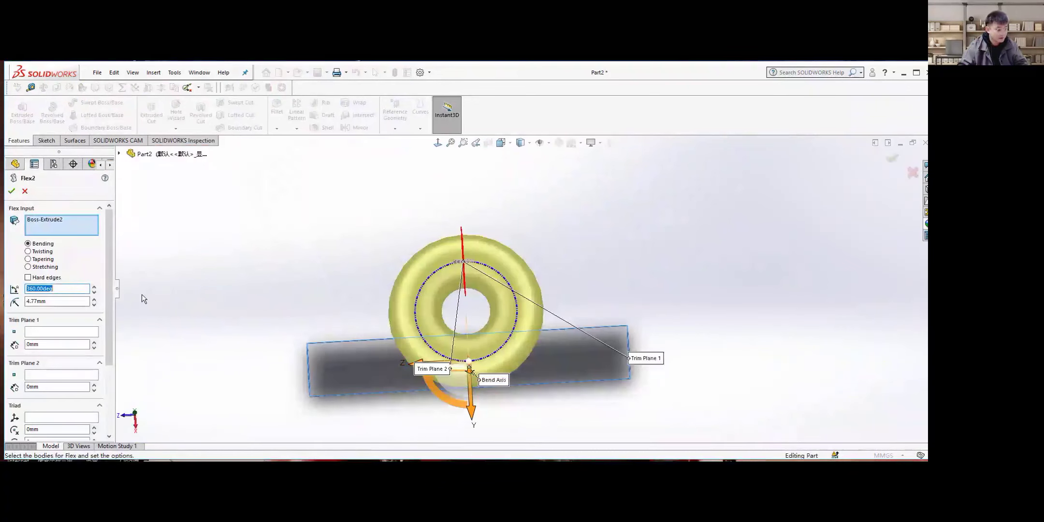
{"action": "type", "text": "180"}
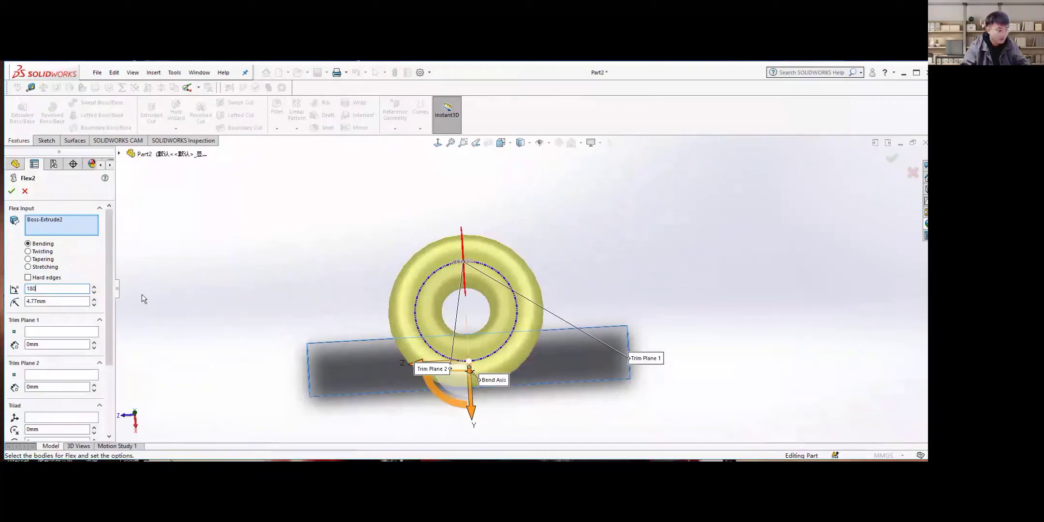
{"action": "key", "text": "Return"}
{"action": "left_click", "coordinate": [12, 191]}
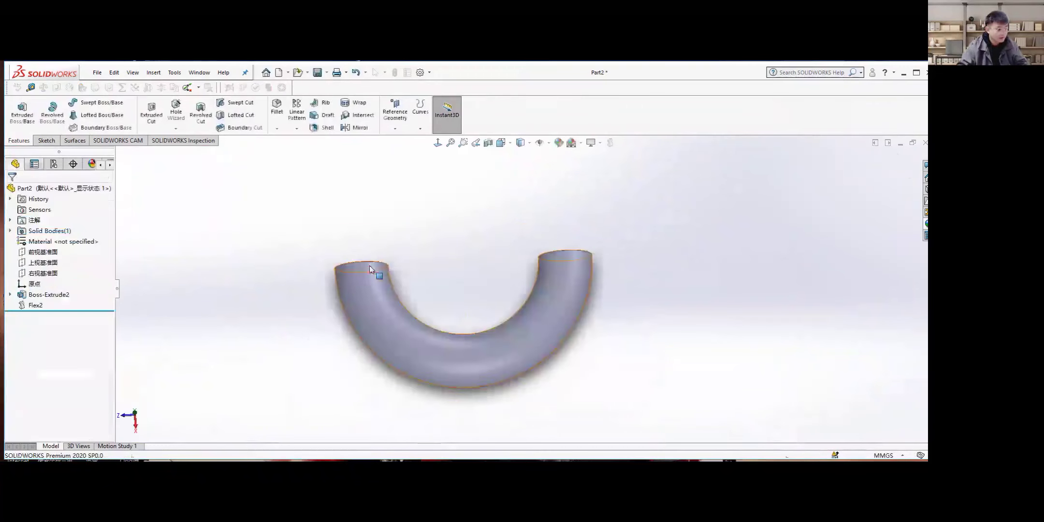
{"action": "middle_click_drag", "start_coordinate": [369, 265], "coordinate": [373, 163]}
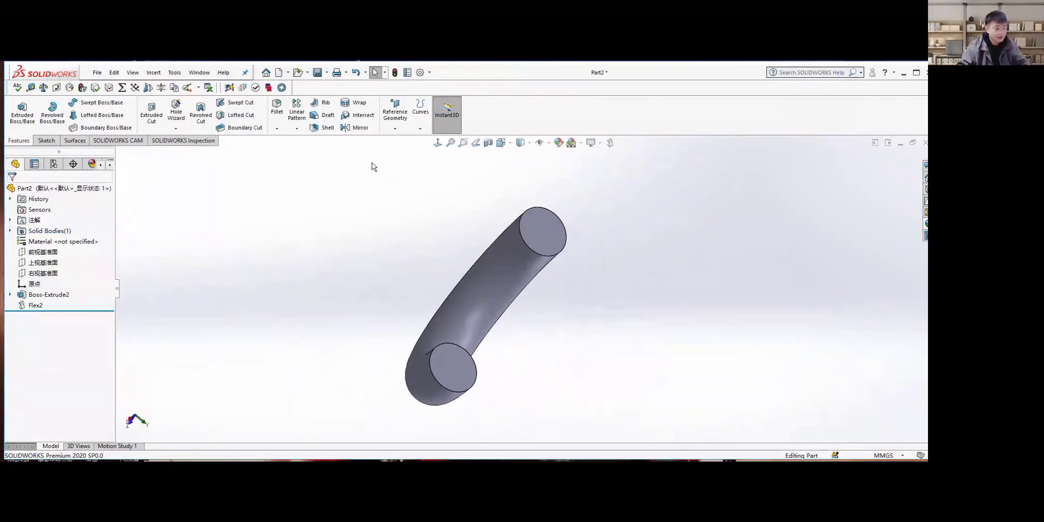
Mirror the Flex2 half-ring body across its round end face, creating Mirror1
{"action": "left_click", "coordinate": [363, 129]}
{"action": "left_click", "coordinate": [545, 234]}
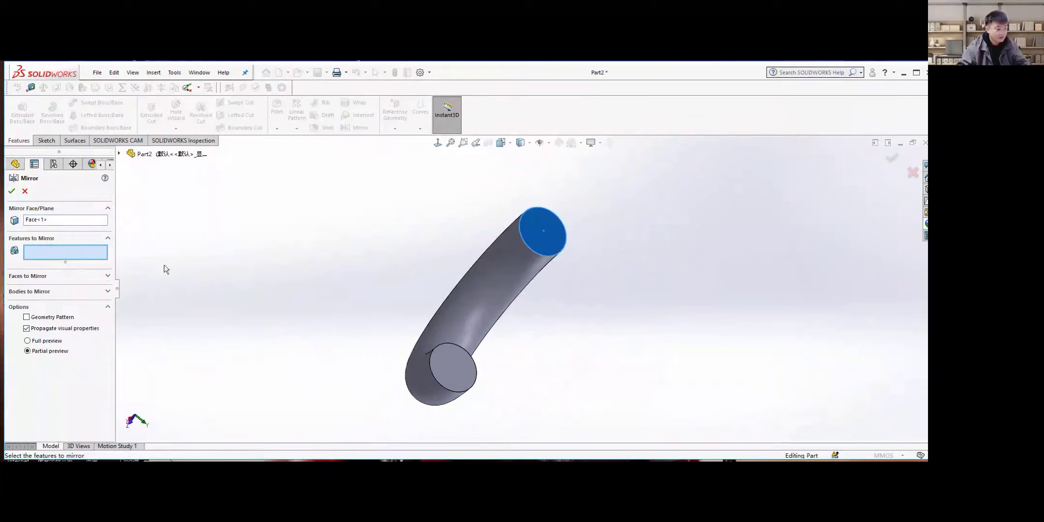
{"action": "left_click", "coordinate": [106, 292]}
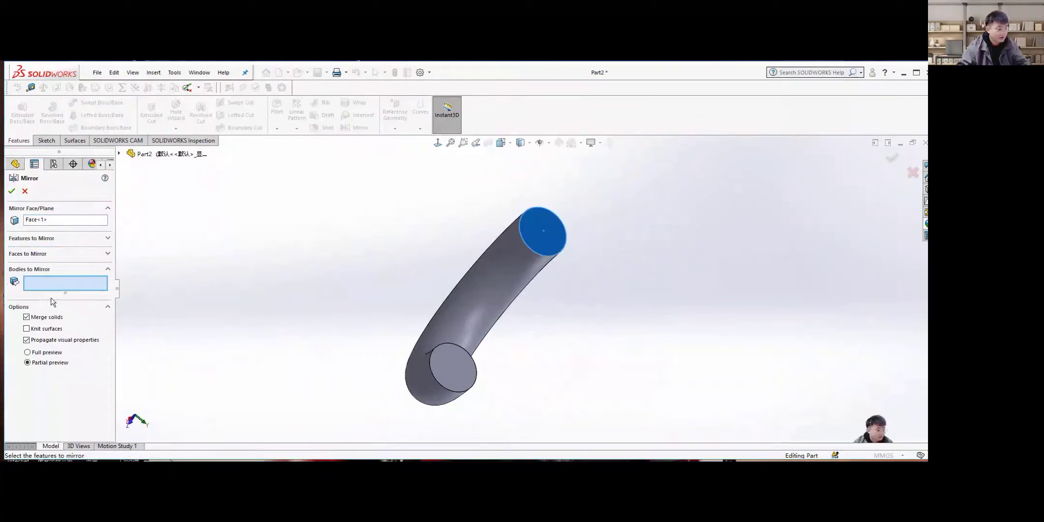
{"action": "left_click", "coordinate": [471, 323]}
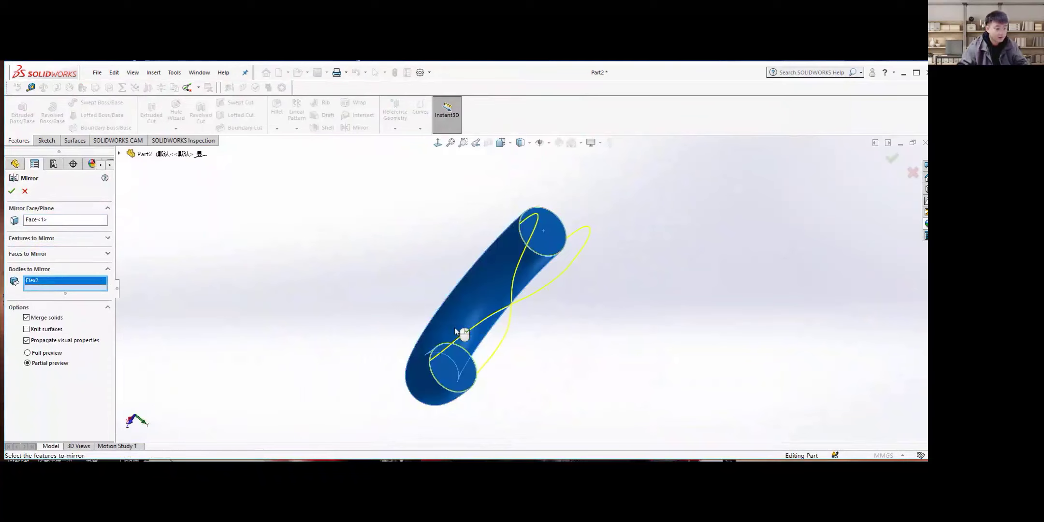
{"action": "middle_click_drag", "start_coordinate": [454, 327], "coordinate": [313, 313]}
{"action": "left_click", "coordinate": [11, 191]}
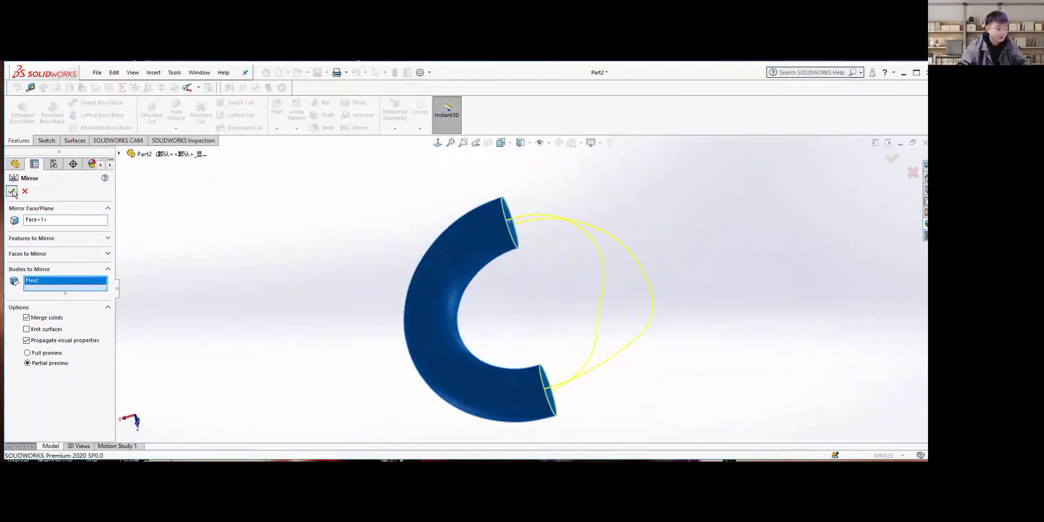
{"action": "middle_click_drag", "start_coordinate": [307, 259], "coordinate": [501, 327]}
{"action": "scroll", "coordinate": [450, 340], "scroll_direction": "up", "scroll_amount": 3}
{"action": "scroll", "coordinate": [527, 300], "scroll_direction": "down", "scroll_amount": 3}
{"action": "middle_click_drag", "start_coordinate": [526, 296], "coordinate": [488, 290]}
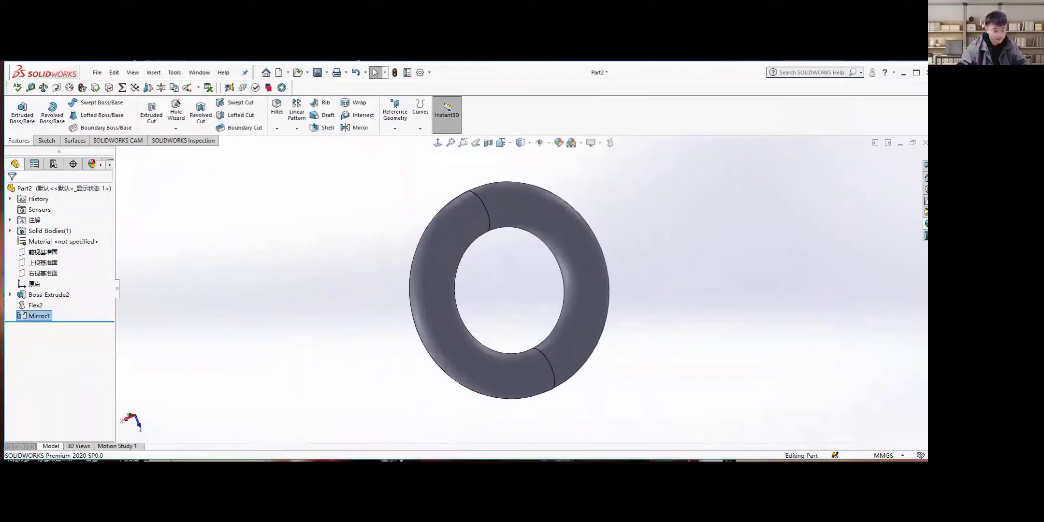
{"action": "middle_click_drag", "start_coordinate": [568, 294], "coordinate": [454, 289]}
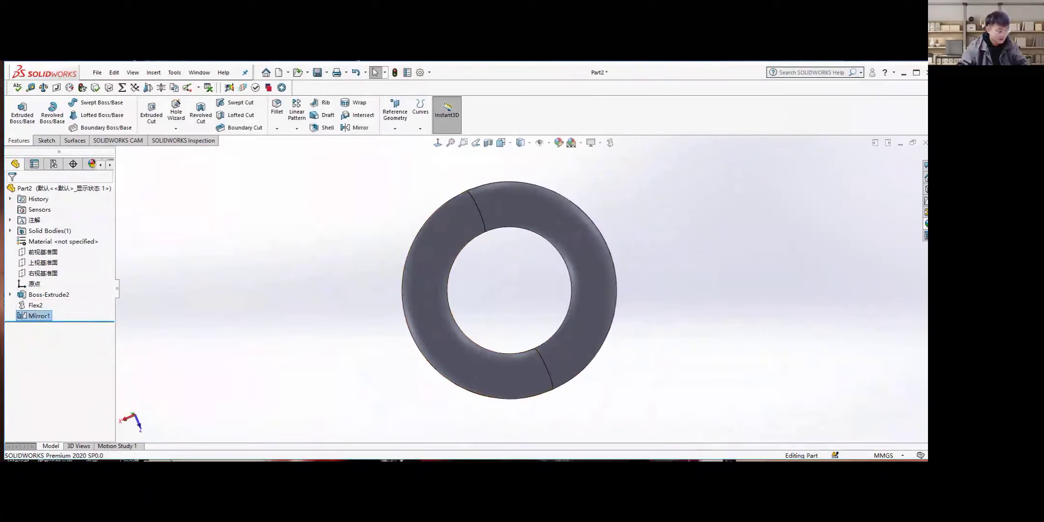
Delete Boss-Extrude2 with its flex and mirror dependents, then the leftover Sketch2
{"action": "right_click", "coordinate": [45, 296]}
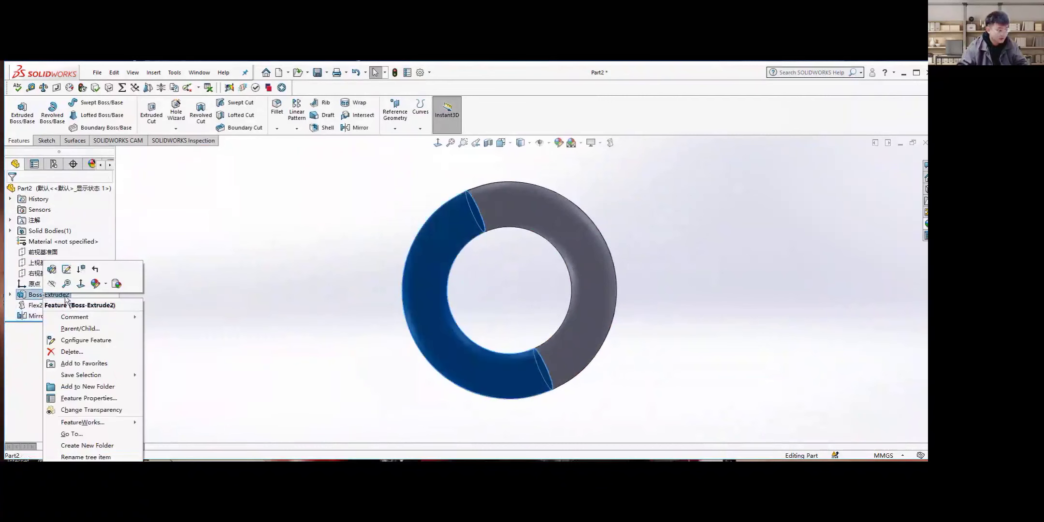
{"action": "left_click", "coordinate": [72, 352]}
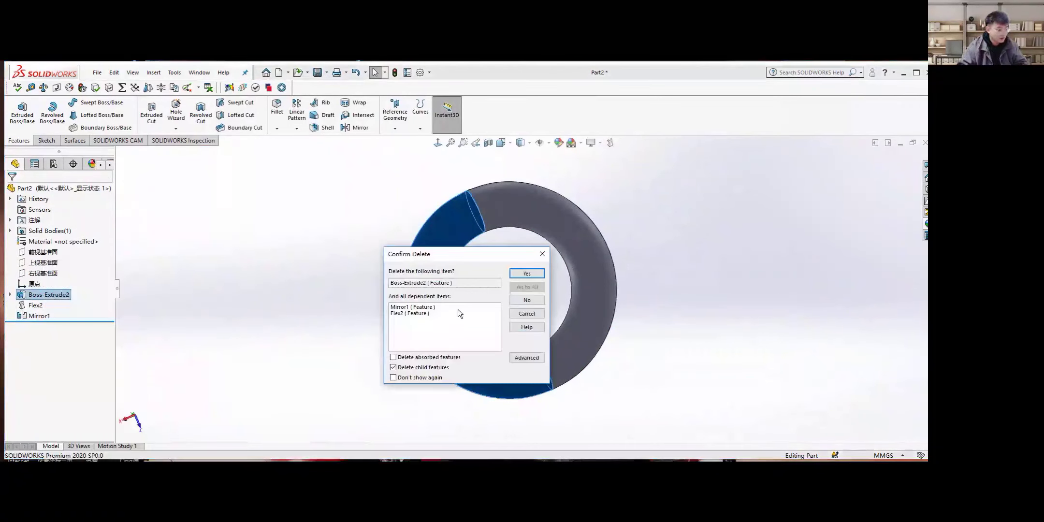
{"action": "left_click", "coordinate": [529, 273]}
{"action": "right_click", "coordinate": [38, 284]}
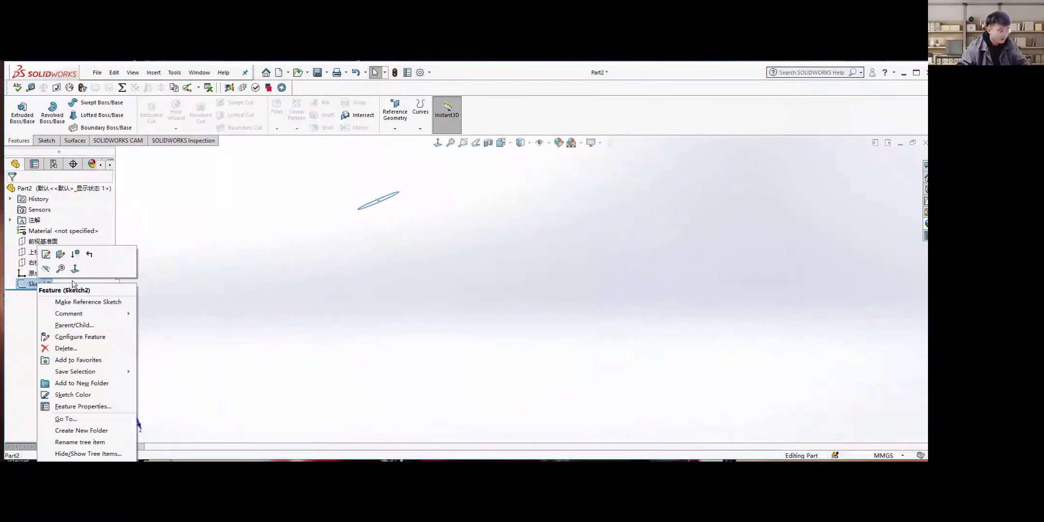
{"action": "left_click", "coordinate": [65, 348]}
{"action": "left_click", "coordinate": [529, 274]}
{"action": "left_click", "coordinate": [47, 140]}
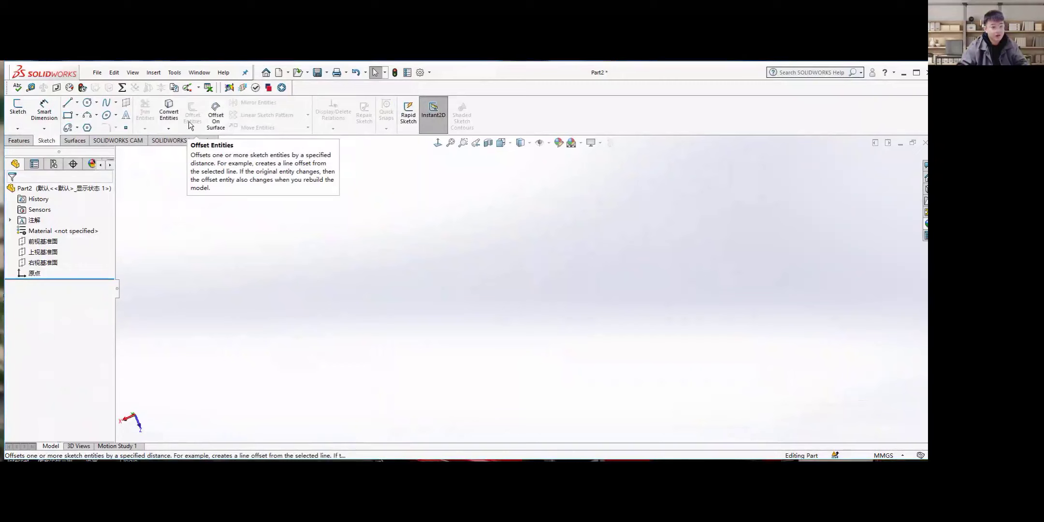
On the Front Plane, draw a centre rectangle starting at the origin
{"action": "left_click", "coordinate": [41, 241]}
{"action": "right_click", "coordinate": [42, 242]}
{"action": "left_click", "coordinate": [92, 229]}
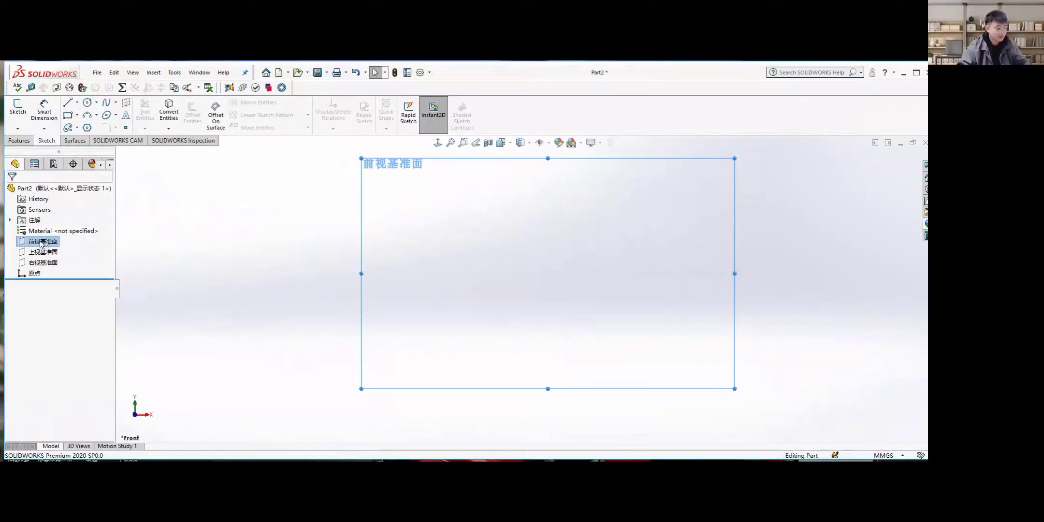
{"action": "left_click", "coordinate": [77, 116]}
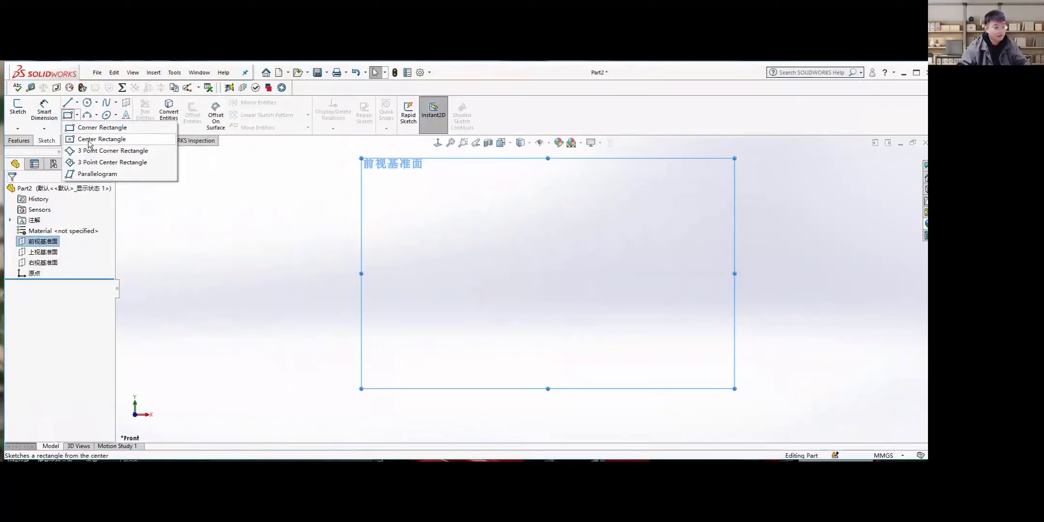
{"action": "left_click", "coordinate": [89, 140]}
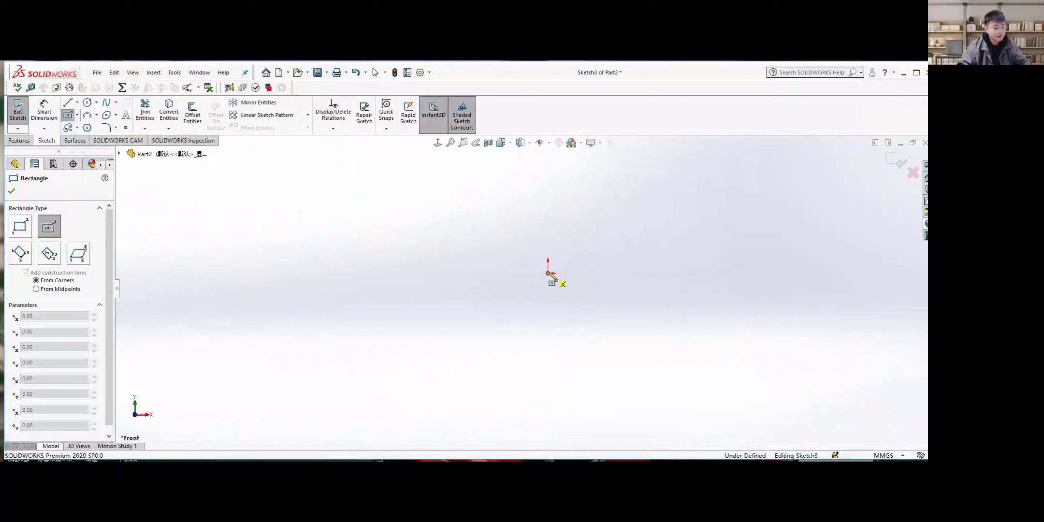
{"action": "left_click", "coordinate": [548, 273]}
{"action": "left_click", "coordinate": [461, 226]}
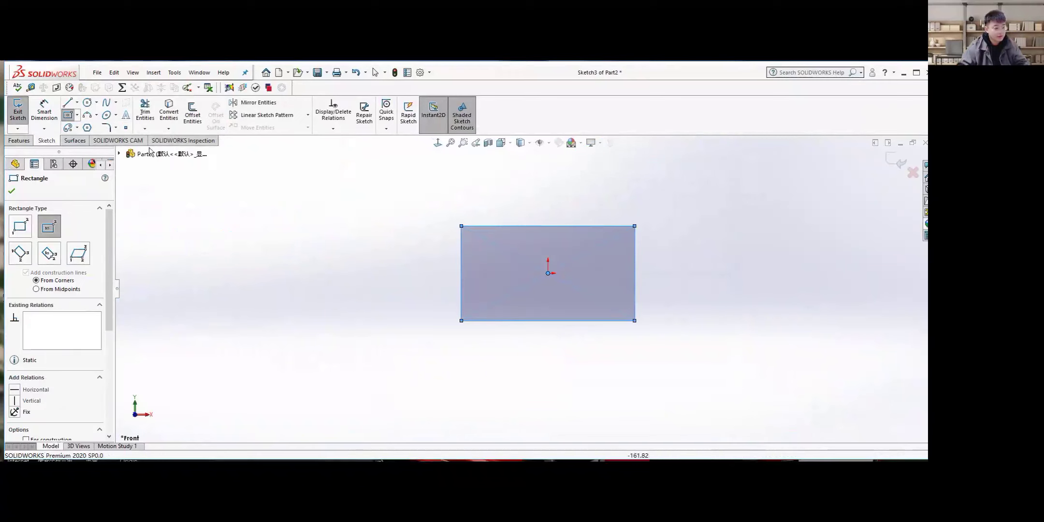
Dimension the rectangle 30 mm high and 50 mm wide
{"action": "left_click", "coordinate": [44, 112]}
{"action": "left_click", "coordinate": [462, 266]}
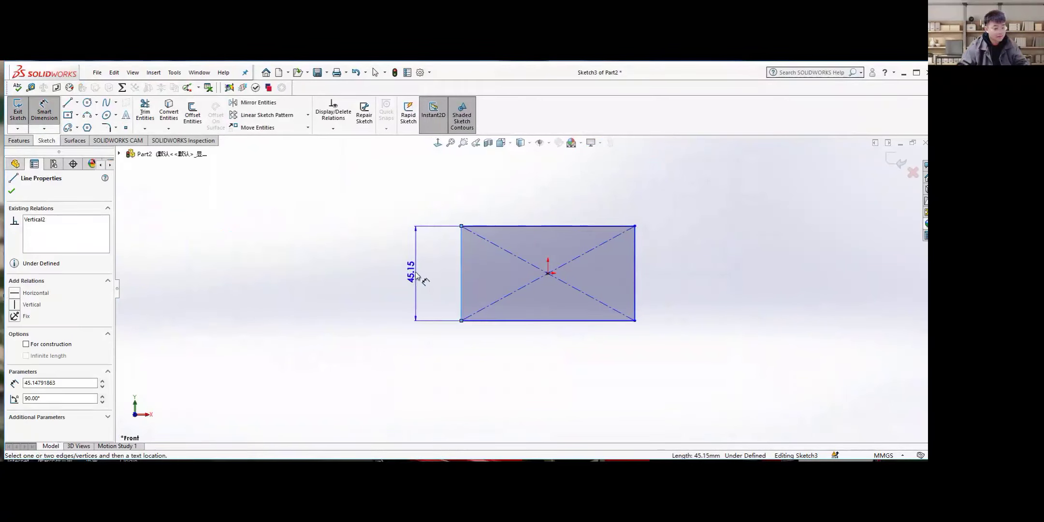
{"action": "left_click", "coordinate": [411, 304]}
{"action": "type", "text": "30"}
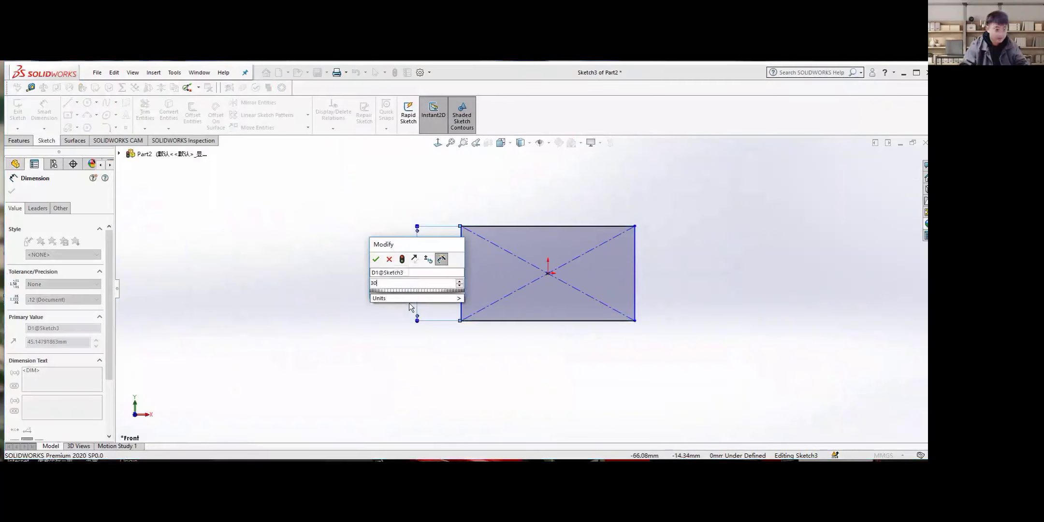
{"action": "key", "text": "Return"}
{"action": "left_click", "coordinate": [518, 226]}
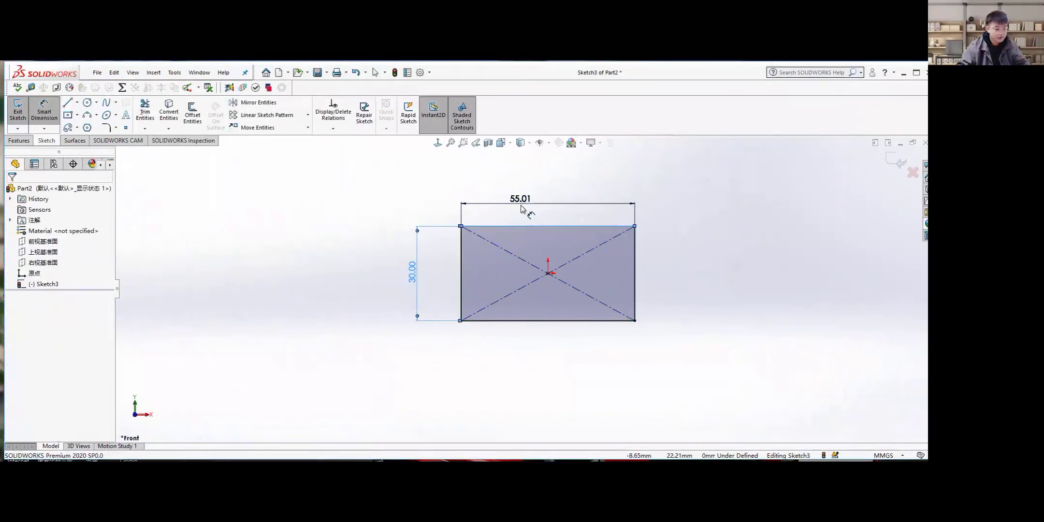
{"action": "left_click", "coordinate": [520, 208]}
{"action": "type", "text": "50"}
{"action": "key", "text": "Return"}
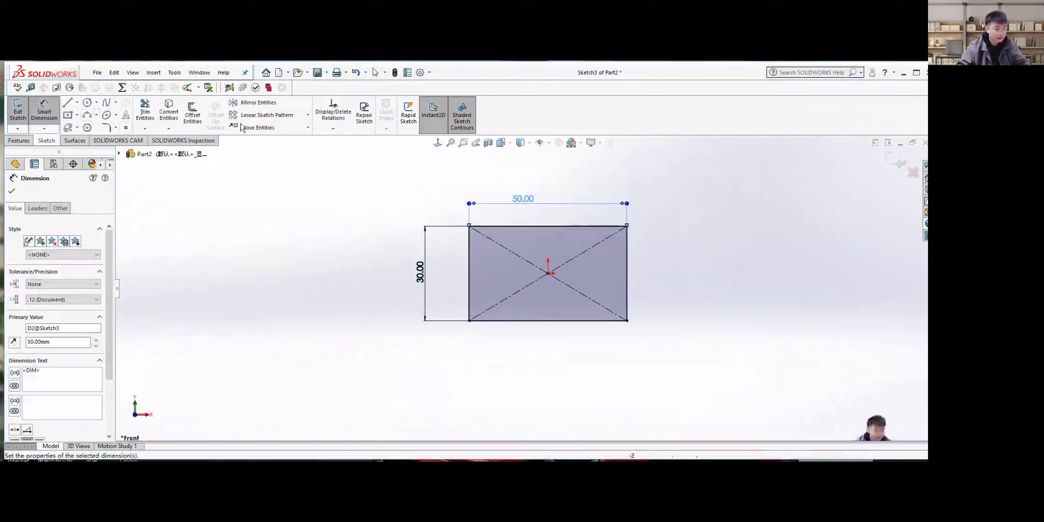
{"action": "left_click", "coordinate": [11, 191]}
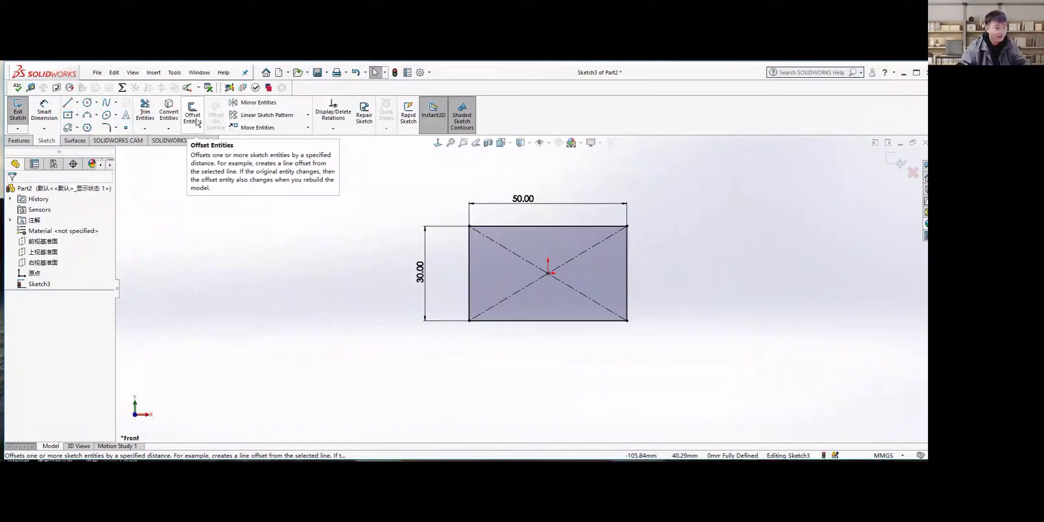
Set up a reversed 3 mm offset of the rectangle's left edge alone
{"action": "left_click", "coordinate": [192, 111]}
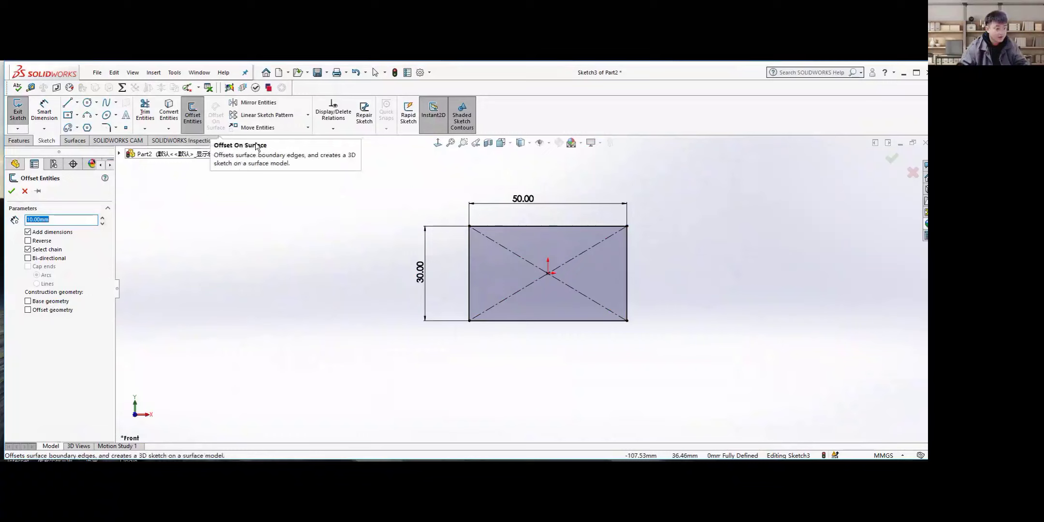
{"action": "left_click", "coordinate": [470, 266]}
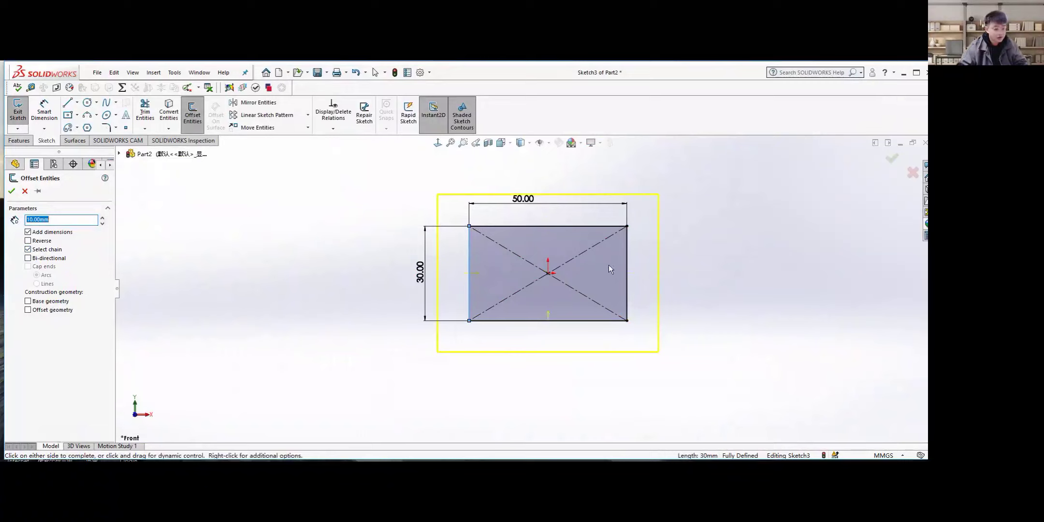
{"action": "left_click", "coordinate": [27, 249]}
{"action": "left_click", "coordinate": [28, 249]}
{"action": "left_click", "coordinate": [57, 220]}
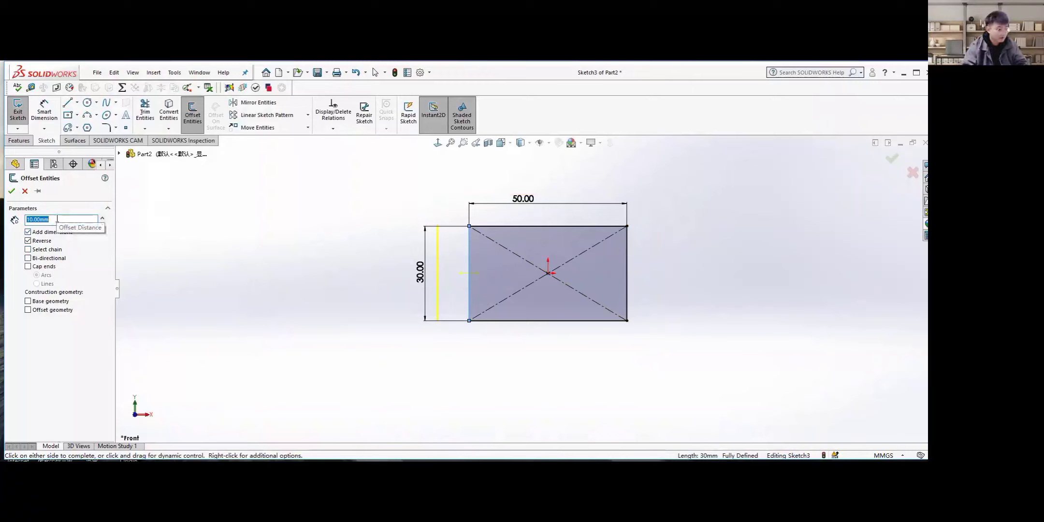
{"action": "type", "text": "3"}
{"action": "key", "text": "Return"}
Flip the 3 mm offset line outside the left edge and accept it
{"action": "scroll", "coordinate": [469, 278], "scroll_direction": "down", "scroll_amount": 2}
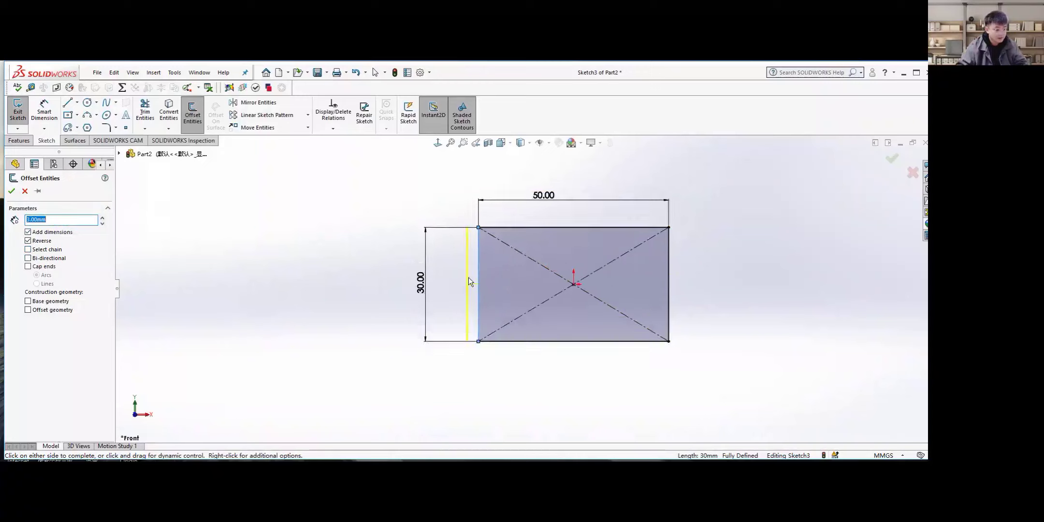
{"action": "left_click", "coordinate": [43, 242]}
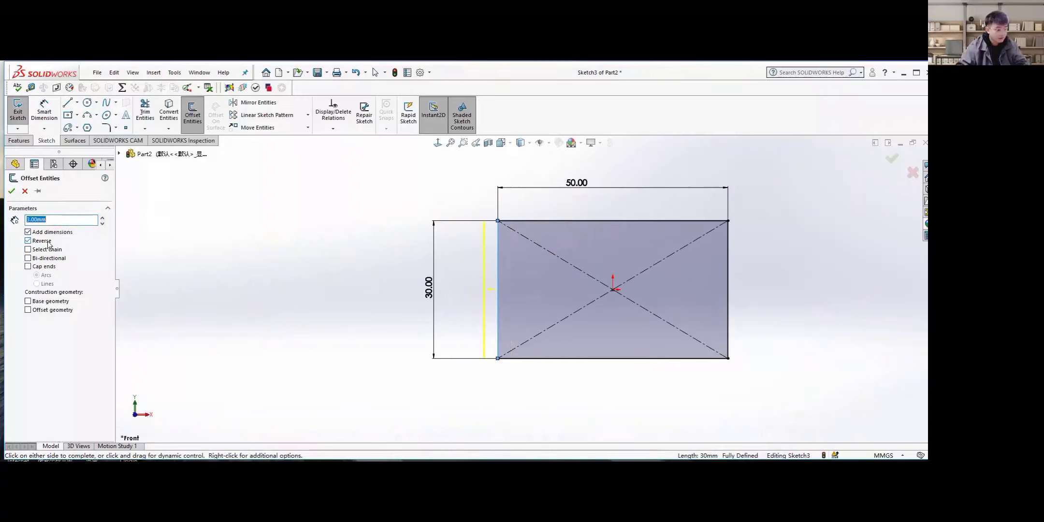
{"action": "left_click", "coordinate": [492, 288]}
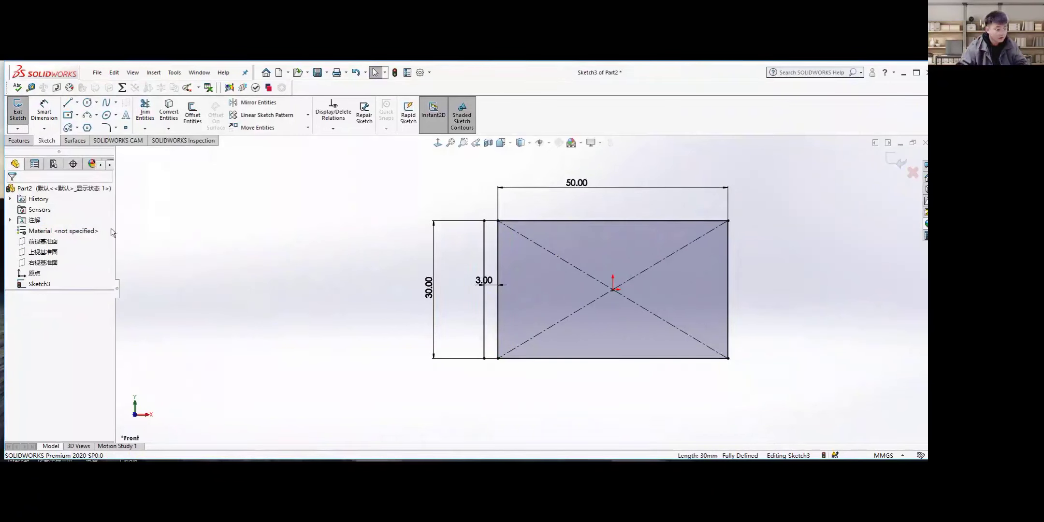
{"action": "scroll", "coordinate": [496, 252], "scroll_direction": "up", "scroll_amount": 2}
{"action": "scroll", "coordinate": [496, 252], "scroll_direction": "down", "scroll_amount": 2}
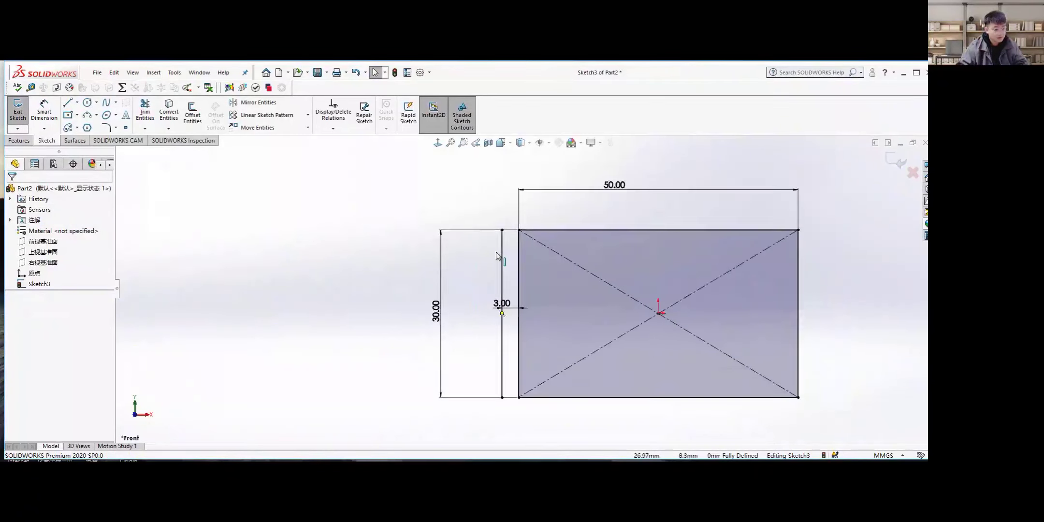
{"action": "scroll", "coordinate": [495, 266], "scroll_direction": "up", "scroll_amount": 2}
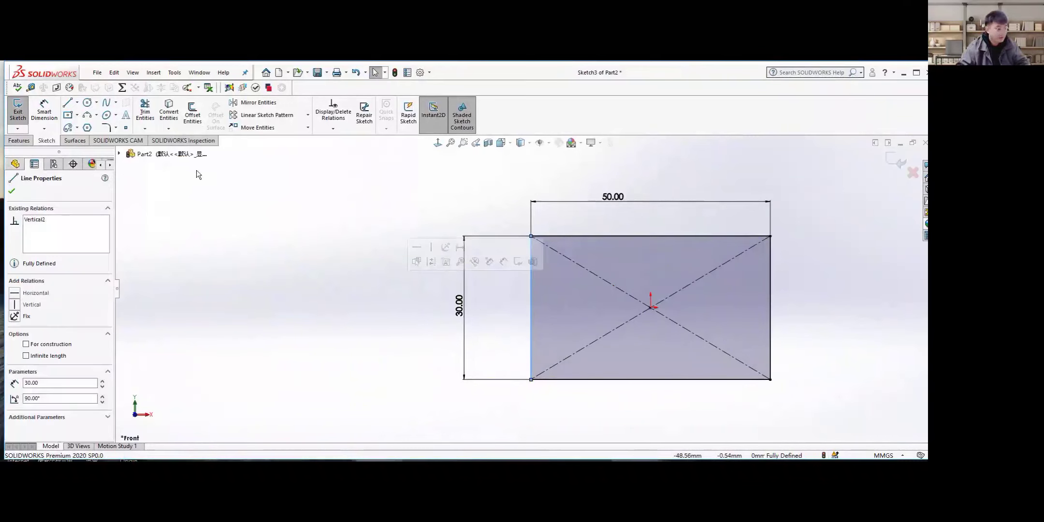
{"action": "key", "text": "Escape"}
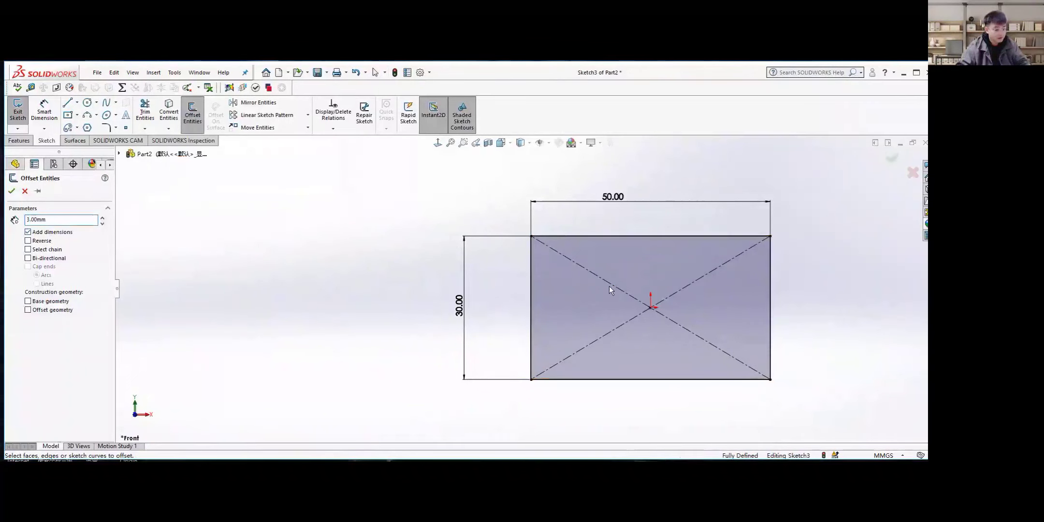
Offset the rectangle chain inward by 6 mm
{"action": "left_click", "coordinate": [36, 243]}
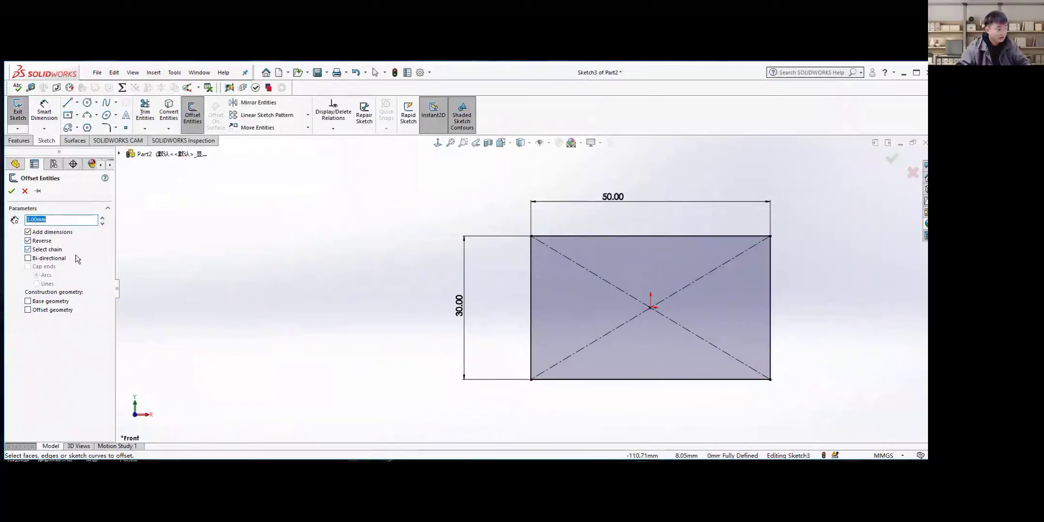
{"action": "left_click", "coordinate": [530, 314]}
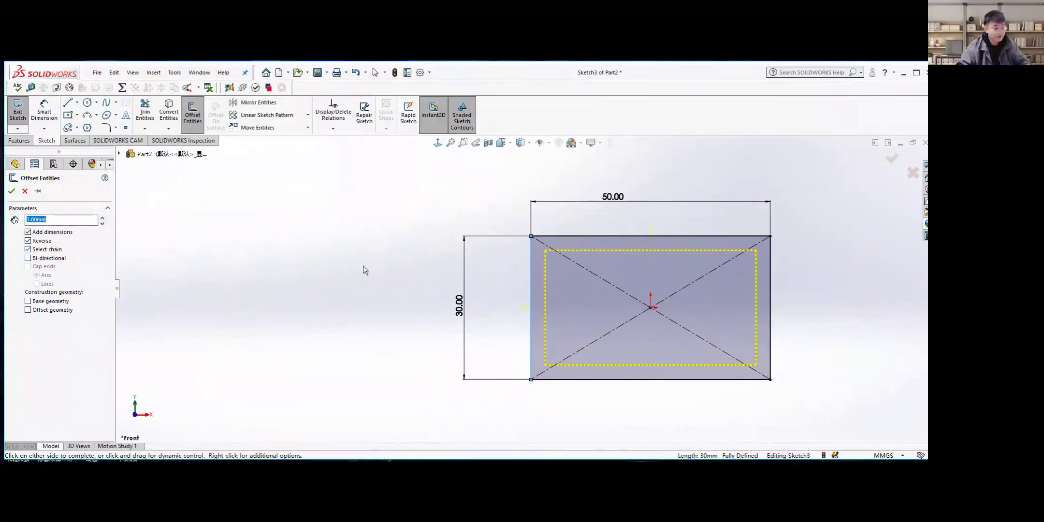
{"action": "left_click", "coordinate": [28, 241]}
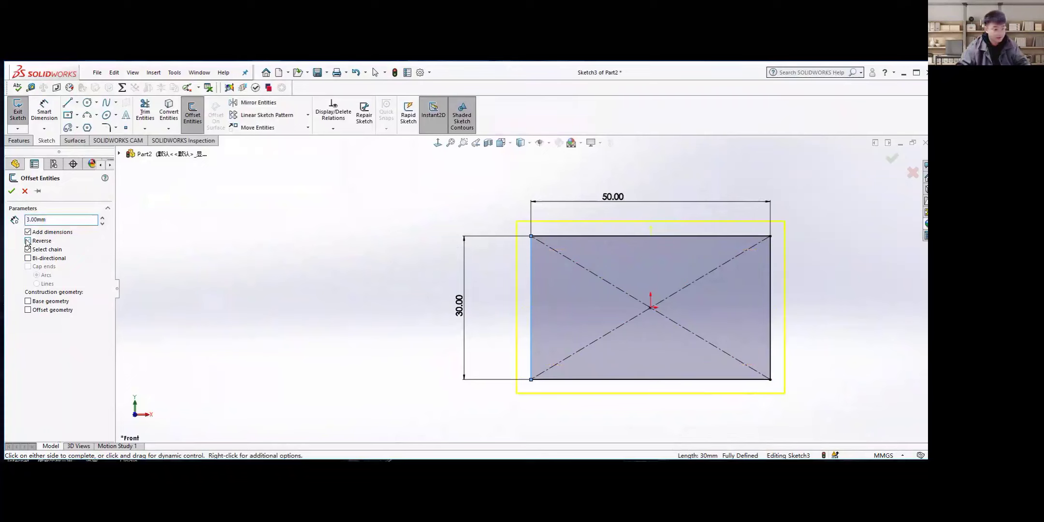
{"action": "left_click", "coordinate": [28, 241]}
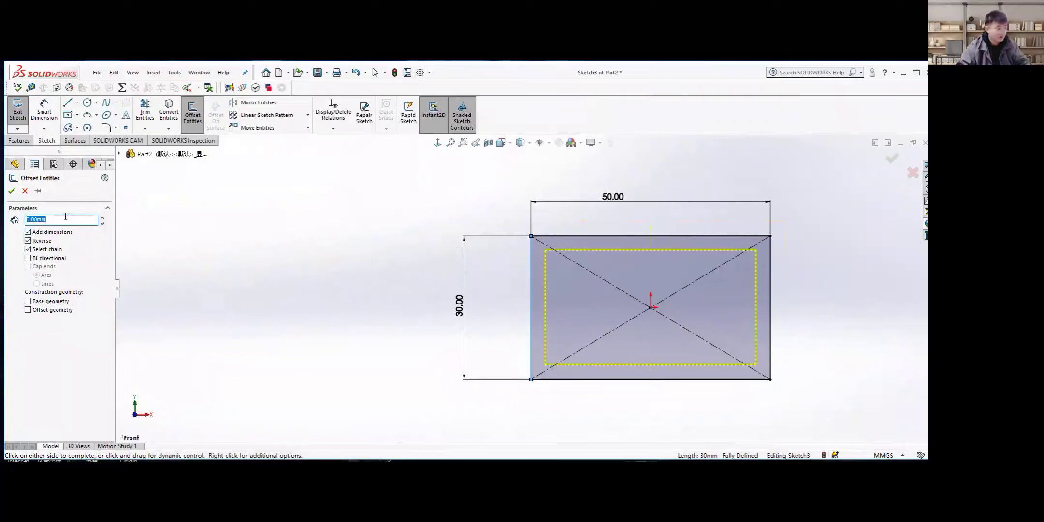
{"action": "left_click", "coordinate": [102, 219]}
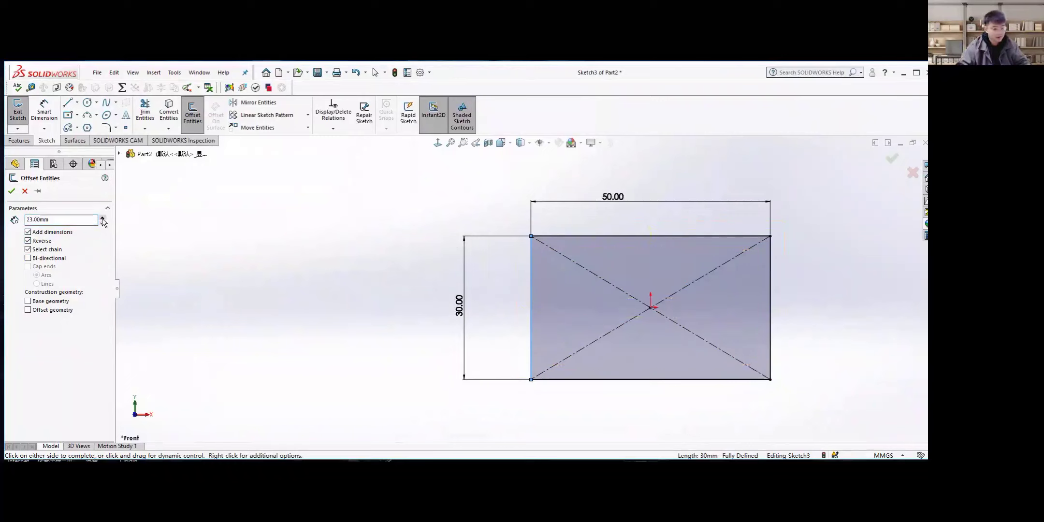
{"action": "left_click", "coordinate": [103, 224]}
{"action": "left_click", "coordinate": [102, 224]}
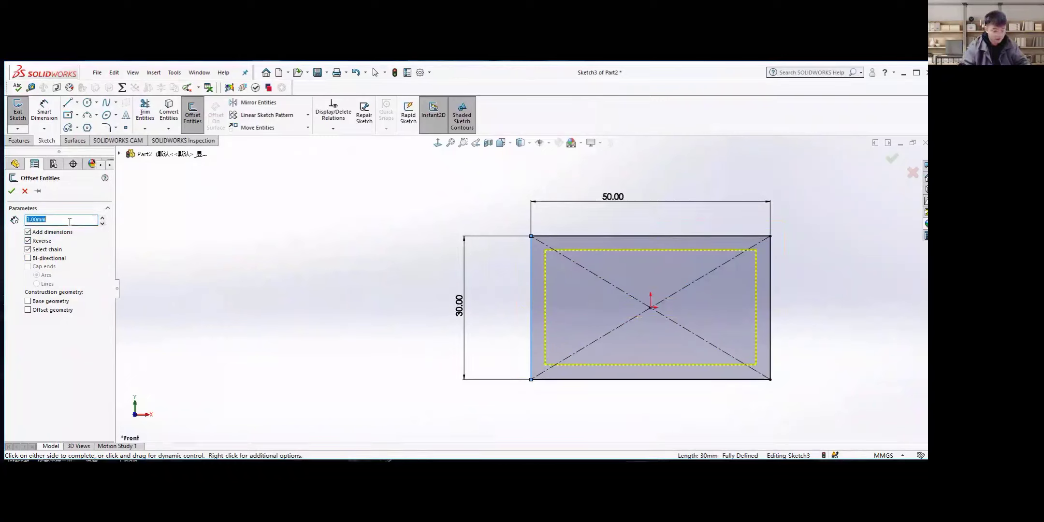
{"action": "type", "text": "5"}
{"action": "key", "text": "Return"}
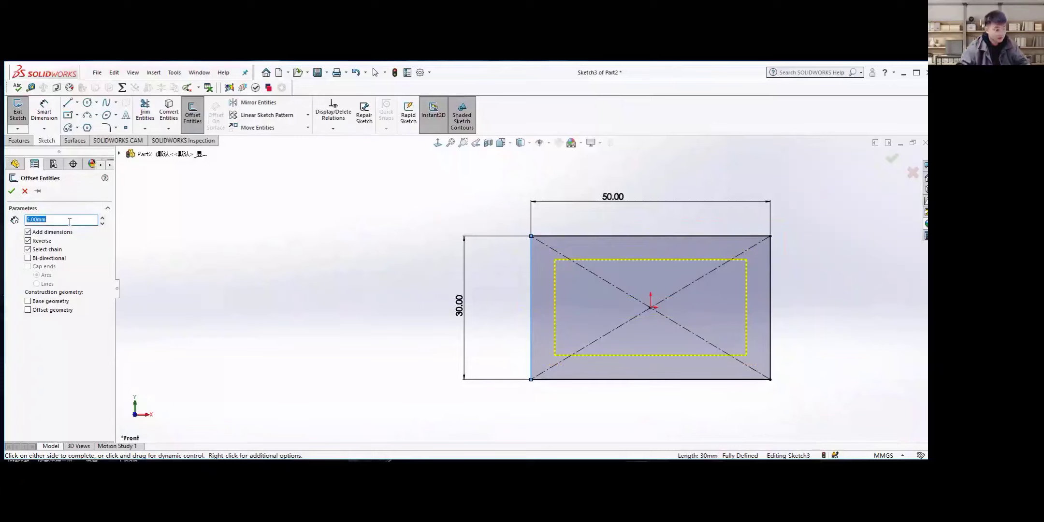
{"action": "type", "text": "6"}
{"action": "key", "text": "Return"}
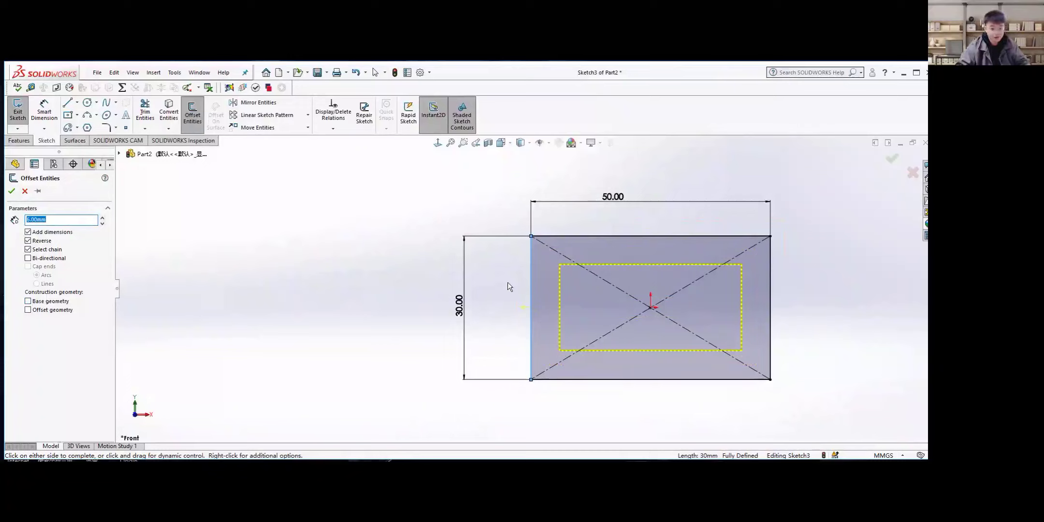
Make the inner offset rectangle construction geometry, keeping the original solid
{"action": "left_click", "coordinate": [28, 300]}
{"action": "left_click", "coordinate": [34, 303]}
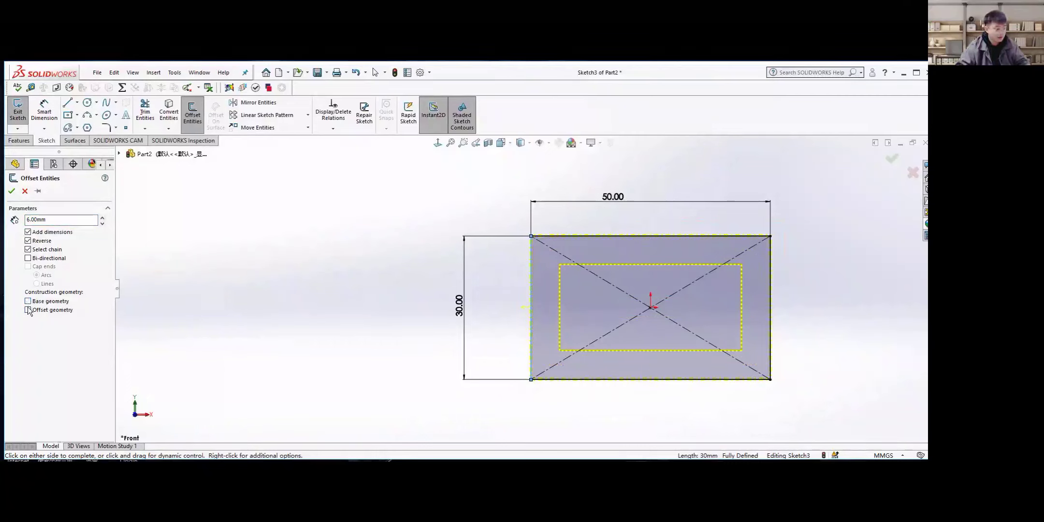
{"action": "left_click", "coordinate": [28, 311]}
Accept the 6 mm inward offset, keeping the dashed inset rectangle in Sketch3
{"action": "left_click", "coordinate": [11, 191]}
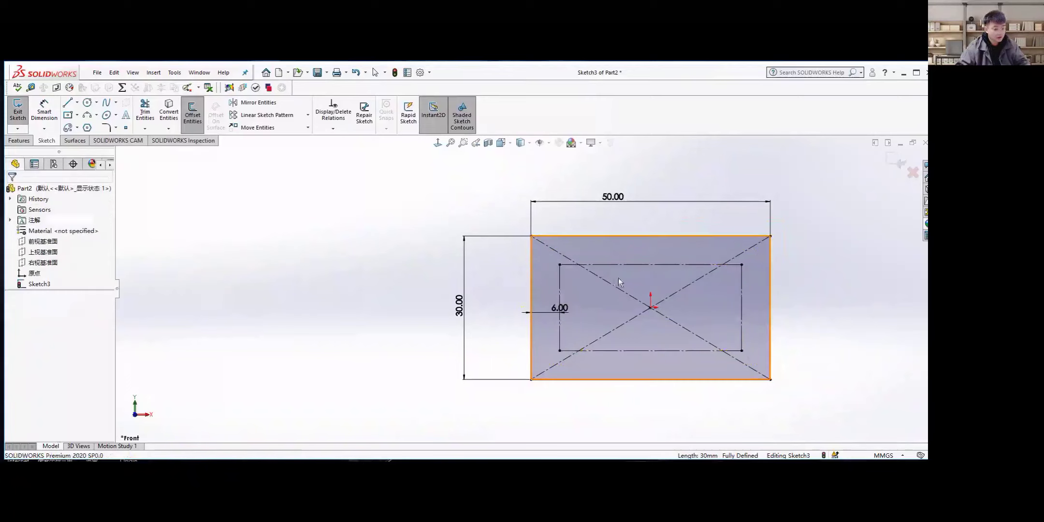
{"action": "scroll", "coordinate": [570, 273], "scroll_direction": "up", "scroll_amount": 1}
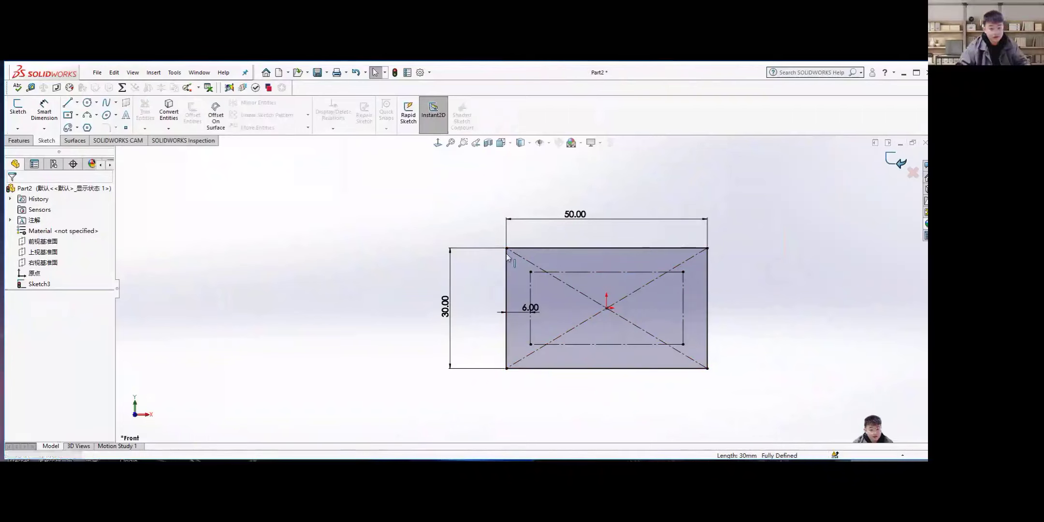
Close the practice part without saving and open the 5.5practice supp torus model
{"action": "left_click", "coordinate": [925, 143]}
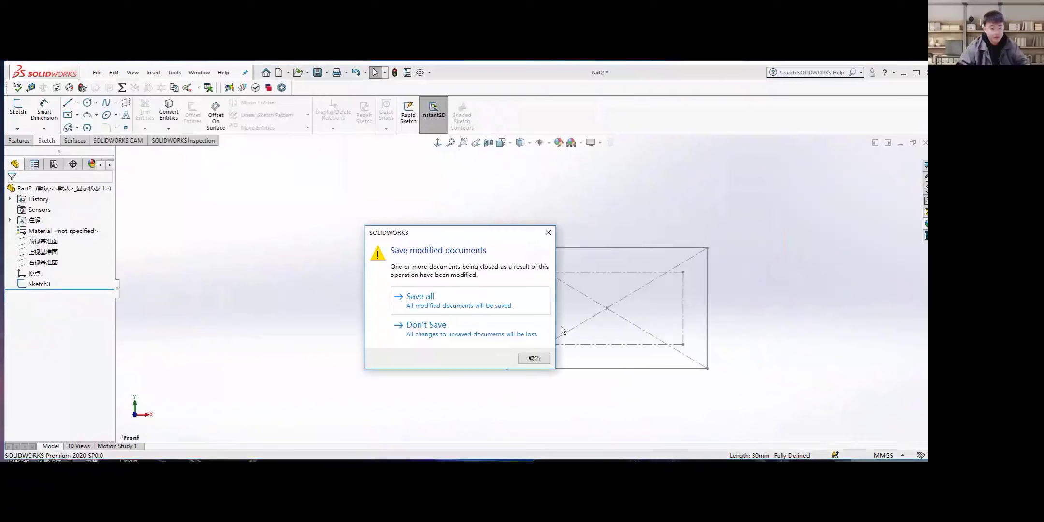
{"action": "left_click", "coordinate": [417, 328]}
{"action": "left_click", "coordinate": [98, 72]}
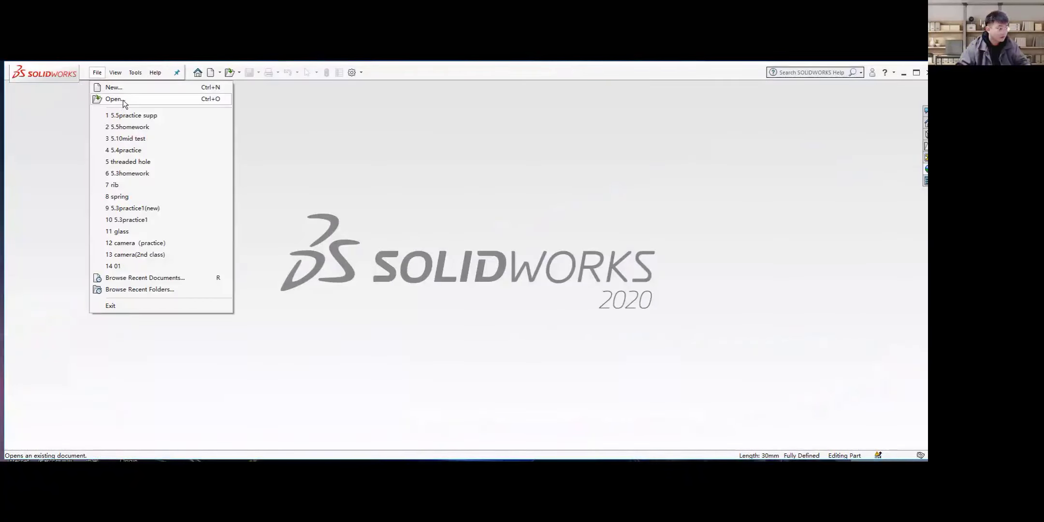
{"action": "left_click", "coordinate": [123, 101]}
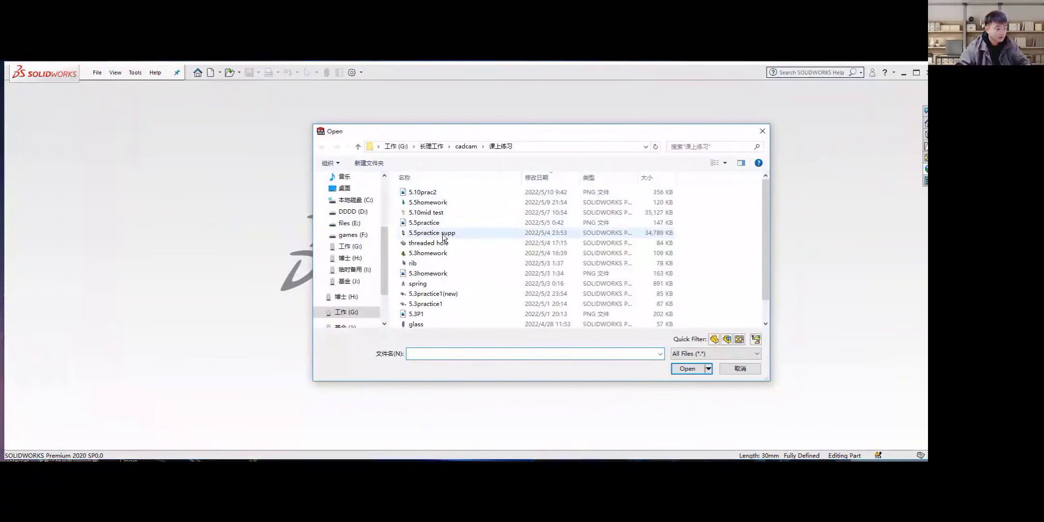
{"action": "double_click", "coordinate": [443, 233]}
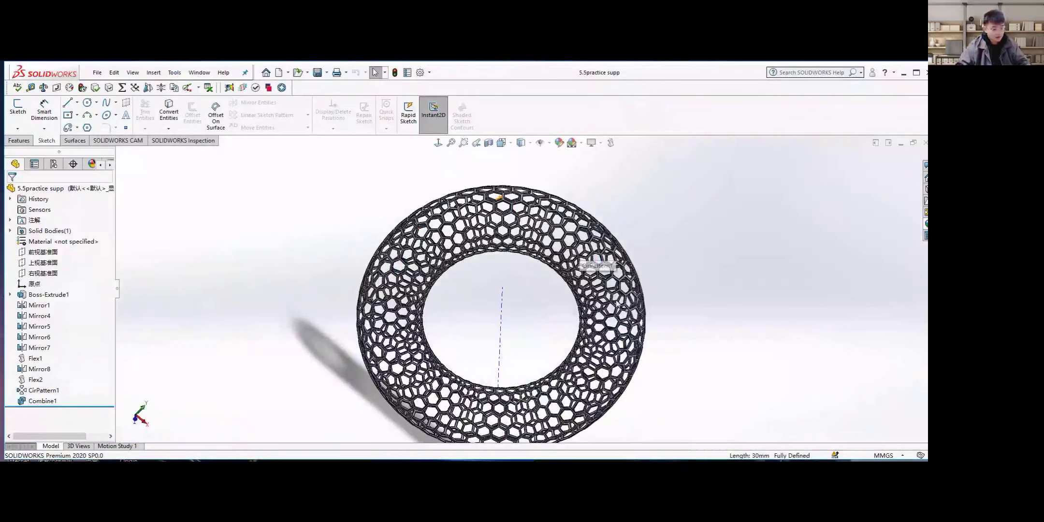
{"action": "middle_click_drag", "start_coordinate": [622, 303], "coordinate": [615, 275]}
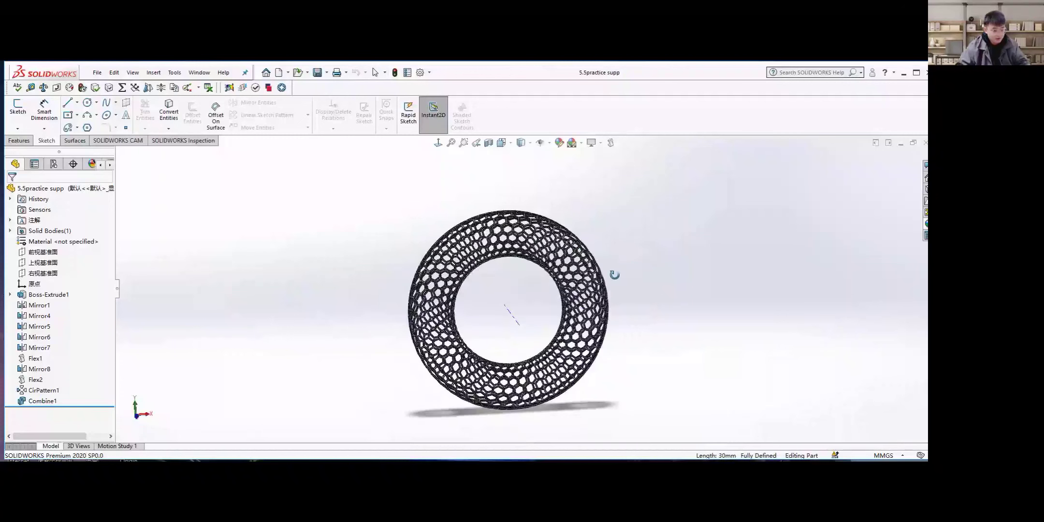
{"action": "left_click_drag", "start_coordinate": [637, 287], "coordinate": [587, 313]}
{"action": "key", "text": "Escape"}
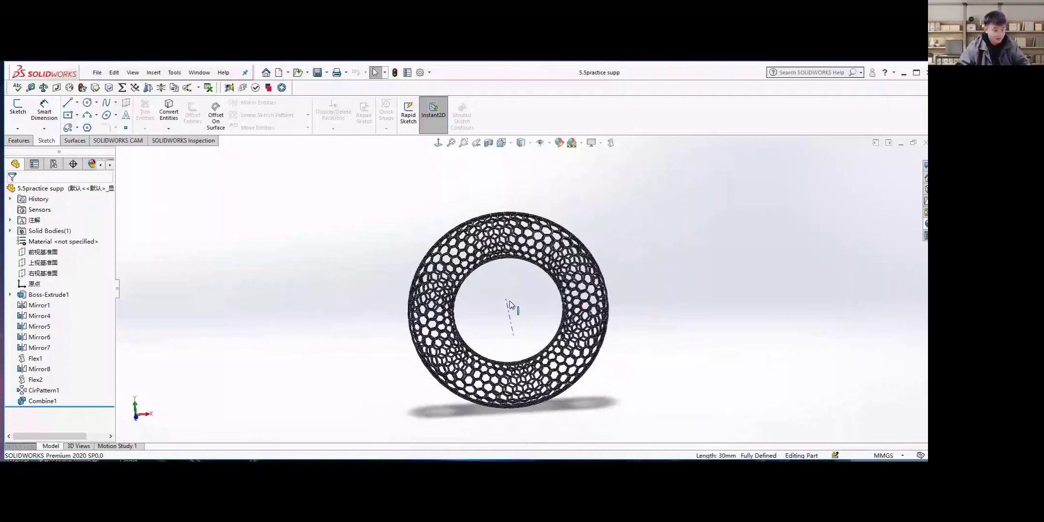
{"action": "mouse_move", "coordinate": [510, 301]}
{"action": "middle_mouse_down", "text": "ctrl"}
{"action": "mouse_move", "coordinate": [436, 301]}
{"action": "mouse_move", "coordinate": [522, 307]}
{"action": "mouse_move", "coordinate": [512, 290]}
{"action": "middle_mouse_up", "text": "ctrl"}
{"action": "scroll", "coordinate": [484, 299], "scroll_direction": "down", "scroll_amount": 2}
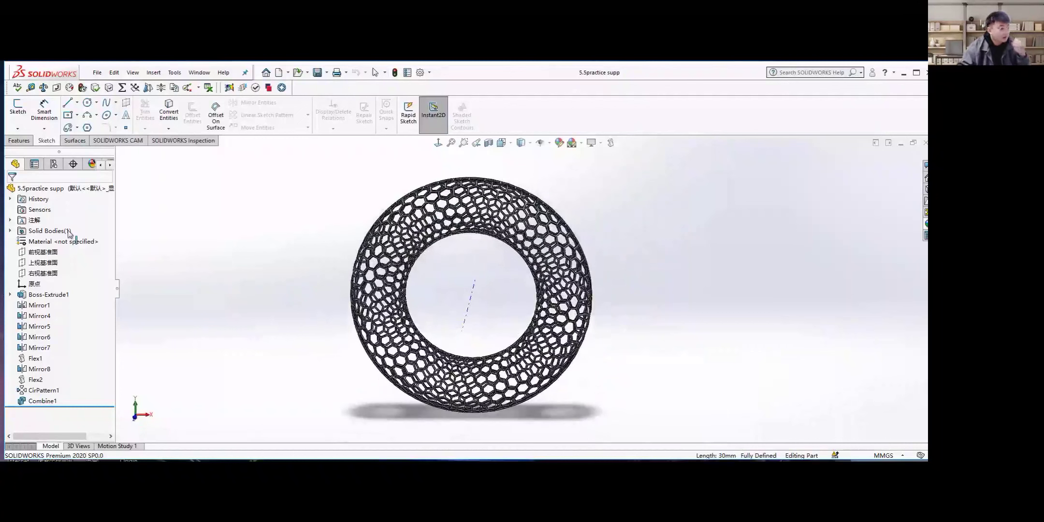
{"action": "left_click", "coordinate": [48, 294]}
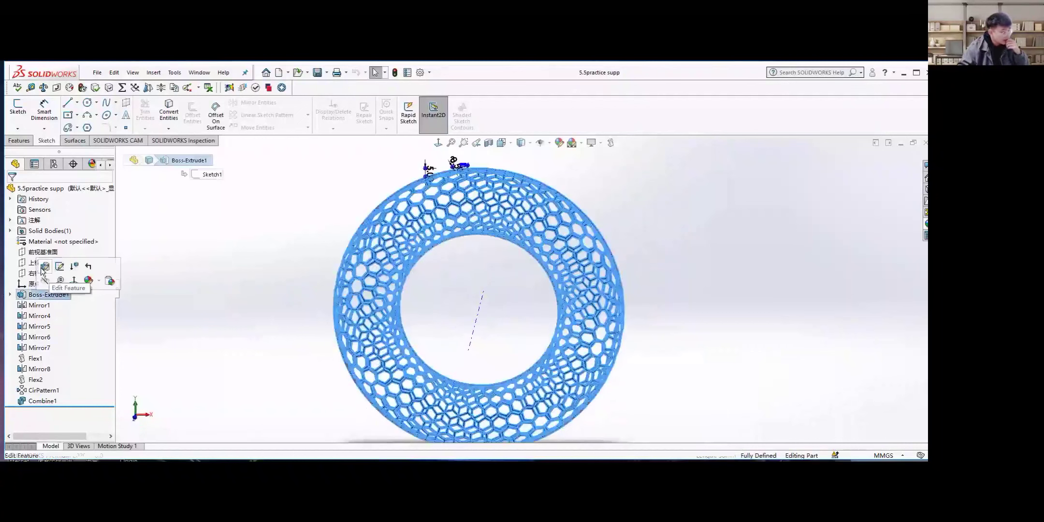
{"action": "left_click", "coordinate": [10, 294]}
{"action": "left_click", "coordinate": [49, 305]}
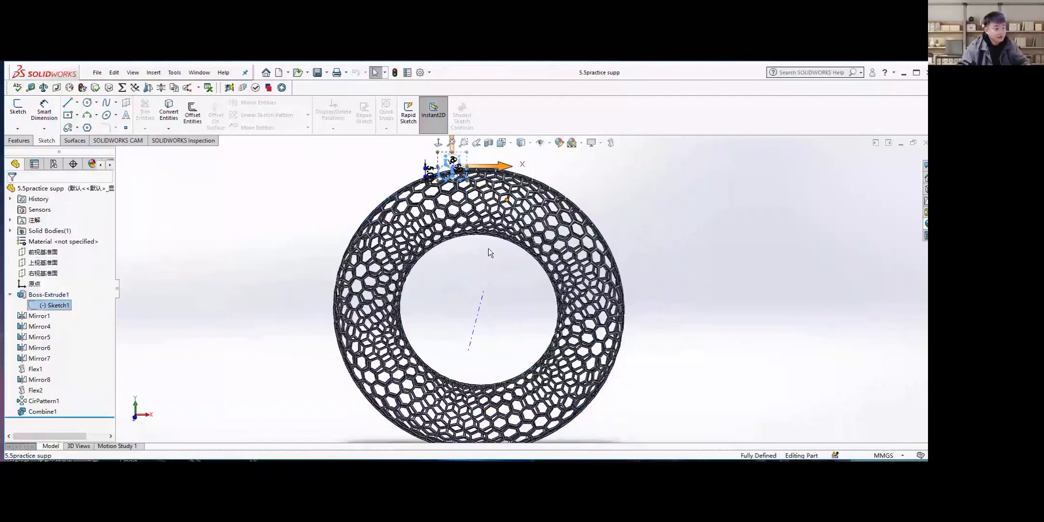
{"action": "middle_click_drag", "start_coordinate": [487, 262], "coordinate": [438, 148]}
{"action": "key", "text": "ctrl+1"}
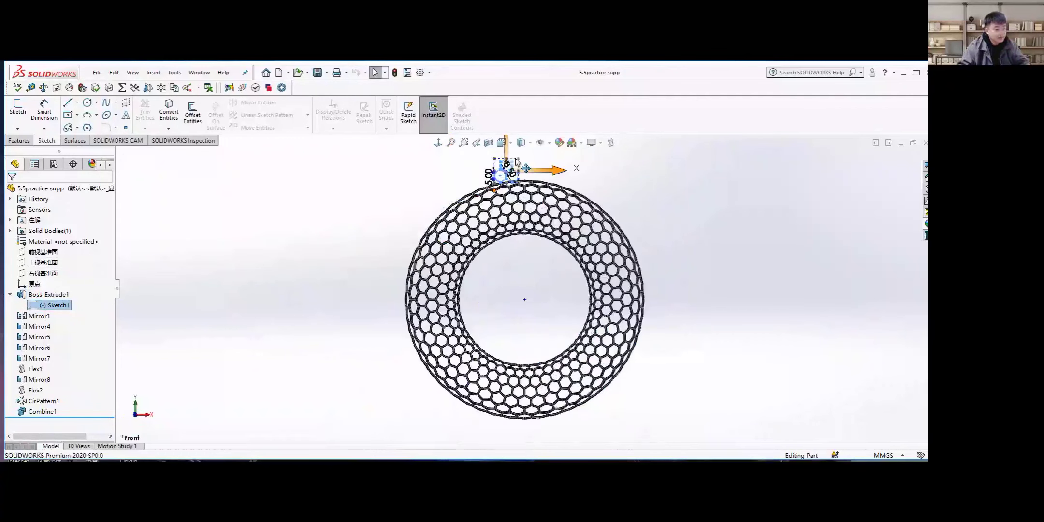
{"action": "key", "text": "ctrl+8"}
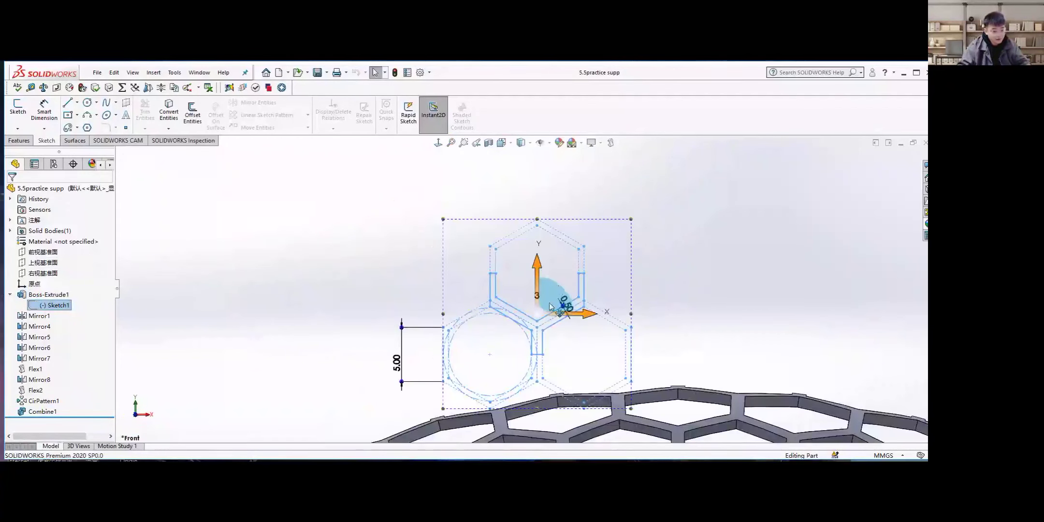
{"action": "scroll", "coordinate": [565, 279], "scroll_direction": "up", "scroll_amount": 1}
{"action": "scroll", "coordinate": [461, 258], "scroll_direction": "up", "scroll_amount": 1}
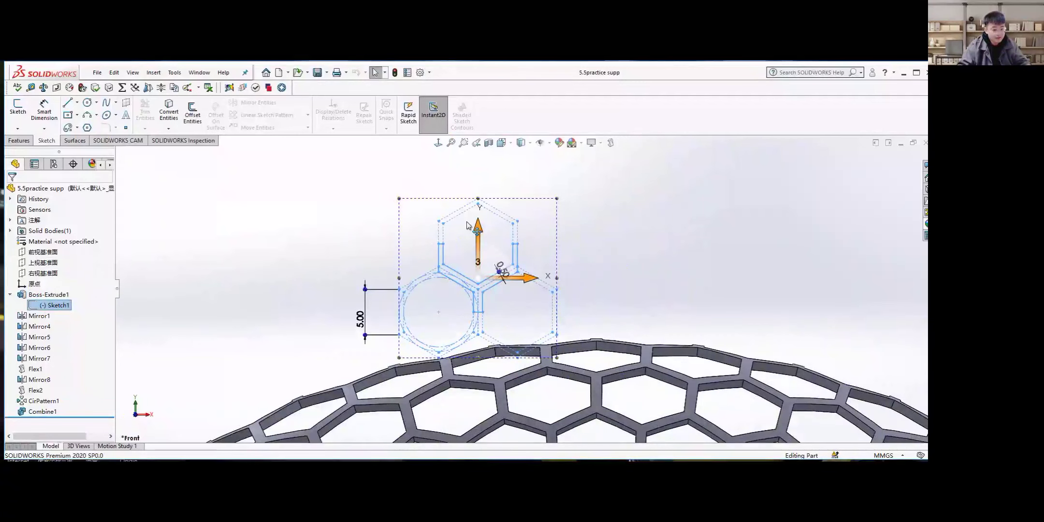
{"action": "scroll", "coordinate": [440, 229], "scroll_direction": "down", "scroll_amount": 3}
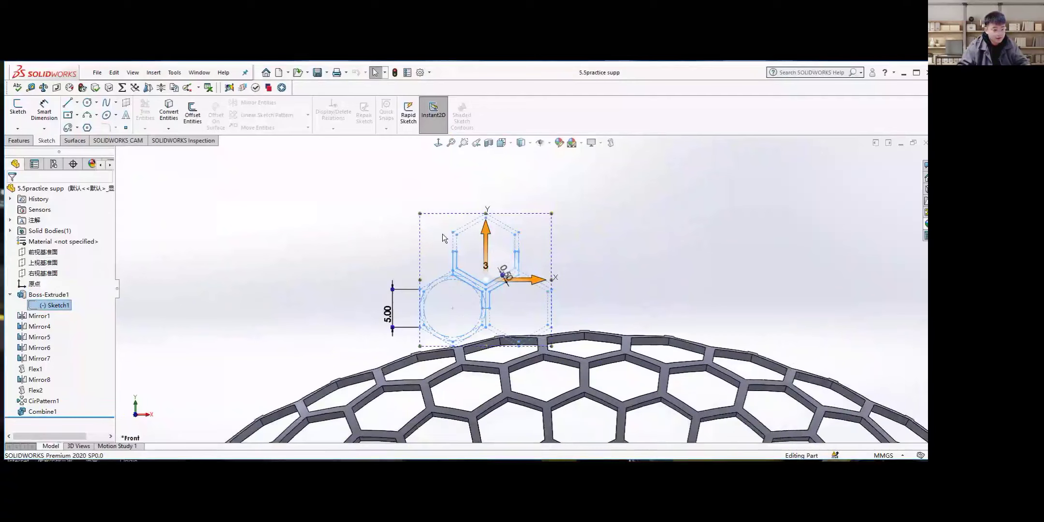
{"action": "scroll", "coordinate": [483, 269], "scroll_direction": "down", "scroll_amount": 2}
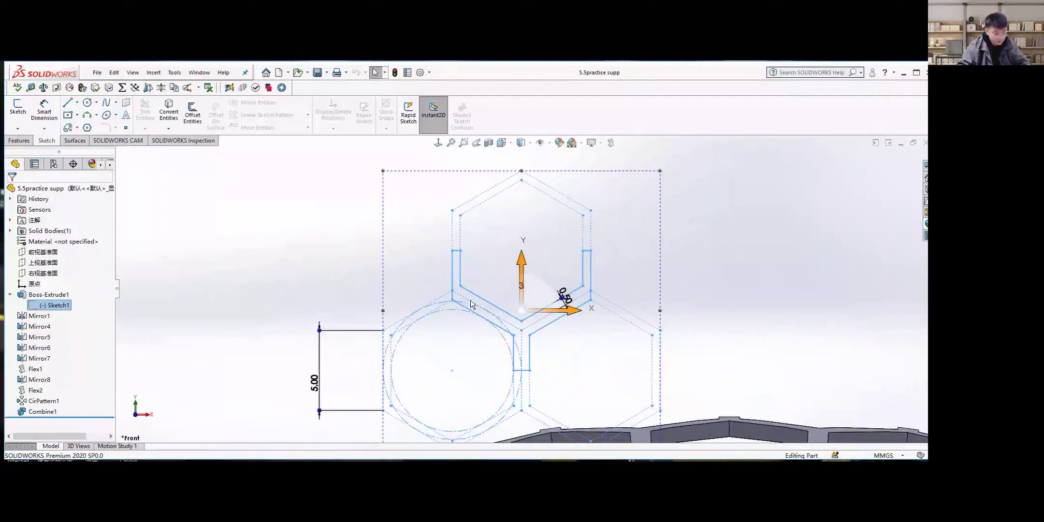
{"action": "middle_click_drag", "start_coordinate": [474, 287], "coordinate": [473, 244], "text": "ctrl"}
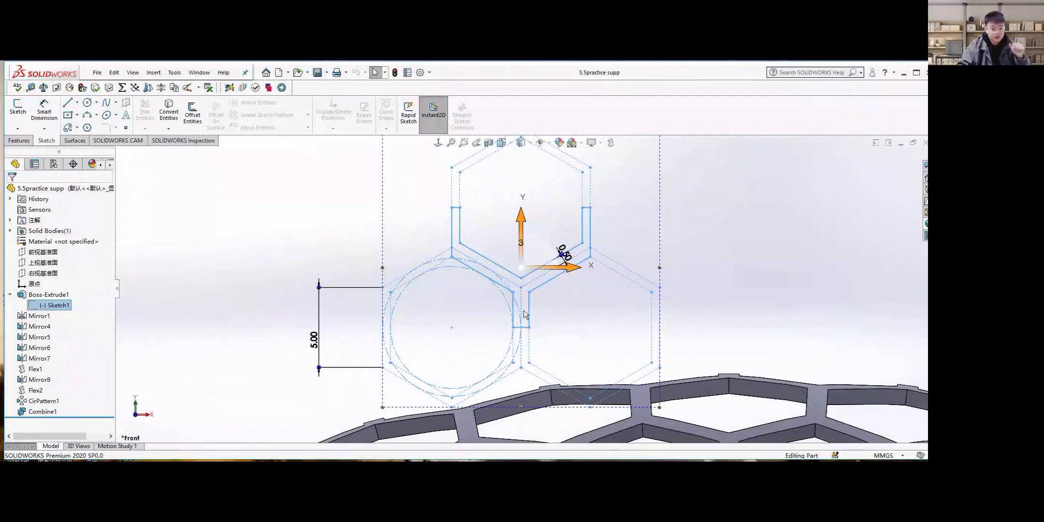
{"action": "scroll", "coordinate": [476, 264], "scroll_direction": "up", "scroll_amount": 2}
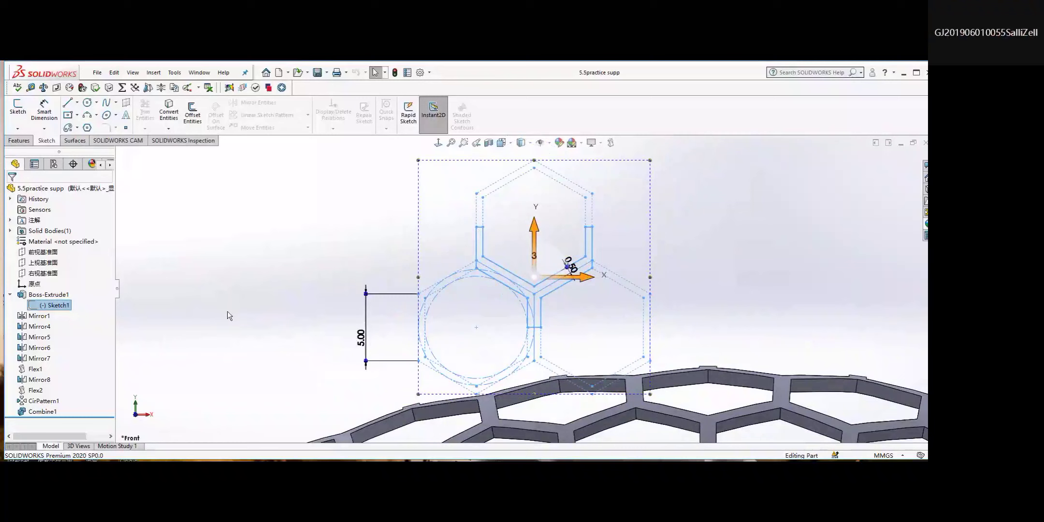
{"action": "scroll", "coordinate": [361, 230], "scroll_direction": "up", "scroll_amount": 3}
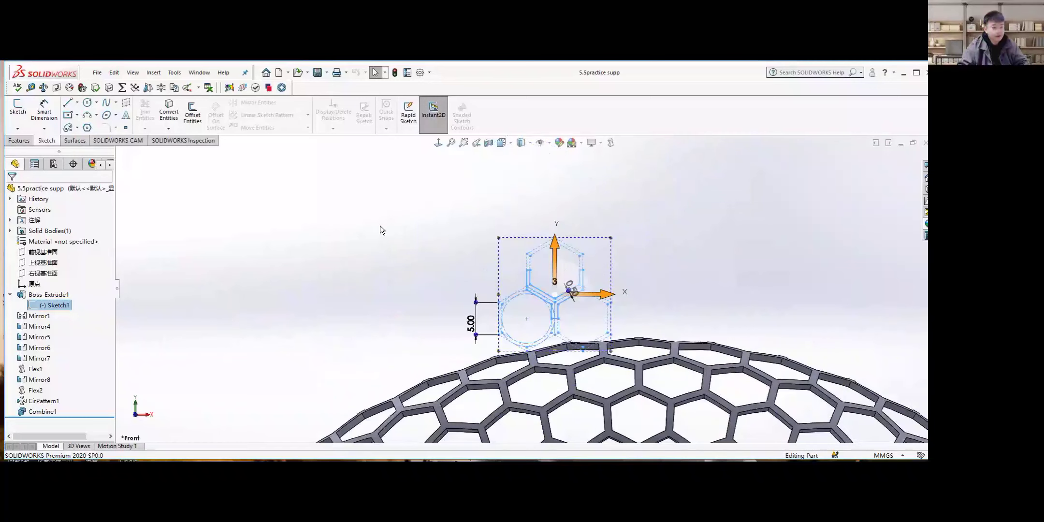
{"action": "scroll", "coordinate": [517, 249], "scroll_direction": "up", "scroll_amount": 1}
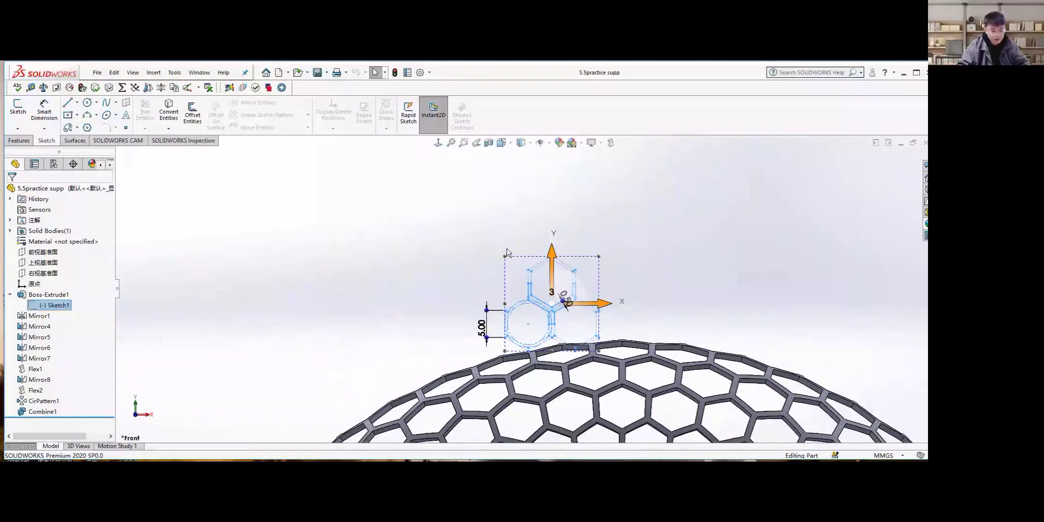
{"action": "scroll", "coordinate": [492, 273], "scroll_direction": "down", "scroll_amount": 1}
{"action": "scroll", "coordinate": [541, 249], "scroll_direction": "down", "scroll_amount": 5}
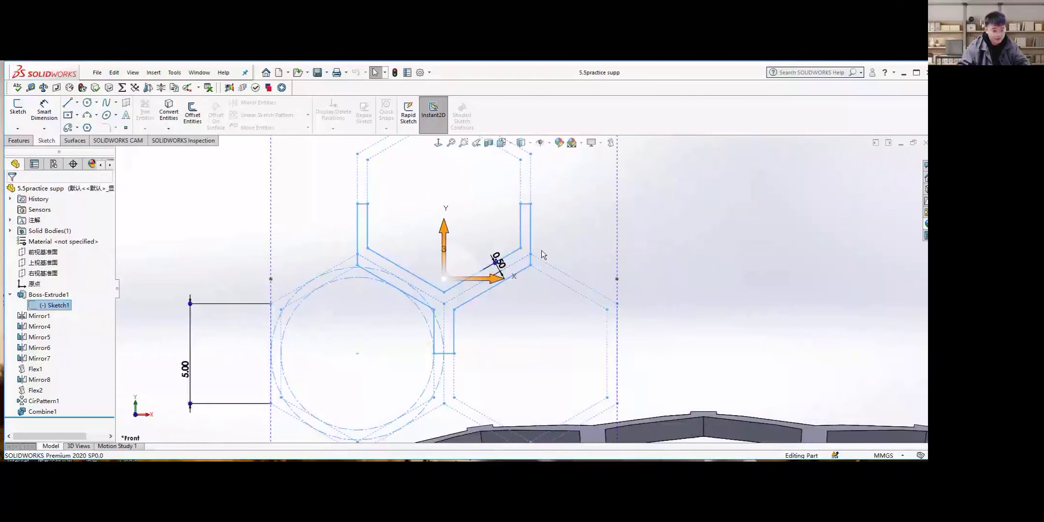
{"action": "scroll", "coordinate": [545, 324], "scroll_direction": "up", "scroll_amount": 8}
{"action": "scroll", "coordinate": [546, 323], "scroll_direction": "up", "scroll_amount": 3}
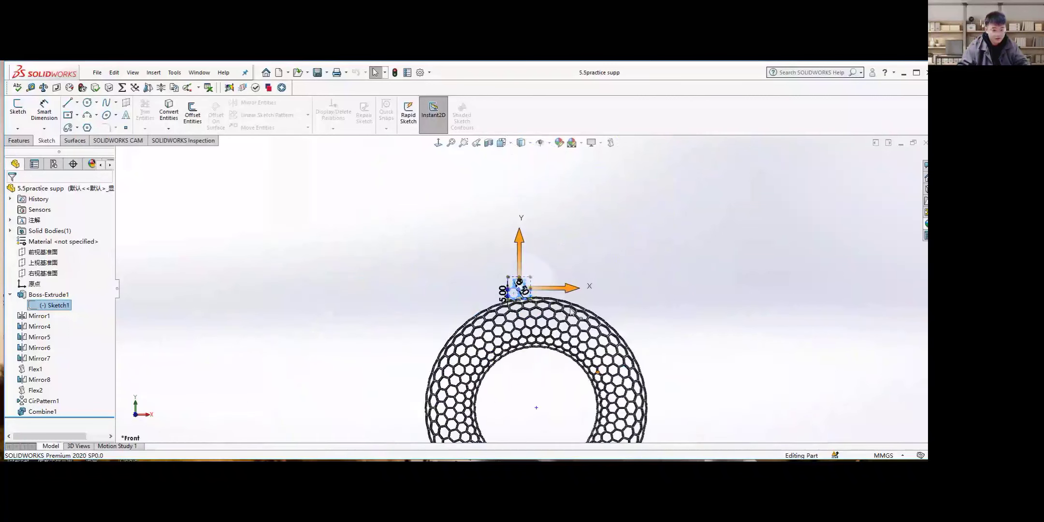
{"action": "scroll", "coordinate": [551, 290], "scroll_direction": "up", "scroll_amount": 2}
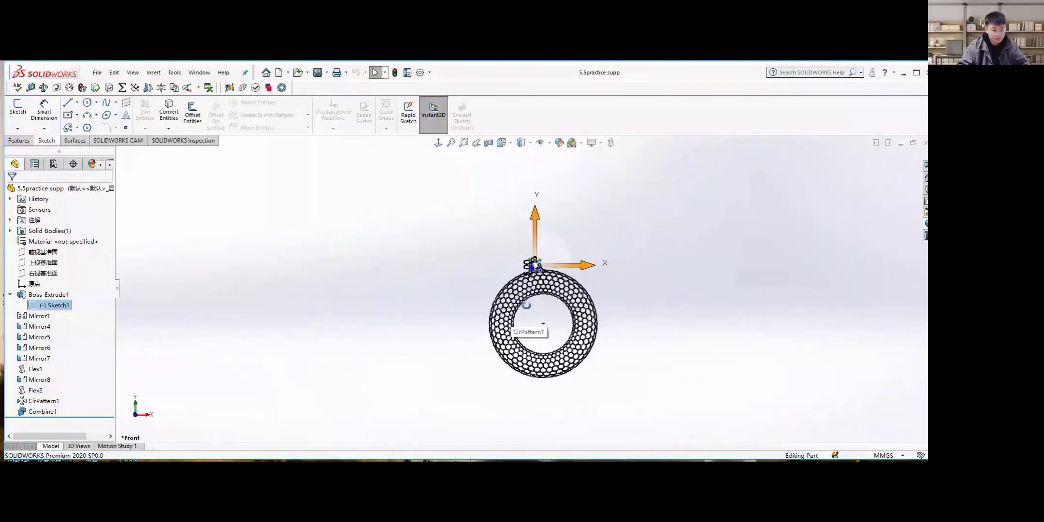
{"action": "scroll", "coordinate": [526, 304], "scroll_direction": "down", "scroll_amount": 3}
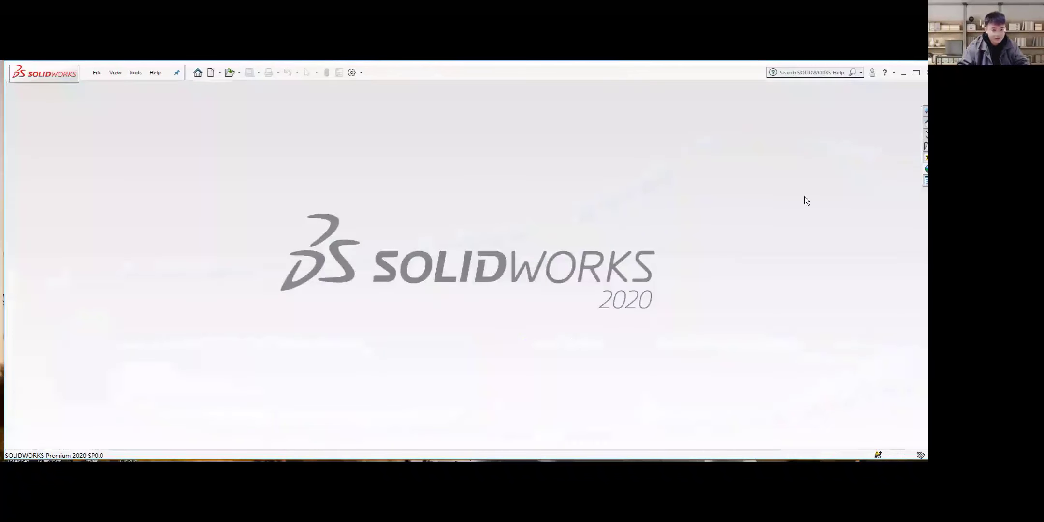
Start a new part and view its Front Plane face-on
{"action": "left_click", "coordinate": [98, 73]}
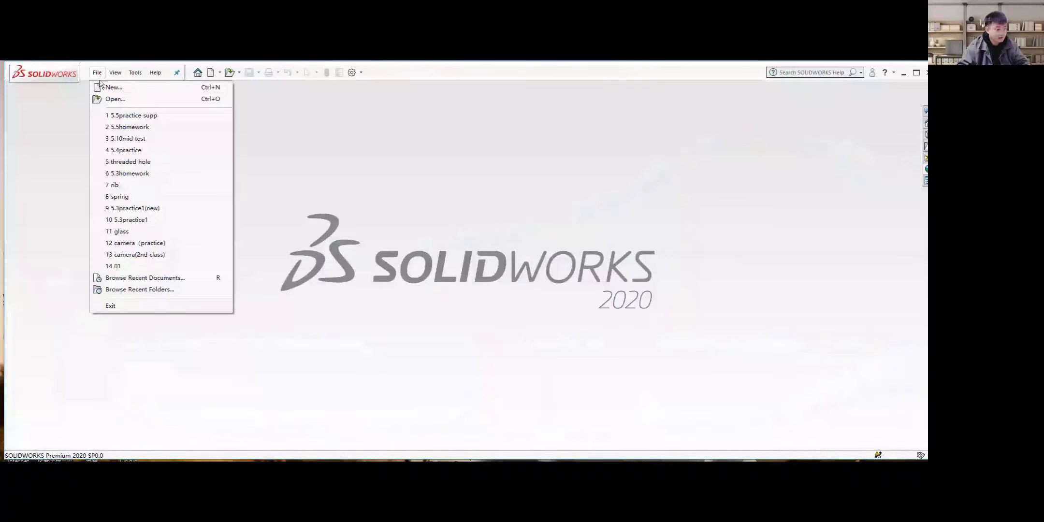
{"action": "left_click", "coordinate": [117, 88]}
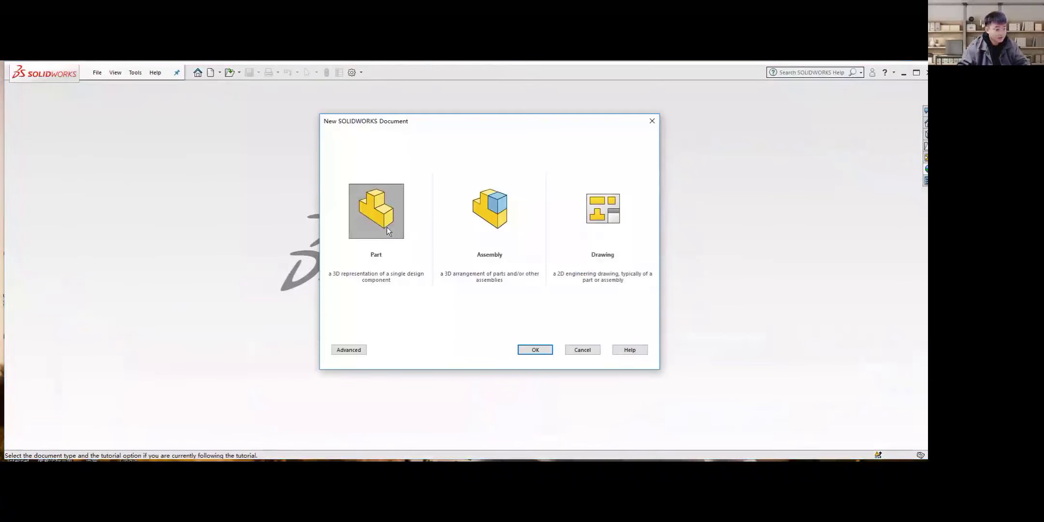
{"action": "left_click", "coordinate": [535, 349]}
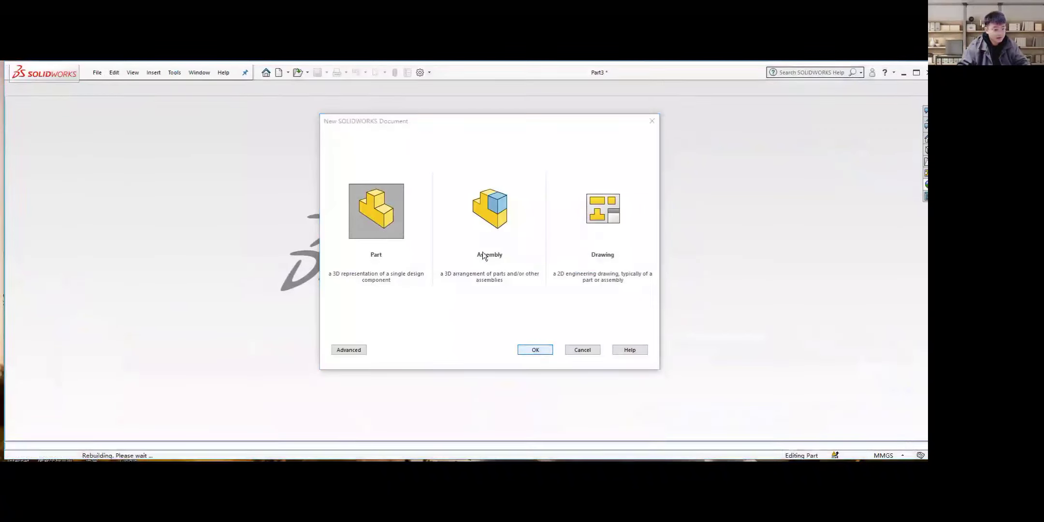
{"action": "left_click", "coordinate": [43, 242]}
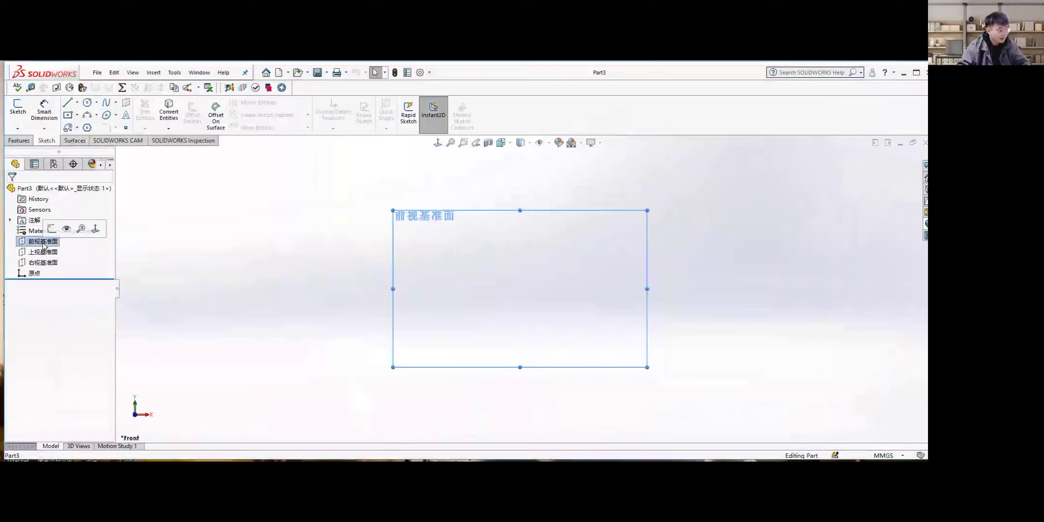
{"action": "left_click", "coordinate": [95, 229]}
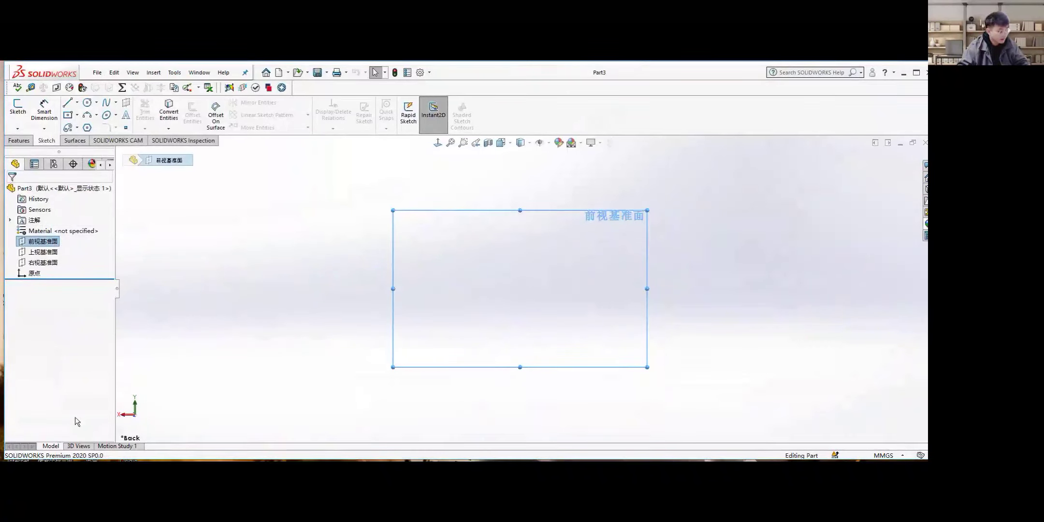
Sketch a six-sided polygon centred on the origin with its top vertex up
{"action": "left_click", "coordinate": [88, 129]}
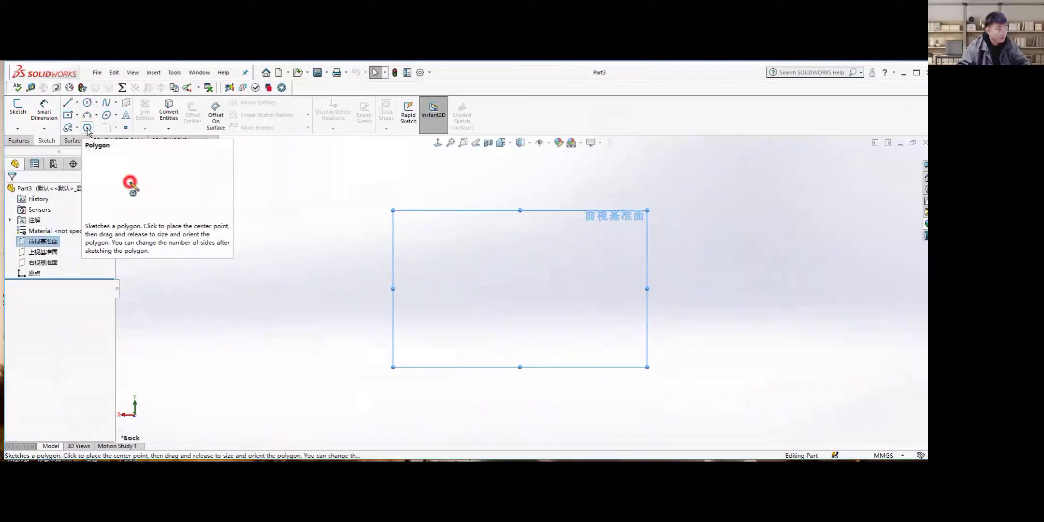
{"action": "left_click", "coordinate": [520, 289]}
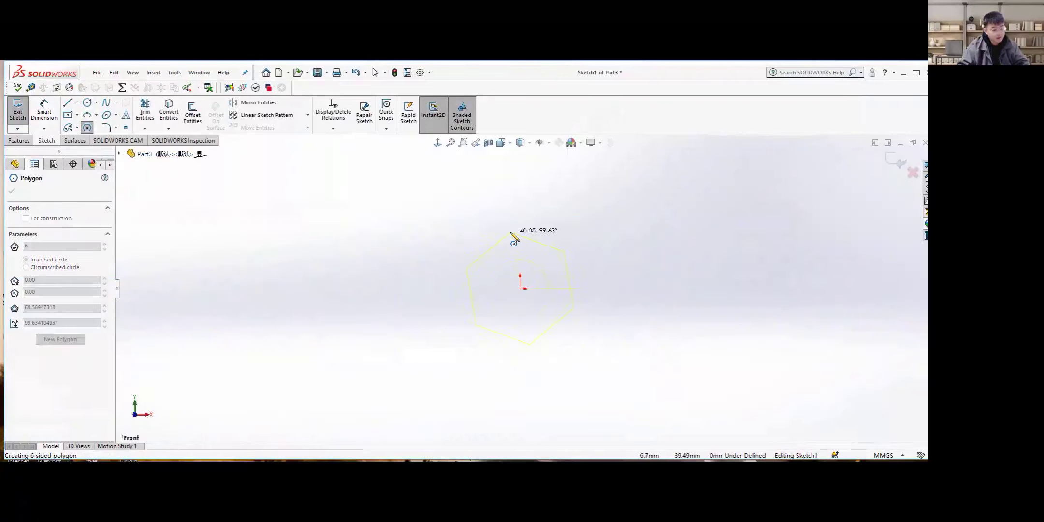
{"action": "scroll", "coordinate": [532, 239], "scroll_direction": "down", "scroll_amount": 3}
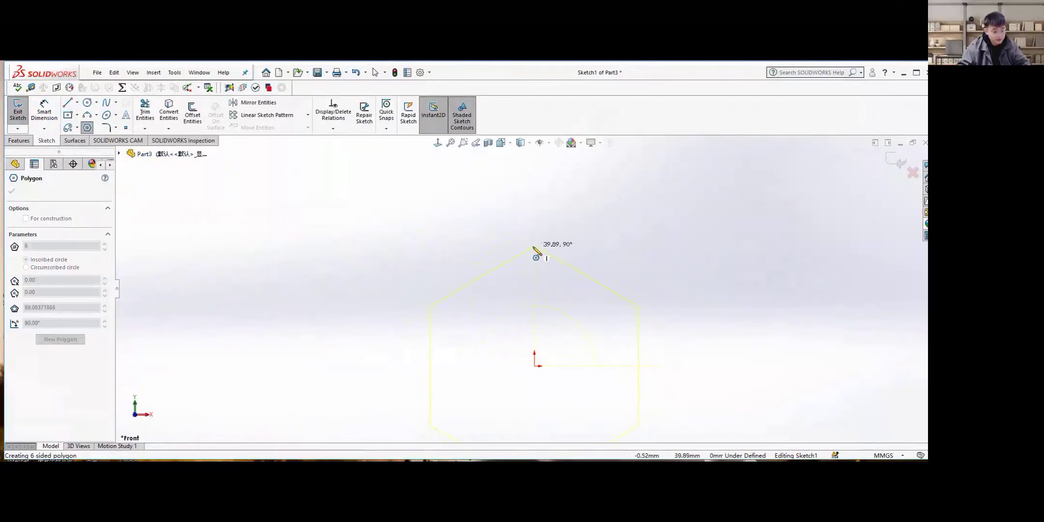
{"action": "left_click", "coordinate": [534, 247]}
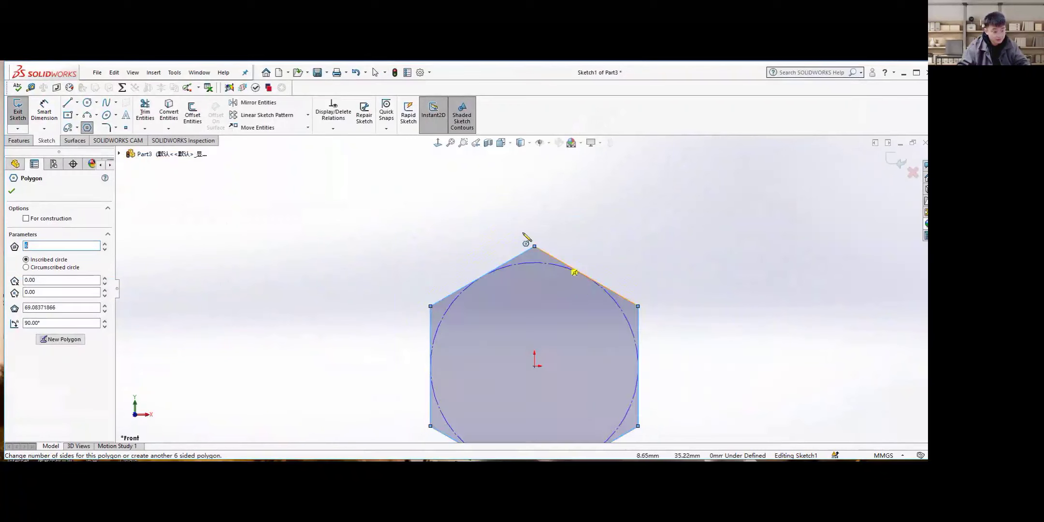
{"action": "scroll", "coordinate": [533, 254], "scroll_direction": "up", "scroll_amount": 3}
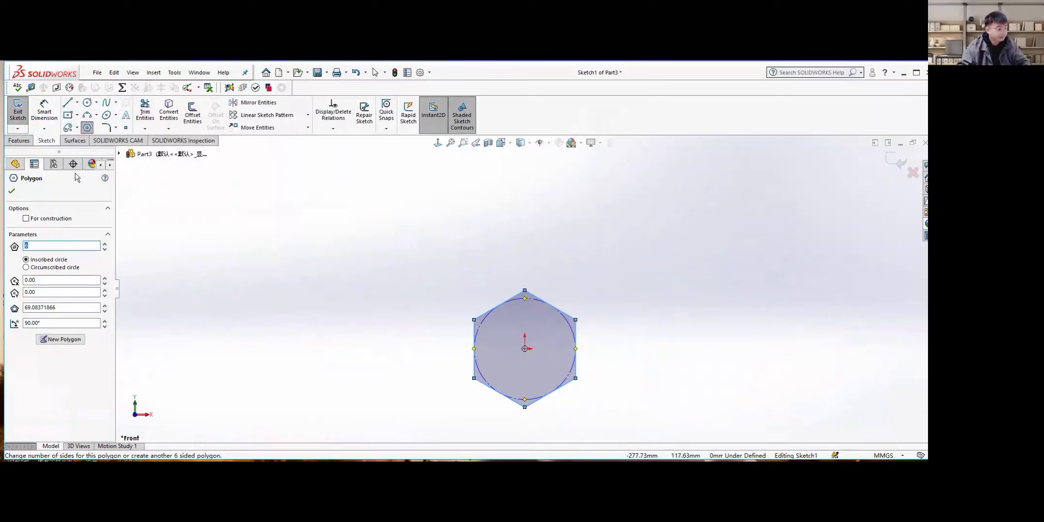
{"action": "left_click", "coordinate": [44, 111]}
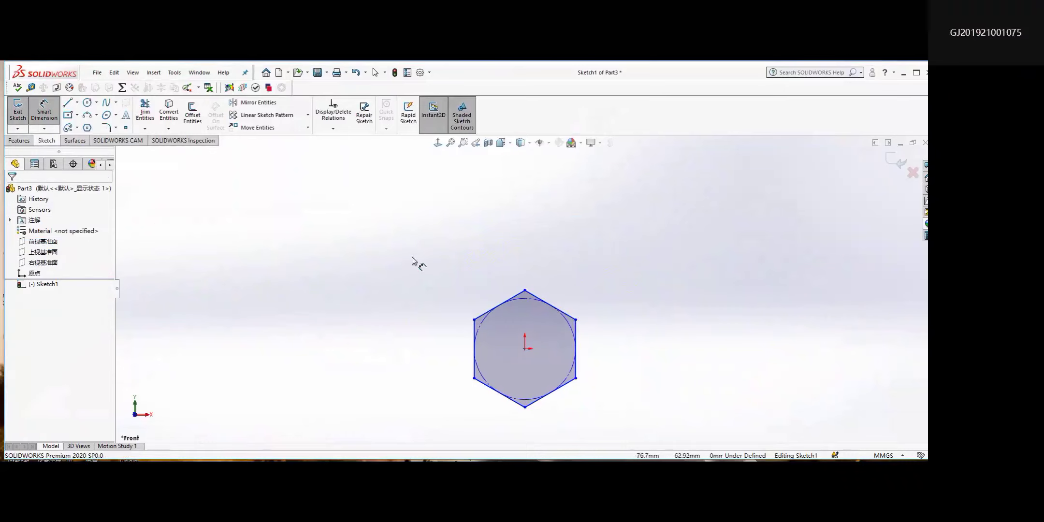
Redraw the hexagon at 112.72 mm pointing up at 90°, then dimension its top-left edge
{"action": "key", "text": "ctrl+z"}
{"action": "left_click", "coordinate": [87, 127]}
{"action": "left_click", "coordinate": [525, 348]}
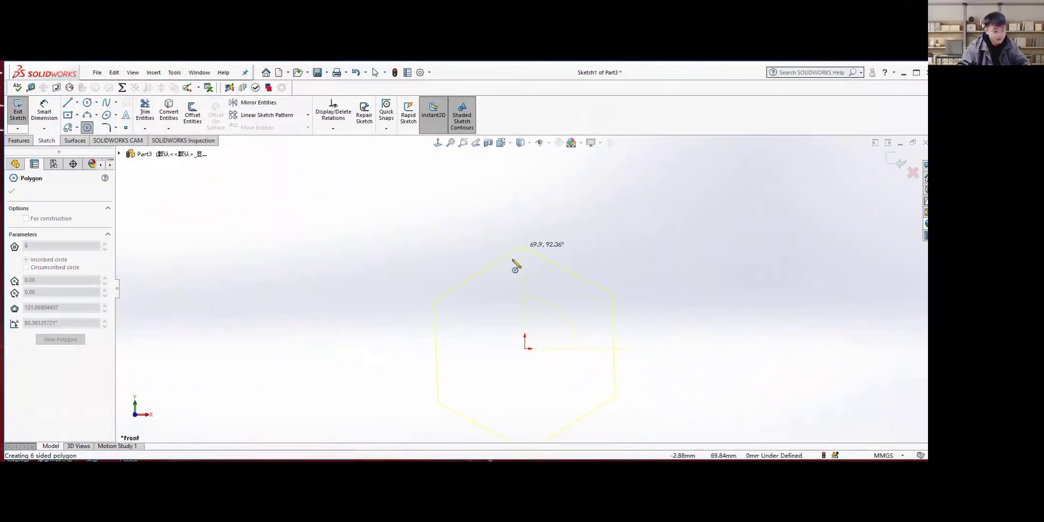
{"action": "scroll", "coordinate": [532, 244], "scroll_direction": "down", "scroll_amount": 3}
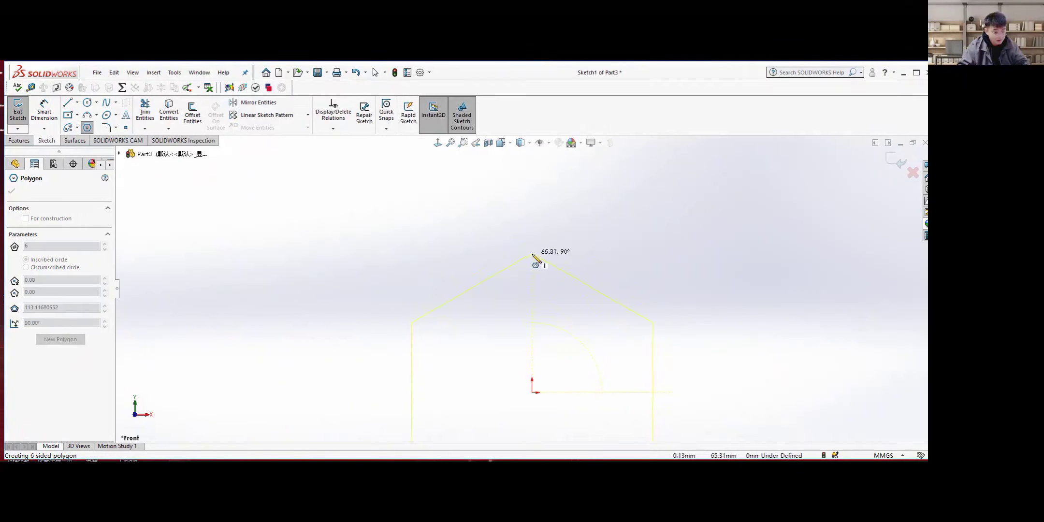
{"action": "left_click", "coordinate": [535, 260]}
{"action": "scroll", "coordinate": [534, 271], "scroll_direction": "up", "scroll_amount": 3}
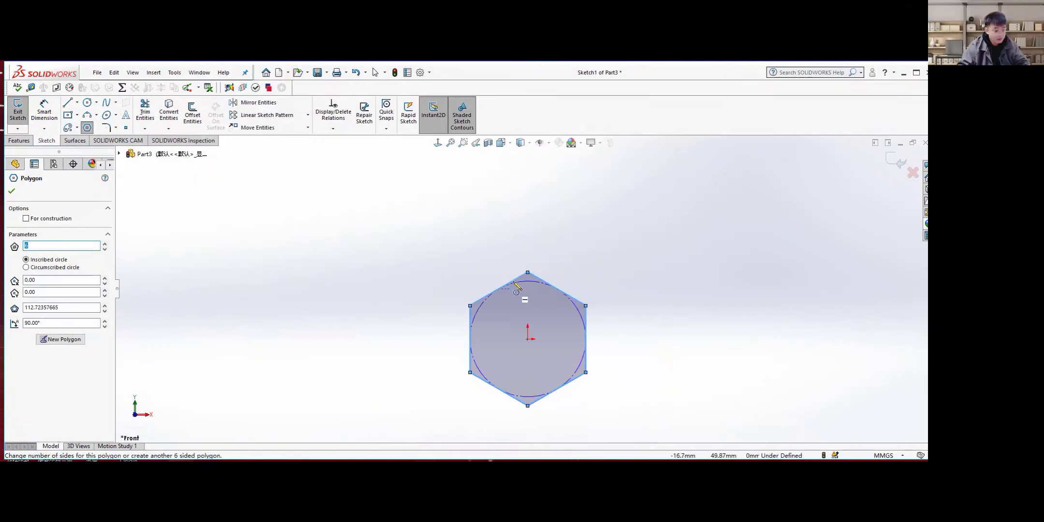
{"action": "scroll", "coordinate": [531, 296], "scroll_direction": "up", "scroll_amount": 3}
{"action": "scroll", "coordinate": [555, 326], "scroll_direction": "down", "scroll_amount": 3}
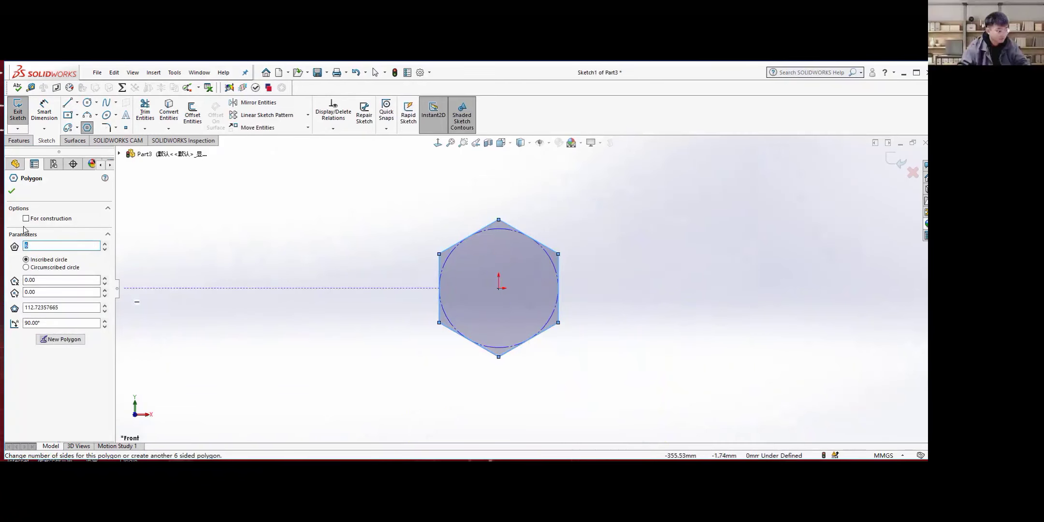
{"action": "left_click", "coordinate": [42, 111]}
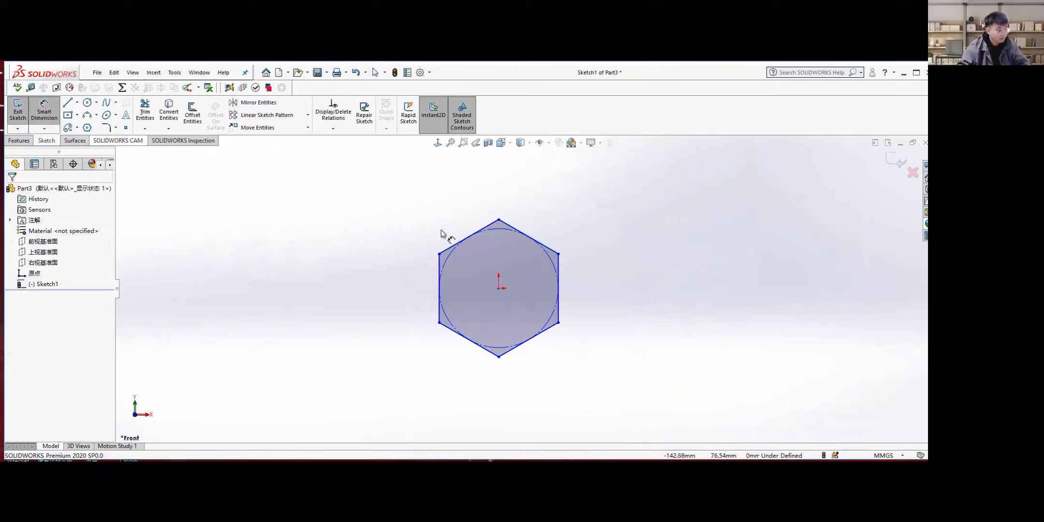
{"action": "left_click", "coordinate": [461, 240]}
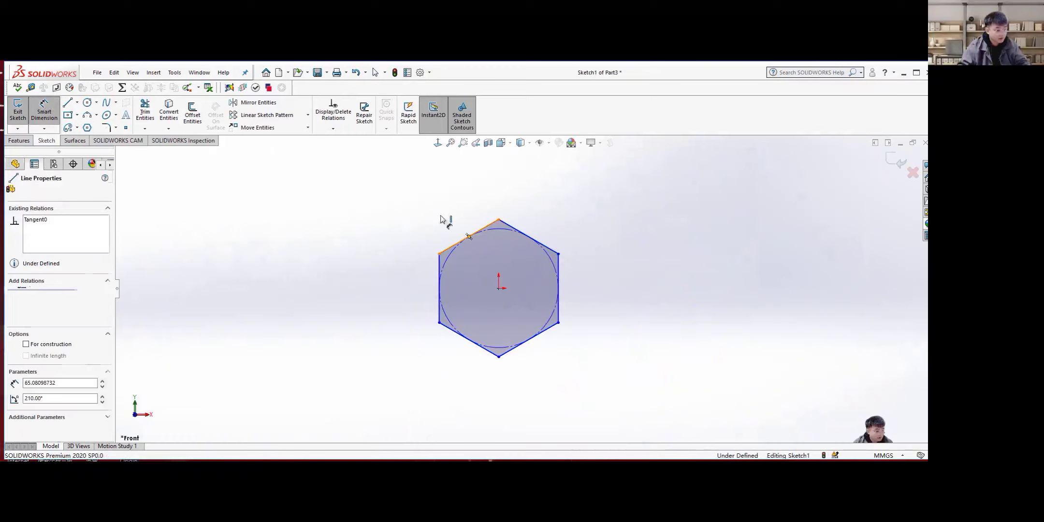
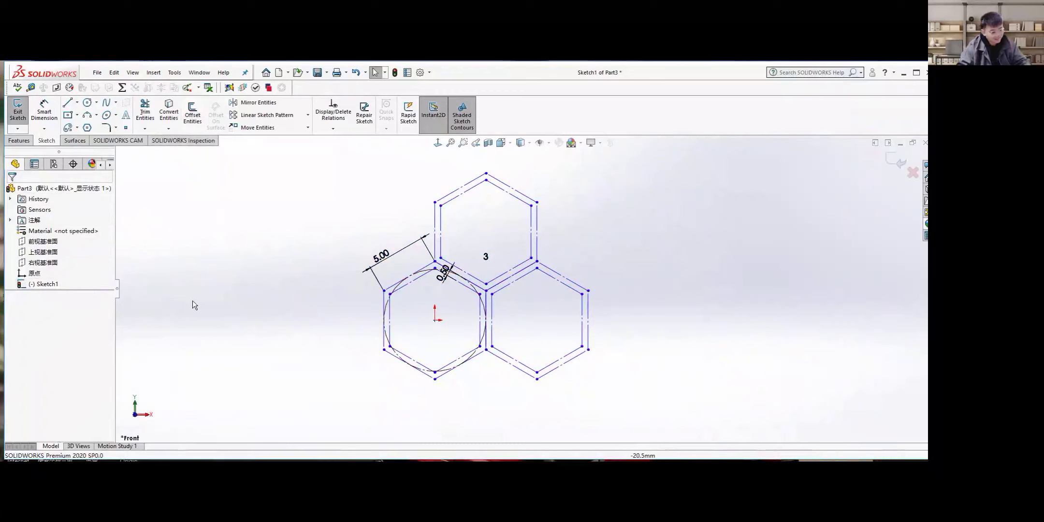
Undo the 0.50 inward offset and clear the selection, leaving three plain hexagons
{"action": "key", "text": "ctrl+z"}
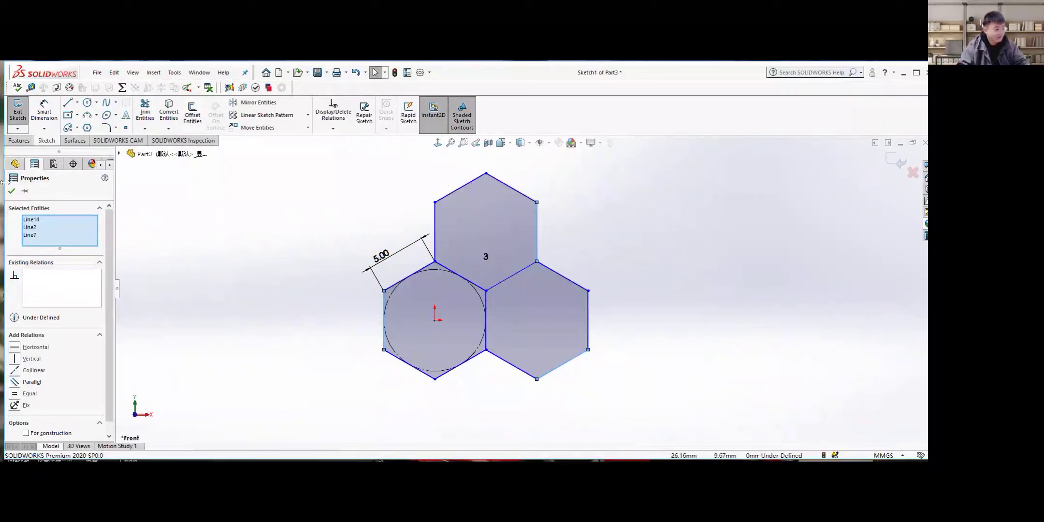
{"action": "left_click", "coordinate": [270, 242]}
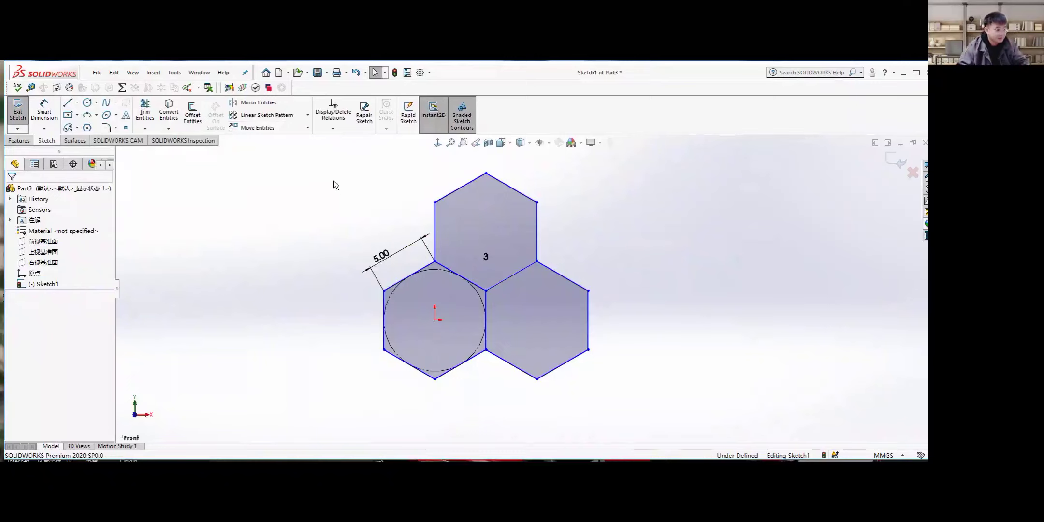
Offset the left, right and top hexagons inward by 0.50 mm with Base geometry kept as construction
{"action": "left_click", "coordinate": [191, 117]}
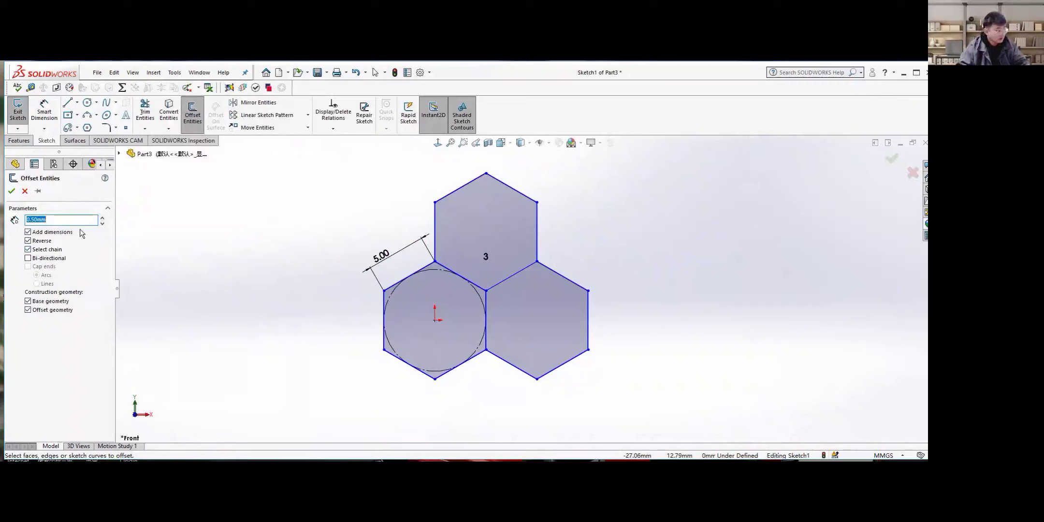
{"action": "left_click", "coordinate": [28, 302]}
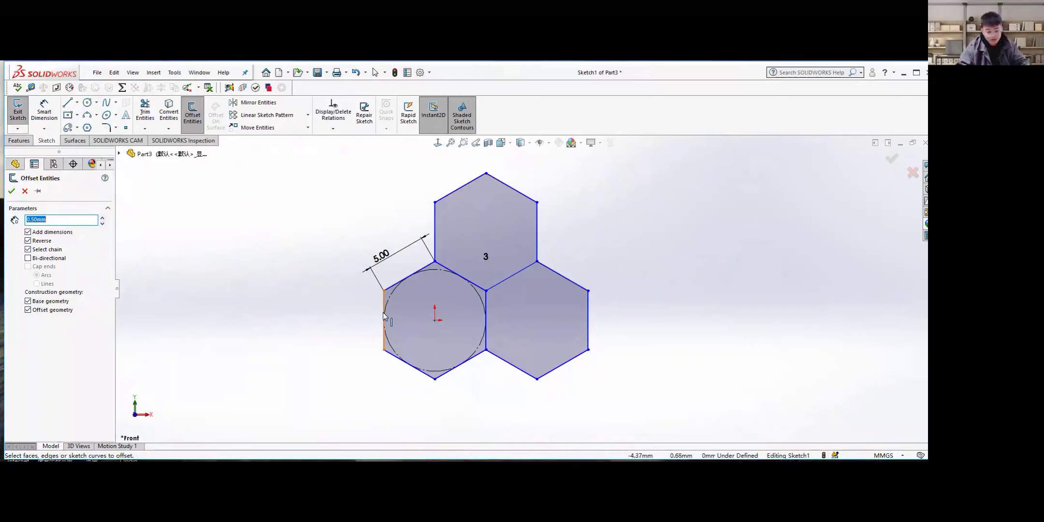
{"action": "left_click", "coordinate": [384, 341]}
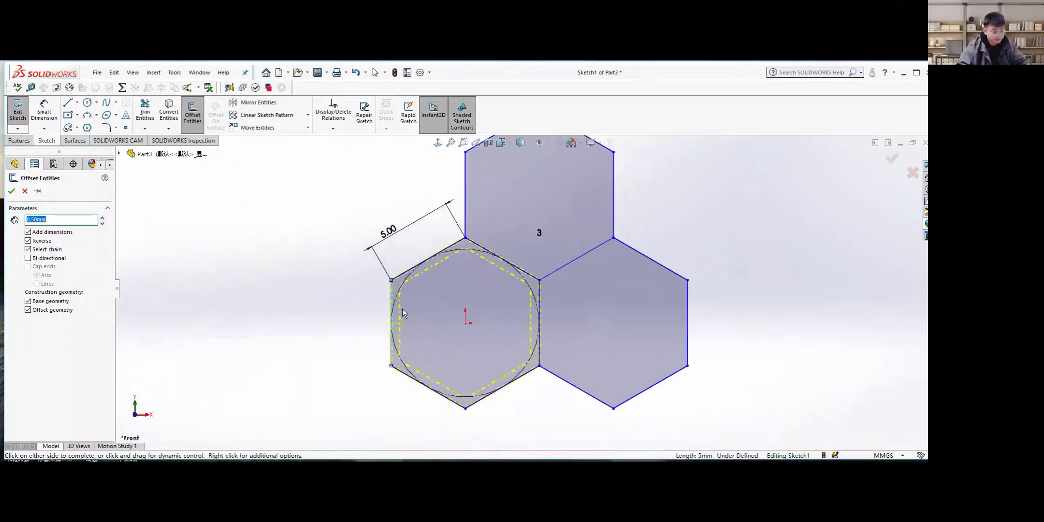
{"action": "middle_click_drag", "start_coordinate": [402, 309], "coordinate": [450, 302], "text": "ctrl"}
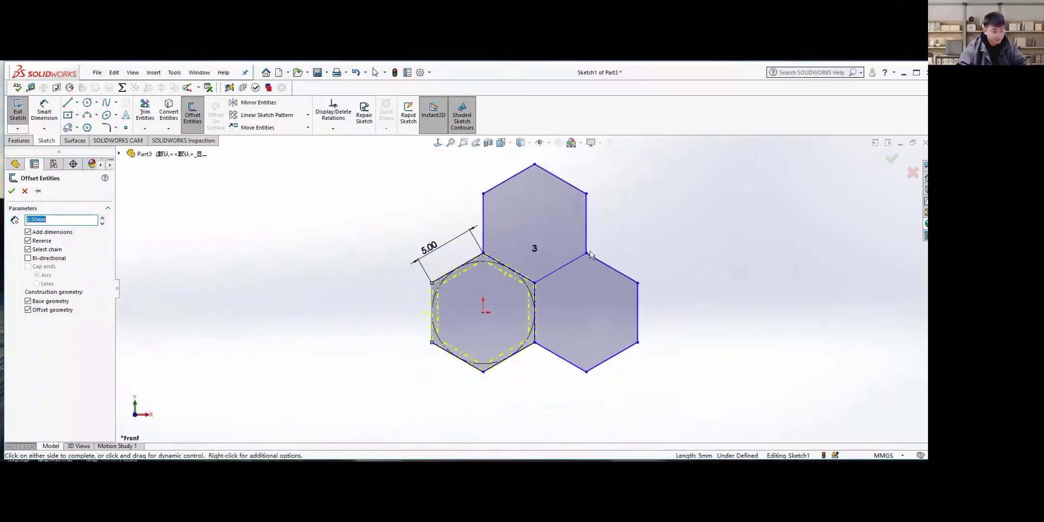
{"action": "left_click", "coordinate": [563, 361]}
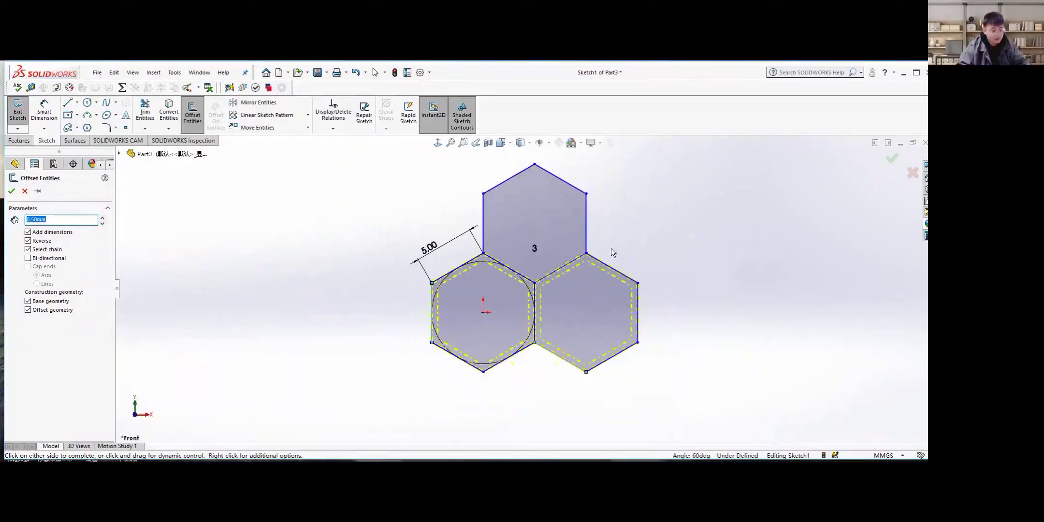
{"action": "left_click", "coordinate": [564, 183]}
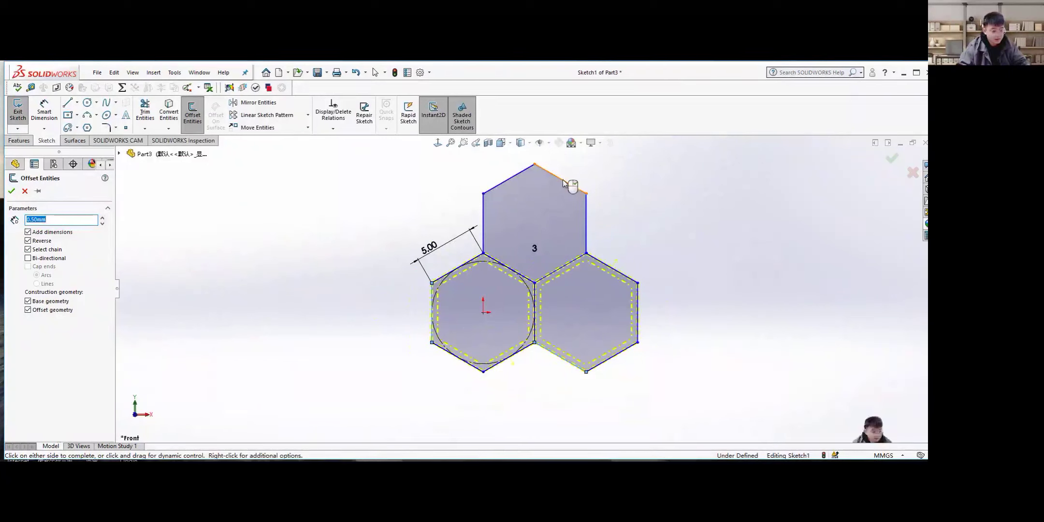
{"action": "left_click", "coordinate": [12, 192]}
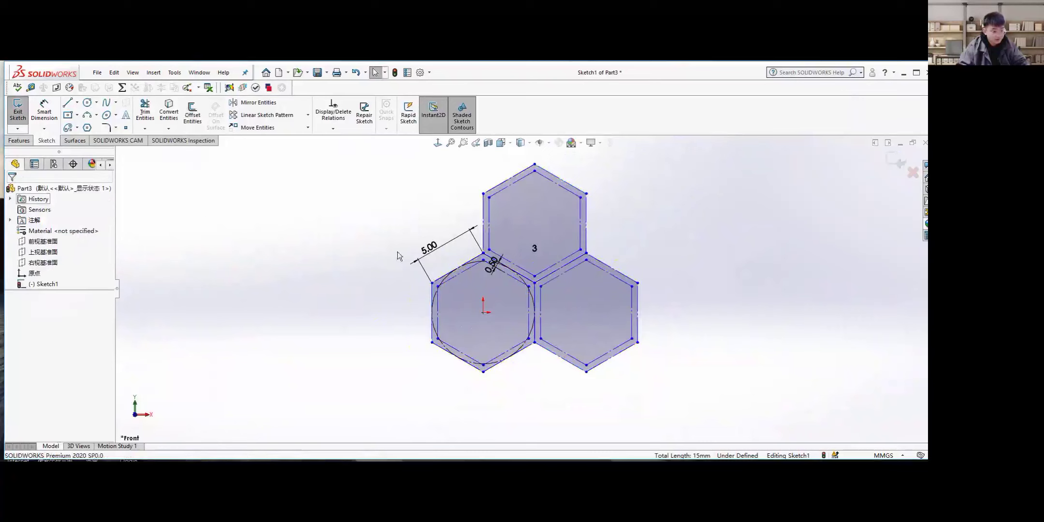
Box-select every hexagon outline and offset in the sketch and mark them all For construction
{"action": "middle_click_drag", "start_coordinate": [299, 249], "coordinate": [357, 264], "text": "ctrl"}
{"action": "middle_click_drag", "start_coordinate": [671, 301], "coordinate": [589, 313], "text": "ctrl"}
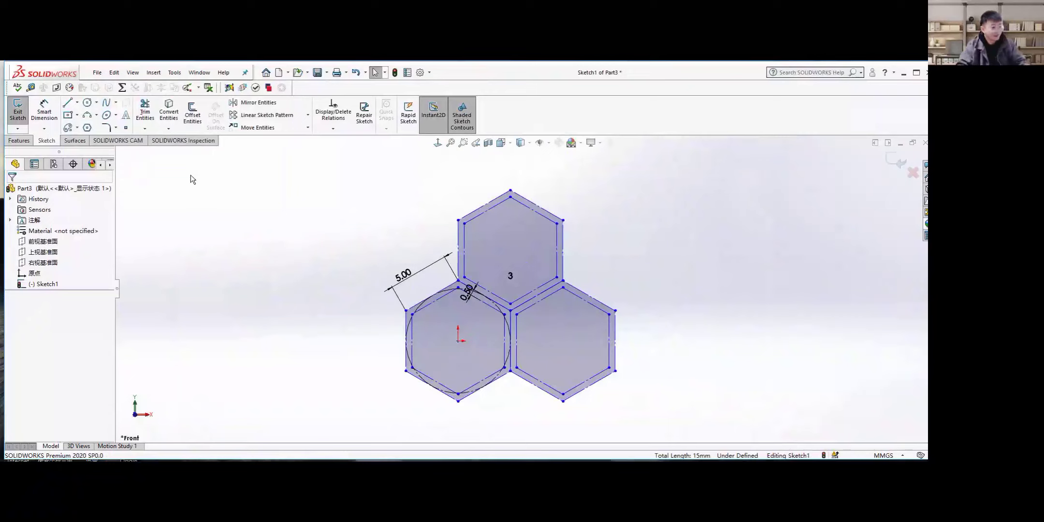
{"action": "mouse_move", "coordinate": [316, 169]}
{"action": "left_mouse_down"}
{"action": "mouse_move", "coordinate": [563, 304]}
{"action": "mouse_move", "coordinate": [695, 431]}
{"action": "left_mouse_up"}
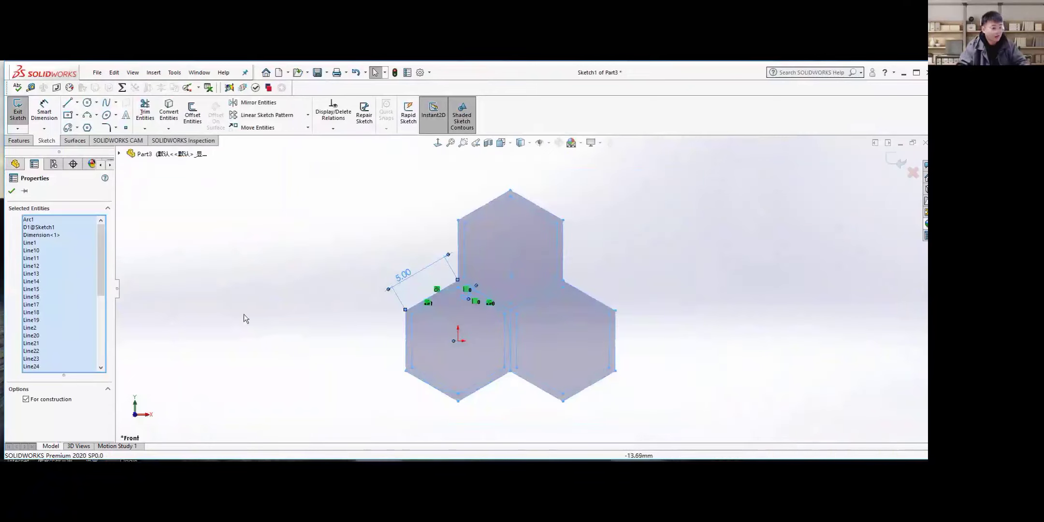
{"action": "left_click", "coordinate": [26, 401]}
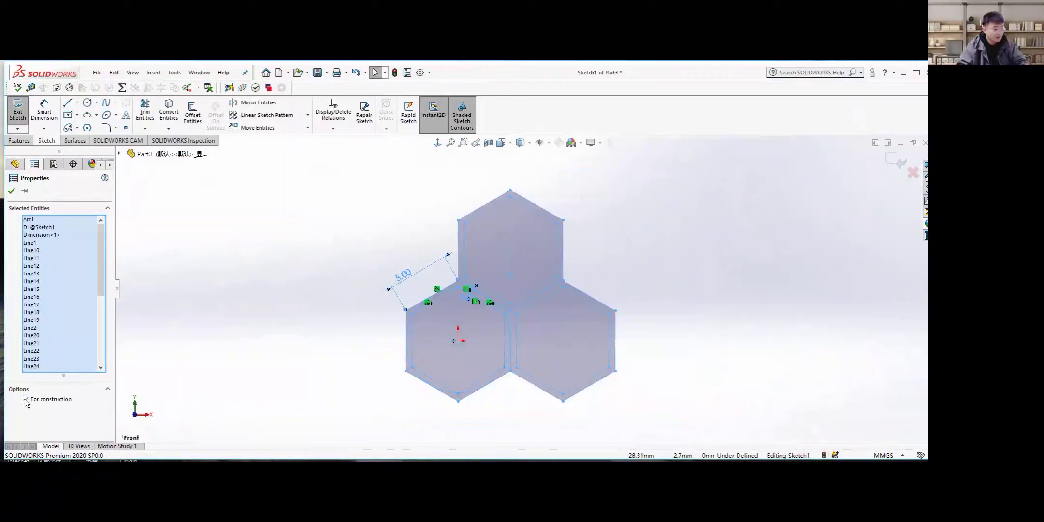
{"action": "left_click", "coordinate": [26, 400]}
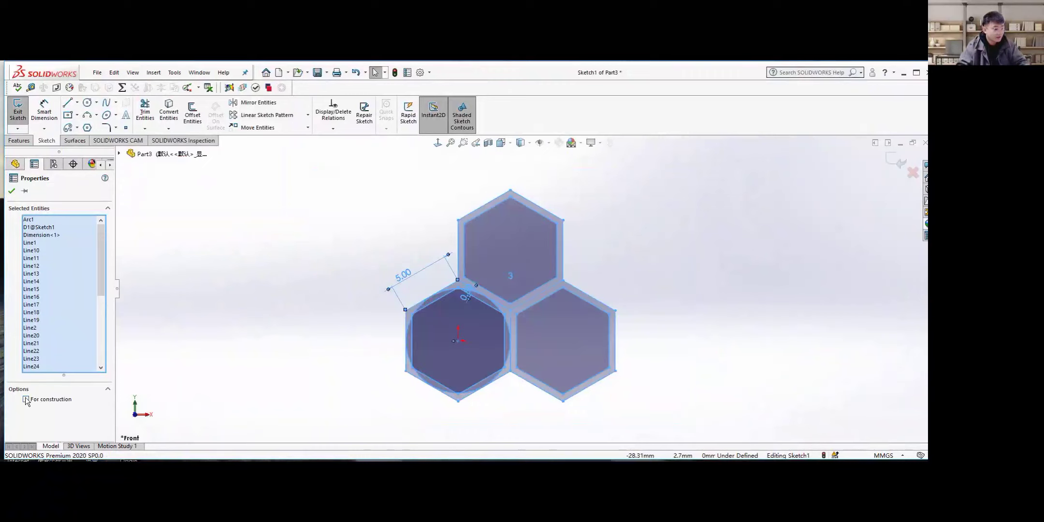
{"action": "left_click", "coordinate": [29, 398]}
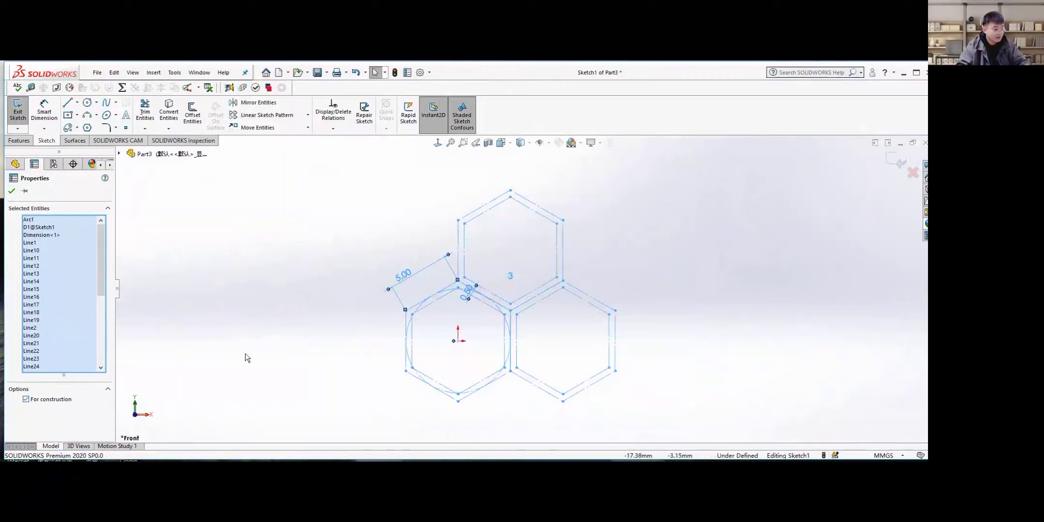
{"action": "left_click", "coordinate": [12, 193]}
{"action": "scroll", "coordinate": [477, 230], "scroll_direction": "up", "scroll_amount": 2}
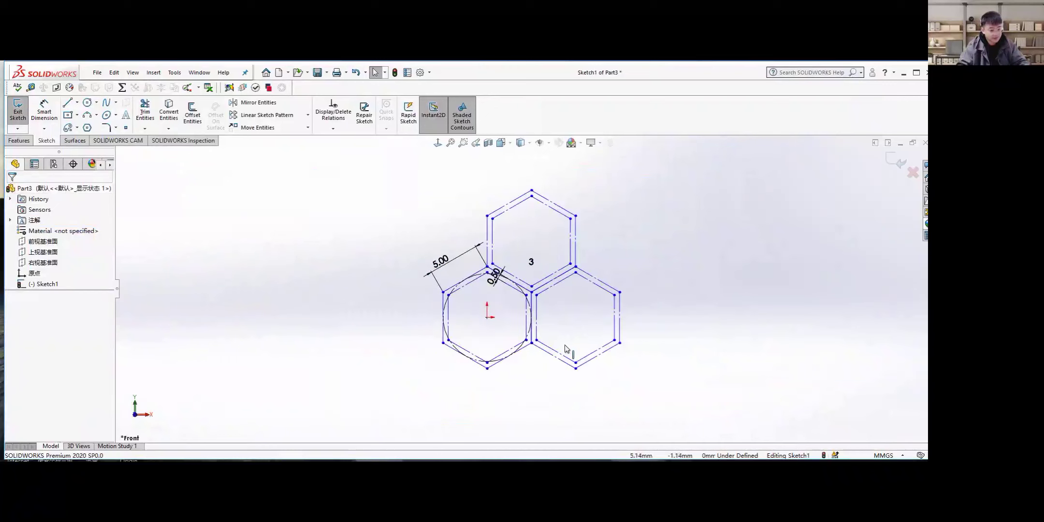
{"action": "scroll", "coordinate": [477, 230], "scroll_direction": "down", "scroll_amount": 2}
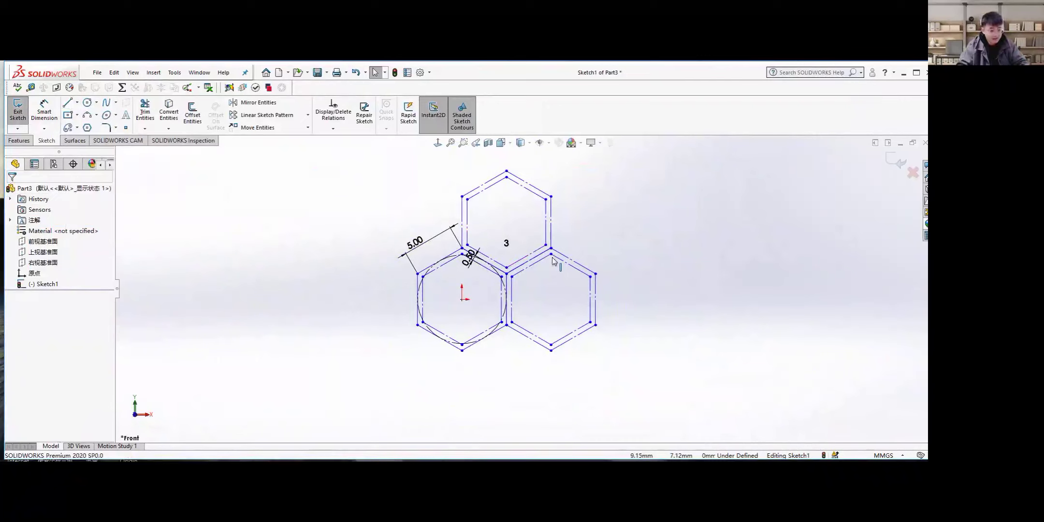
Draw a line from the upper hexagon vertex along the left hexagon's upper-right edge, then stop drawing
{"action": "left_click", "coordinate": [67, 102]}
{"action": "scroll", "coordinate": [430, 201], "scroll_direction": "down", "scroll_amount": 2}
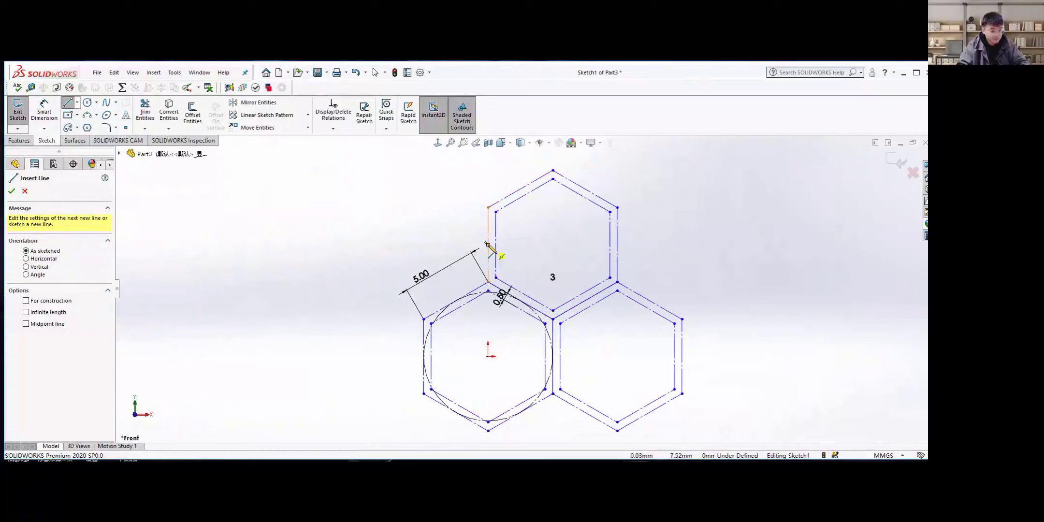
{"action": "scroll", "coordinate": [487, 244], "scroll_direction": "down", "scroll_amount": 2}
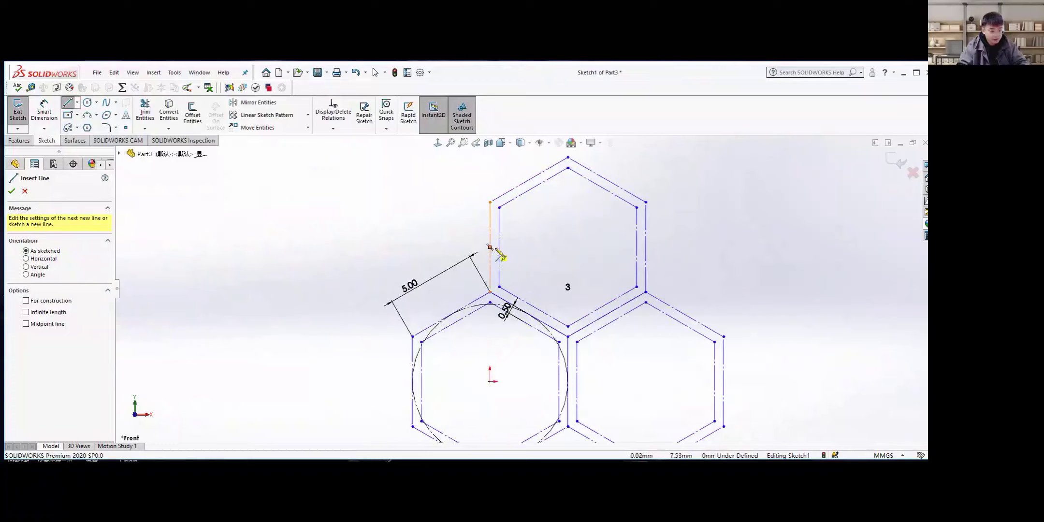
{"action": "left_click", "coordinate": [490, 248]}
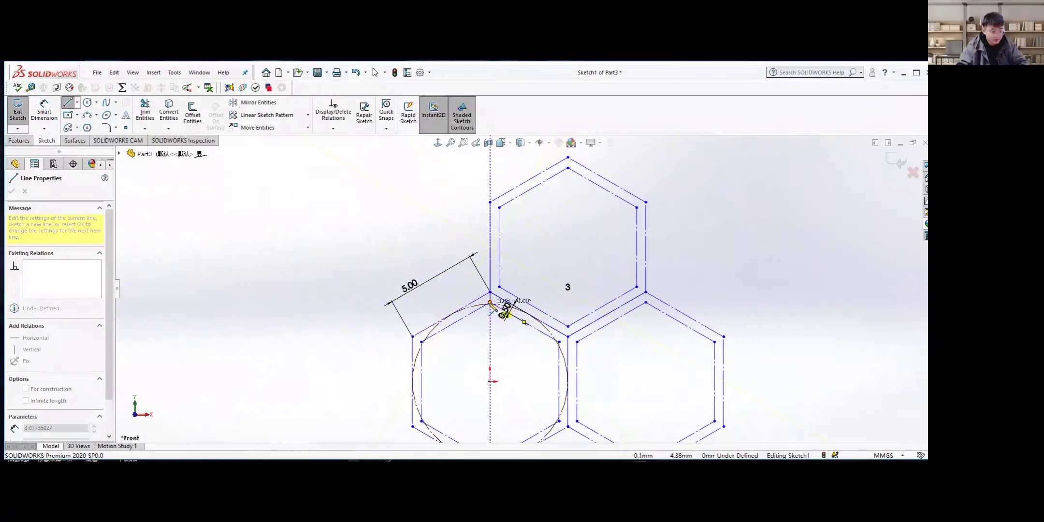
{"action": "scroll", "coordinate": [490, 302], "scroll_direction": "down", "scroll_amount": 2}
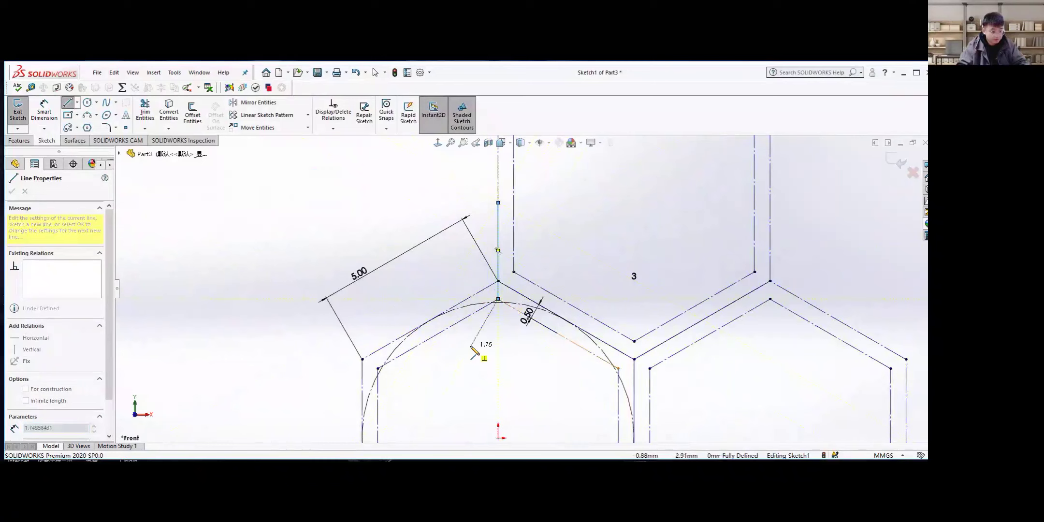
{"action": "scroll", "coordinate": [485, 356], "scroll_direction": "up", "scroll_amount": 3}
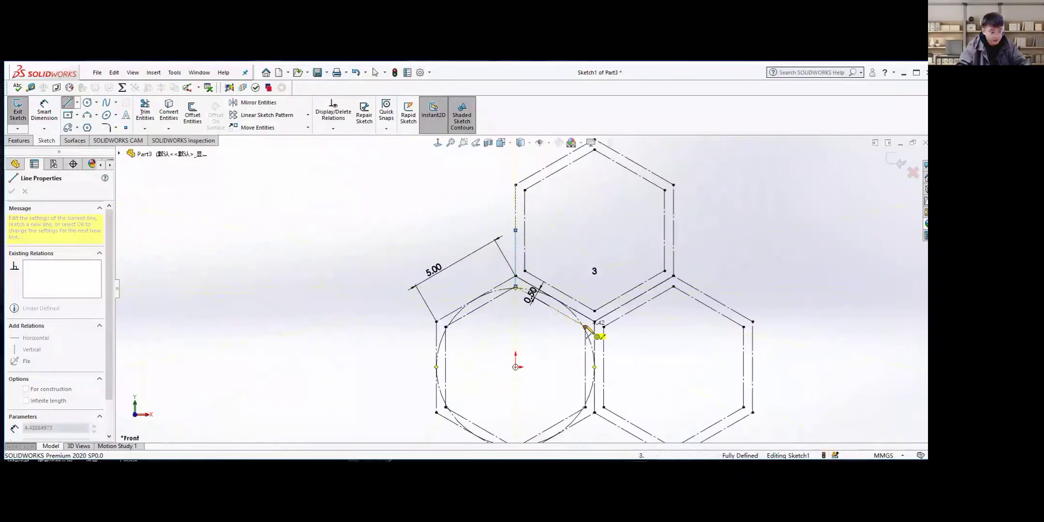
{"action": "scroll", "coordinate": [580, 334], "scroll_direction": "down", "scroll_amount": 2}
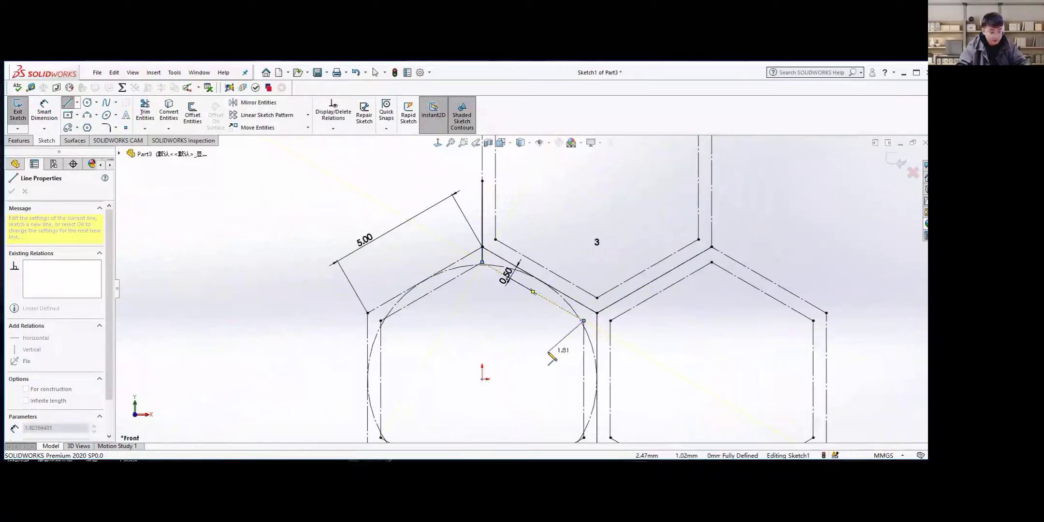
{"action": "scroll", "coordinate": [553, 359], "scroll_direction": "up", "scroll_amount": 1}
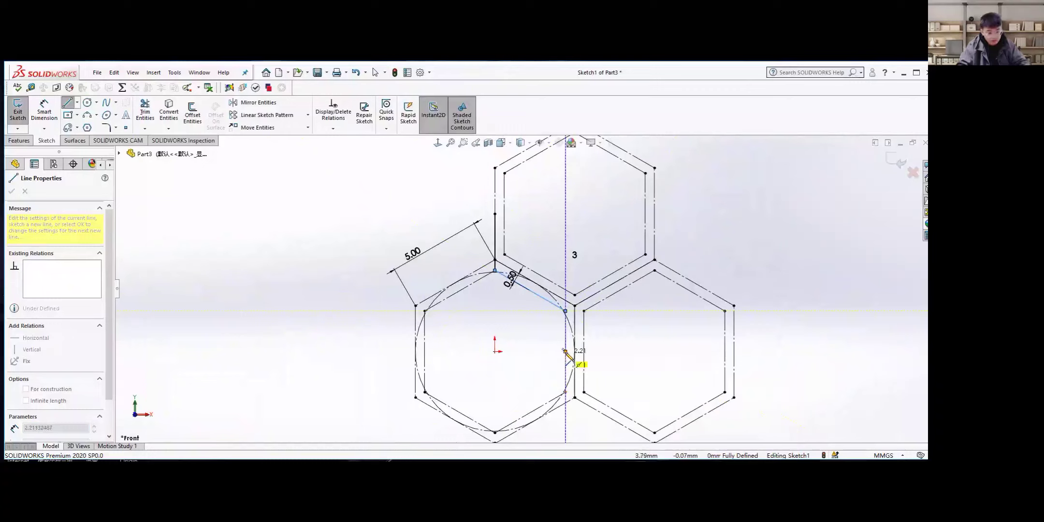
{"action": "left_click", "coordinate": [565, 351]}
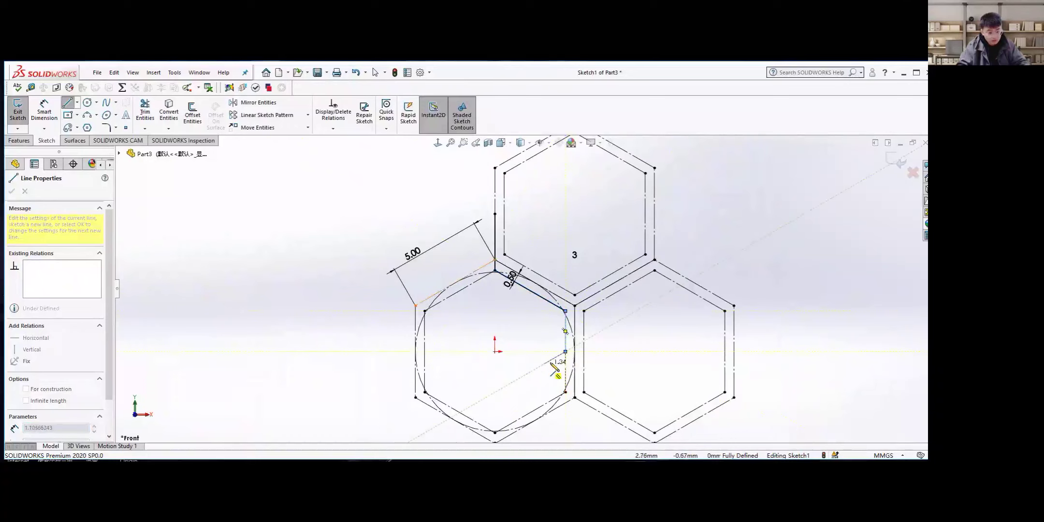
{"action": "key", "text": "a"}
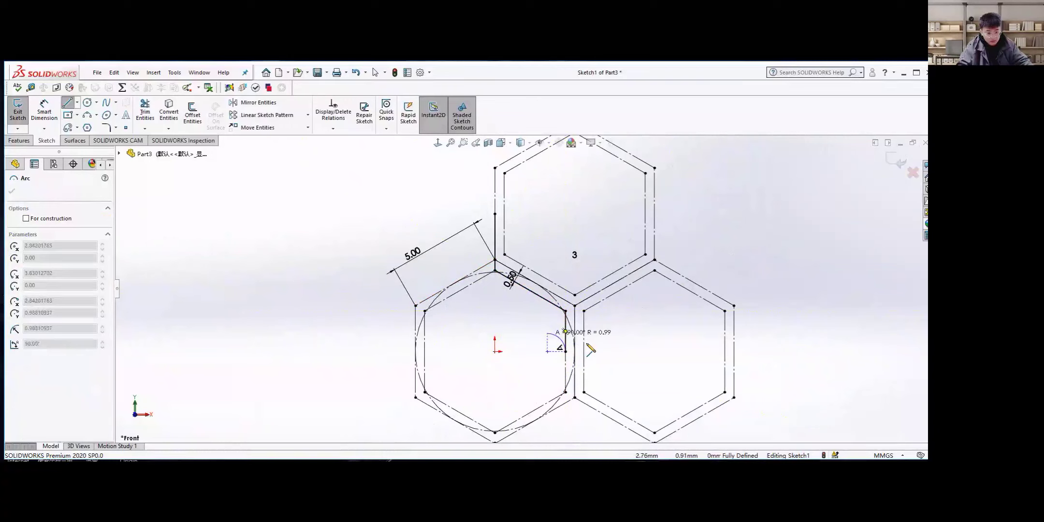
{"action": "key", "text": "Escape"}
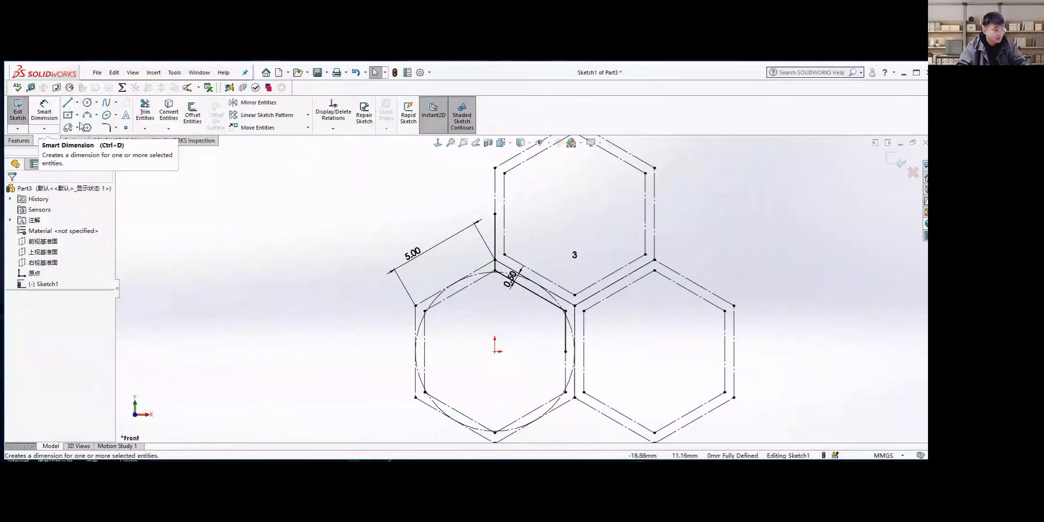
Trace a horizontal segment to the right hexagon's inner edge and a vertical wall line up to the top vertex
{"action": "key", "text": "l"}
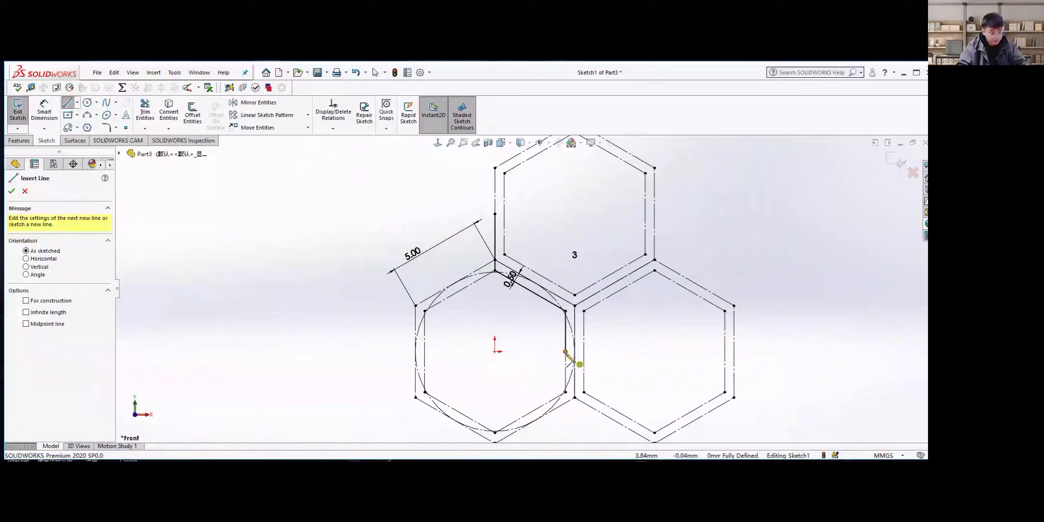
{"action": "left_click", "coordinate": [566, 352]}
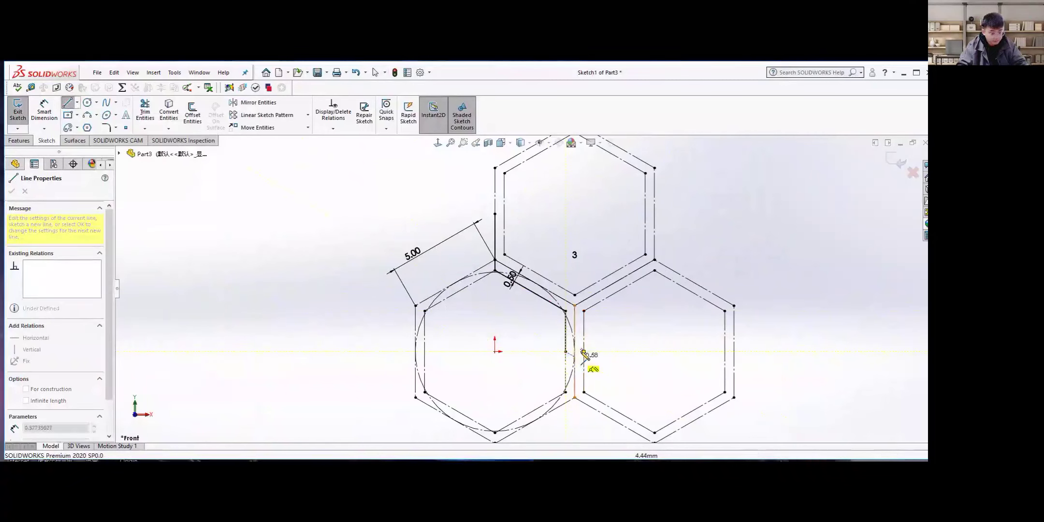
{"action": "left_click", "coordinate": [584, 353]}
{"action": "scroll", "coordinate": [606, 383], "scroll_direction": "down", "scroll_amount": 4}
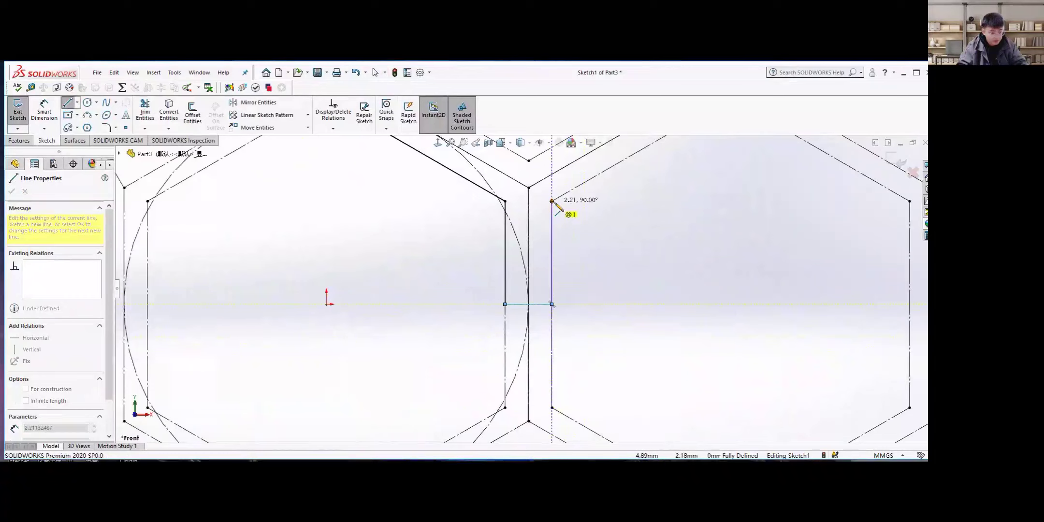
{"action": "left_click", "coordinate": [552, 201]}
{"action": "scroll", "coordinate": [590, 269], "scroll_direction": "up", "scroll_amount": 5}
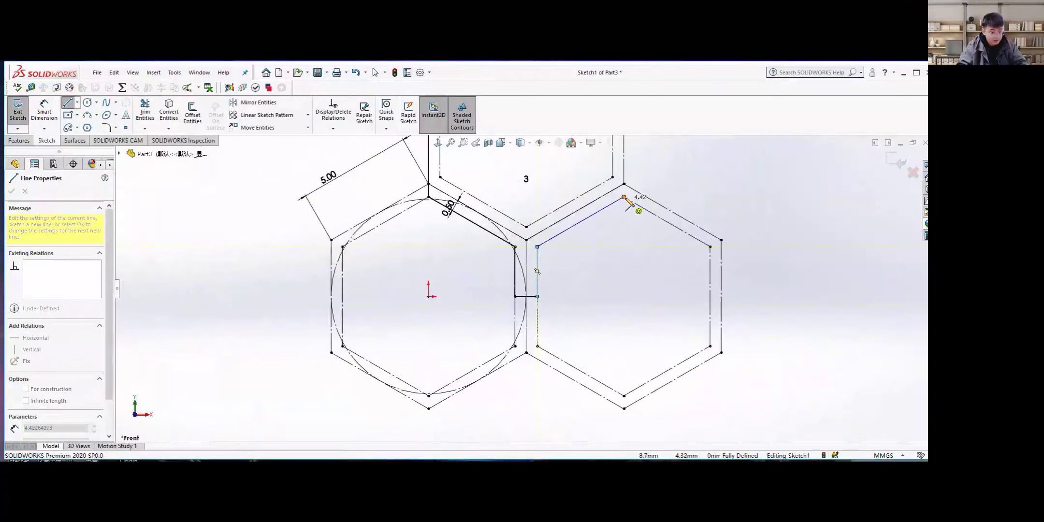
{"action": "left_click", "coordinate": [624, 197]}
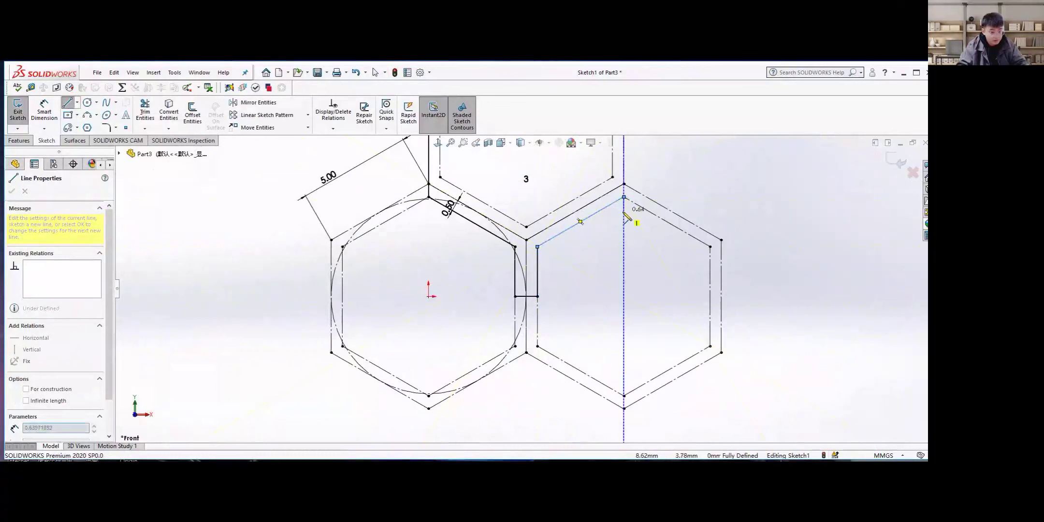
{"action": "key", "text": "z"}
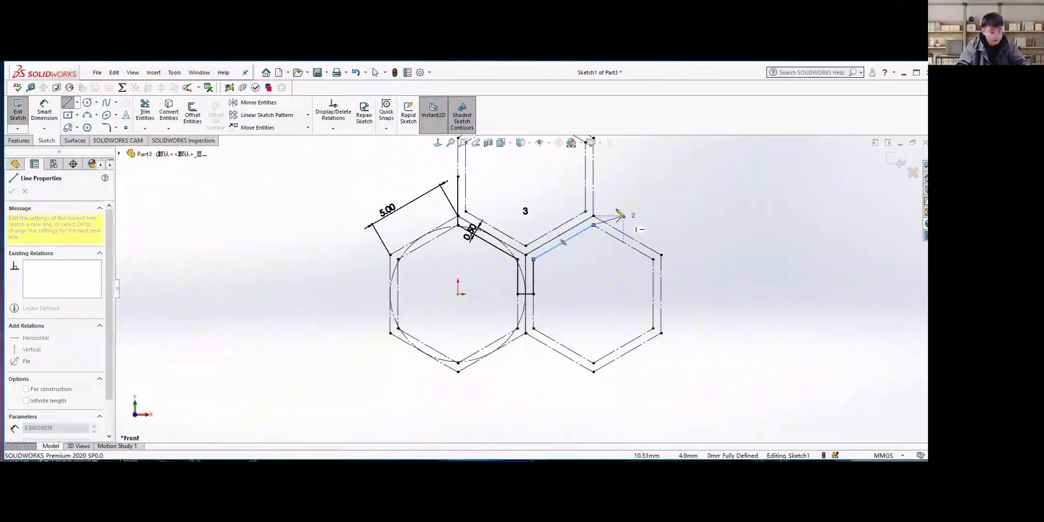
{"action": "left_click", "coordinate": [594, 177]}
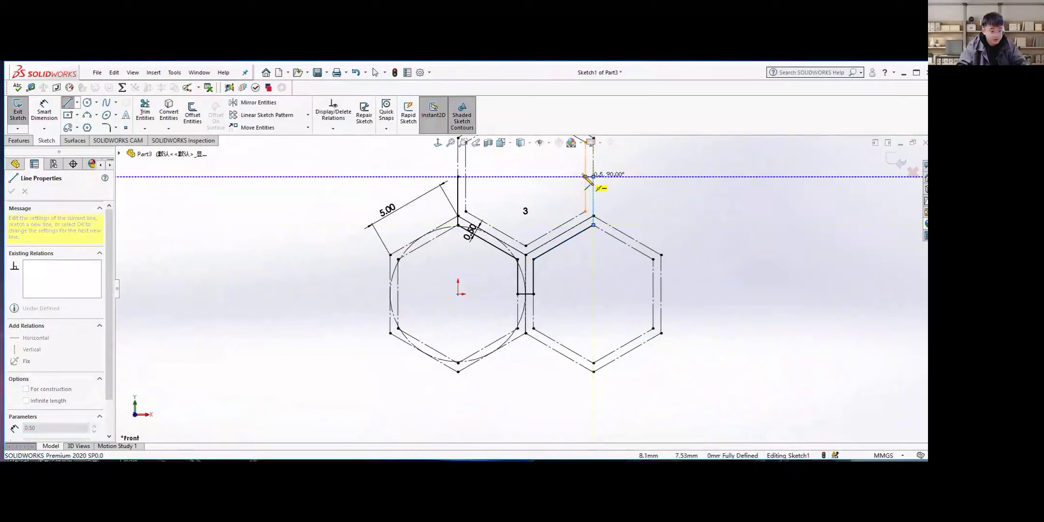
Add a 0.5 cross segment, trace down to the inner corner and along the left arm, closing it off
{"action": "left_click", "coordinate": [586, 177]}
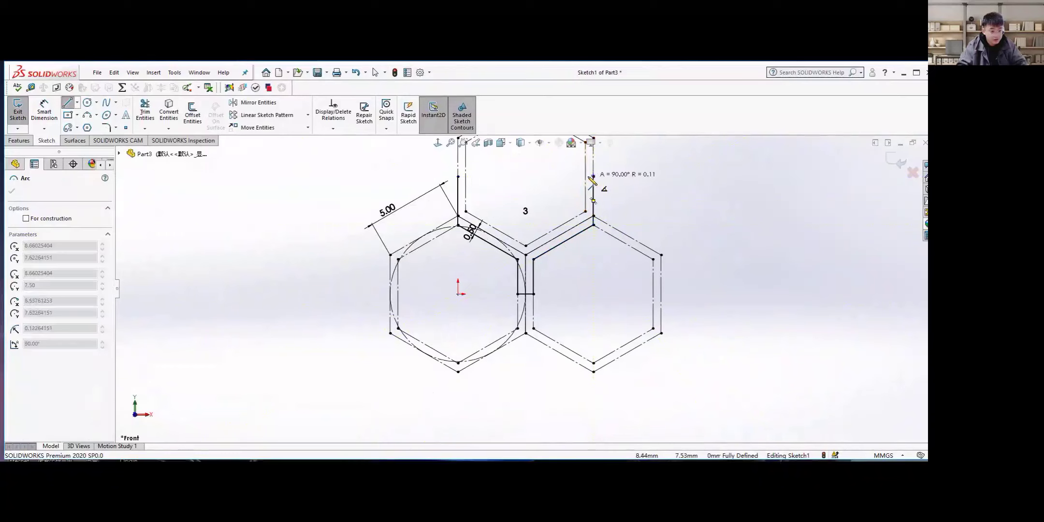
{"action": "double_click", "coordinate": [585, 211]}
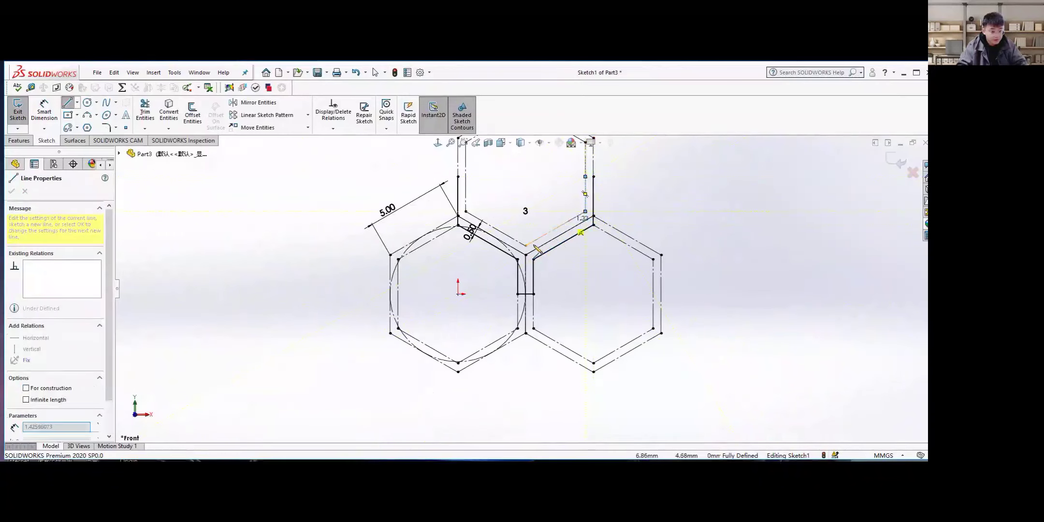
{"action": "left_click", "coordinate": [526, 246]}
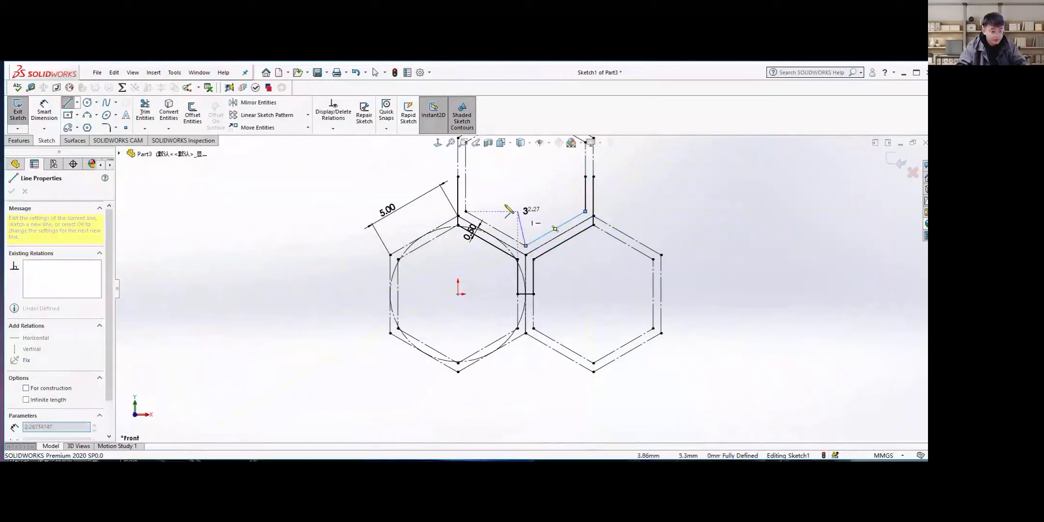
{"action": "left_click", "coordinate": [466, 211]}
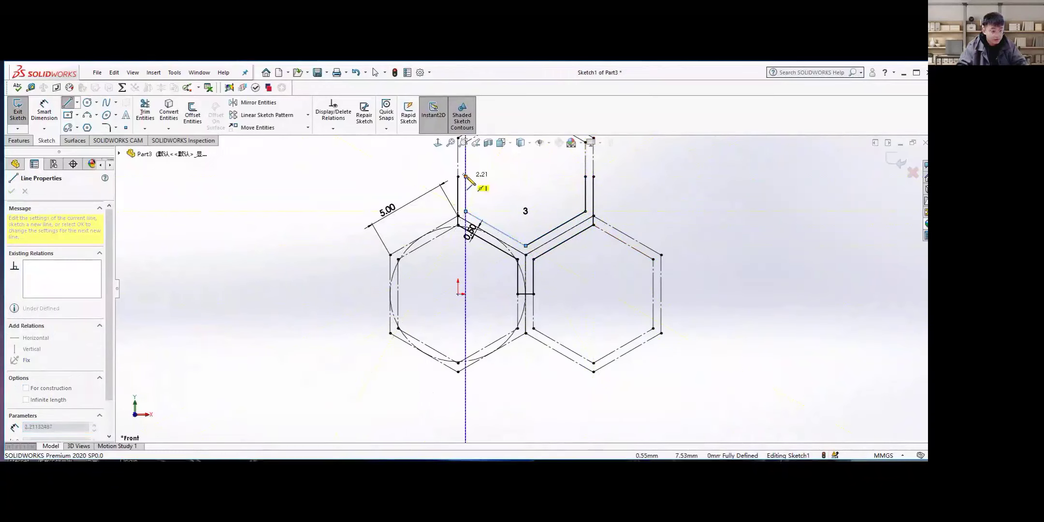
{"action": "scroll", "coordinate": [472, 177], "scroll_direction": "up", "scroll_amount": 3}
{"action": "scroll", "coordinate": [464, 188], "scroll_direction": "up", "scroll_amount": 1}
{"action": "left_click", "coordinate": [491, 207]}
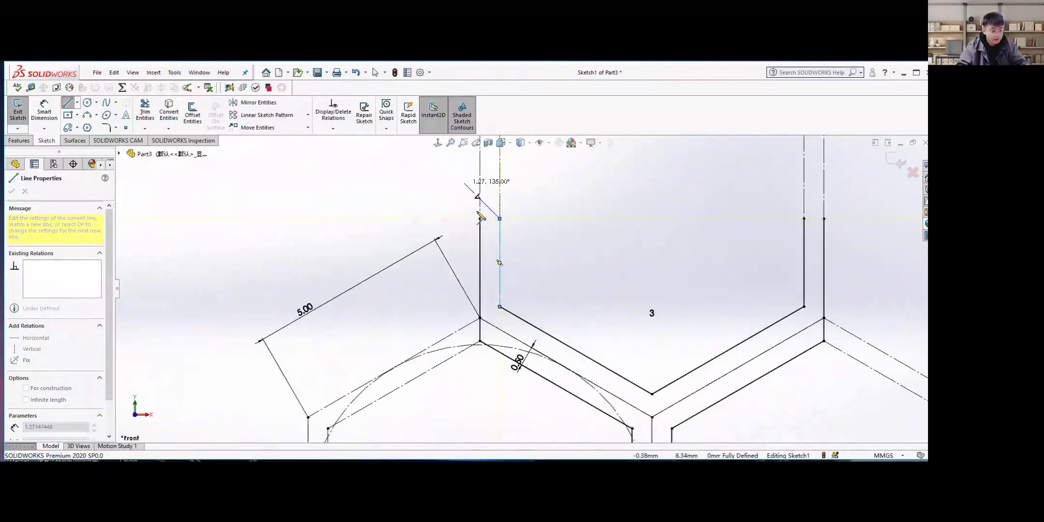
{"action": "left_click", "coordinate": [480, 218]}
{"action": "scroll", "coordinate": [525, 290], "scroll_direction": "down", "scroll_amount": 3}
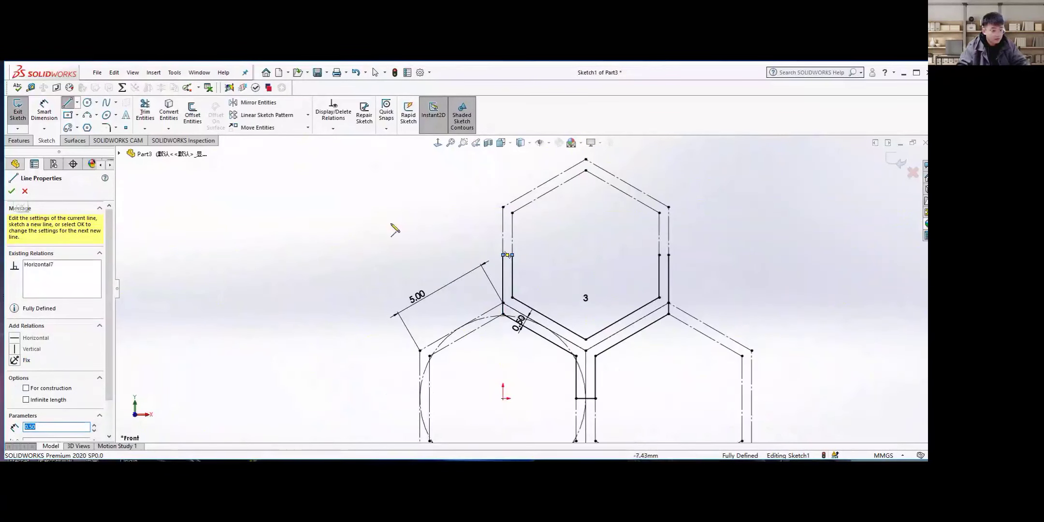
{"action": "key", "text": "Escape"}
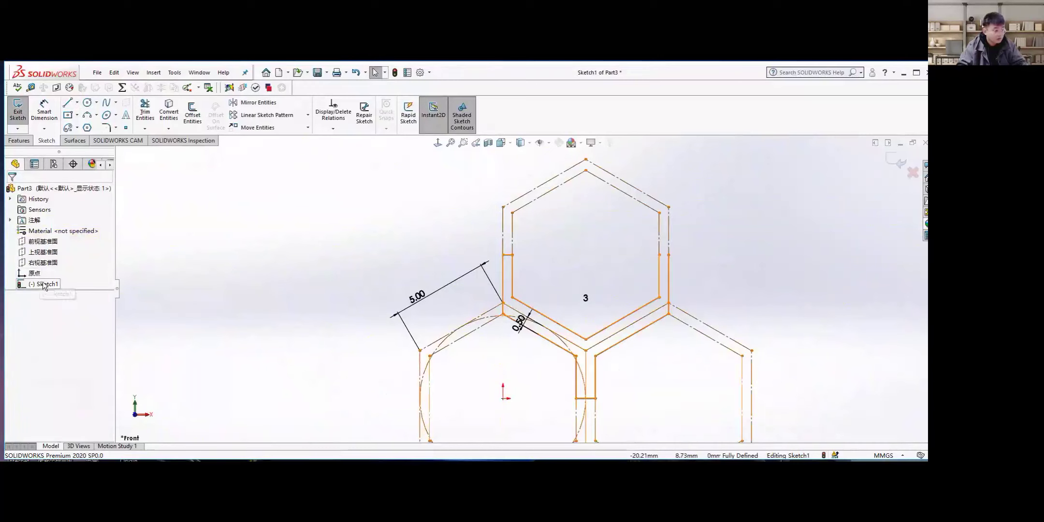
Close the right wall's top with a short horizontal line and accept the closed contour
{"action": "scroll", "coordinate": [599, 314], "scroll_direction": "down", "scroll_amount": 2}
{"action": "scroll", "coordinate": [599, 327], "scroll_direction": "up", "scroll_amount": 3}
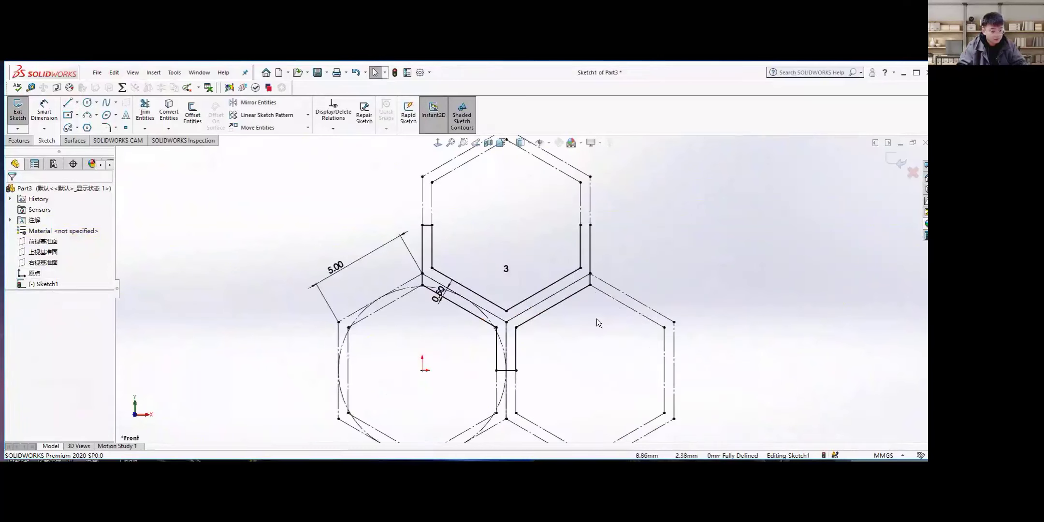
{"action": "scroll", "coordinate": [586, 232], "scroll_direction": "up", "scroll_amount": 2}
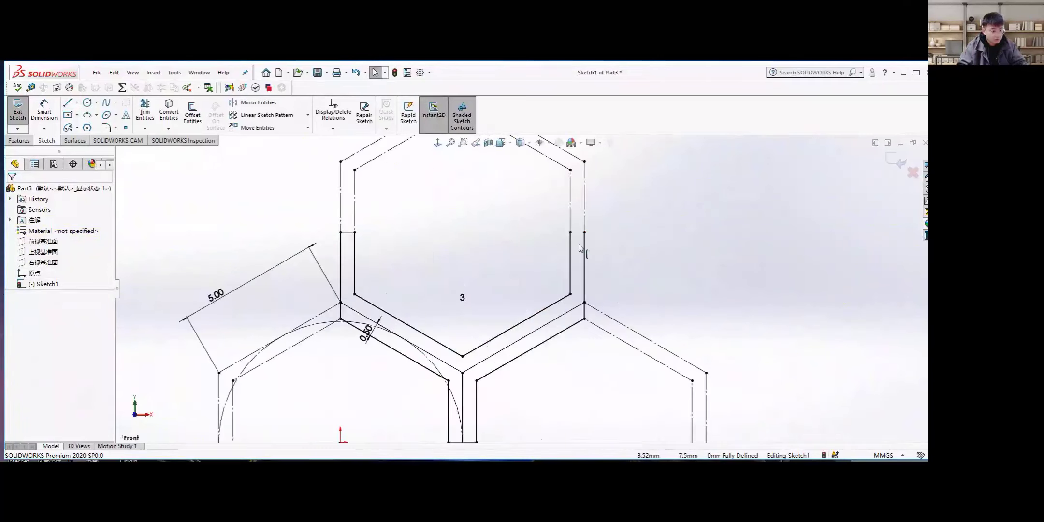
{"action": "scroll", "coordinate": [580, 247], "scroll_direction": "up", "scroll_amount": 2}
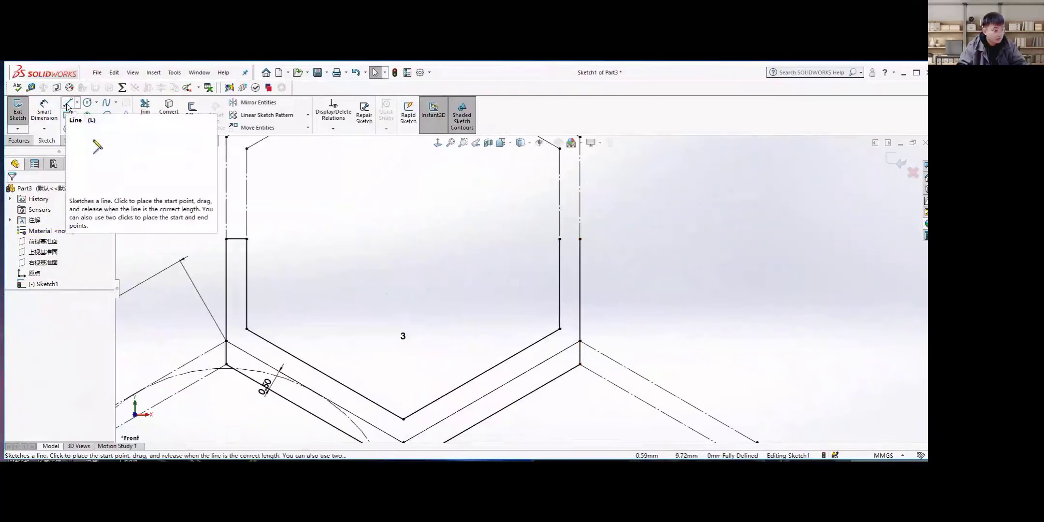
{"action": "left_click", "coordinate": [68, 103]}
{"action": "left_click", "coordinate": [560, 239]}
{"action": "left_click", "coordinate": [580, 239]}
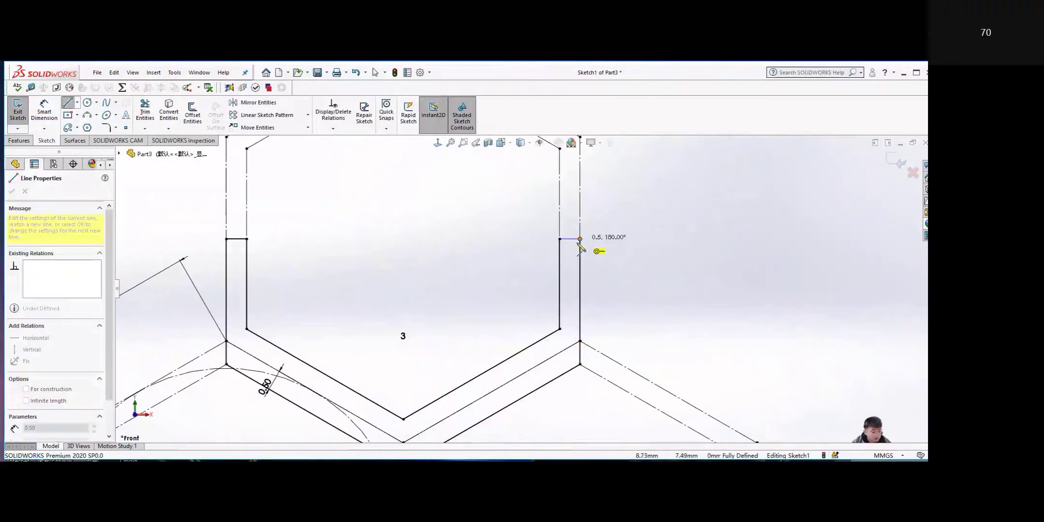
{"action": "scroll", "coordinate": [492, 253], "scroll_direction": "down", "scroll_amount": 2}
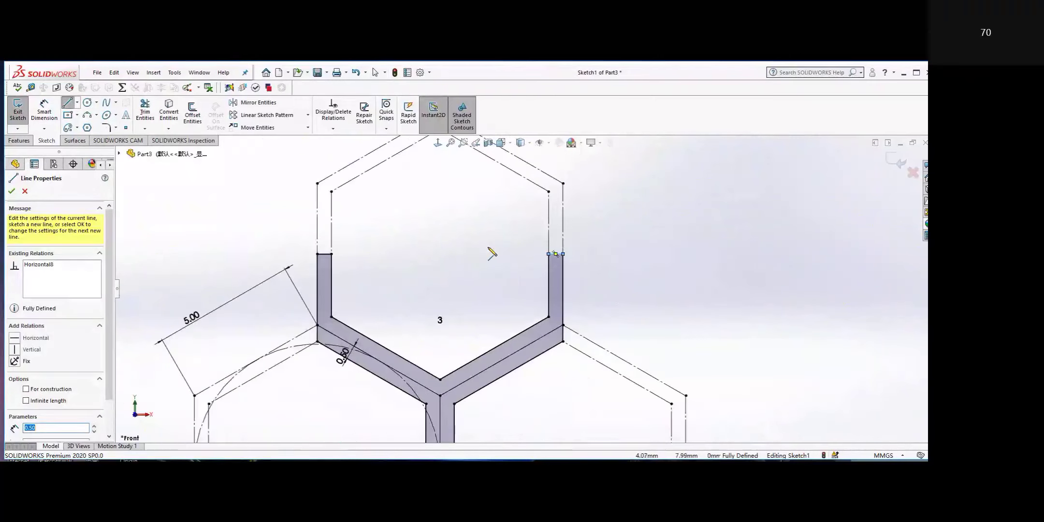
{"action": "left_click", "coordinate": [13, 190]}
{"action": "scroll", "coordinate": [454, 309], "scroll_direction": "down", "scroll_amount": 2}
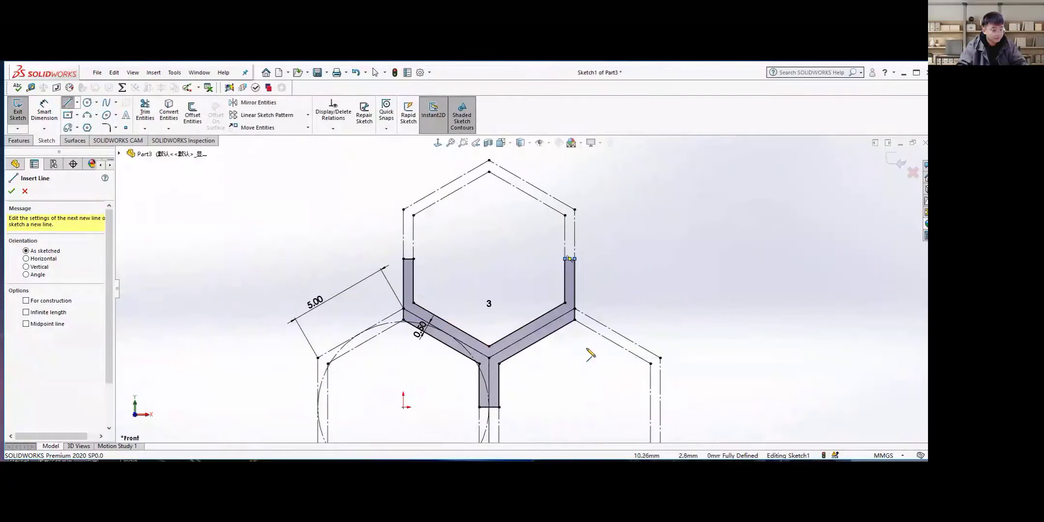
Draw one line from the left hexagon corner along the left arm's lower edge and another along the right arm's
{"action": "scroll", "coordinate": [503, 341], "scroll_direction": "down", "scroll_amount": 2}
{"action": "scroll", "coordinate": [508, 341], "scroll_direction": "up", "scroll_amount": 3}
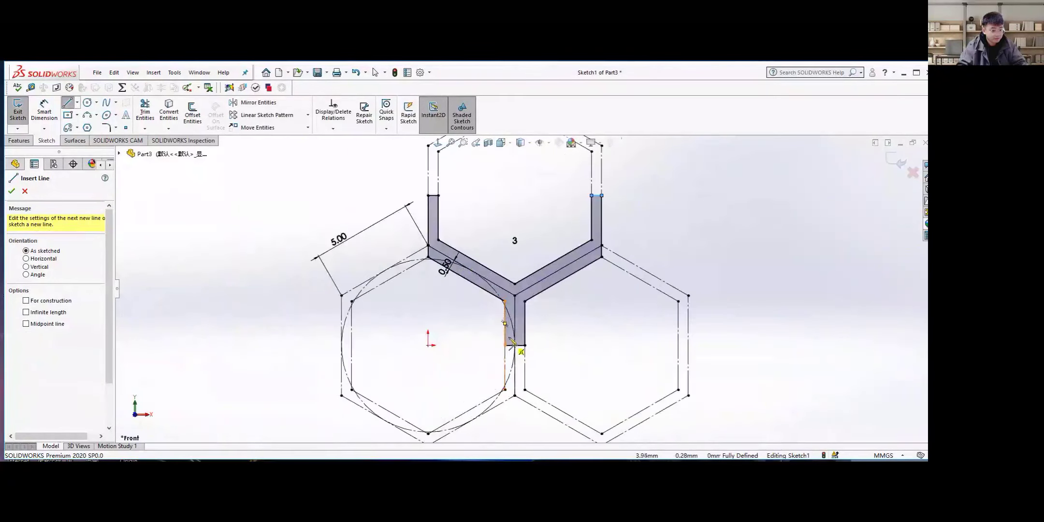
{"action": "scroll", "coordinate": [513, 339], "scroll_direction": "down", "scroll_amount": 1}
{"action": "scroll", "coordinate": [534, 228], "scroll_direction": "up", "scroll_amount": 2}
{"action": "scroll", "coordinate": [556, 221], "scroll_direction": "down", "scroll_amount": 1}
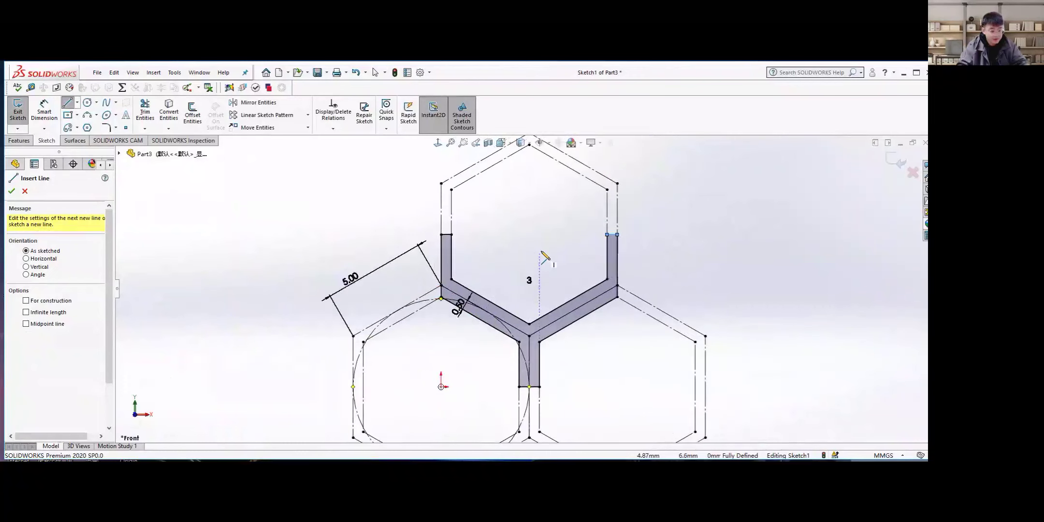
{"action": "scroll", "coordinate": [541, 254], "scroll_direction": "up", "scroll_amount": 1}
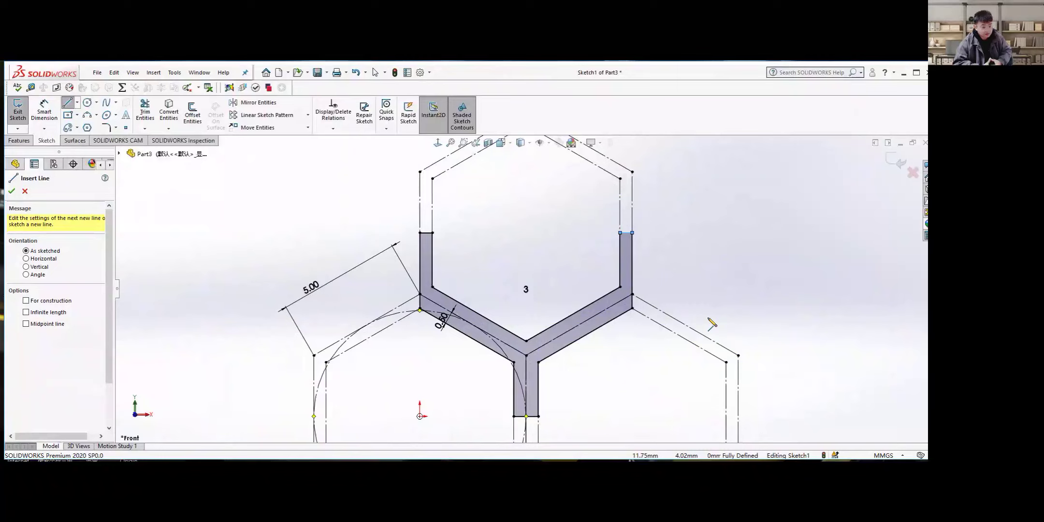
{"action": "left_click", "coordinate": [419, 308]}
{"action": "left_click", "coordinate": [513, 362]}
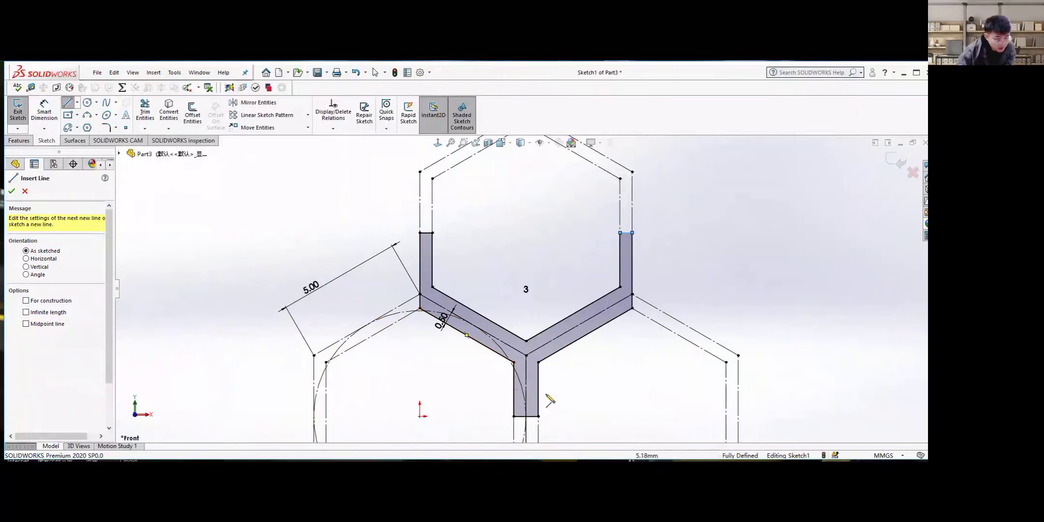
{"action": "left_click", "coordinate": [538, 362]}
{"action": "left_click", "coordinate": [632, 308]}
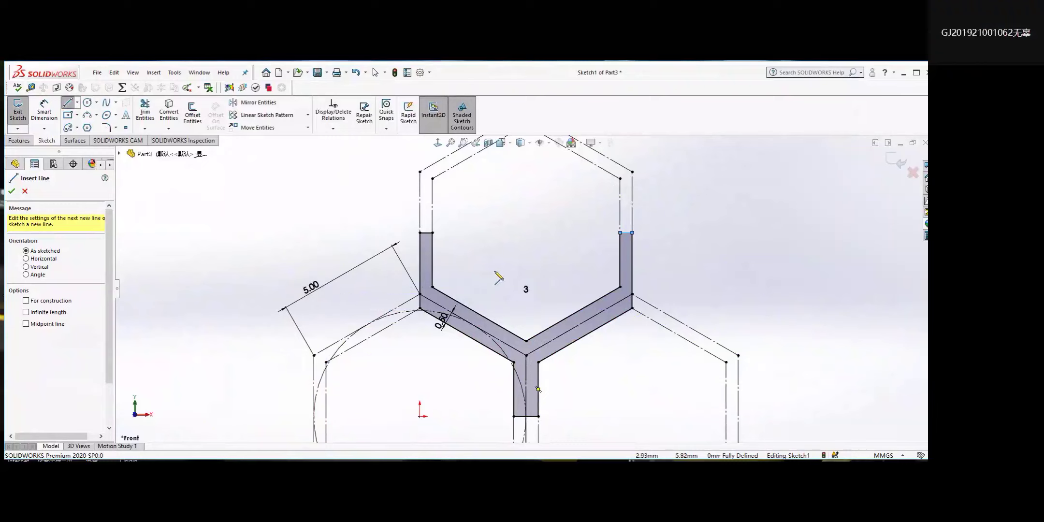
{"action": "scroll", "coordinate": [550, 249], "scroll_direction": "down", "scroll_amount": 1}
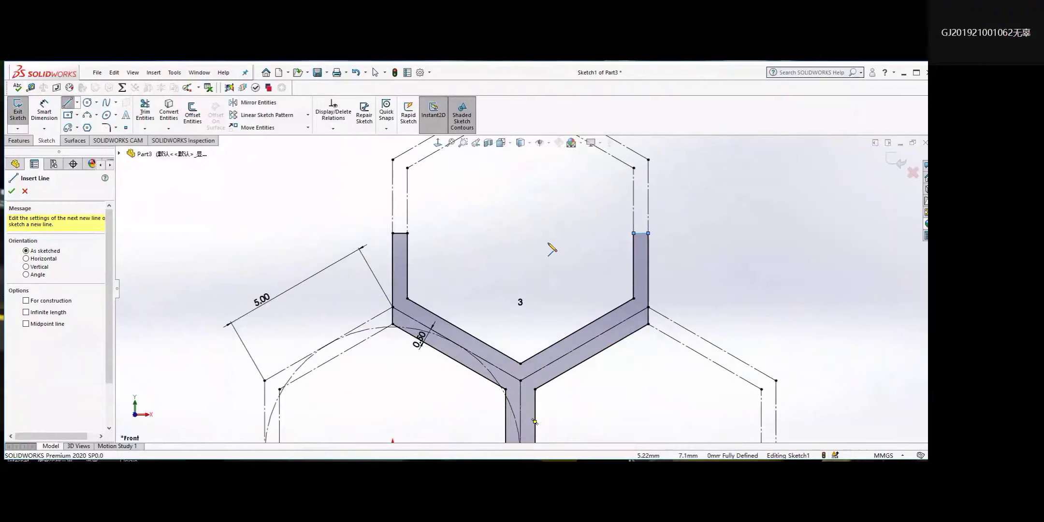
{"action": "scroll", "coordinate": [551, 250], "scroll_direction": "up", "scroll_amount": 1}
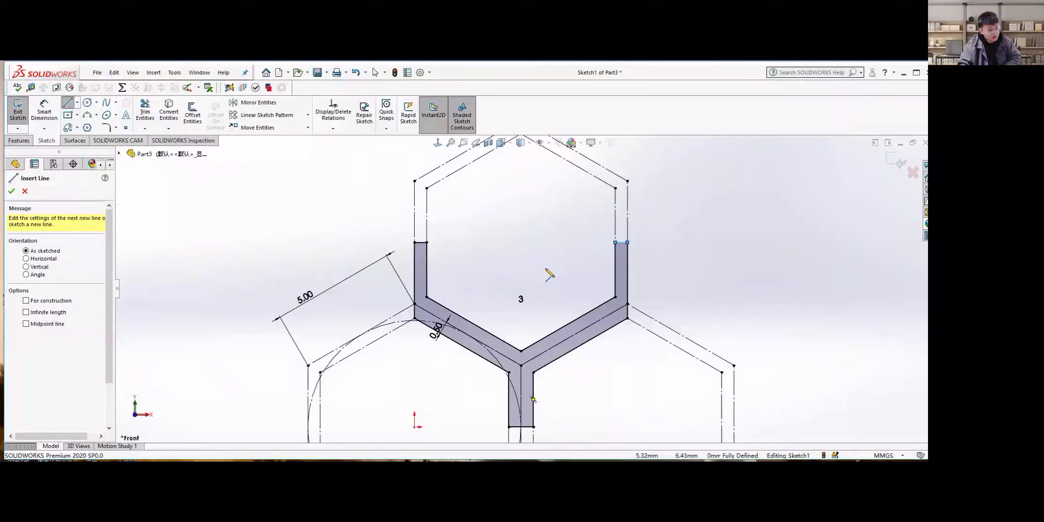
{"action": "scroll", "coordinate": [524, 289], "scroll_direction": "up", "scroll_amount": 2}
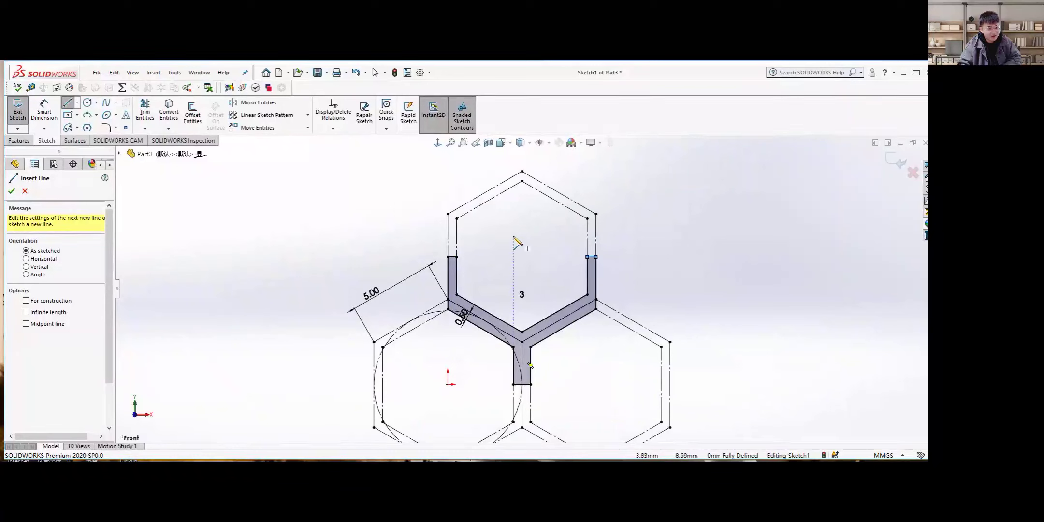
{"action": "scroll", "coordinate": [514, 256], "scroll_direction": "down", "scroll_amount": 1}
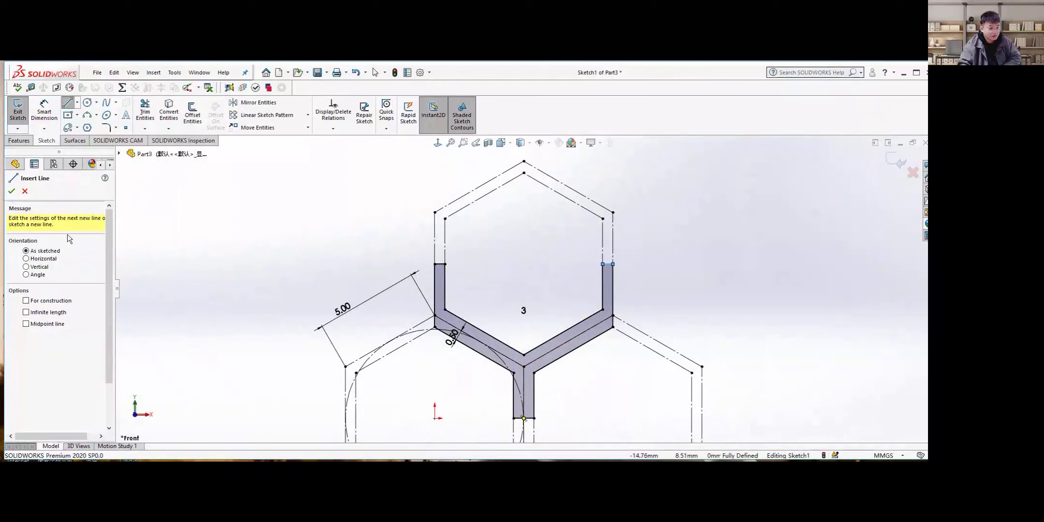
Delete the short closing segments and the traced Y-wall lines, keeping the hexagons and offsets
{"action": "left_click", "coordinate": [12, 192]}
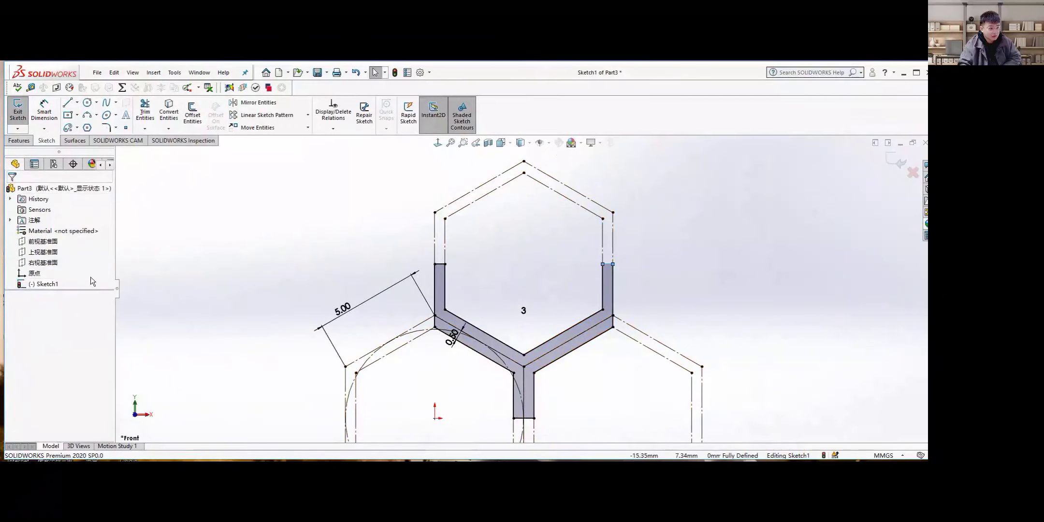
{"action": "key", "text": "Delete"}
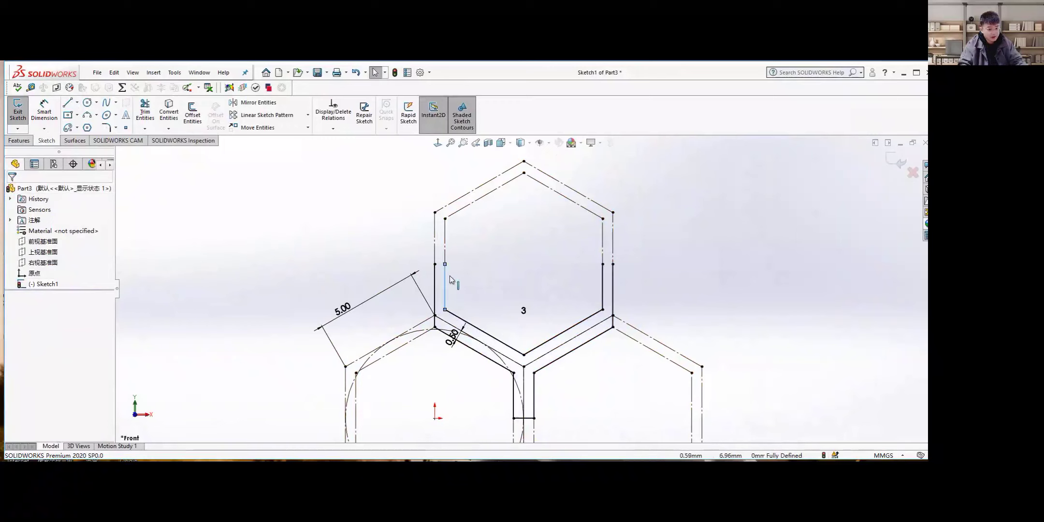
{"action": "left_click", "coordinate": [450, 276]}
{"action": "left_click", "coordinate": [663, 283]}
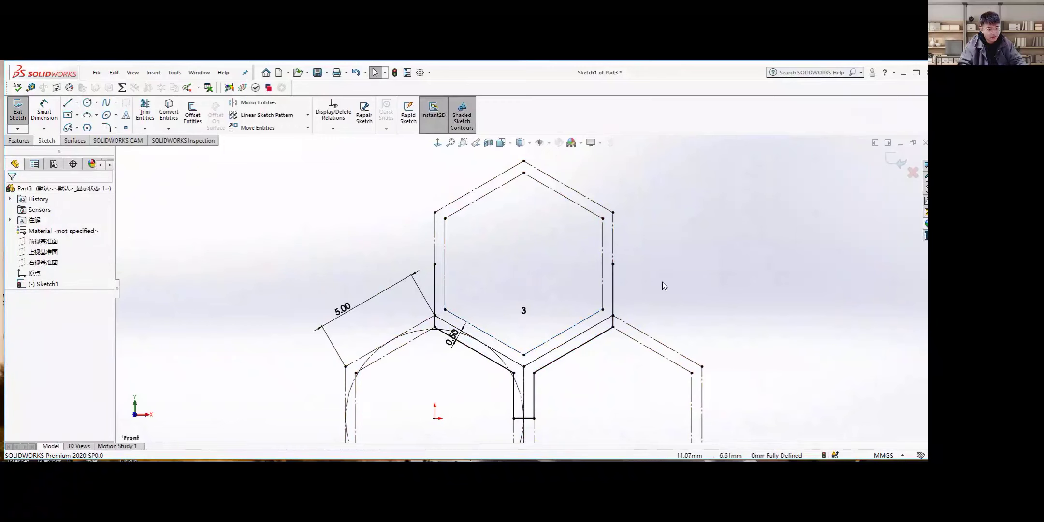
{"action": "key", "text": "Delete"}
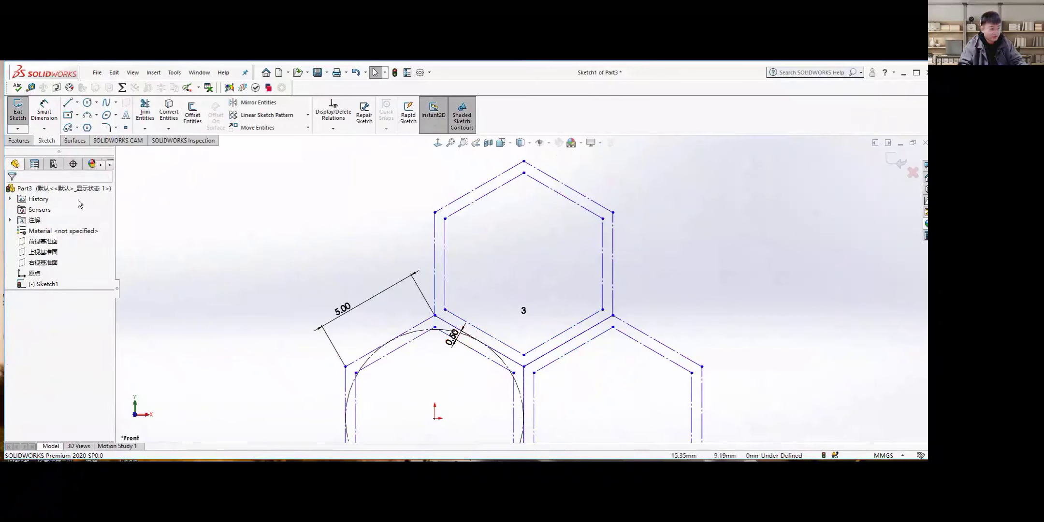
{"action": "left_click", "coordinate": [68, 102]}
{"action": "scroll", "coordinate": [479, 284], "scroll_direction": "up", "scroll_amount": 3}
{"action": "scroll", "coordinate": [512, 290], "scroll_direction": "down", "scroll_amount": 3}
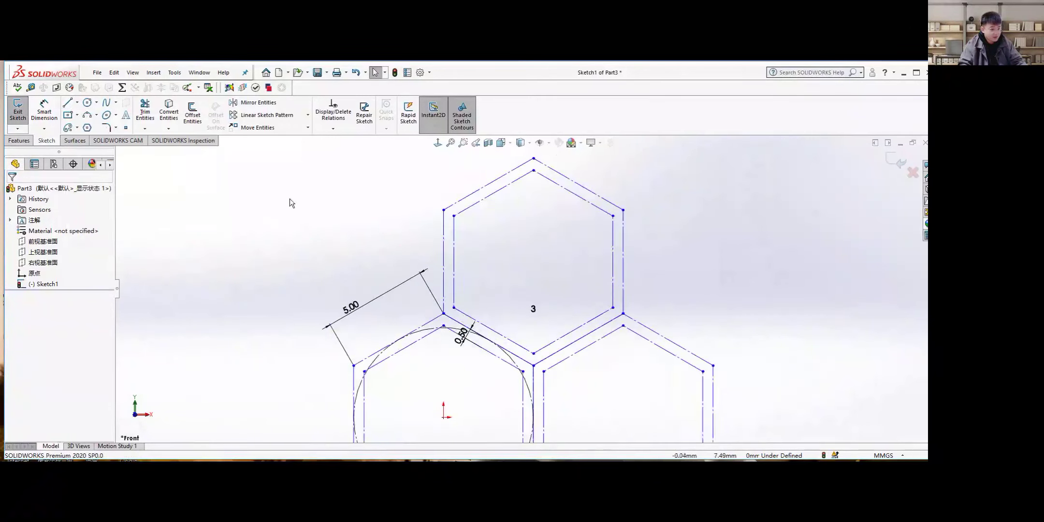
Trace the wall outline from the left cell's vertical edge down around the stem's short bottom edge and back up
{"action": "left_click", "coordinate": [68, 104]}
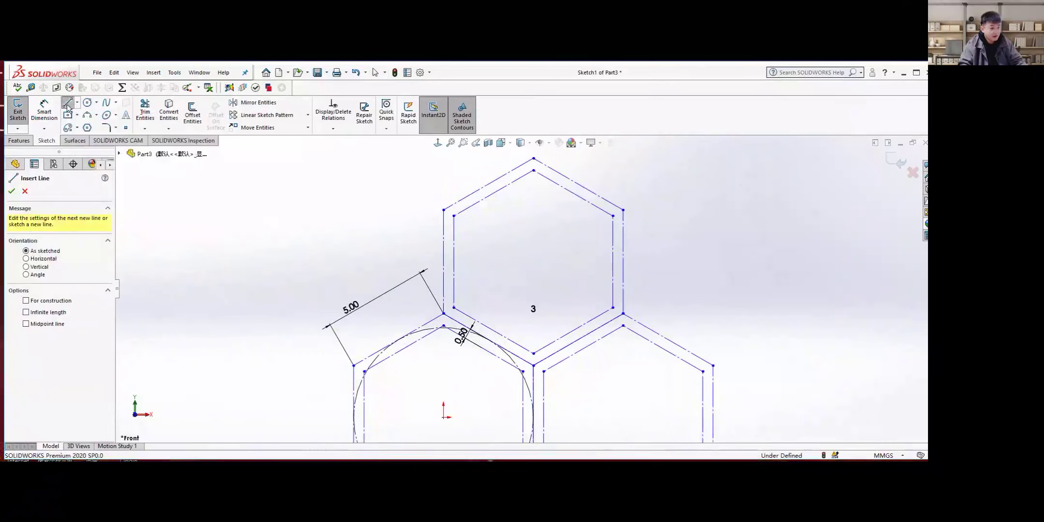
{"action": "left_click", "coordinate": [444, 261]}
{"action": "scroll", "coordinate": [428, 332], "scroll_direction": "down", "scroll_amount": 2}
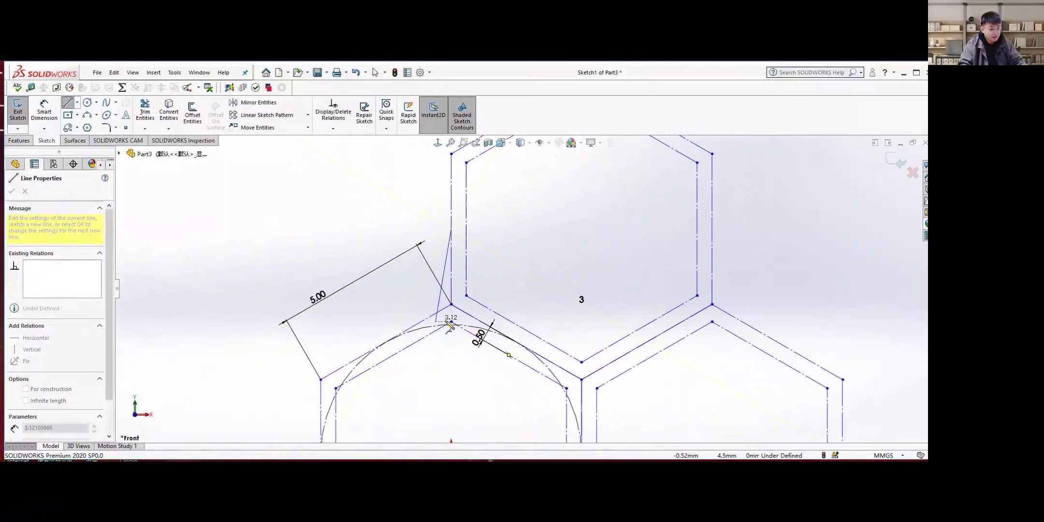
{"action": "left_click", "coordinate": [451, 322]}
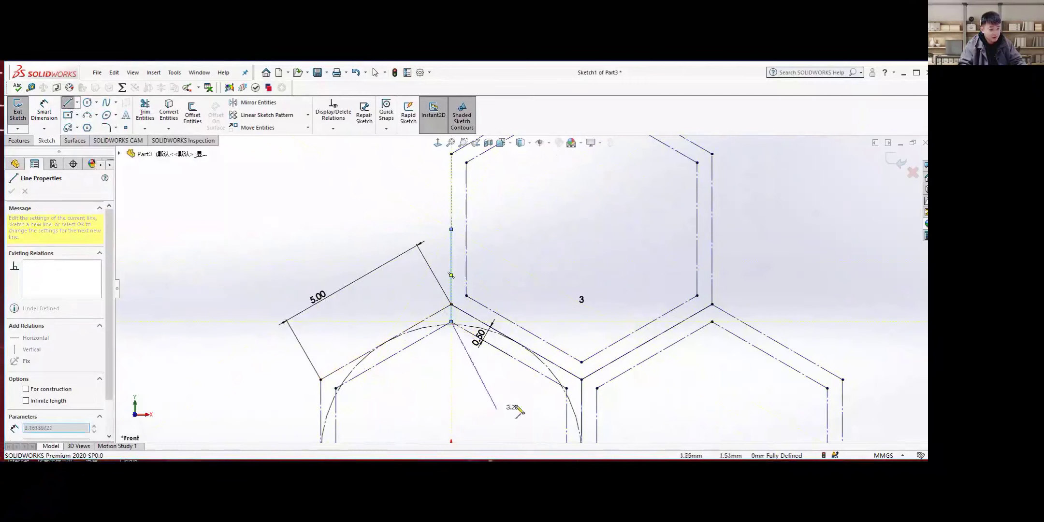
{"action": "left_click", "coordinate": [566, 389]}
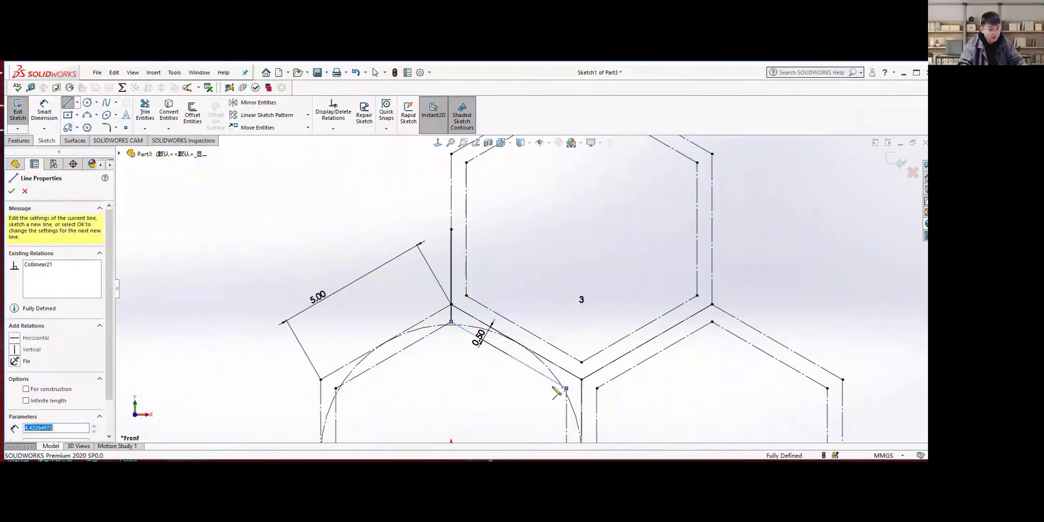
{"action": "scroll", "coordinate": [560, 381], "scroll_direction": "up", "scroll_amount": 3}
{"action": "scroll", "coordinate": [536, 358], "scroll_direction": "down", "scroll_amount": 2}
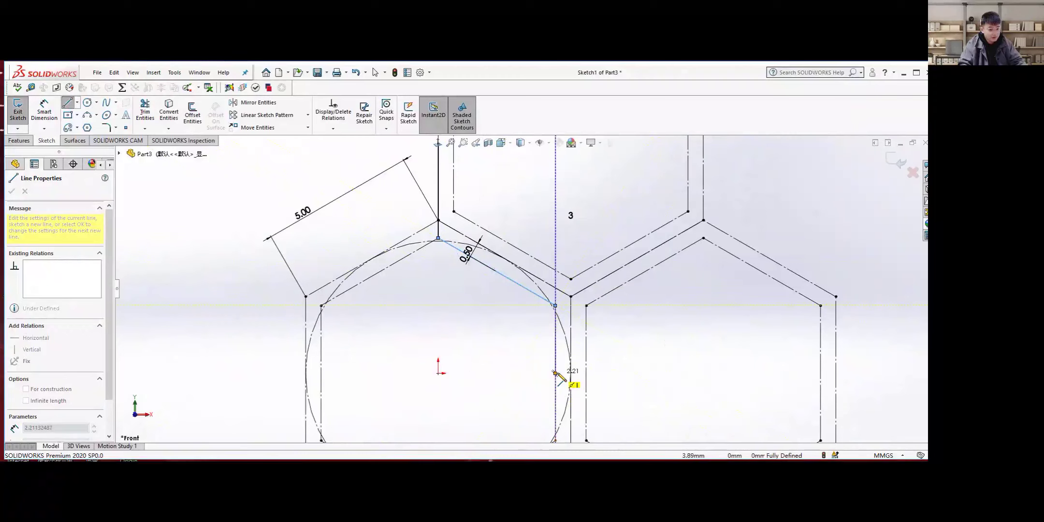
{"action": "left_click", "coordinate": [555, 373]}
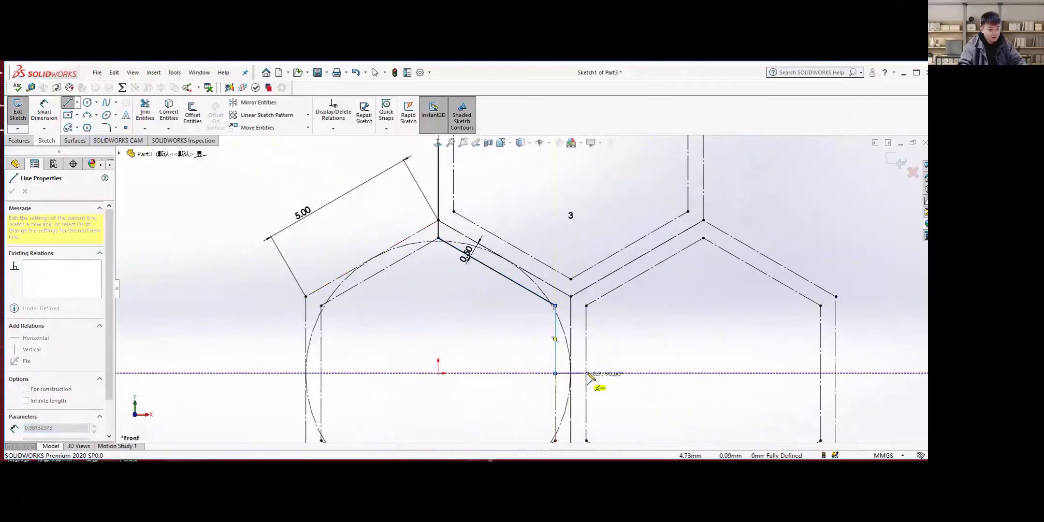
{"action": "left_click", "coordinate": [586, 373]}
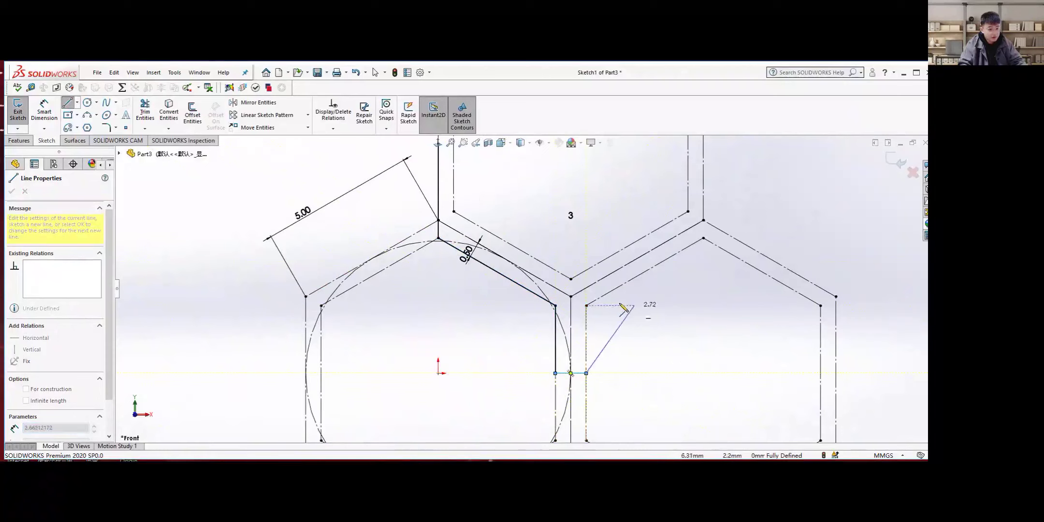
{"action": "left_click", "coordinate": [586, 306]}
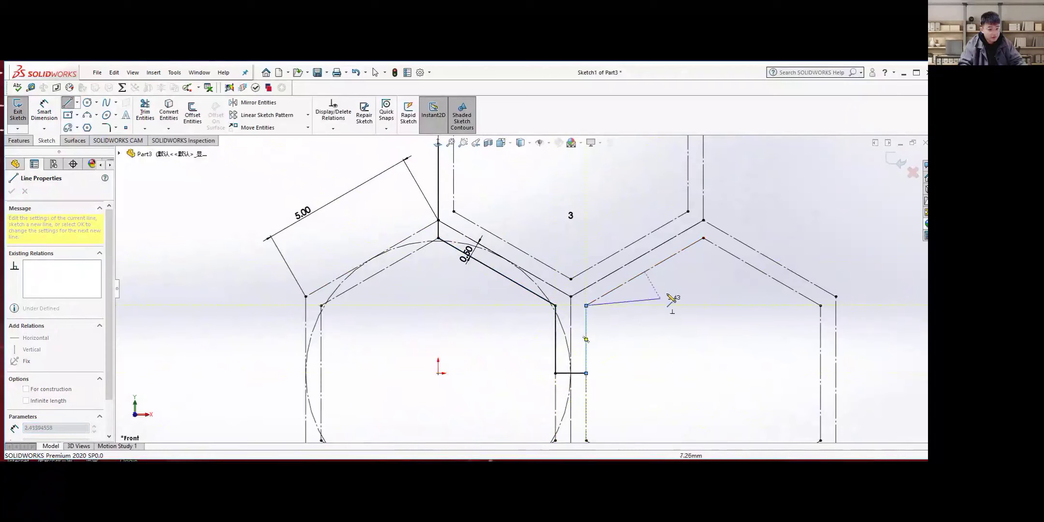
Continue along the right arm, back along the inner edges, and close at the left wall end, accepting the over-define warning
{"action": "left_click", "coordinate": [704, 238]}
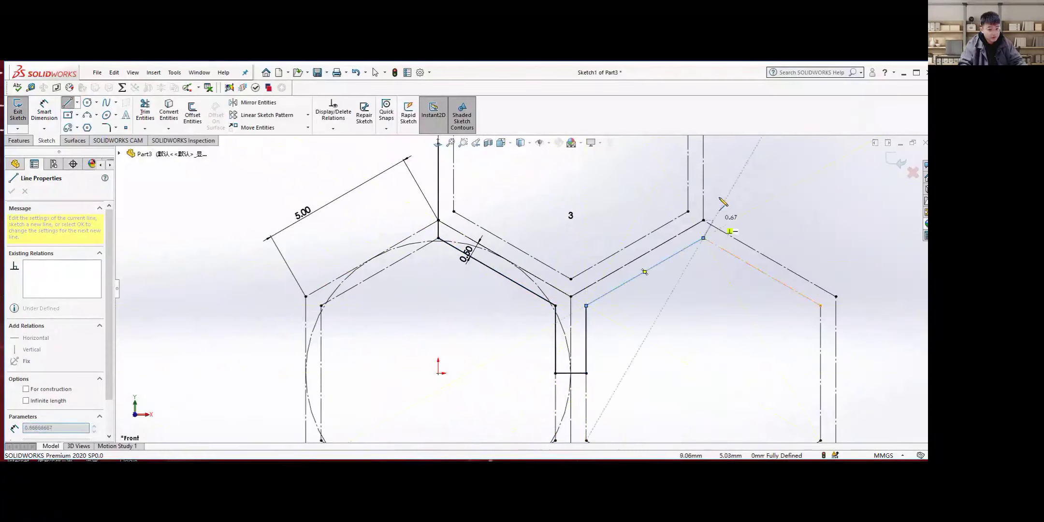
{"action": "scroll", "coordinate": [524, 289], "scroll_direction": "down", "scroll_amount": 3}
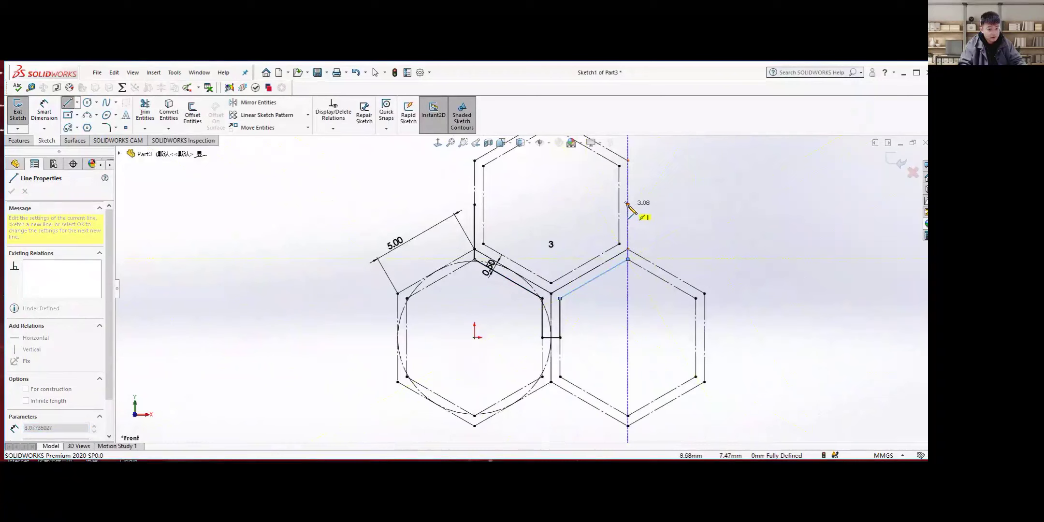
{"action": "left_click", "coordinate": [628, 214]}
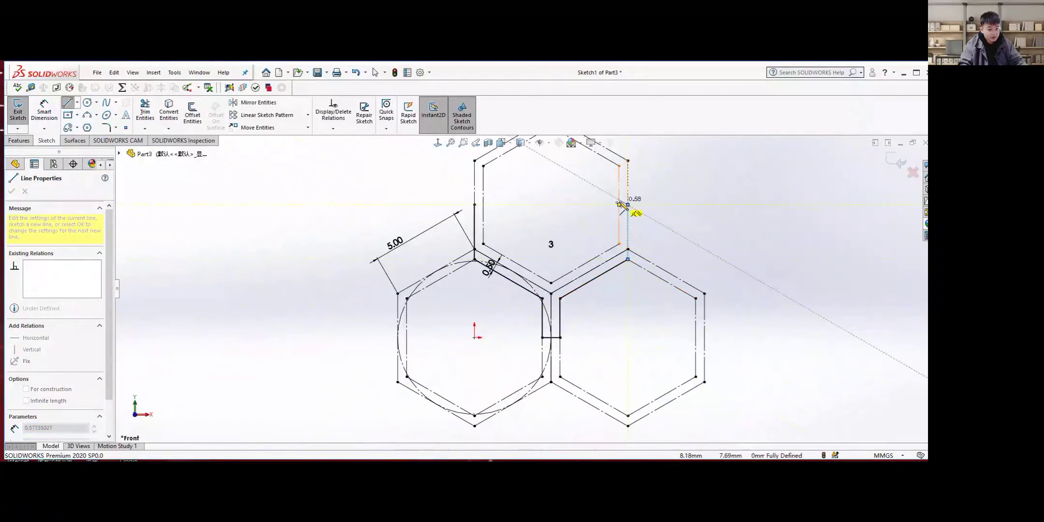
{"action": "scroll", "coordinate": [627, 206], "scroll_direction": "up", "scroll_amount": 2}
{"action": "left_click", "coordinate": [608, 216]}
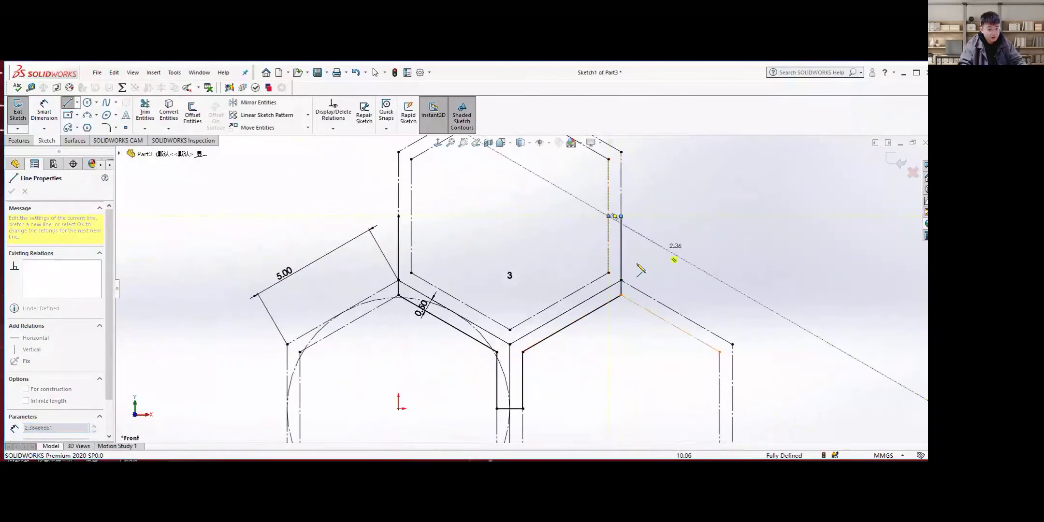
{"action": "left_click", "coordinate": [608, 273]}
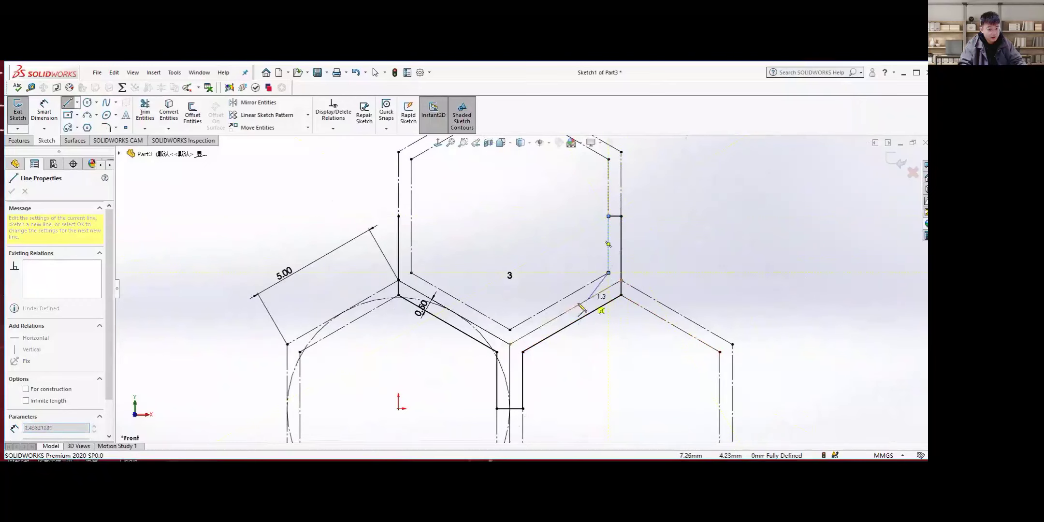
{"action": "left_click", "coordinate": [510, 329]}
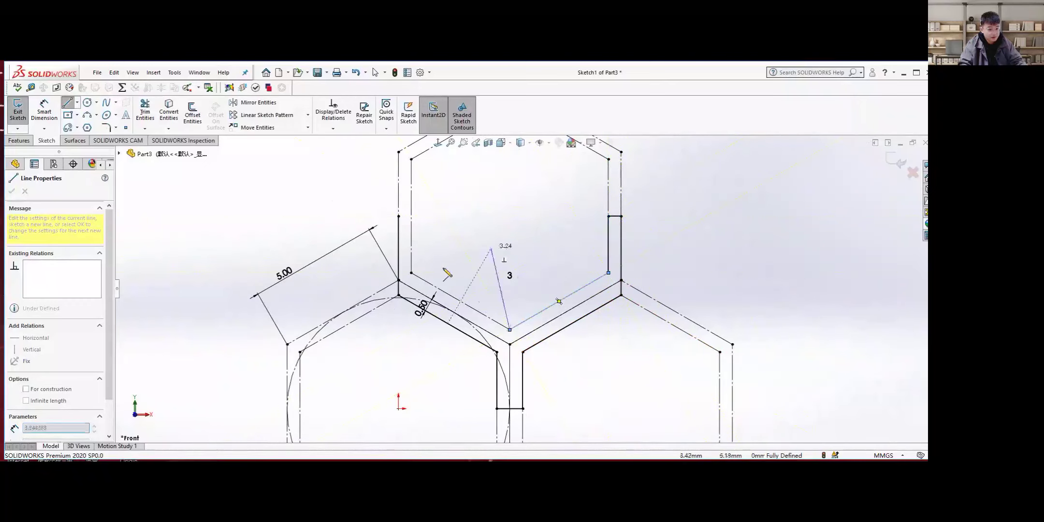
{"action": "left_click", "coordinate": [411, 273]}
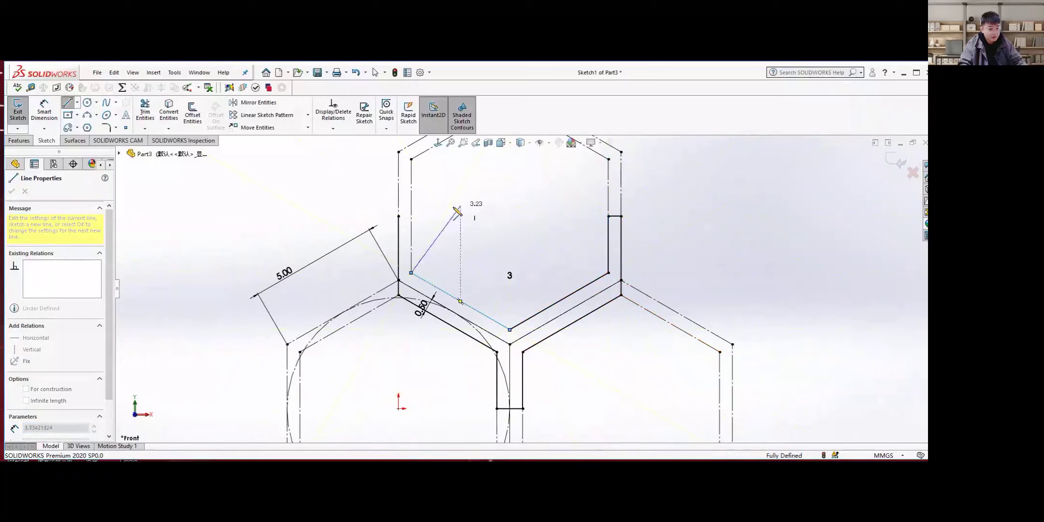
{"action": "left_click", "coordinate": [411, 216]}
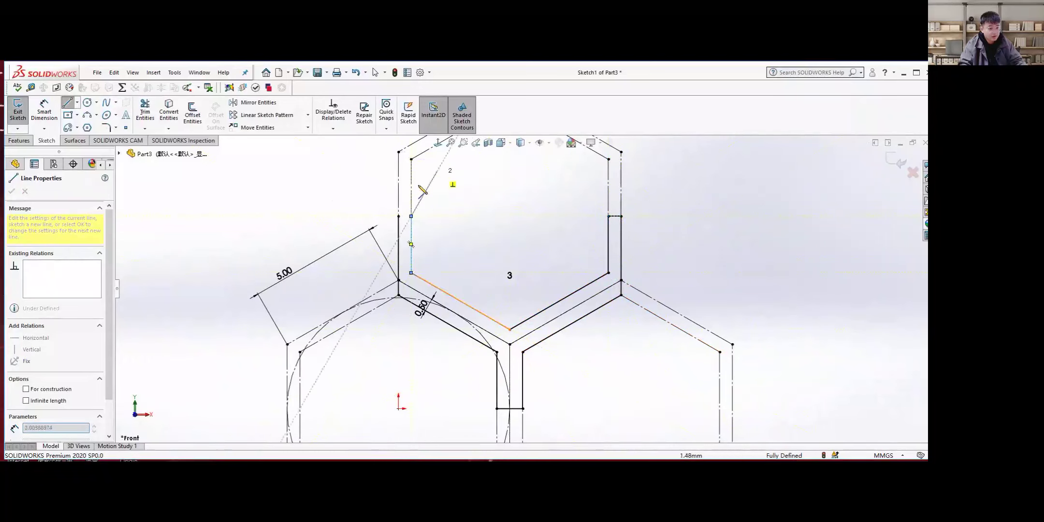
{"action": "left_click", "coordinate": [399, 216]}
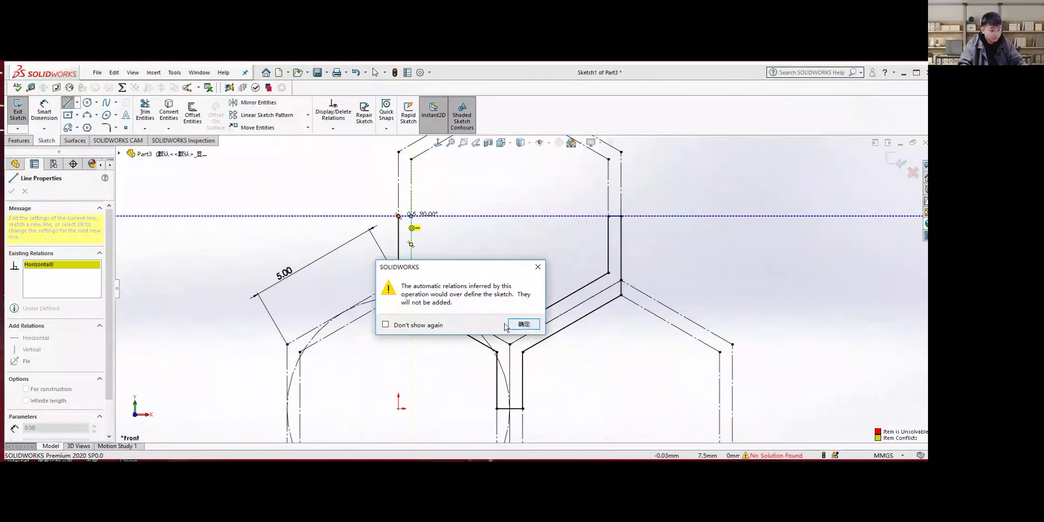
{"action": "left_click", "coordinate": [524, 324]}
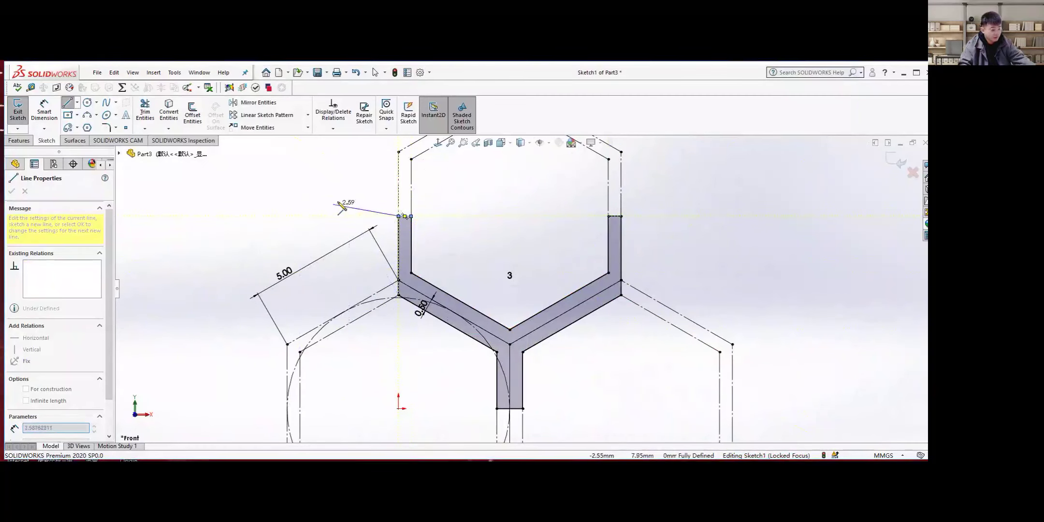
{"action": "key", "text": "Escape"}
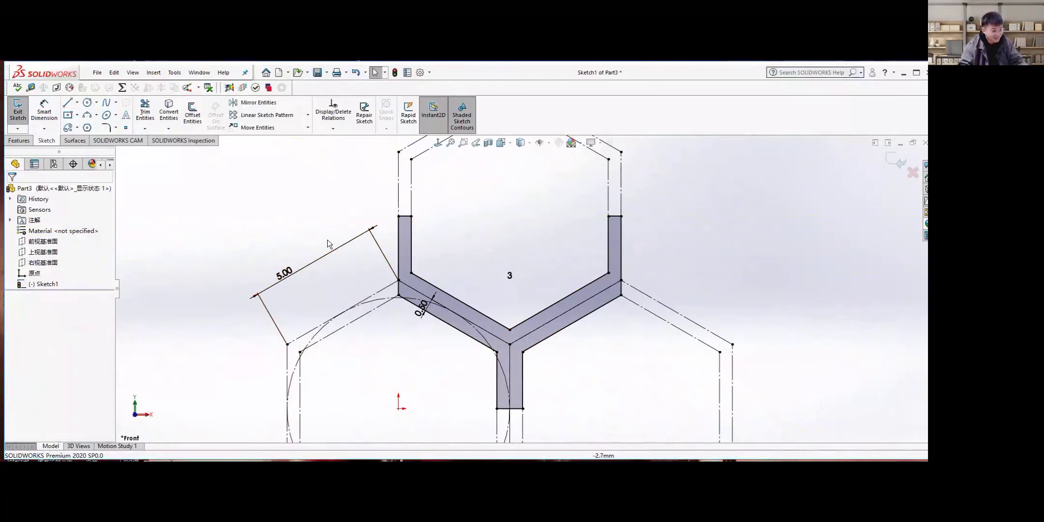
Exit the sketch and set up an Extruded Boss/Base of Sketch1 with a 1 mm Blind depth
{"action": "scroll", "coordinate": [527, 289], "scroll_direction": "up", "scroll_amount": 2}
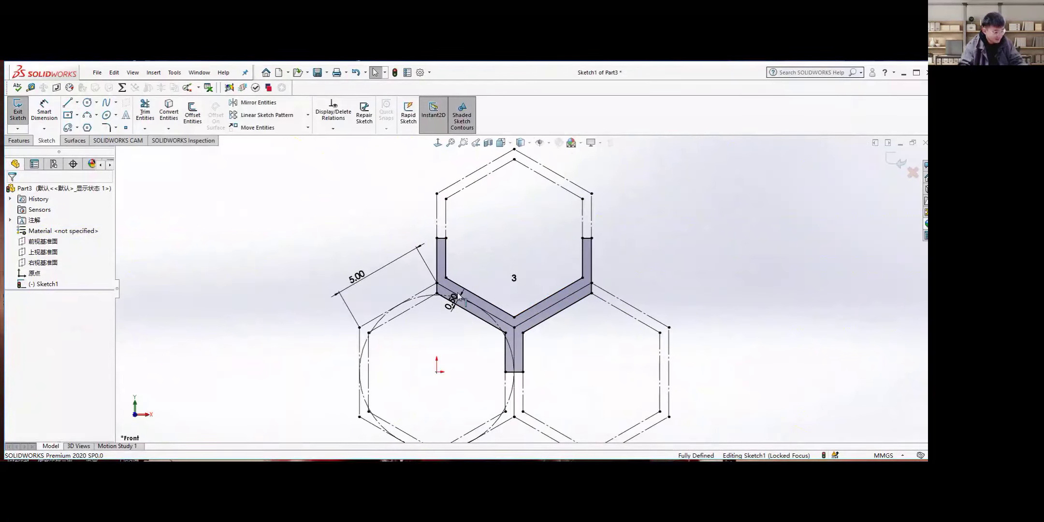
{"action": "left_click", "coordinate": [14, 111]}
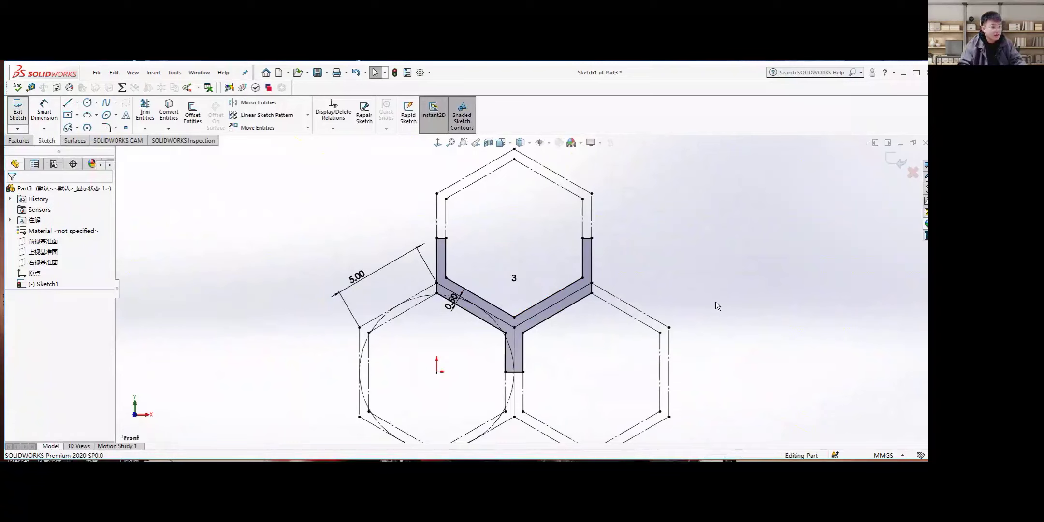
{"action": "left_click", "coordinate": [39, 283]}
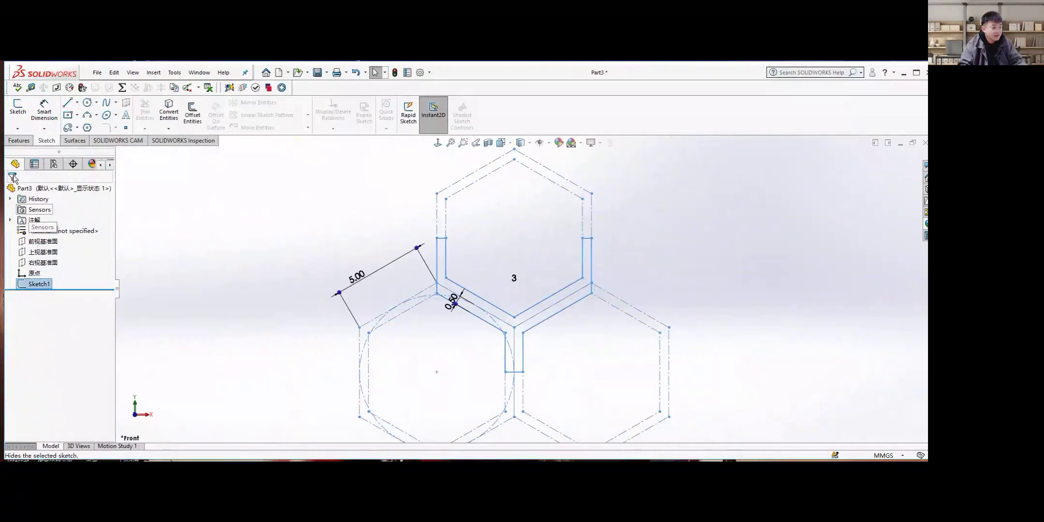
{"action": "left_click", "coordinate": [19, 140]}
{"action": "left_click", "coordinate": [22, 112]}
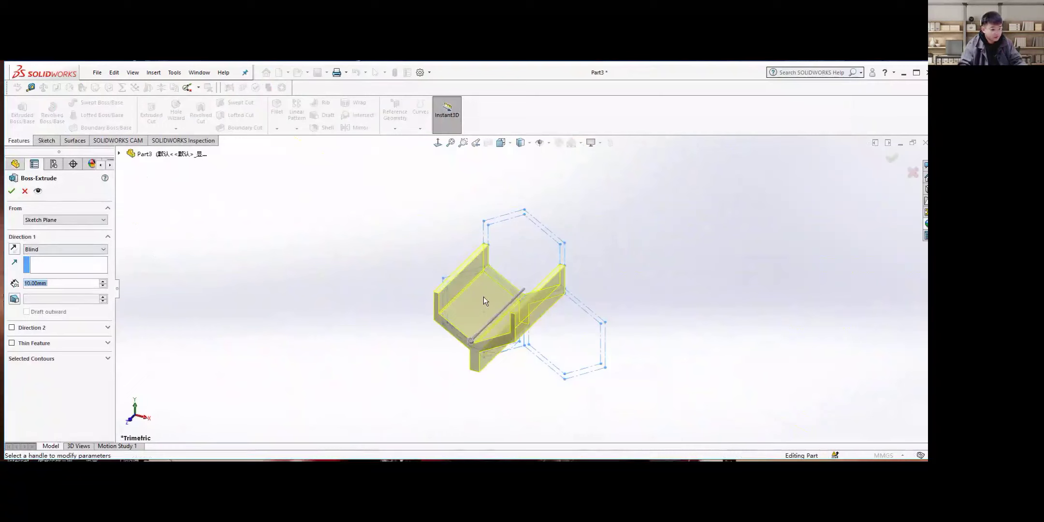
{"action": "scroll", "coordinate": [419, 297], "scroll_direction": "down", "scroll_amount": 2}
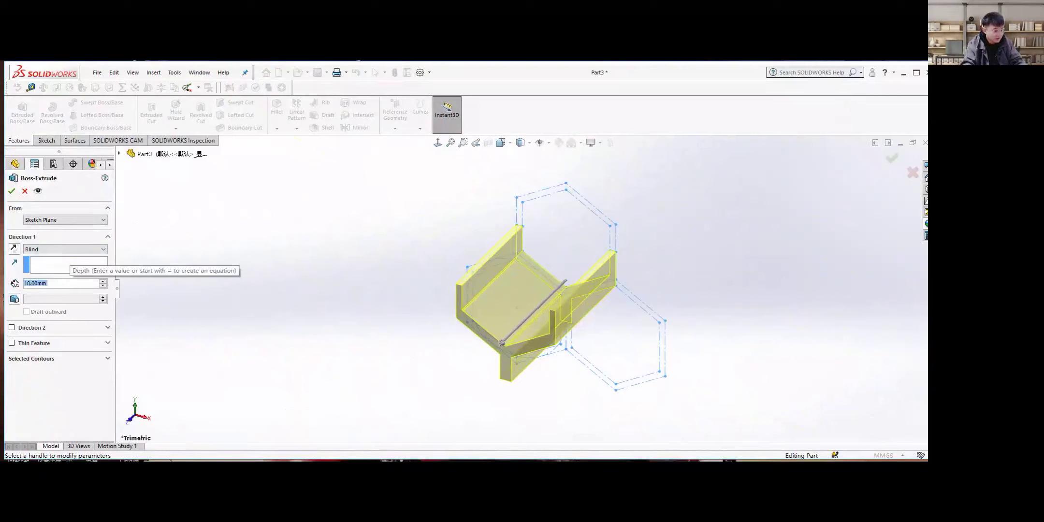
{"action": "type", "text": "1"}
{"action": "key", "text": "Return"}
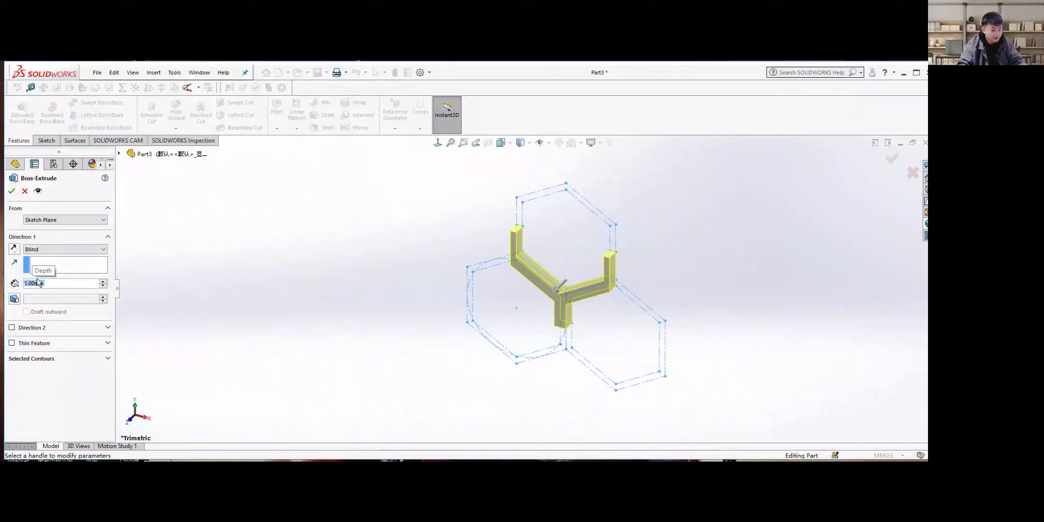
Accept the 1 mm extrusion as Boss-Extrude1 and inspect it from the front view
{"action": "left_click", "coordinate": [12, 193]}
{"action": "scroll", "coordinate": [612, 279], "scroll_direction": "down", "scroll_amount": 3}
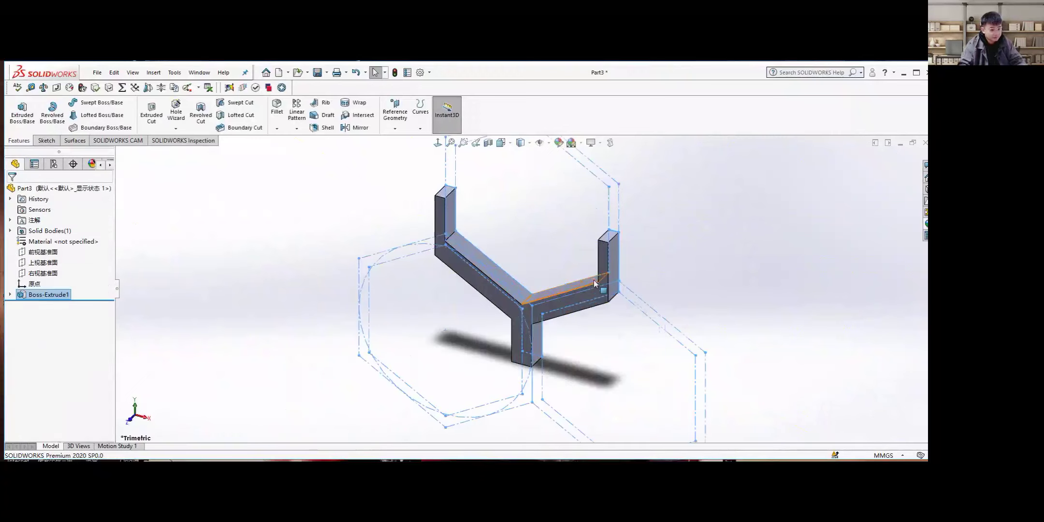
{"action": "middle_click_drag", "start_coordinate": [521, 321], "coordinate": [578, 342]}
{"action": "key", "text": "ctrl+1"}
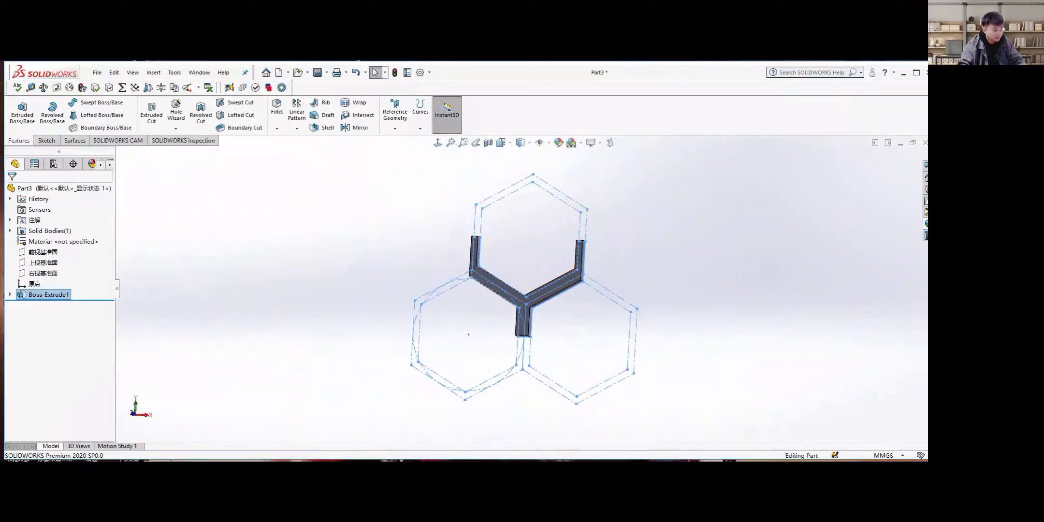
{"action": "middle_click_drag", "start_coordinate": [546, 274], "coordinate": [552, 257]}
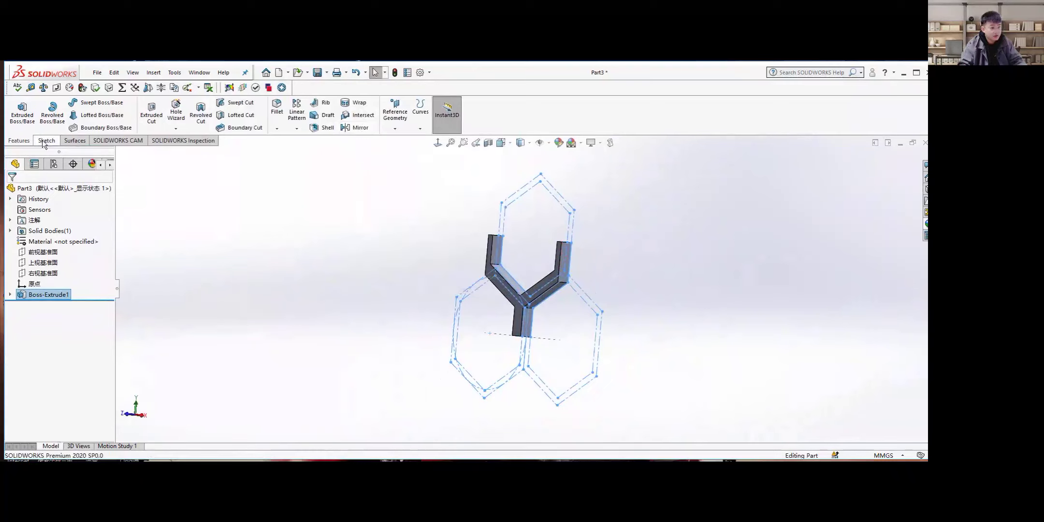
Mirror Boss-Extrude1 across the Y wall's right end face to create Mirror1
{"action": "left_click", "coordinate": [357, 127]}
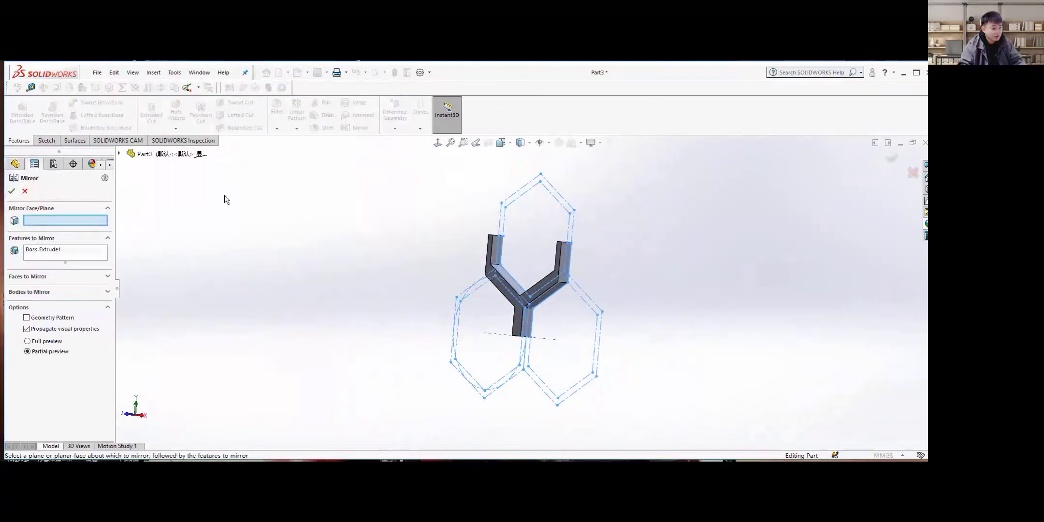
{"action": "scroll", "coordinate": [566, 258], "scroll_direction": "down", "scroll_amount": 5}
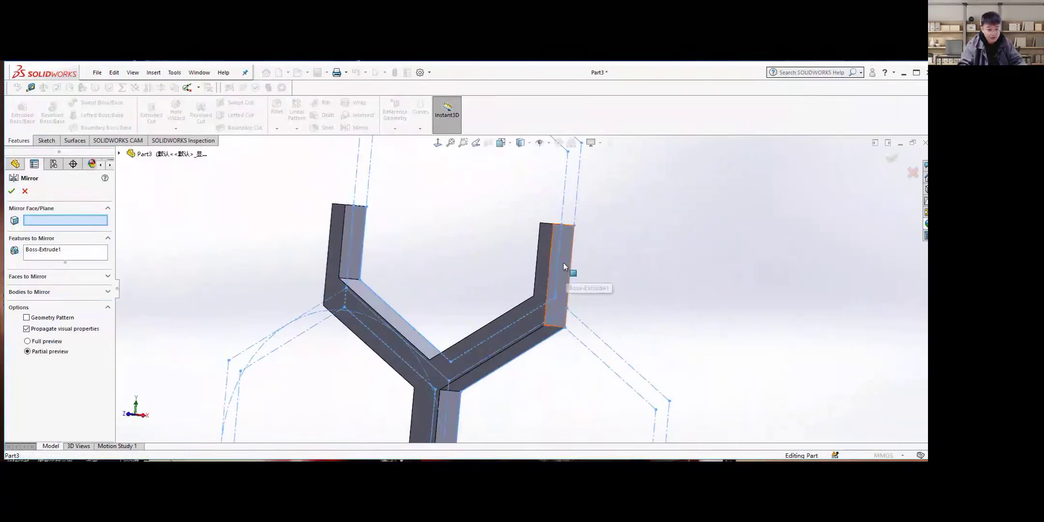
{"action": "left_click", "coordinate": [563, 262]}
{"action": "scroll", "coordinate": [508, 346], "scroll_direction": "up", "scroll_amount": 4}
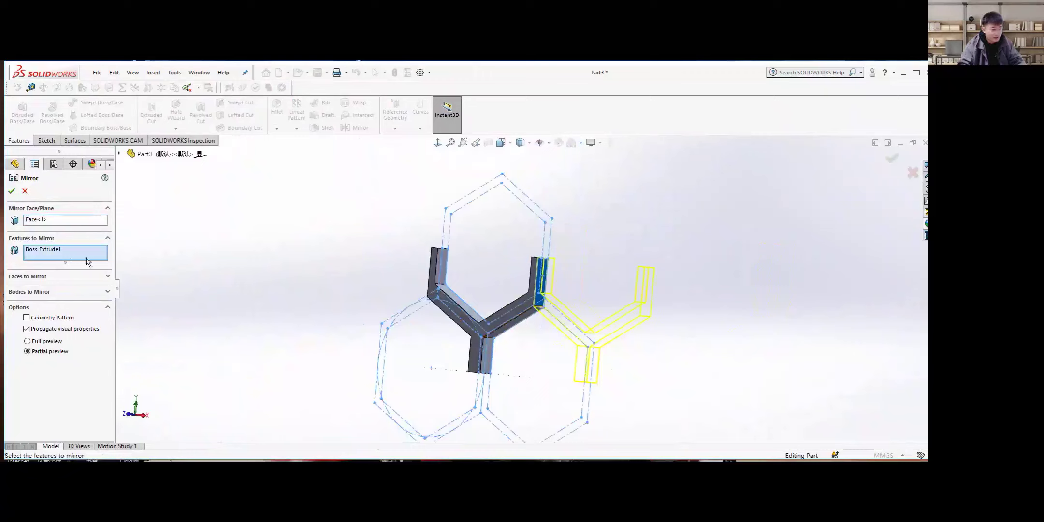
{"action": "left_click", "coordinate": [12, 193]}
{"action": "middle_click_drag", "start_coordinate": [512, 290], "coordinate": [566, 279]}
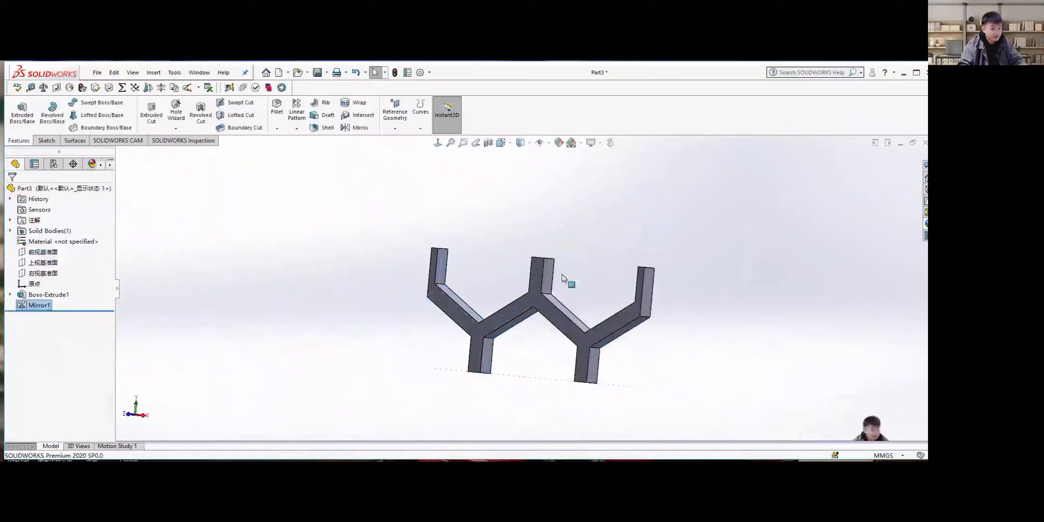
{"action": "middle_click_drag", "start_coordinate": [532, 319], "coordinate": [490, 333]}
{"action": "middle_click_drag", "start_coordinate": [515, 237], "coordinate": [478, 264]}
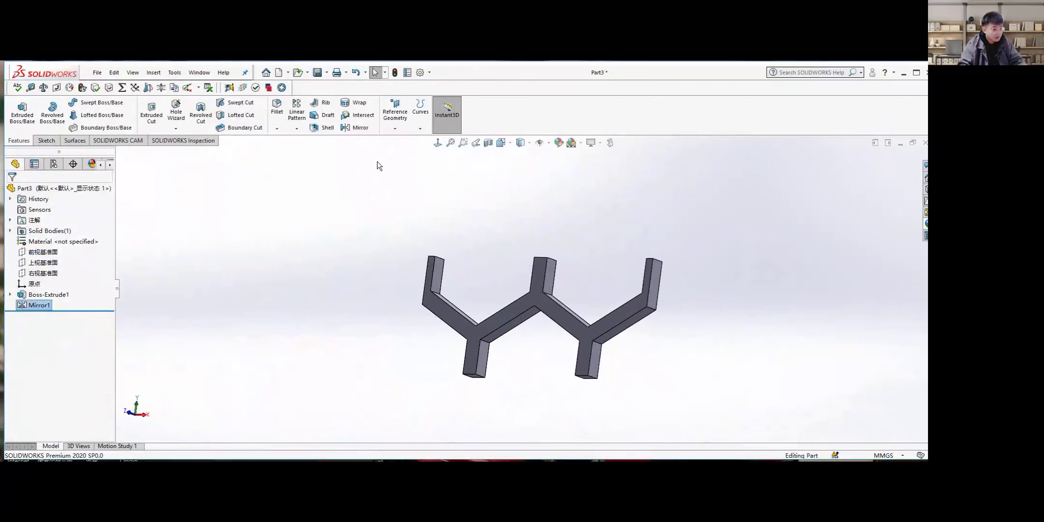
Start a new mirror using the double-Y body's rightmost end face as the mirror plane
{"action": "left_click", "coordinate": [363, 129]}
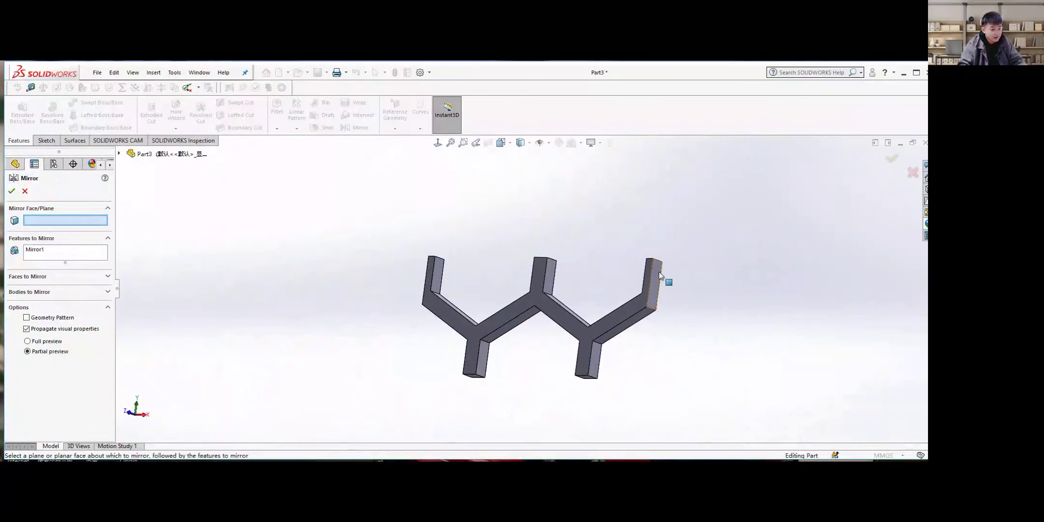
{"action": "middle_click_drag", "start_coordinate": [658, 273], "coordinate": [641, 275]}
{"action": "scroll", "coordinate": [630, 276], "scroll_direction": "down", "scroll_amount": 5}
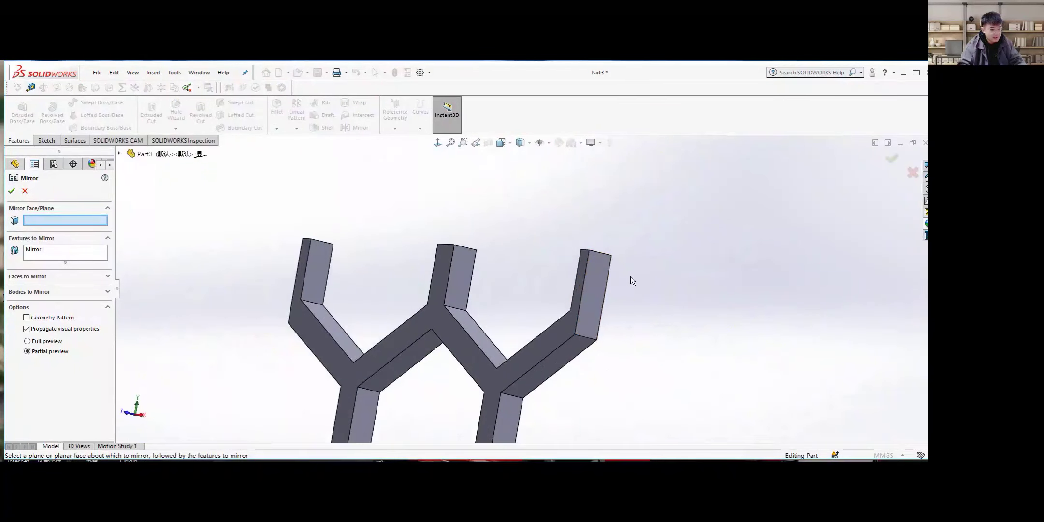
{"action": "left_click", "coordinate": [595, 284]}
{"action": "scroll", "coordinate": [526, 293], "scroll_direction": "up", "scroll_amount": 4}
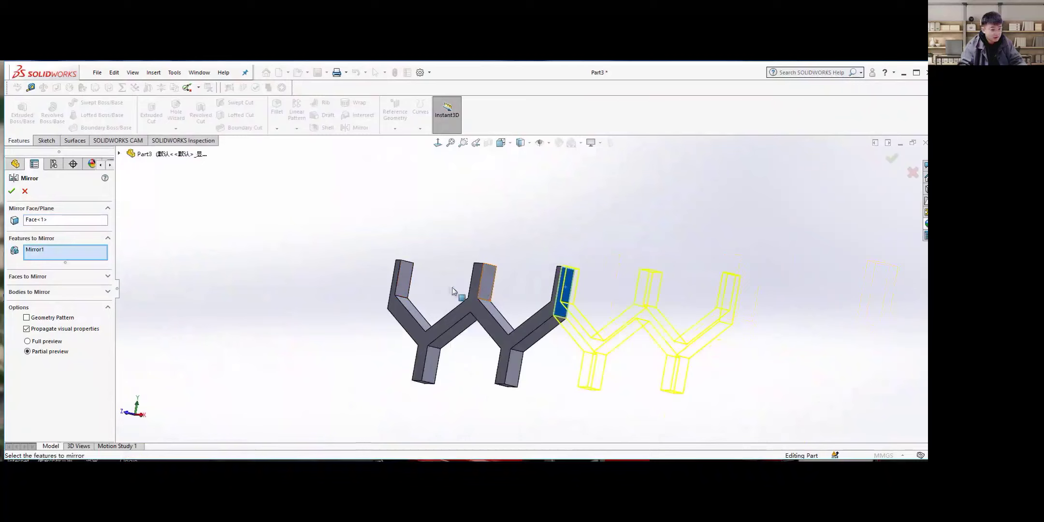
Replace Mirror1 with the zigzag body under Bodies to Mirror and confirm Mirror2
{"action": "right_click", "coordinate": [38, 252]}
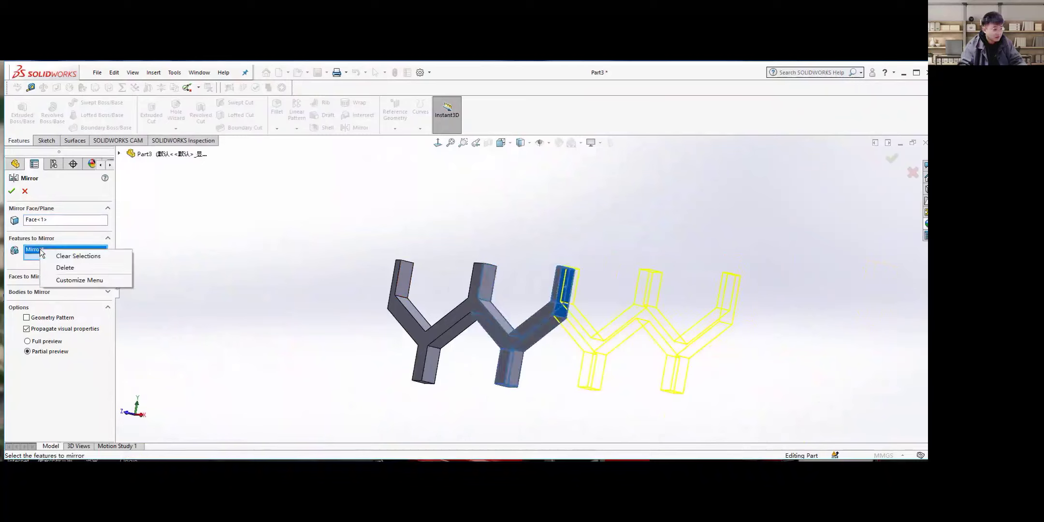
{"action": "left_click", "coordinate": [71, 271]}
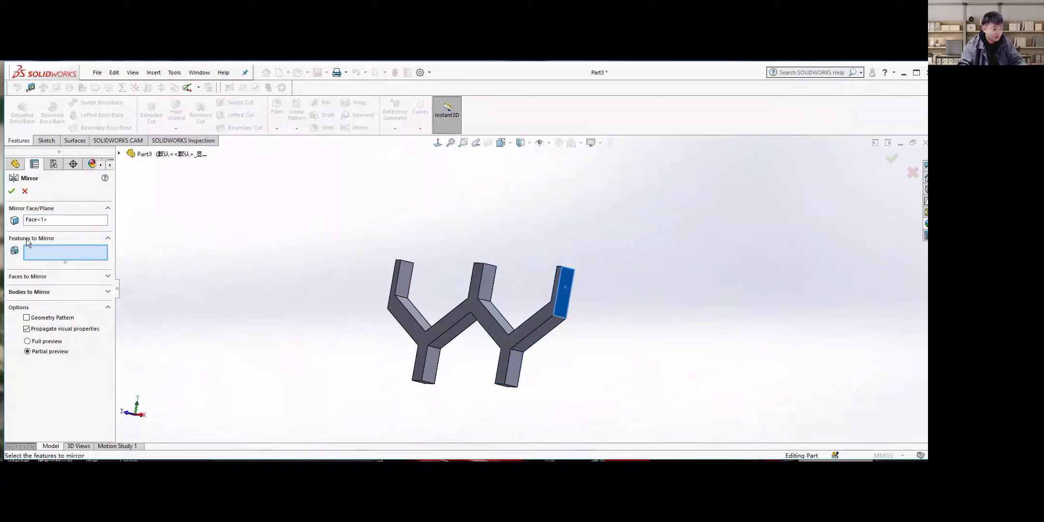
{"action": "left_click", "coordinate": [48, 291]}
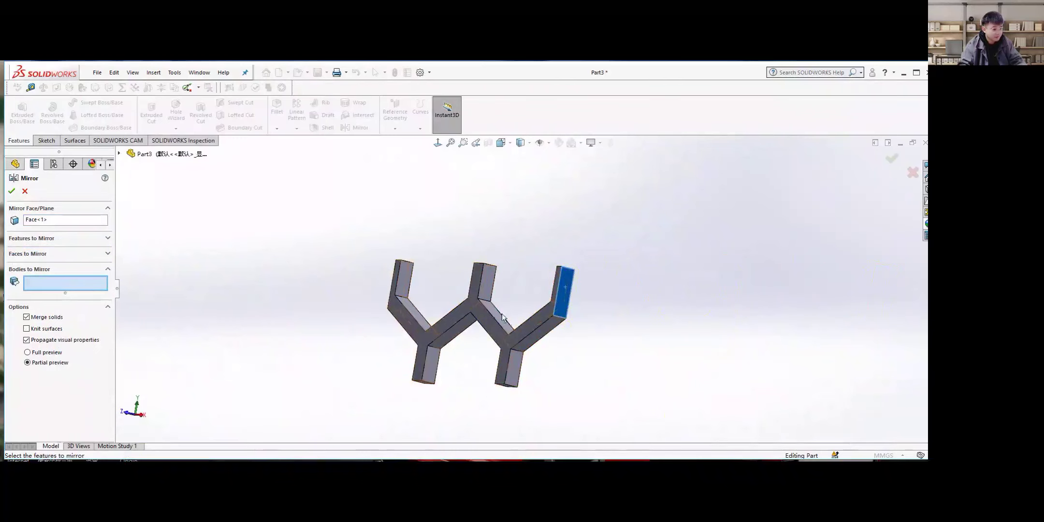
{"action": "left_click", "coordinate": [477, 304]}
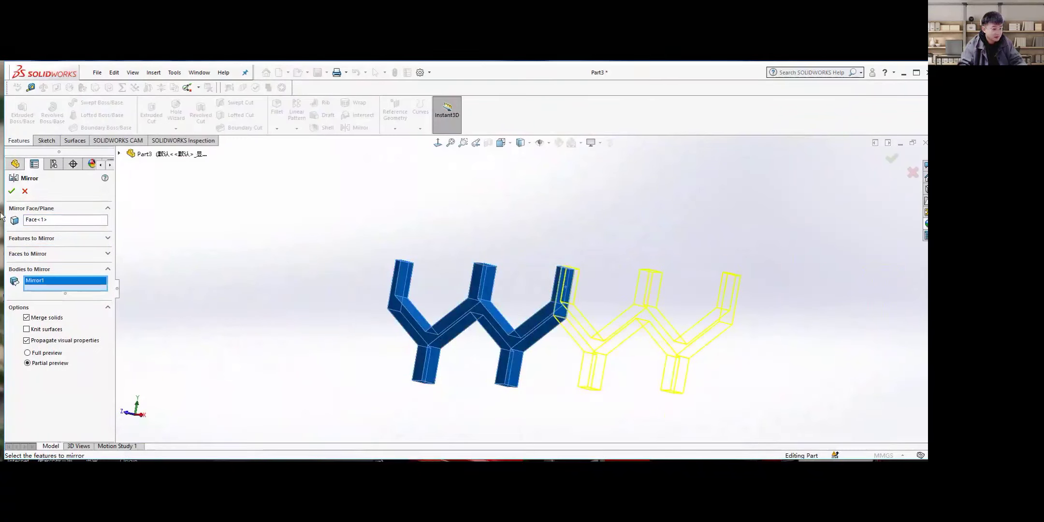
{"action": "left_click", "coordinate": [12, 191]}
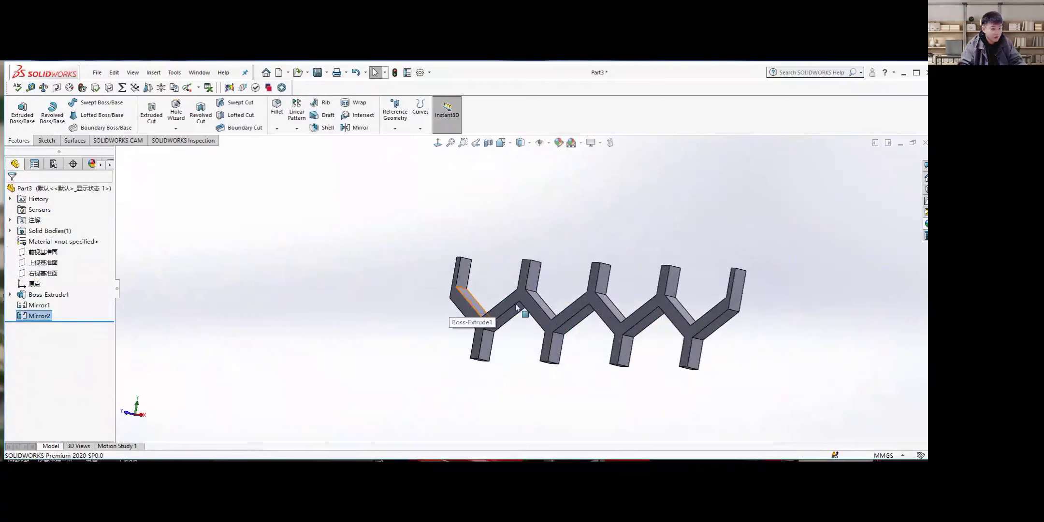
{"action": "scroll", "coordinate": [538, 316], "scroll_direction": "down", "scroll_amount": 2}
{"action": "middle_click_drag", "start_coordinate": [538, 315], "coordinate": [518, 307]}
{"action": "key", "text": "super"}
{"action": "left_click", "coordinate": [547, 256]}
{"action": "scroll", "coordinate": [508, 272], "scroll_direction": "down", "scroll_amount": 3}
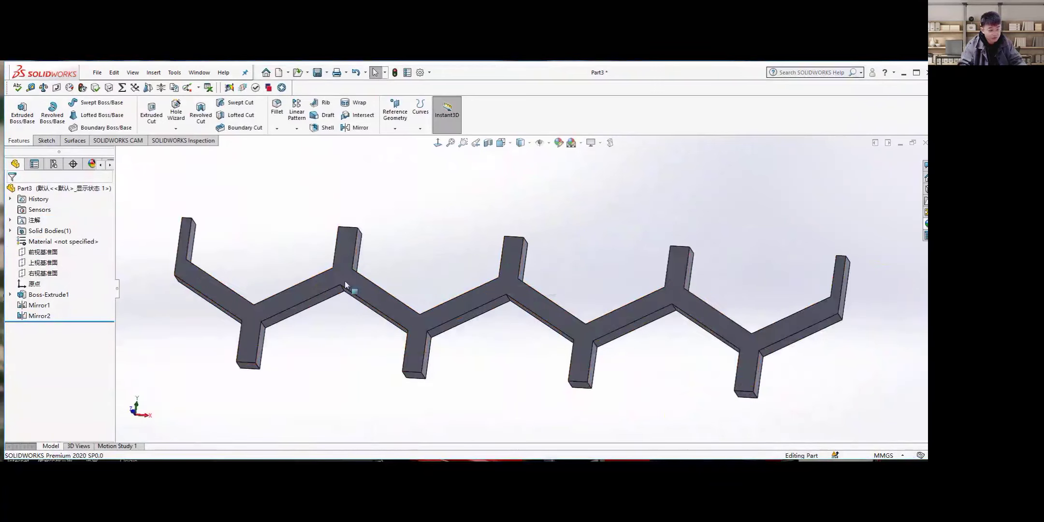
Delete the Mirror2 feature
{"action": "right_click", "coordinate": [94, 301]}
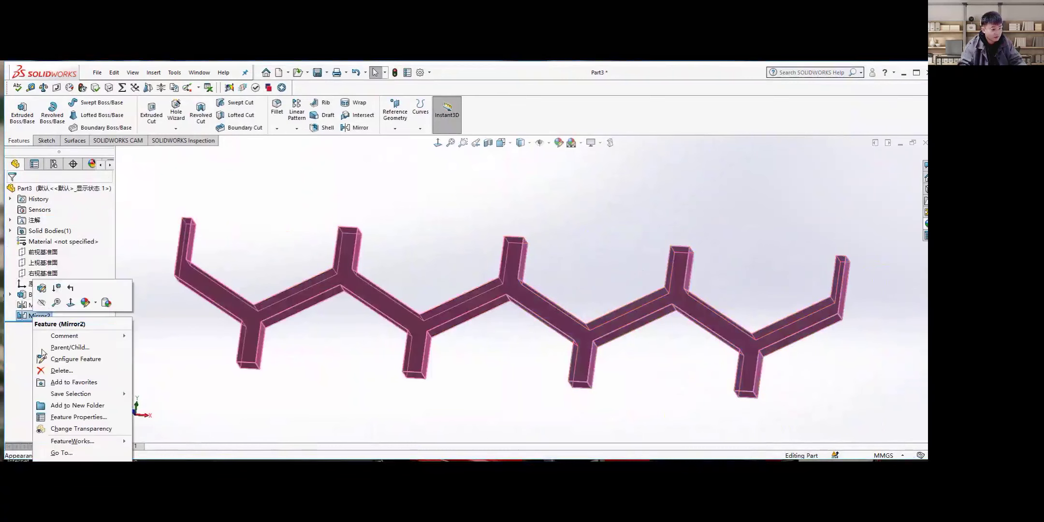
{"action": "left_click", "coordinate": [73, 371]}
{"action": "left_click", "coordinate": [527, 274]}
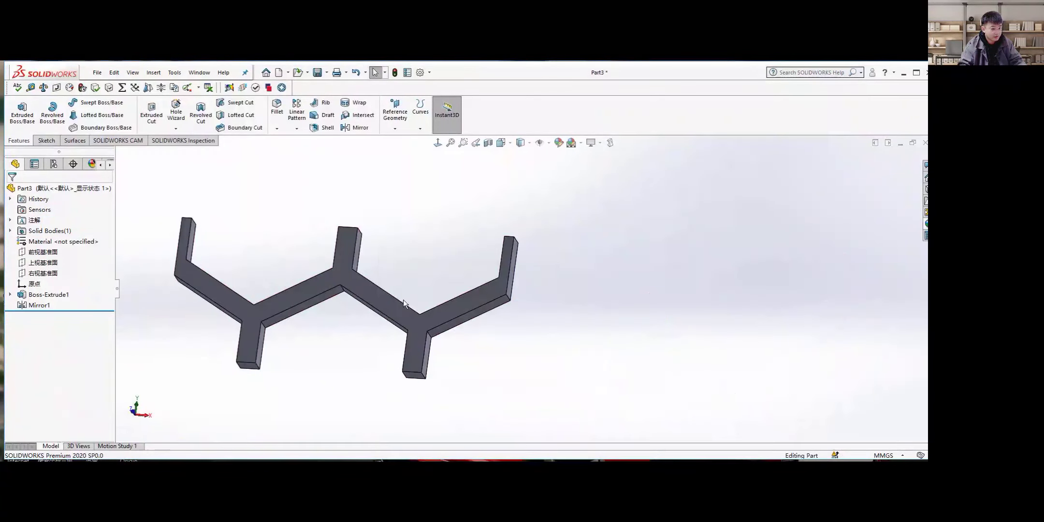
{"action": "middle_click_drag", "start_coordinate": [396, 303], "coordinate": [393, 172], "text": "ctrl"}
Mirror the zigzag body across the right leg's end face as Mirror3
{"action": "left_click", "coordinate": [360, 129]}
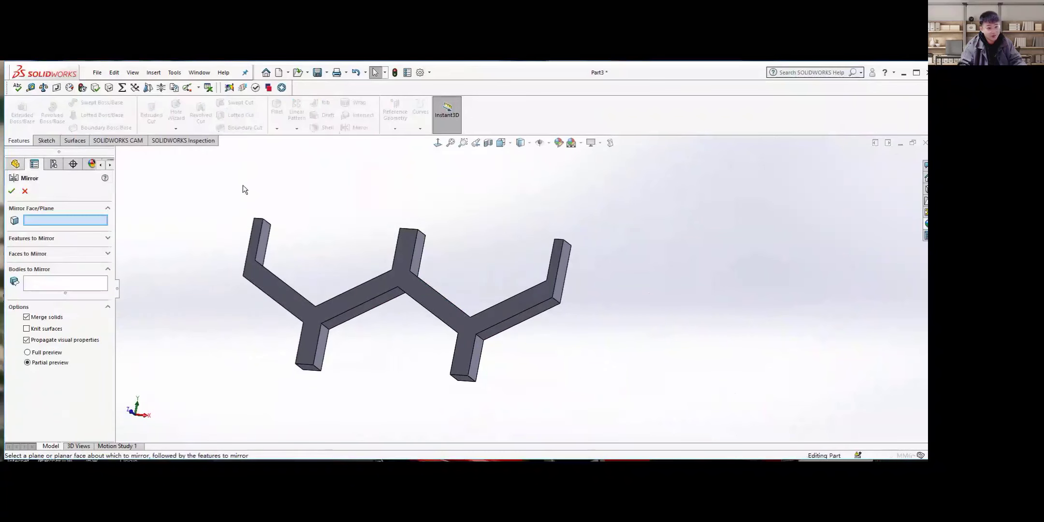
{"action": "key", "text": "Left"}
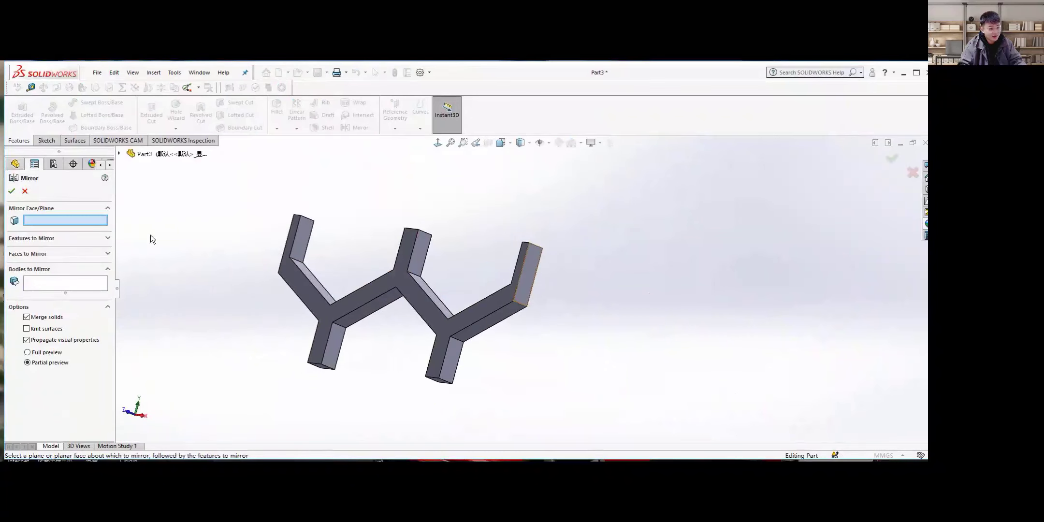
{"action": "scroll", "coordinate": [454, 264], "scroll_direction": "down", "scroll_amount": 2}
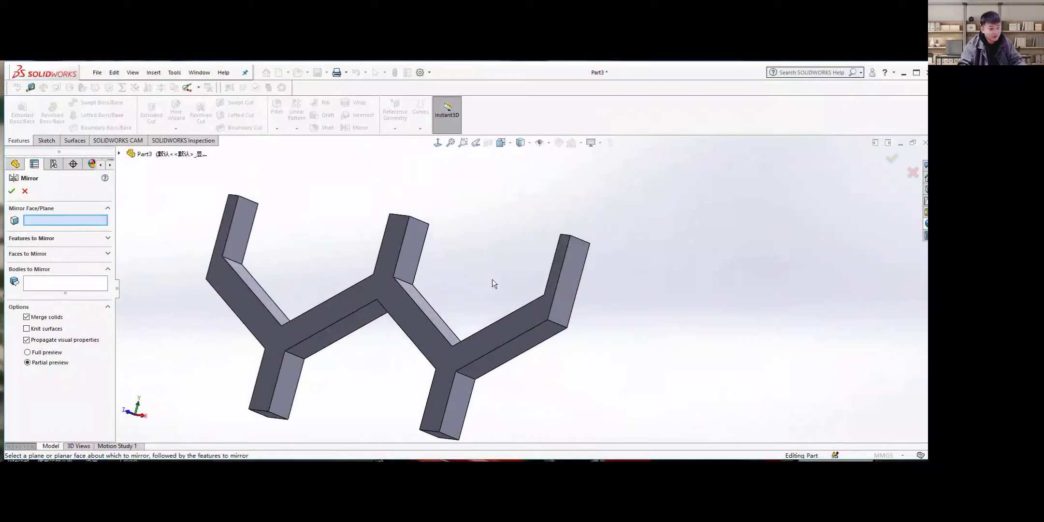
{"action": "left_click", "coordinate": [574, 267]}
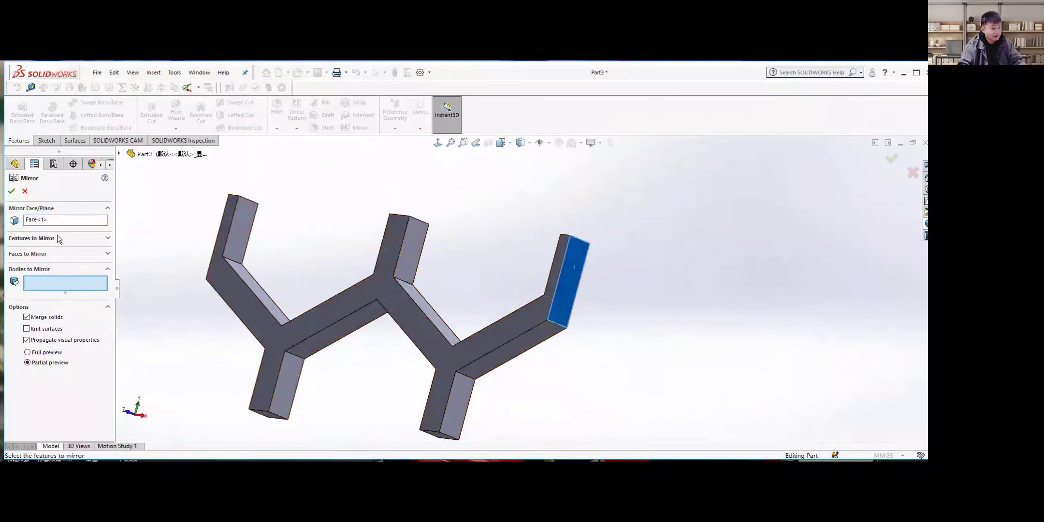
{"action": "left_click", "coordinate": [404, 252]}
{"action": "scroll", "coordinate": [512, 298], "scroll_direction": "up", "scroll_amount": 5}
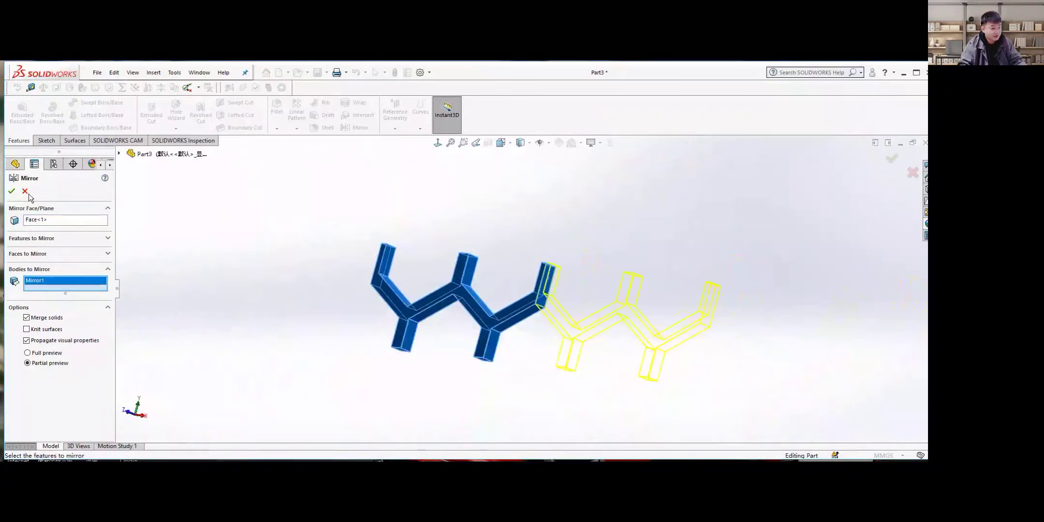
{"action": "middle_click_drag", "start_coordinate": [510, 303], "coordinate": [573, 287]}
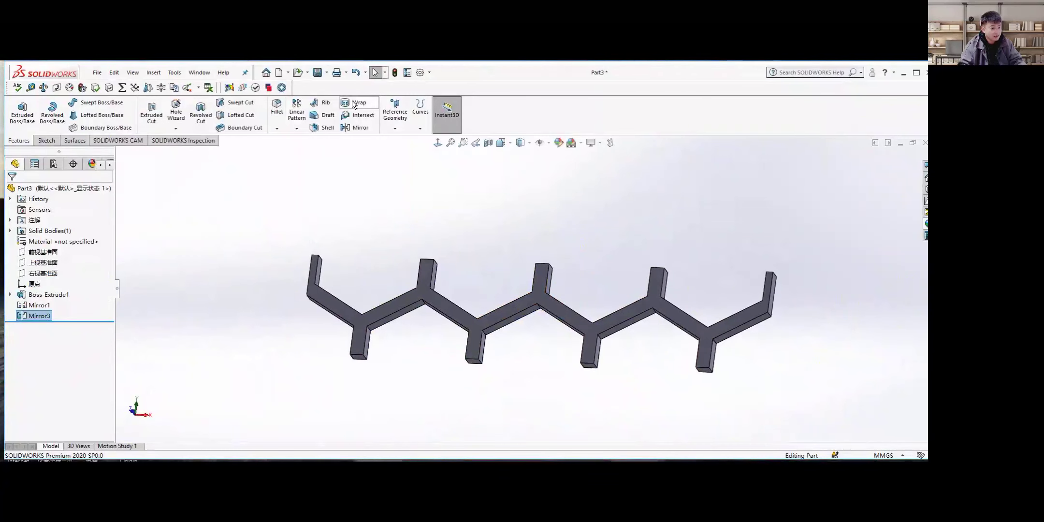
Start a mirror with a leg's bottom face as the mirror plane
{"action": "left_click", "coordinate": [355, 129]}
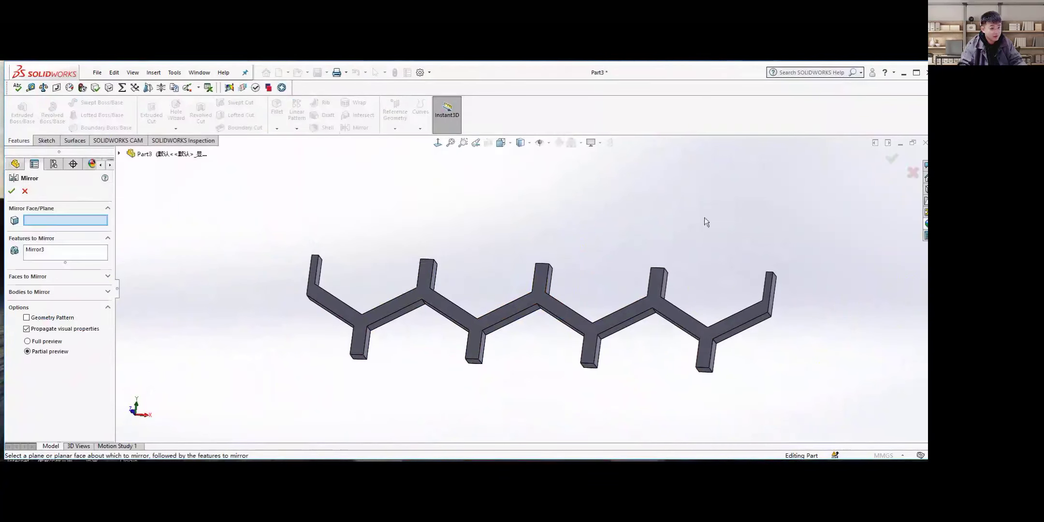
{"action": "middle_click_drag", "start_coordinate": [371, 312], "coordinate": [499, 250]}
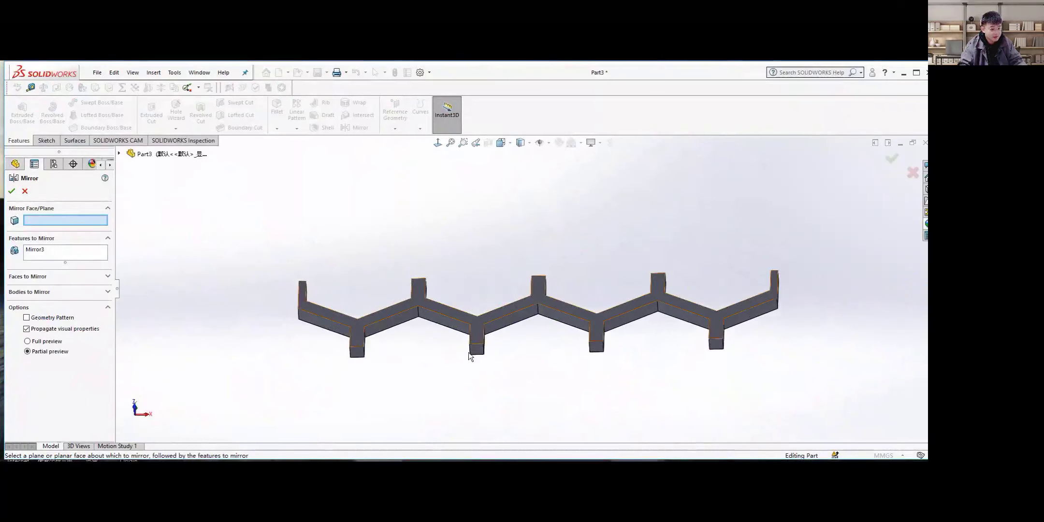
{"action": "scroll", "coordinate": [494, 330], "scroll_direction": "down", "scroll_amount": 5}
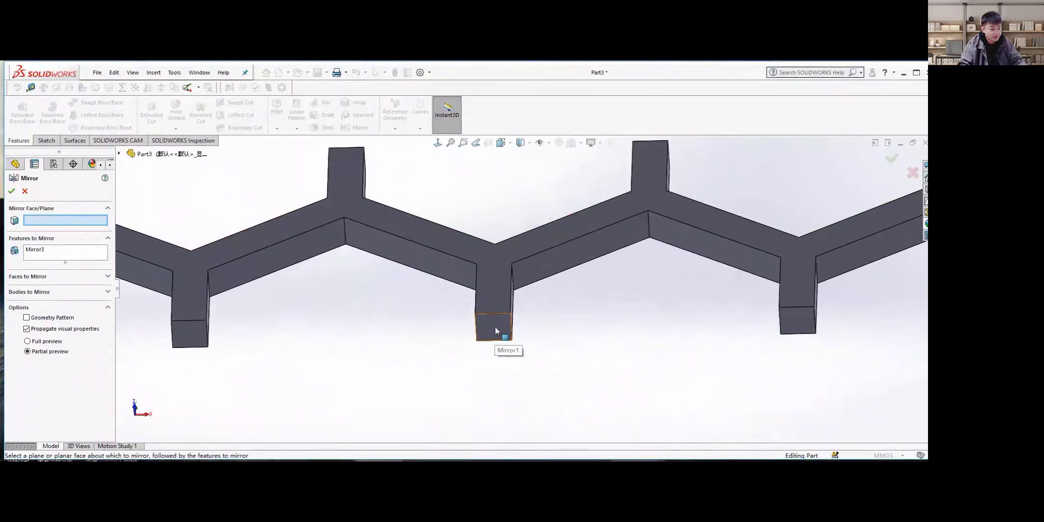
{"action": "left_click", "coordinate": [495, 330]}
{"action": "scroll", "coordinate": [500, 324], "scroll_direction": "up", "scroll_amount": 3}
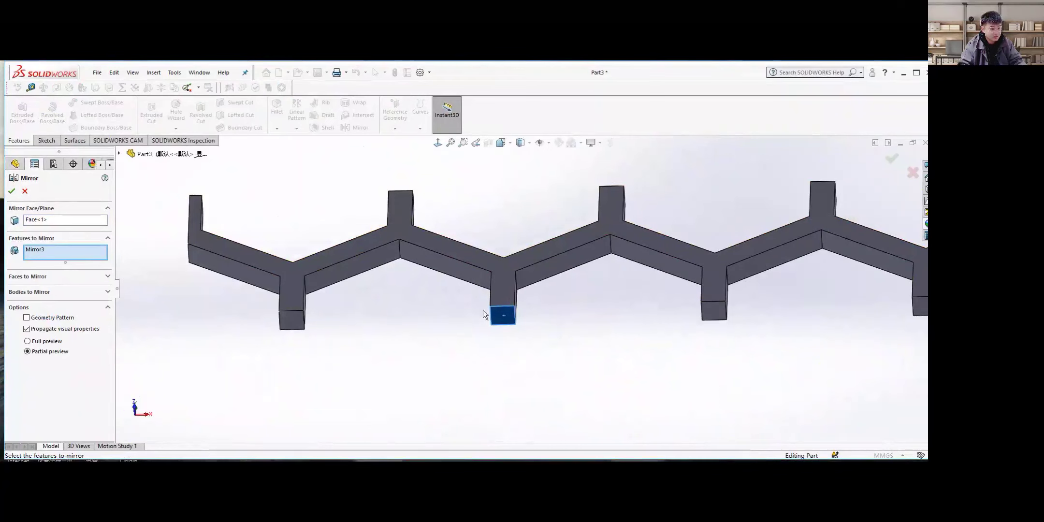
{"action": "scroll", "coordinate": [471, 298], "scroll_direction": "up", "scroll_amount": 3}
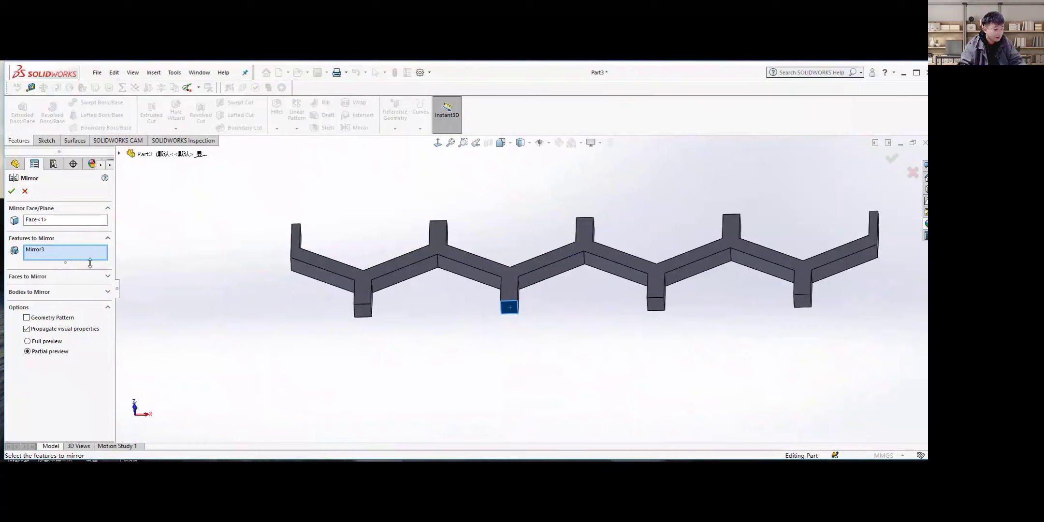
Clear Mirror3 from Features to Mirror and select the zigzag strip body instead
{"action": "right_click", "coordinate": [66, 258]}
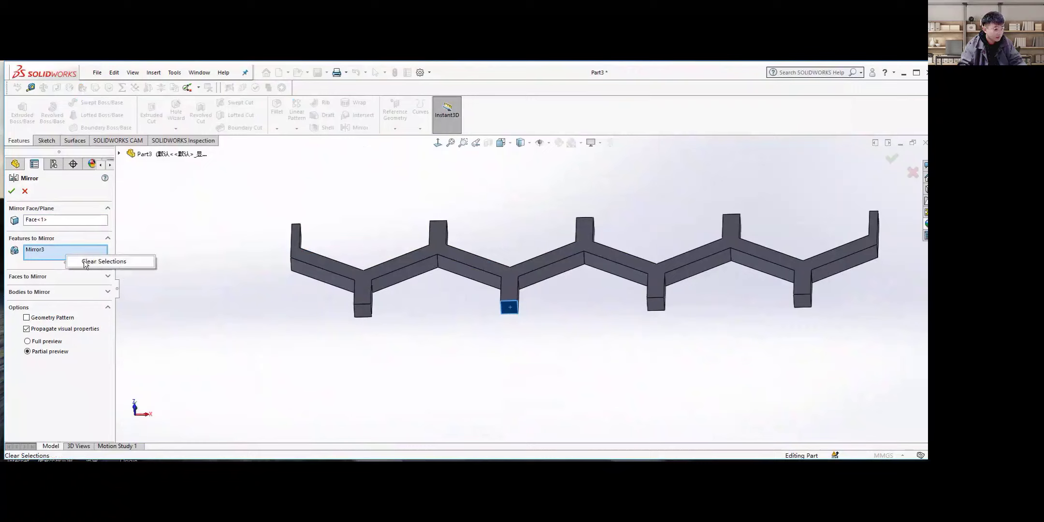
{"action": "left_click", "coordinate": [103, 263]}
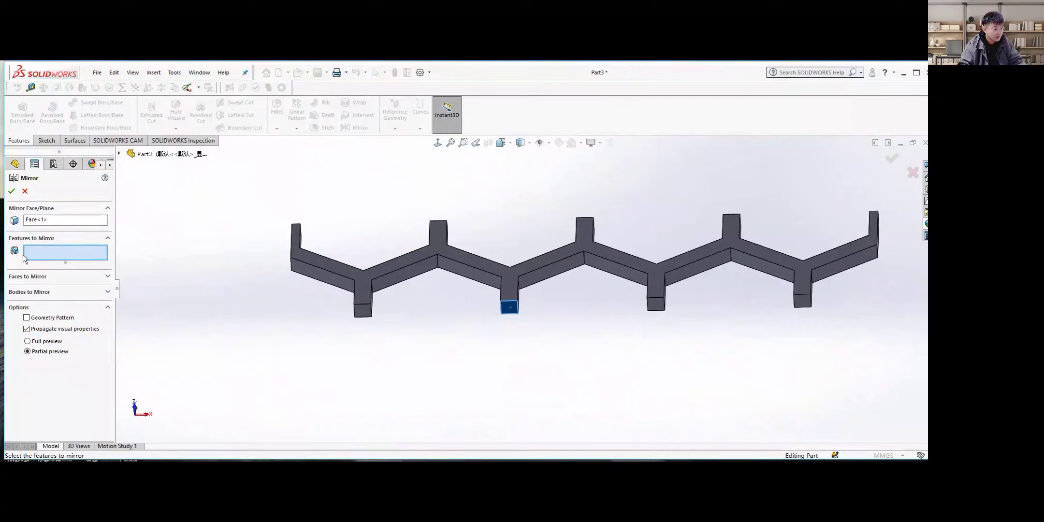
{"action": "right_click", "coordinate": [41, 251]}
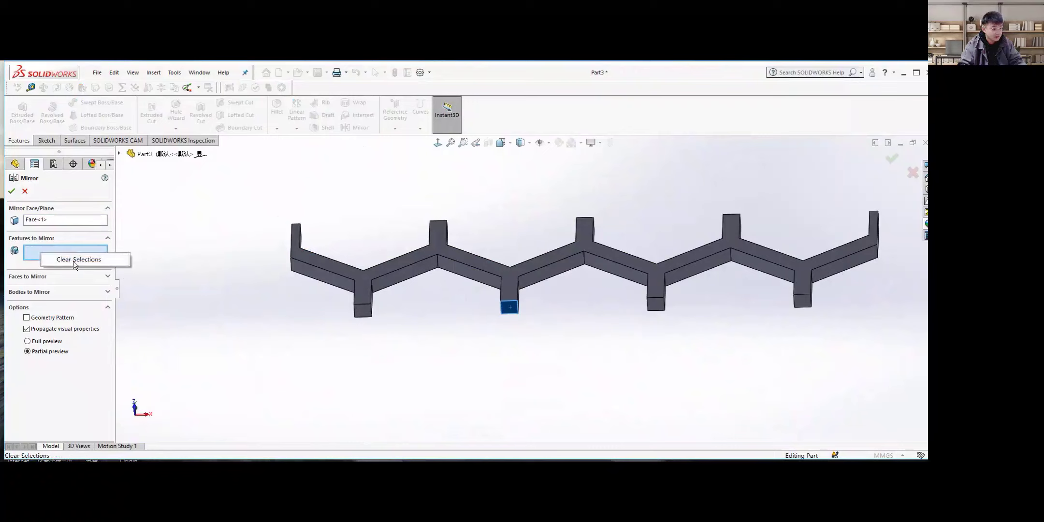
{"action": "left_click", "coordinate": [82, 261]}
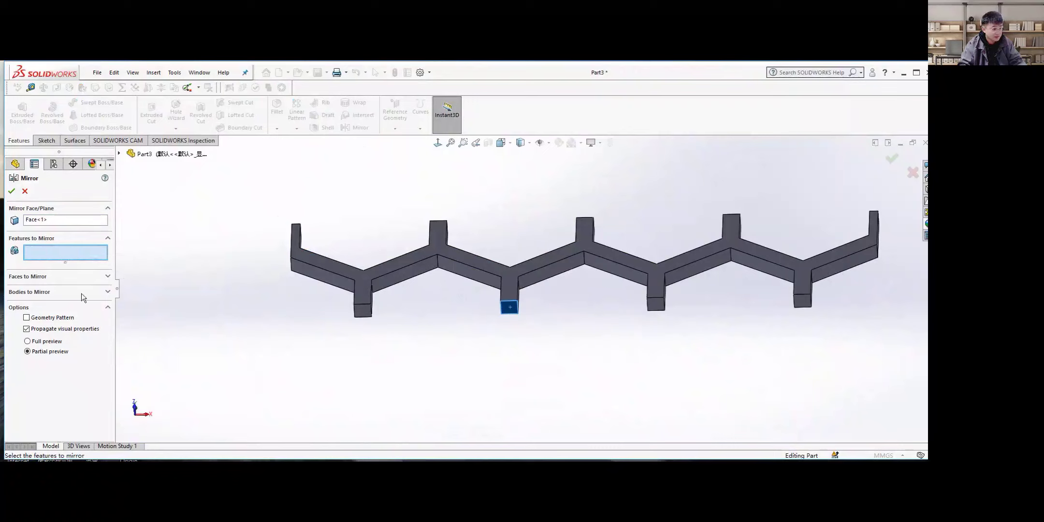
{"action": "left_click", "coordinate": [106, 292]}
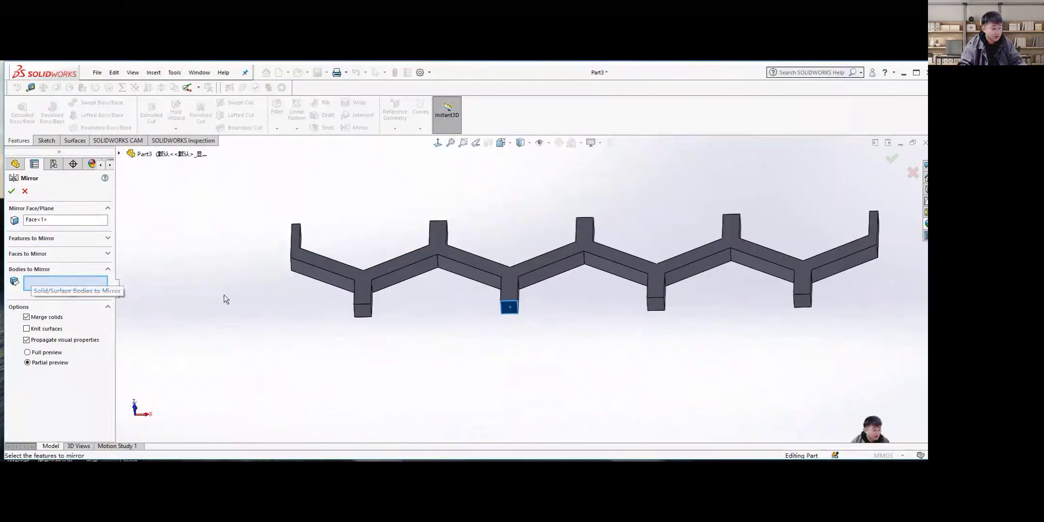
{"action": "left_click", "coordinate": [411, 258]}
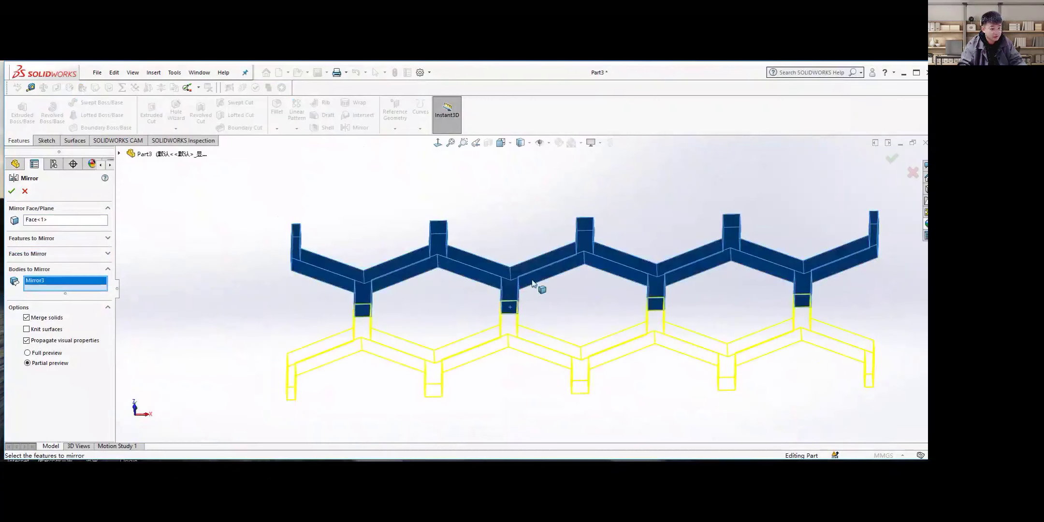
{"action": "left_click", "coordinate": [12, 192]}
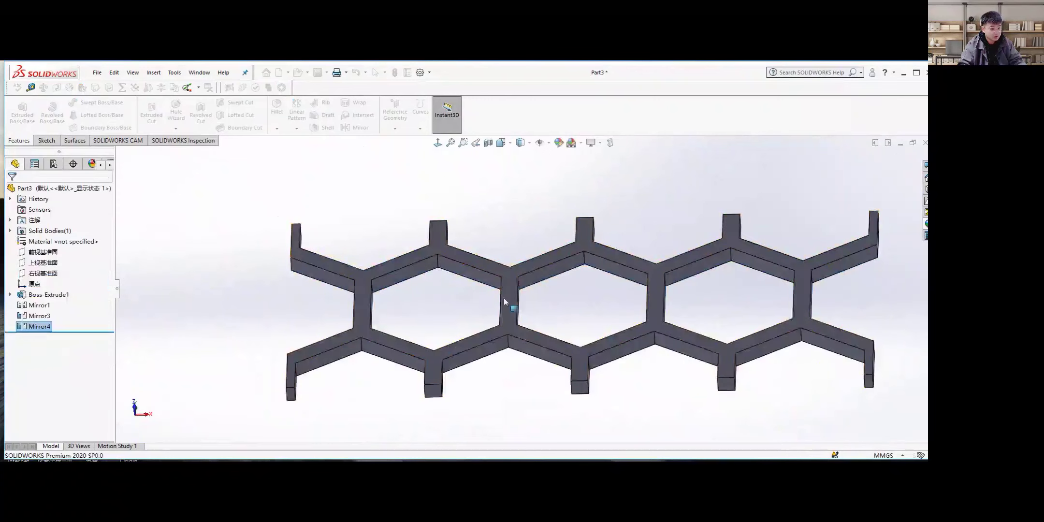
{"action": "middle_click_drag", "start_coordinate": [556, 281], "coordinate": [525, 293]}
{"action": "middle_click_drag", "start_coordinate": [603, 300], "coordinate": [530, 298], "text": "ctrl"}
{"action": "scroll", "coordinate": [625, 355], "scroll_direction": "up", "scroll_amount": 2}
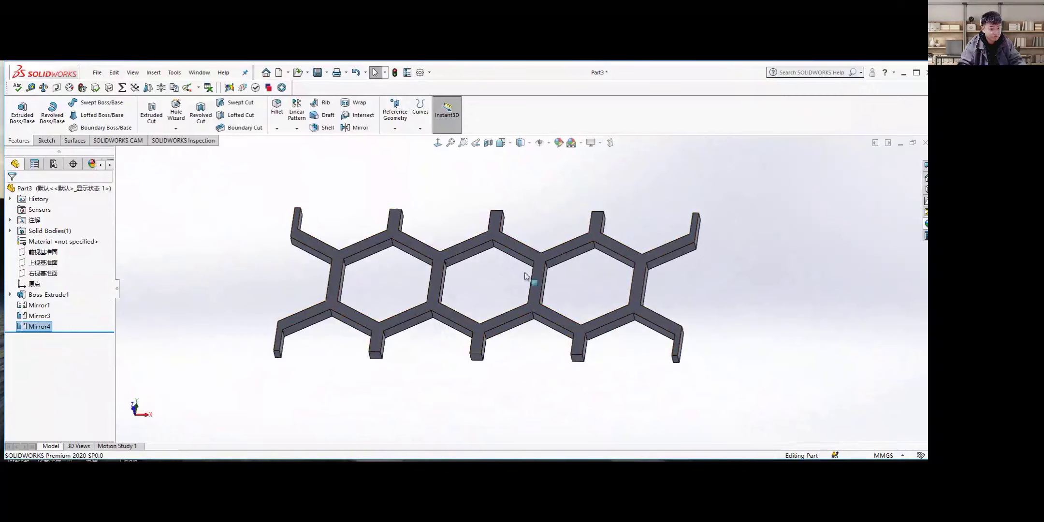
{"action": "mouse_move", "coordinate": [424, 290]}
{"action": "middle_mouse_down"}
{"action": "mouse_move", "coordinate": [410, 282]}
{"action": "mouse_move", "coordinate": [419, 289]}
{"action": "middle_mouse_up"}
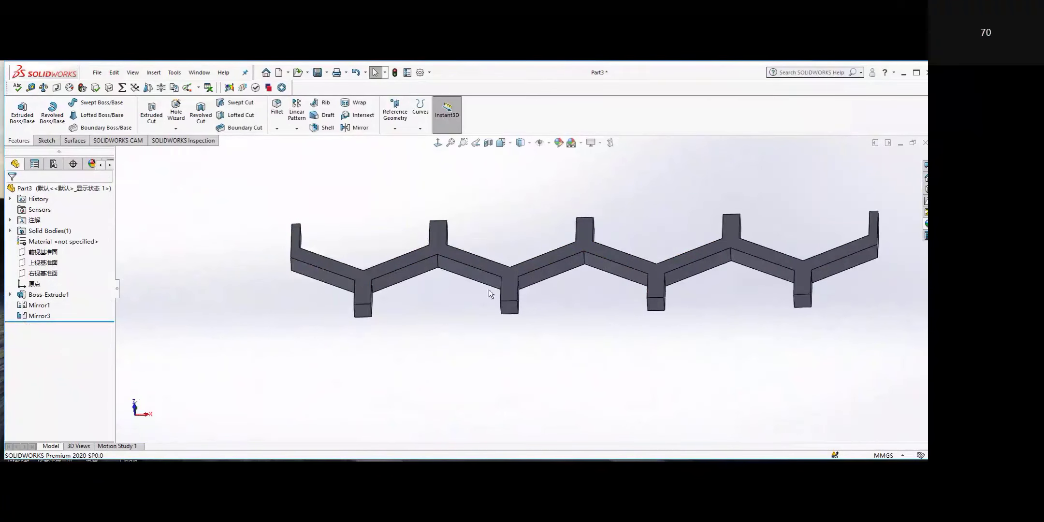
{"action": "middle_click_drag", "start_coordinate": [488, 289], "coordinate": [510, 267]}
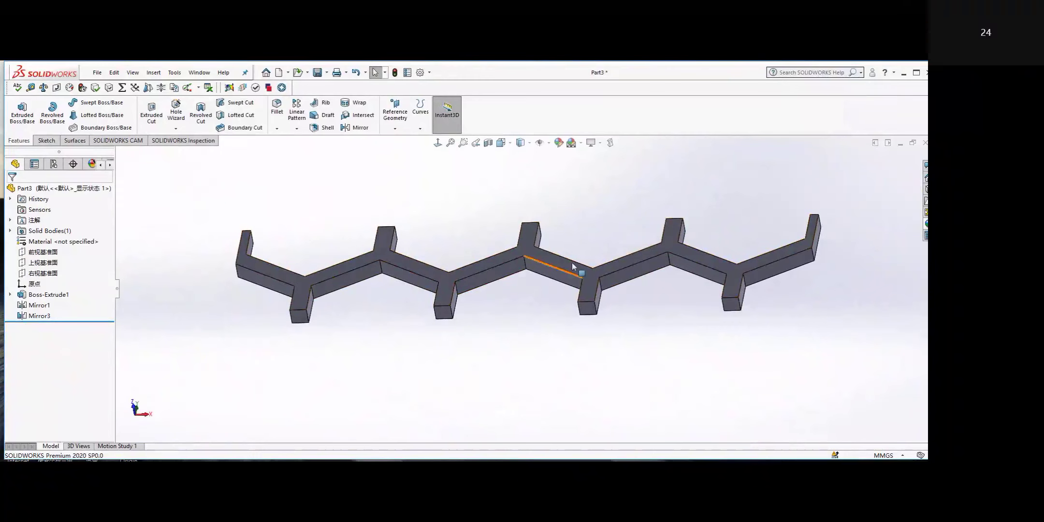
Mirror the Mirror3 zigzag body across the strip's bottom end face, creating Mirror5
{"action": "middle_click_drag", "start_coordinate": [516, 234], "coordinate": [447, 318]}
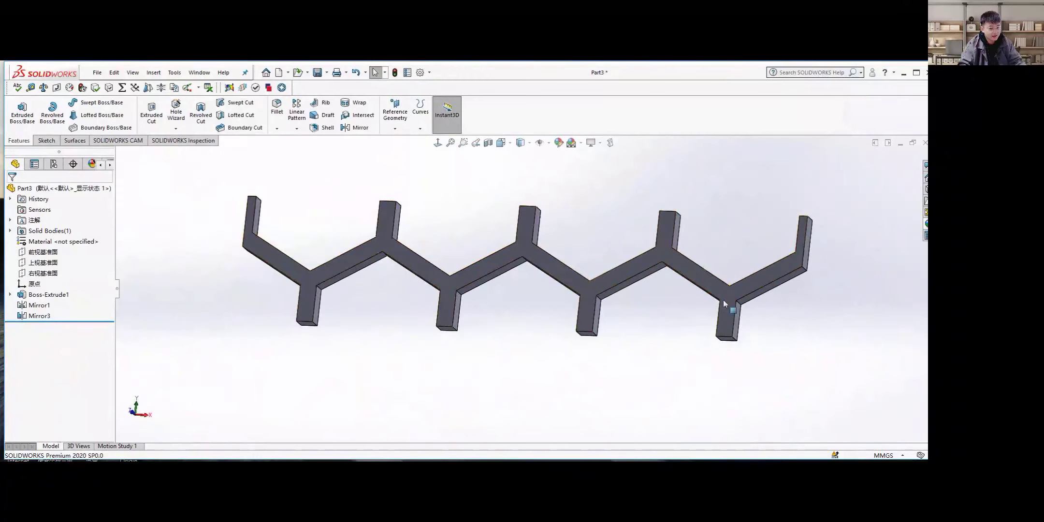
{"action": "middle_click_drag", "start_coordinate": [453, 290], "coordinate": [457, 237]}
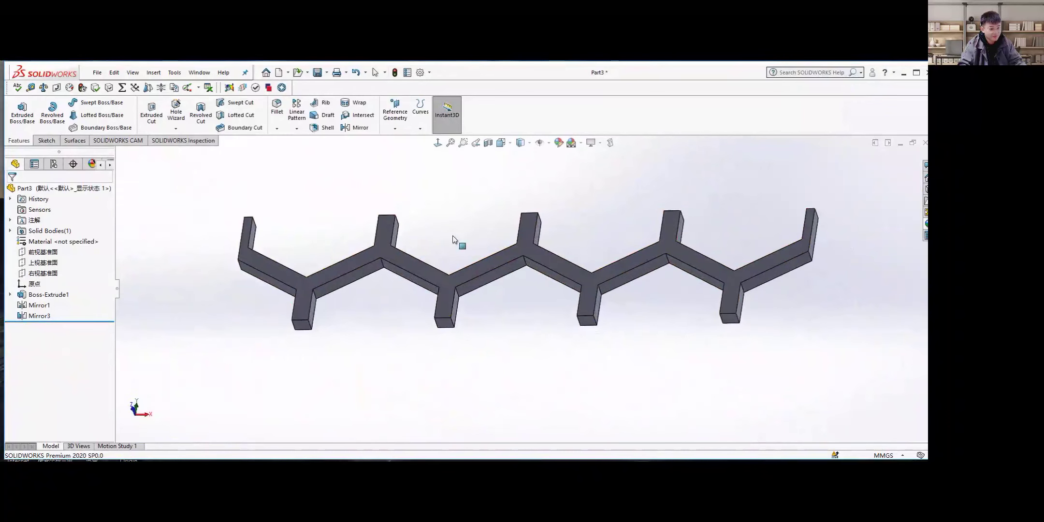
{"action": "left_click", "coordinate": [360, 128]}
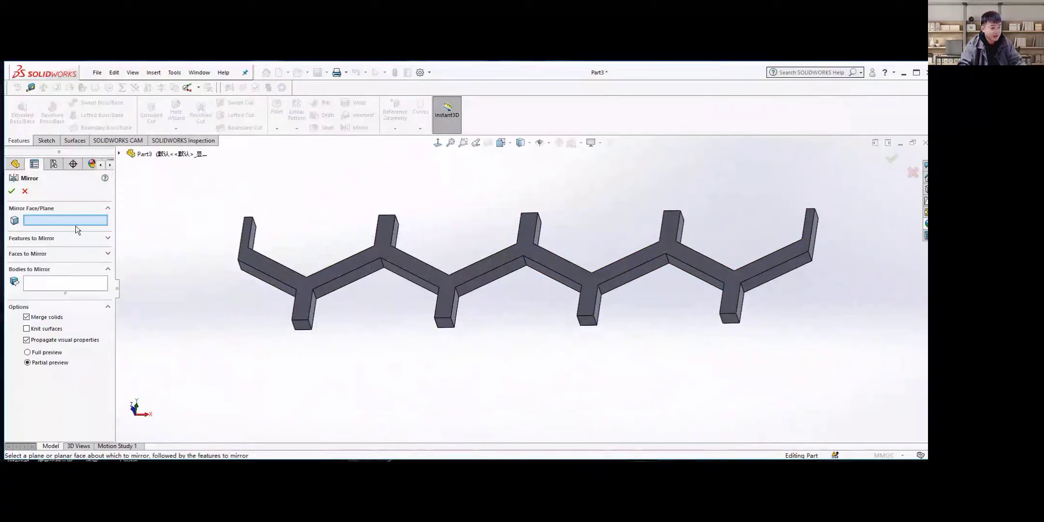
{"action": "middle_click_drag", "start_coordinate": [434, 322], "coordinate": [454, 307]}
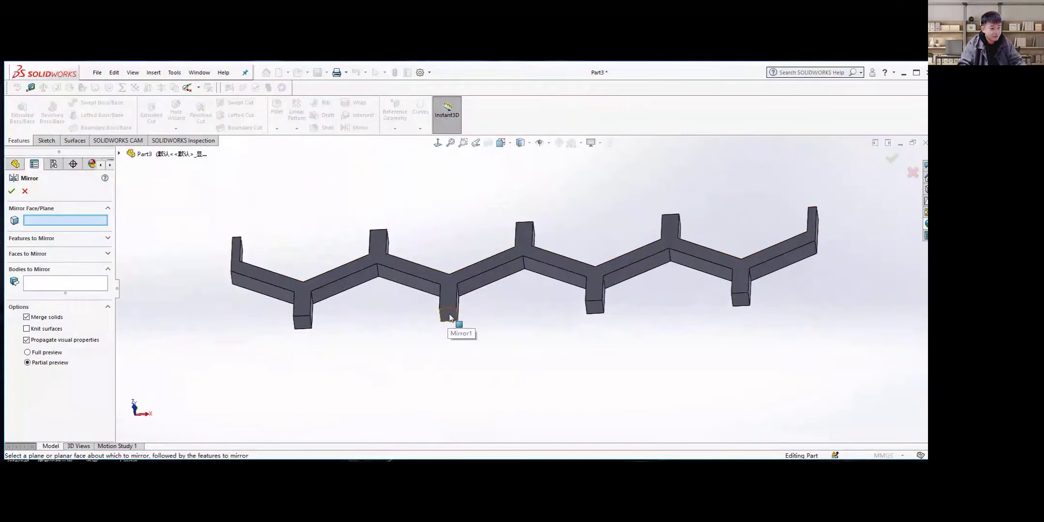
{"action": "scroll", "coordinate": [448, 316], "scroll_direction": "down", "scroll_amount": 3}
{"action": "scroll", "coordinate": [361, 307], "scroll_direction": "up", "scroll_amount": 5}
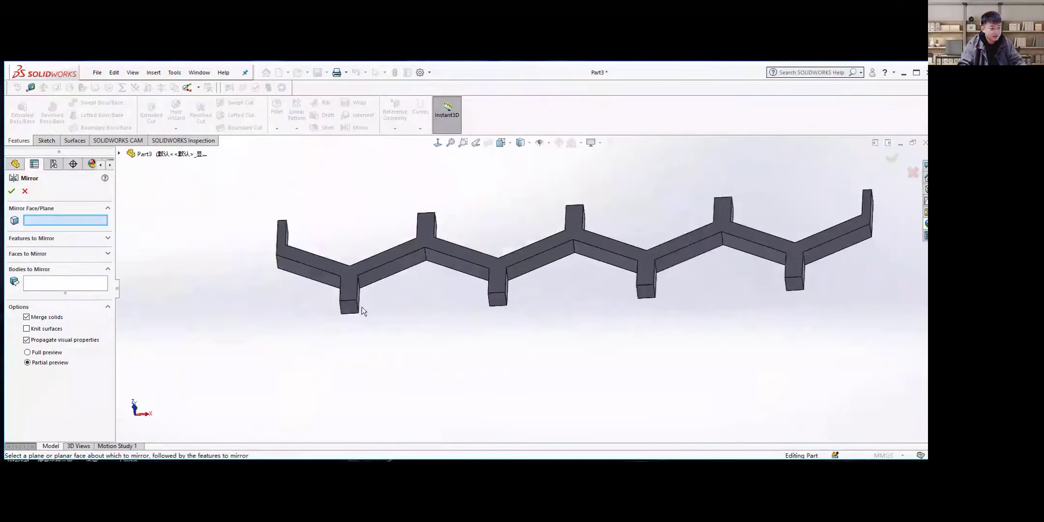
{"action": "left_click", "coordinate": [498, 298]}
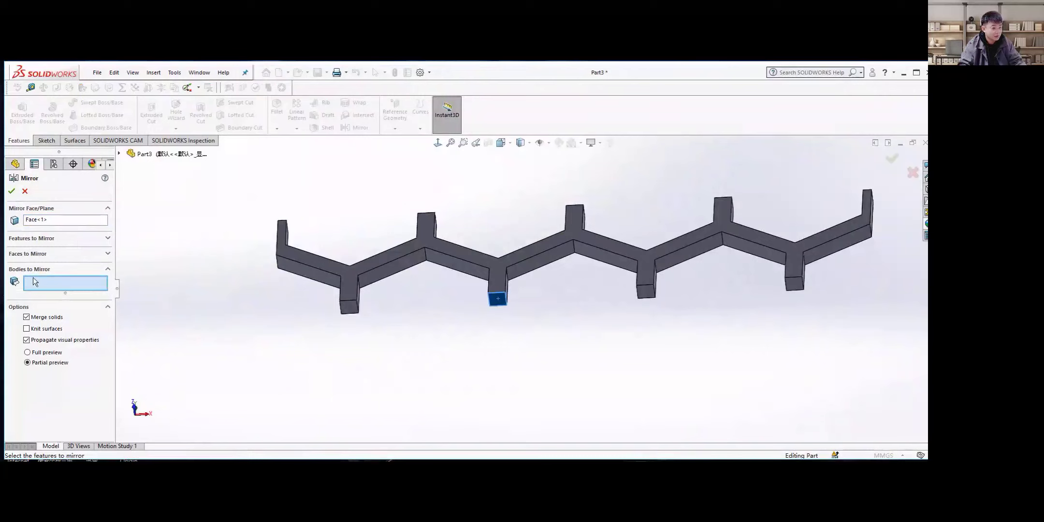
{"action": "left_click", "coordinate": [447, 250]}
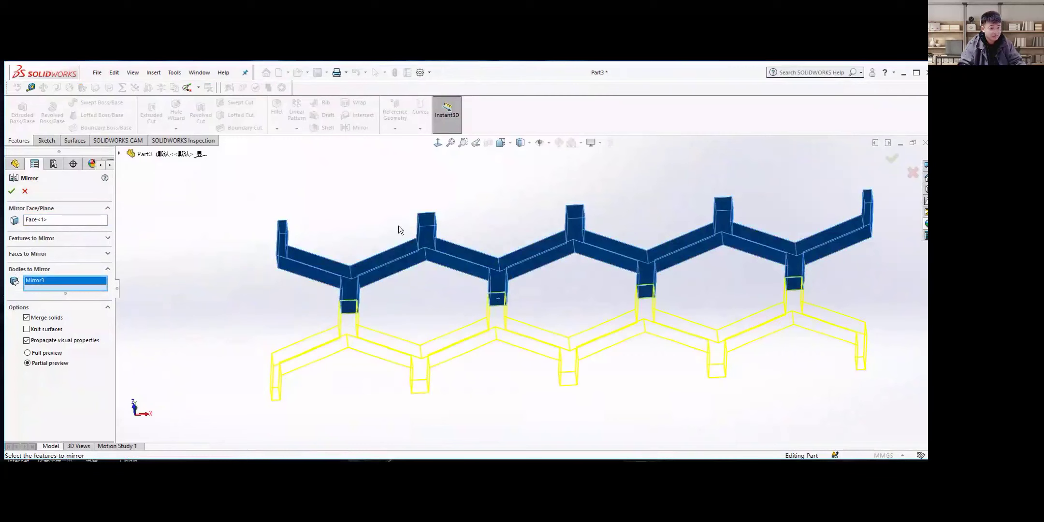
{"action": "left_click", "coordinate": [12, 192]}
{"action": "middle_click_drag", "start_coordinate": [420, 317], "coordinate": [570, 300]}
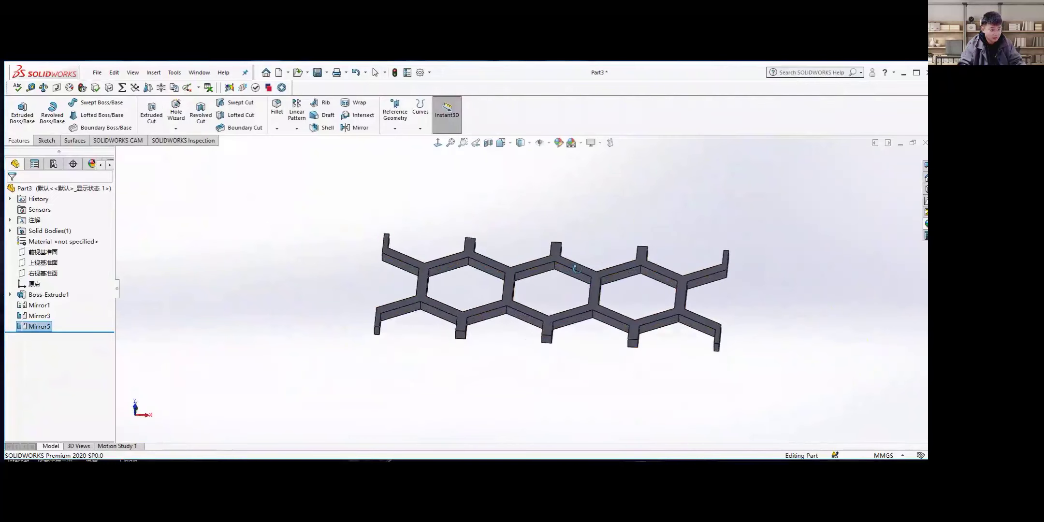
Set up a mirror of the Mirror5 hexagon-row body about a leg's bottom end face
{"action": "left_click", "coordinate": [360, 128]}
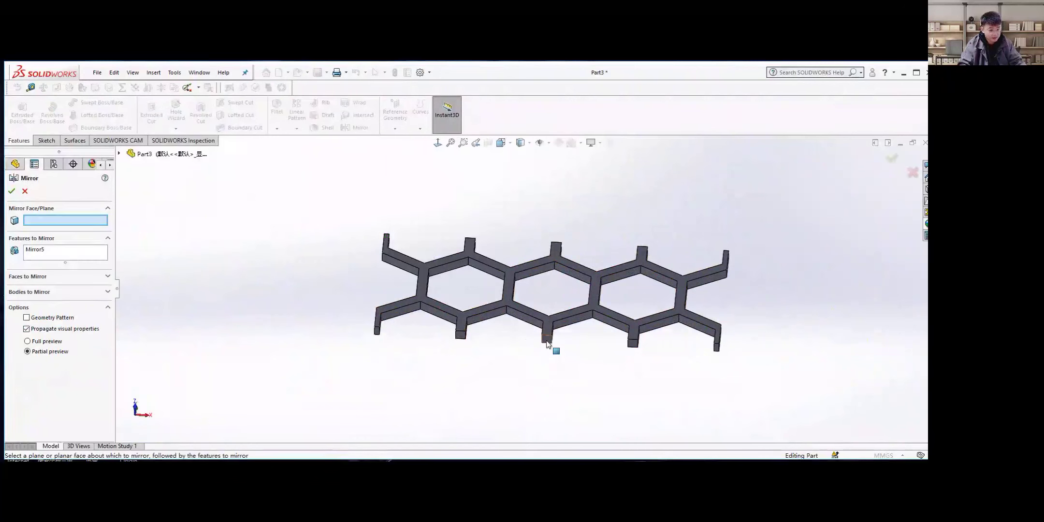
{"action": "scroll", "coordinate": [547, 343], "scroll_direction": "down", "scroll_amount": 2}
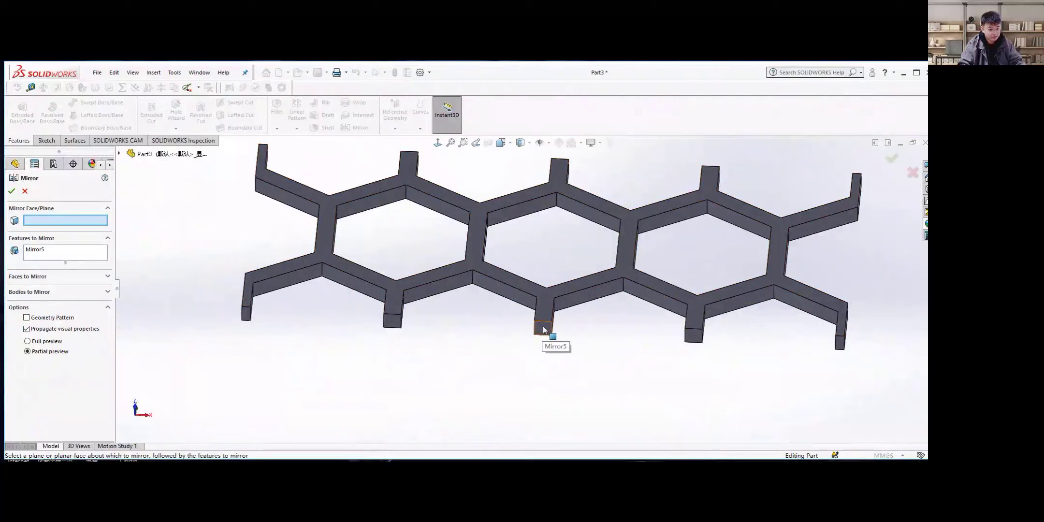
{"action": "left_click", "coordinate": [543, 328]}
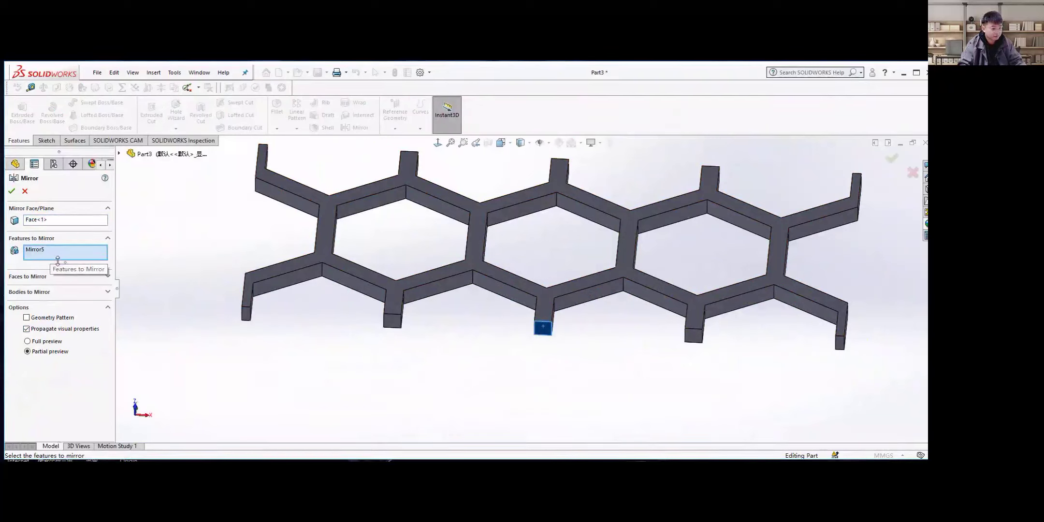
{"action": "right_click", "coordinate": [43, 252]}
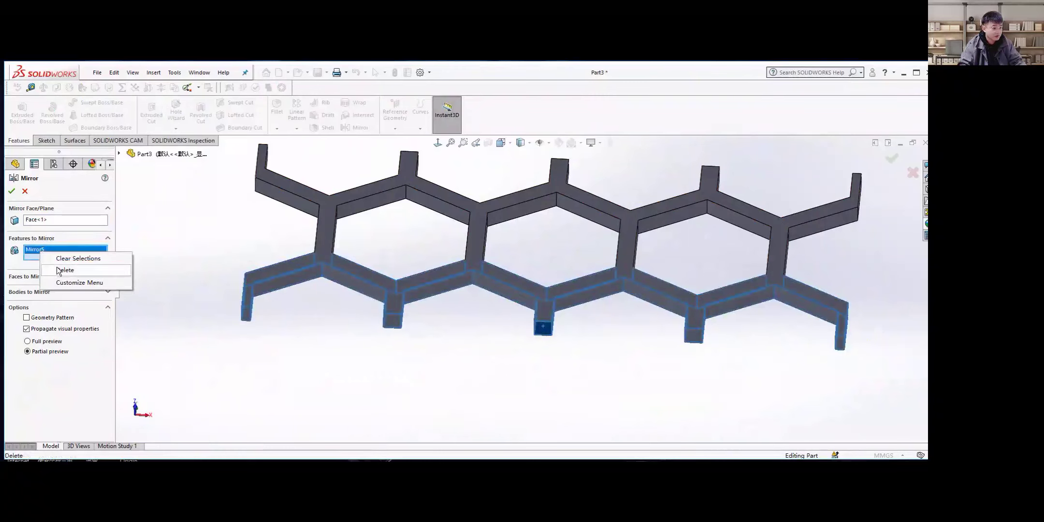
{"action": "left_click", "coordinate": [53, 258]}
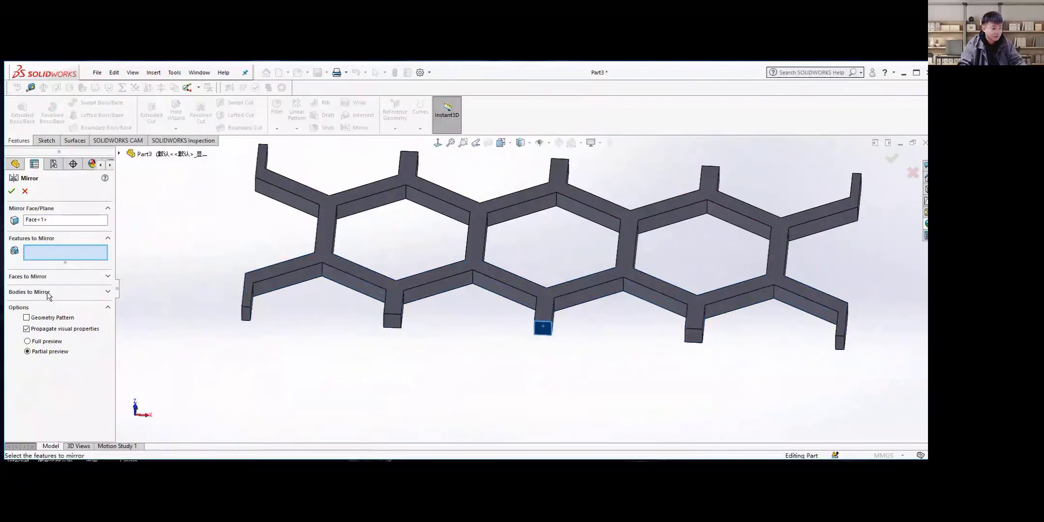
{"action": "left_click", "coordinate": [64, 293]}
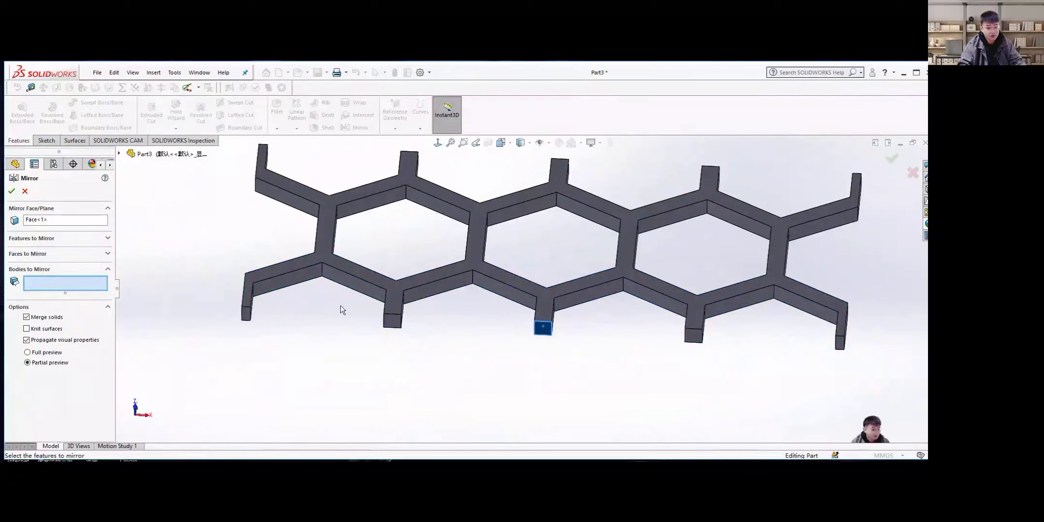
{"action": "left_click", "coordinate": [485, 250]}
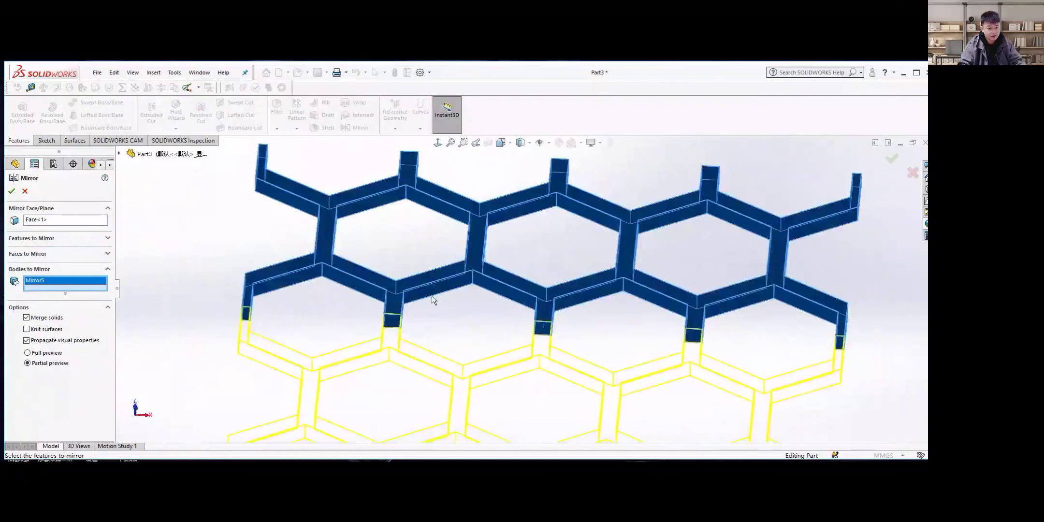
Accept the second-row mirror (Mirror6) and inspect the enlarged honeycomb
{"action": "left_click", "coordinate": [12, 191]}
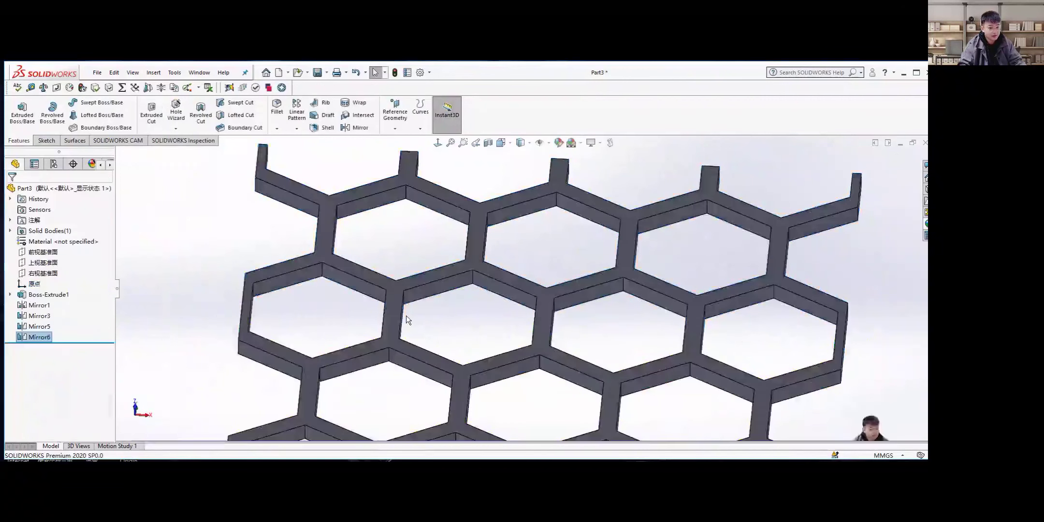
{"action": "scroll", "coordinate": [406, 315], "scroll_direction": "up", "scroll_amount": 5}
{"action": "middle_click_drag", "start_coordinate": [406, 315], "coordinate": [441, 300]}
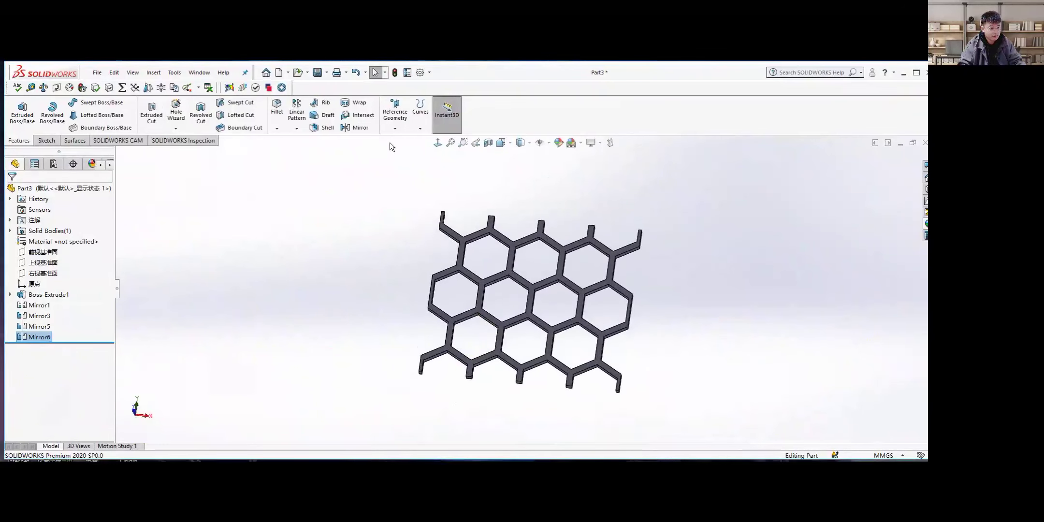
{"action": "middle_click_drag", "start_coordinate": [344, 221], "coordinate": [515, 357]}
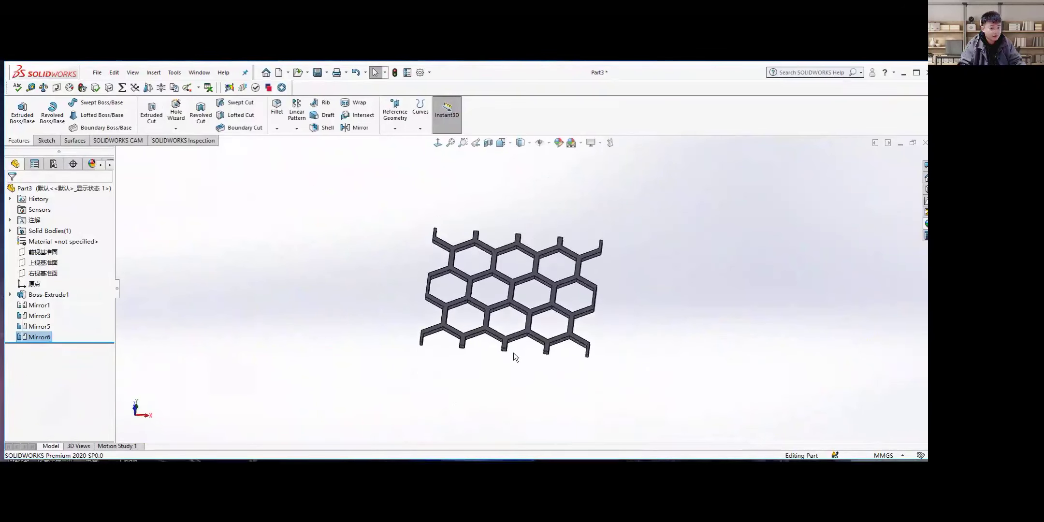
{"action": "scroll", "coordinate": [516, 358], "scroll_direction": "down", "scroll_amount": 3}
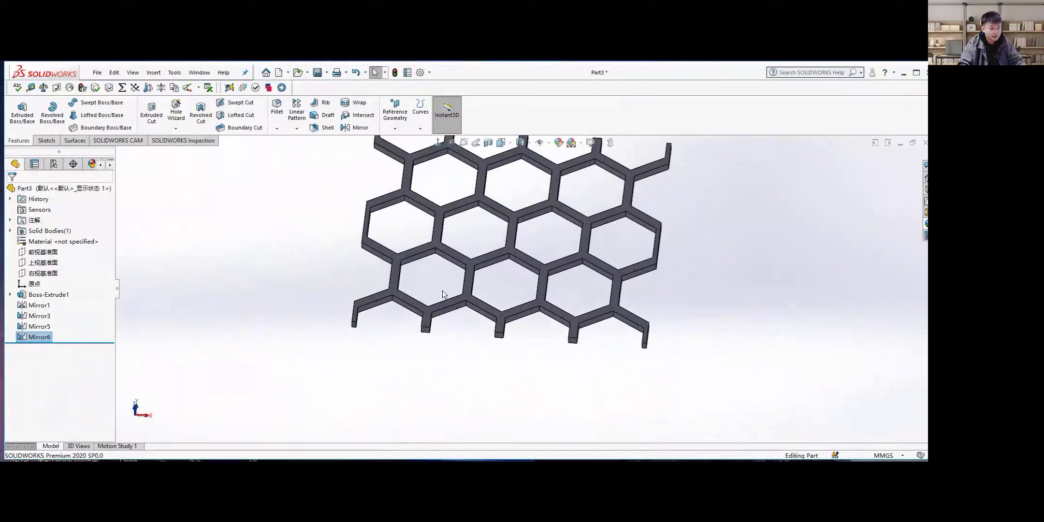
Mirror the Mirror6 honeycomb body about a bottom leg face, creating Mirror7
{"action": "left_click", "coordinate": [358, 127]}
{"action": "scroll", "coordinate": [505, 331], "scroll_direction": "down", "scroll_amount": 6}
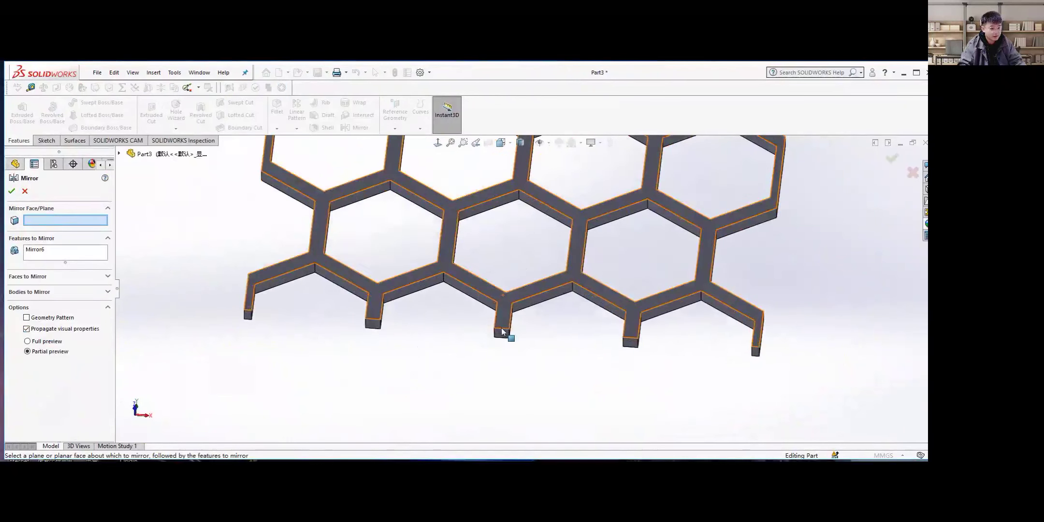
{"action": "scroll", "coordinate": [510, 320], "scroll_direction": "up", "scroll_amount": 4}
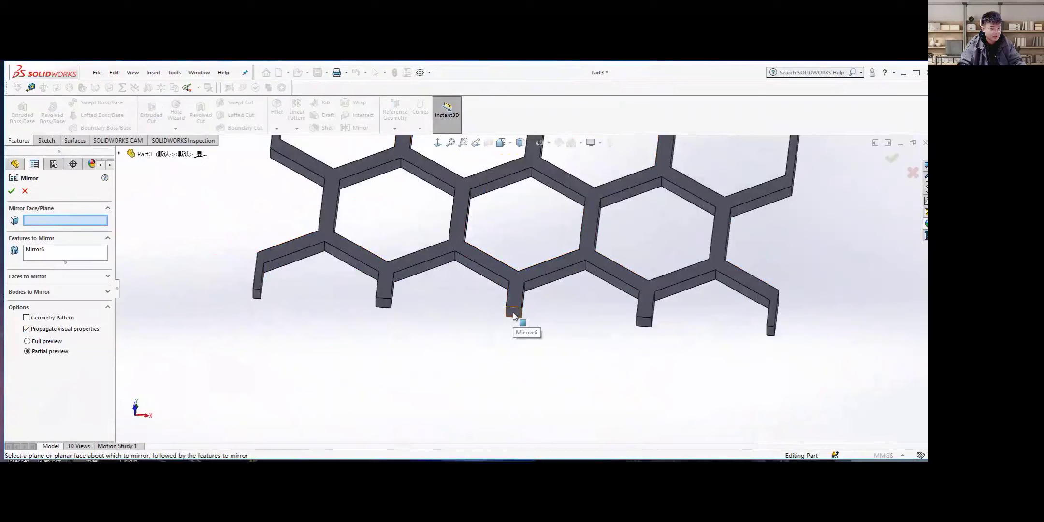
{"action": "left_click", "coordinate": [513, 313]}
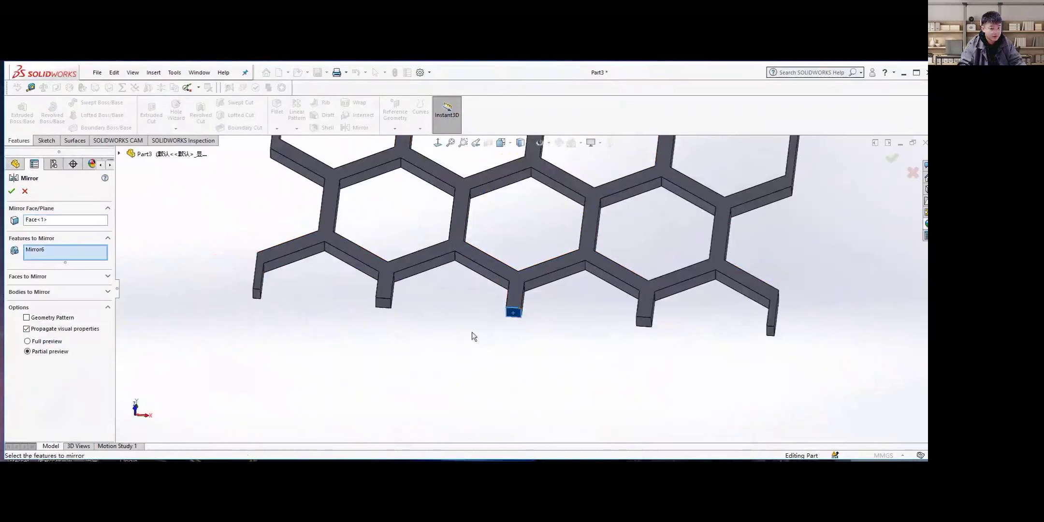
{"action": "right_click", "coordinate": [56, 250]}
{"action": "left_click", "coordinate": [85, 267]}
{"action": "left_click", "coordinate": [108, 292]}
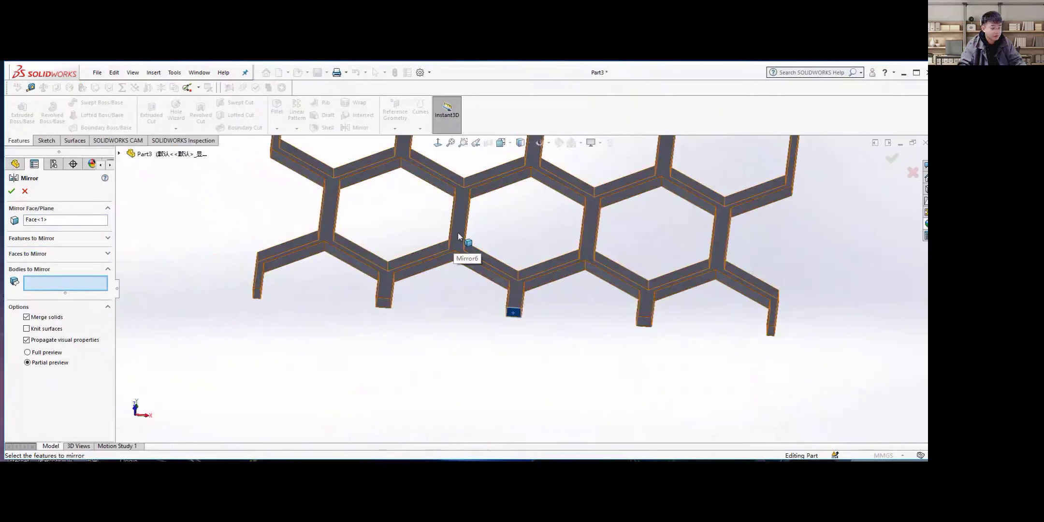
{"action": "left_click", "coordinate": [455, 249]}
{"action": "scroll", "coordinate": [432, 322], "scroll_direction": "up", "scroll_amount": 5}
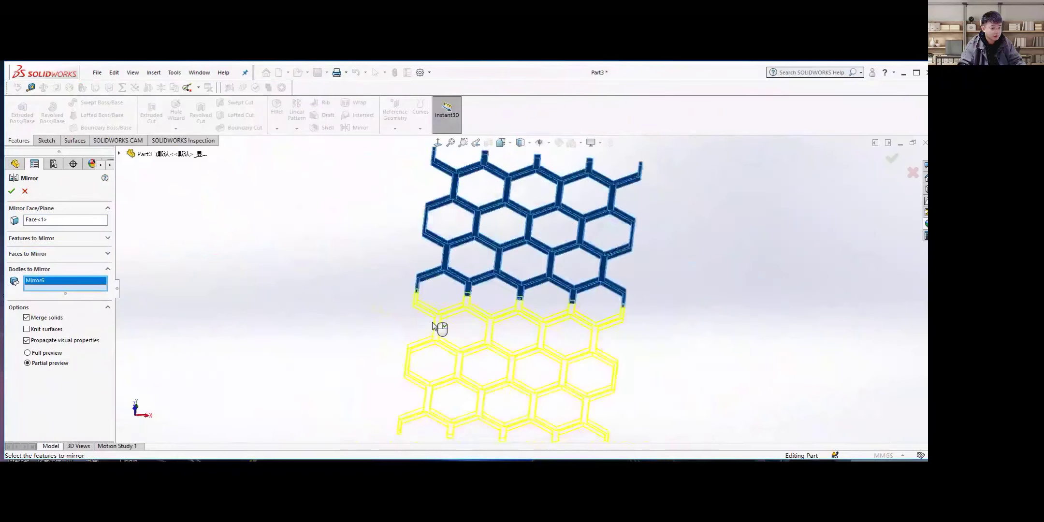
{"action": "left_click", "coordinate": [11, 191]}
{"action": "key", "text": "ctrl+1"}
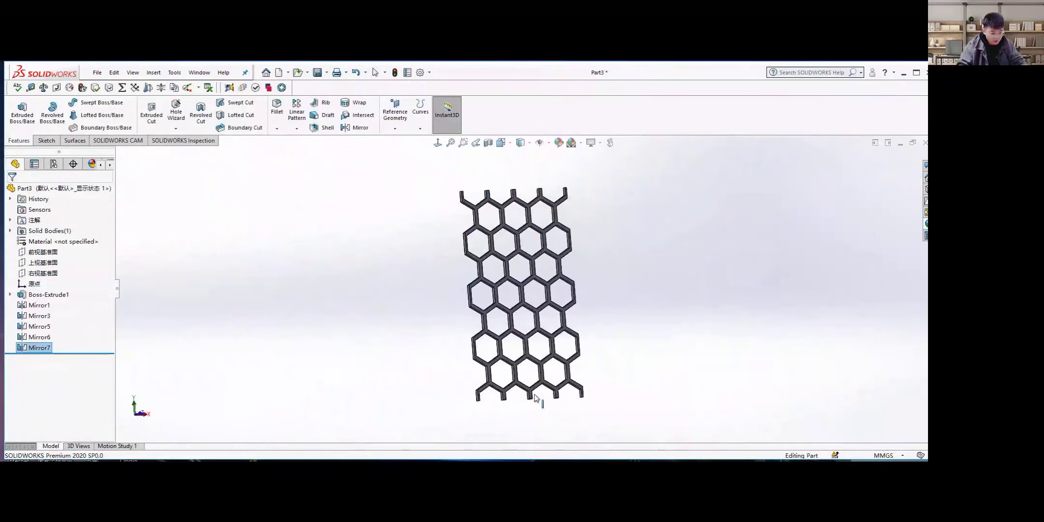
{"action": "middle_click_drag", "start_coordinate": [535, 398], "coordinate": [586, 235]}
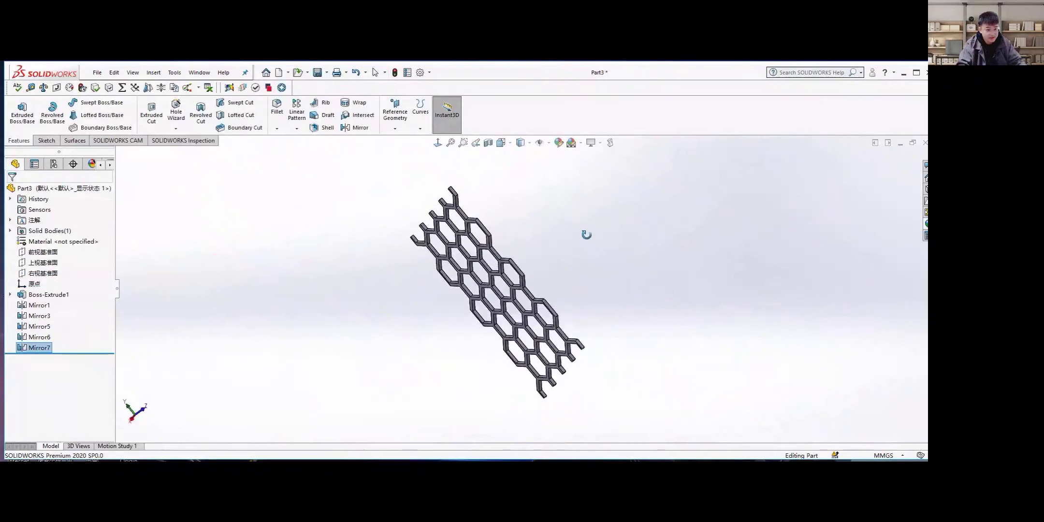
{"action": "key", "text": "ctrl+1"}
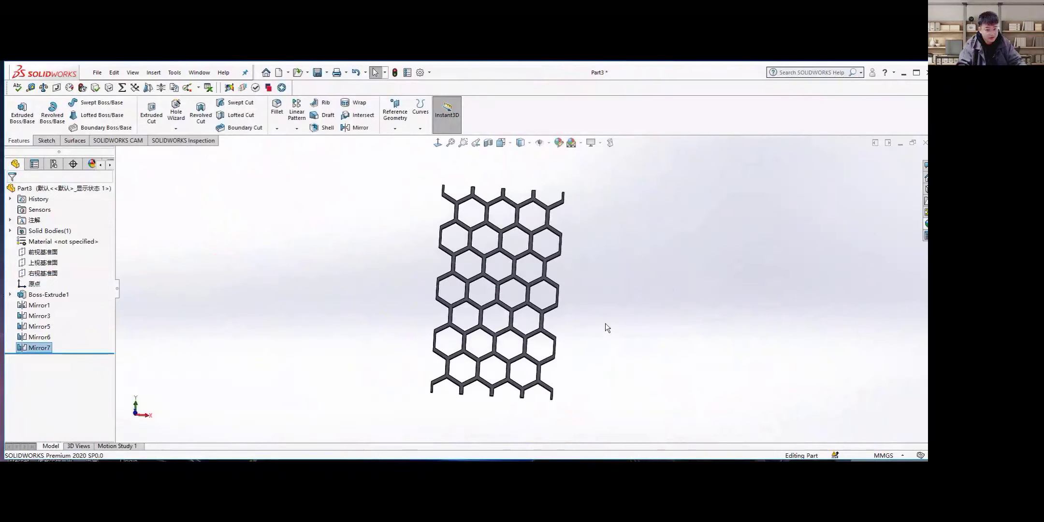
{"action": "mouse_move", "coordinate": [541, 350]}
{"action": "middle_mouse_down"}
{"action": "mouse_move", "coordinate": [527, 360]}
{"action": "mouse_move", "coordinate": [551, 366]}
{"action": "middle_mouse_up"}
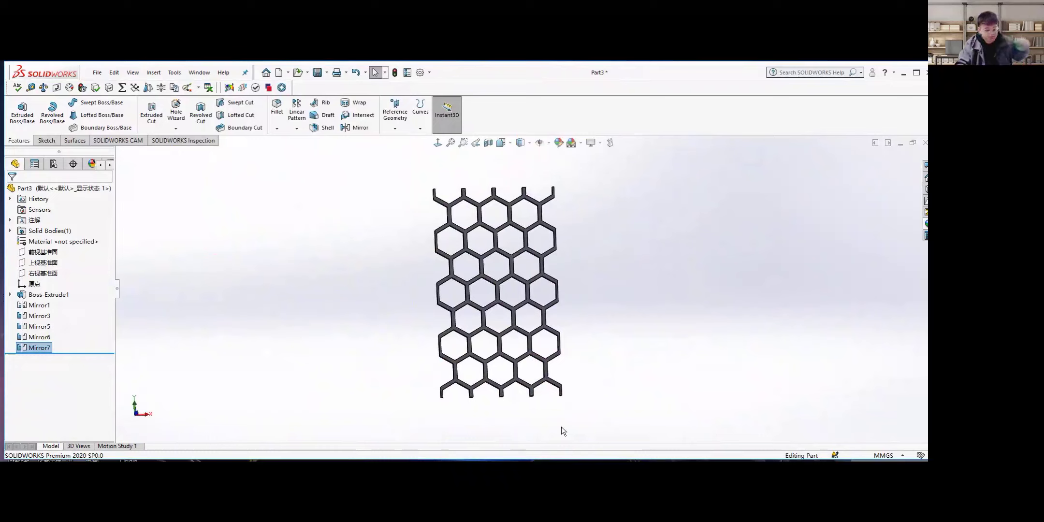
{"action": "mouse_move", "coordinate": [517, 395]}
{"action": "middle_mouse_down"}
{"action": "mouse_move", "coordinate": [527, 387]}
{"action": "mouse_move", "coordinate": [513, 383]}
{"action": "middle_mouse_up"}
{"action": "scroll", "coordinate": [498, 298], "scroll_direction": "down", "scroll_amount": 1}
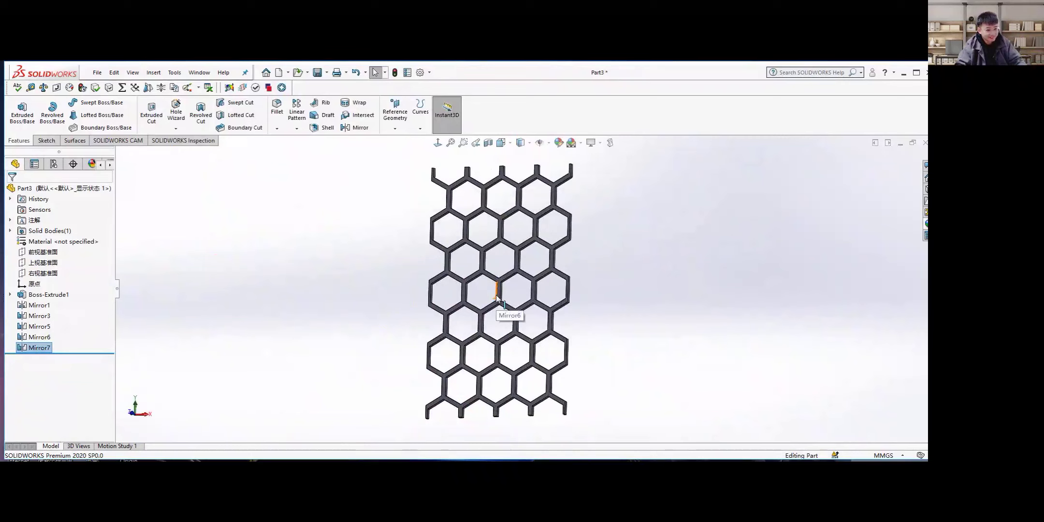
{"action": "scroll", "coordinate": [496, 295], "scroll_direction": "up", "scroll_amount": 1}
{"action": "middle_click_drag", "start_coordinate": [496, 294], "coordinate": [520, 255]}
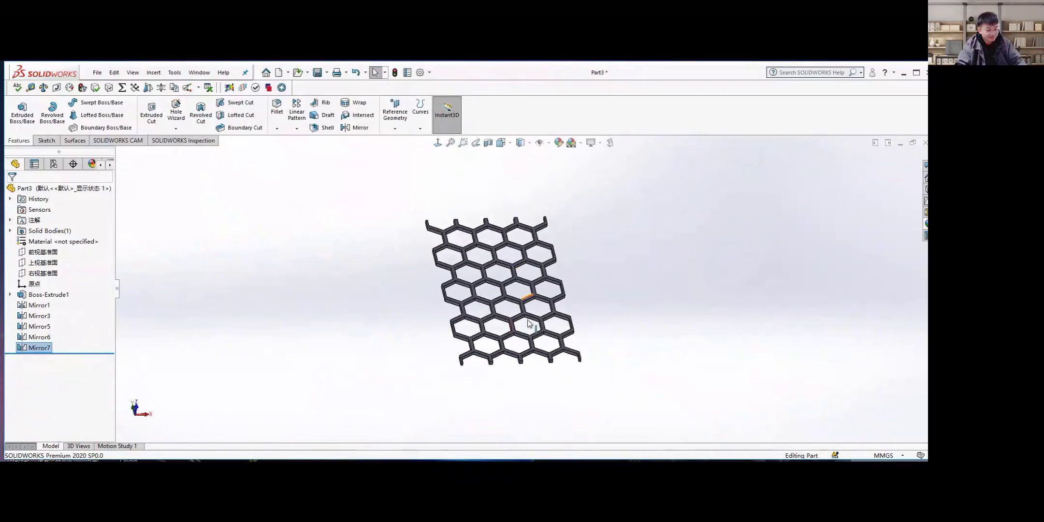
{"action": "scroll", "coordinate": [505, 319], "scroll_direction": "down", "scroll_amount": 1}
{"action": "scroll", "coordinate": [505, 319], "scroll_direction": "down", "scroll_amount": 1}
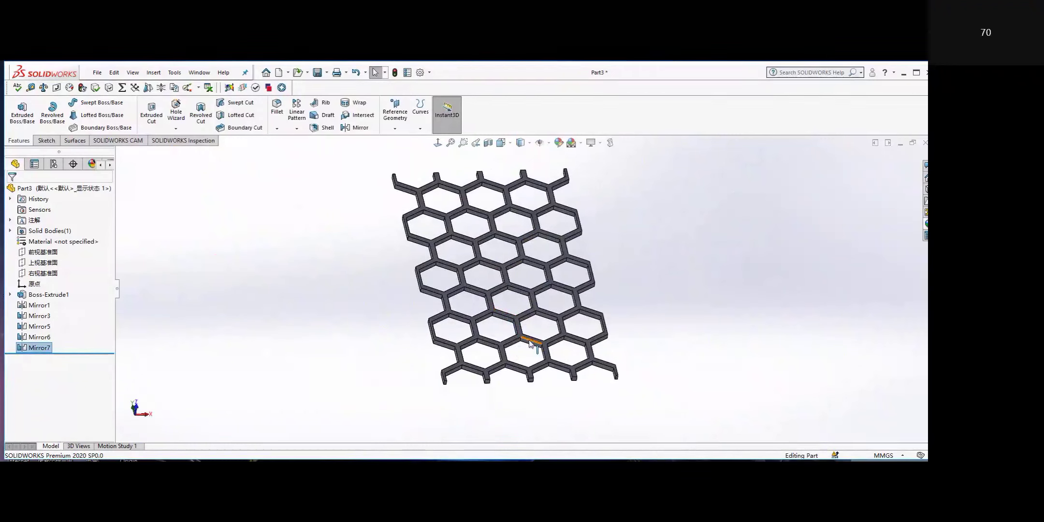
{"action": "middle_click_drag", "start_coordinate": [520, 328], "coordinate": [536, 333]}
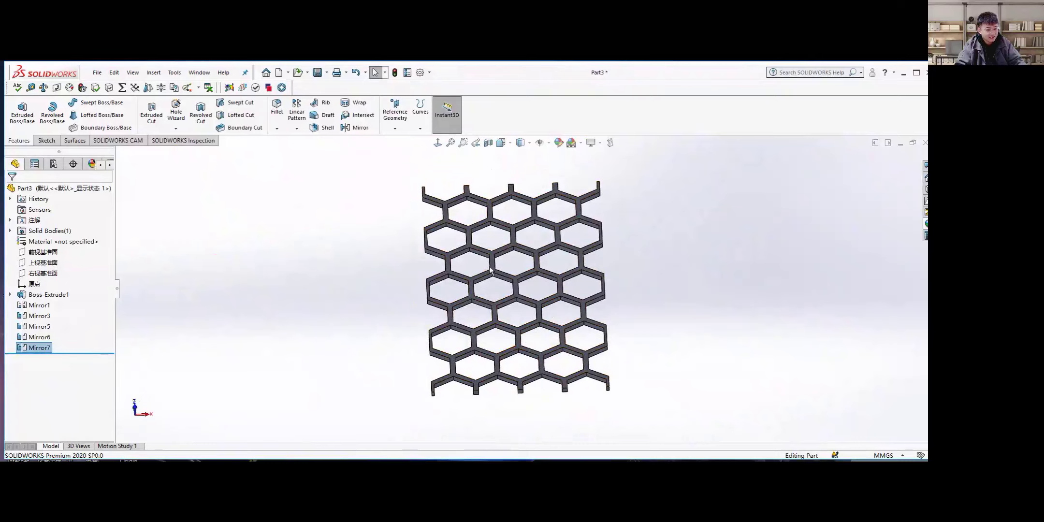
{"action": "middle_click_drag", "start_coordinate": [490, 336], "coordinate": [522, 310]}
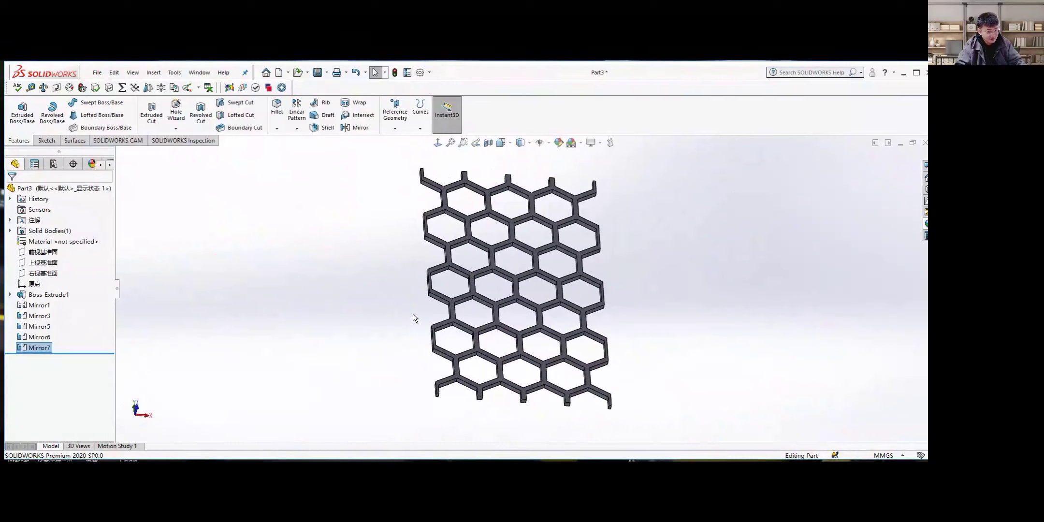
Undo the mirror features back to the single Boss-Extrude1 Y wall in front view
{"action": "key", "text": "ctrl+z"}
{"action": "key", "text": "ctrl+z"}
{"action": "scroll", "coordinate": [425, 295], "scroll_direction": "up", "scroll_amount": 5}
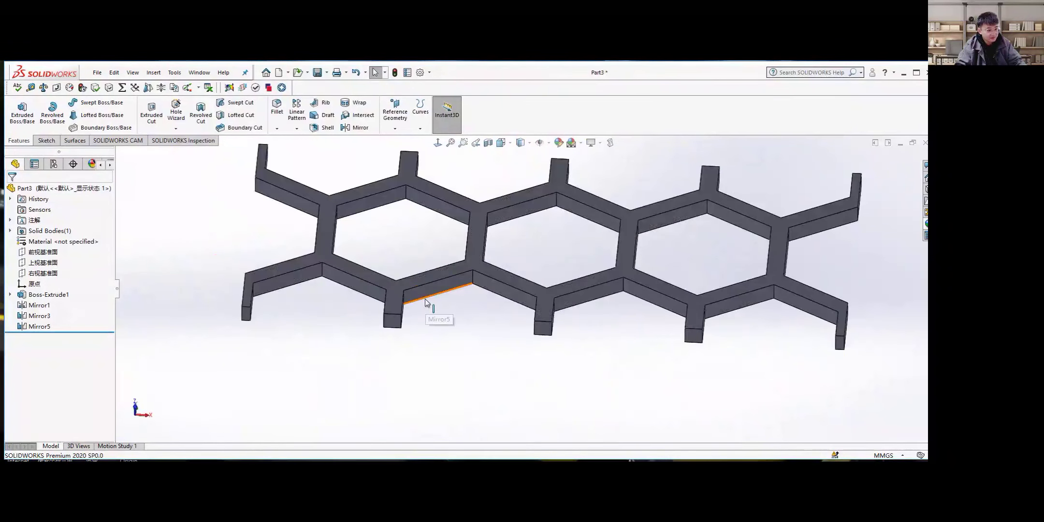
{"action": "key", "text": "ctrl+z"}
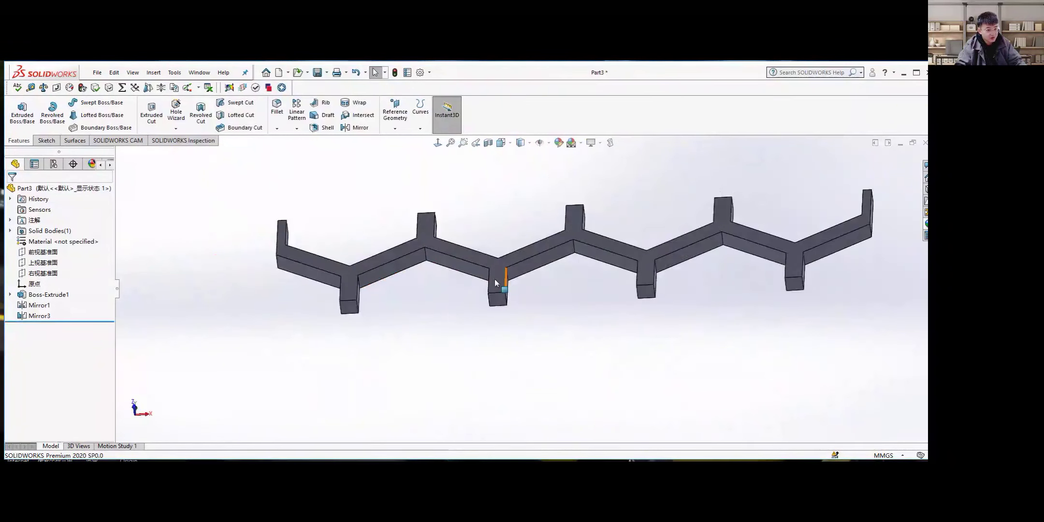
{"action": "key", "text": "ctrl+z"}
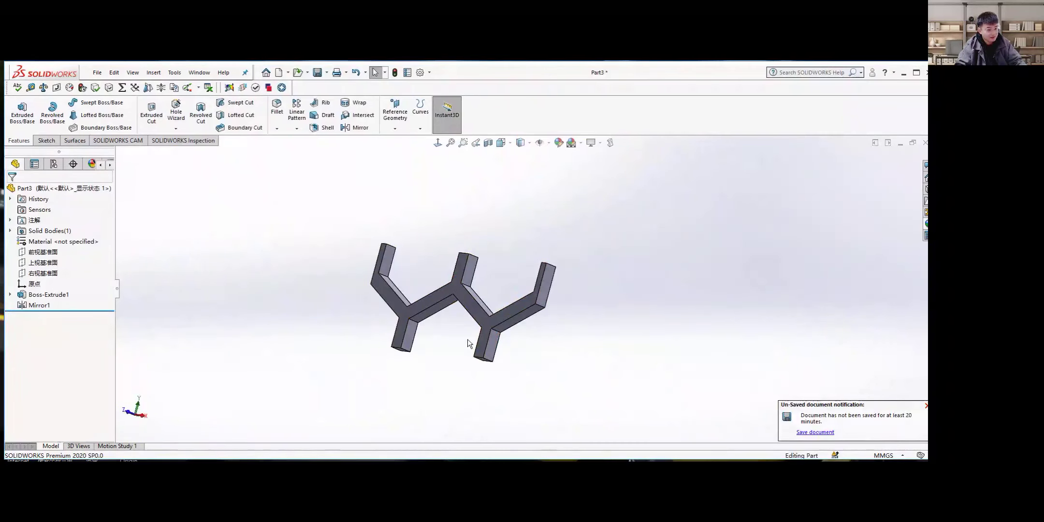
{"action": "left_click", "coordinate": [492, 335]}
{"action": "key", "text": "ctrl+y"}
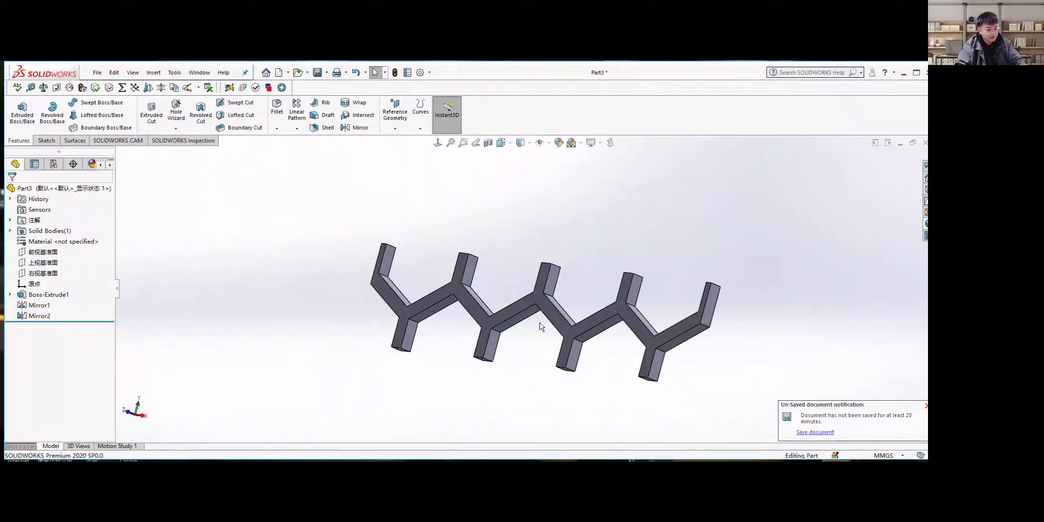
{"action": "key", "text": "ctrl+z"}
{"action": "key", "text": "ctrl+z"}
{"action": "key", "text": "ctrl+1"}
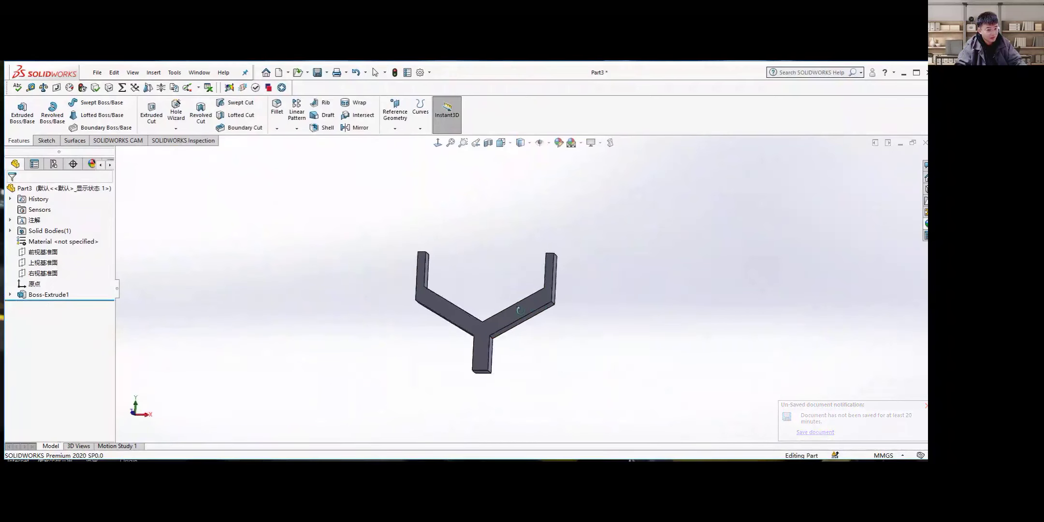
{"action": "key", "text": "alt+Tab"}
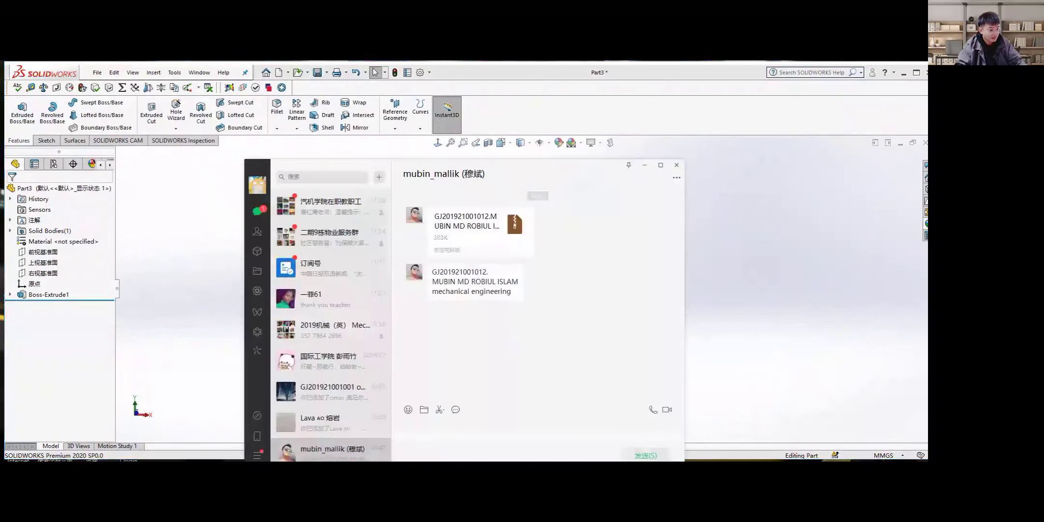
Leave WeChat and return to the SOLIDWORKS Y-shaped wall
{"action": "key", "text": "alt+Tab"}
{"action": "middle_click_drag", "start_coordinate": [522, 302], "coordinate": [455, 292]}
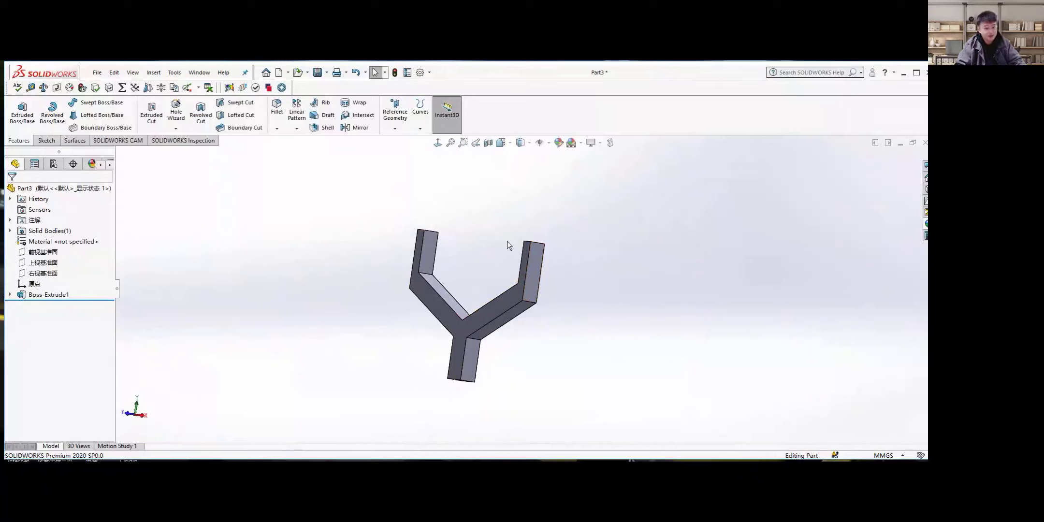
{"action": "scroll", "coordinate": [509, 244], "scroll_direction": "up", "scroll_amount": 2}
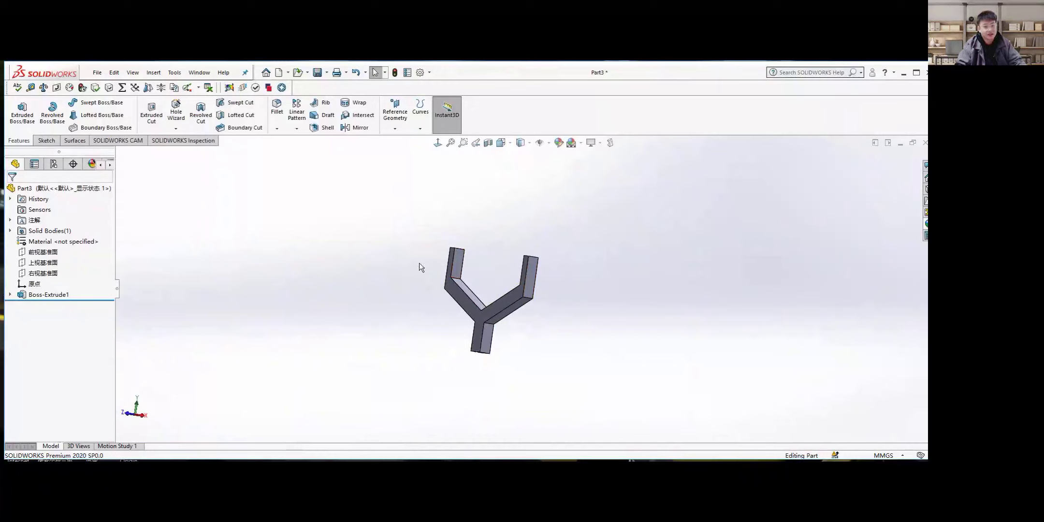
{"action": "scroll", "coordinate": [526, 283], "scroll_direction": "down", "scroll_amount": 2}
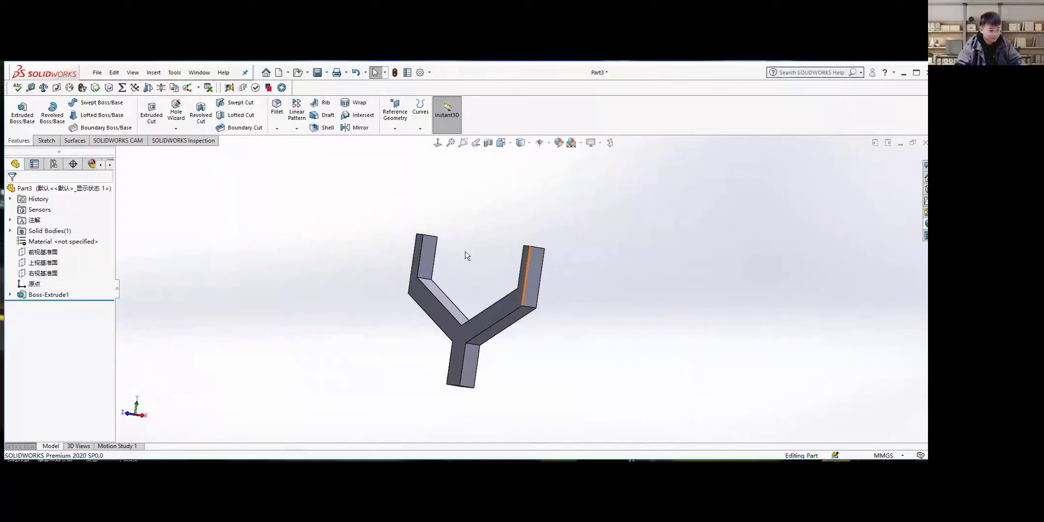
{"action": "middle_click_drag", "start_coordinate": [465, 252], "coordinate": [501, 246]}
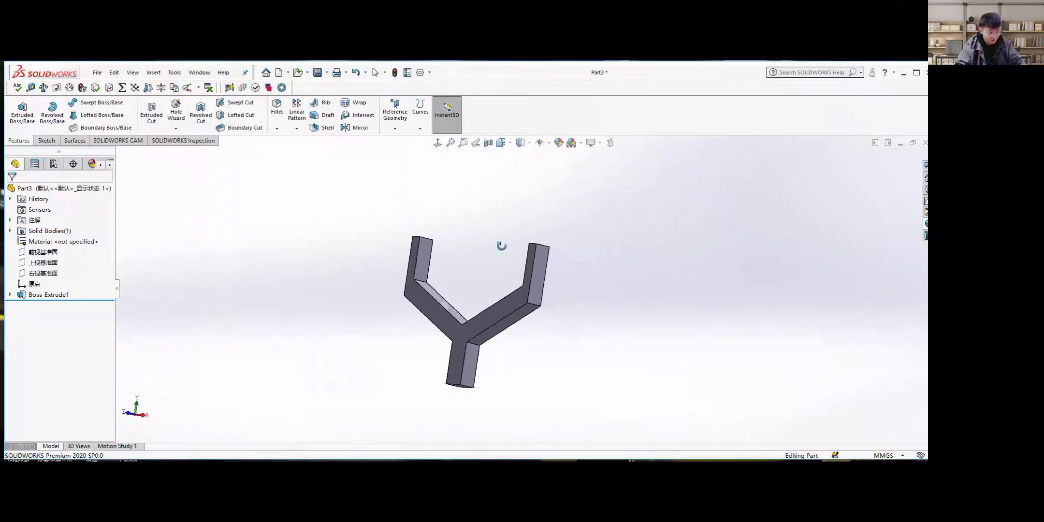
Mirror the Boss-Extrude1 Y body across its right arm's end face, creating Mirror8
{"action": "left_click", "coordinate": [356, 128]}
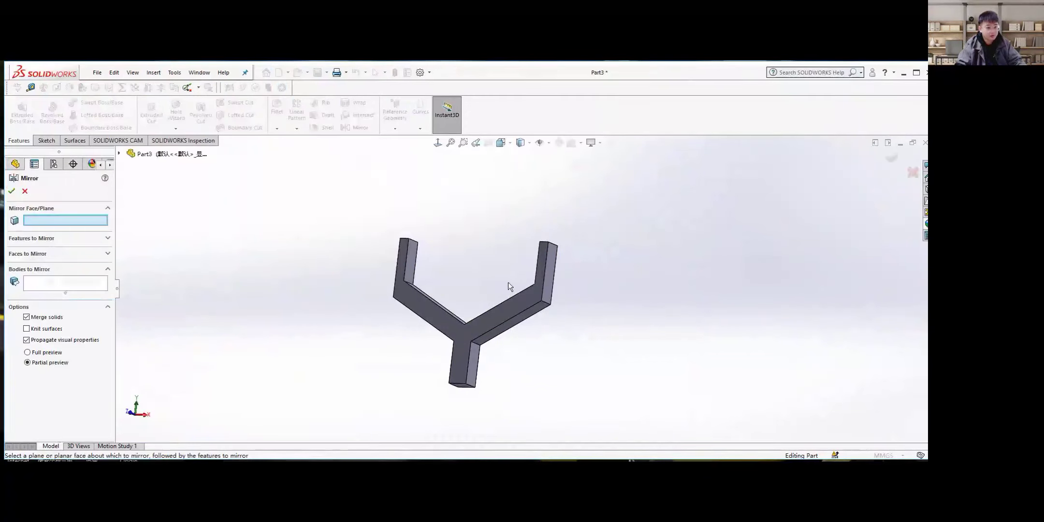
{"action": "middle_click_drag", "start_coordinate": [541, 254], "coordinate": [534, 254]}
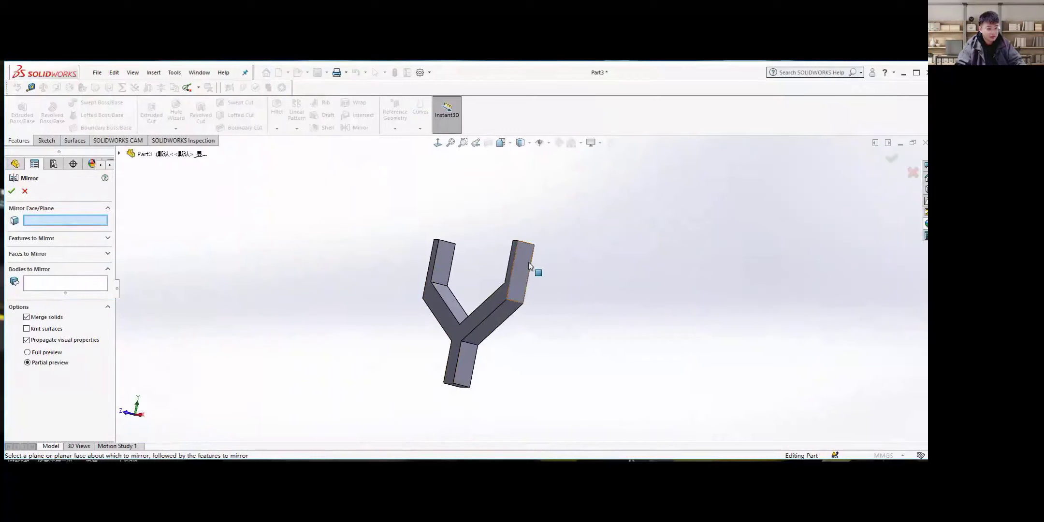
{"action": "scroll", "coordinate": [519, 270], "scroll_direction": "down", "scroll_amount": 2}
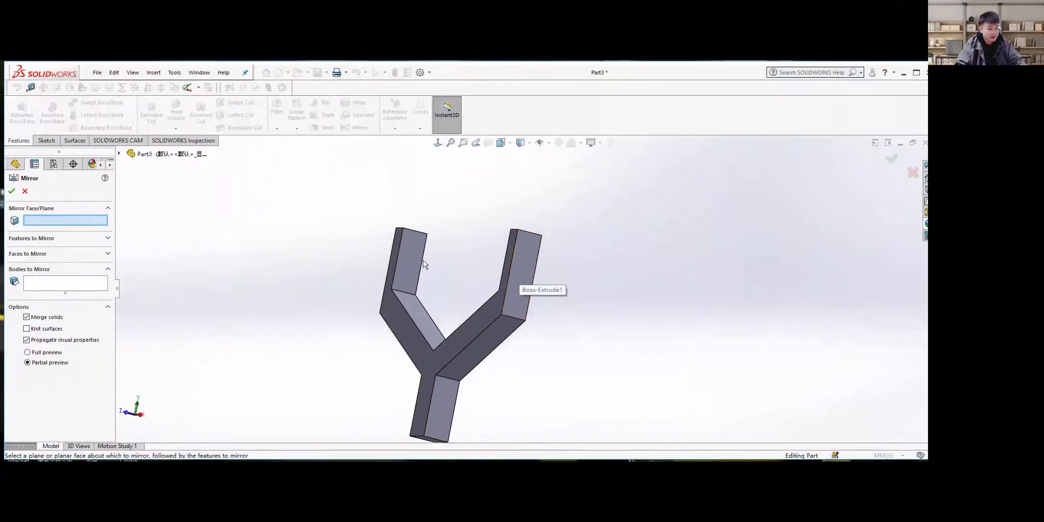
{"action": "left_click", "coordinate": [523, 266]}
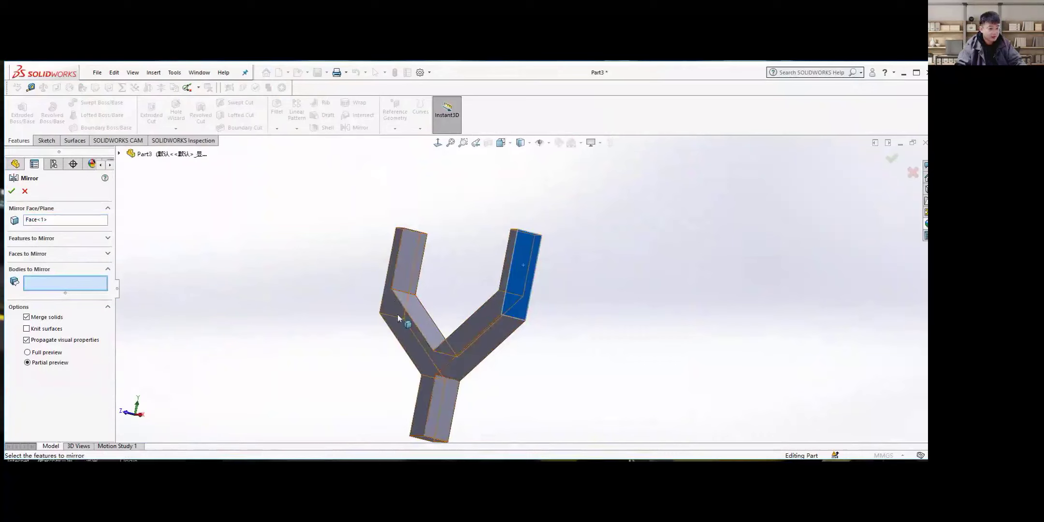
{"action": "left_click", "coordinate": [487, 306]}
{"action": "scroll", "coordinate": [547, 327], "scroll_direction": "down", "scroll_amount": 3}
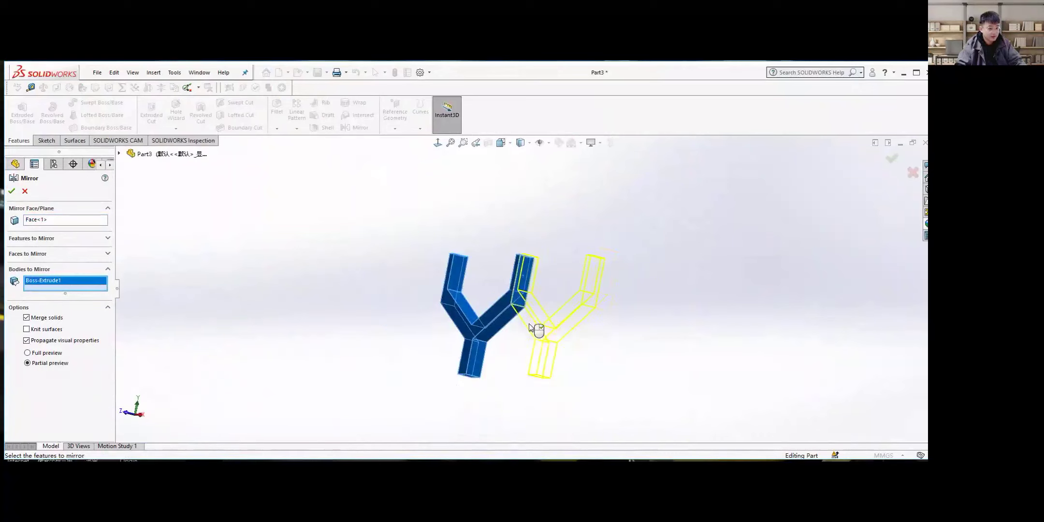
{"action": "middle_click_drag", "start_coordinate": [534, 328], "coordinate": [552, 326]}
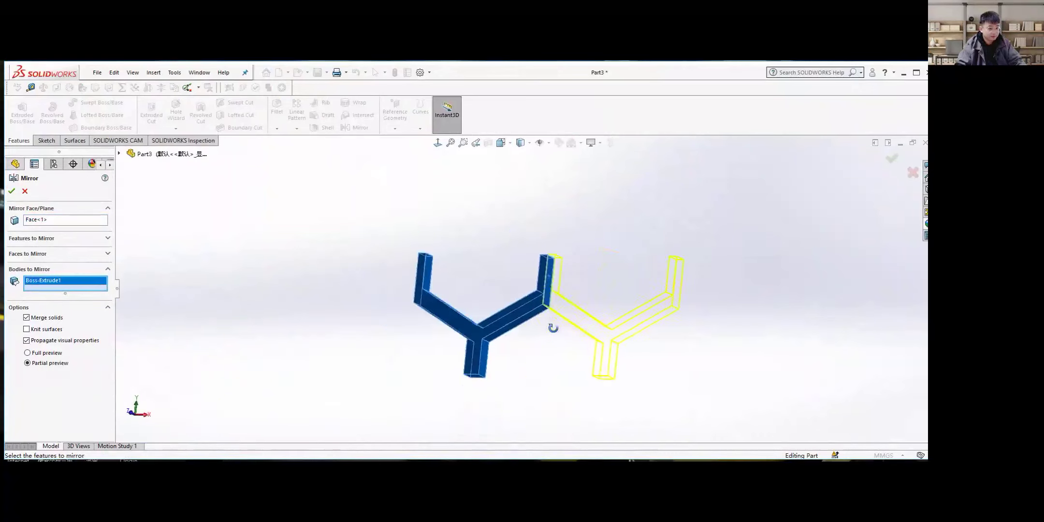
{"action": "left_click", "coordinate": [12, 192]}
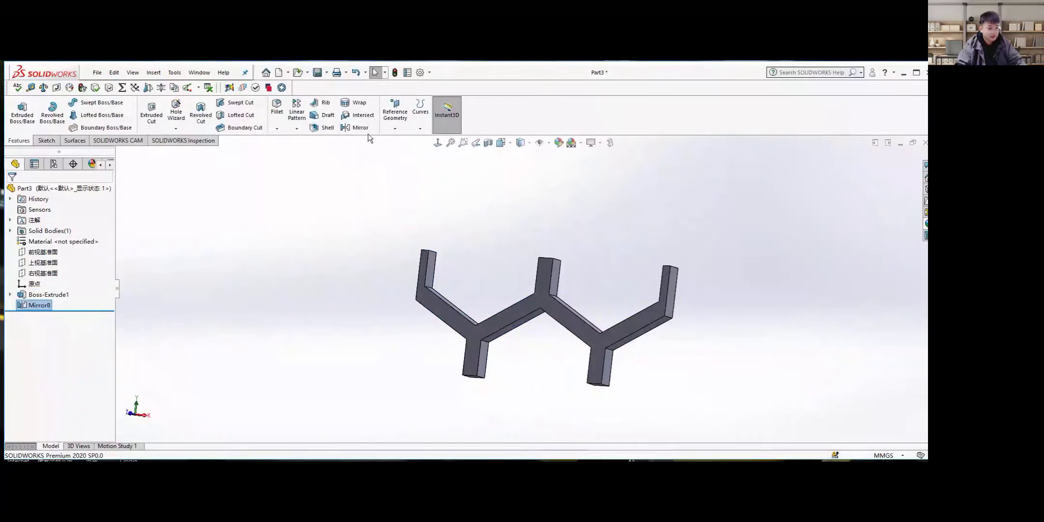
Mirror the Mirror8 body about the right prong's end face, creating Mirror9 with four Ys
{"action": "left_click", "coordinate": [360, 127]}
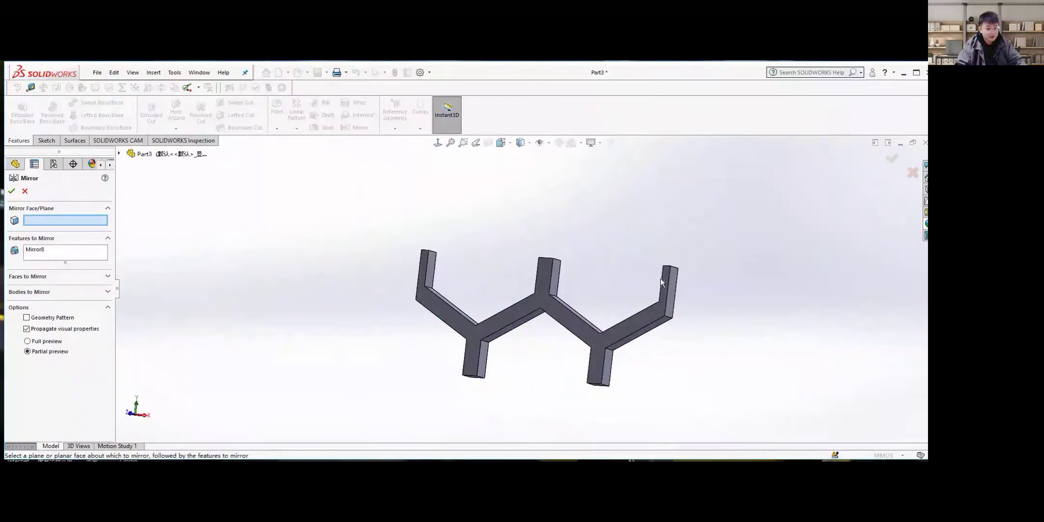
{"action": "scroll", "coordinate": [663, 283], "scroll_direction": "up", "scroll_amount": 2}
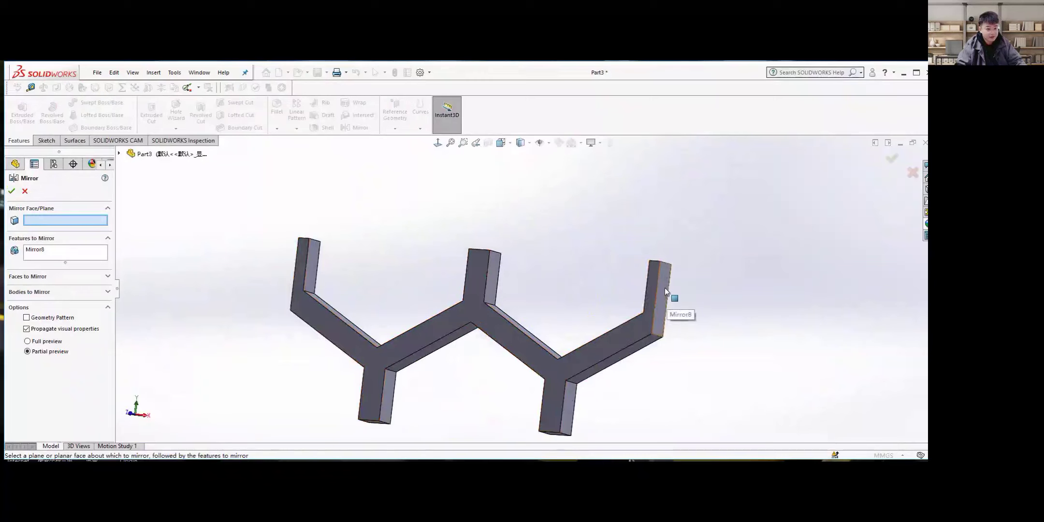
{"action": "scroll", "coordinate": [657, 290], "scroll_direction": "down", "scroll_amount": 2}
{"action": "scroll", "coordinate": [546, 288], "scroll_direction": "up", "scroll_amount": 4}
{"action": "left_click", "coordinate": [541, 288]}
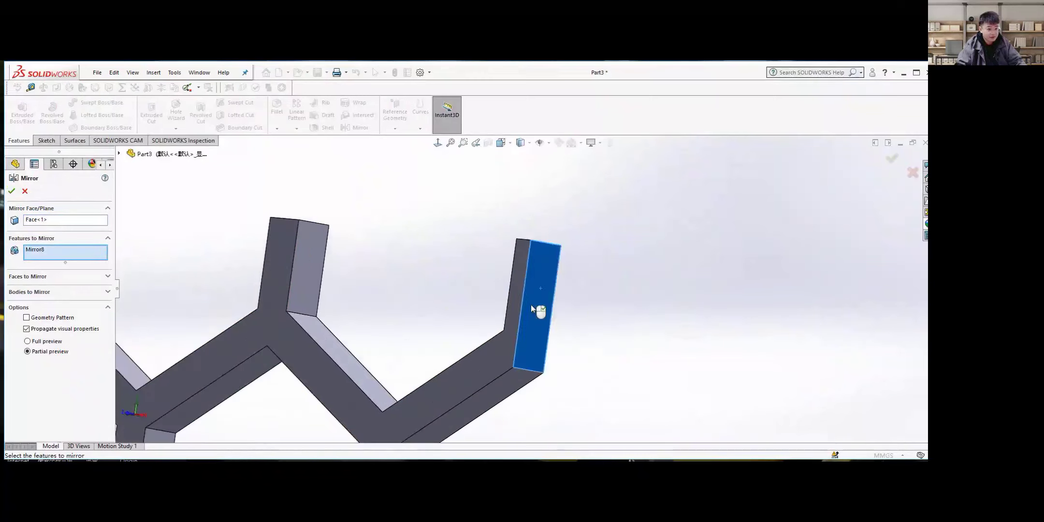
{"action": "scroll", "coordinate": [566, 294], "scroll_direction": "down", "scroll_amount": 4}
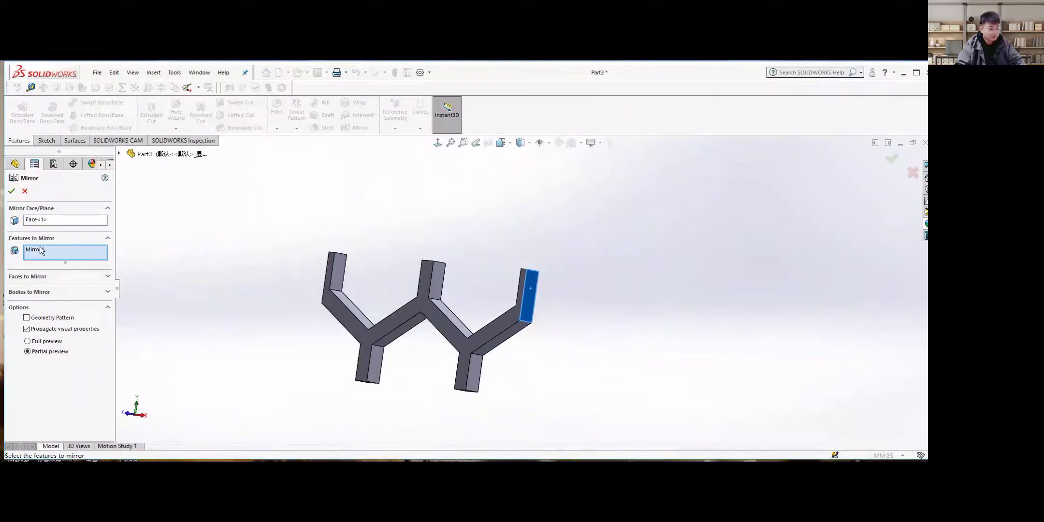
{"action": "left_click", "coordinate": [73, 291]}
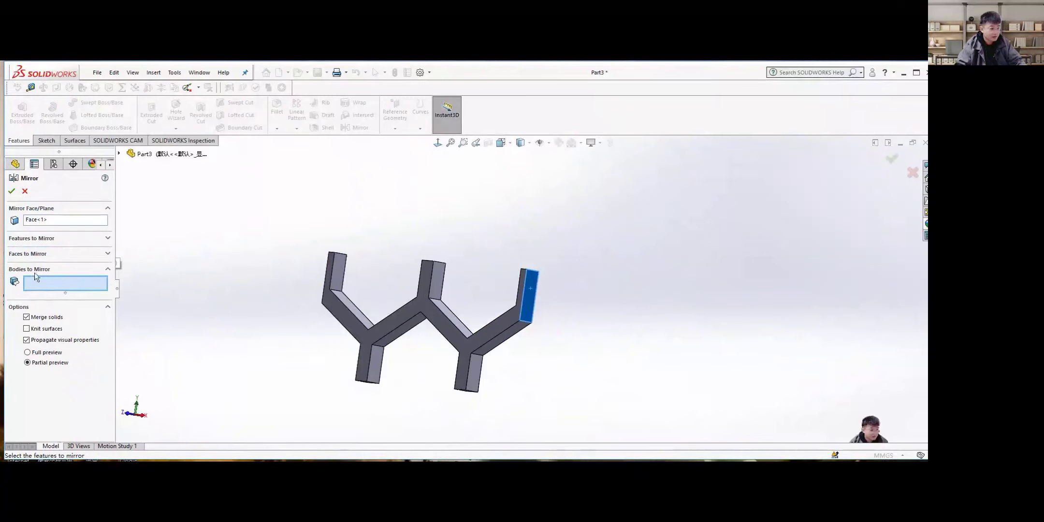
{"action": "left_click", "coordinate": [347, 330]}
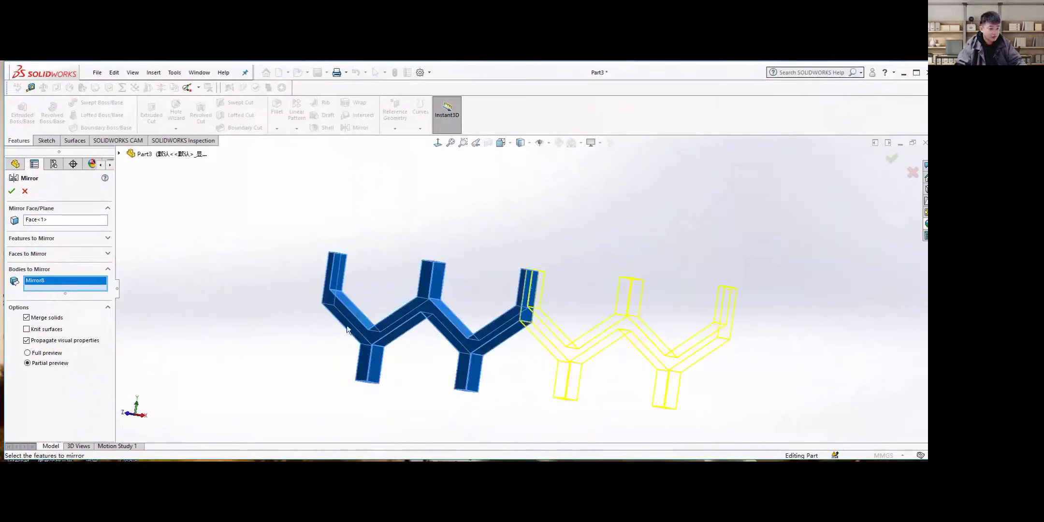
{"action": "left_click", "coordinate": [12, 191]}
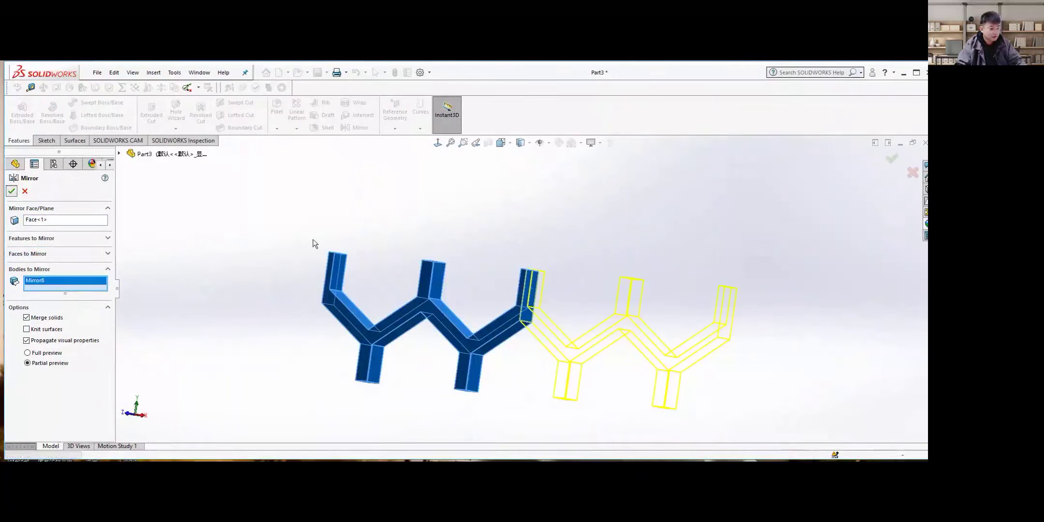
{"action": "middle_click_drag", "start_coordinate": [547, 302], "coordinate": [516, 241]}
{"action": "scroll", "coordinate": [489, 295], "scroll_direction": "down", "scroll_amount": 3}
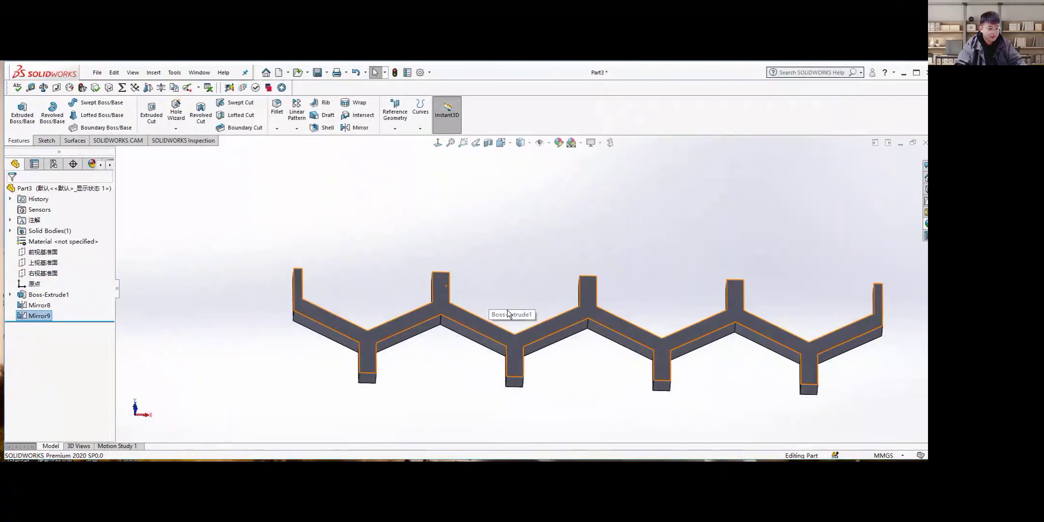
{"action": "scroll", "coordinate": [541, 328], "scroll_direction": "down", "scroll_amount": 1}
{"action": "middle_click_drag", "start_coordinate": [541, 327], "coordinate": [361, 163], "text": "ctrl"}
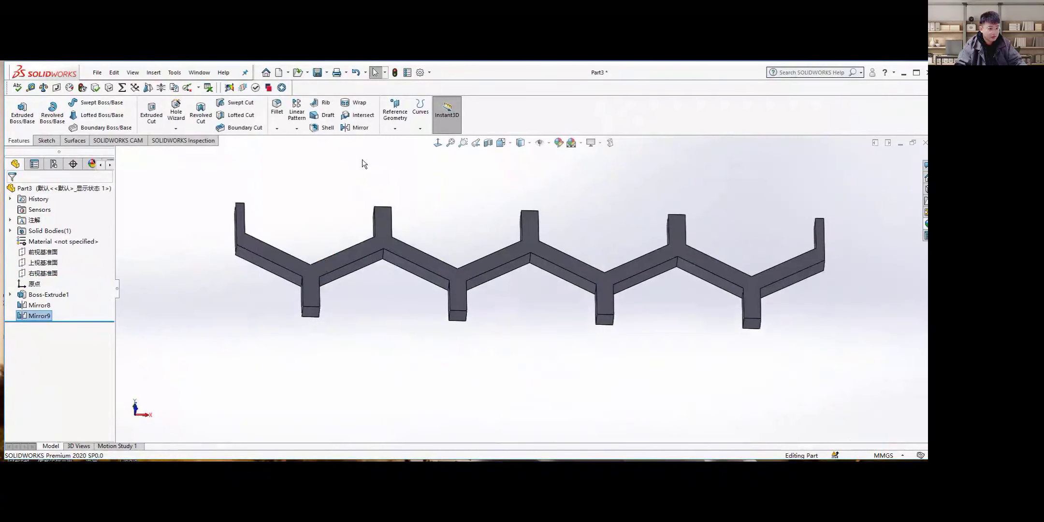
Mirror the Mirror9 zigzag body about a lower leg's bottom face, creating Mirror10
{"action": "left_click", "coordinate": [361, 128]}
{"action": "scroll", "coordinate": [457, 317], "scroll_direction": "down", "scroll_amount": 3}
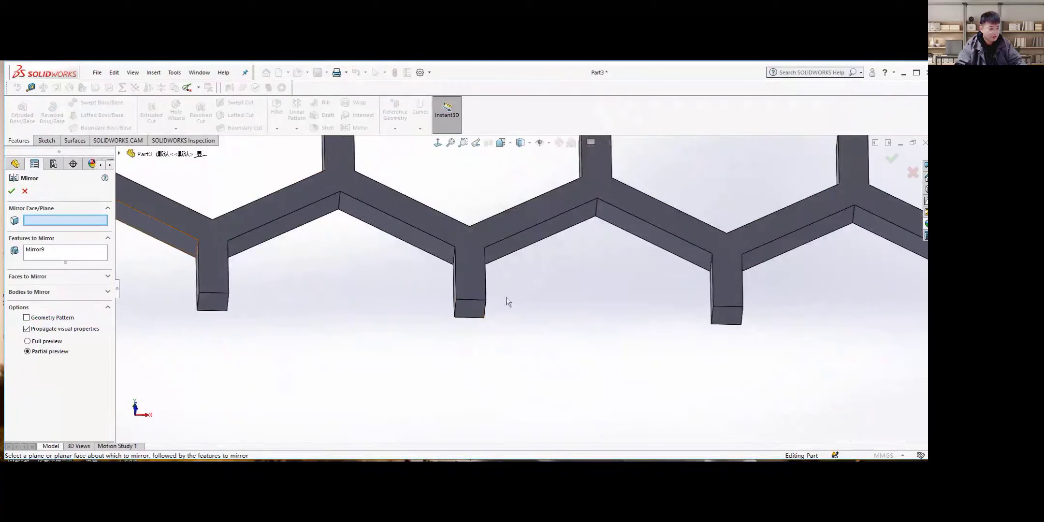
{"action": "scroll", "coordinate": [472, 307], "scroll_direction": "up", "scroll_amount": 3}
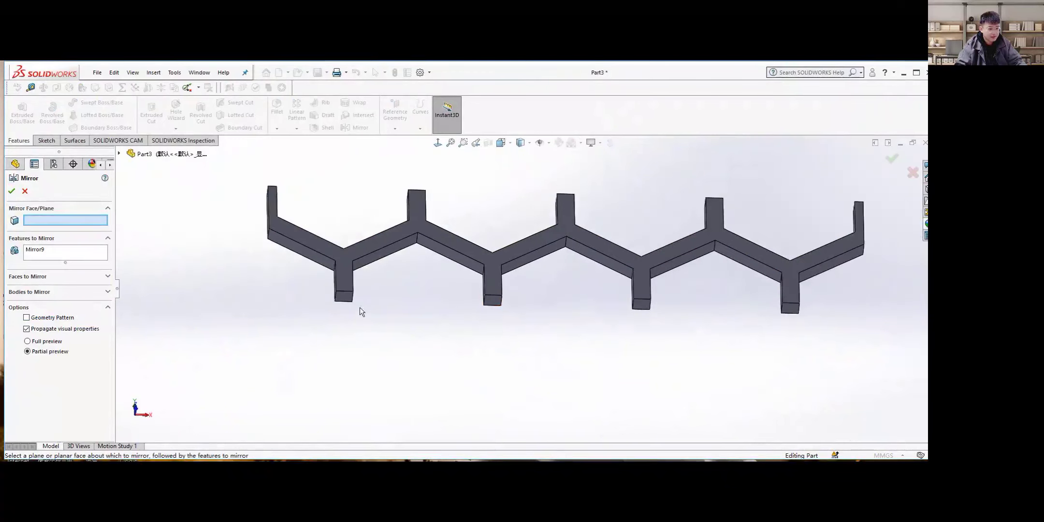
{"action": "scroll", "coordinate": [498, 296], "scroll_direction": "down", "scroll_amount": 3}
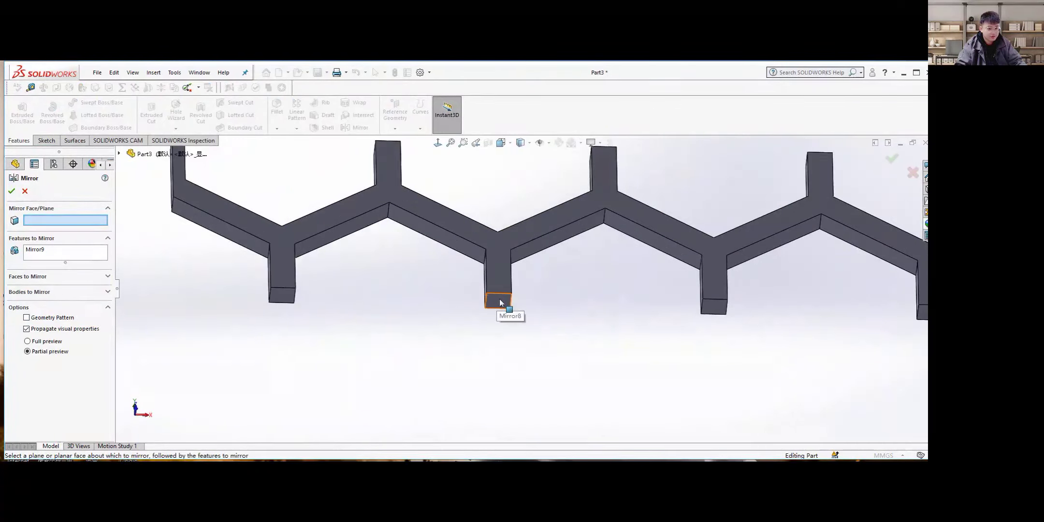
{"action": "left_click", "coordinate": [500, 303]}
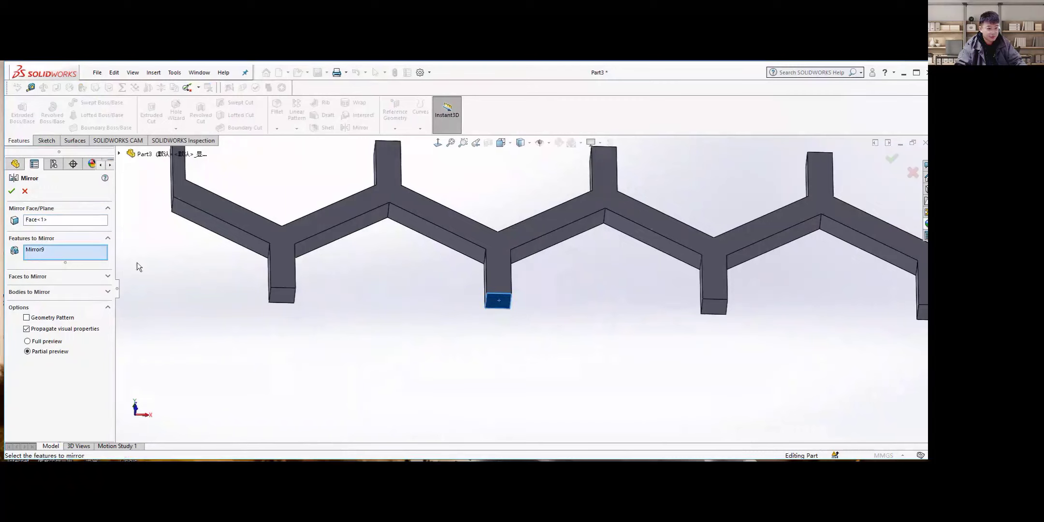
{"action": "key", "text": "f"}
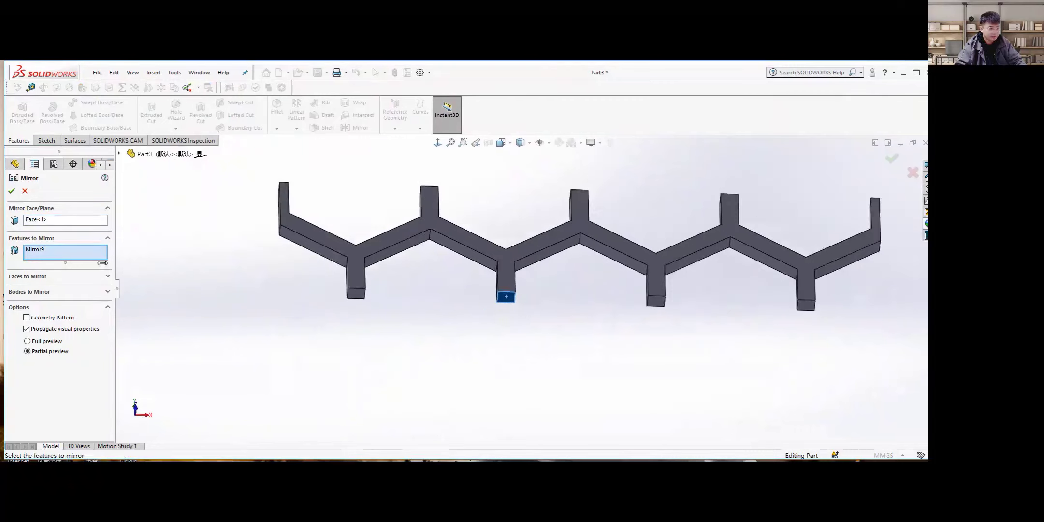
{"action": "left_click", "coordinate": [55, 292]}
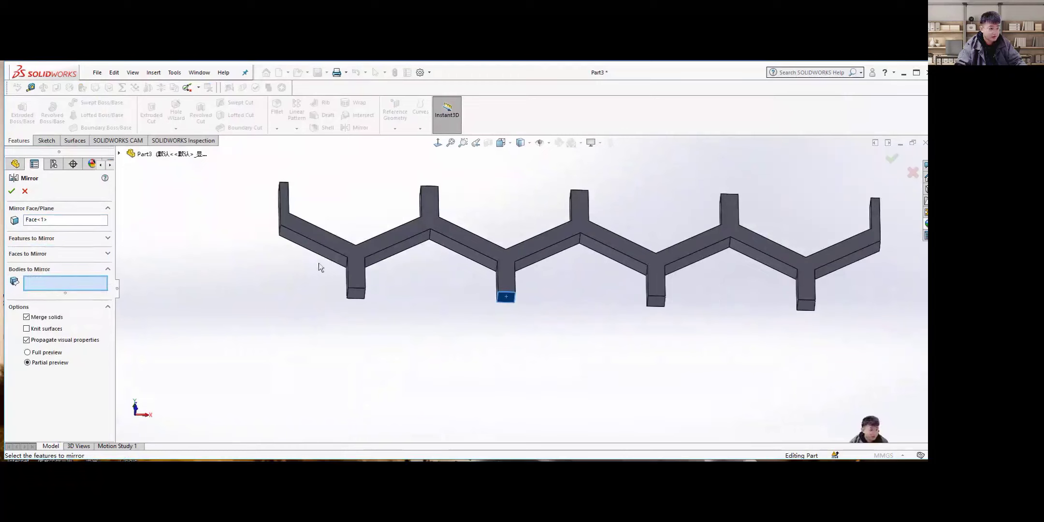
{"action": "left_click", "coordinate": [399, 237]}
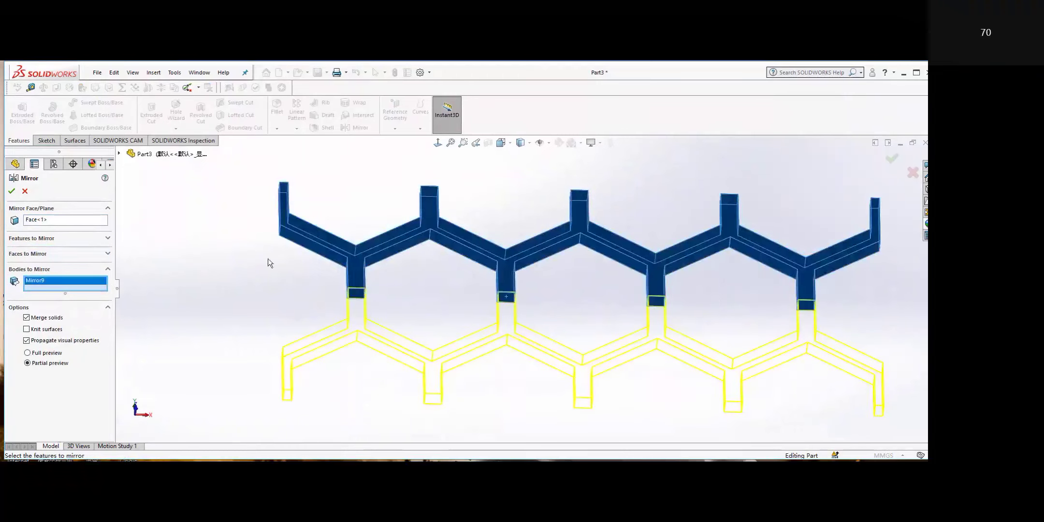
{"action": "key", "text": "Return"}
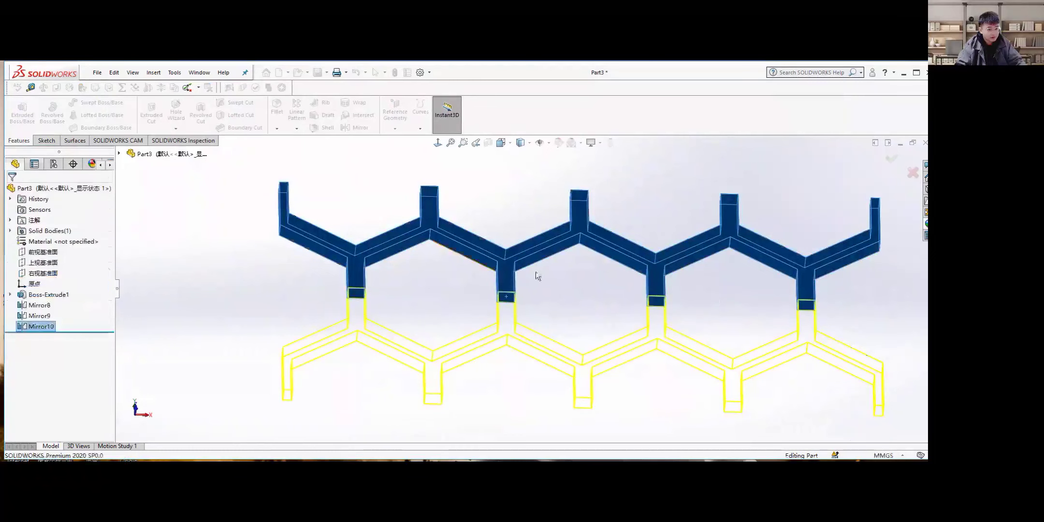
{"action": "scroll", "coordinate": [536, 276], "scroll_direction": "up", "scroll_amount": 3}
{"action": "scroll", "coordinate": [561, 295], "scroll_direction": "up", "scroll_amount": 1}
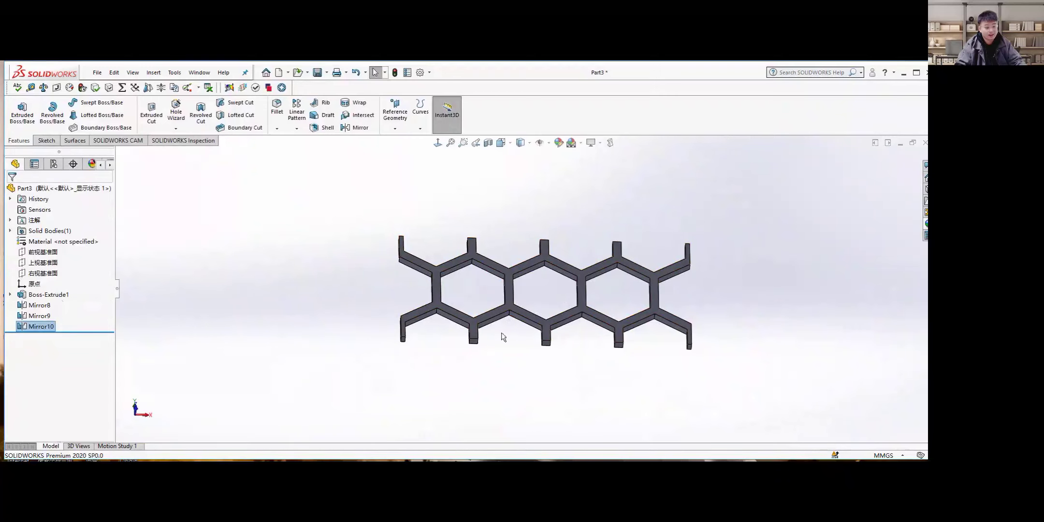
Create Mirror11 by mirroring the hexagon-row body about a leg's bottom face
{"action": "left_click", "coordinate": [360, 128]}
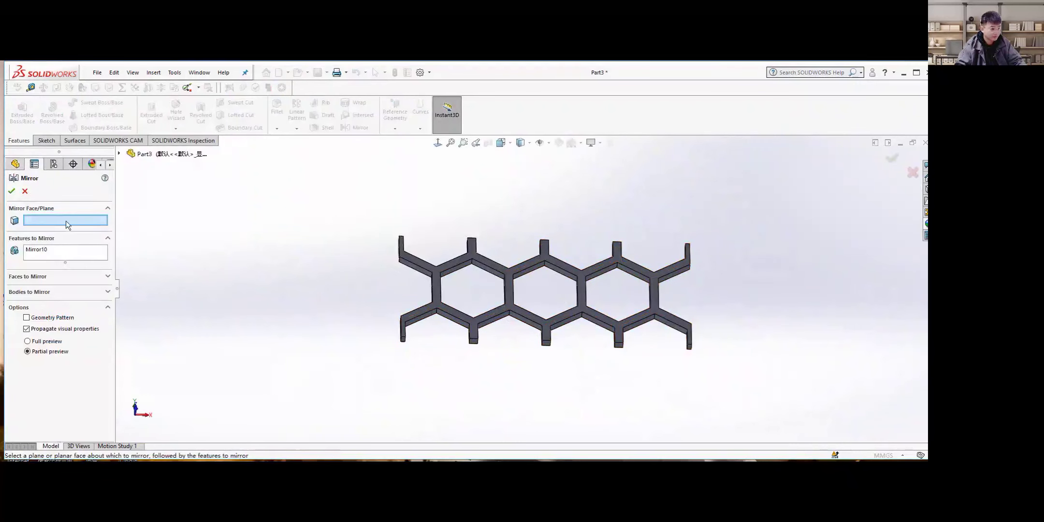
{"action": "scroll", "coordinate": [542, 335], "scroll_direction": "down", "scroll_amount": 8}
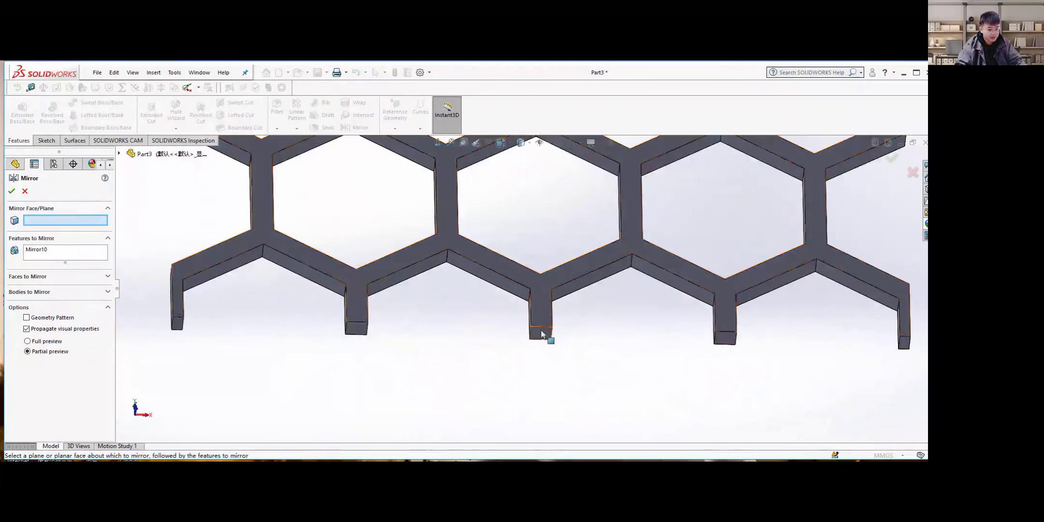
{"action": "left_click", "coordinate": [542, 335]}
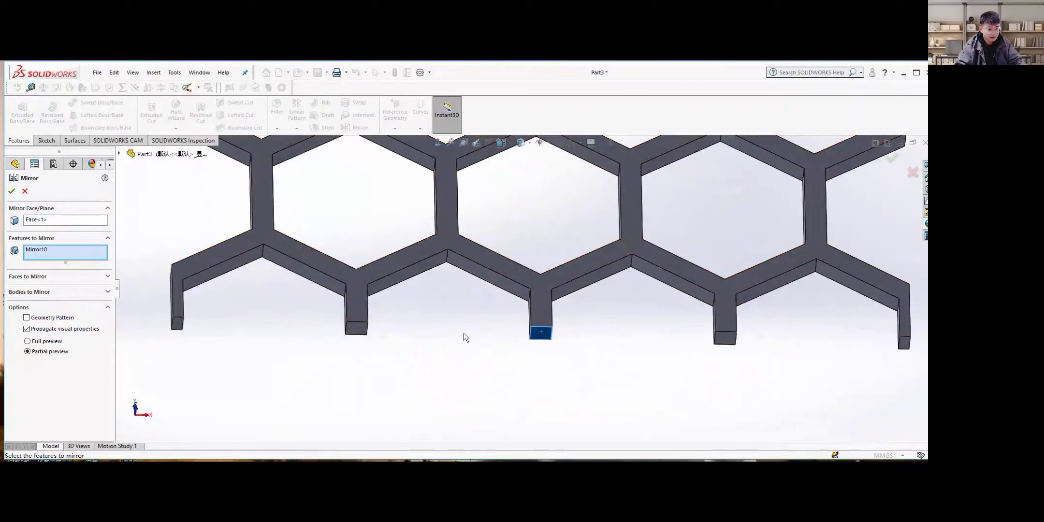
{"action": "scroll", "coordinate": [466, 337], "scroll_direction": "up", "scroll_amount": 3}
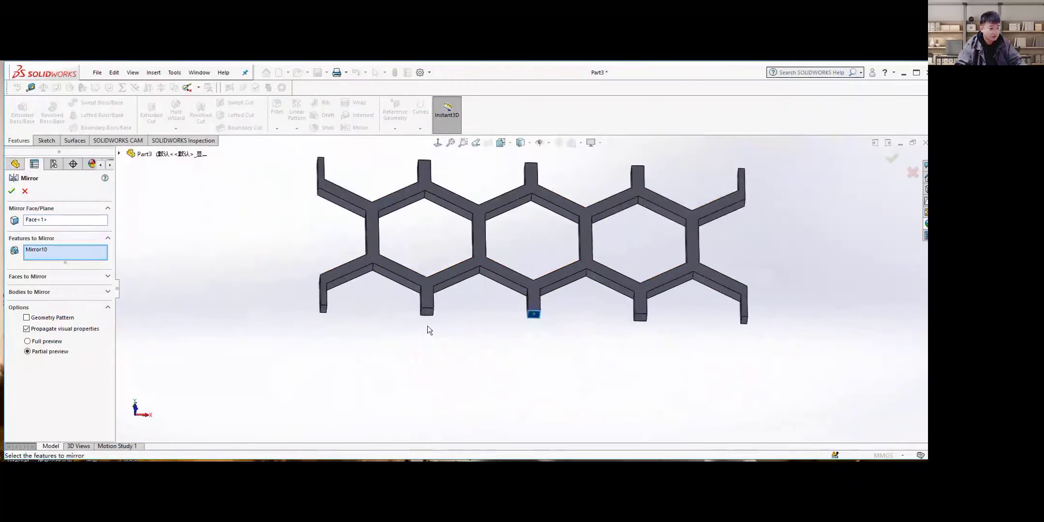
{"action": "left_click", "coordinate": [44, 293]}
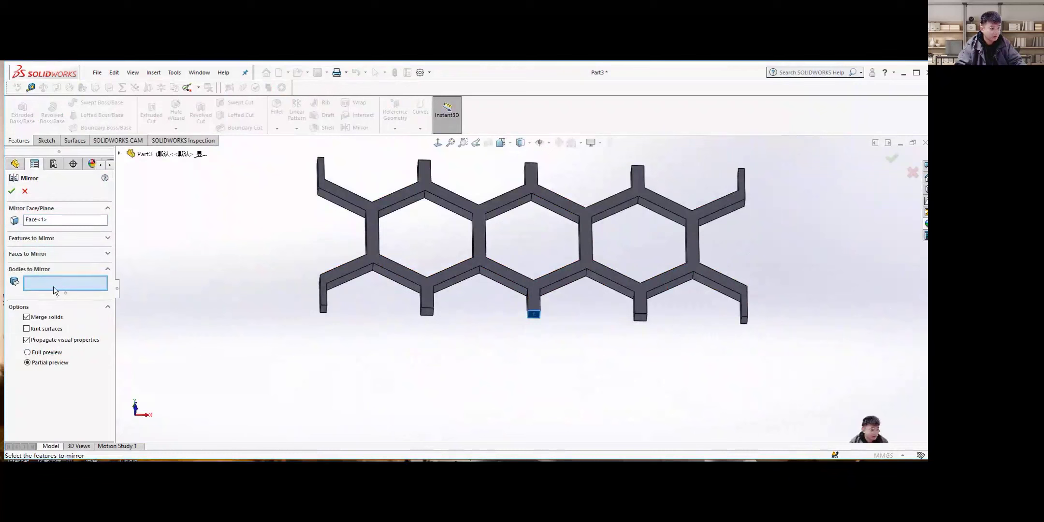
{"action": "left_click", "coordinate": [372, 254]}
{"action": "key", "text": "Return"}
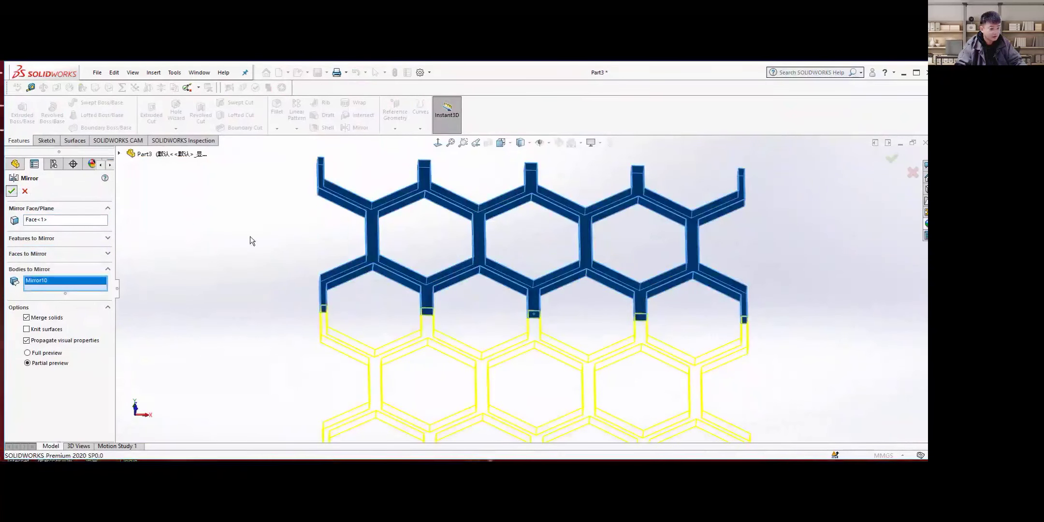
{"action": "scroll", "coordinate": [480, 274], "scroll_direction": "up", "scroll_amount": 3}
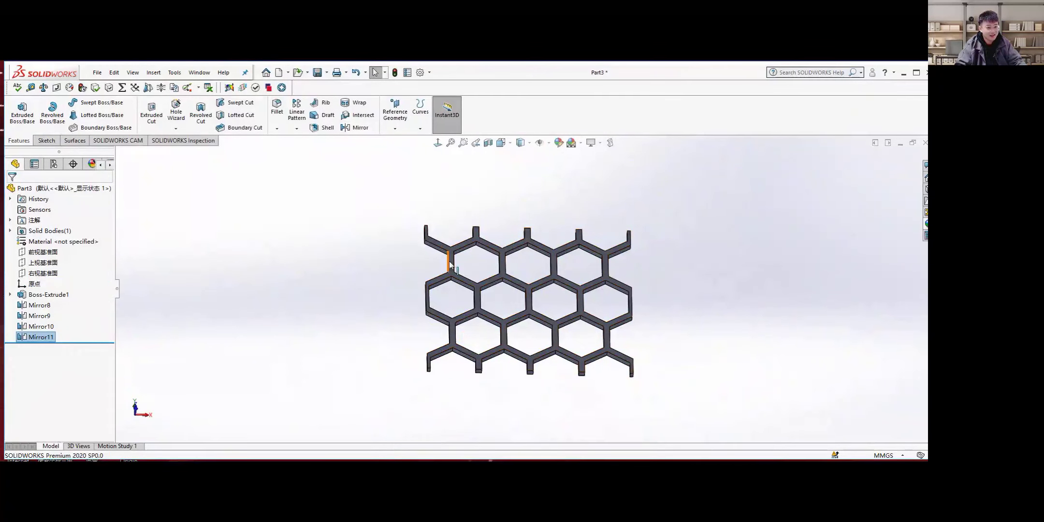
Create Mirror12 by mirroring the enlarged honeycomb body about a leg's bottom face
{"action": "left_click", "coordinate": [360, 128]}
{"action": "scroll", "coordinate": [529, 367], "scroll_direction": "down", "scroll_amount": 5}
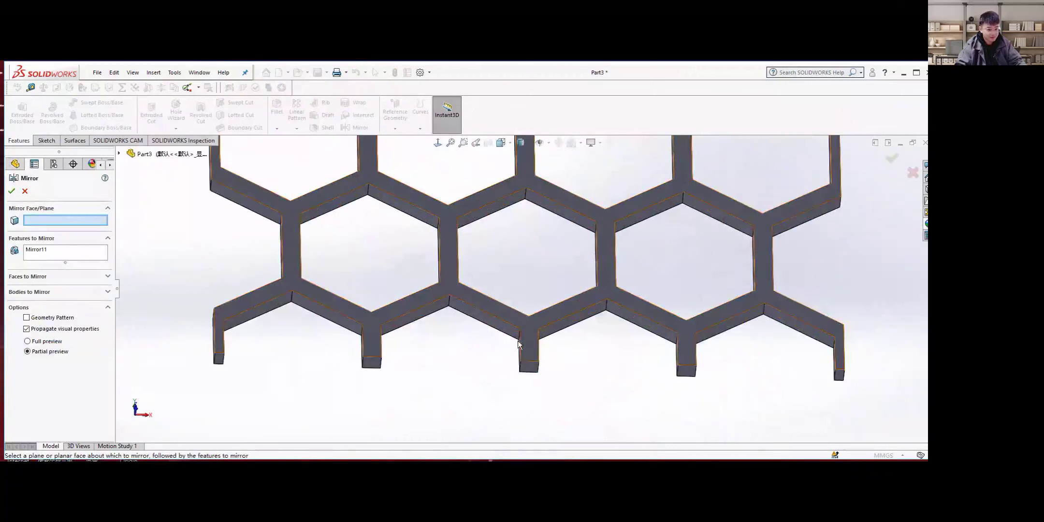
{"action": "scroll", "coordinate": [530, 370], "scroll_direction": "down", "scroll_amount": 2}
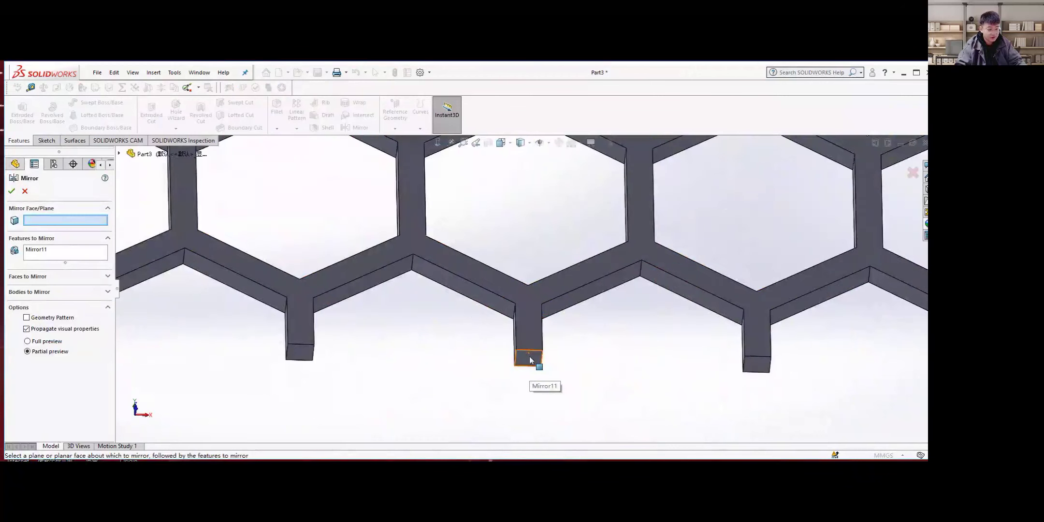
{"action": "scroll", "coordinate": [528, 363], "scroll_direction": "up", "scroll_amount": 3}
{"action": "left_click", "coordinate": [529, 330]}
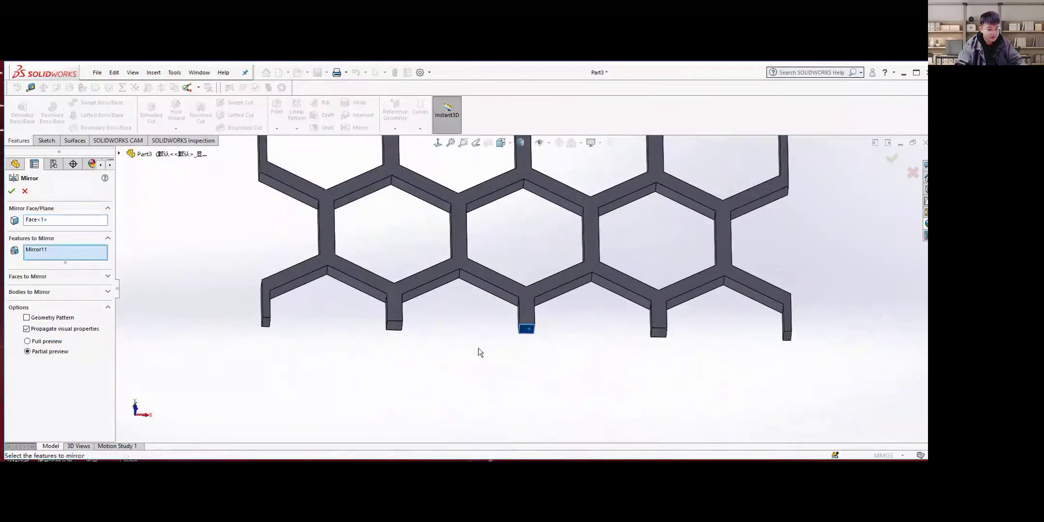
{"action": "left_click", "coordinate": [33, 292]}
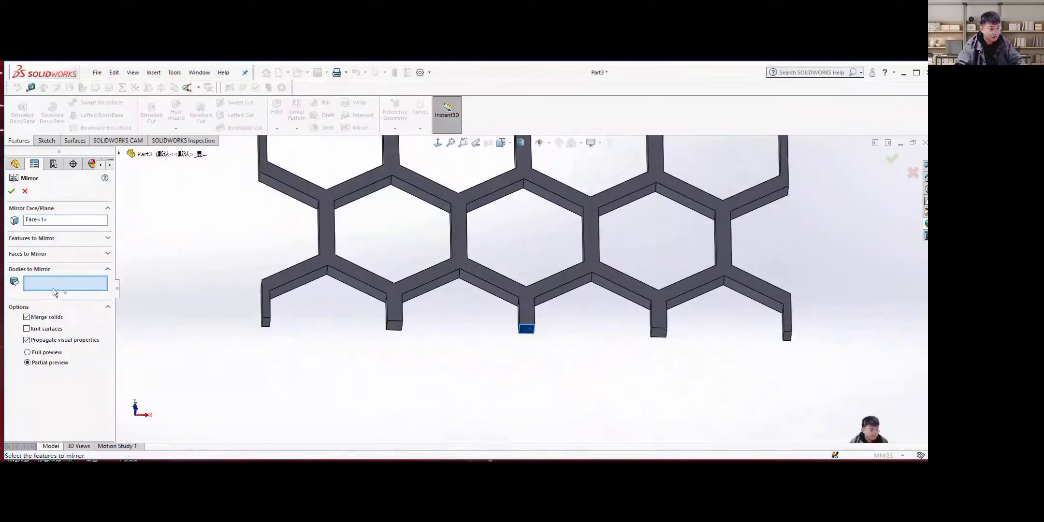
{"action": "left_click", "coordinate": [329, 237]}
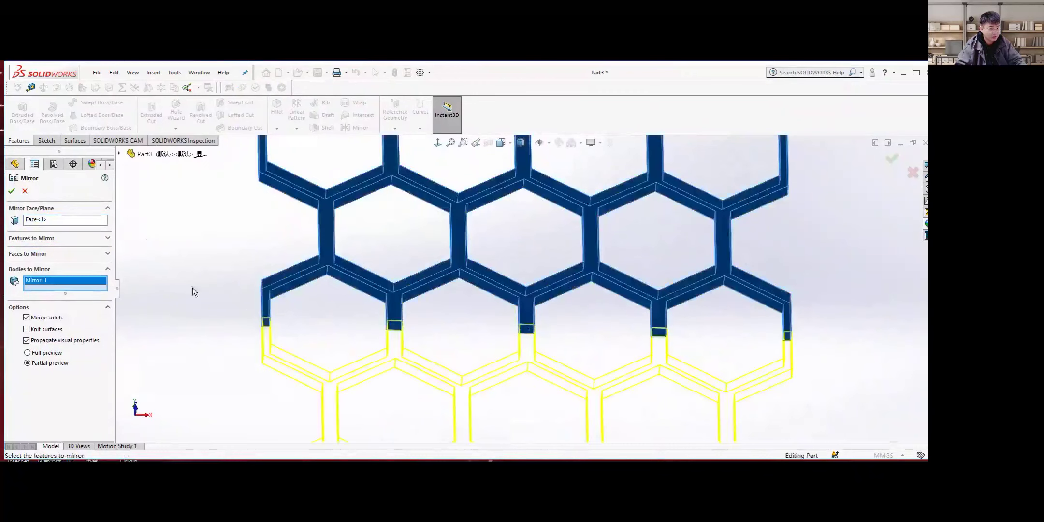
{"action": "left_click", "coordinate": [12, 191]}
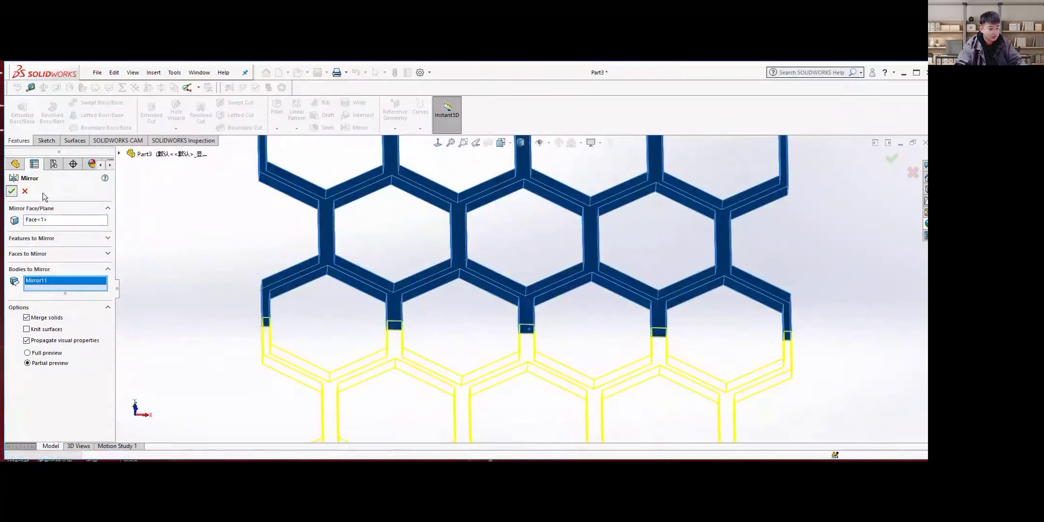
{"action": "scroll", "coordinate": [416, 305], "scroll_direction": "up", "scroll_amount": 10}
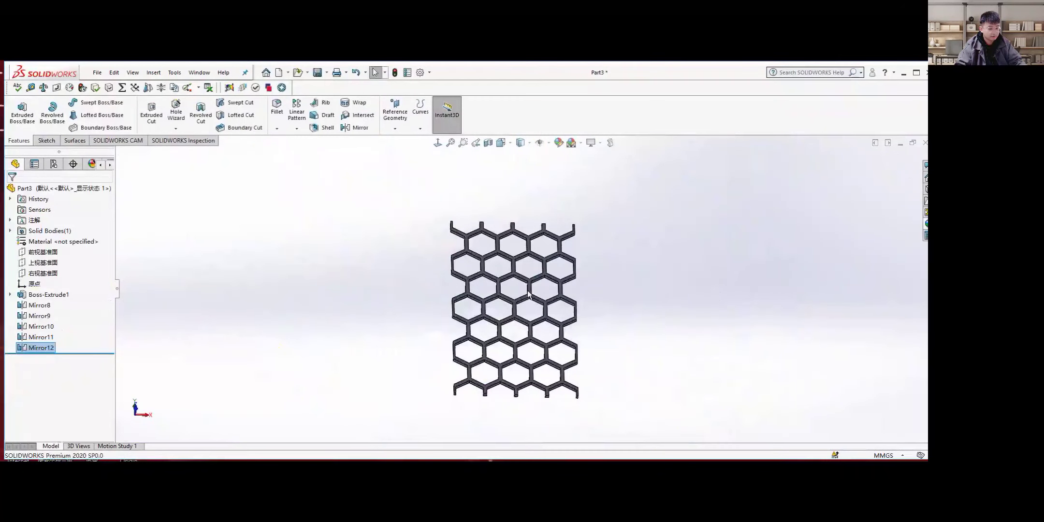
Inspect the honeycomb panel at an angle and from the Front view
{"action": "middle_click_drag", "start_coordinate": [538, 288], "coordinate": [508, 345]}
{"action": "key", "text": "ctrl+1"}
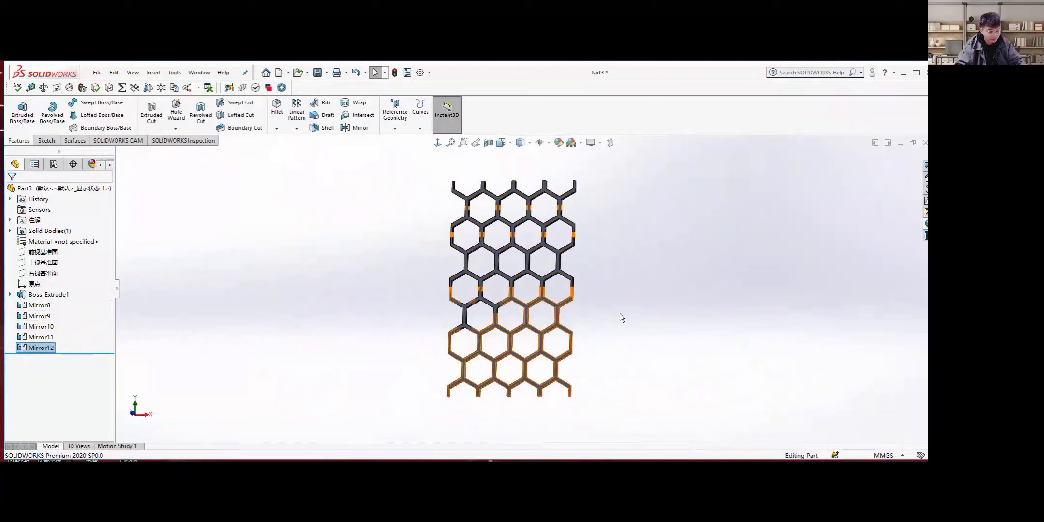
{"action": "left_click", "coordinate": [585, 319]}
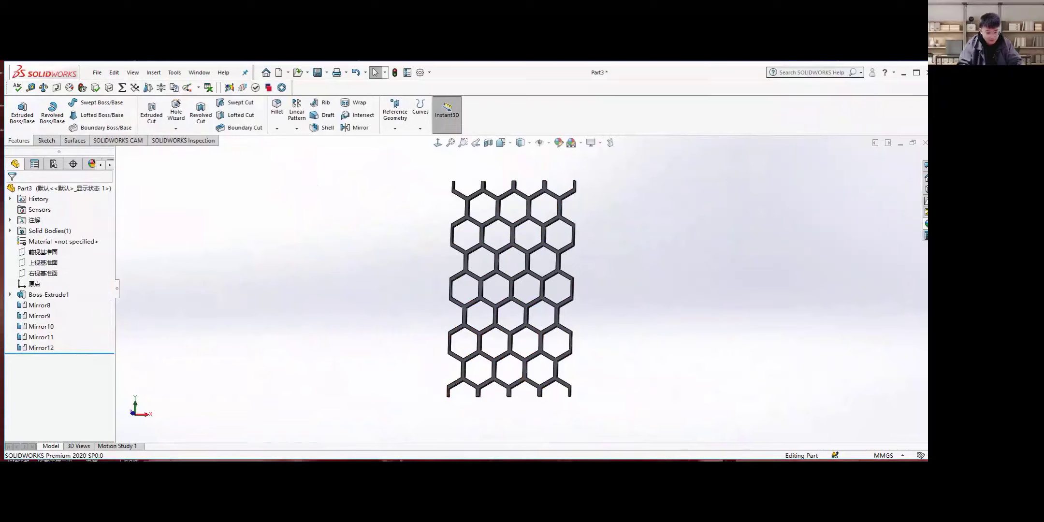
{"action": "middle_click_drag", "start_coordinate": [489, 280], "coordinate": [499, 263]}
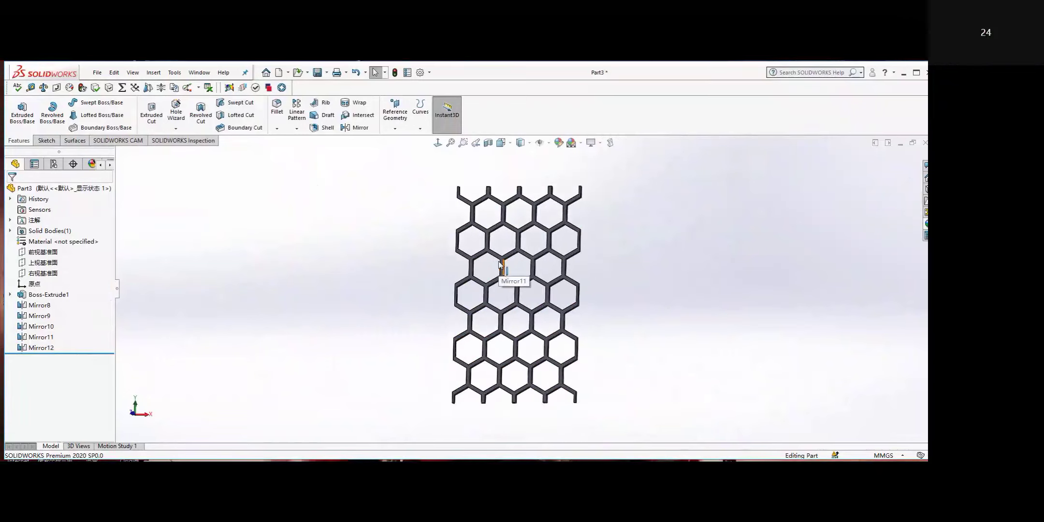
{"action": "mouse_move", "coordinate": [505, 327]}
{"action": "middle_mouse_down"}
{"action": "mouse_move", "coordinate": [494, 298]}
{"action": "mouse_move", "coordinate": [503, 310]}
{"action": "middle_mouse_up"}
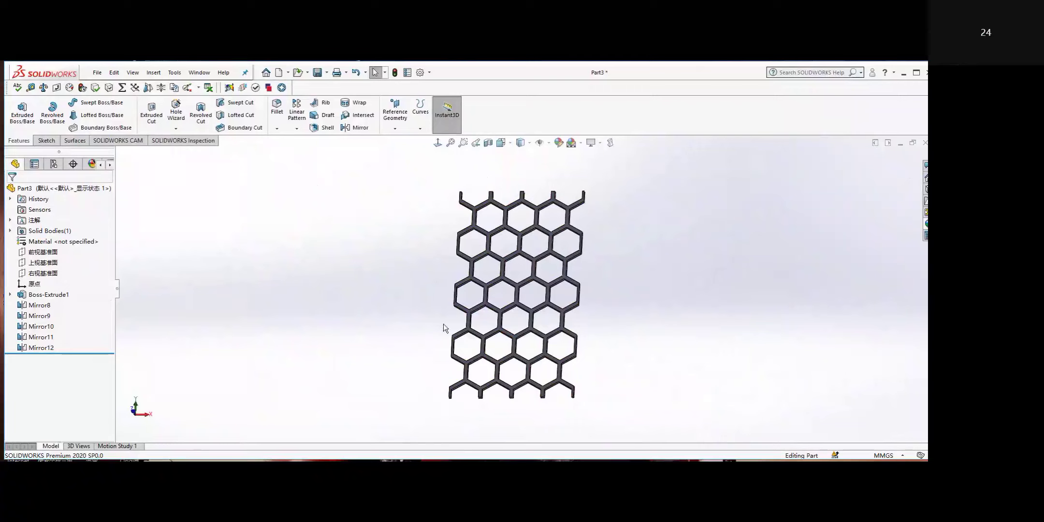
{"action": "scroll", "coordinate": [508, 281], "scroll_direction": "down", "scroll_amount": 2}
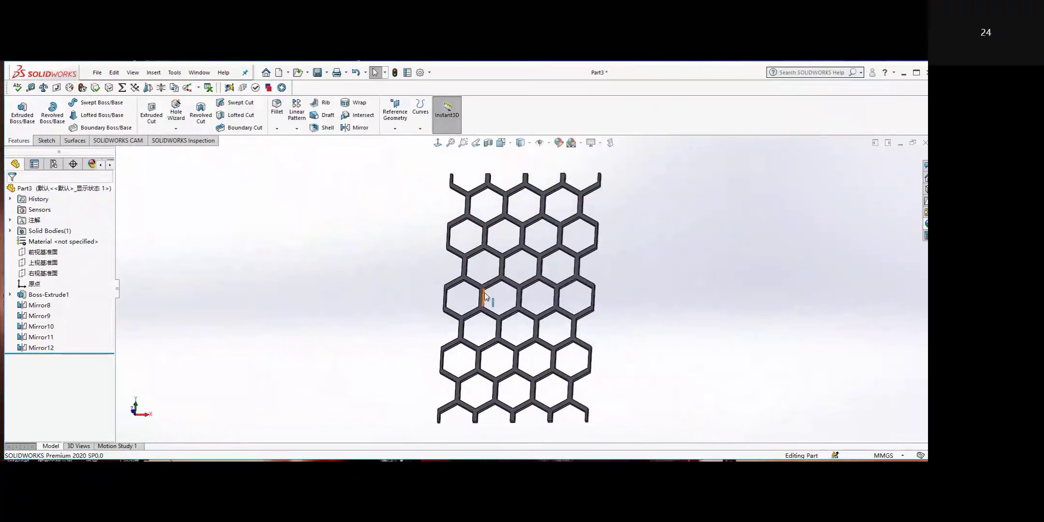
{"action": "middle_click_drag", "start_coordinate": [482, 296], "coordinate": [558, 272]}
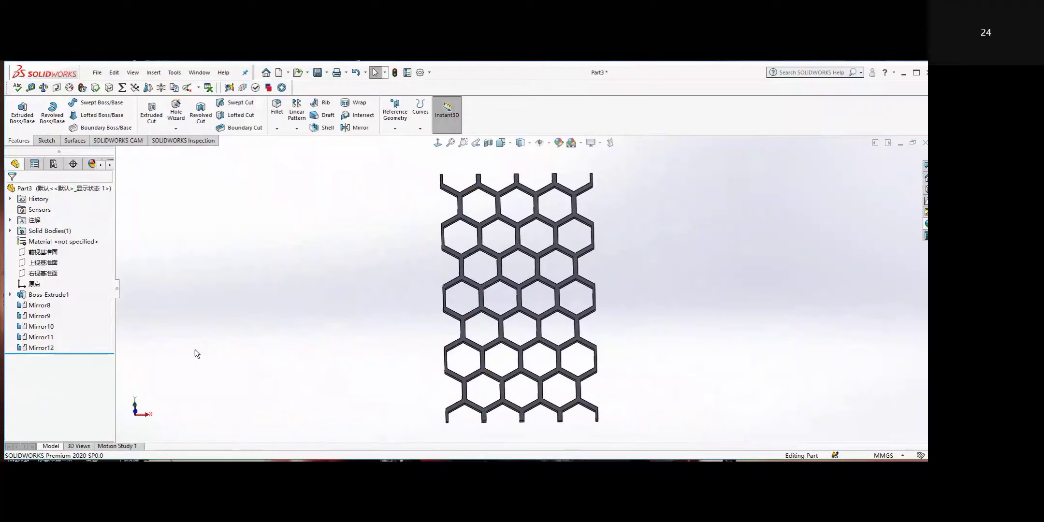
Expand Boss-Extrude1 in the FeatureManager tree and select its Sketch1
{"action": "left_click", "coordinate": [10, 295]}
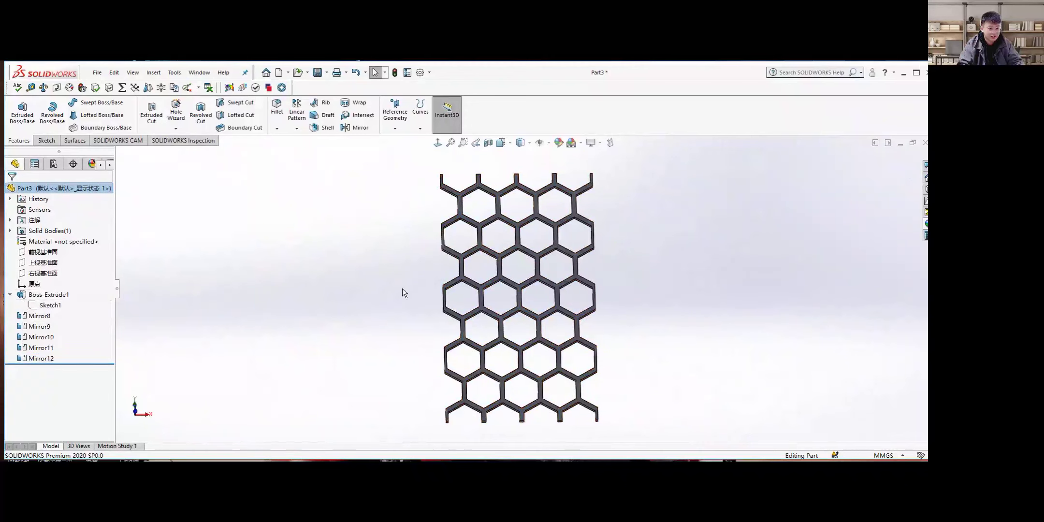
{"action": "left_click", "coordinate": [48, 306]}
{"action": "left_click", "coordinate": [319, 249]}
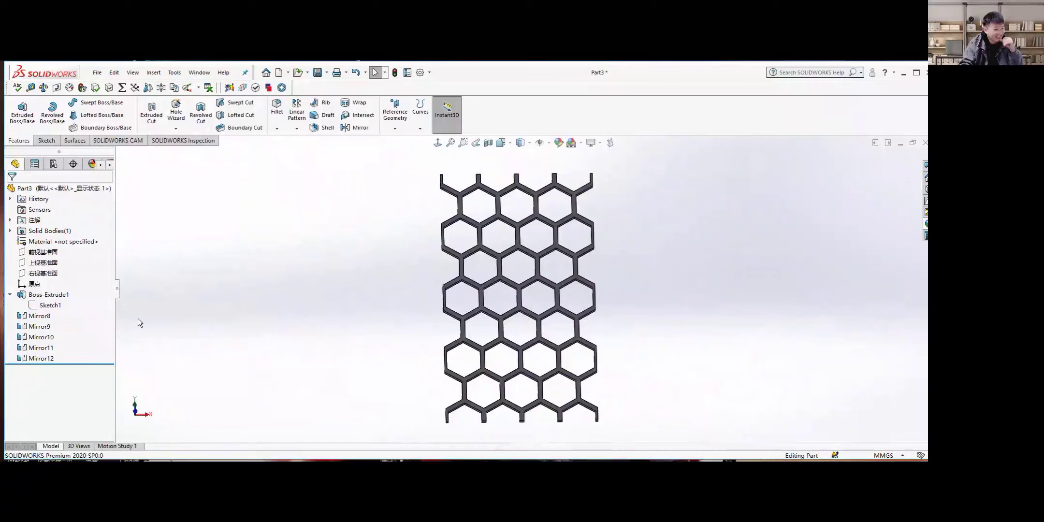
{"action": "scroll", "coordinate": [506, 289], "scroll_direction": "up", "scroll_amount": 2}
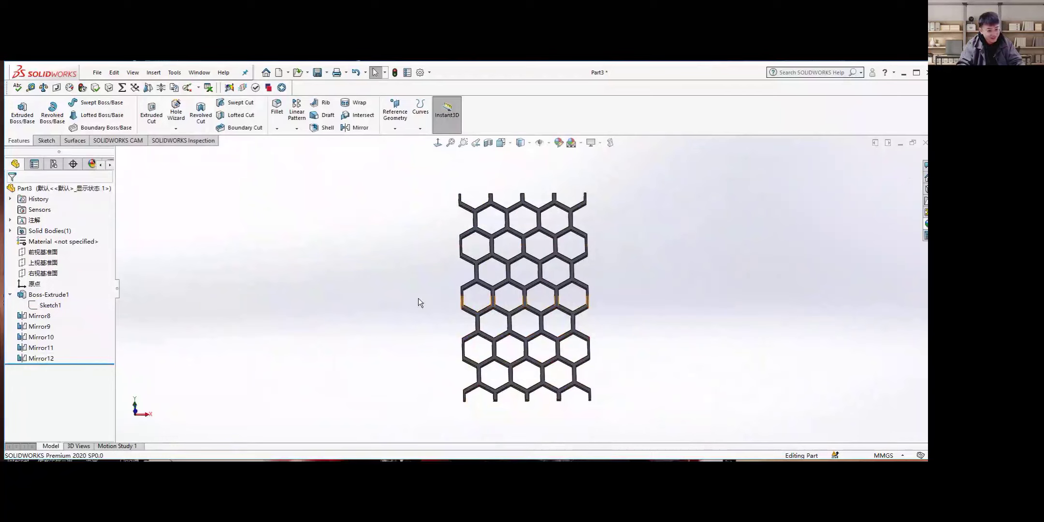
Remove the Mirror8 through Mirror12 features
{"action": "key", "text": "ctrl+z"}
{"action": "key", "text": "ctrl+z"}
{"action": "key", "text": "ctrl+z"}
{"action": "key", "text": "ctrl+z"}
{"action": "key", "text": "ctrl+z"}
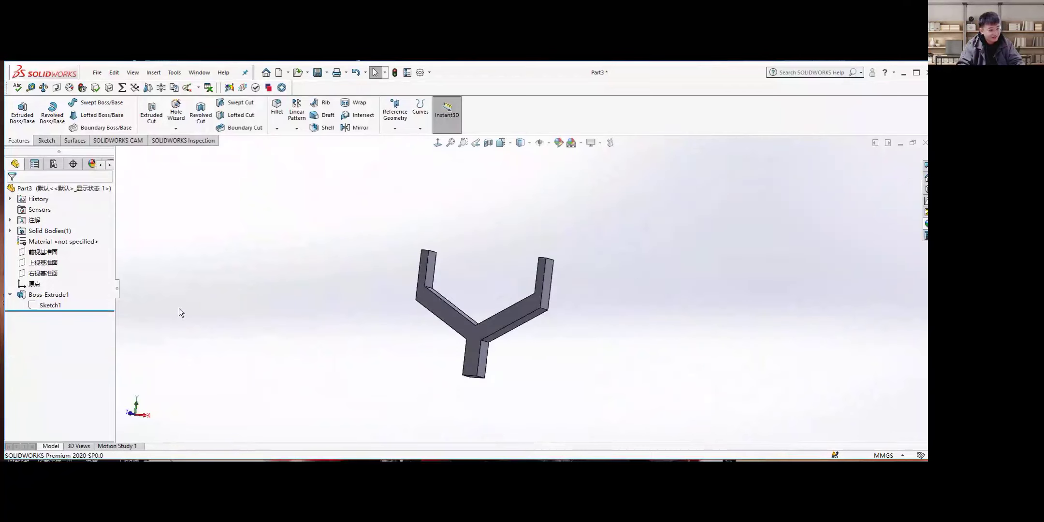
{"action": "key", "text": "ctrl+z"}
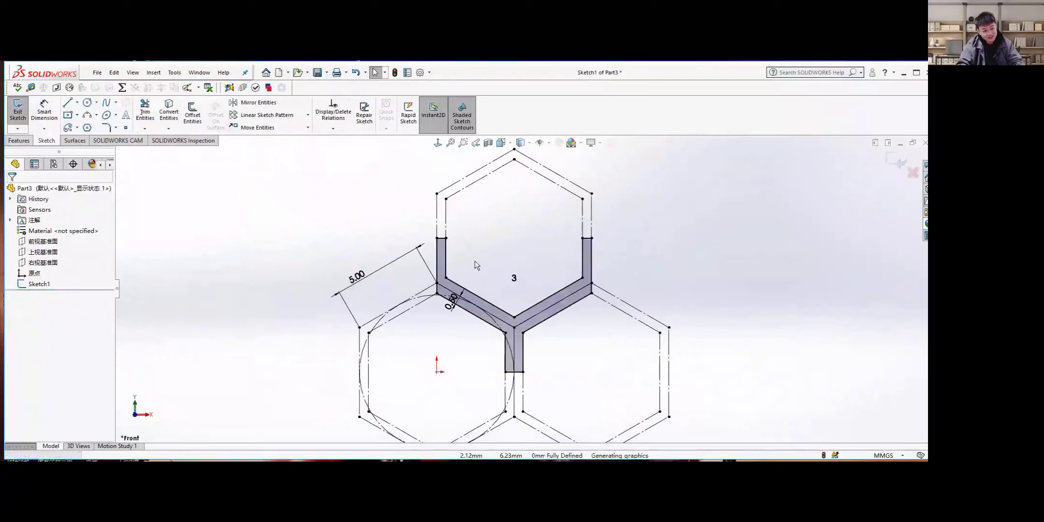
{"action": "key", "text": "ctrl+z"}
Delete the connector lines and short vertical line from Sketch1
{"action": "left_click", "coordinate": [587, 238]}
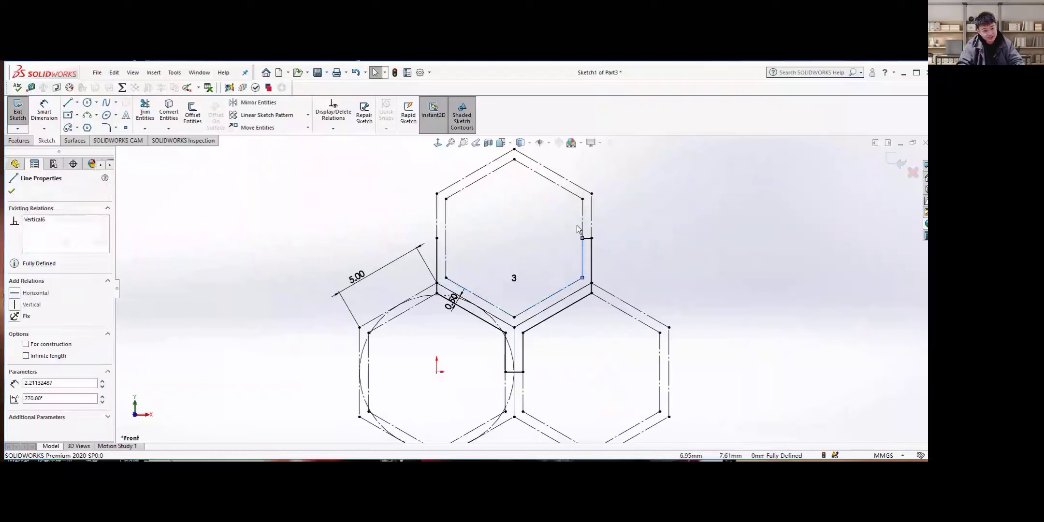
{"action": "key", "text": "Delete"}
{"action": "left_click", "coordinate": [592, 223]}
{"action": "key", "text": "Delete"}
{"action": "key", "text": "ctrl+z"}
{"action": "key", "text": "ctrl+z"}
{"action": "key", "text": "ctrl+z"}
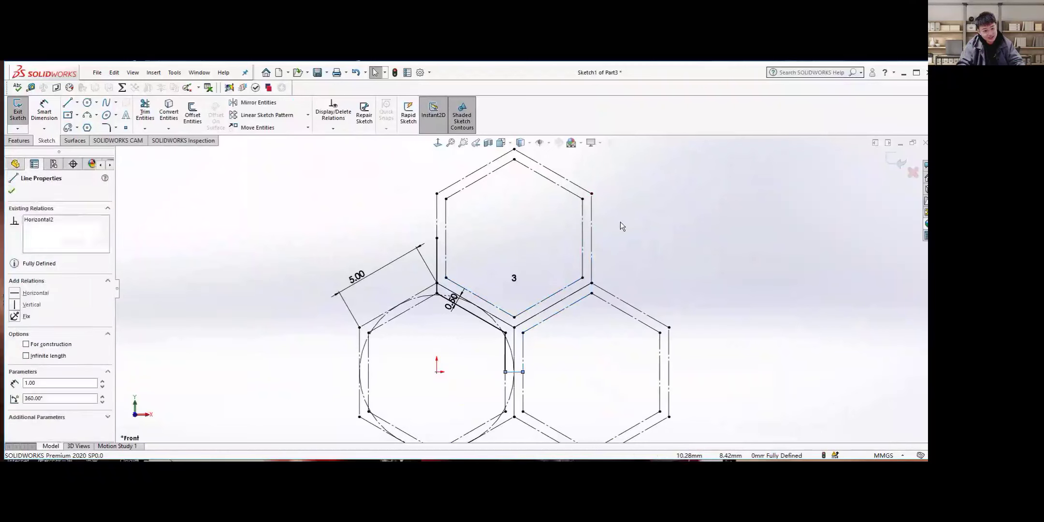
{"action": "key", "text": "Delete"}
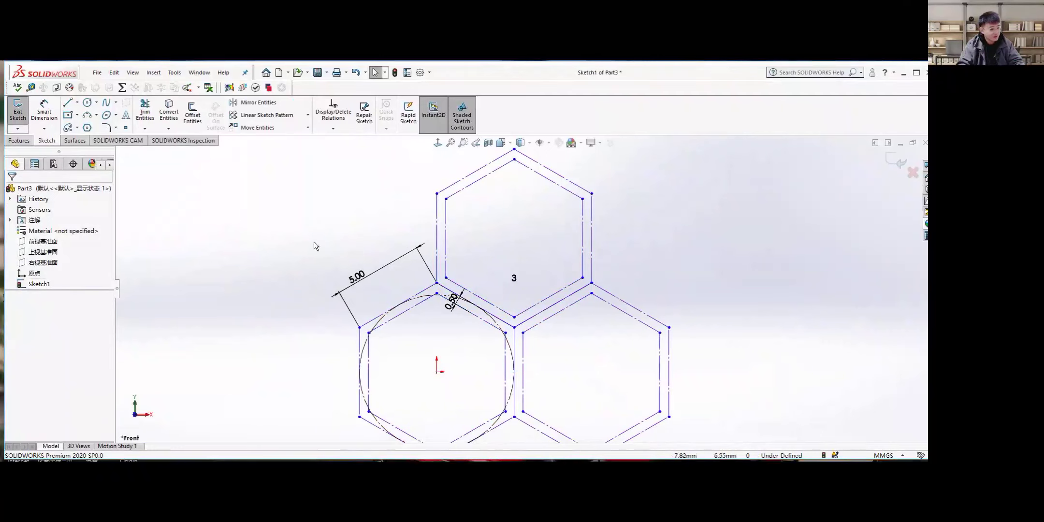
Remove the offset walls, 0.50 dimension and two extra hexagons, leaving one 5.00 hexagon
{"action": "key", "text": "ctrl+z"}
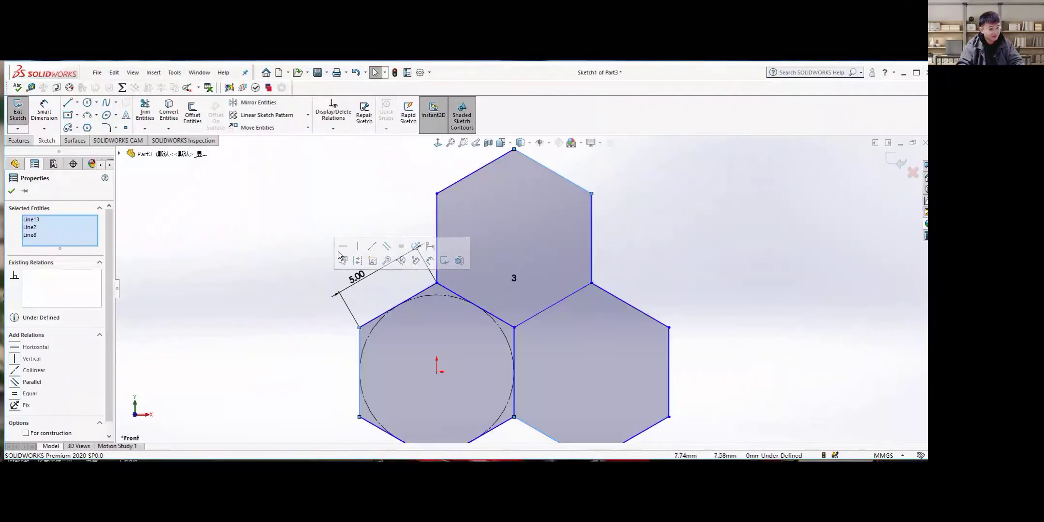
{"action": "key", "text": "ctrl+z"}
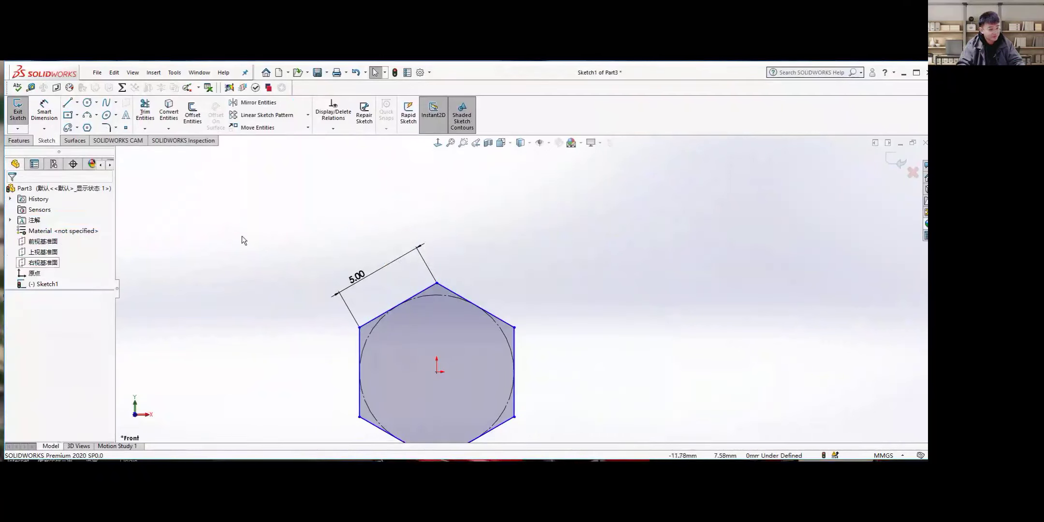
{"action": "scroll", "coordinate": [396, 263], "scroll_direction": "up", "scroll_amount": 3}
{"action": "scroll", "coordinate": [431, 287], "scroll_direction": "down", "scroll_amount": 1}
{"action": "scroll", "coordinate": [525, 347], "scroll_direction": "up", "scroll_amount": 3}
{"action": "scroll", "coordinate": [526, 344], "scroll_direction": "down", "scroll_amount": 2}
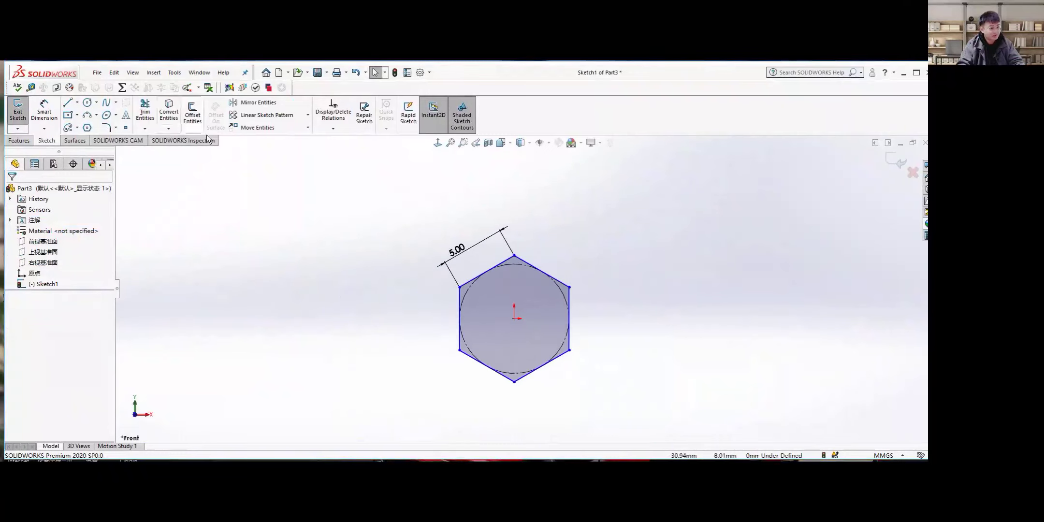
Attempt a circular sketch pattern centred on the upper-right vertex, then cancel it
{"action": "left_click", "coordinate": [309, 116]}
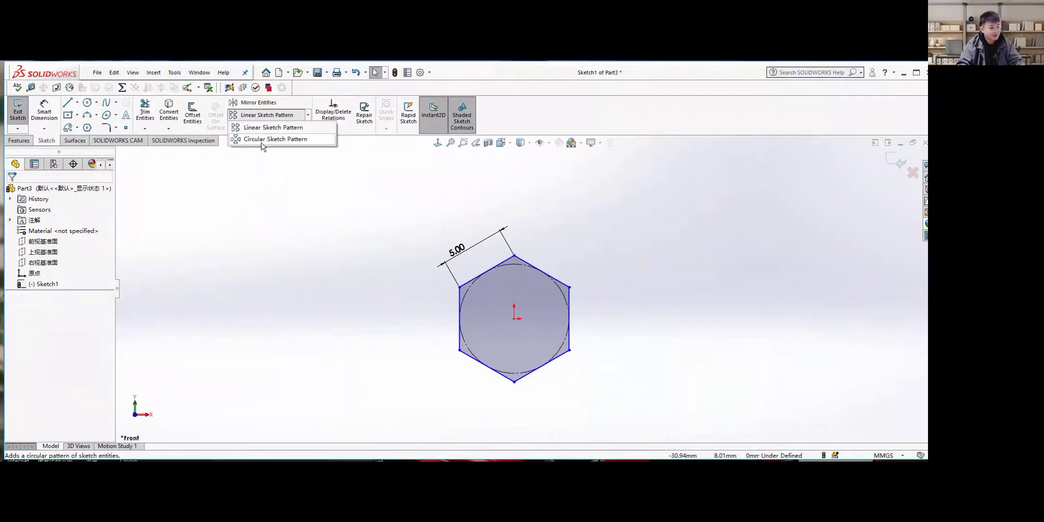
{"action": "left_click", "coordinate": [268, 141]}
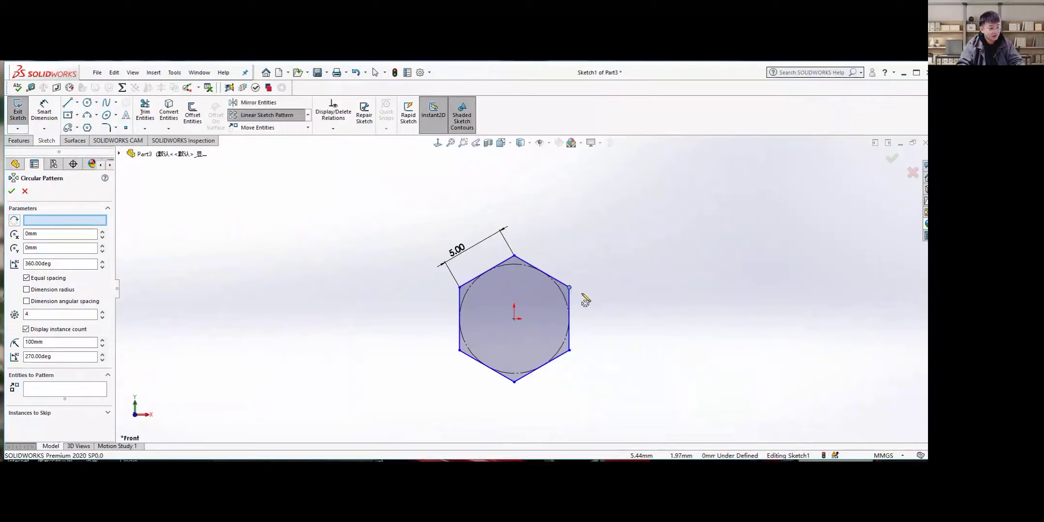
{"action": "left_click", "coordinate": [570, 287]}
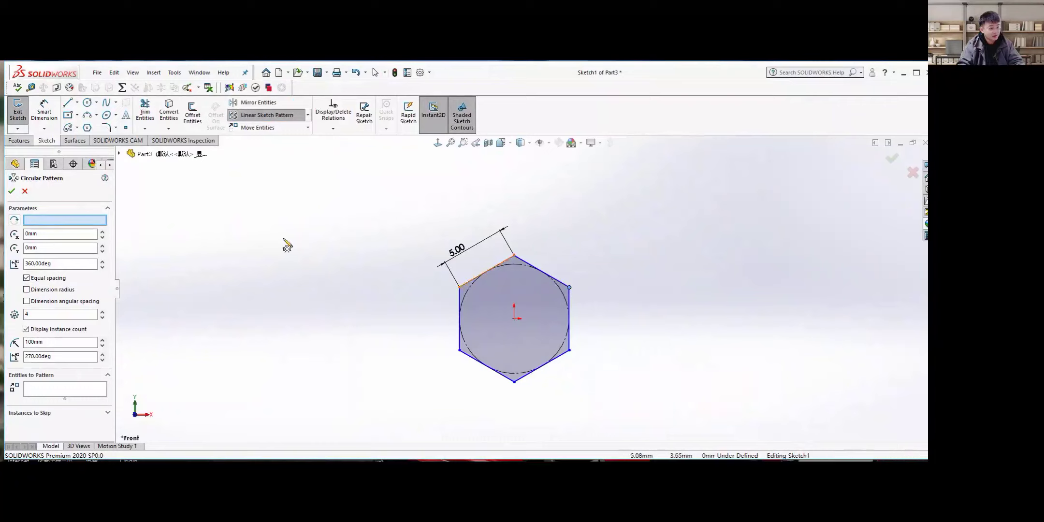
{"action": "left_click", "coordinate": [76, 219]}
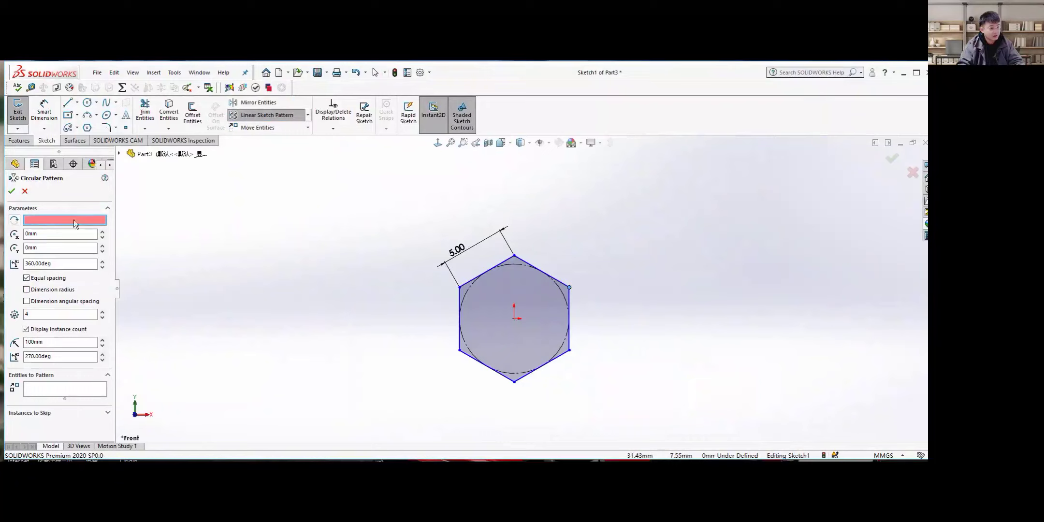
{"action": "left_click", "coordinate": [569, 287]}
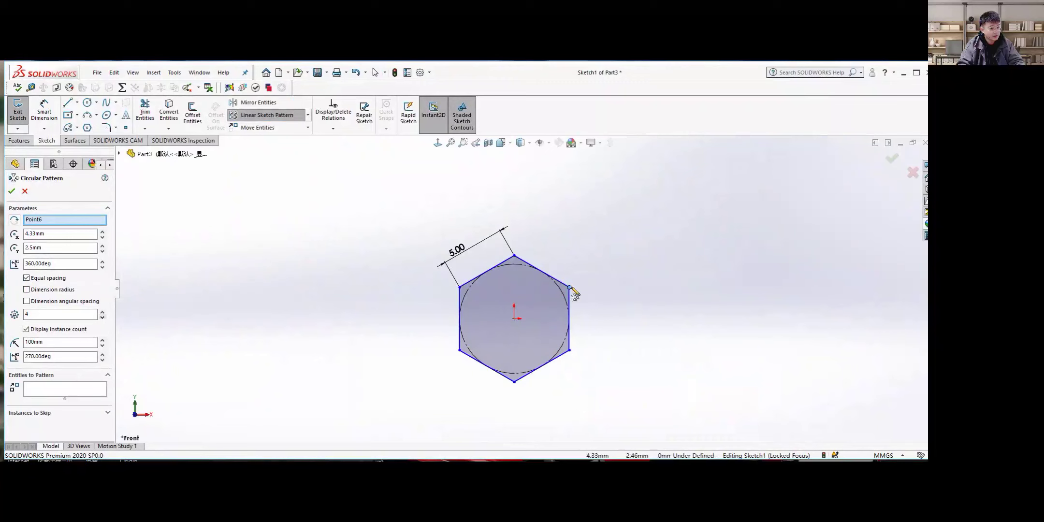
{"action": "left_click", "coordinate": [12, 191]}
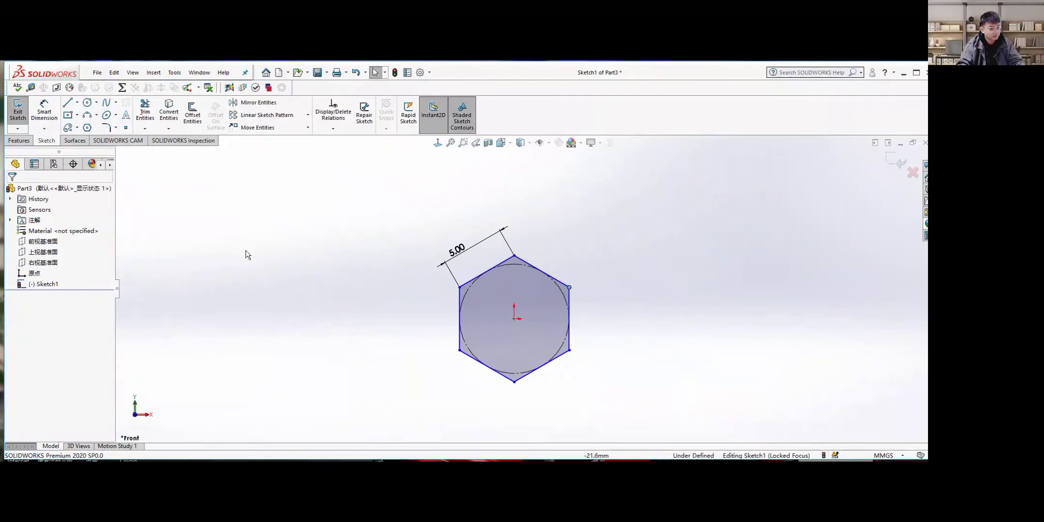
Circularly pattern the hexagon's edges into three cells around its upper-right vertex
{"action": "left_click", "coordinate": [46, 283]}
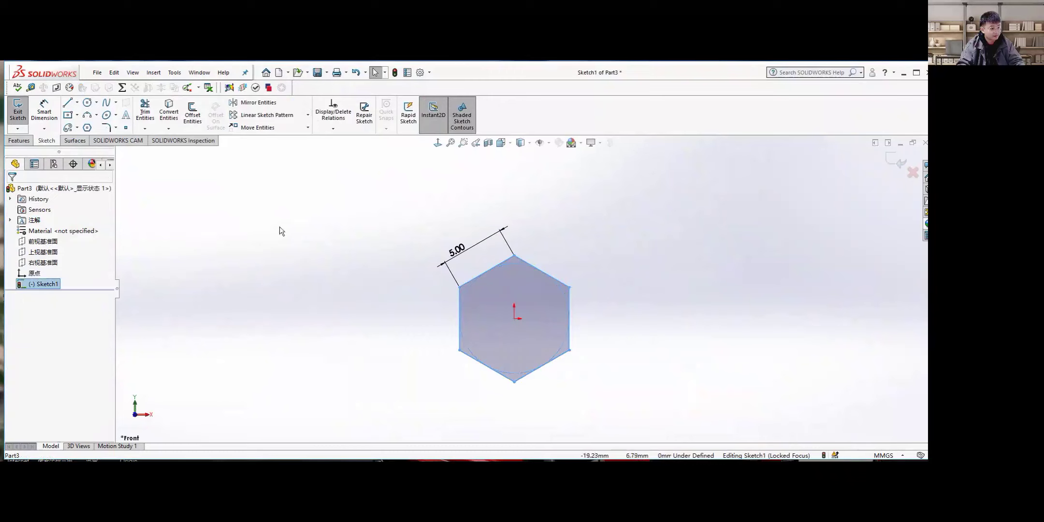
{"action": "left_click", "coordinate": [308, 114]}
{"action": "left_click", "coordinate": [270, 140]}
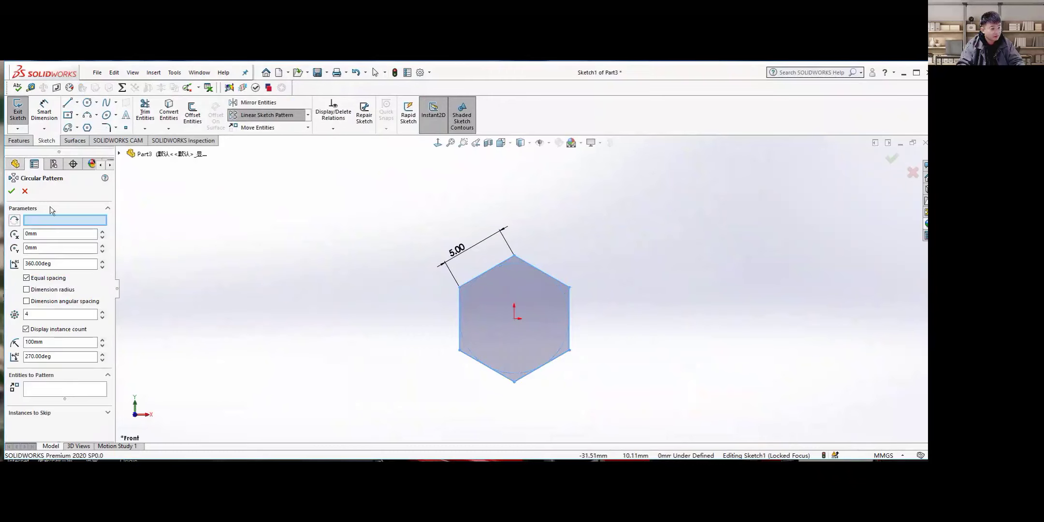
{"action": "left_click", "coordinate": [570, 287]}
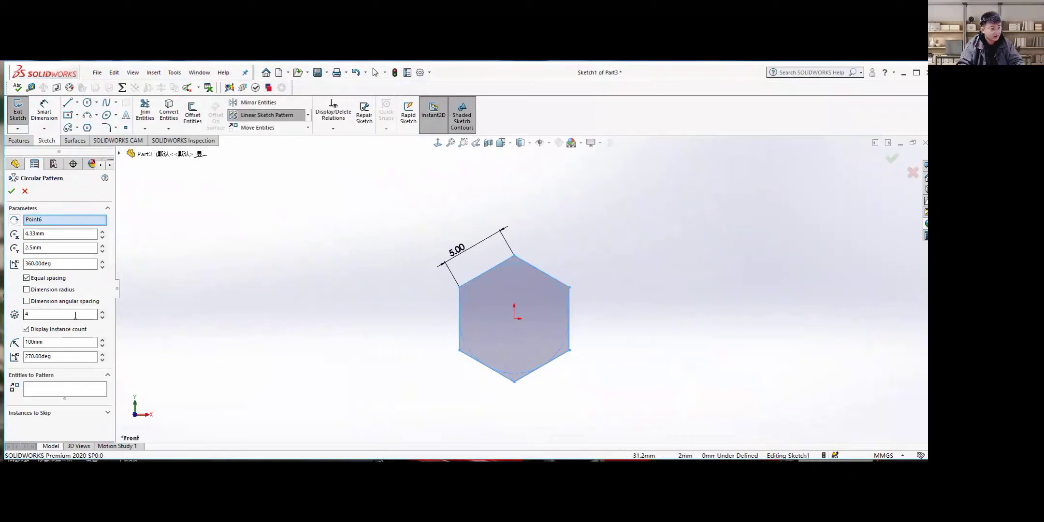
{"action": "left_click", "coordinate": [65, 388]}
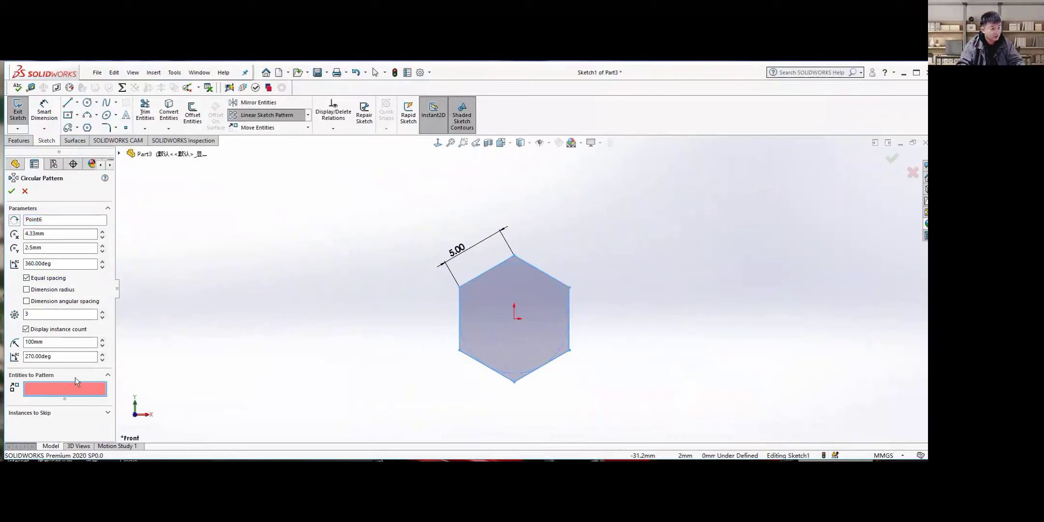
{"action": "left_click", "coordinate": [527, 292]}
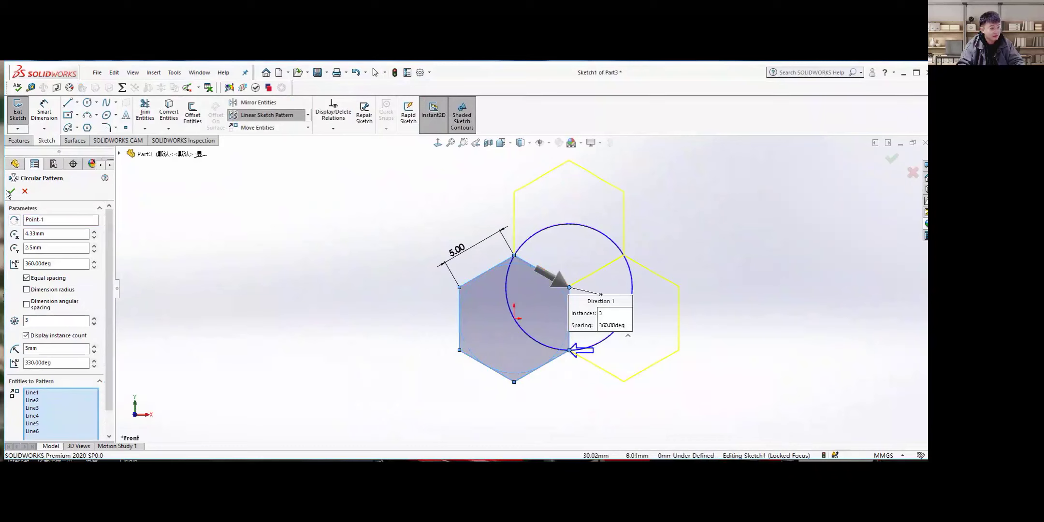
{"action": "key", "text": "Return"}
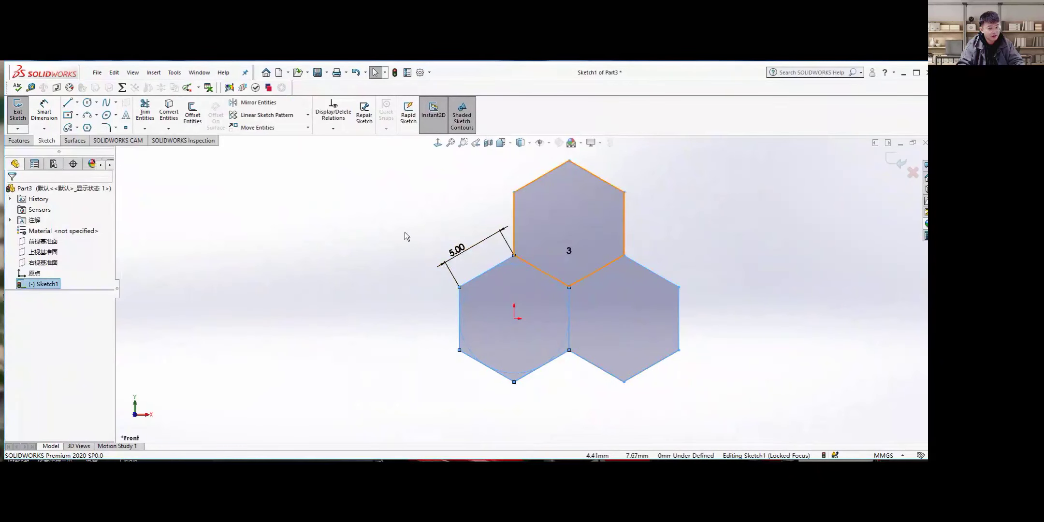
{"action": "left_click", "coordinate": [294, 261]}
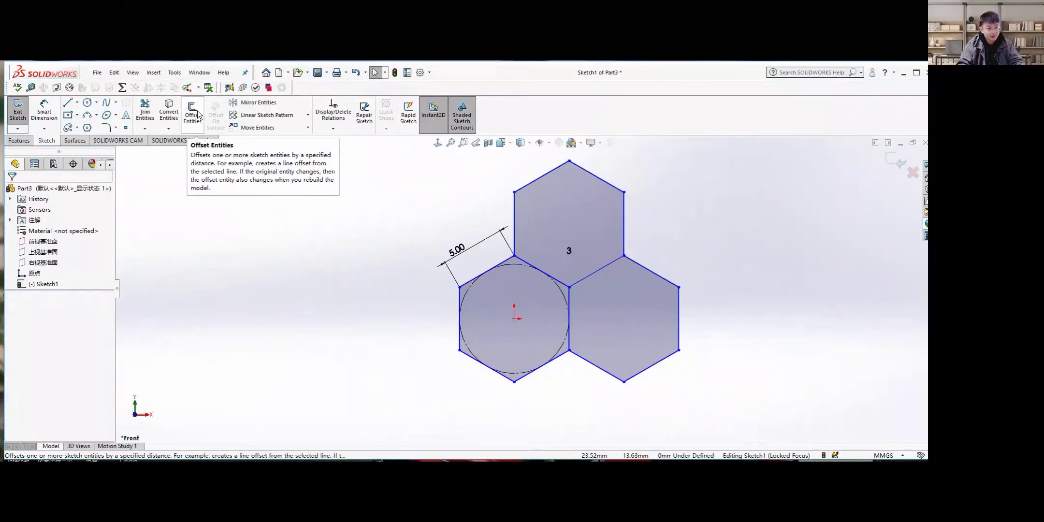
Set up Offset Entities at 0.50 mm with Reverse and Select chain enabled
{"action": "left_click", "coordinate": [195, 112]}
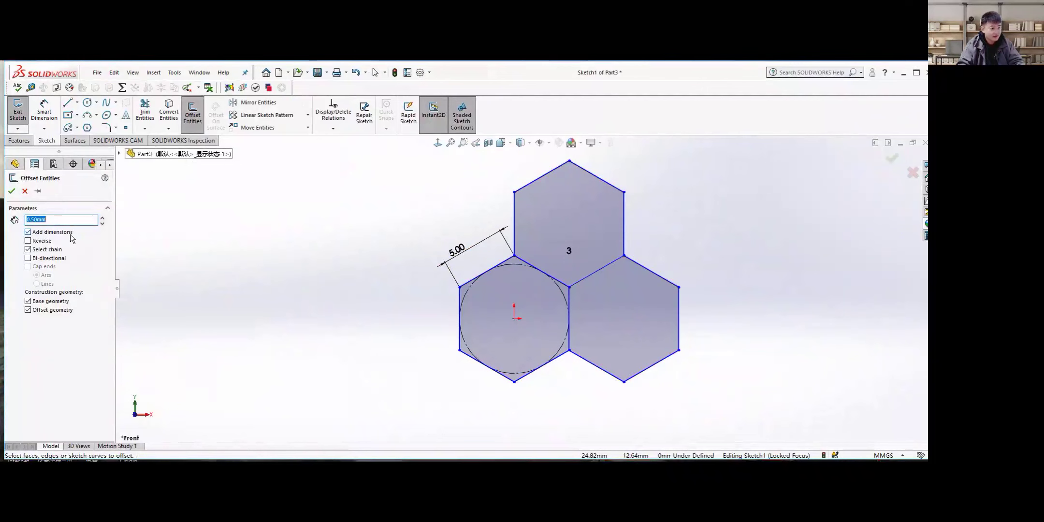
{"action": "left_click", "coordinate": [28, 241]}
{"action": "left_click", "coordinate": [28, 249]}
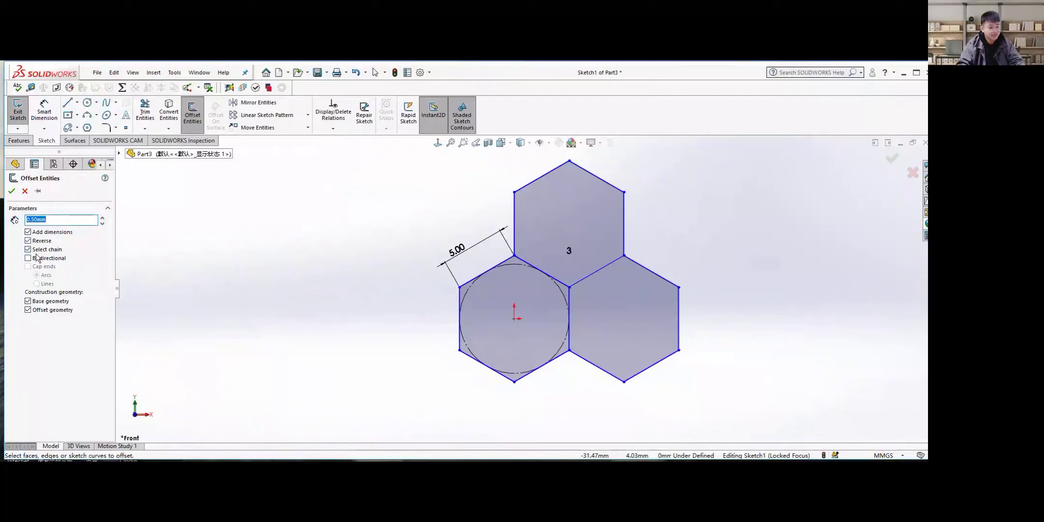
{"action": "left_click", "coordinate": [63, 221]}
{"action": "left_click_drag", "start_coordinate": [52, 220], "coordinate": [30, 219]}
{"action": "left_click", "coordinate": [51, 220]}
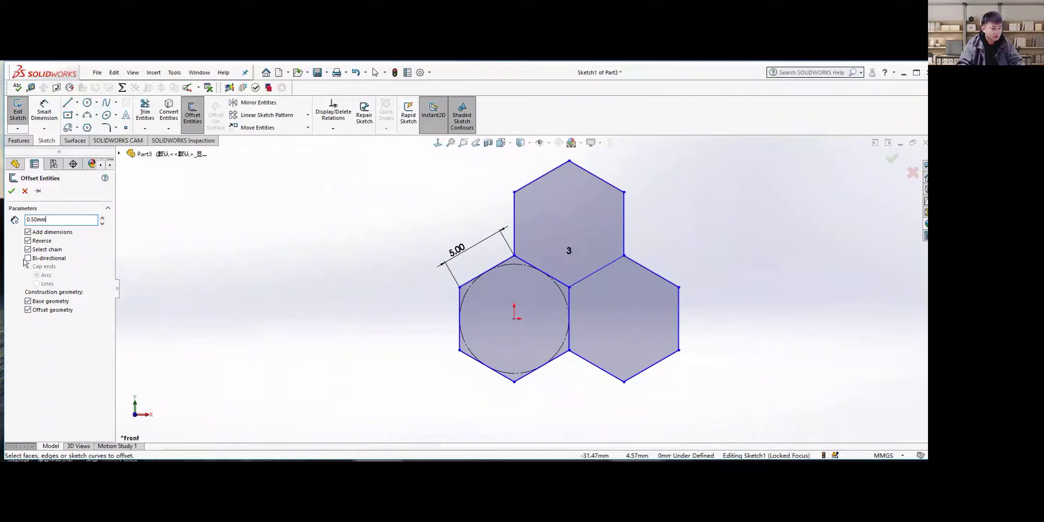
Offset the lower-left, right and top hexagon outlines inward and apply
{"action": "left_click", "coordinate": [459, 319]}
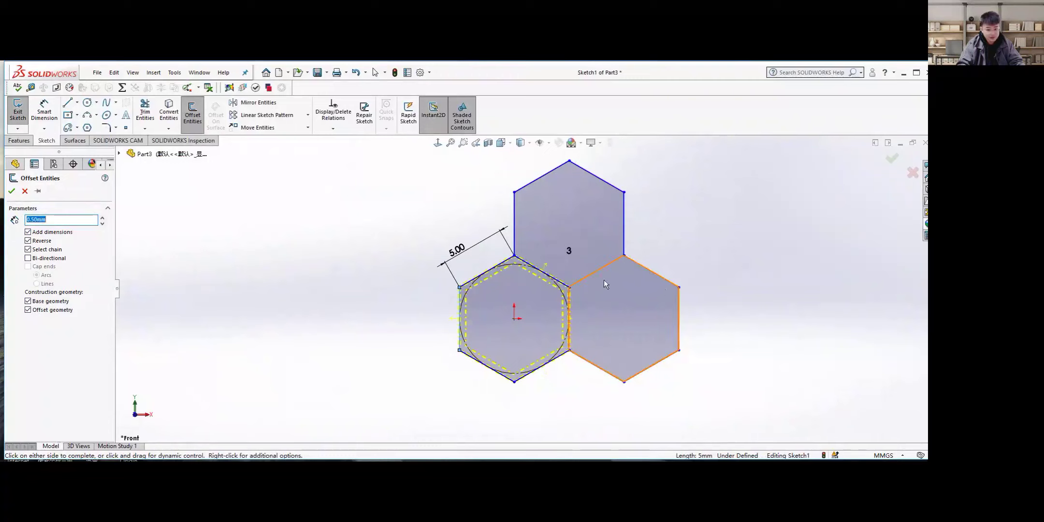
{"action": "left_click", "coordinate": [680, 319]}
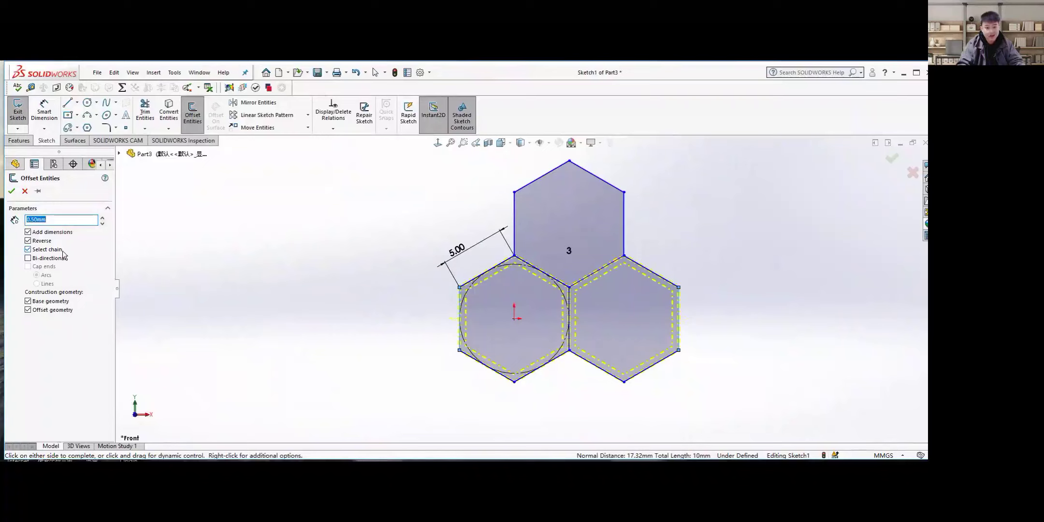
{"action": "left_click", "coordinate": [625, 216]}
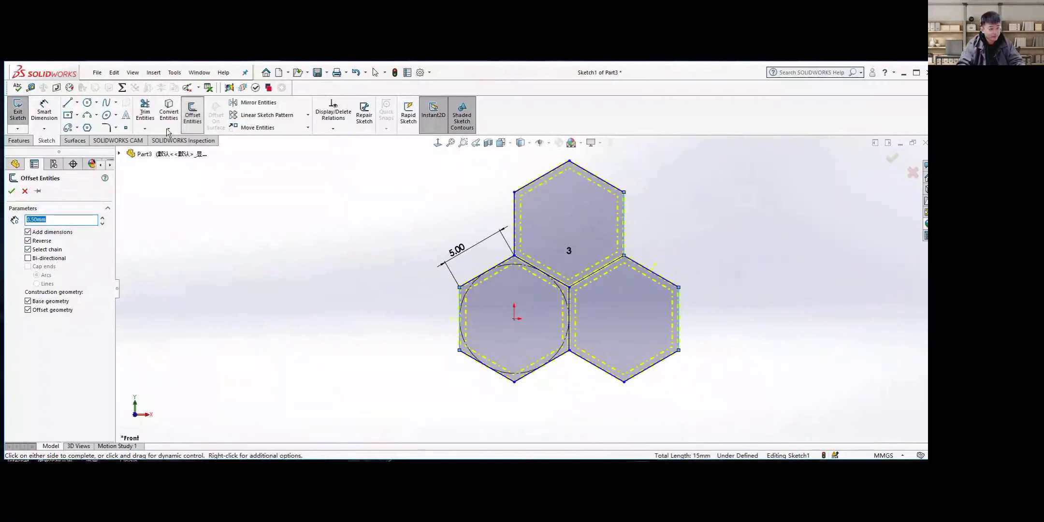
{"action": "left_click", "coordinate": [12, 192]}
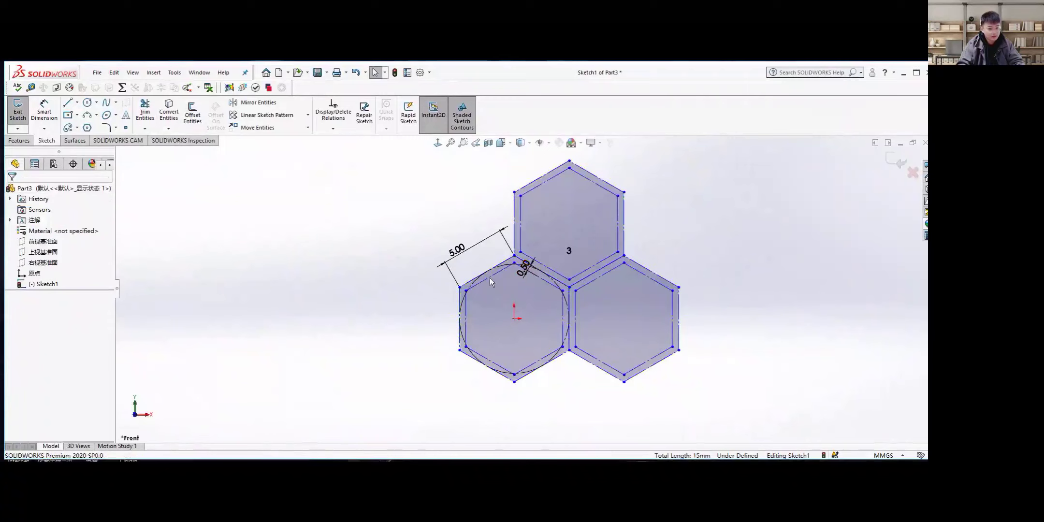
{"action": "key", "text": "f"}
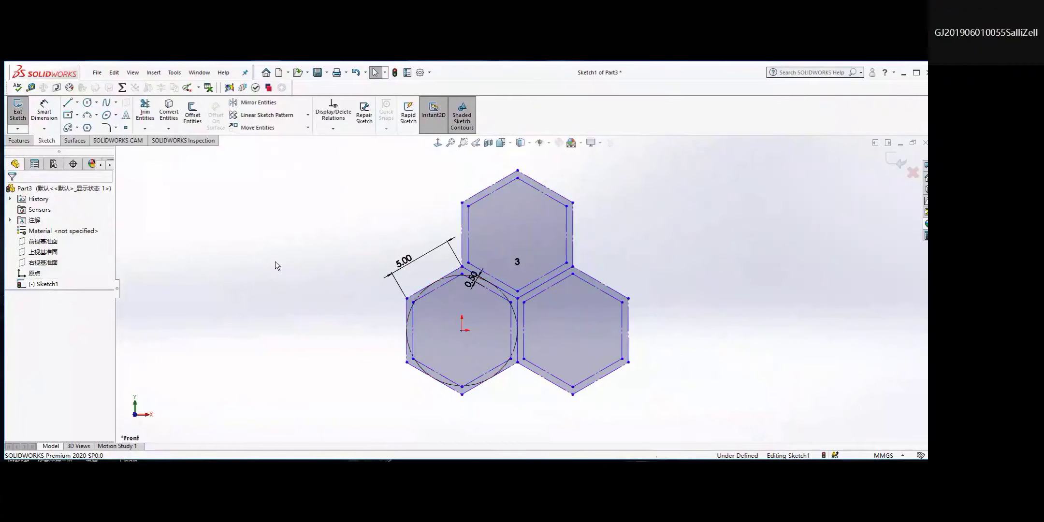
Undo the offset and circular pattern, returning to the single hexagon
{"action": "key", "text": "ctrl+z"}
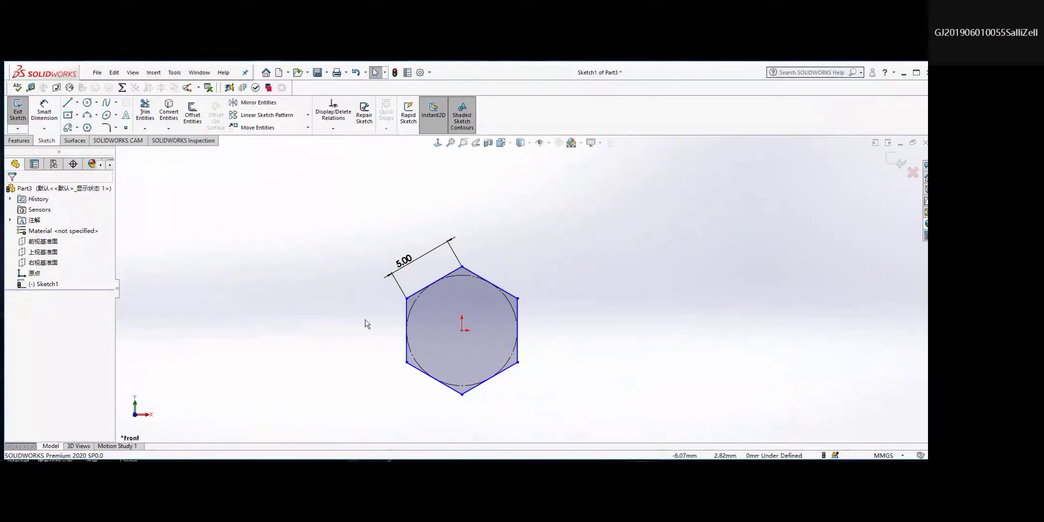
Recreate the three-instance circular hexagon pattern around the upper-right vertex, then start Offset Entities
{"action": "left_click", "coordinate": [307, 115]}
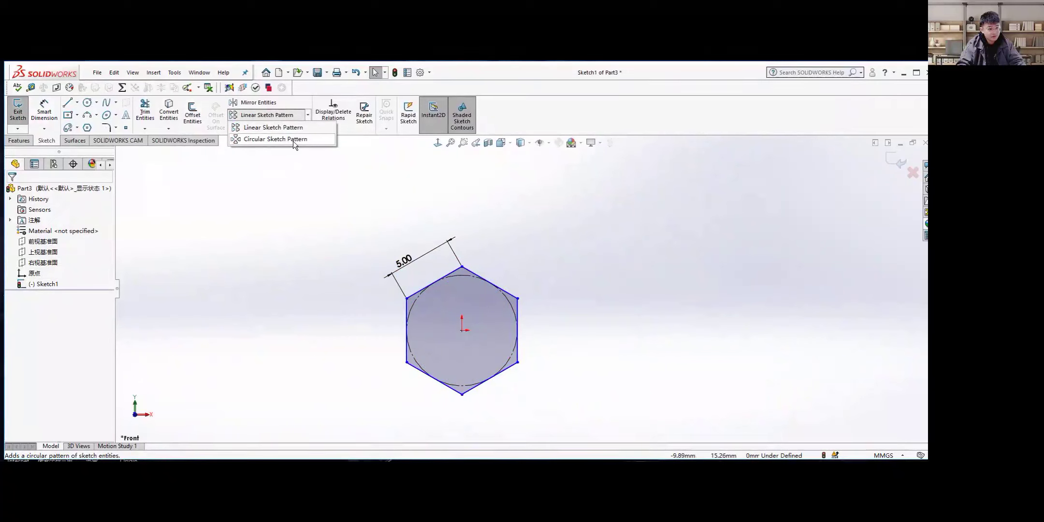
{"action": "left_click", "coordinate": [293, 139]}
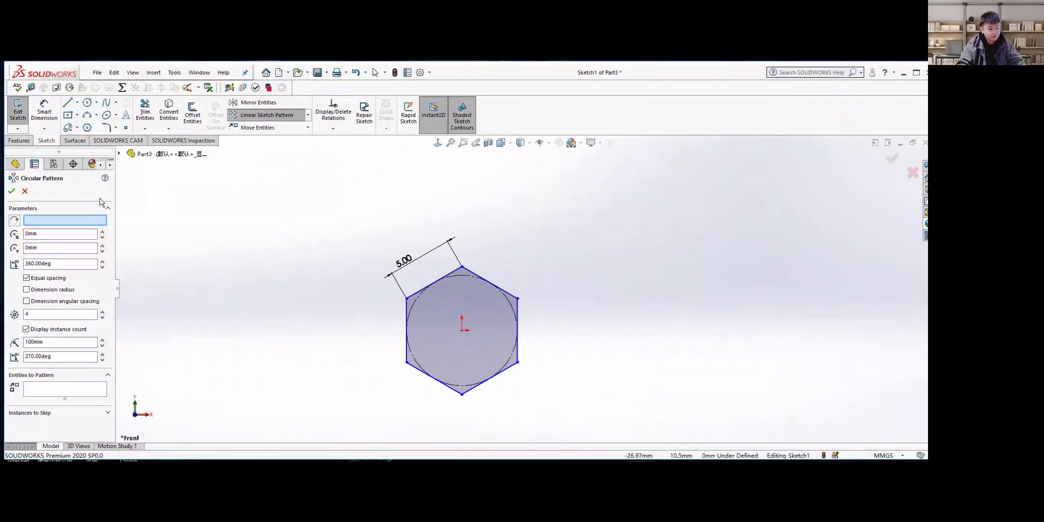
{"action": "left_click", "coordinate": [44, 220]}
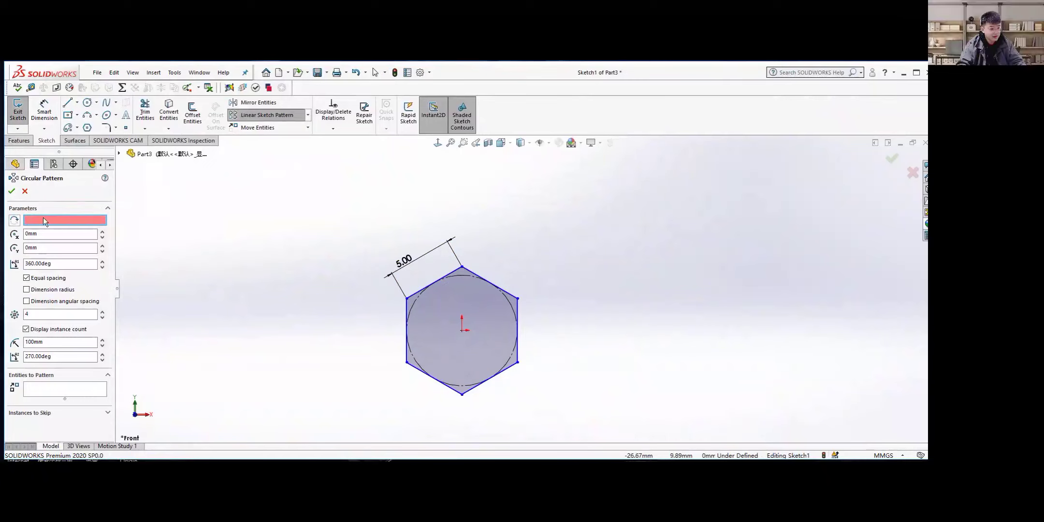
{"action": "left_click", "coordinate": [518, 299]}
{"action": "scroll", "coordinate": [513, 299], "scroll_direction": "down", "scroll_amount": 4}
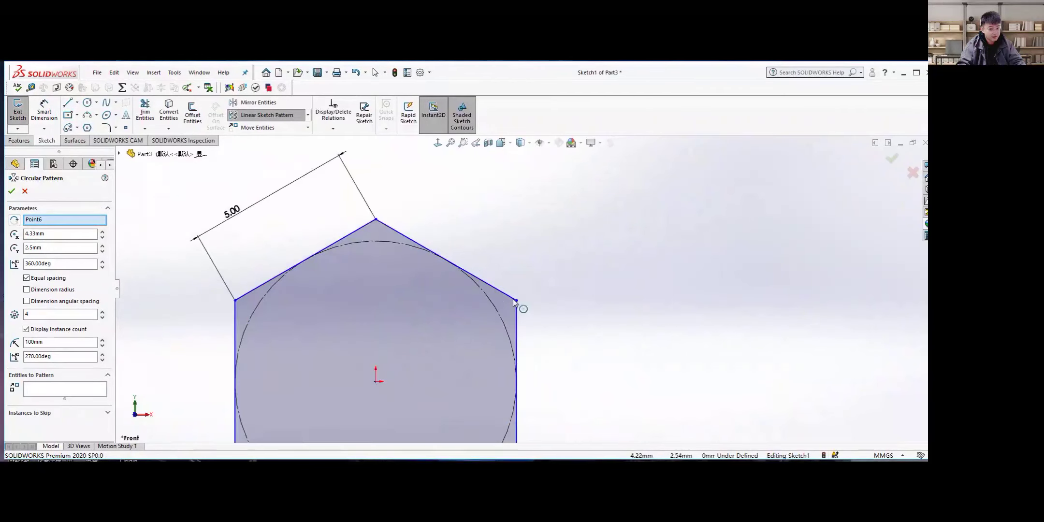
{"action": "scroll", "coordinate": [518, 299], "scroll_direction": "up", "scroll_amount": 3}
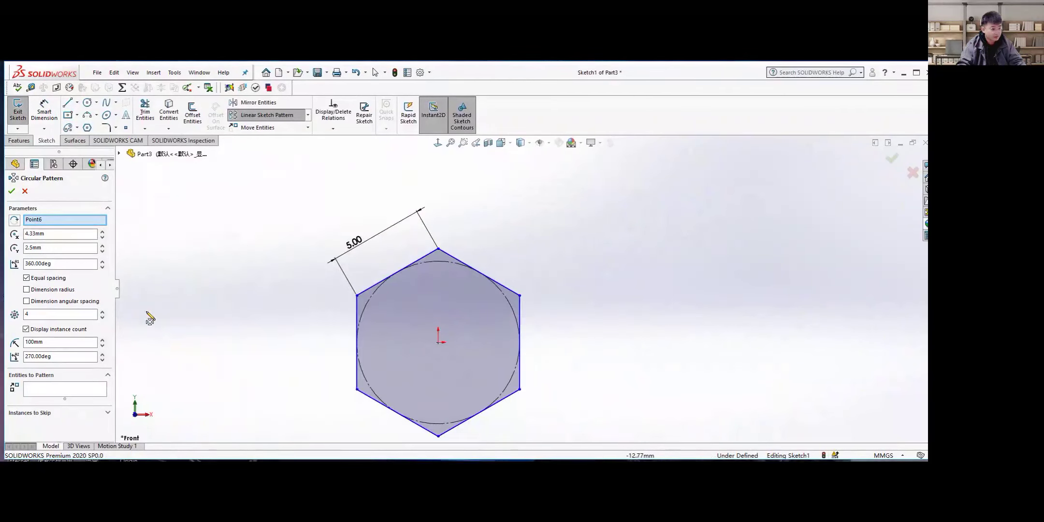
{"action": "left_click", "coordinate": [102, 317]}
{"action": "left_click", "coordinate": [27, 385]}
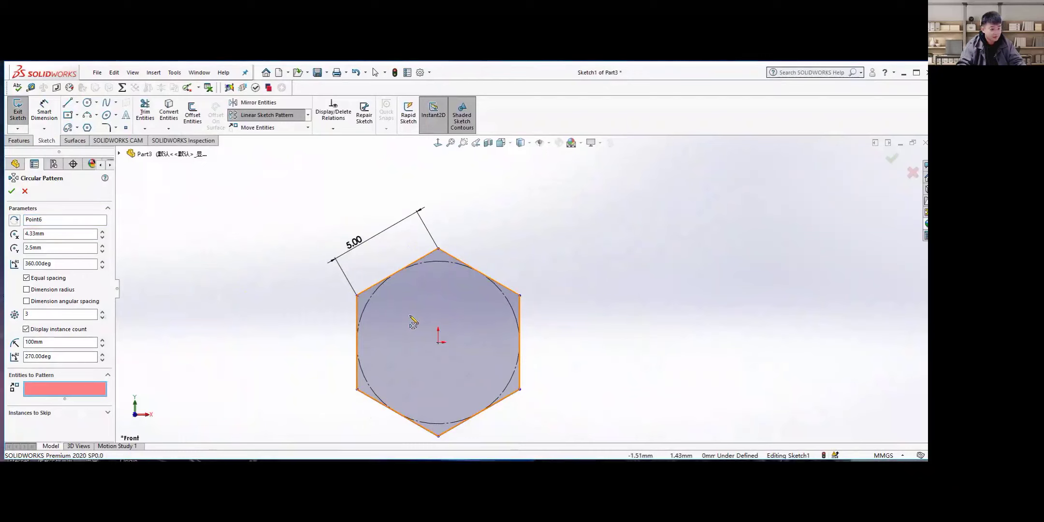
{"action": "left_click", "coordinate": [449, 316]}
{"action": "scroll", "coordinate": [524, 287], "scroll_direction": "up", "scroll_amount": 3}
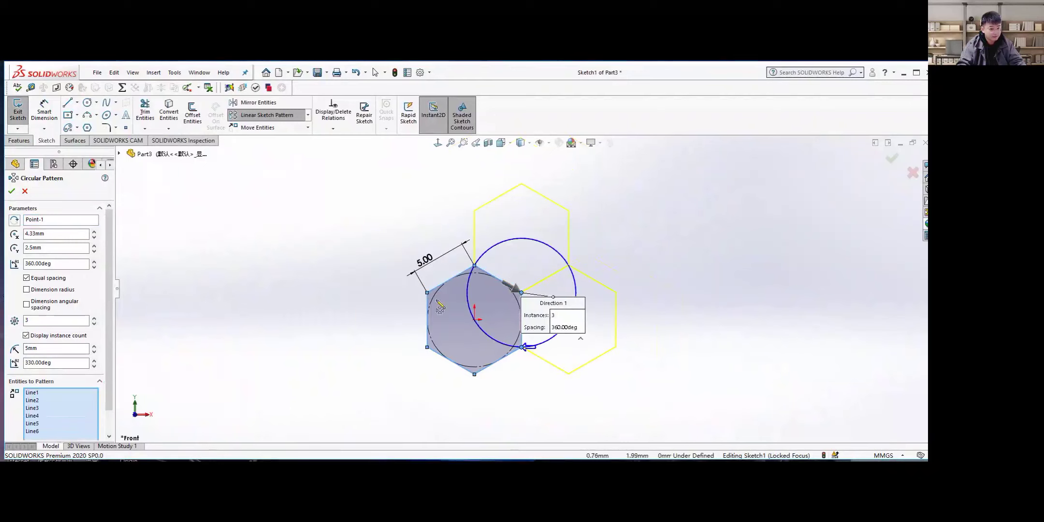
{"action": "left_click", "coordinate": [12, 192]}
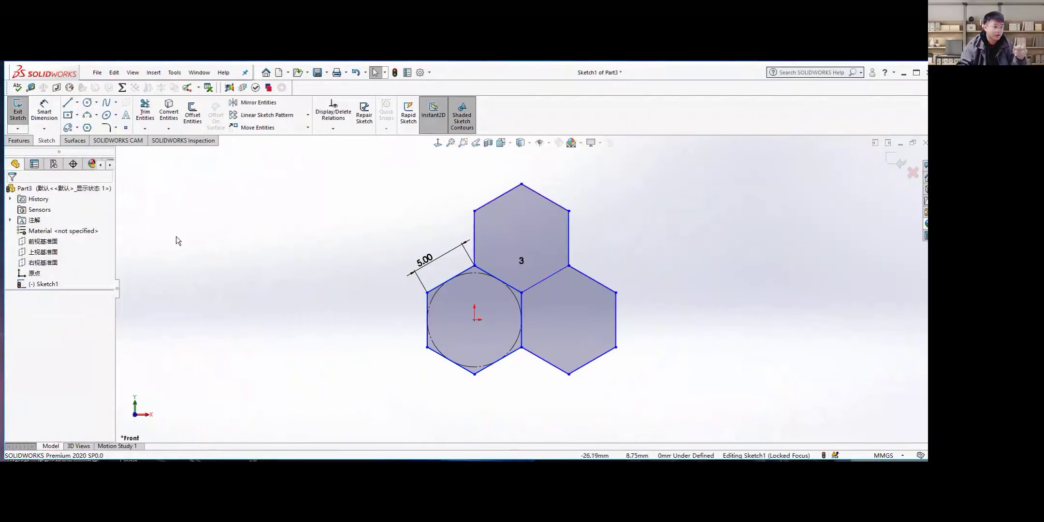
{"action": "left_click", "coordinate": [195, 115]}
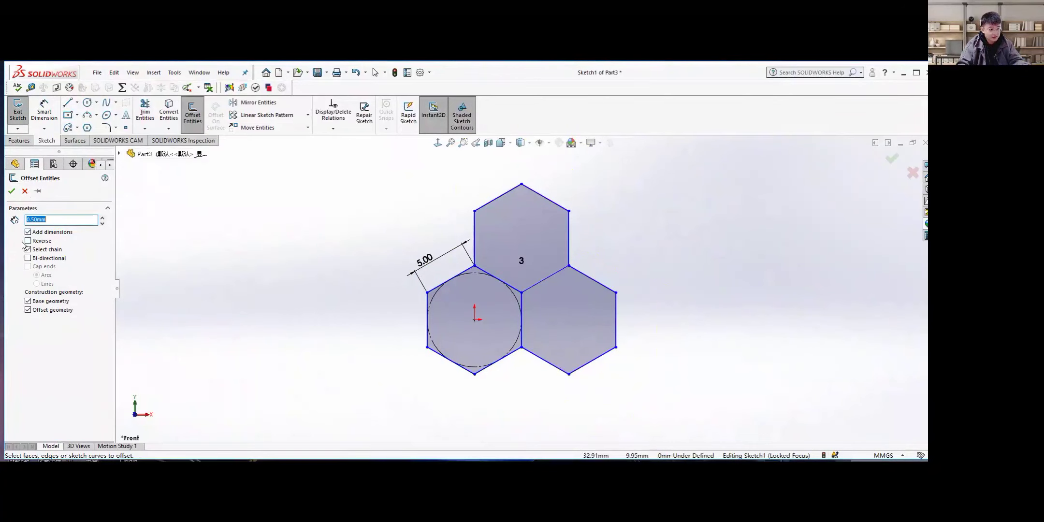
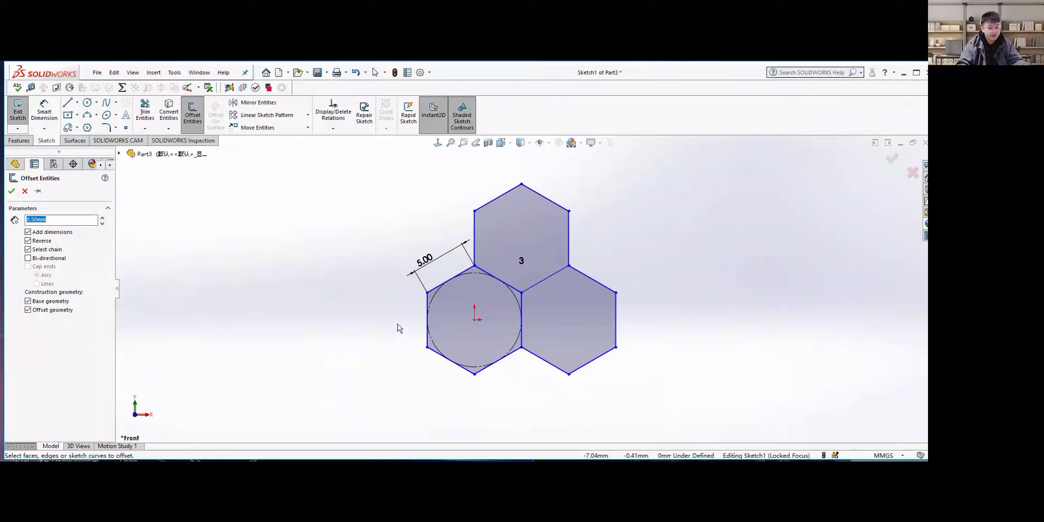
Offset the lower-left, right and top hexagons 0.50 mm inward in Sketch1
{"action": "left_click", "coordinate": [449, 309]}
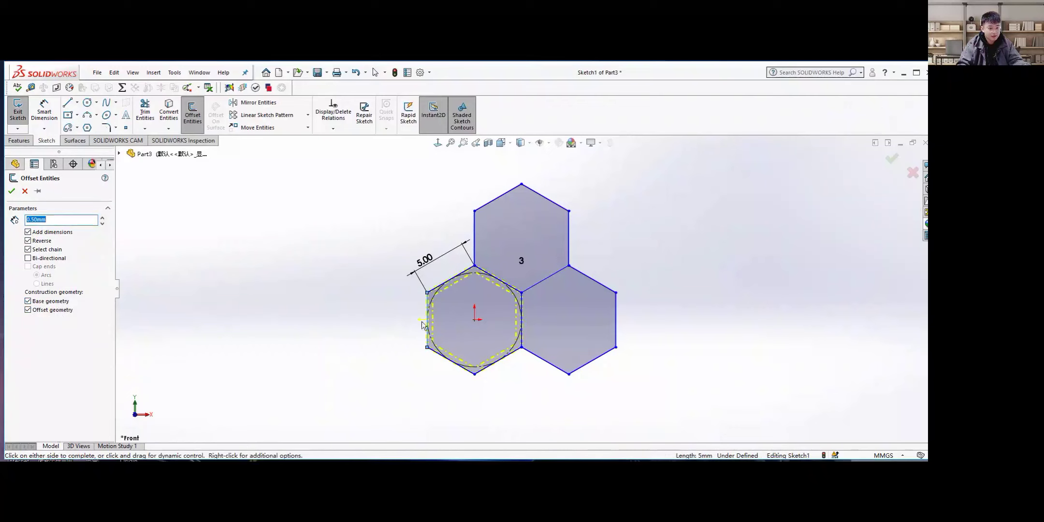
{"action": "scroll", "coordinate": [455, 315], "scroll_direction": "down", "scroll_amount": 2}
{"action": "scroll", "coordinate": [455, 315], "scroll_direction": "up", "scroll_amount": 1}
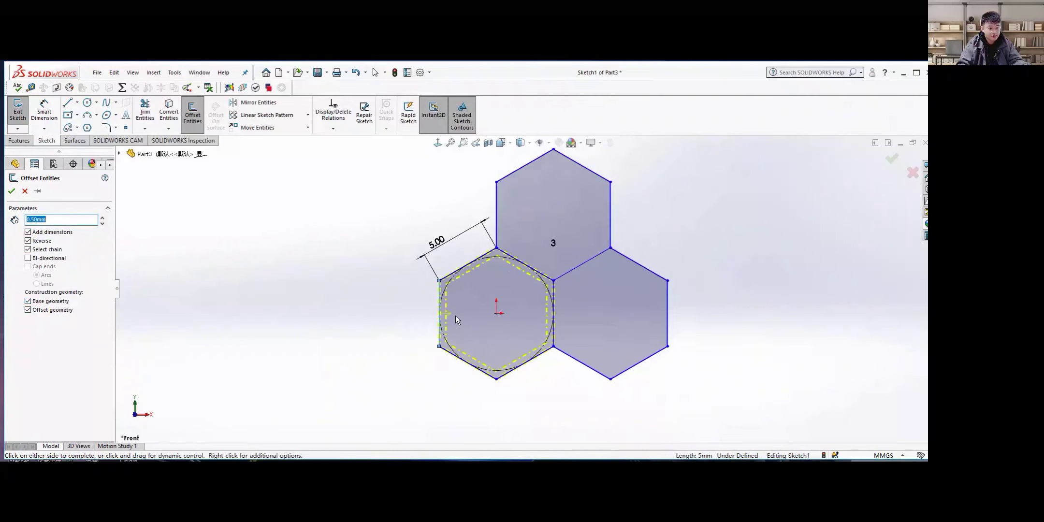
{"action": "left_click", "coordinate": [669, 310]}
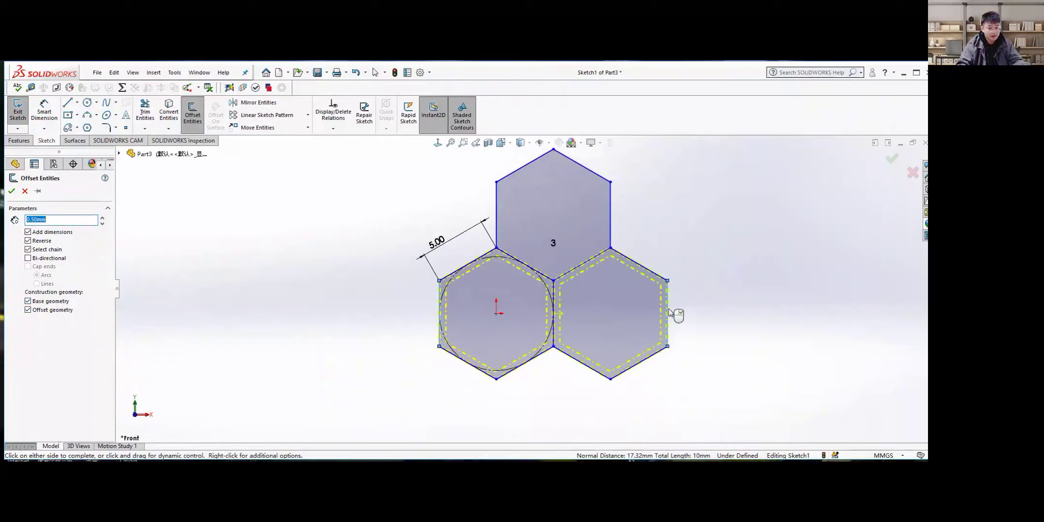
{"action": "left_click", "coordinate": [592, 170]}
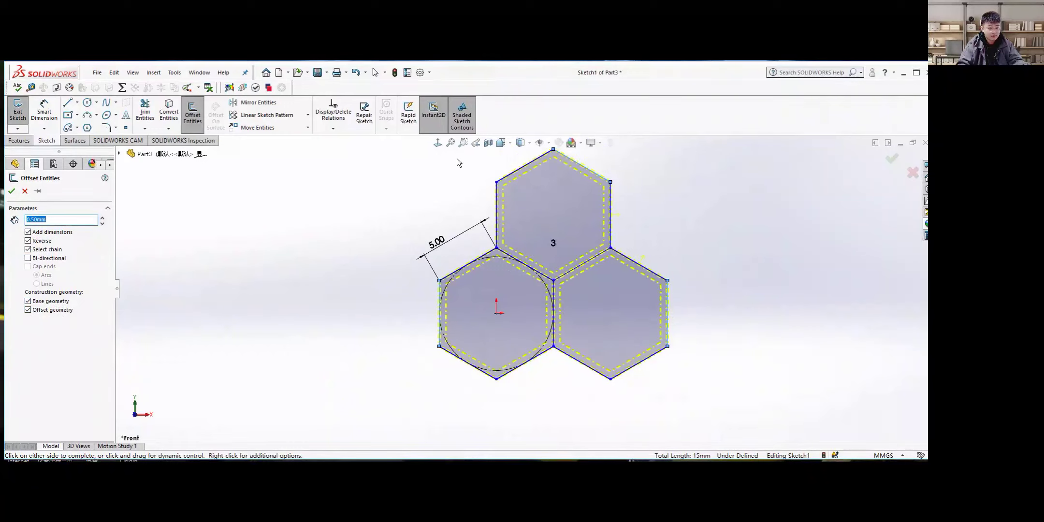
{"action": "left_click", "coordinate": [11, 192]}
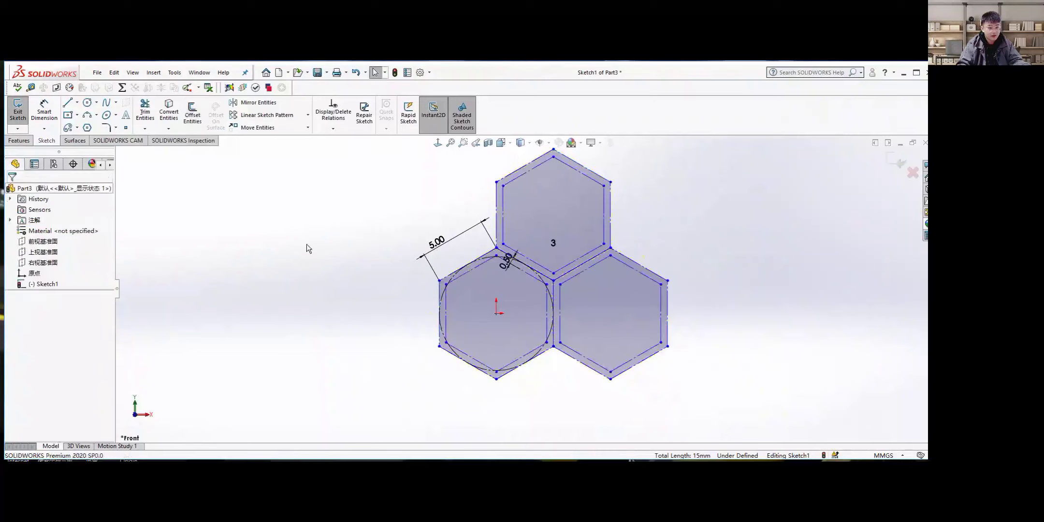
{"action": "scroll", "coordinate": [525, 284], "scroll_direction": "up", "scroll_amount": 2}
{"action": "scroll", "coordinate": [564, 294], "scroll_direction": "down", "scroll_amount": 2}
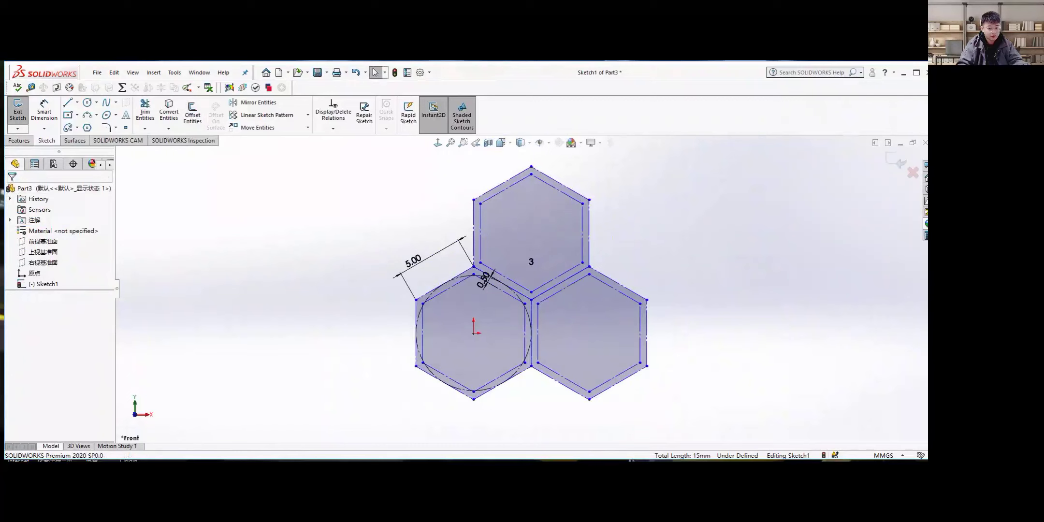
View the shared honeycomb reference photo full size in WeChat, then close the viewer and chat
{"action": "key", "text": "ctrl+alt+w"}
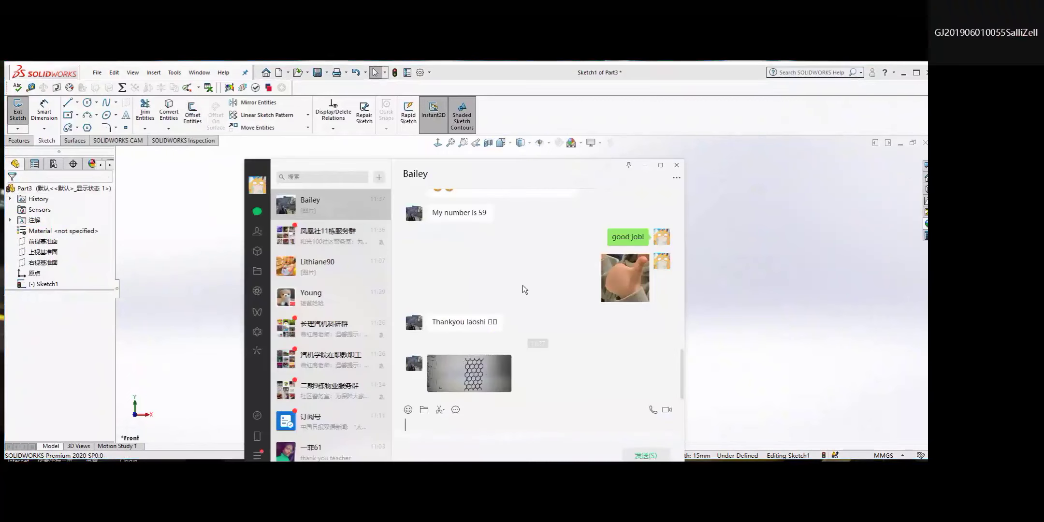
{"action": "left_click", "coordinate": [476, 366]}
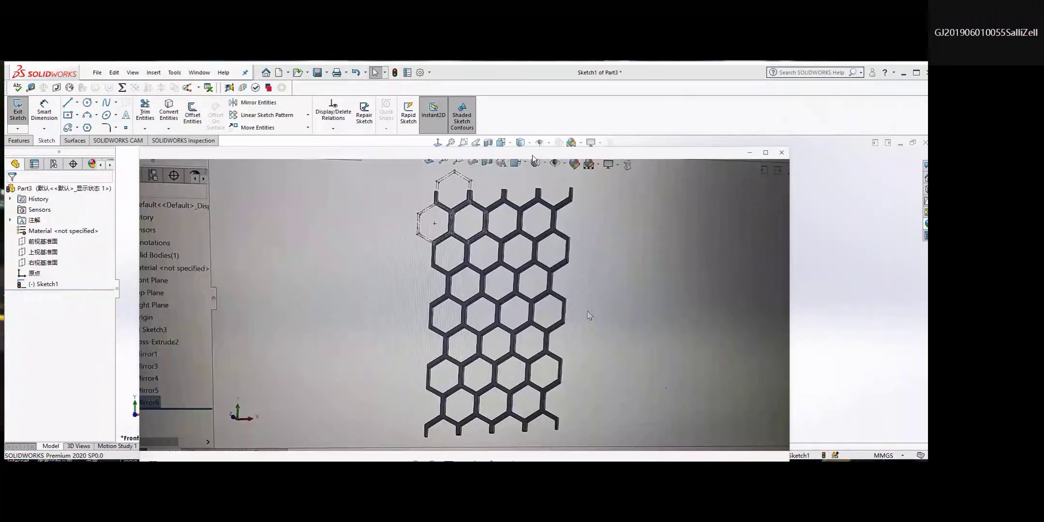
{"action": "left_click_drag", "start_coordinate": [534, 160], "coordinate": [507, 238]}
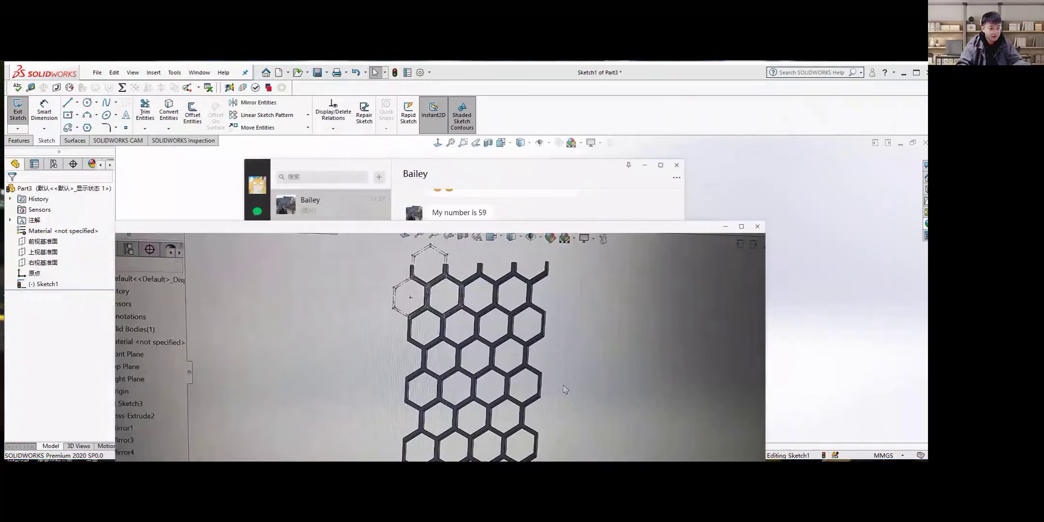
{"action": "left_click", "coordinate": [753, 233]}
{"action": "left_click", "coordinate": [644, 166]}
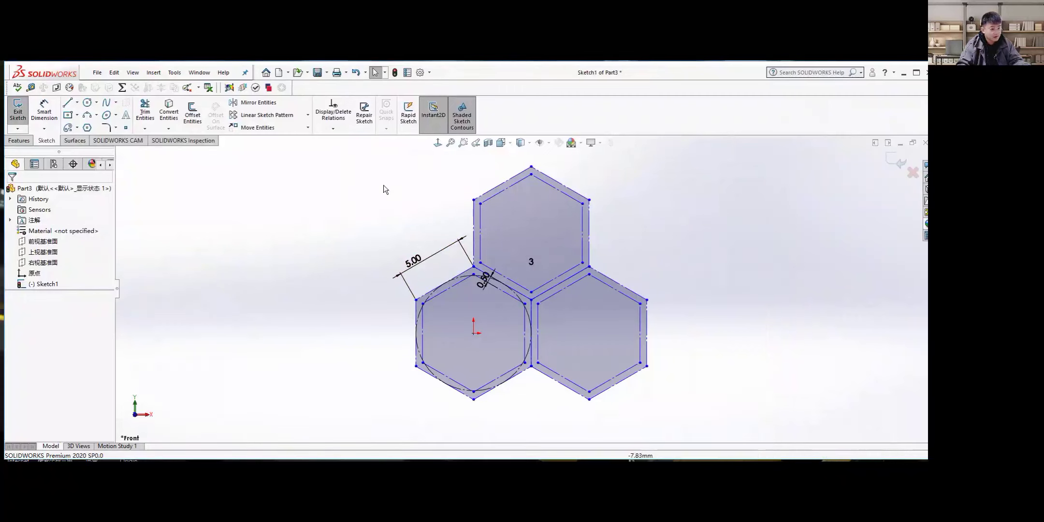
Convert all three hexagons and their 0.50 mm offset outlines to construction geometry
{"action": "mouse_move", "coordinate": [354, 158]}
{"action": "left_mouse_down"}
{"action": "mouse_move", "coordinate": [450, 217]}
{"action": "mouse_move", "coordinate": [594, 282]}
{"action": "mouse_move", "coordinate": [706, 426]}
{"action": "left_mouse_up"}
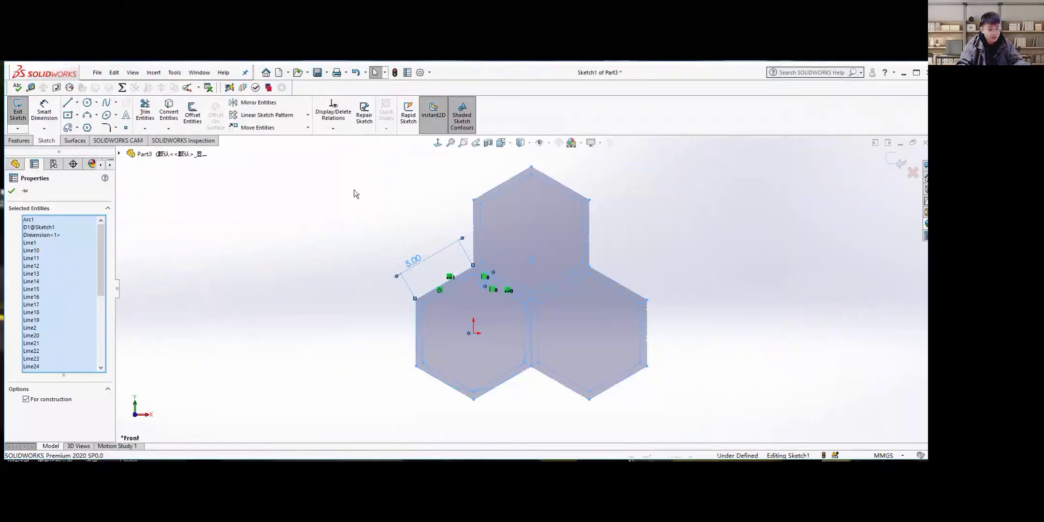
{"action": "left_click", "coordinate": [26, 399]}
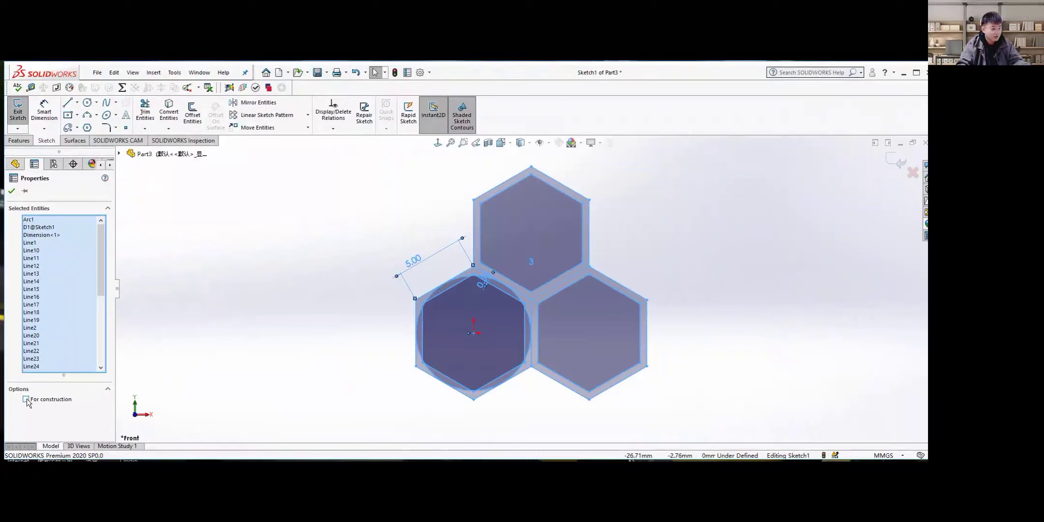
{"action": "left_click", "coordinate": [26, 399]}
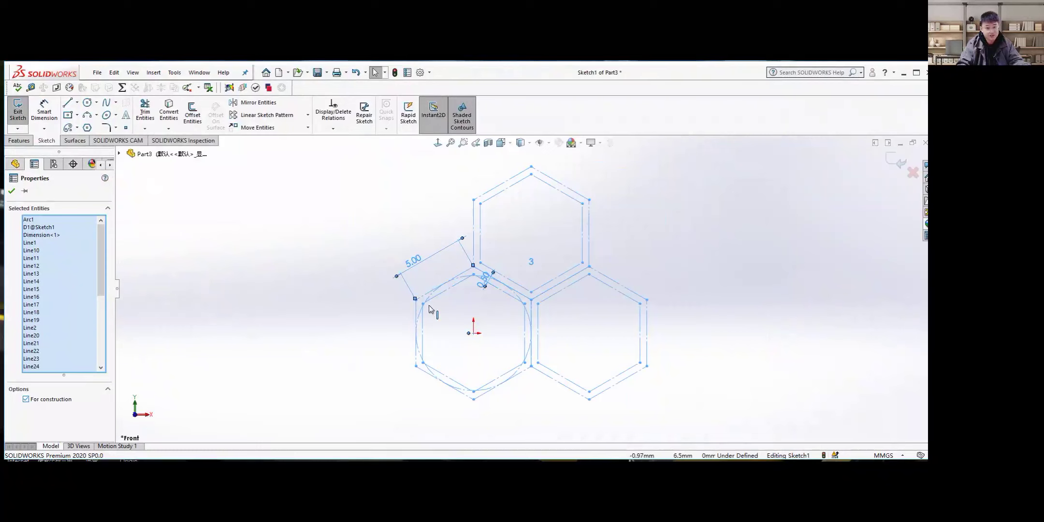
{"action": "left_click", "coordinate": [14, 192]}
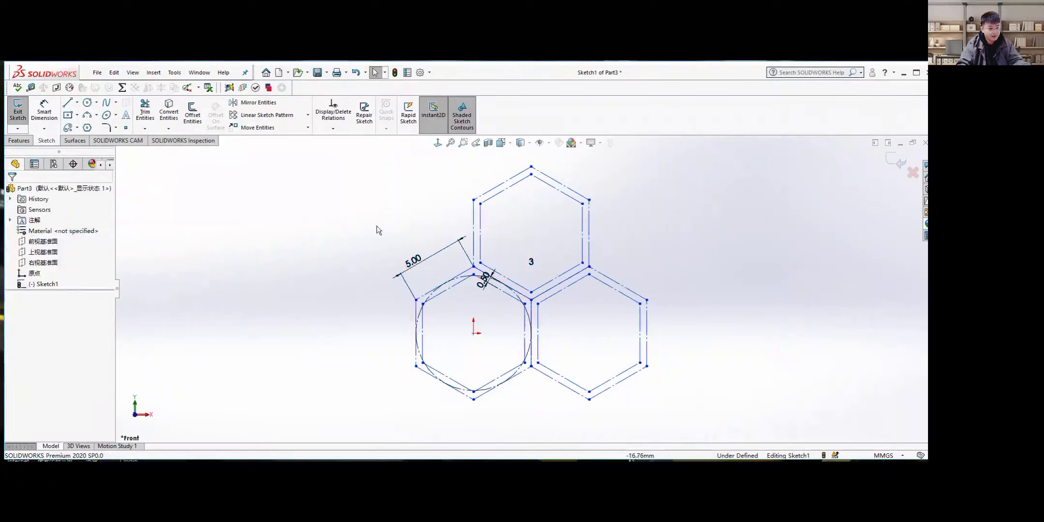
Draw the strut wall lines from the top hexagon's left edge down along the lower-left hexagon
{"action": "left_click", "coordinate": [65, 106]}
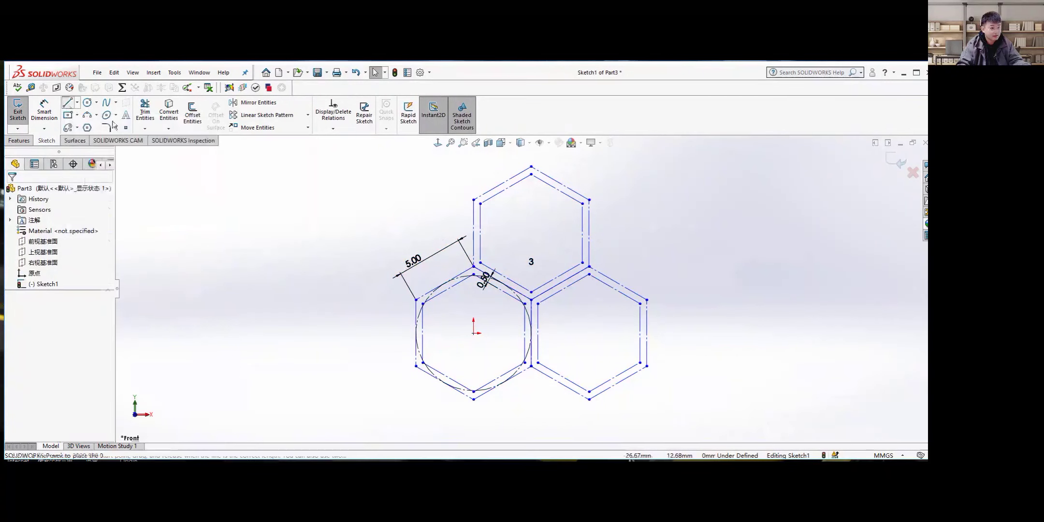
{"action": "scroll", "coordinate": [478, 240], "scroll_direction": "down", "scroll_amount": 3}
{"action": "left_click", "coordinate": [482, 240]}
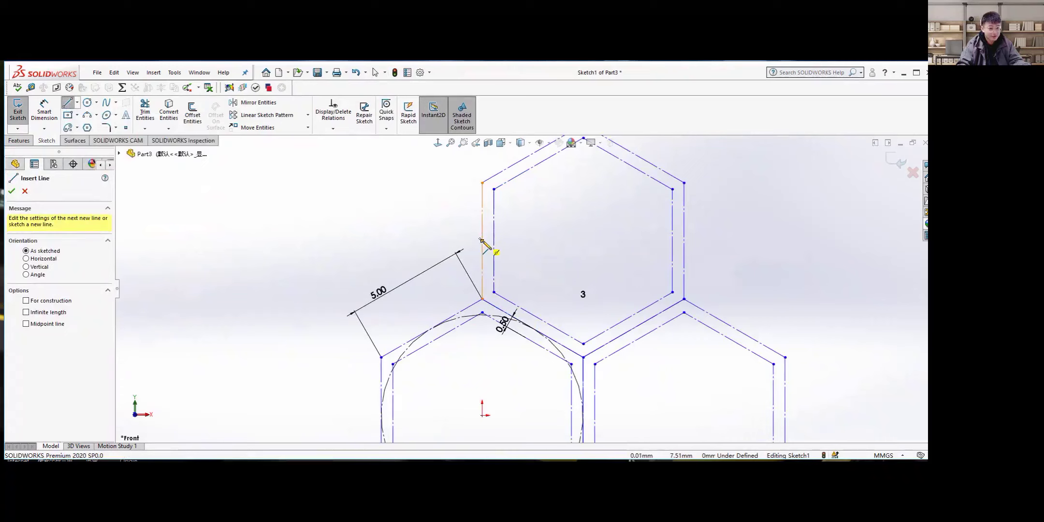
{"action": "left_click", "coordinate": [482, 240]}
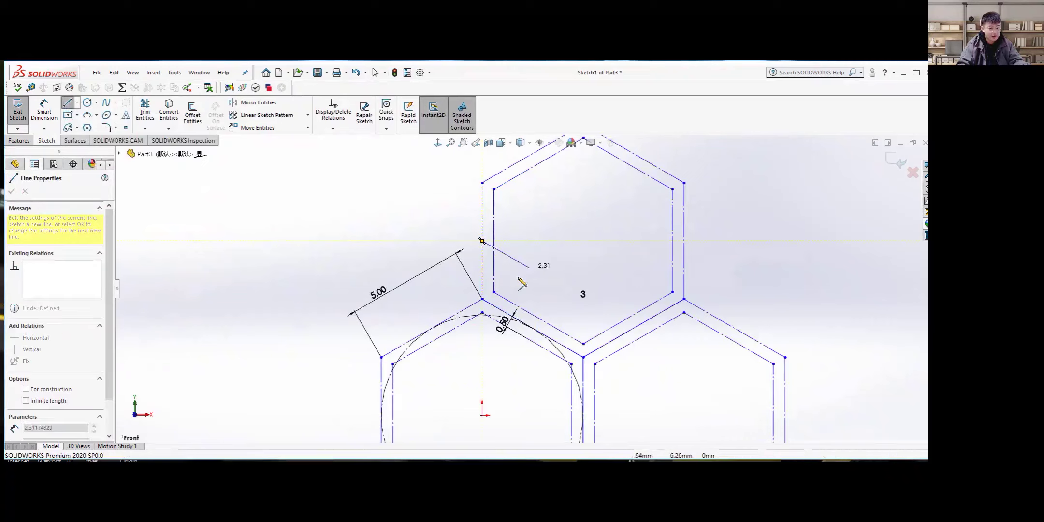
{"action": "left_click", "coordinate": [482, 313]}
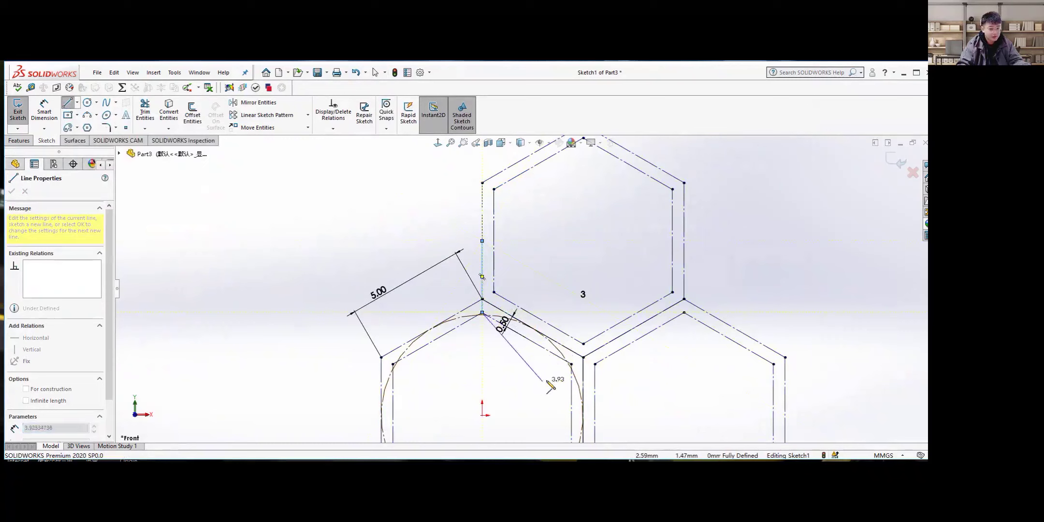
{"action": "left_click", "coordinate": [571, 364]}
{"action": "scroll", "coordinate": [569, 368], "scroll_direction": "up", "scroll_amount": 3}
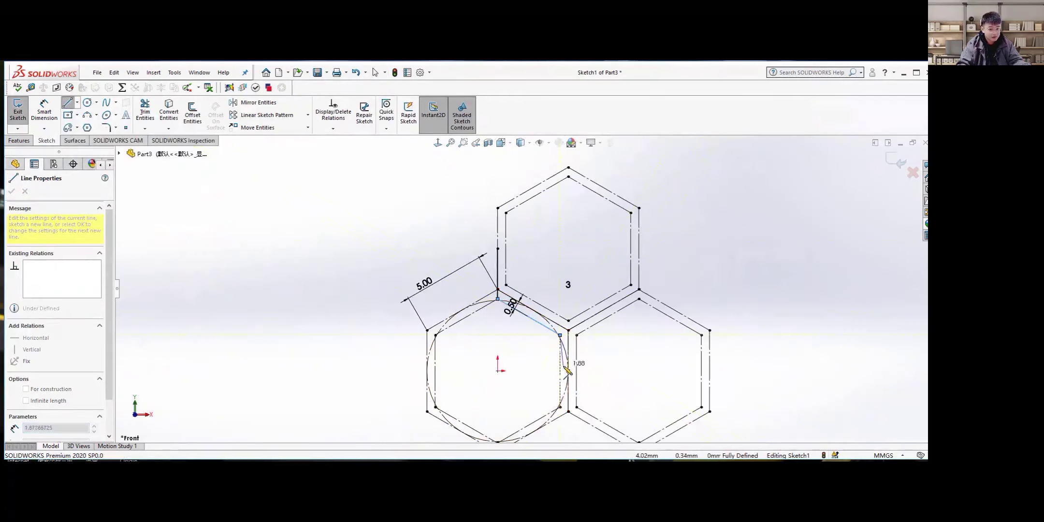
{"action": "scroll", "coordinate": [571, 381], "scroll_direction": "down", "scroll_amount": 3}
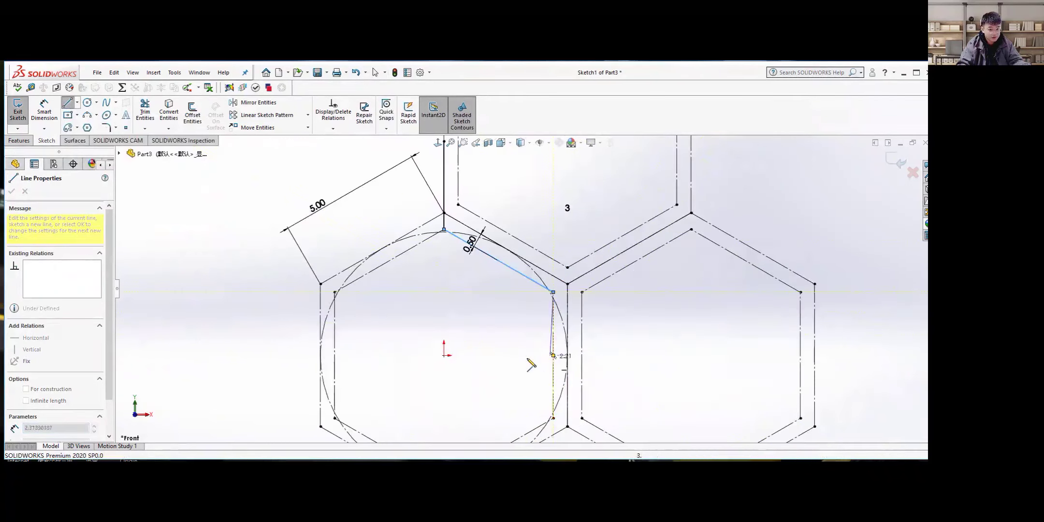
Trace the wall outline up the right hexagon and back under the top hexagon toward the upper left
{"action": "left_click", "coordinate": [553, 355]}
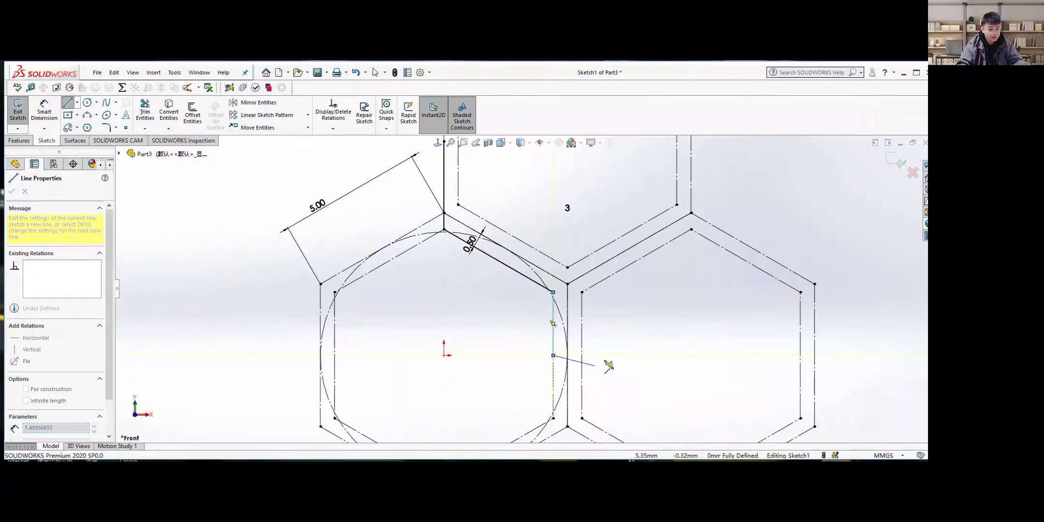
{"action": "left_click", "coordinate": [581, 355]}
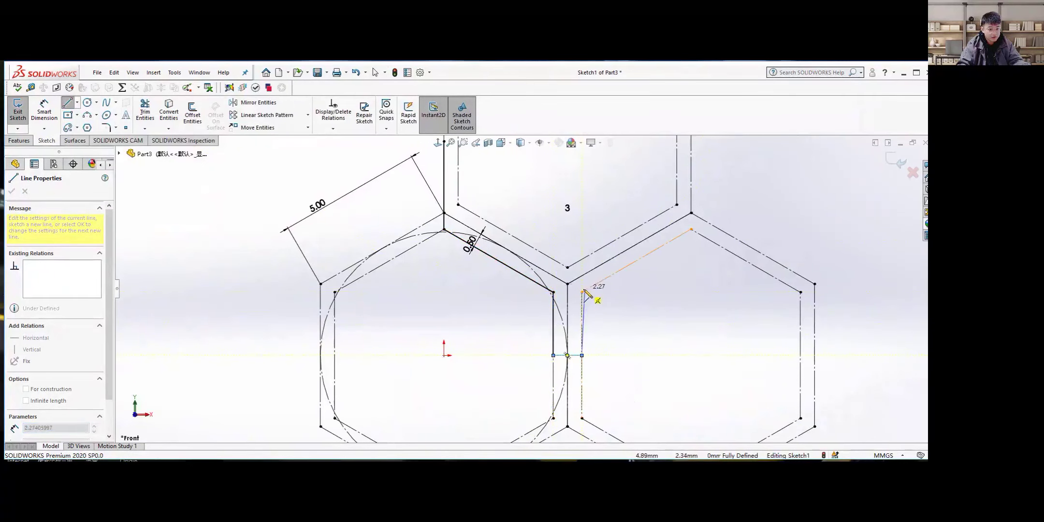
{"action": "left_click", "coordinate": [583, 292]}
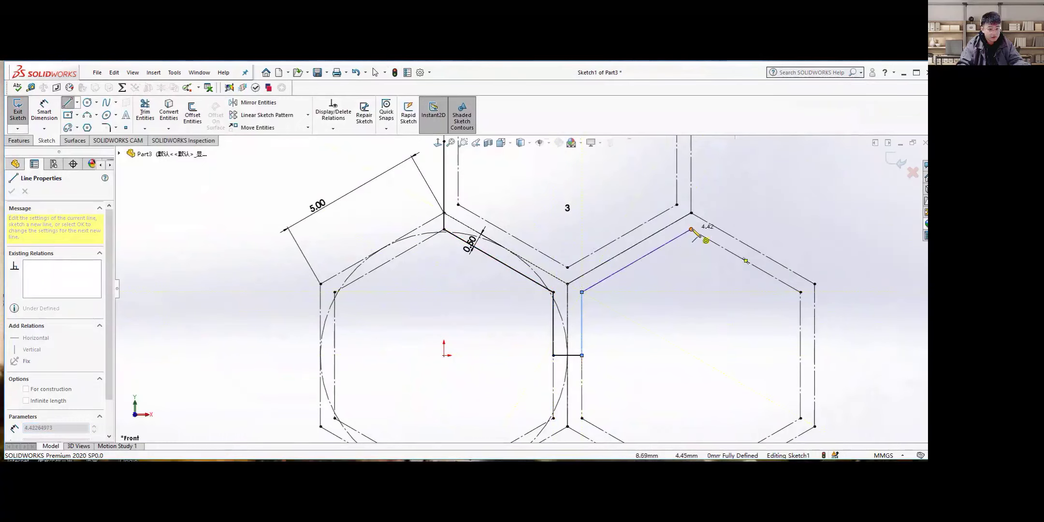
{"action": "scroll", "coordinate": [527, 290], "scroll_direction": "up", "scroll_amount": 3}
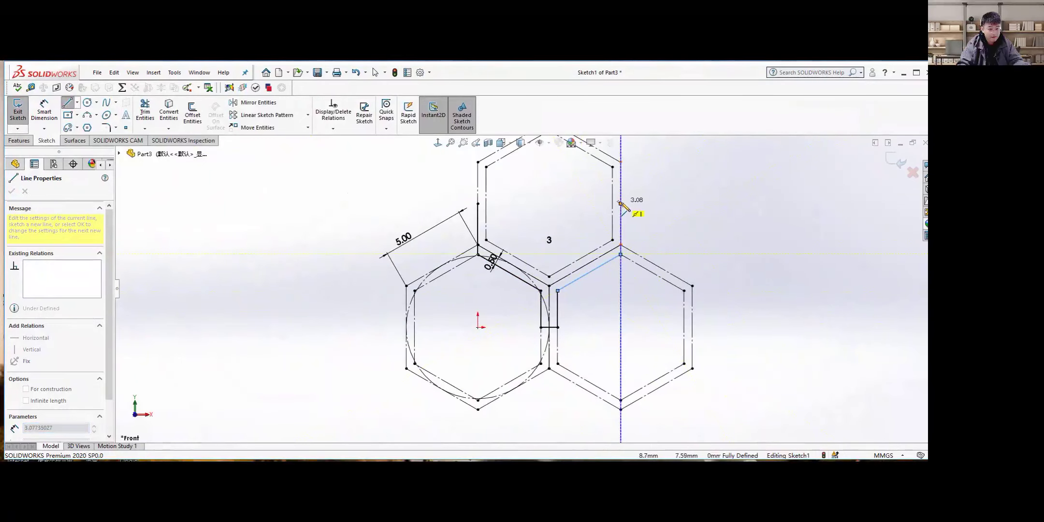
{"action": "left_click", "coordinate": [621, 204]}
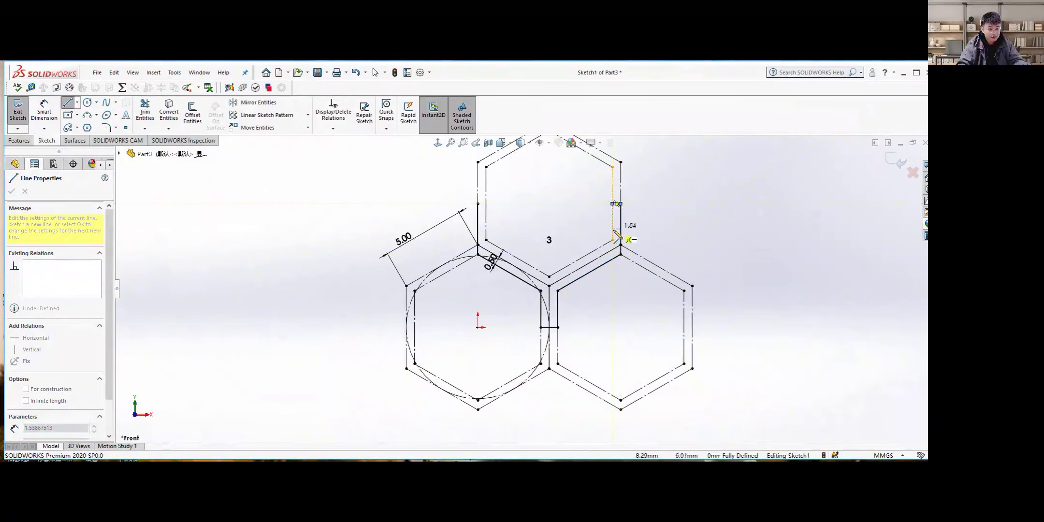
{"action": "left_click", "coordinate": [612, 240]}
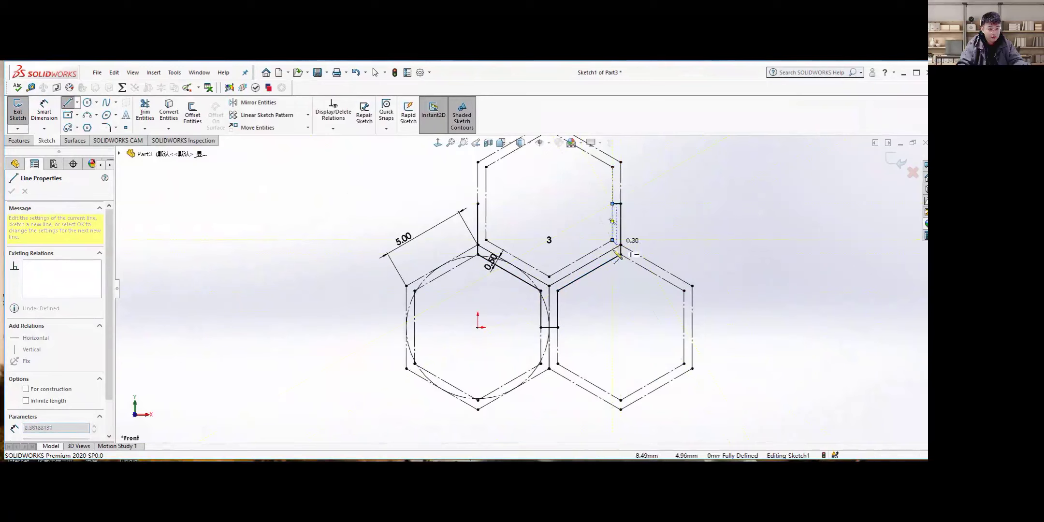
{"action": "left_click", "coordinate": [549, 277]}
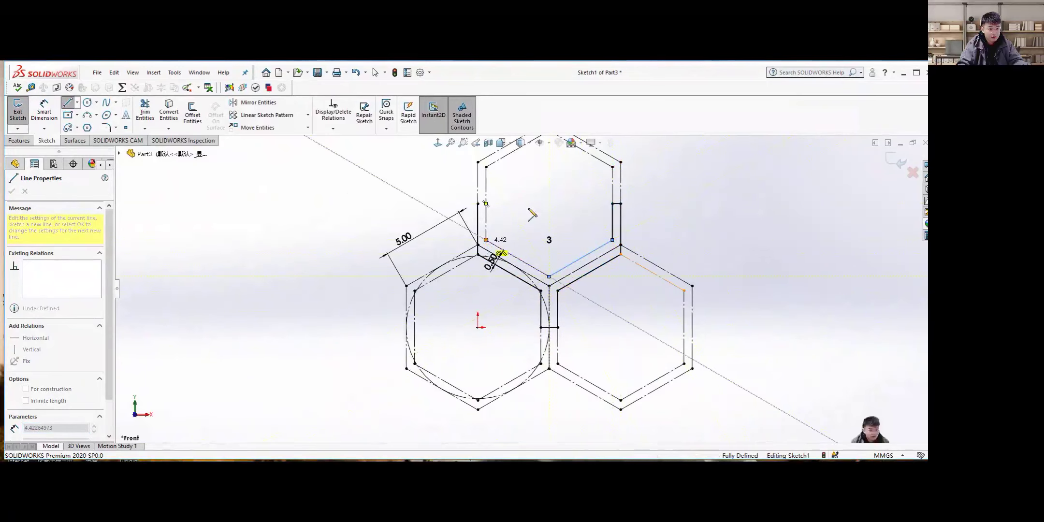
{"action": "left_click", "coordinate": [486, 239]}
Add the final short lines that close the Y-shaped strut contour into a shaded region
{"action": "key", "text": "a"}
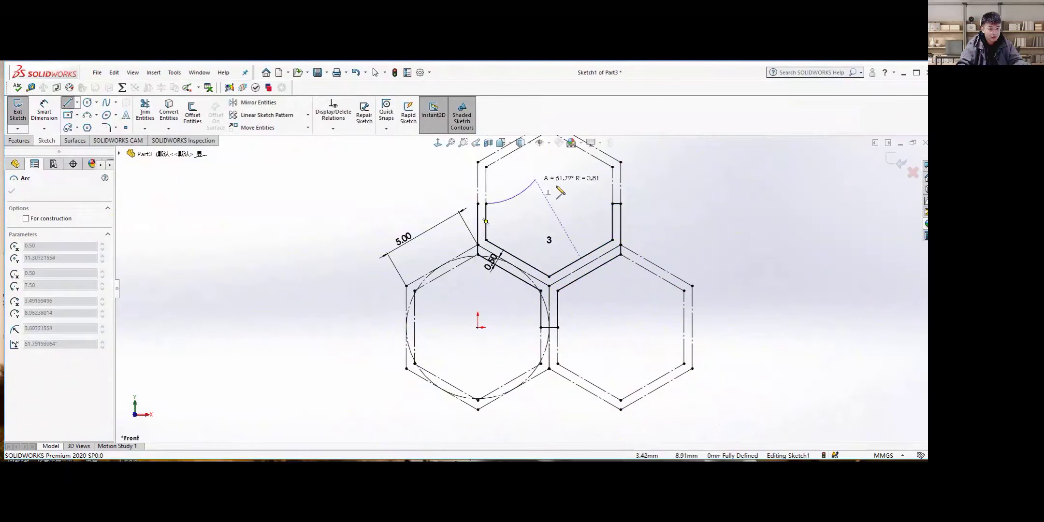
{"action": "key", "text": "Escape"}
{"action": "scroll", "coordinate": [474, 195], "scroll_direction": "down", "scroll_amount": 3}
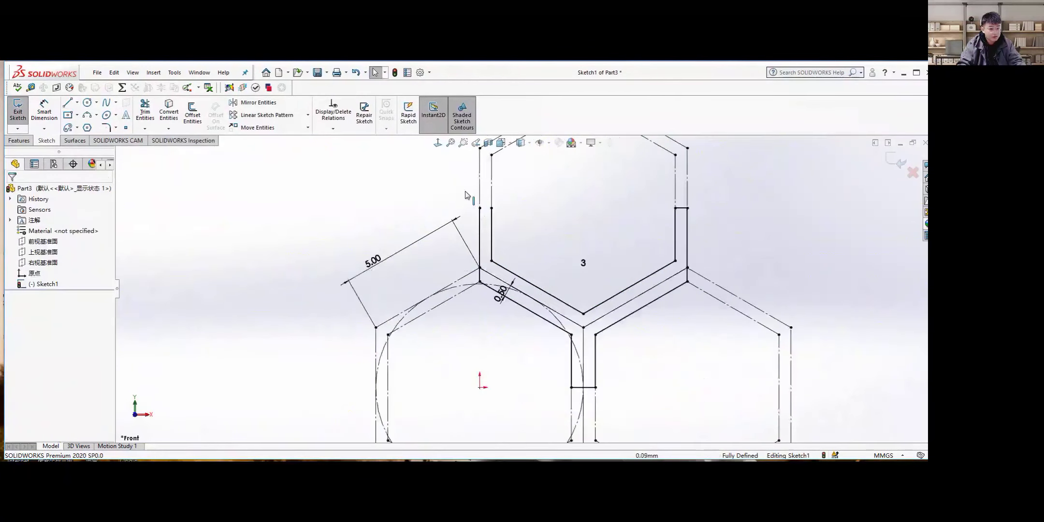
{"action": "left_click", "coordinate": [66, 102]}
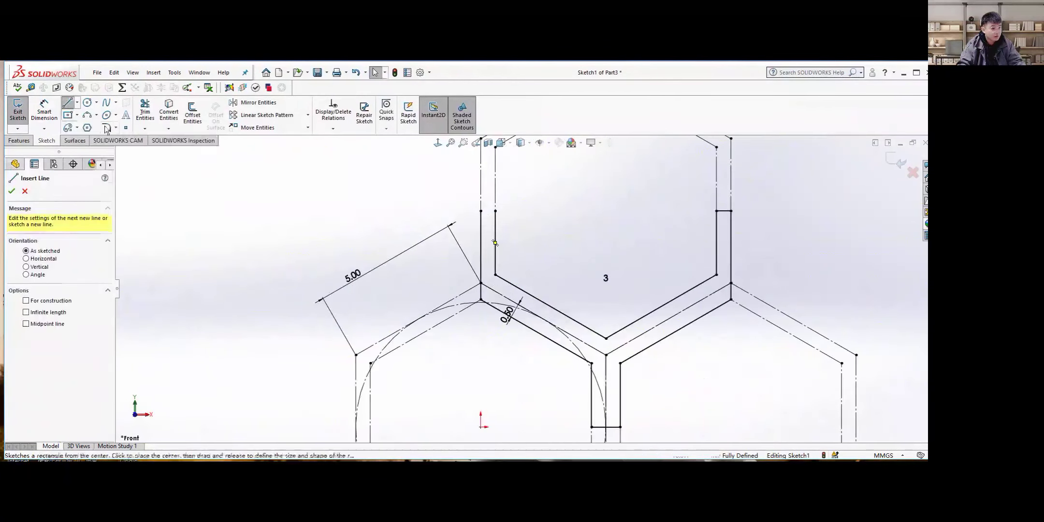
{"action": "left_click", "coordinate": [495, 211]}
{"action": "left_click", "coordinate": [481, 211]}
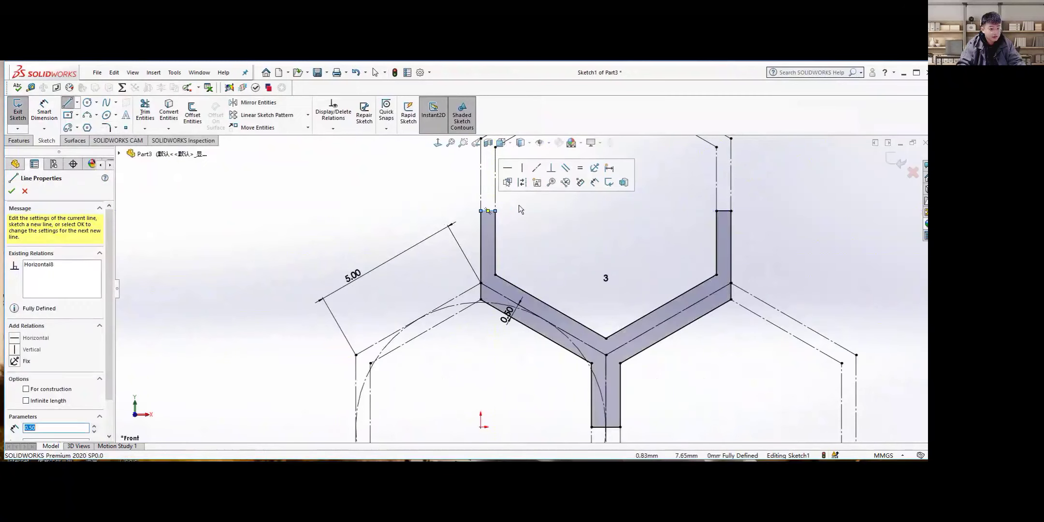
{"action": "scroll", "coordinate": [520, 209], "scroll_direction": "up", "scroll_amount": 3}
{"action": "scroll", "coordinate": [484, 305], "scroll_direction": "down", "scroll_amount": 1}
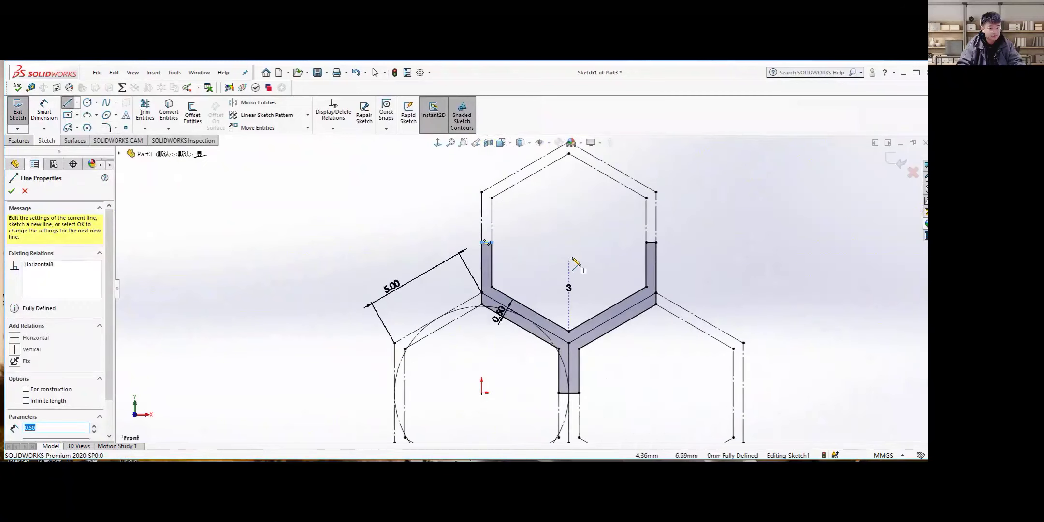
{"action": "left_click", "coordinate": [11, 190]}
{"action": "scroll", "coordinate": [361, 275], "scroll_direction": "up", "scroll_amount": 3}
{"action": "scroll", "coordinate": [338, 270], "scroll_direction": "down", "scroll_amount": 1}
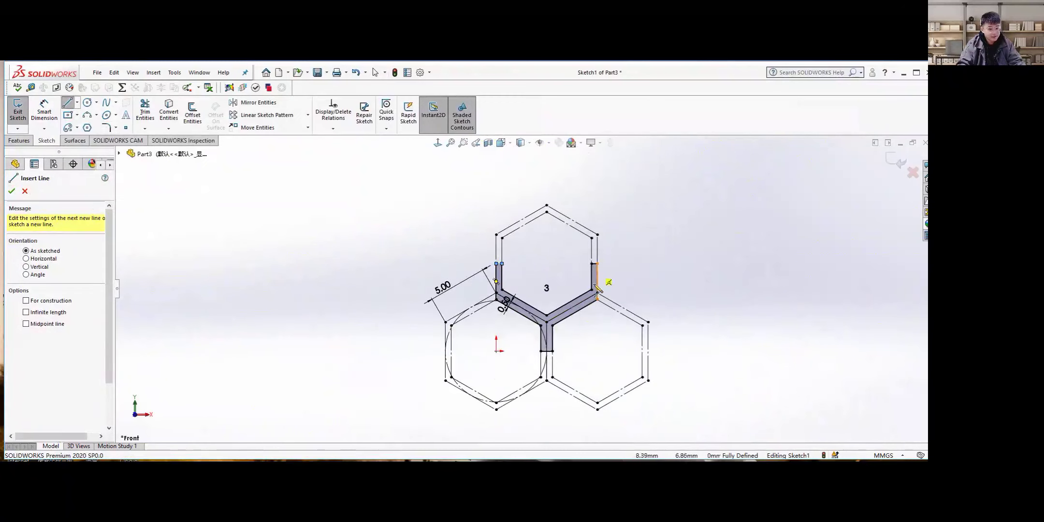
{"action": "left_click", "coordinate": [10, 193]}
{"action": "mouse_move", "coordinate": [624, 319]}
{"action": "middle_mouse_down"}
{"action": "mouse_move", "coordinate": [560, 321]}
{"action": "mouse_move", "coordinate": [624, 319]}
{"action": "middle_mouse_up"}
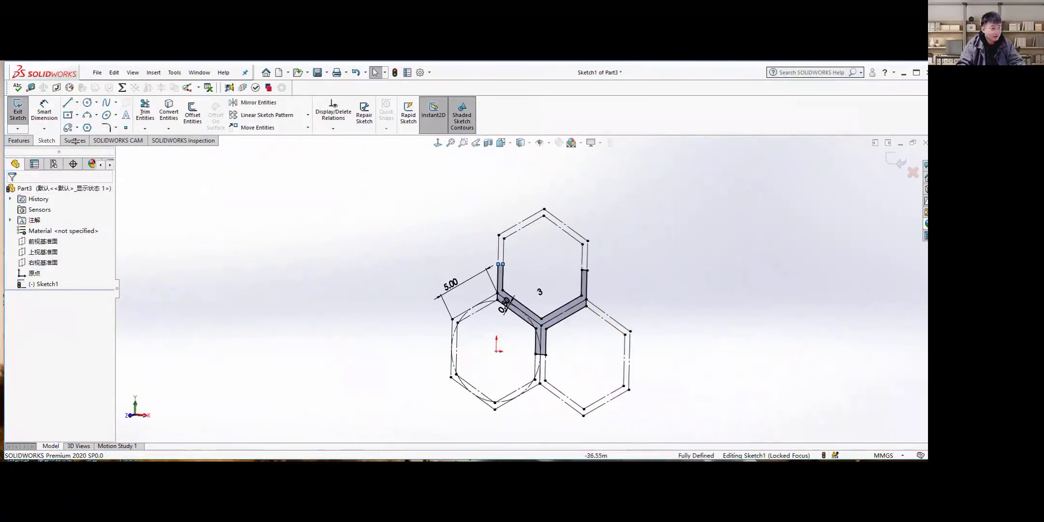
Extrude the Y-shaped strut profile 1.00 mm blind as Boss-Extrude2
{"action": "left_click", "coordinate": [16, 115]}
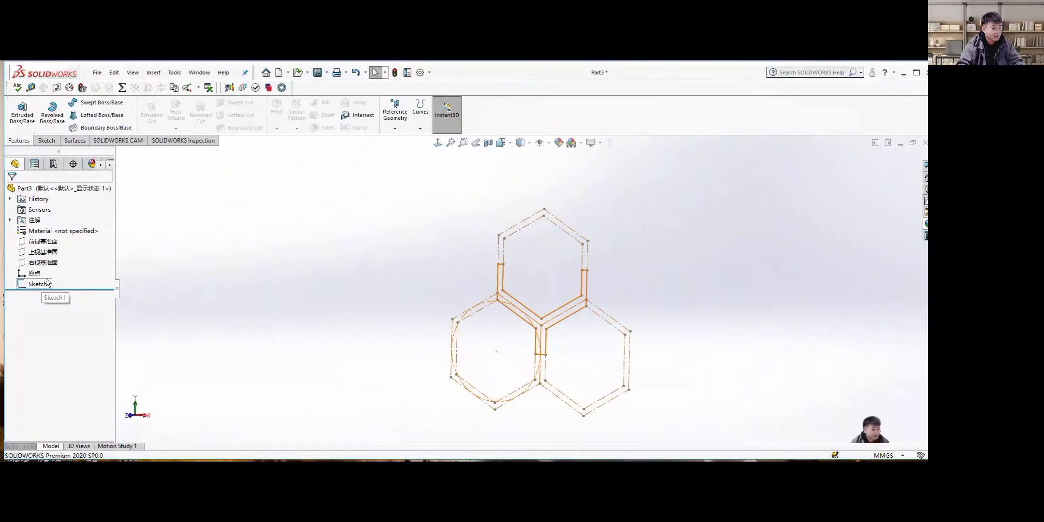
{"action": "left_click", "coordinate": [20, 117]}
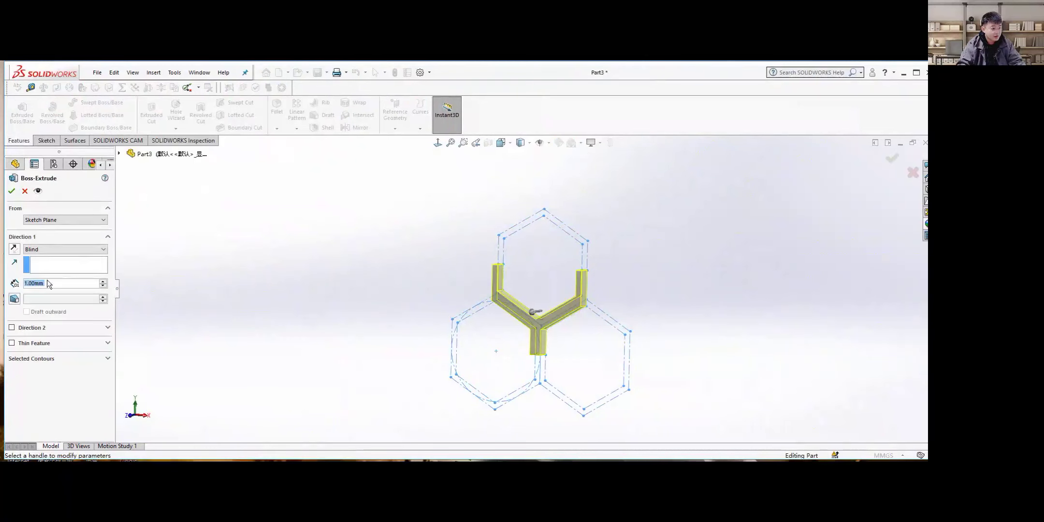
{"action": "scroll", "coordinate": [464, 294], "scroll_direction": "down", "scroll_amount": 2}
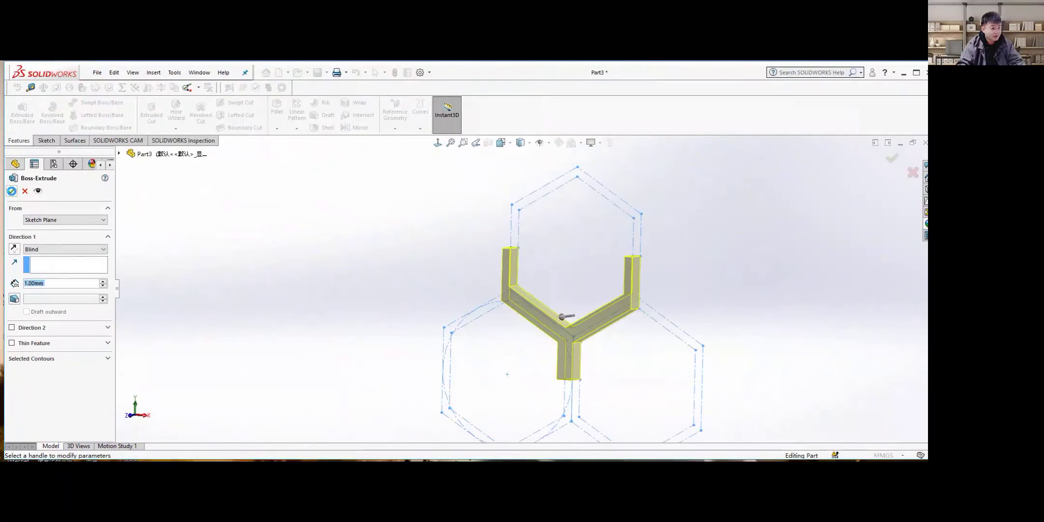
{"action": "key", "text": "Return"}
{"action": "middle_click_drag", "start_coordinate": [532, 282], "coordinate": [556, 294]}
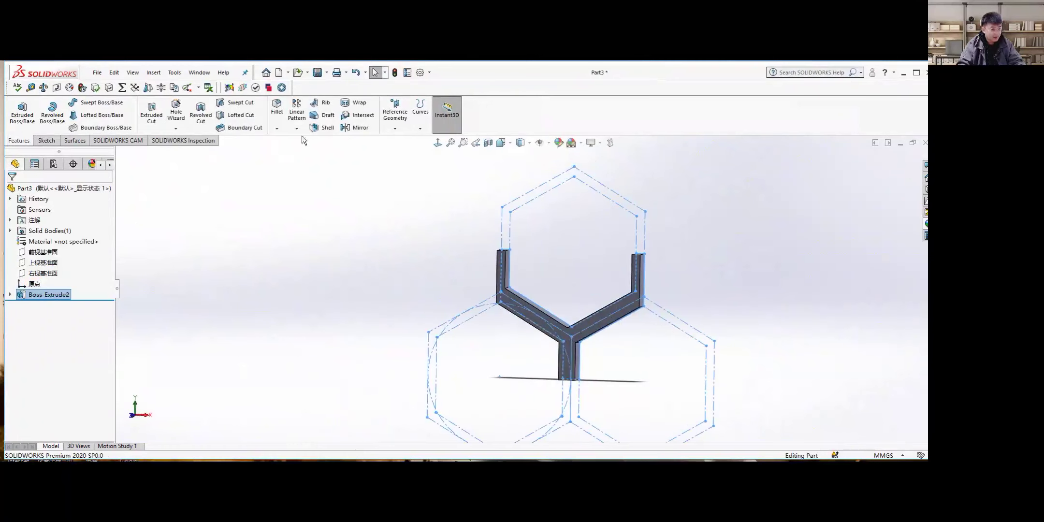
Mirror the Y strut body about its right arm's end face into one merged W-shaped solid (Mirror13)
{"action": "left_click", "coordinate": [359, 129]}
{"action": "scroll", "coordinate": [643, 281], "scroll_direction": "down", "scroll_amount": 2}
{"action": "middle_click_drag", "start_coordinate": [643, 283], "coordinate": [607, 267]}
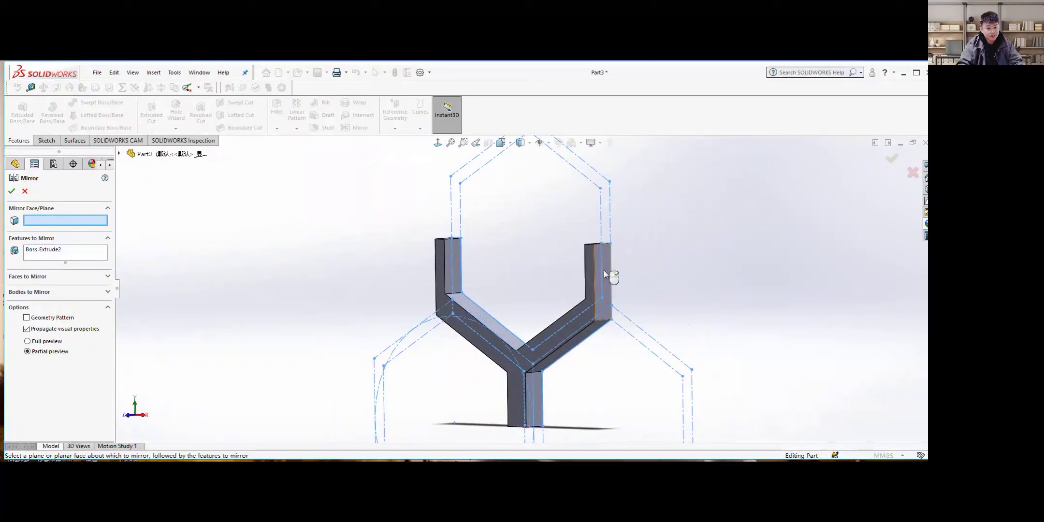
{"action": "left_click", "coordinate": [604, 270]}
{"action": "scroll", "coordinate": [562, 266], "scroll_direction": "up", "scroll_amount": 1}
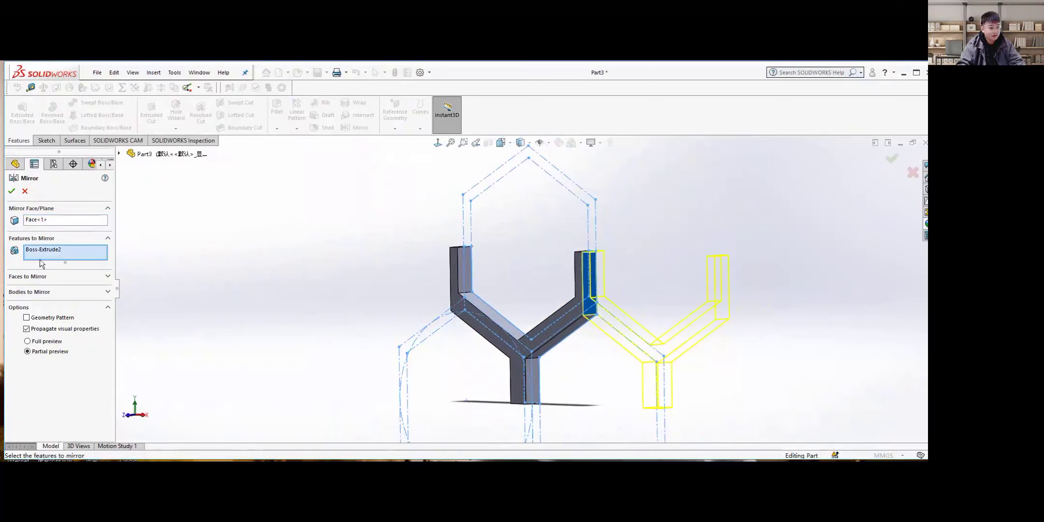
{"action": "left_click", "coordinate": [38, 292]}
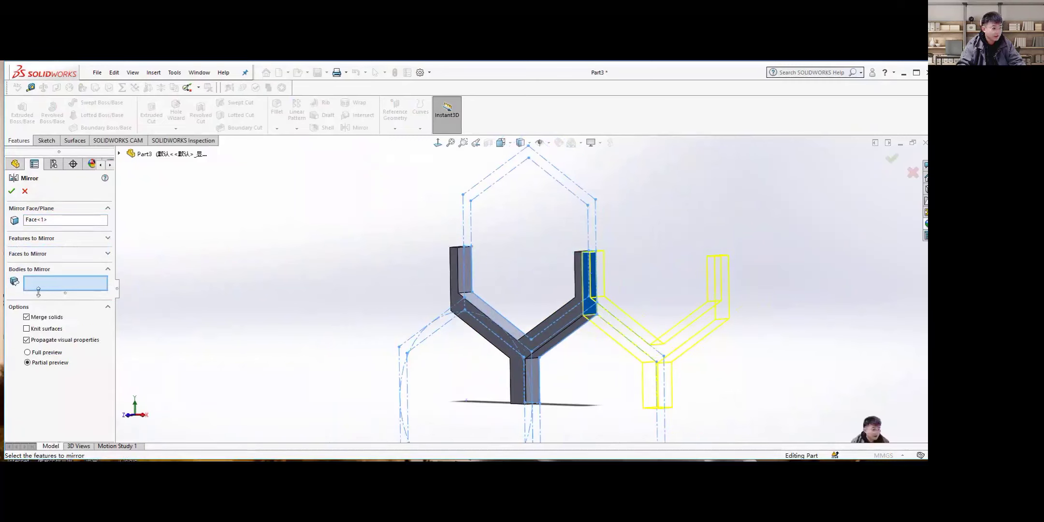
{"action": "left_click", "coordinate": [460, 275]}
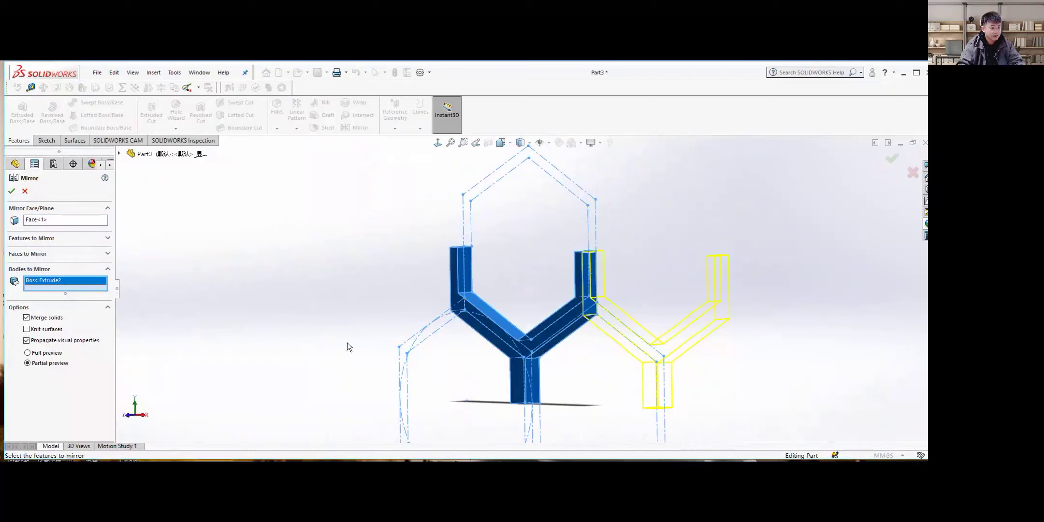
{"action": "left_click", "coordinate": [12, 191]}
{"action": "middle_click_drag", "start_coordinate": [540, 302], "coordinate": [575, 268]}
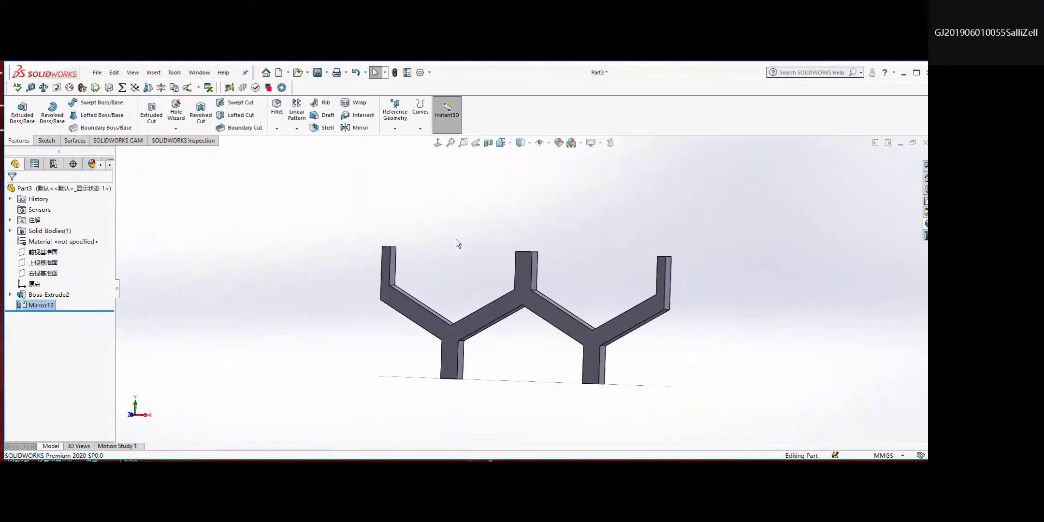
{"action": "middle_click_drag", "start_coordinate": [540, 287], "coordinate": [677, 252]}
Abandon a second mirror about the right arm face and remove Mirror13, leaving only the Y strut
{"action": "left_click", "coordinate": [360, 128]}
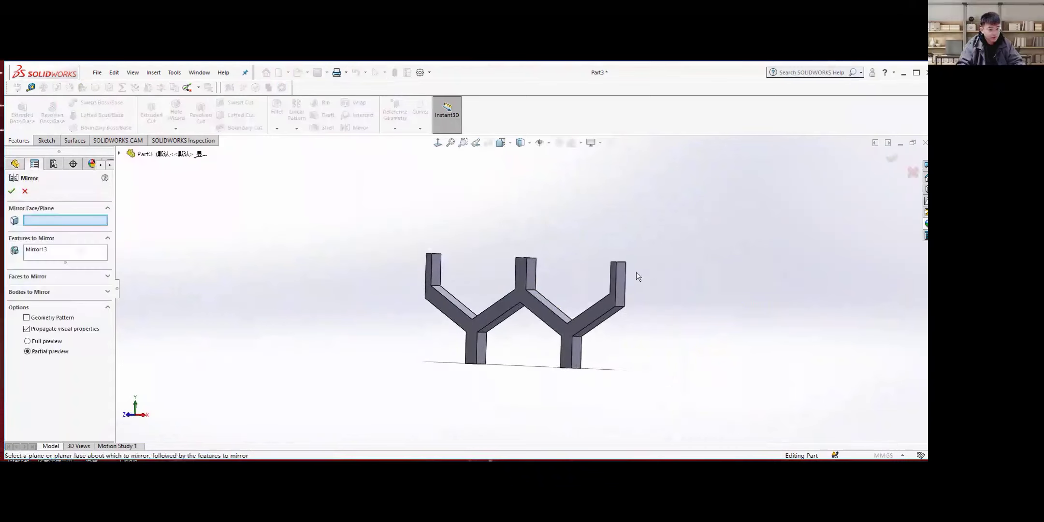
{"action": "scroll", "coordinate": [620, 282], "scroll_direction": "down", "scroll_amount": 4}
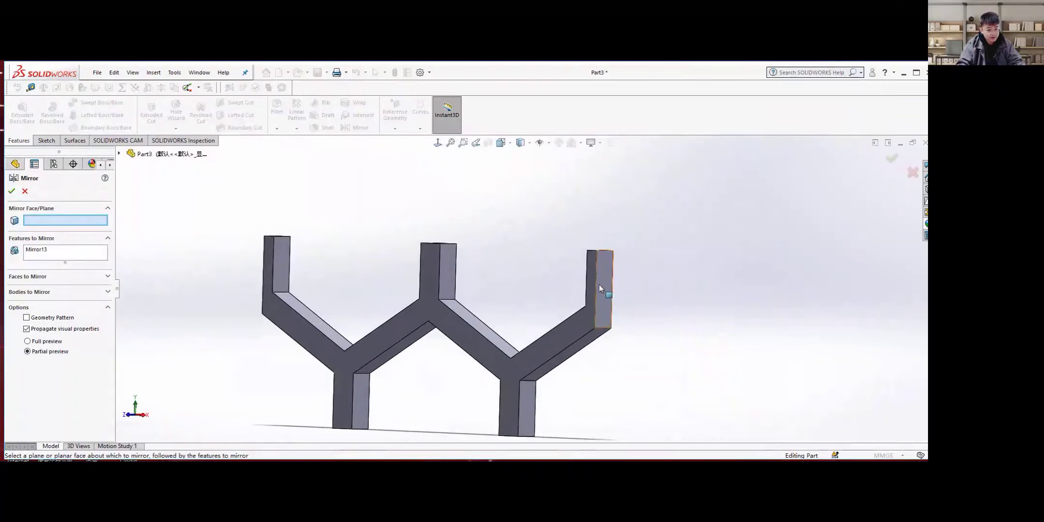
{"action": "left_click", "coordinate": [604, 281]}
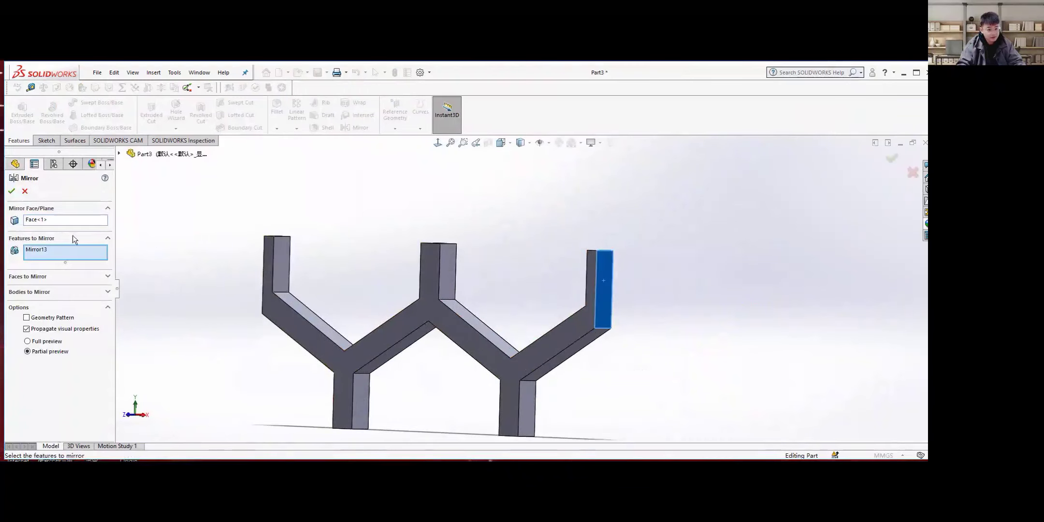
{"action": "left_click", "coordinate": [39, 293]}
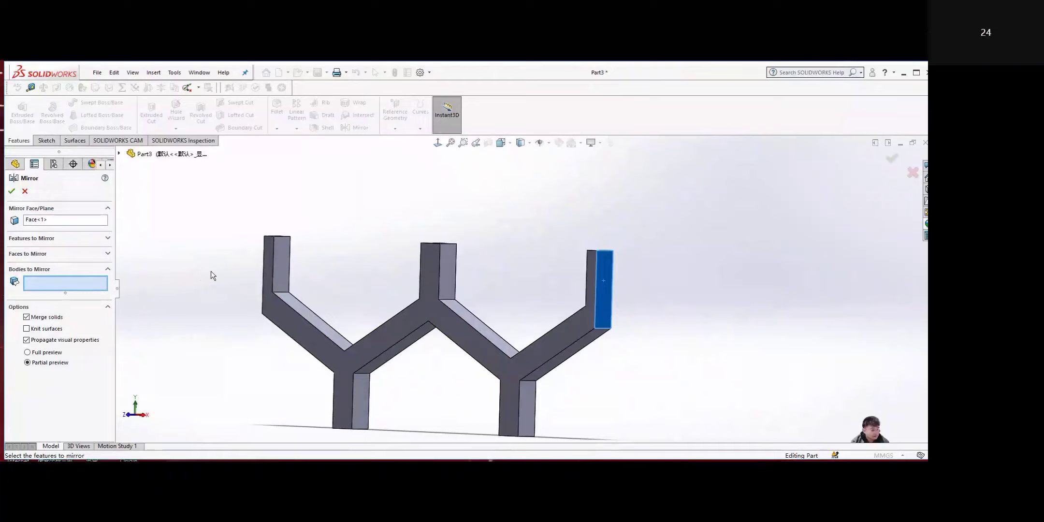
{"action": "scroll", "coordinate": [227, 269], "scroll_direction": "down", "scroll_amount": 3}
{"action": "left_click", "coordinate": [25, 191]}
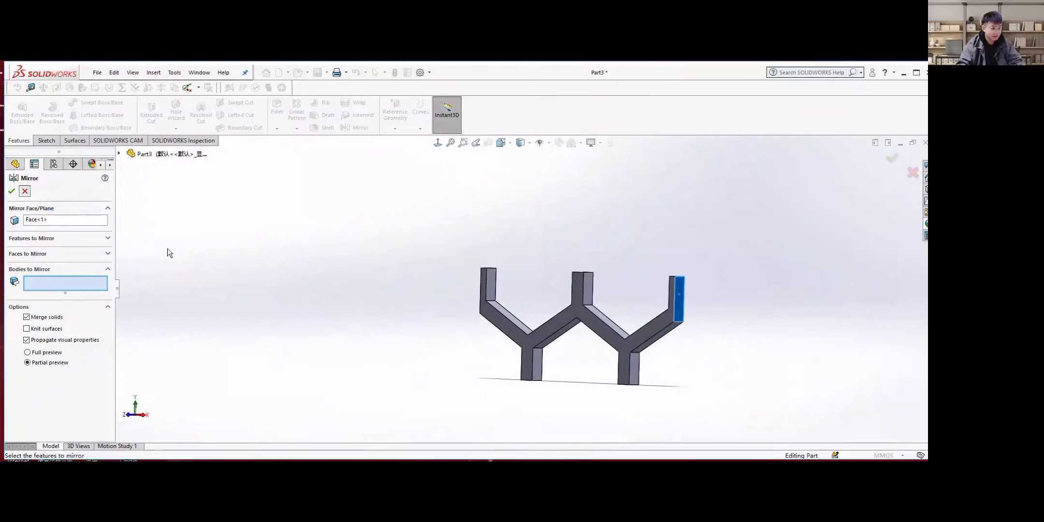
{"action": "scroll", "coordinate": [526, 304], "scroll_direction": "down", "scroll_amount": 2}
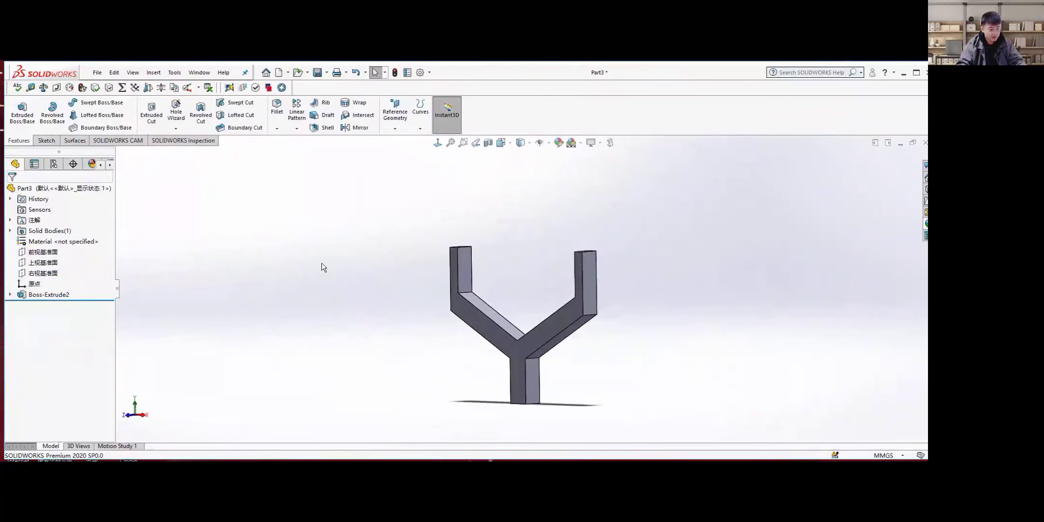
Mirror the Y body about its right arm's outer face into a W-shaped solid (Mirror14)
{"action": "left_click", "coordinate": [358, 128]}
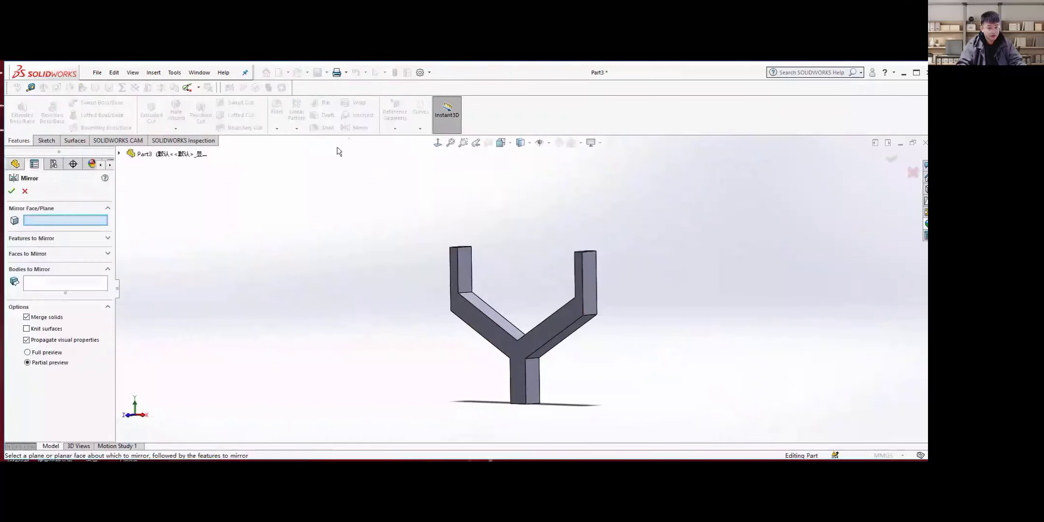
{"action": "left_click", "coordinate": [590, 285]}
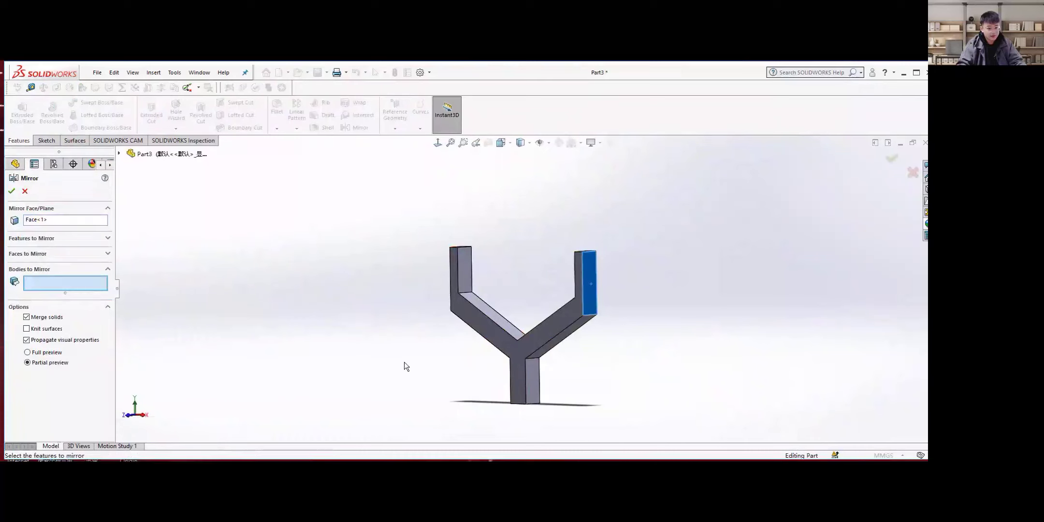
{"action": "scroll", "coordinate": [588, 278], "scroll_direction": "down", "scroll_amount": 3}
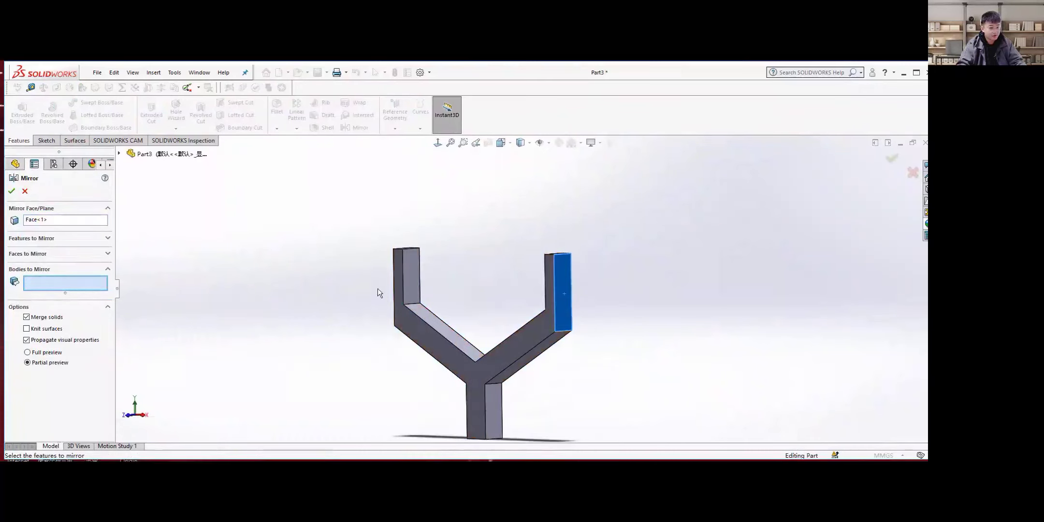
{"action": "left_click", "coordinate": [409, 287]}
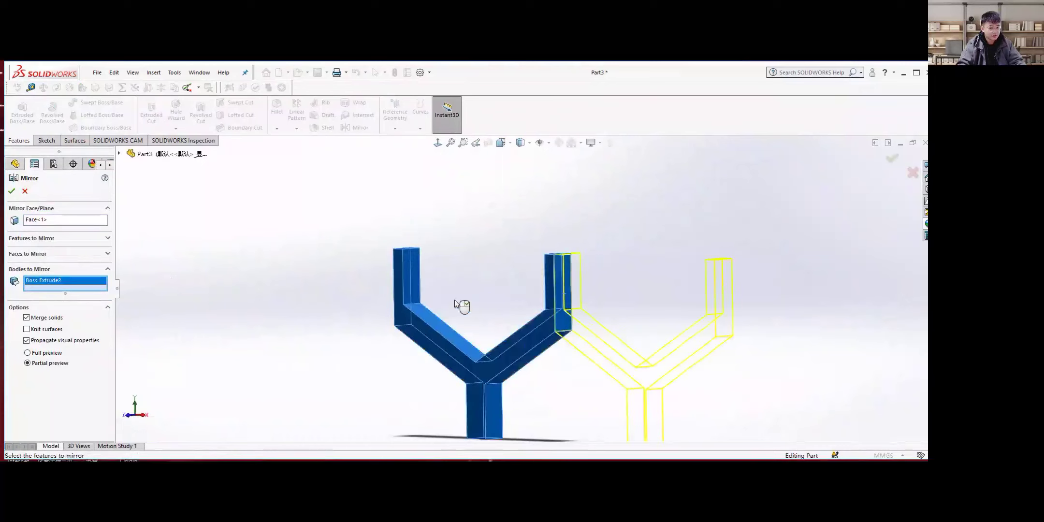
{"action": "scroll", "coordinate": [455, 305], "scroll_direction": "up", "scroll_amount": 2}
{"action": "left_click", "coordinate": [11, 192]}
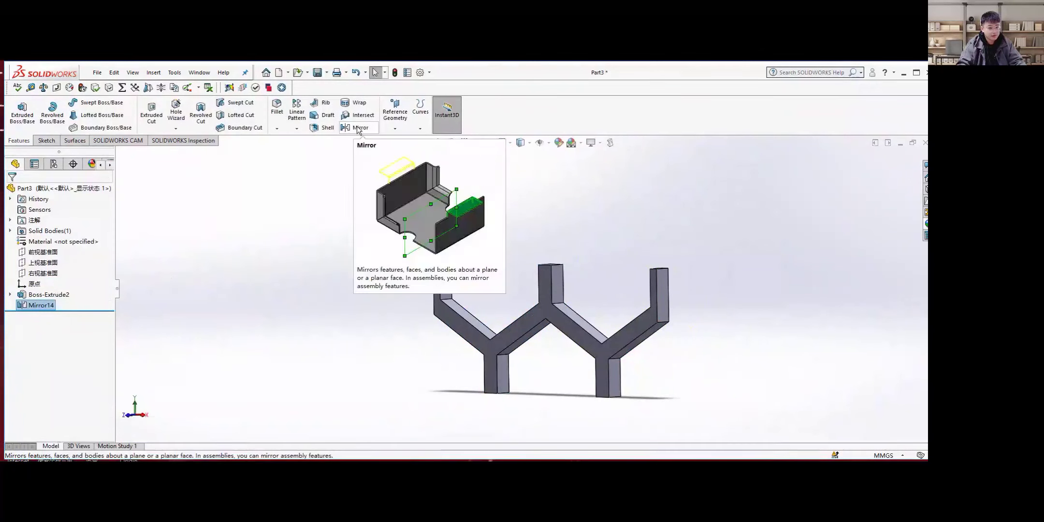
Mirror the W body about its end face to double the strut chain (Mirror15)
{"action": "left_click", "coordinate": [358, 128]}
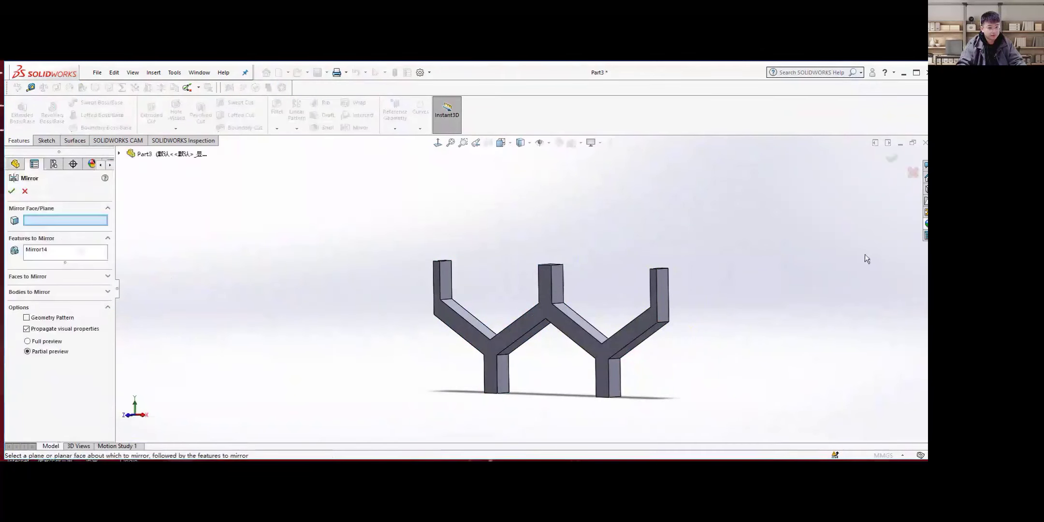
{"action": "left_click", "coordinate": [664, 288]}
{"action": "scroll", "coordinate": [676, 289], "scroll_direction": "down", "scroll_amount": 3}
{"action": "scroll", "coordinate": [601, 291], "scroll_direction": "up", "scroll_amount": 2}
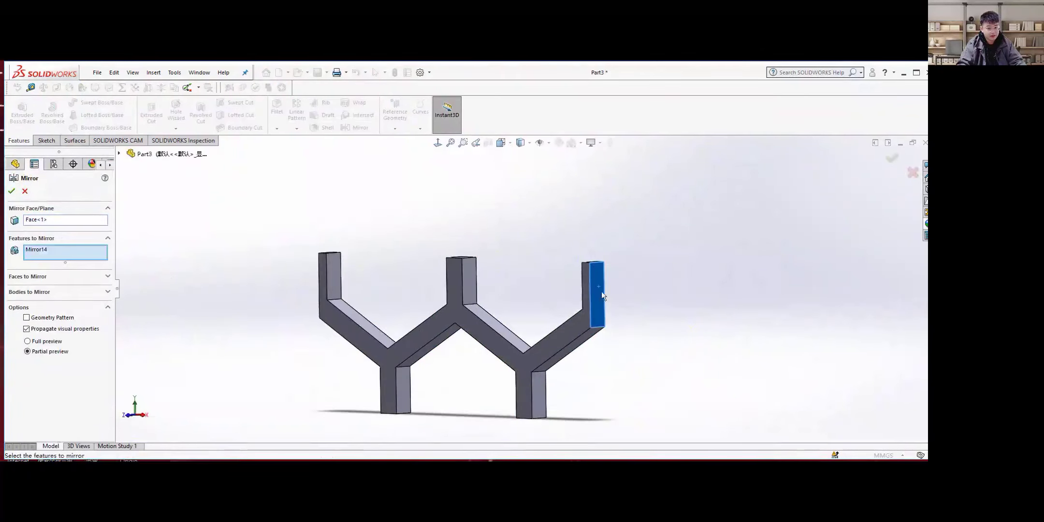
{"action": "left_click", "coordinate": [26, 292]}
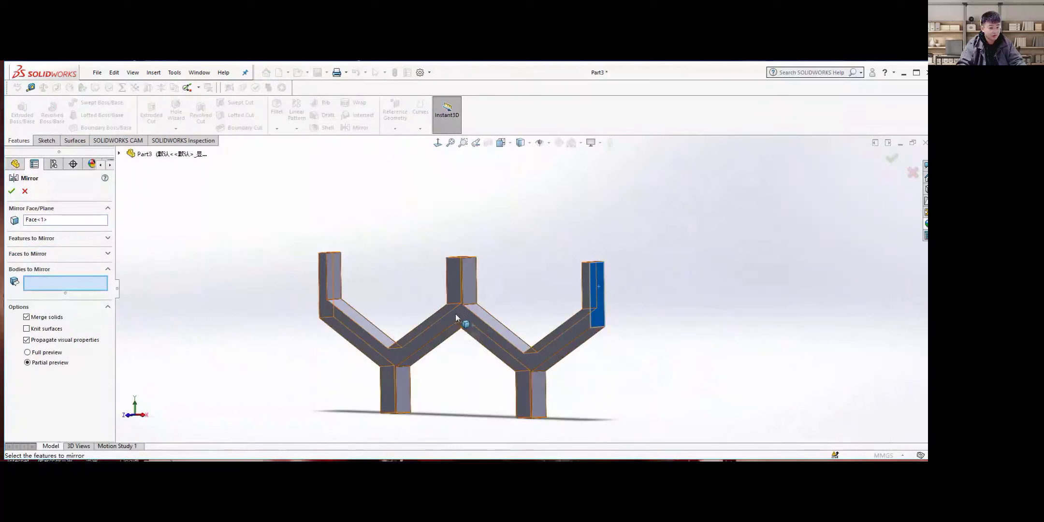
{"action": "left_click", "coordinate": [380, 325]}
{"action": "left_click", "coordinate": [13, 192]}
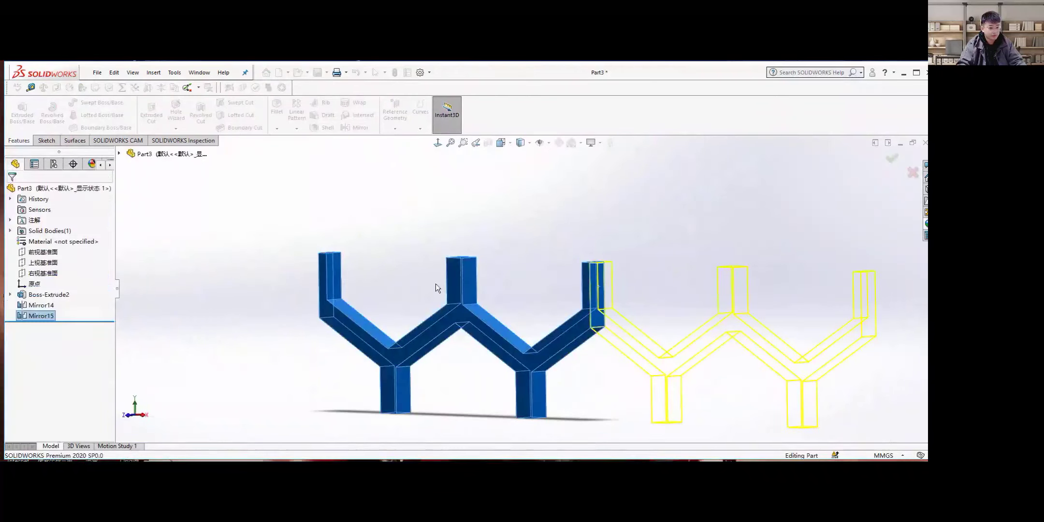
{"action": "scroll", "coordinate": [517, 285], "scroll_direction": "up", "scroll_amount": 3}
{"action": "middle_click_drag", "start_coordinate": [533, 328], "coordinate": [514, 323]}
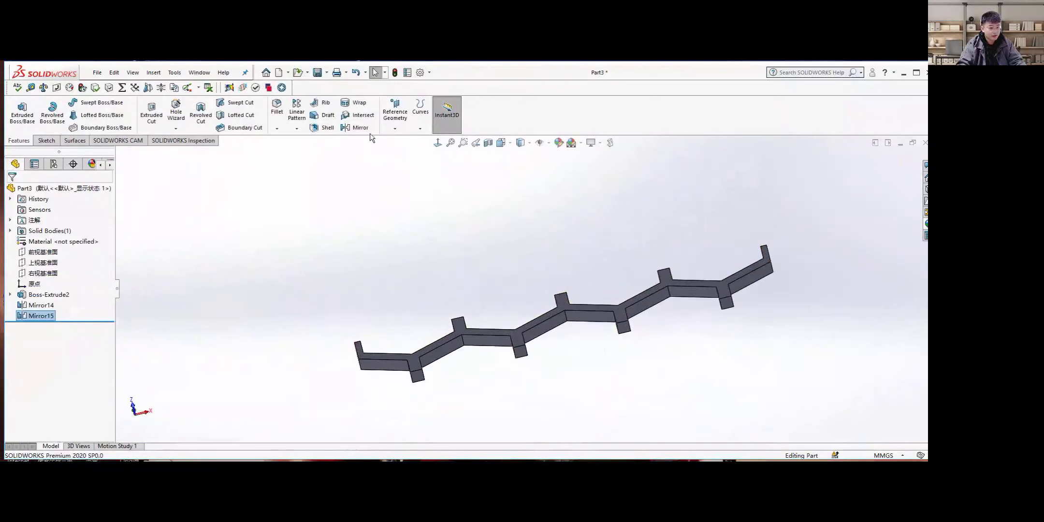
Mirror the whole strut chain body about its end face as Mirror16
{"action": "left_click", "coordinate": [358, 128]}
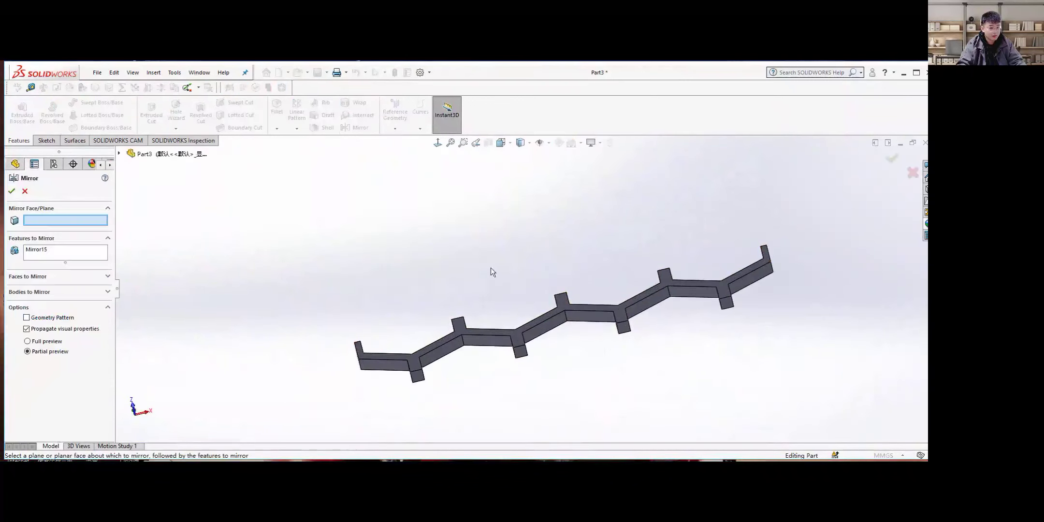
{"action": "left_click", "coordinate": [519, 354]}
{"action": "middle_click_drag", "start_coordinate": [501, 373], "coordinate": [492, 401]}
{"action": "left_click", "coordinate": [19, 292]}
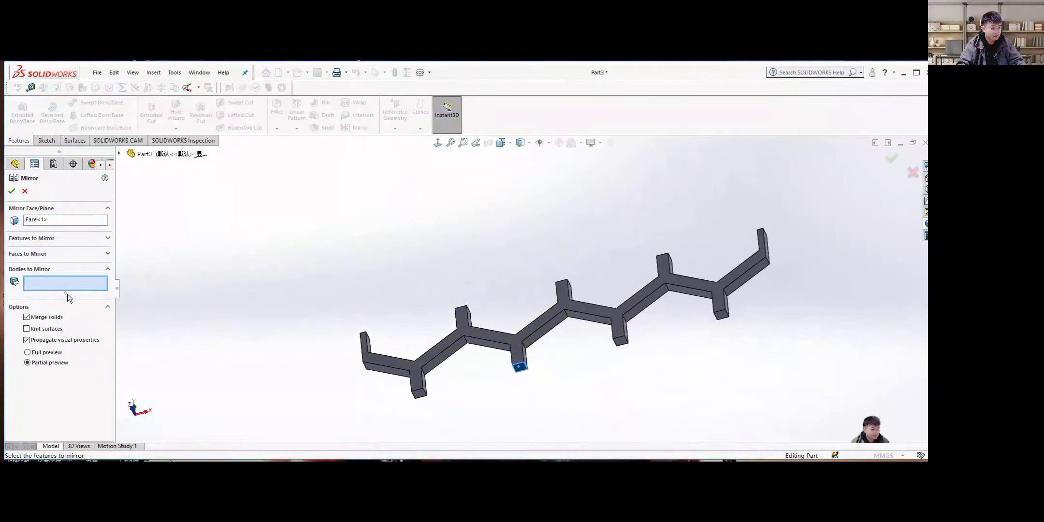
{"action": "scroll", "coordinate": [550, 347], "scroll_direction": "up", "scroll_amount": 5}
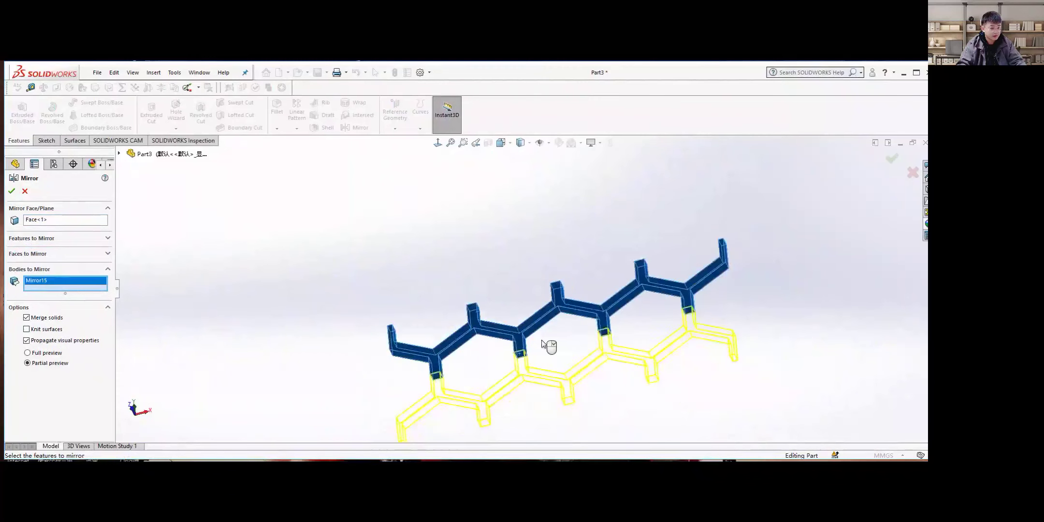
{"action": "key", "text": "Return"}
{"action": "mouse_move", "coordinate": [535, 319]}
{"action": "middle_mouse_down"}
{"action": "mouse_move", "coordinate": [540, 263]}
{"action": "mouse_move", "coordinate": [555, 289]}
{"action": "mouse_move", "coordinate": [543, 324]}
{"action": "middle_mouse_up"}
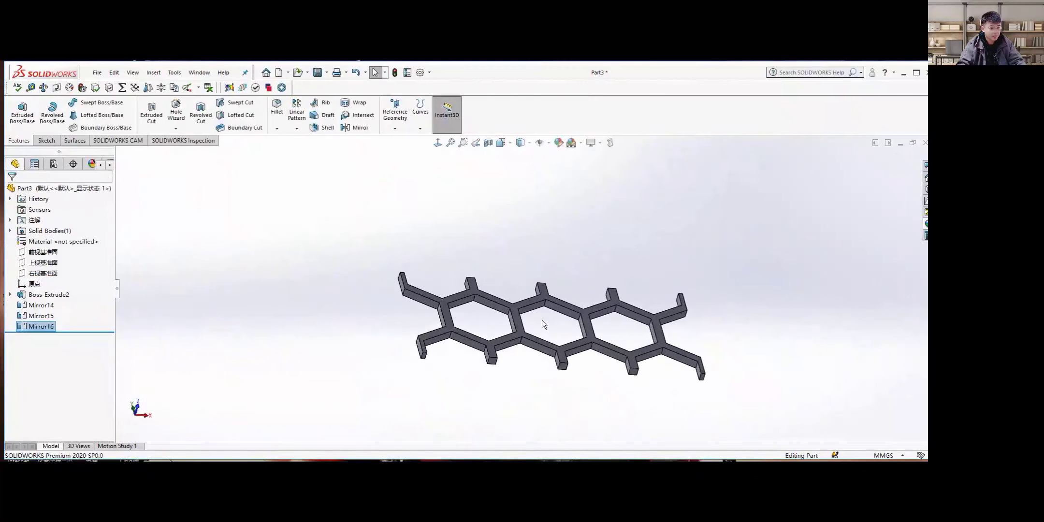
Mirror the honeycomb body about a small end face as Mirror17
{"action": "left_click", "coordinate": [358, 127]}
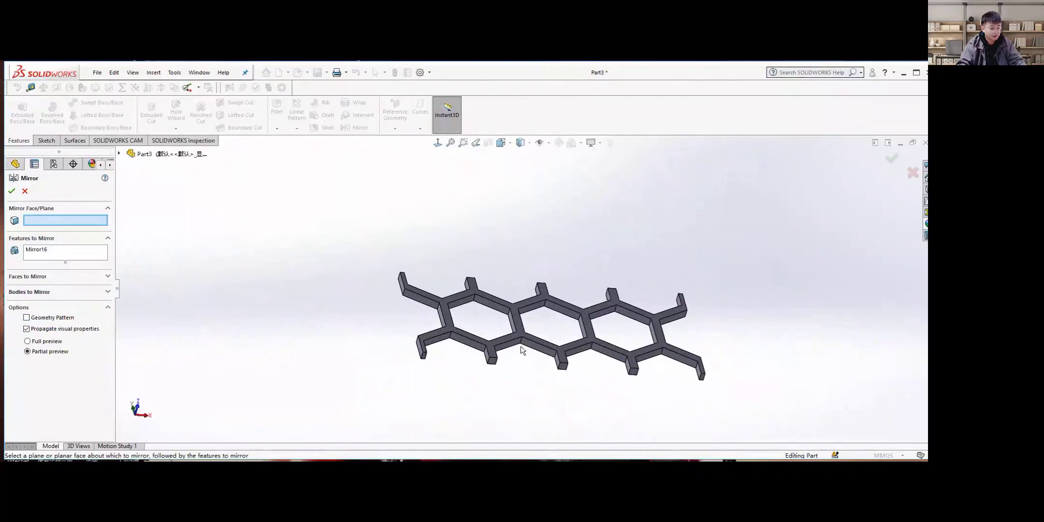
{"action": "scroll", "coordinate": [571, 366], "scroll_direction": "down", "scroll_amount": 2}
{"action": "scroll", "coordinate": [563, 359], "scroll_direction": "down", "scroll_amount": 4}
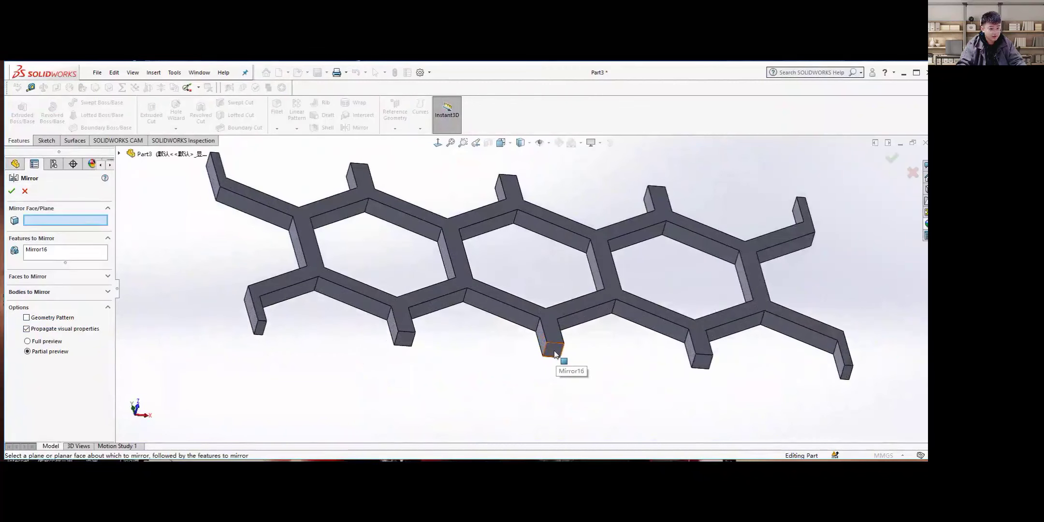
{"action": "left_click", "coordinate": [556, 350]}
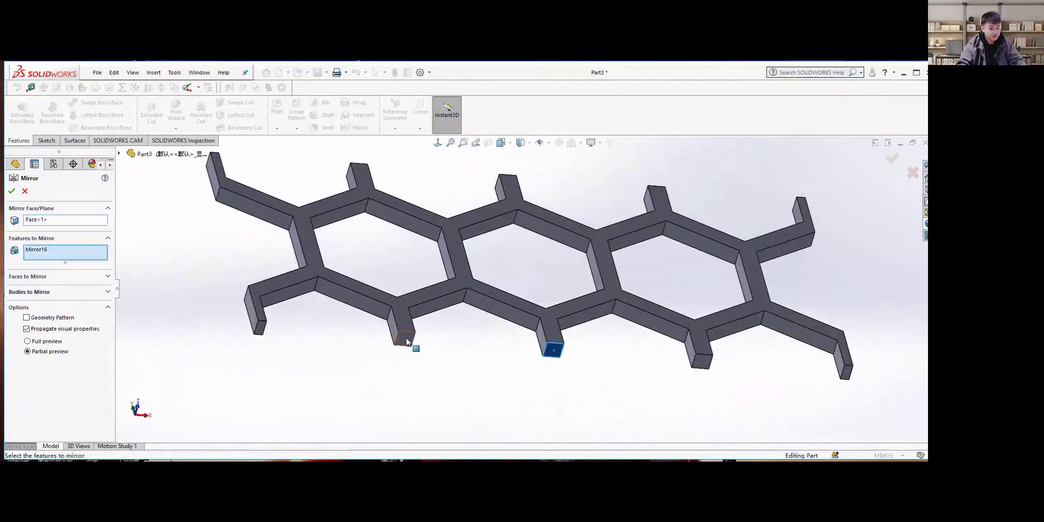
{"action": "left_click", "coordinate": [40, 292]}
{"action": "left_click", "coordinate": [309, 233]}
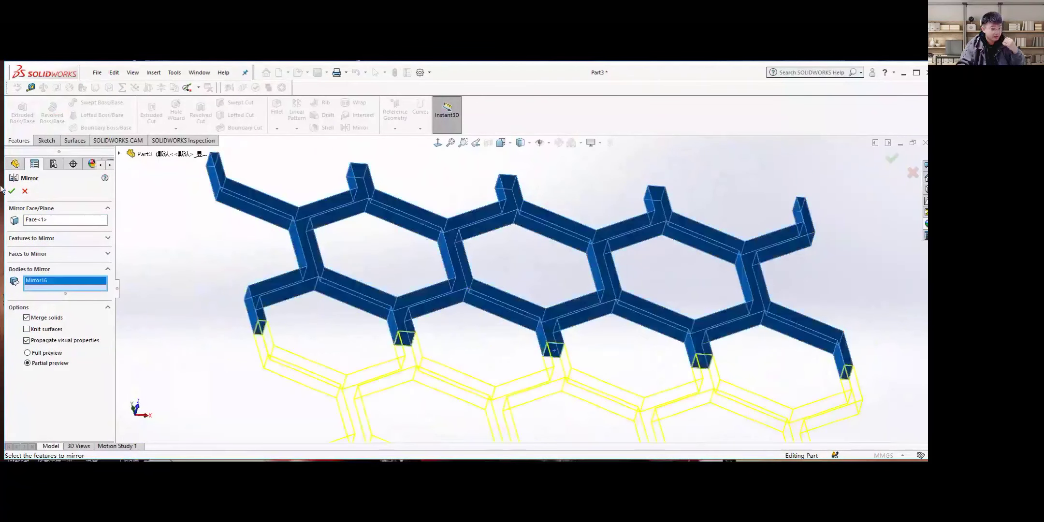
{"action": "key", "text": "Return"}
{"action": "scroll", "coordinate": [571, 333], "scroll_direction": "up", "scroll_amount": 8}
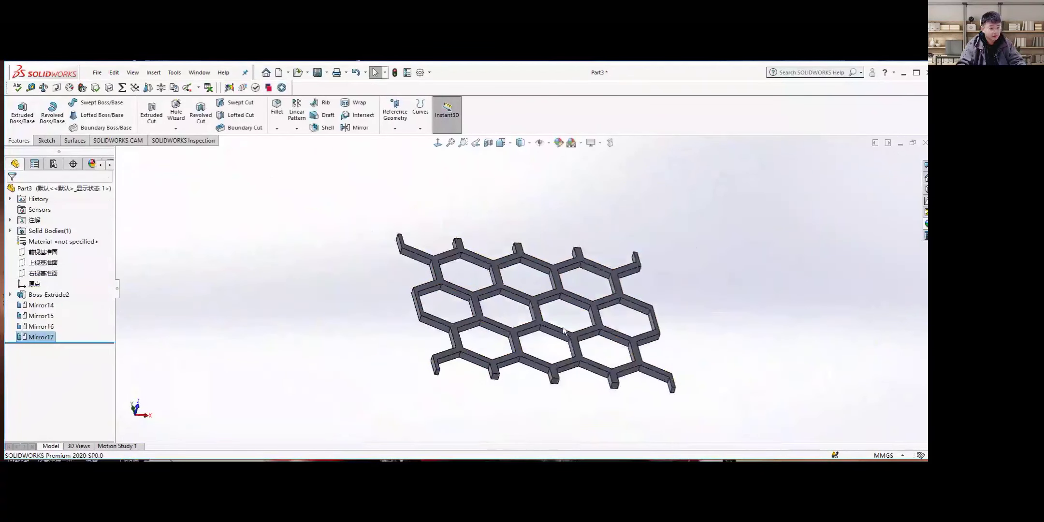
Mirror the honeycomb body about its bottom end face as Mirror18, then fit the lattice in view
{"action": "left_click", "coordinate": [357, 128]}
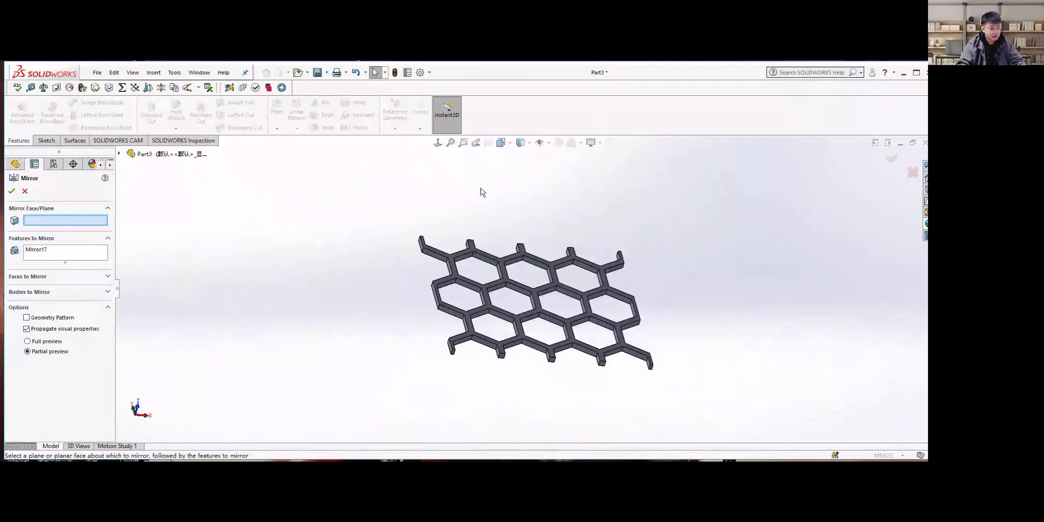
{"action": "scroll", "coordinate": [559, 383], "scroll_direction": "down", "scroll_amount": 5}
{"action": "left_click", "coordinate": [536, 315]}
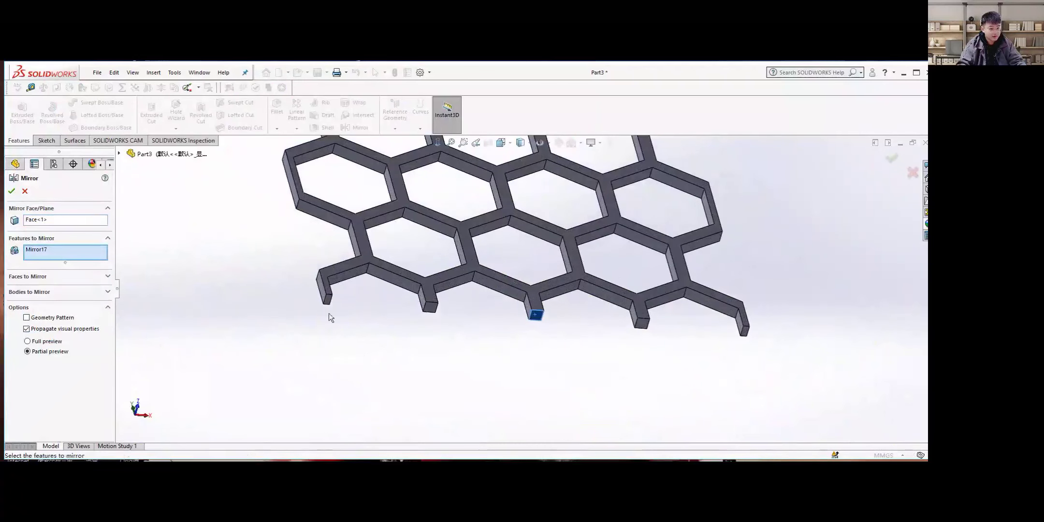
{"action": "left_click", "coordinate": [34, 290]}
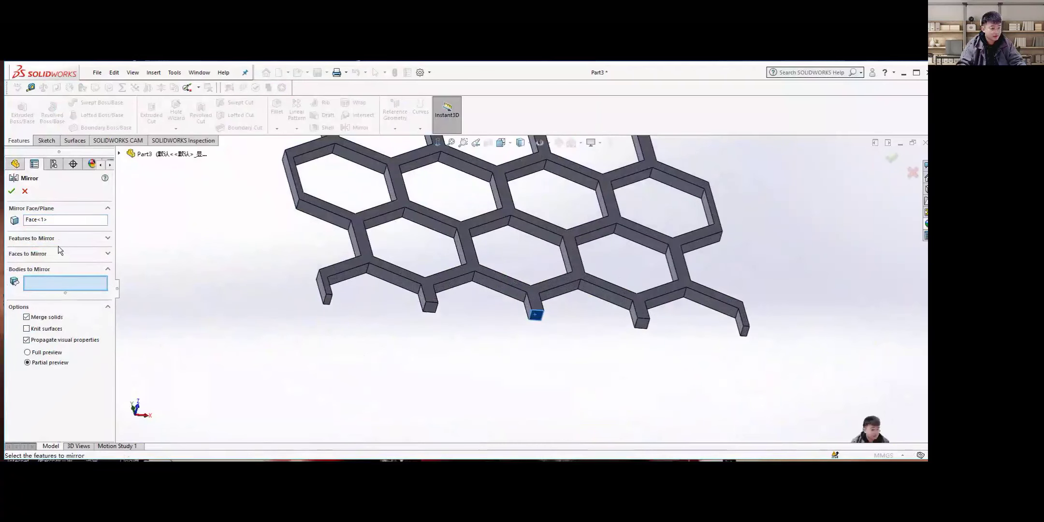
{"action": "left_click", "coordinate": [370, 215]}
{"action": "left_click", "coordinate": [12, 191]}
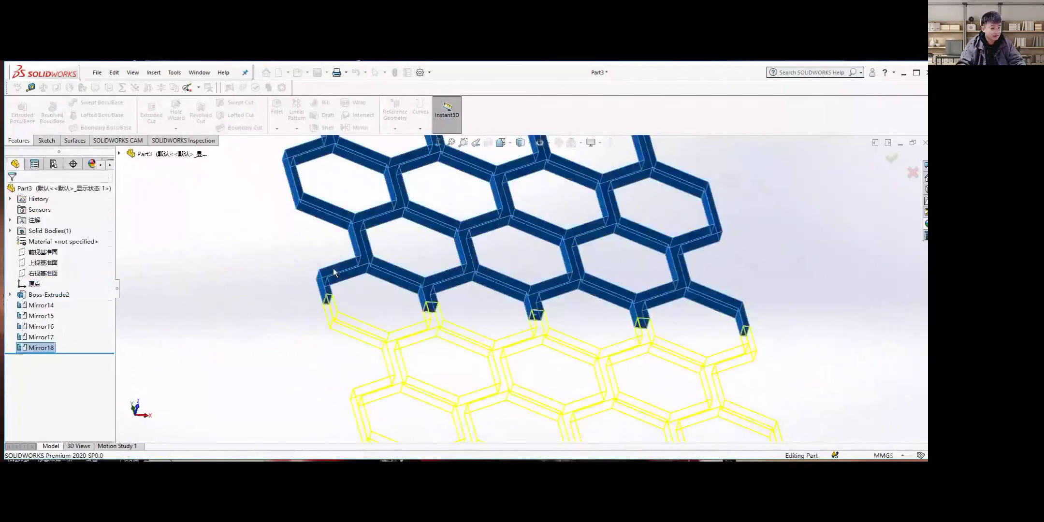
{"action": "key", "text": "f"}
{"action": "key", "text": "ctrl+1"}
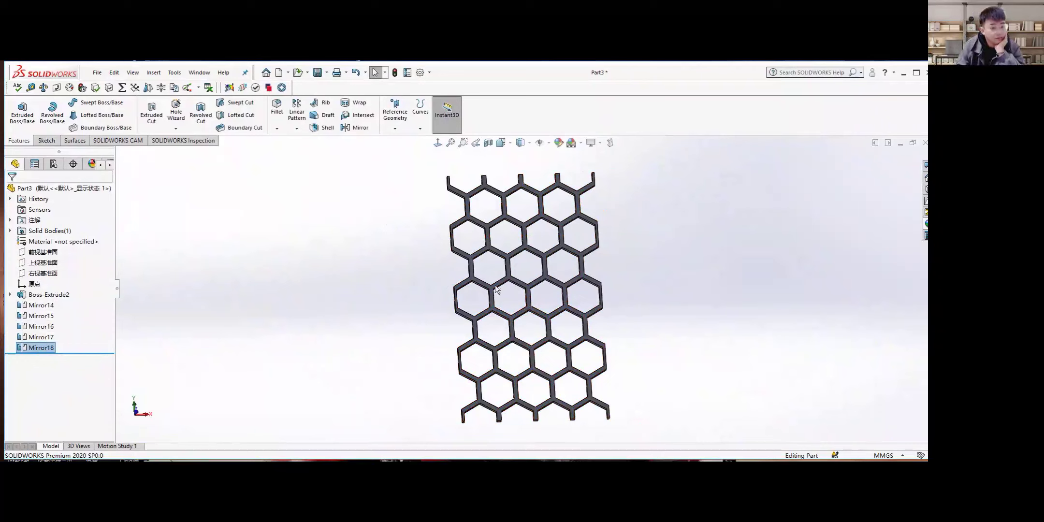
{"action": "scroll", "coordinate": [497, 289], "scroll_direction": "up", "scroll_amount": 2}
{"action": "scroll", "coordinate": [539, 271], "scroll_direction": "down", "scroll_amount": 2}
{"action": "scroll", "coordinate": [538, 270], "scroll_direction": "up", "scroll_amount": 2}
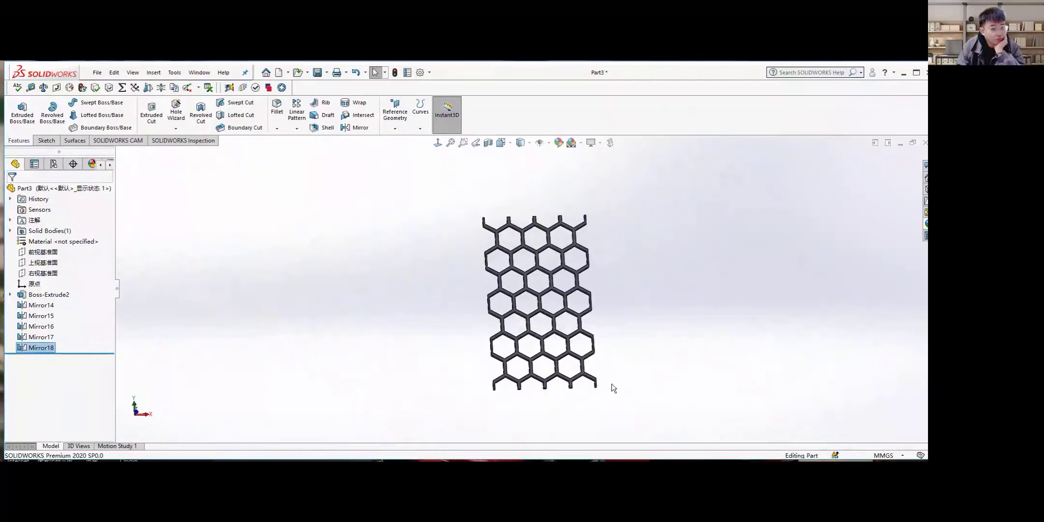
{"action": "scroll", "coordinate": [535, 322], "scroll_direction": "down", "scroll_amount": 2}
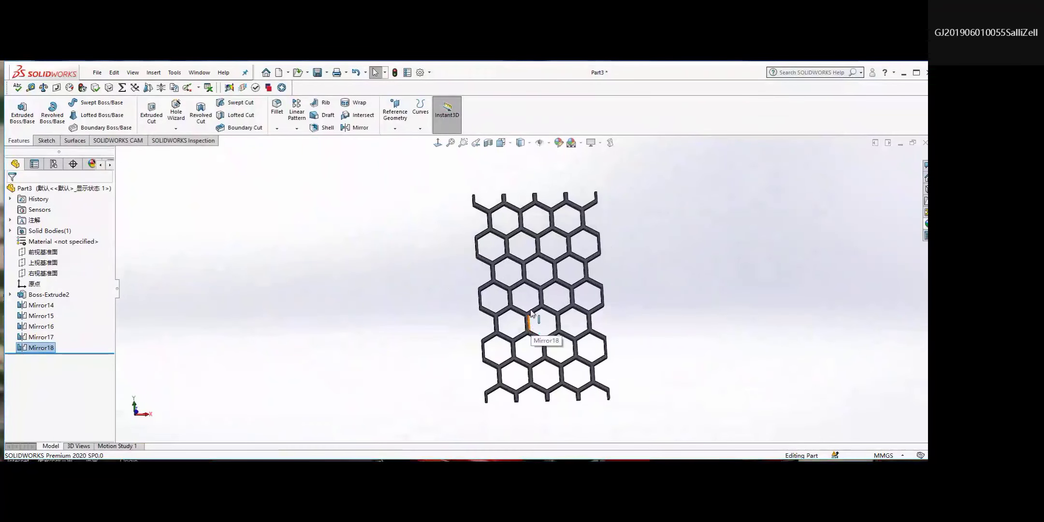
{"action": "mouse_move", "coordinate": [535, 342]}
{"action": "middle_mouse_down"}
{"action": "mouse_move", "coordinate": [525, 325]}
{"action": "mouse_move", "coordinate": [536, 320]}
{"action": "mouse_move", "coordinate": [521, 329]}
{"action": "middle_mouse_up"}
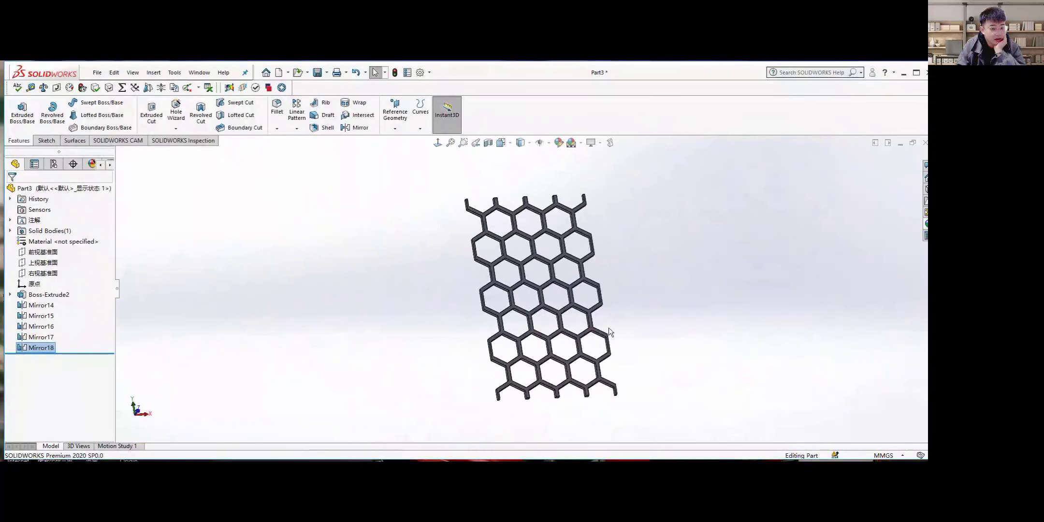
{"action": "key", "text": "ctrl+1"}
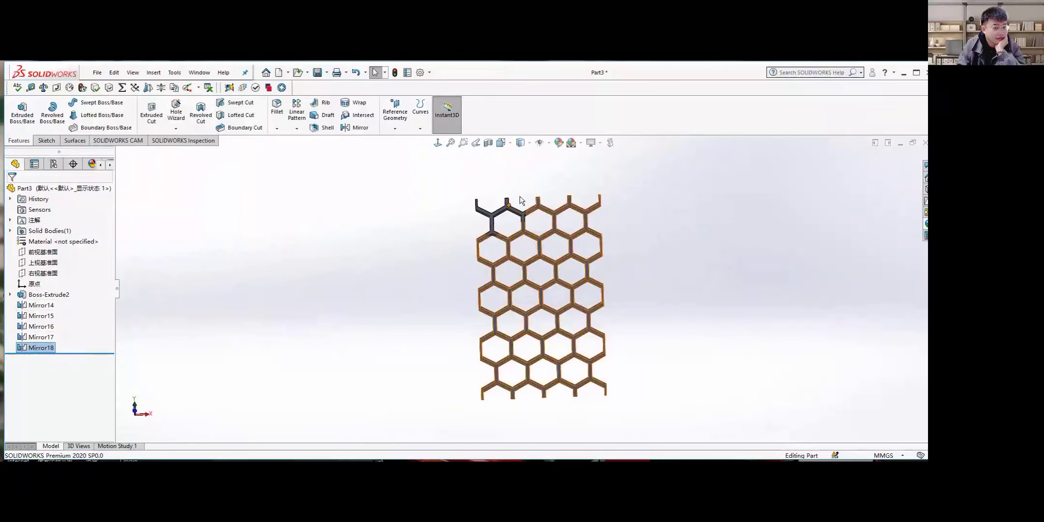
{"action": "scroll", "coordinate": [520, 203], "scroll_direction": "down", "scroll_amount": 6}
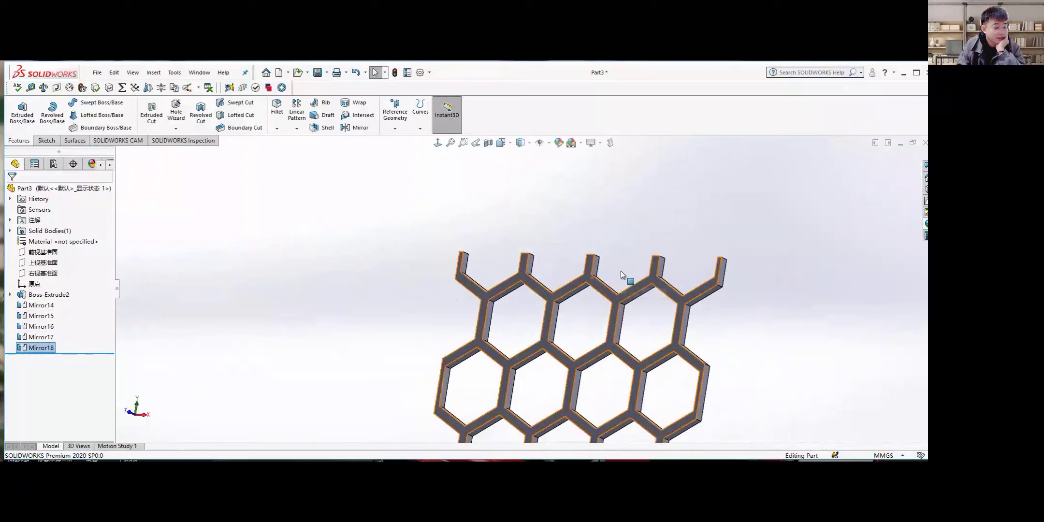
{"action": "middle_click_drag", "start_coordinate": [621, 271], "coordinate": [553, 370]}
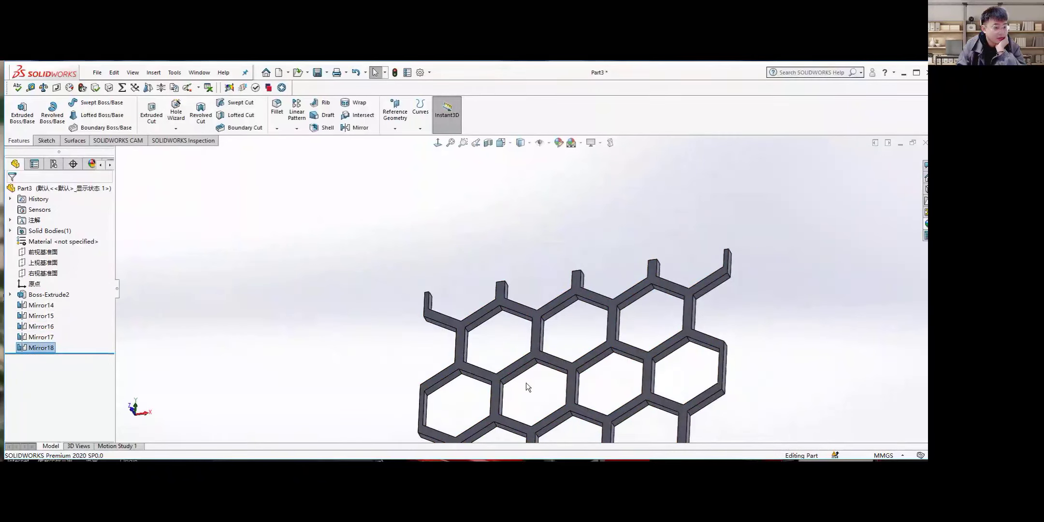
{"action": "scroll", "coordinate": [528, 386], "scroll_direction": "up", "scroll_amount": 3}
{"action": "scroll", "coordinate": [561, 402], "scroll_direction": "up", "scroll_amount": 2}
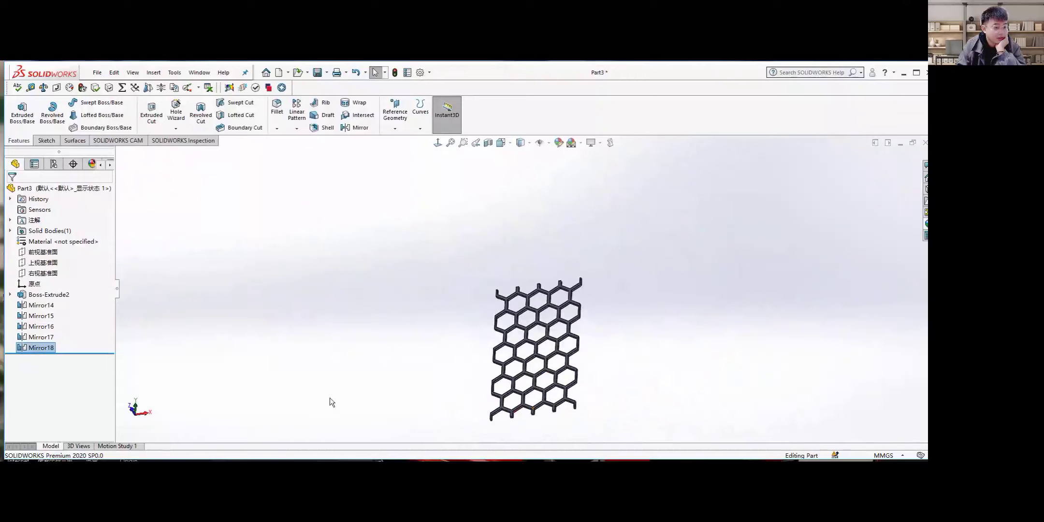
{"action": "scroll", "coordinate": [522, 338], "scroll_direction": "down", "scroll_amount": 2}
Bend the honeycomb lattice body with a Flex feature at a 180° angle
{"action": "scroll", "coordinate": [523, 335], "scroll_direction": "up", "scroll_amount": 3}
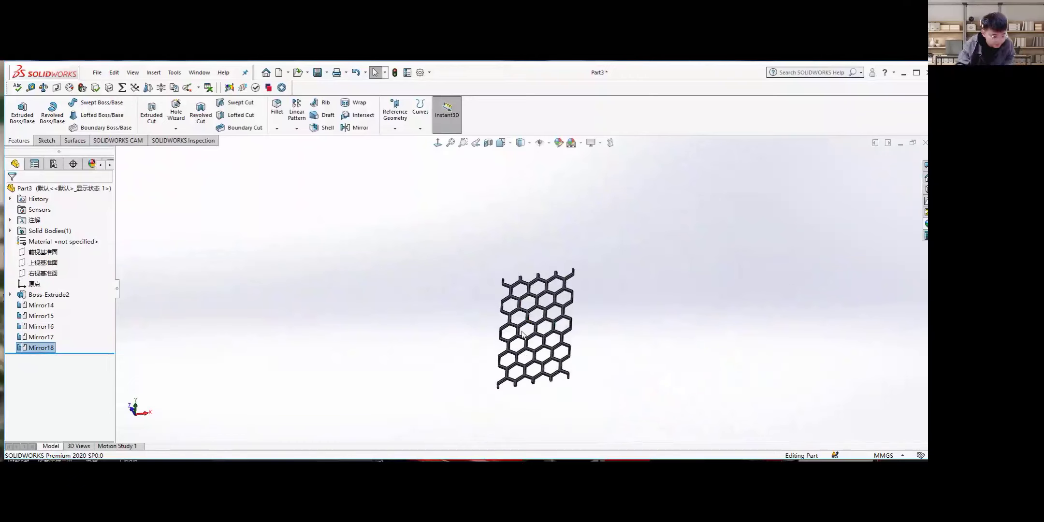
{"action": "scroll", "coordinate": [522, 334], "scroll_direction": "down", "scroll_amount": 1}
{"action": "scroll", "coordinate": [512, 377], "scroll_direction": "down", "scroll_amount": 2}
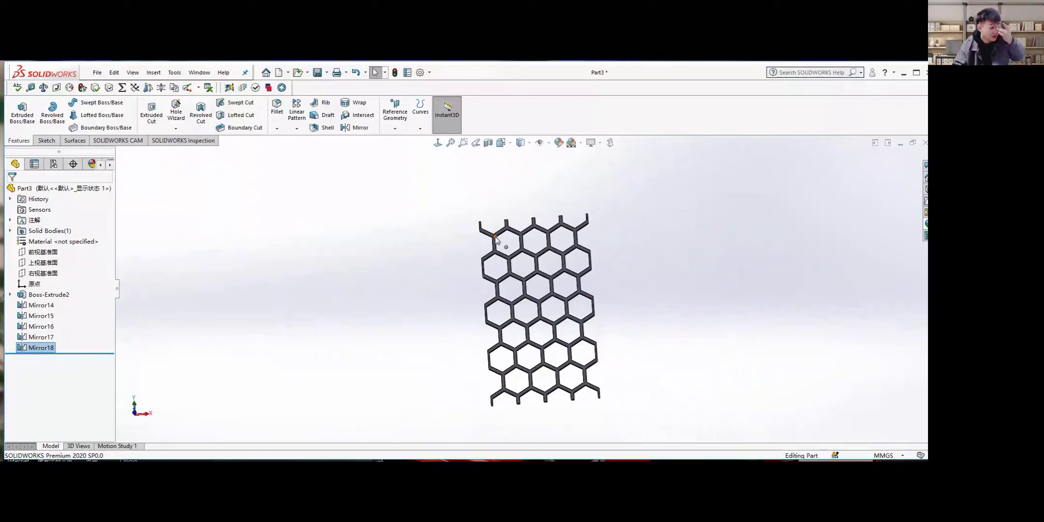
{"action": "middle_click_drag", "start_coordinate": [428, 333], "coordinate": [584, 420]}
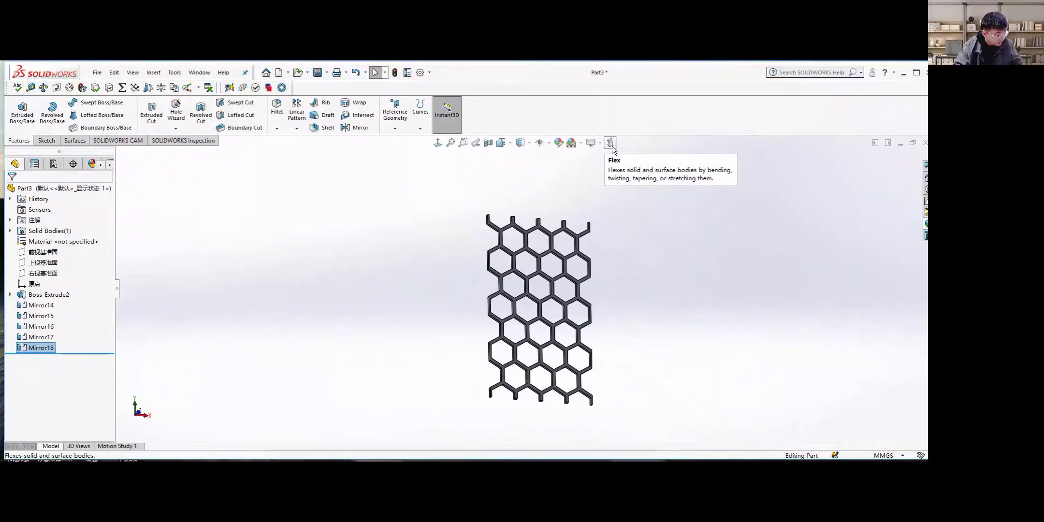
{"action": "left_click", "coordinate": [611, 144]}
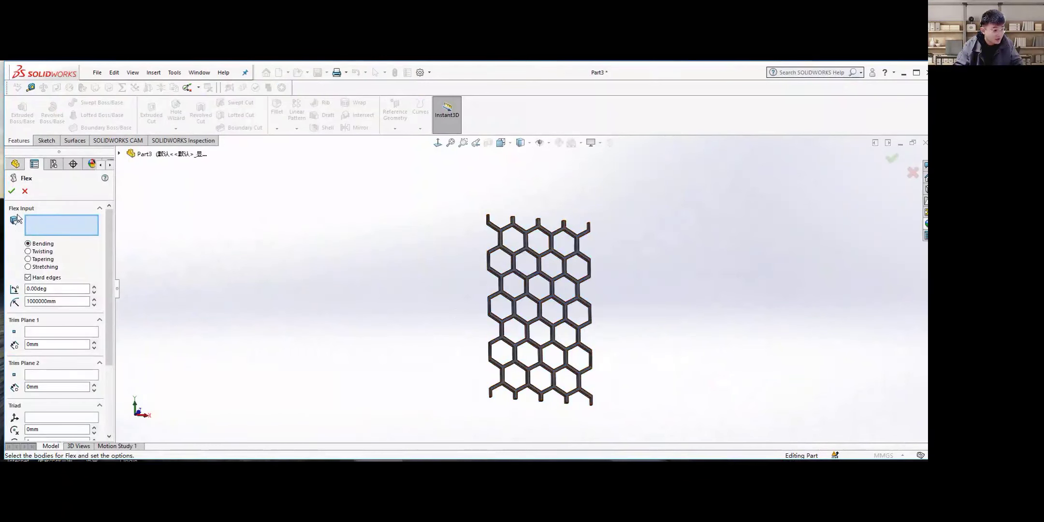
{"action": "left_click", "coordinate": [500, 245]}
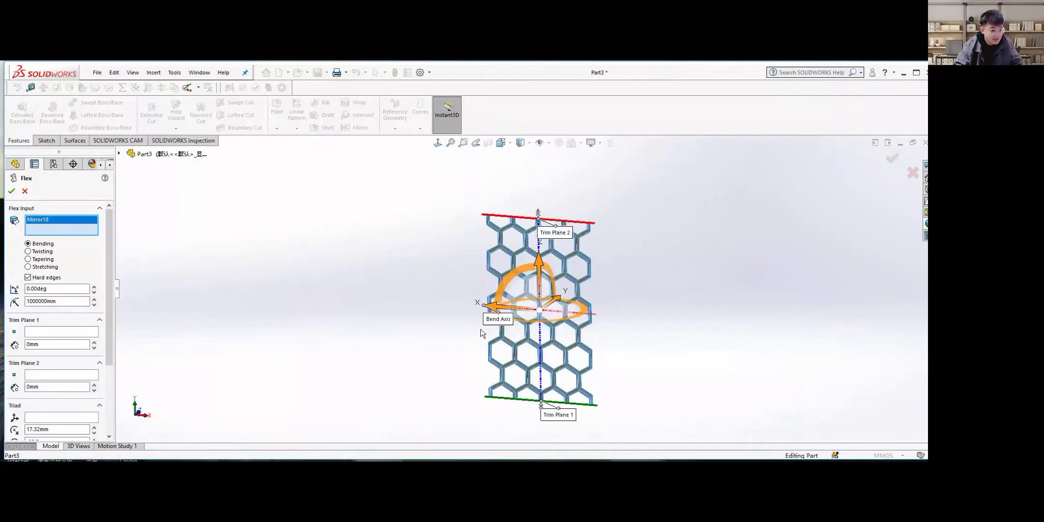
{"action": "mouse_move", "coordinate": [501, 319]}
{"action": "middle_mouse_down"}
{"action": "mouse_move", "coordinate": [498, 310]}
{"action": "mouse_move", "coordinate": [505, 338]}
{"action": "mouse_move", "coordinate": [493, 322]}
{"action": "middle_mouse_up"}
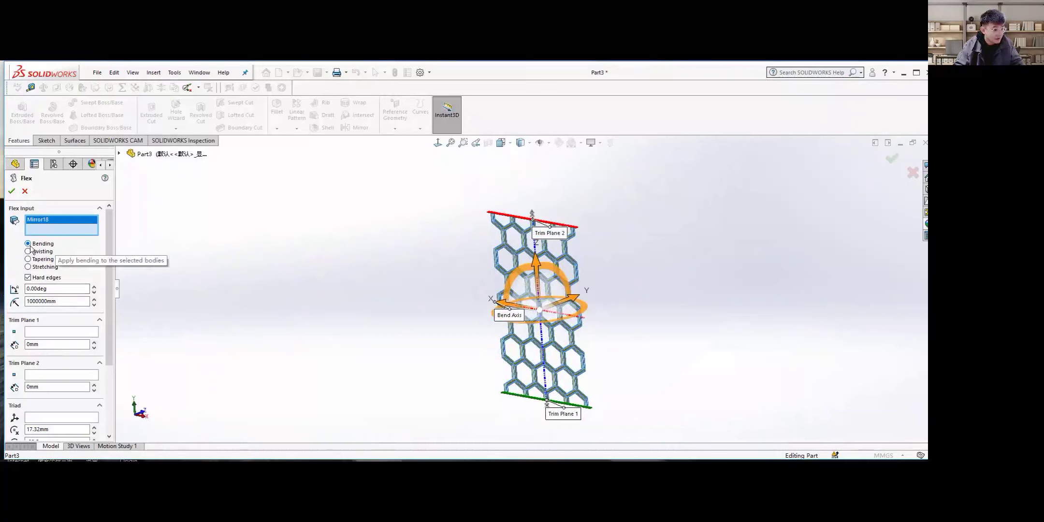
{"action": "left_click", "coordinate": [51, 289]}
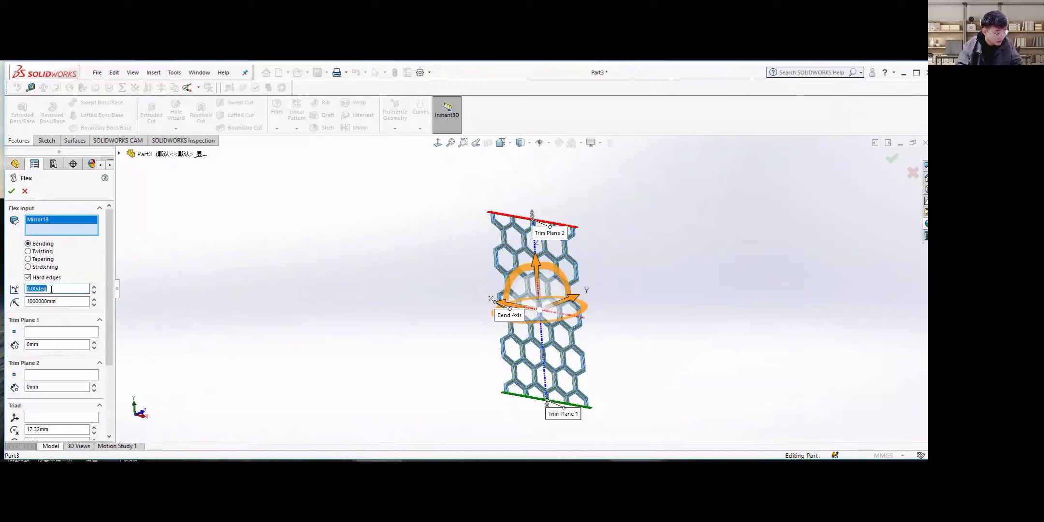
{"action": "type", "text": "180"}
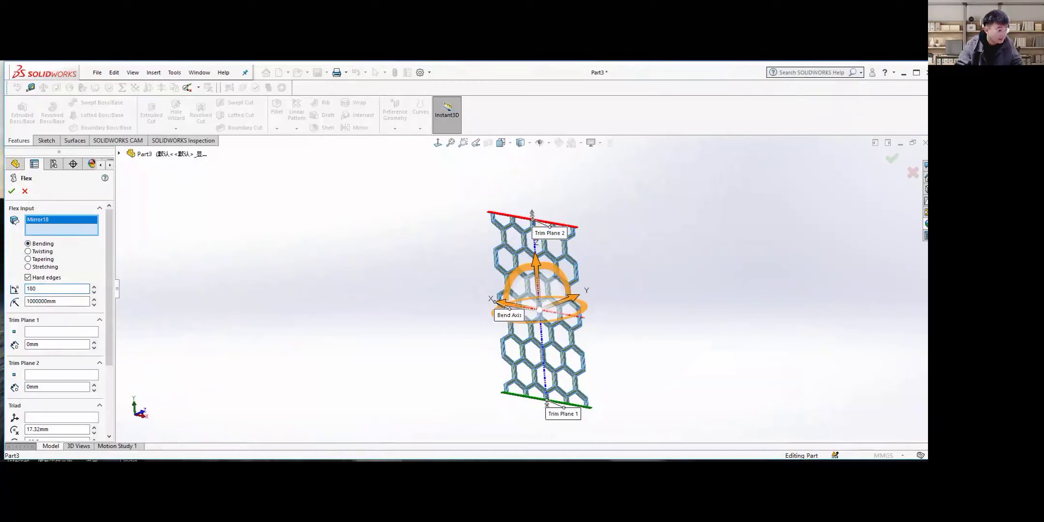
{"action": "key", "text": "Return"}
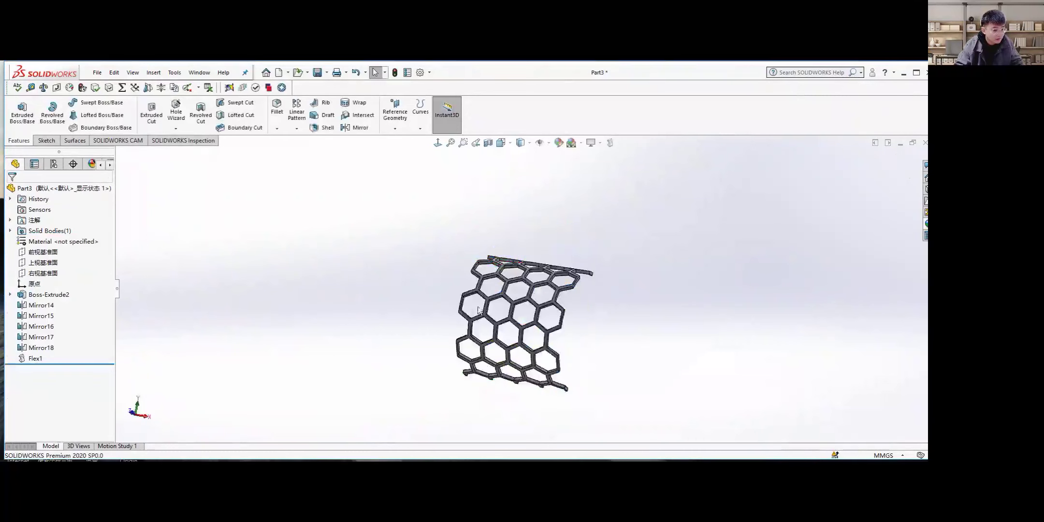
{"action": "middle_click_drag", "start_coordinate": [540, 321], "coordinate": [500, 302]}
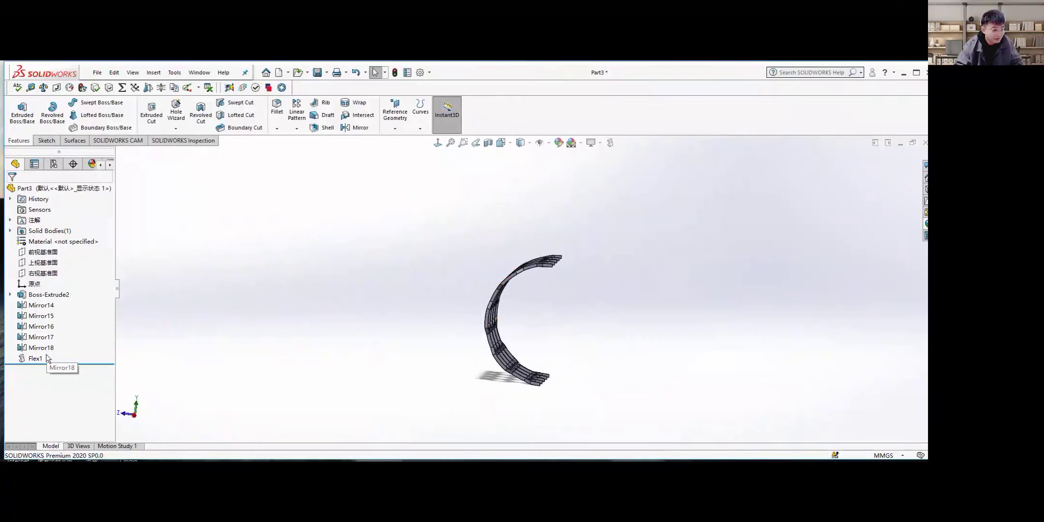
{"action": "middle_click_drag", "start_coordinate": [364, 319], "coordinate": [295, 345]}
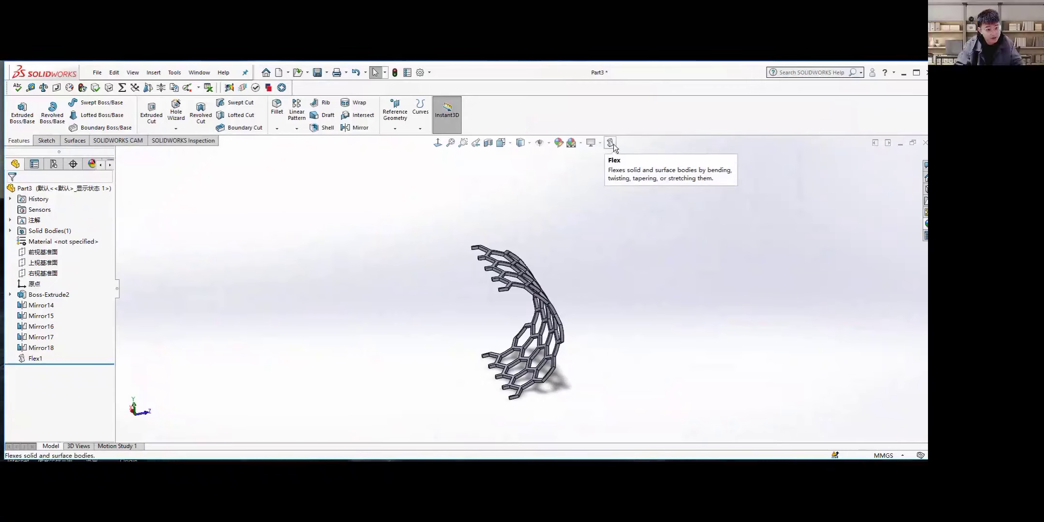
Through Customize, drag the Flex command from the Features category onto the heads-up view toolbar
{"action": "left_click", "coordinate": [430, 73]}
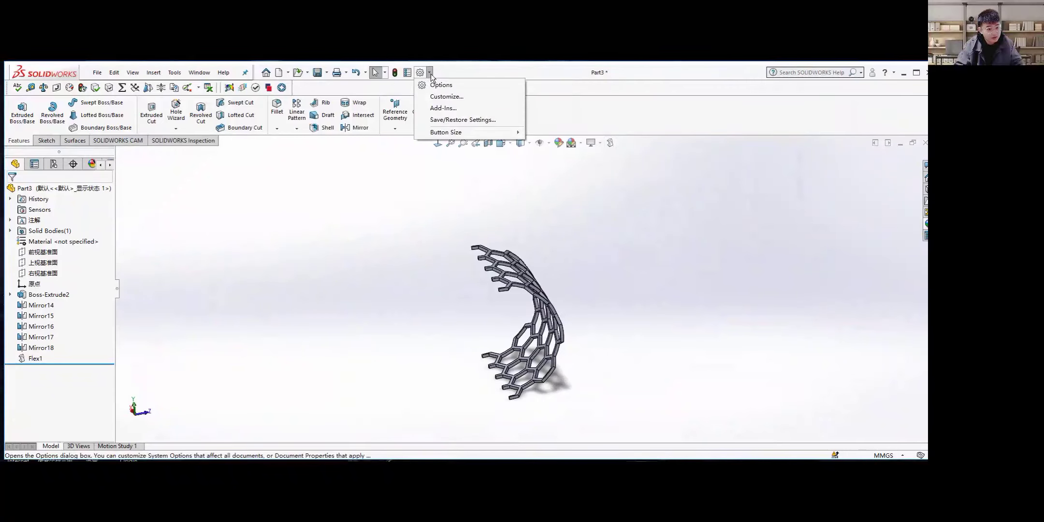
{"action": "left_click", "coordinate": [443, 76]}
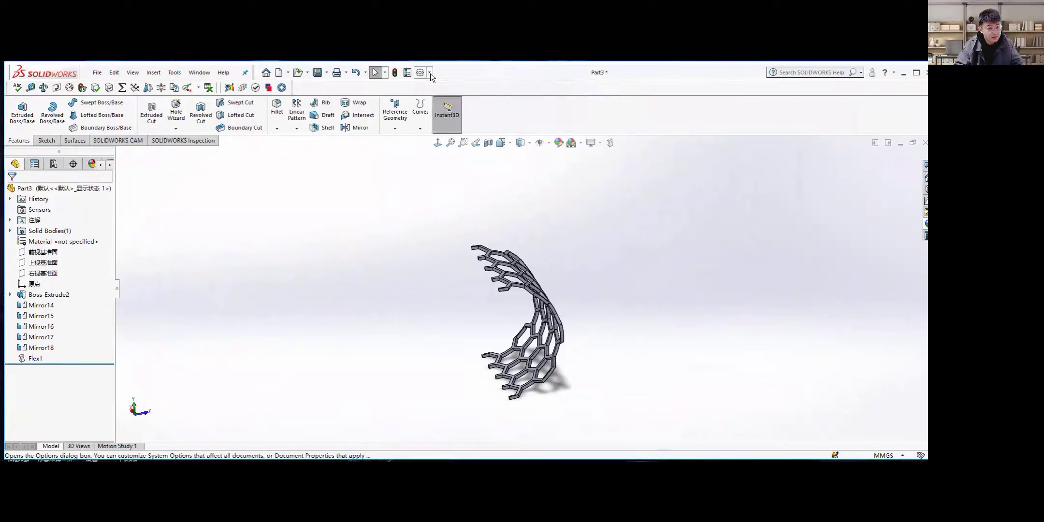
{"action": "left_click", "coordinate": [430, 74]}
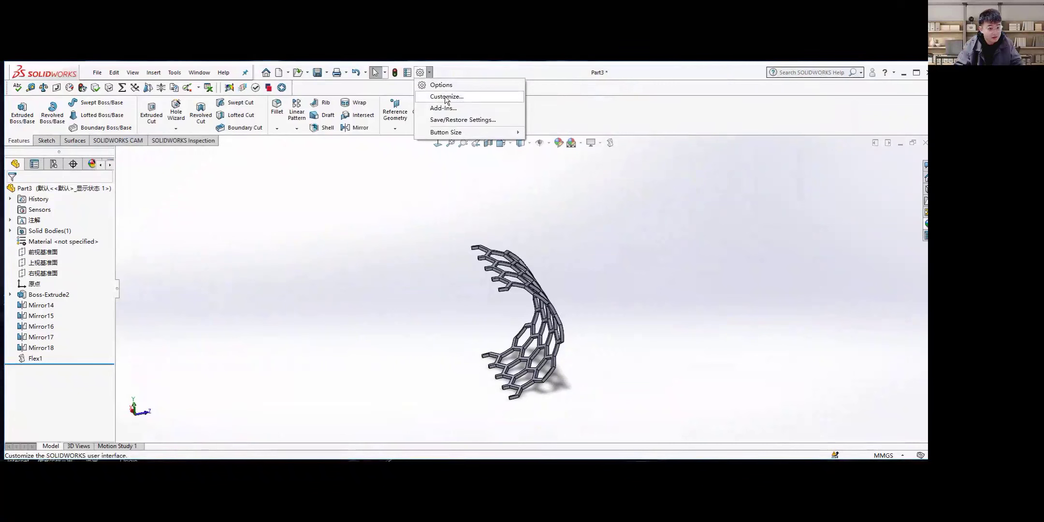
{"action": "left_click", "coordinate": [446, 97]}
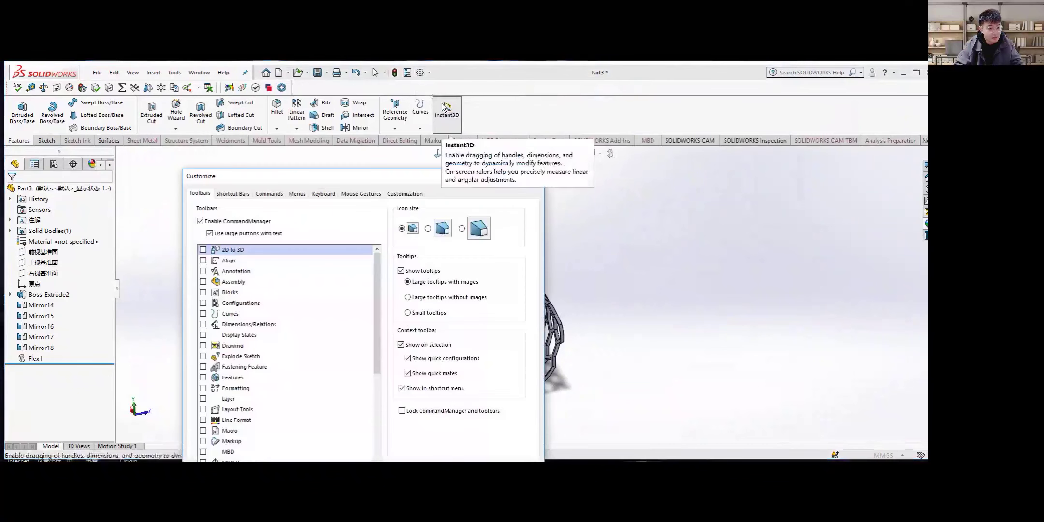
{"action": "left_click", "coordinate": [264, 195]}
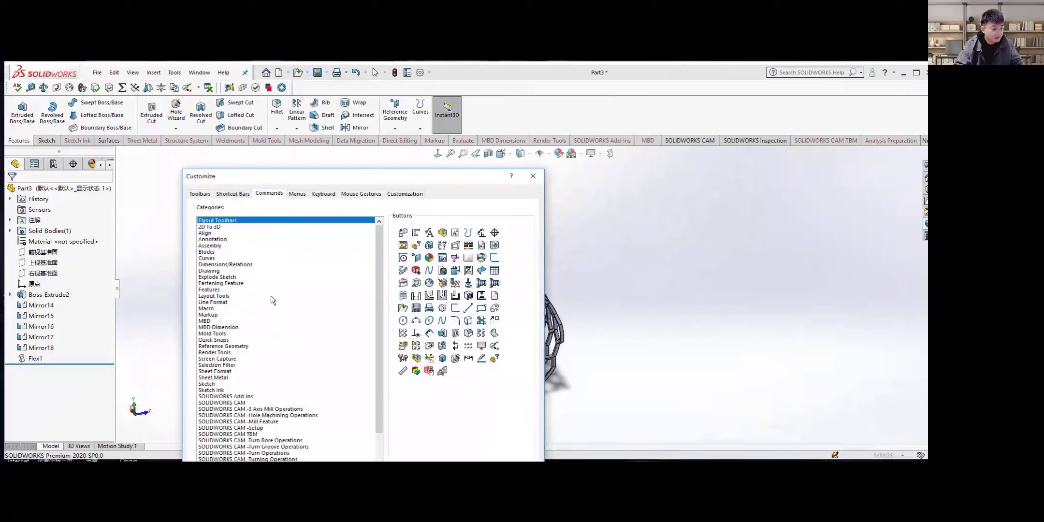
{"action": "left_click", "coordinate": [213, 290]}
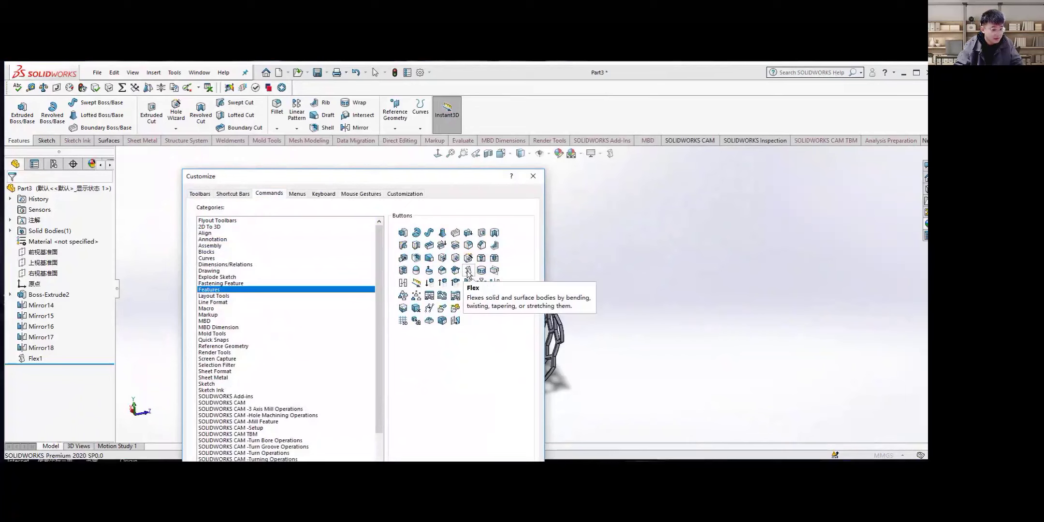
{"action": "left_click_drag", "start_coordinate": [468, 273], "coordinate": [623, 155]}
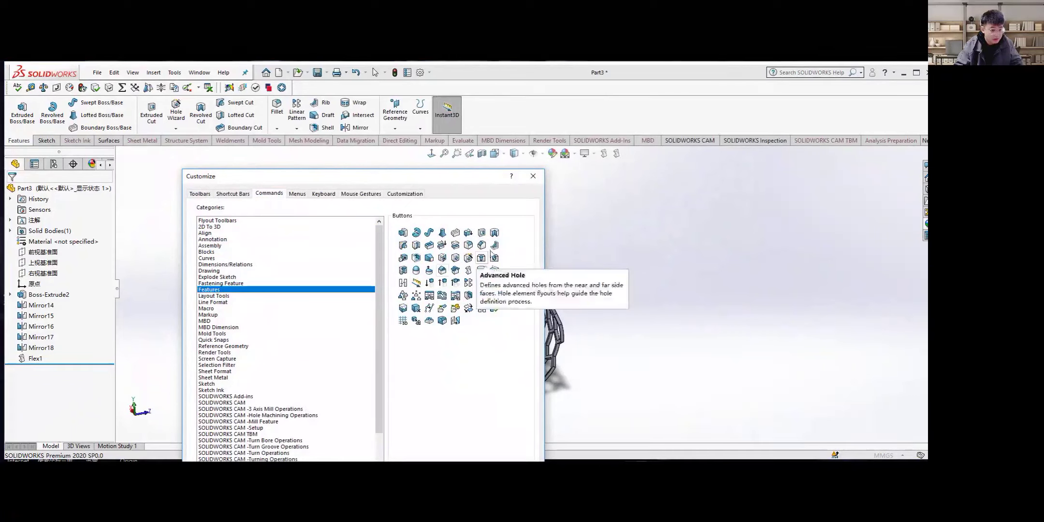
{"action": "left_click", "coordinate": [532, 176]}
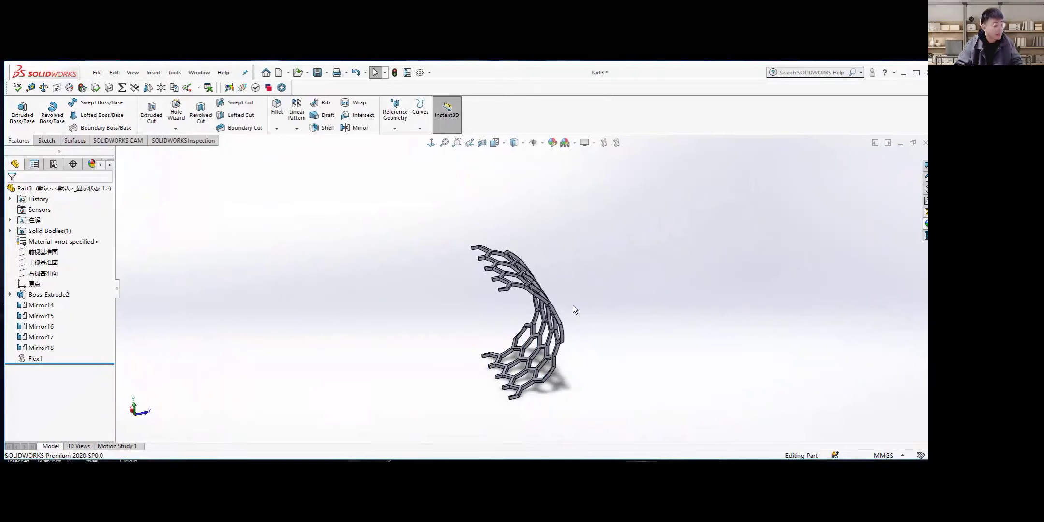
Delete Flex1 so the honeycomb plate lies flat, then start a new Flex feature
{"action": "right_click", "coordinate": [36, 359]}
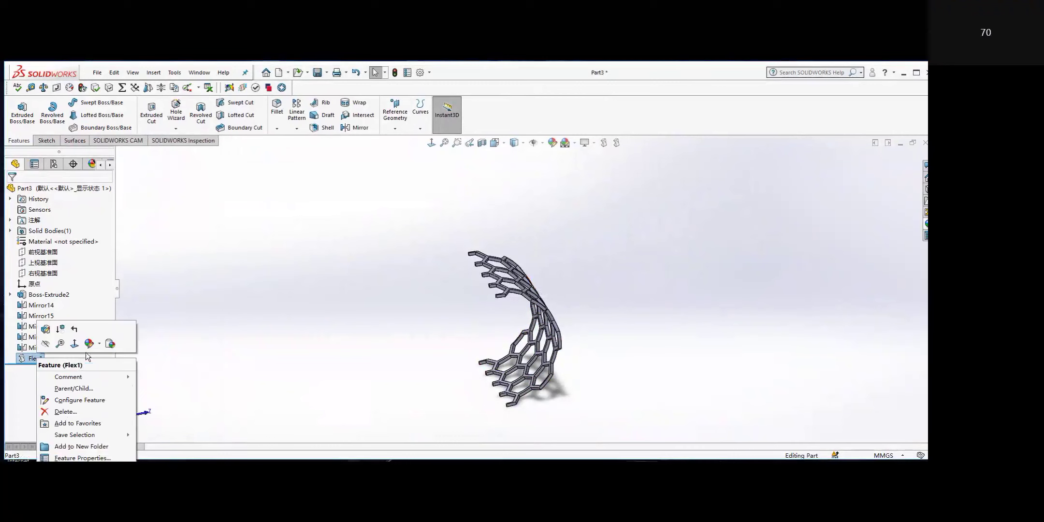
{"action": "left_click", "coordinate": [65, 411]}
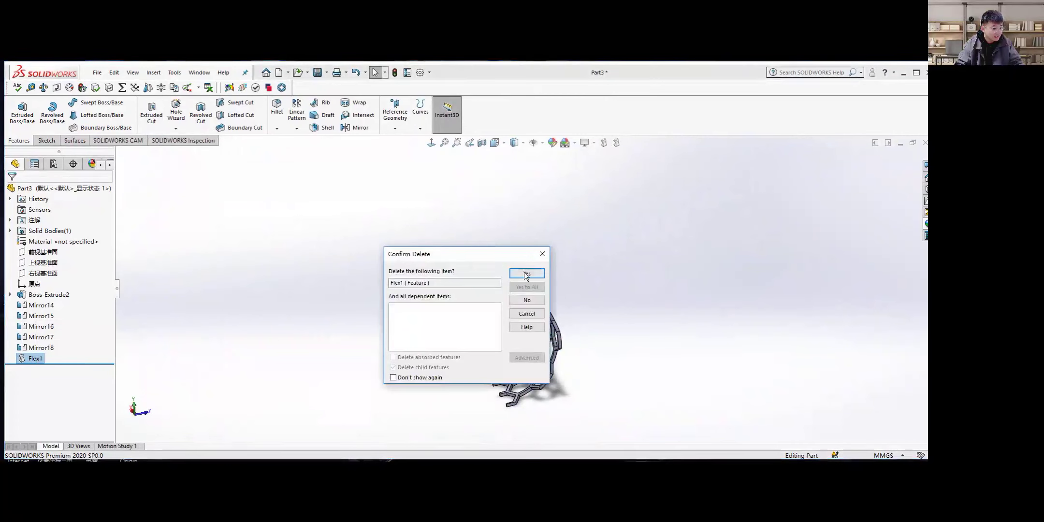
{"action": "key", "text": "Return"}
{"action": "middle_click_drag", "start_coordinate": [323, 339], "coordinate": [396, 290]}
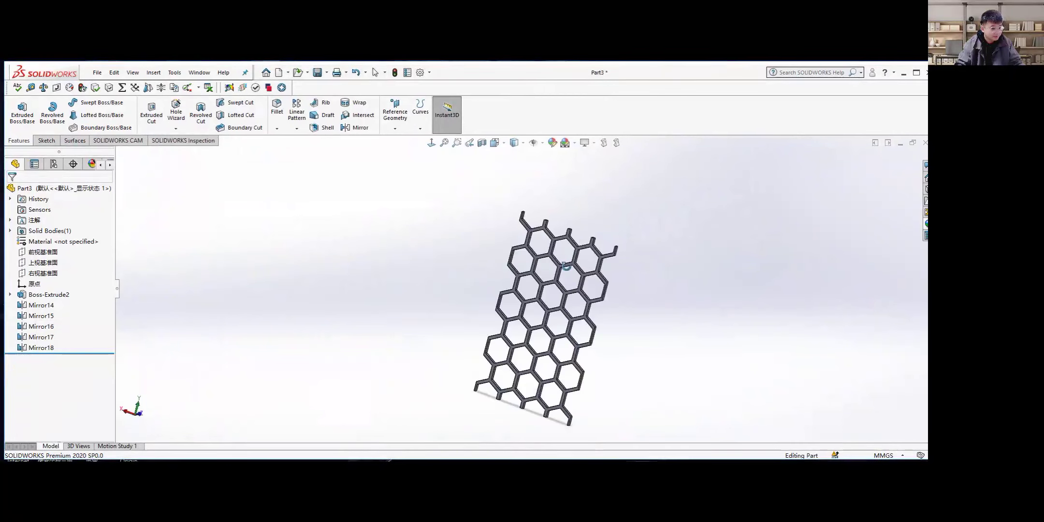
{"action": "left_click", "coordinate": [604, 143]}
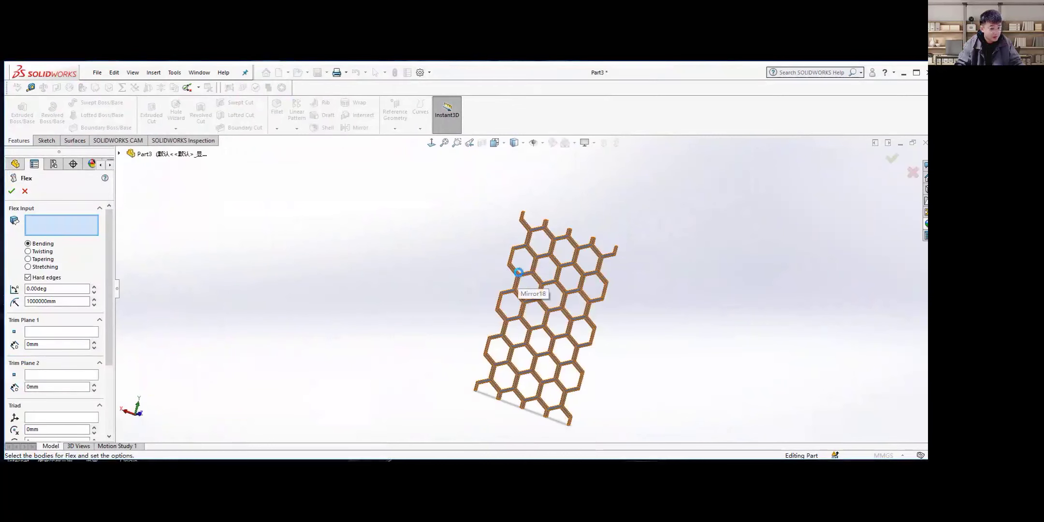
Bend the Mirror18 honeycomb body 180° as Flex2, then orbit to inspect the half-cylinder
{"action": "left_click", "coordinate": [518, 272]}
{"action": "middle_click_drag", "start_coordinate": [612, 283], "coordinate": [135, 265]}
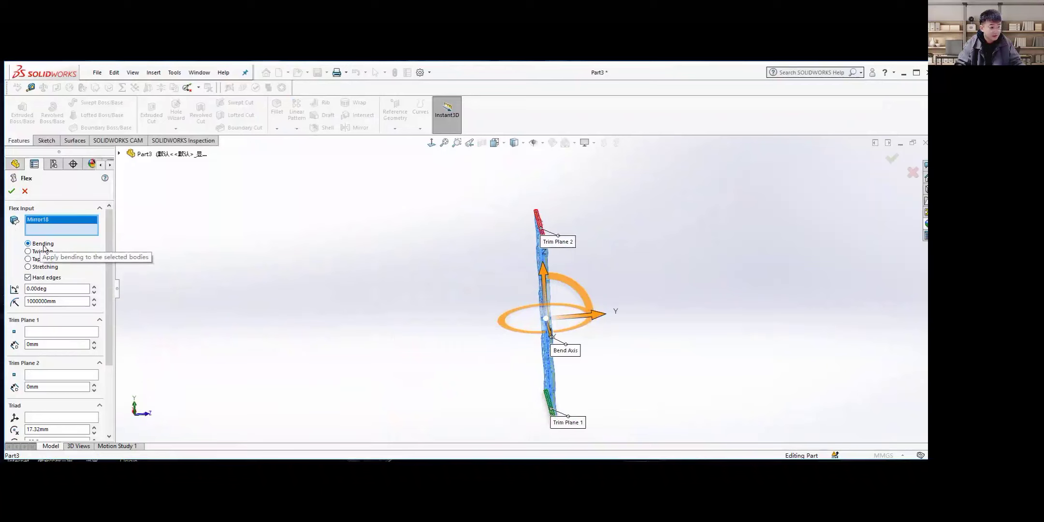
{"action": "left_click", "coordinate": [58, 290]}
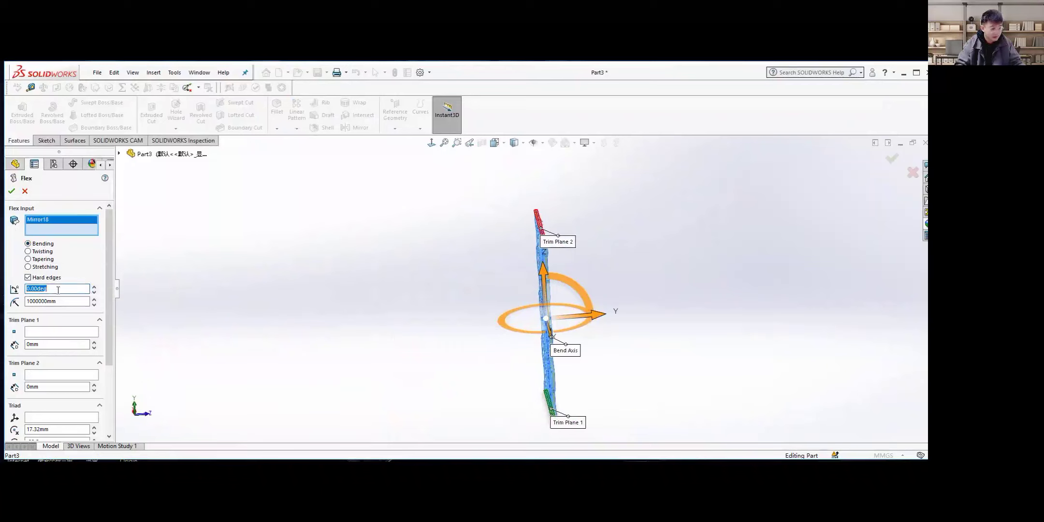
{"action": "type", "text": "180"}
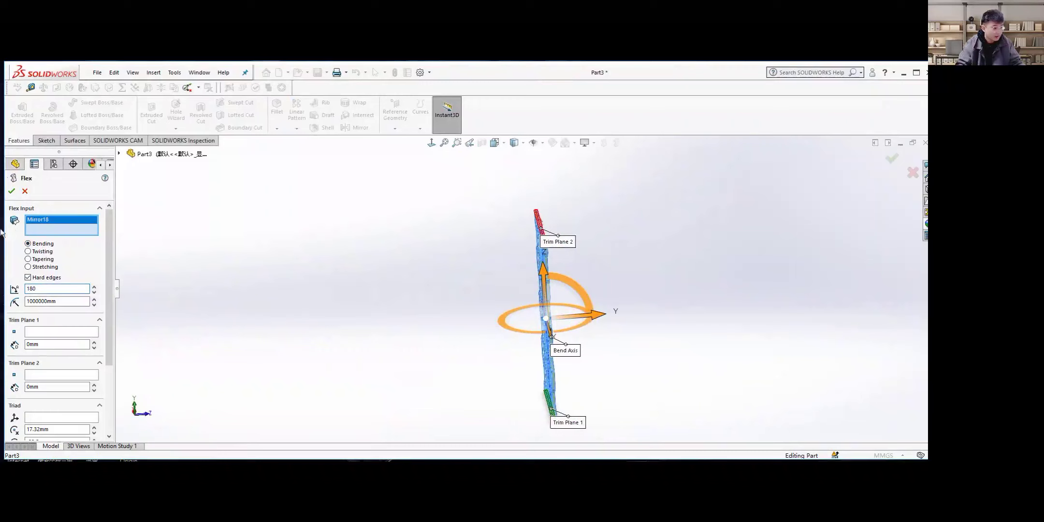
{"action": "left_click", "coordinate": [12, 191]}
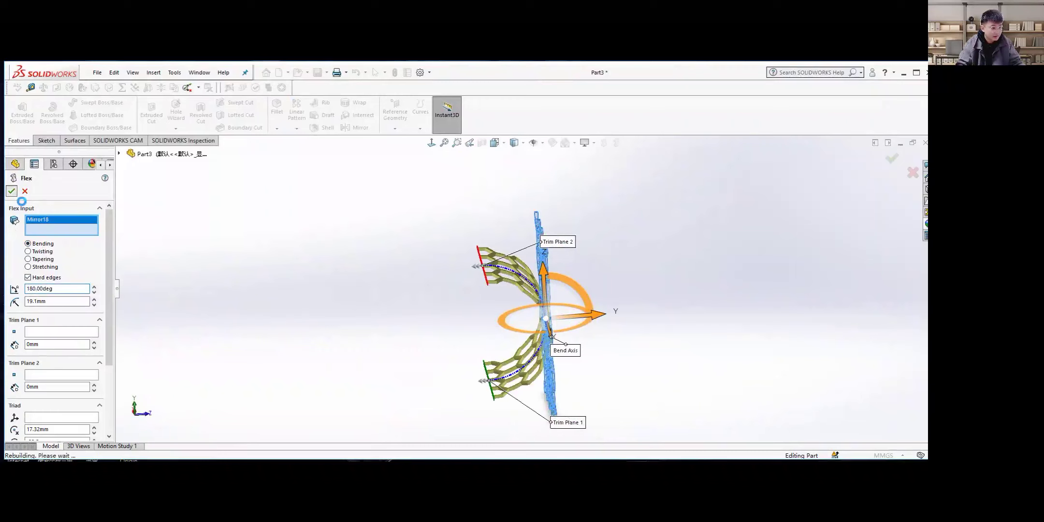
{"action": "middle_click_drag", "start_coordinate": [449, 290], "coordinate": [467, 324]}
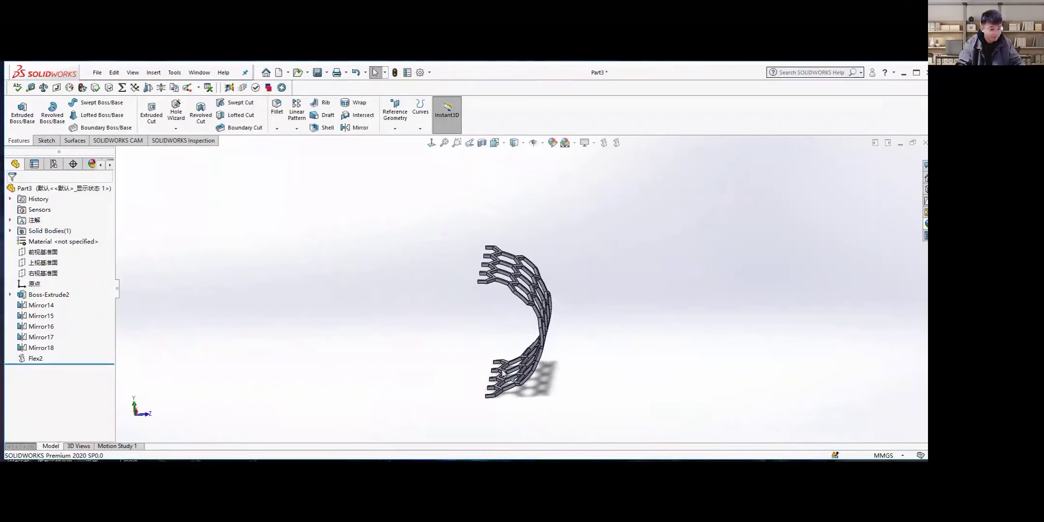
{"action": "middle_click_drag", "start_coordinate": [542, 384], "coordinate": [467, 64]}
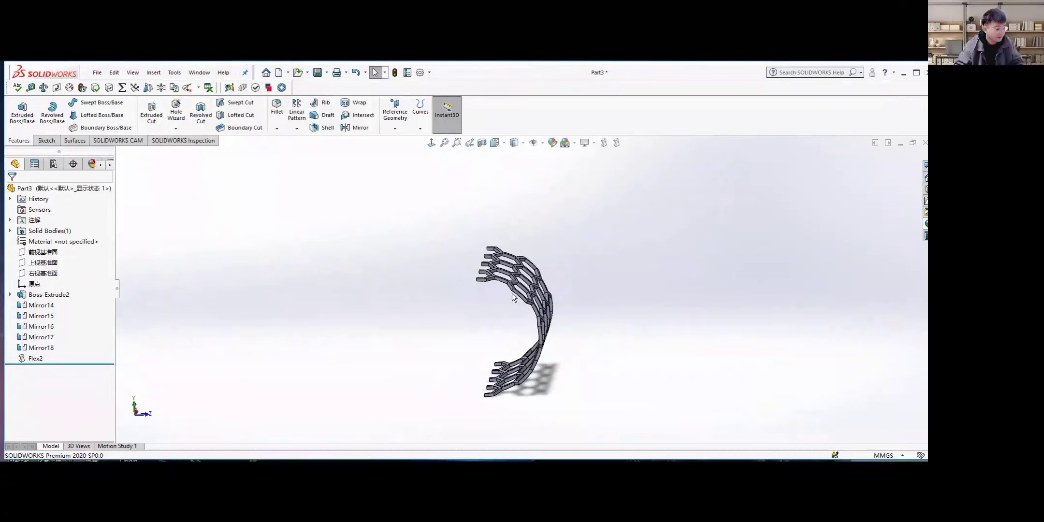
{"action": "middle_click_drag", "start_coordinate": [461, 363], "coordinate": [621, 310]}
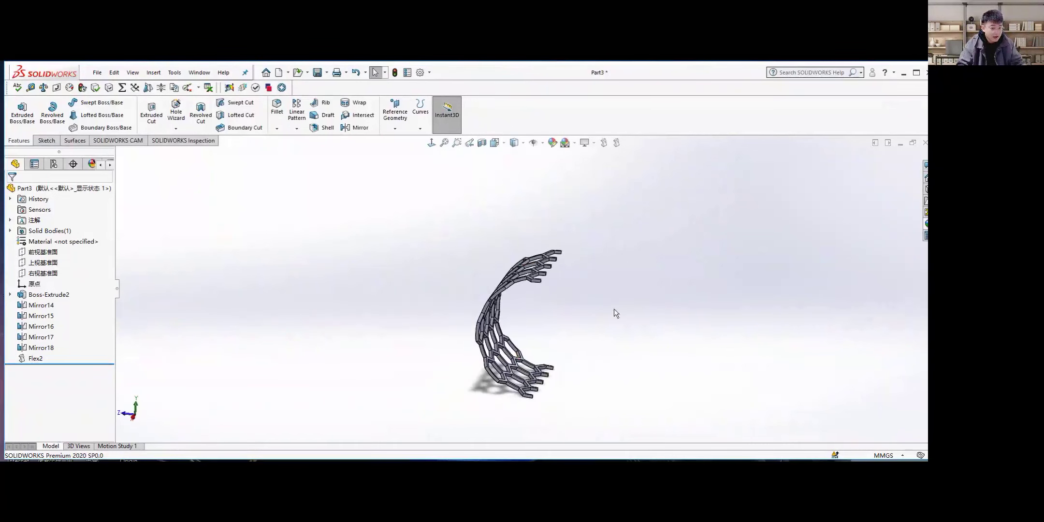
Mirror the Flex2 body about a strut end face as Mirror19, forming a full cylindrical tube
{"action": "left_click", "coordinate": [358, 129]}
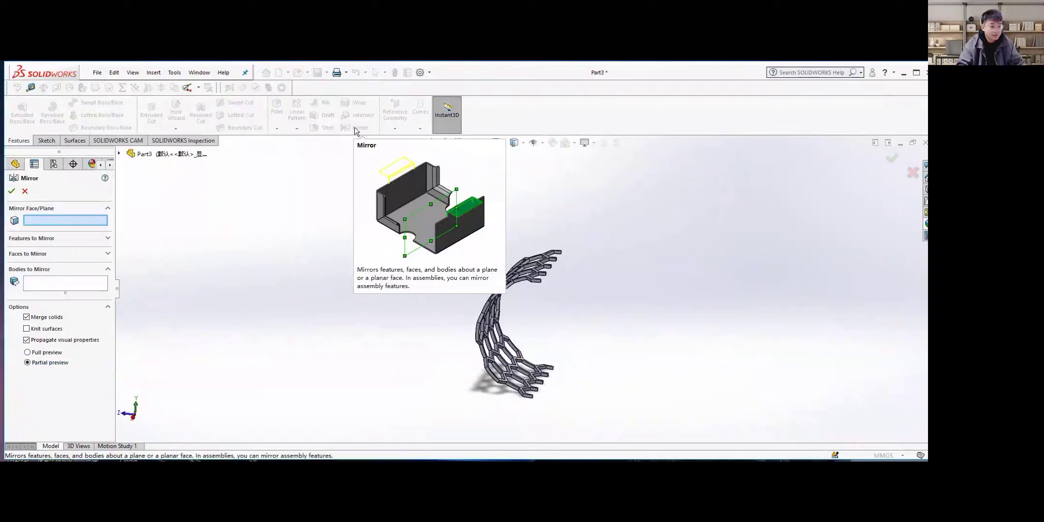
{"action": "middle_click_drag", "start_coordinate": [529, 256], "coordinate": [500, 356]}
{"action": "scroll", "coordinate": [522, 264], "scroll_direction": "down", "scroll_amount": 3}
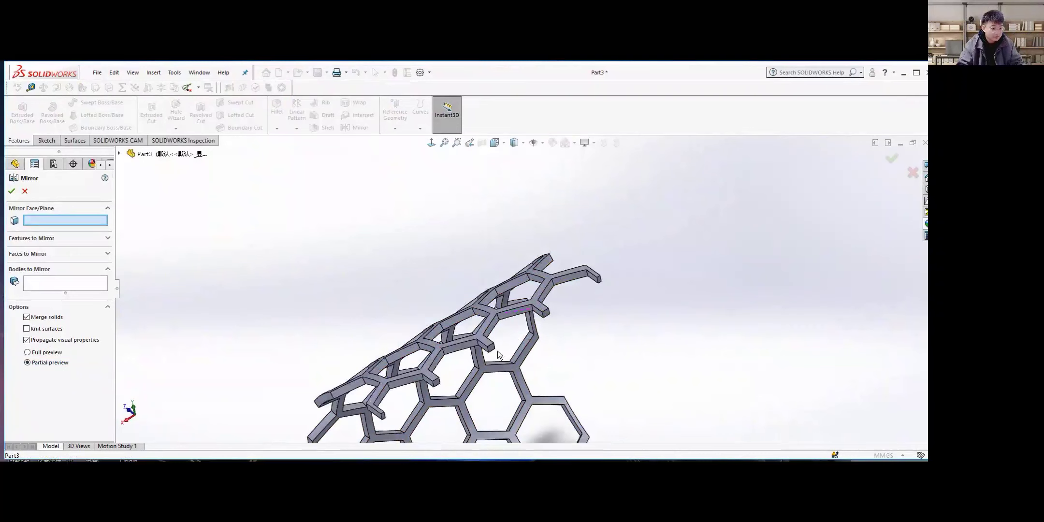
{"action": "scroll", "coordinate": [496, 341], "scroll_direction": "down", "scroll_amount": 5}
{"action": "middle_click_drag", "start_coordinate": [498, 281], "coordinate": [512, 264]}
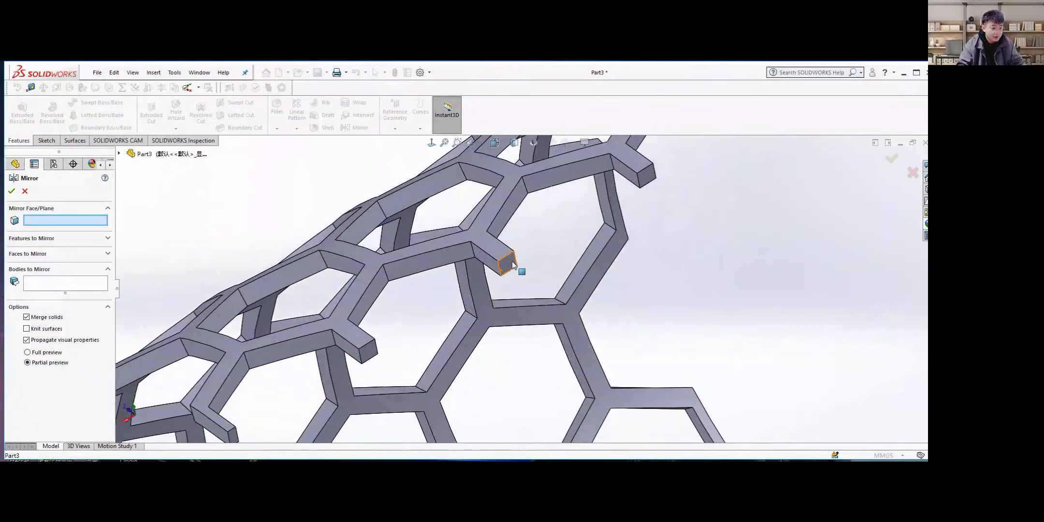
{"action": "left_click", "coordinate": [511, 269]}
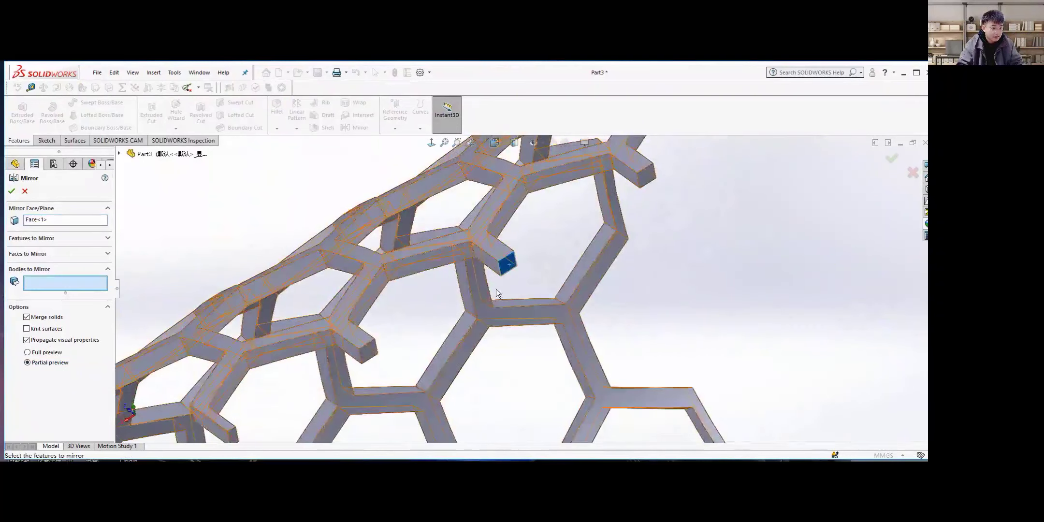
{"action": "scroll", "coordinate": [389, 317], "scroll_direction": "up", "scroll_amount": 4}
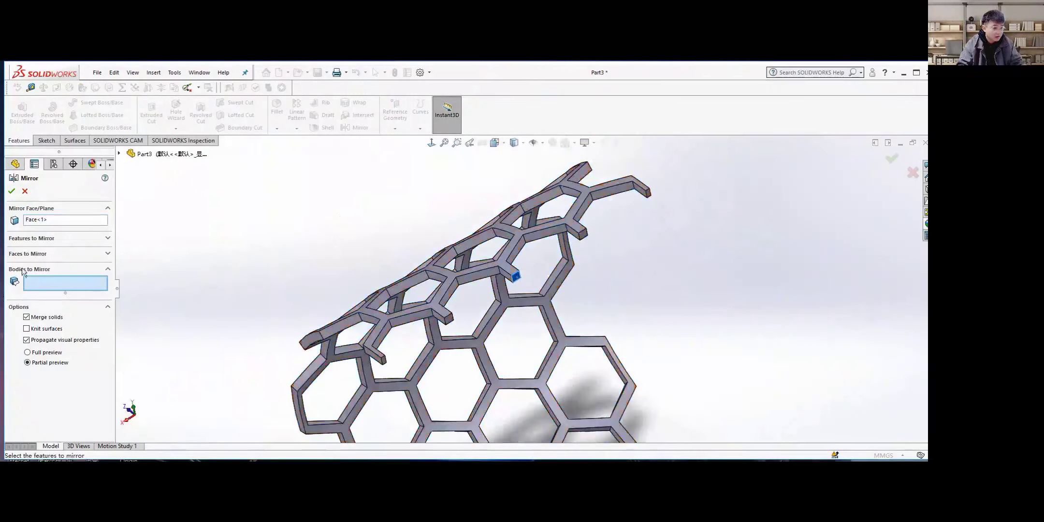
{"action": "scroll", "coordinate": [415, 385], "scroll_direction": "up", "scroll_amount": 3}
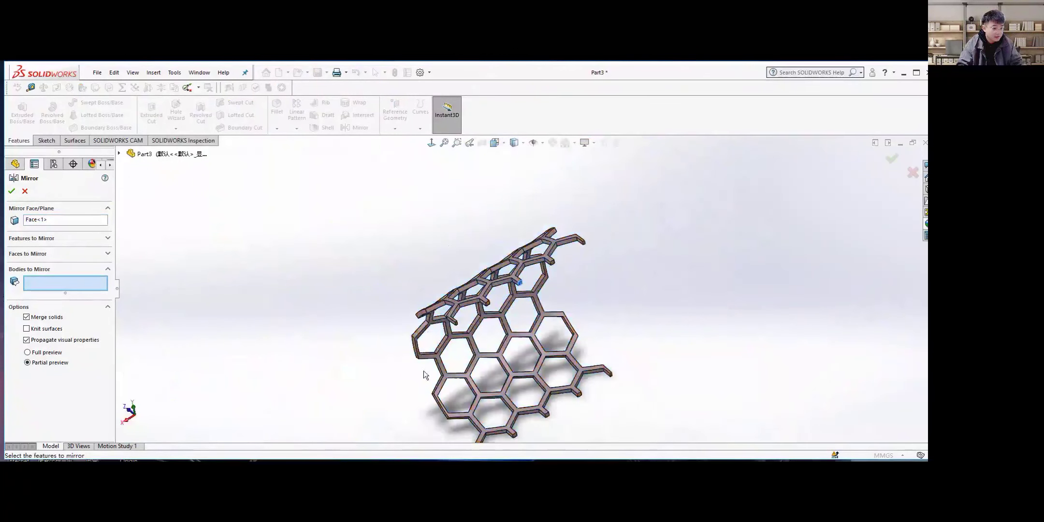
{"action": "left_click", "coordinate": [469, 351]}
{"action": "key", "text": "ctrl+4"}
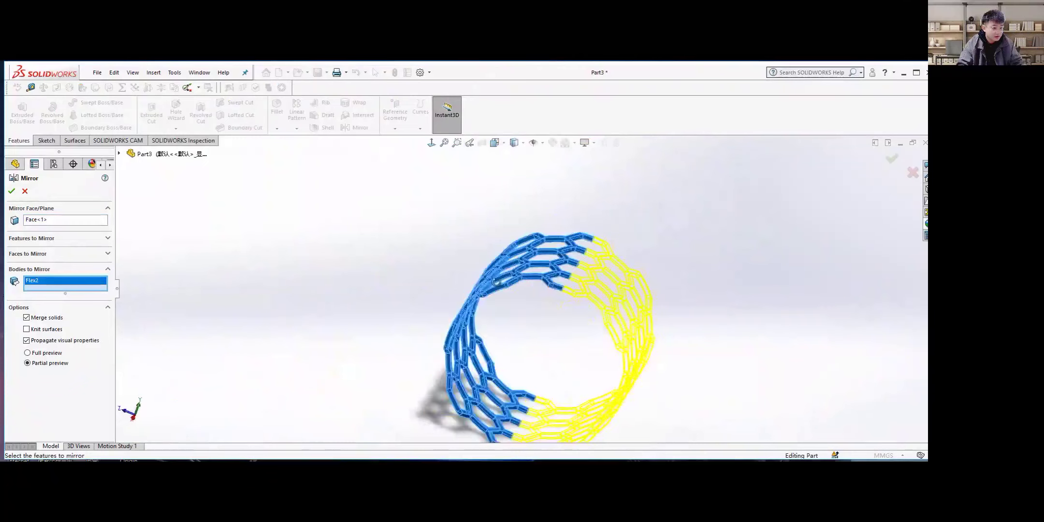
{"action": "left_click", "coordinate": [16, 192]}
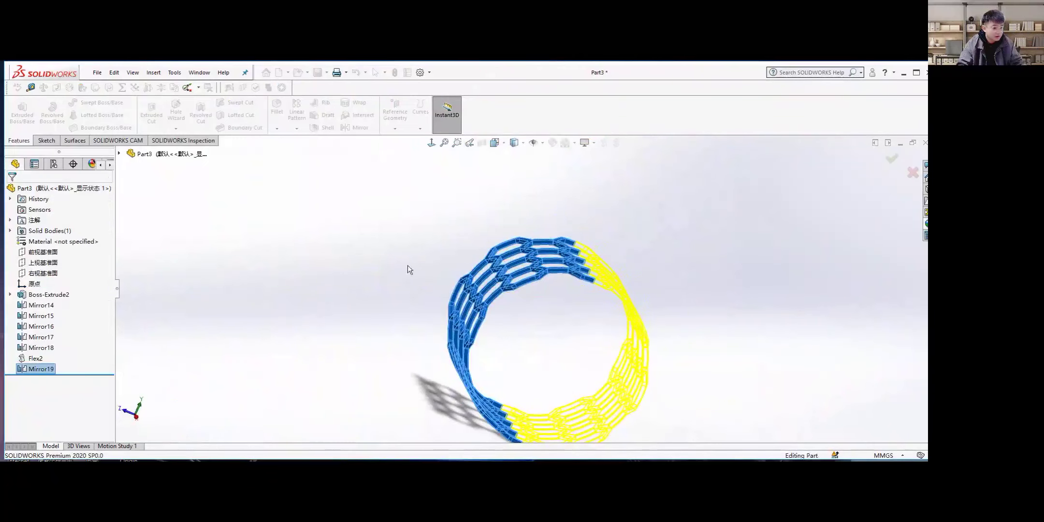
{"action": "middle_click_drag", "start_coordinate": [563, 324], "coordinate": [521, 345]}
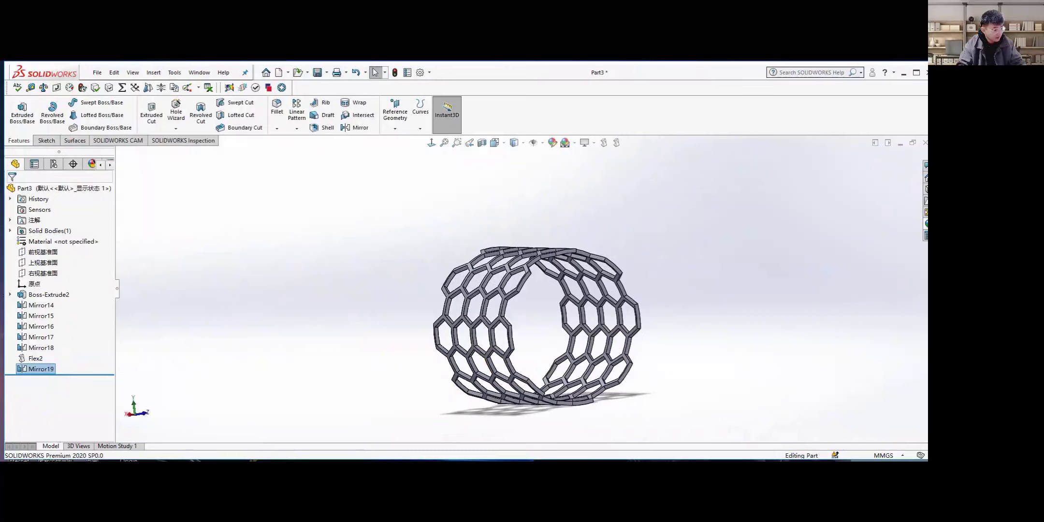
{"action": "middle_click_drag", "start_coordinate": [520, 322], "coordinate": [620, 262]}
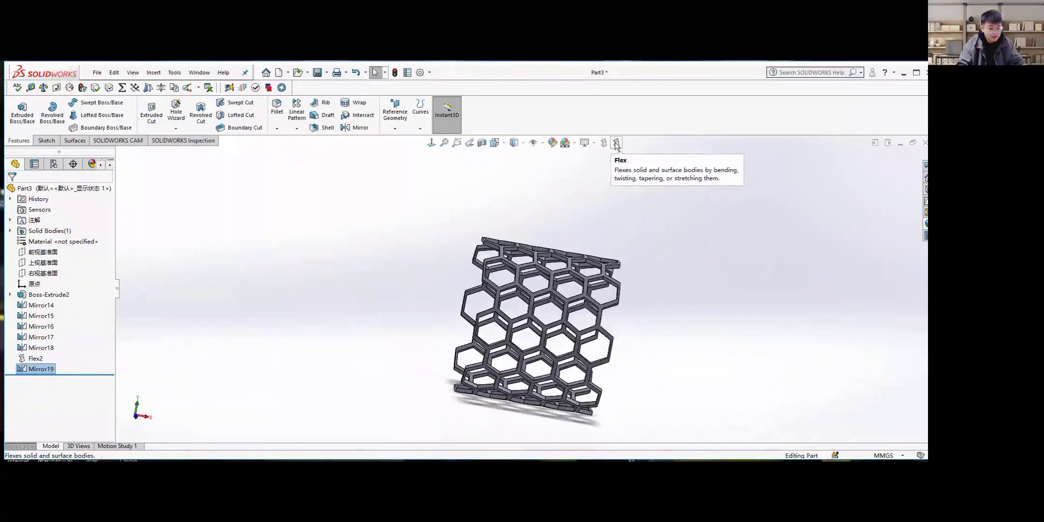
Briefly open and close System Options, then show the Features command category in Customize
{"action": "left_click", "coordinate": [429, 74]}
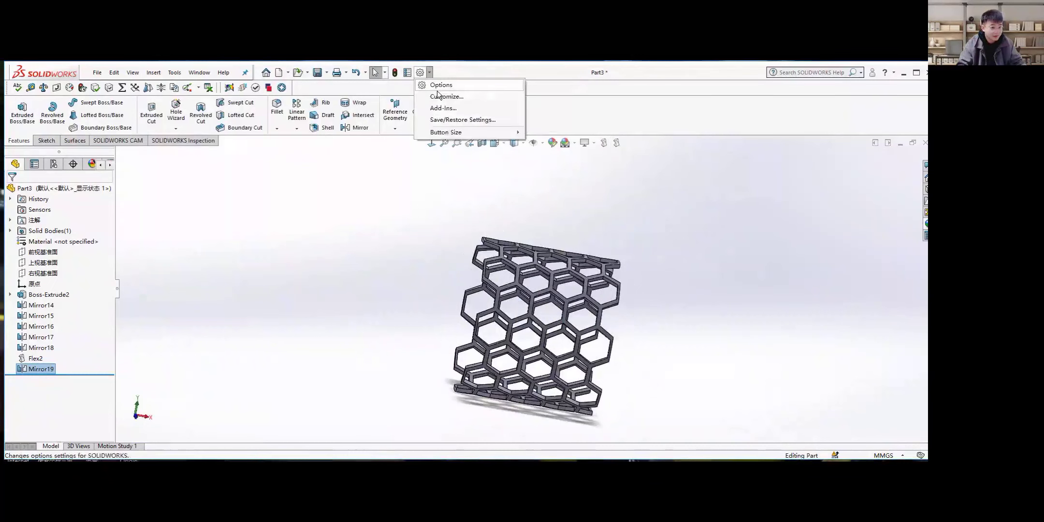
{"action": "left_click", "coordinate": [437, 85]}
{"action": "left_click_drag", "start_coordinate": [220, 164], "coordinate": [432, 179]}
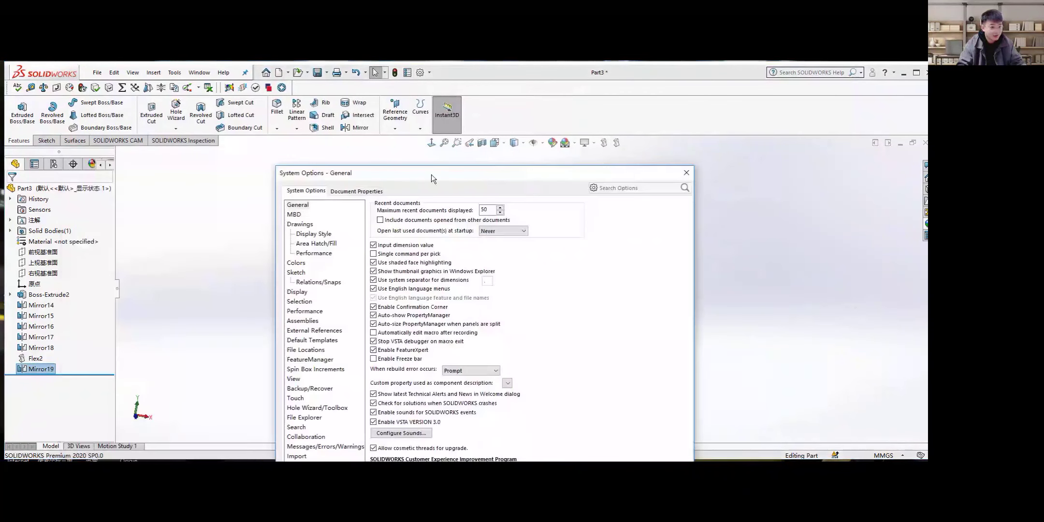
{"action": "left_click", "coordinate": [683, 173]}
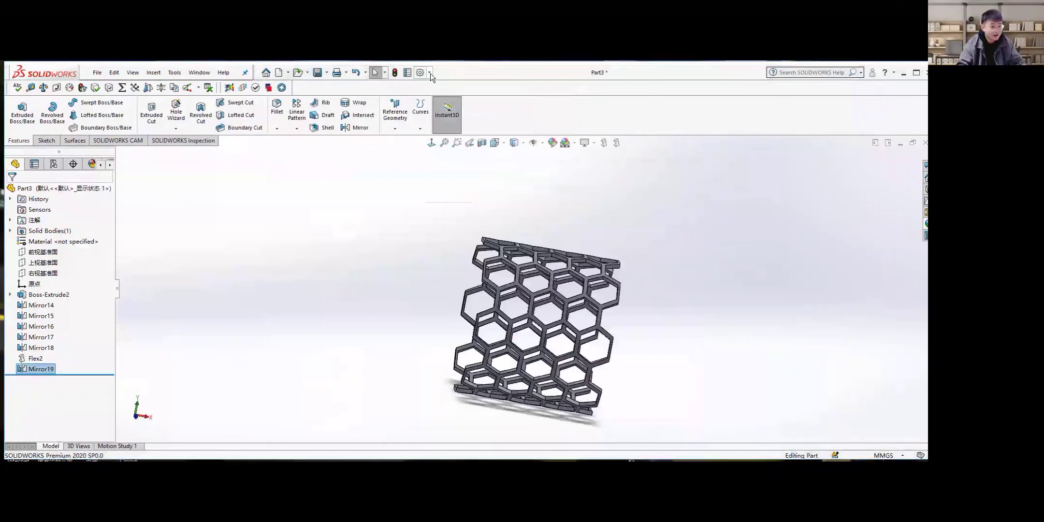
{"action": "left_click", "coordinate": [430, 73]}
{"action": "left_click", "coordinate": [438, 96]}
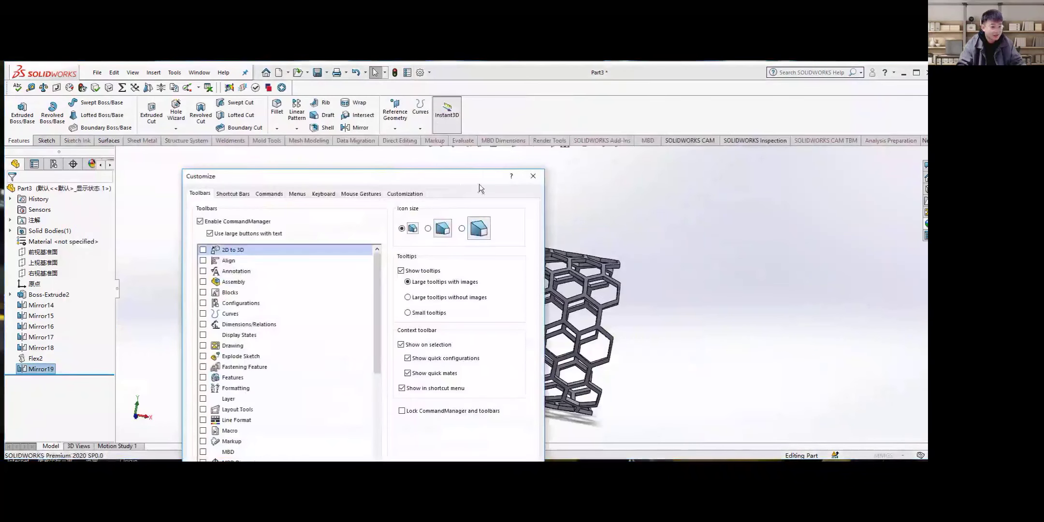
{"action": "left_click", "coordinate": [457, 190]}
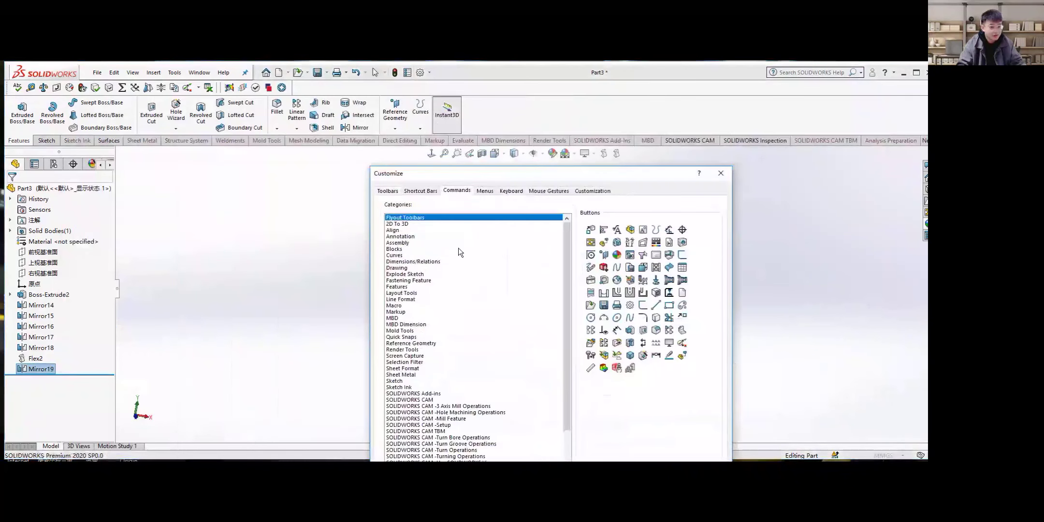
{"action": "left_click", "coordinate": [403, 288]}
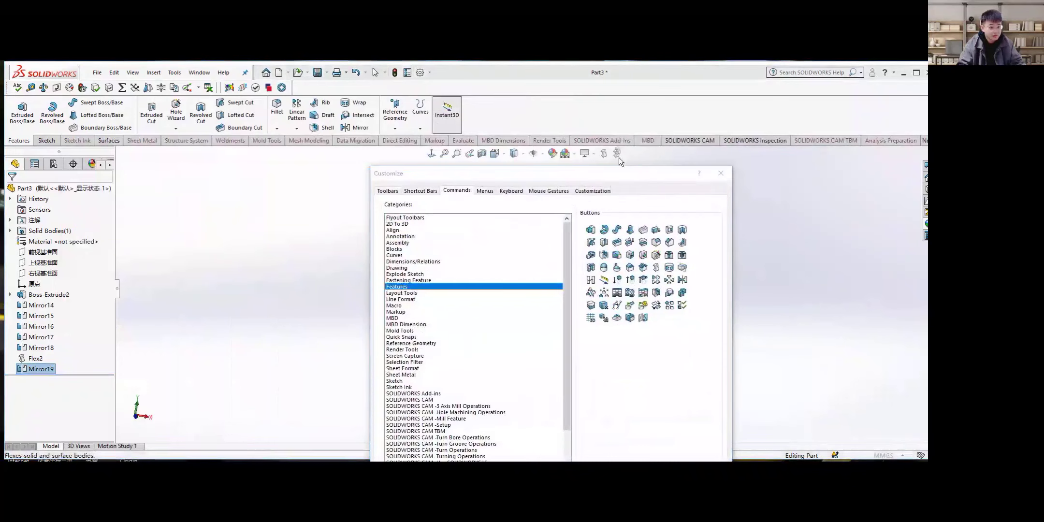
Place Flex on the heads-up view toolbar, close Customize, and orbit the honeycomb cylinder into view
{"action": "left_click_drag", "start_coordinate": [617, 153], "coordinate": [640, 352]}
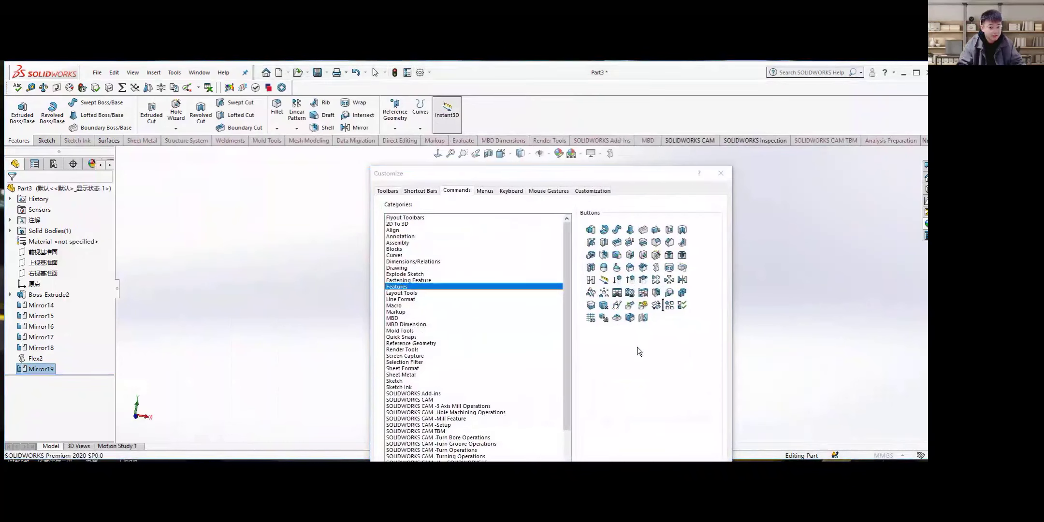
{"action": "left_click", "coordinate": [720, 174]}
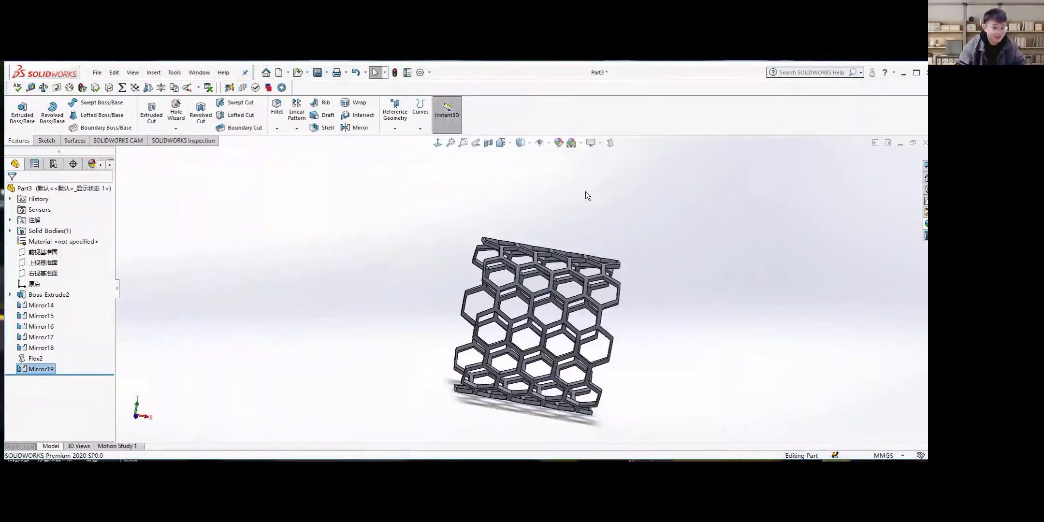
{"action": "middle_click_drag", "start_coordinate": [565, 290], "coordinate": [614, 147]}
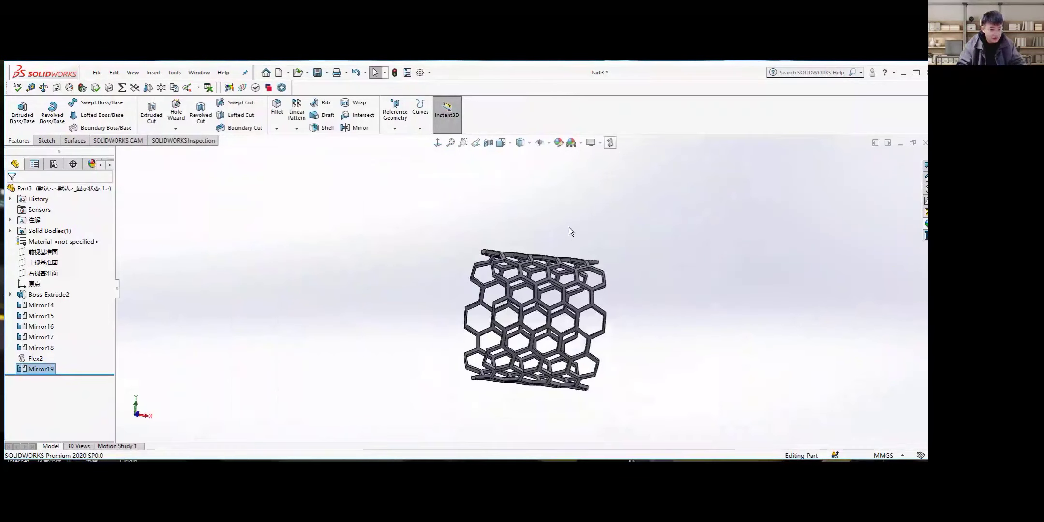
Start a Flex on the Mirror19 honeycomb tube with Bending set to a -30° angle
{"action": "left_click", "coordinate": [610, 143]}
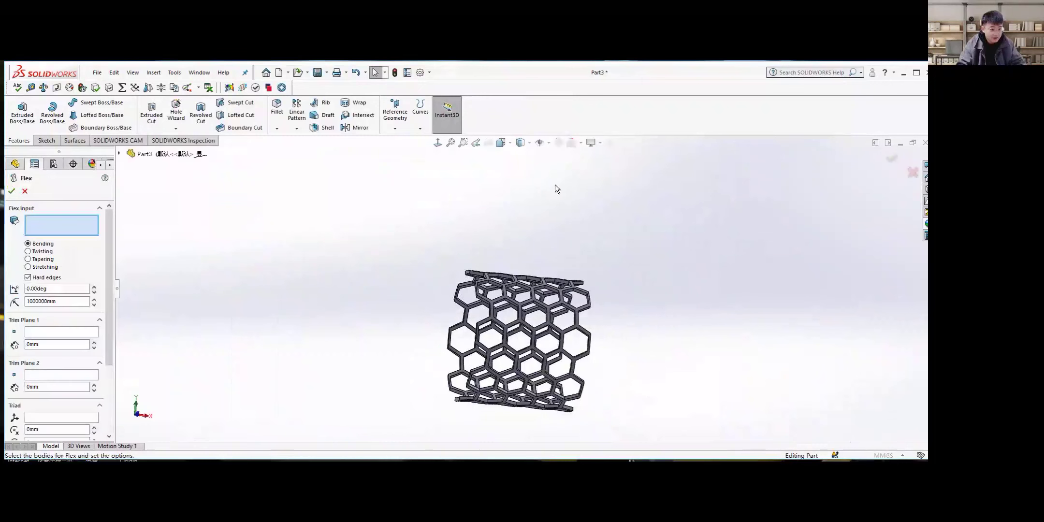
{"action": "left_click", "coordinate": [511, 301]}
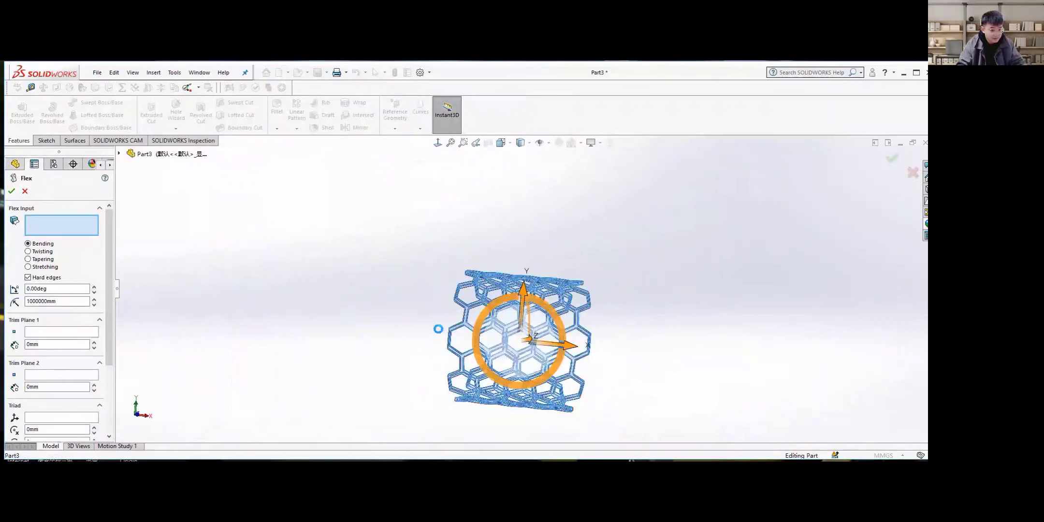
{"action": "middle_click_drag", "start_coordinate": [471, 297], "coordinate": [396, 275]}
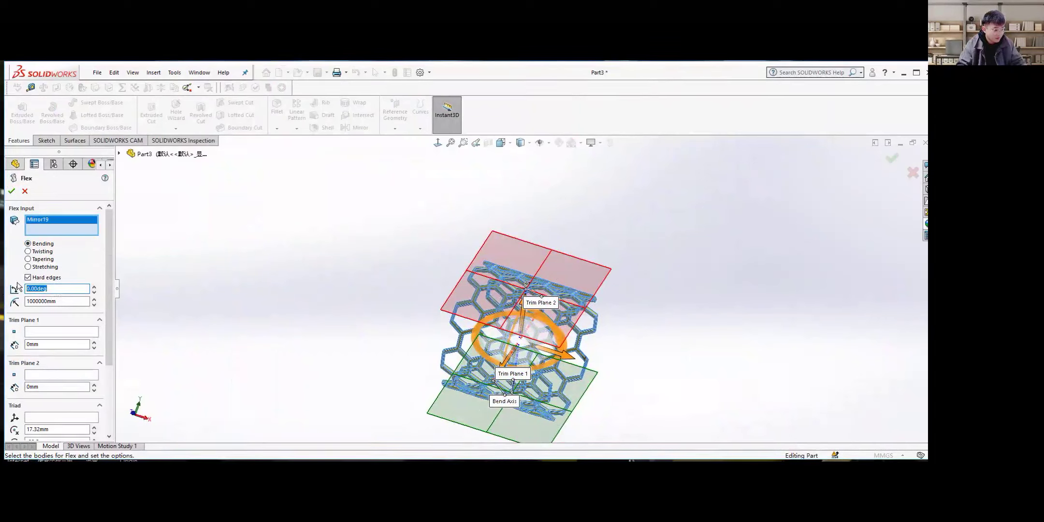
{"action": "type", "text": "-30"}
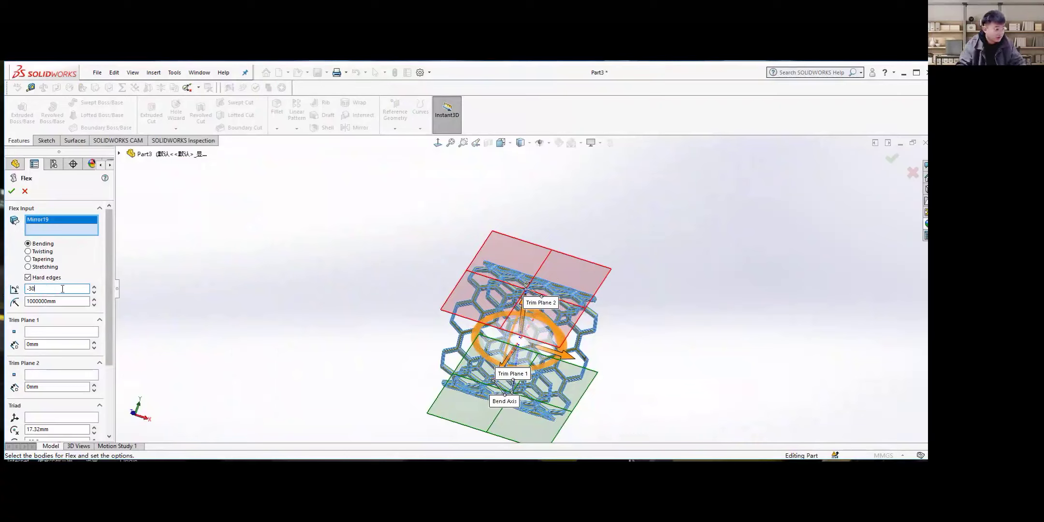
{"action": "key", "text": "Return"}
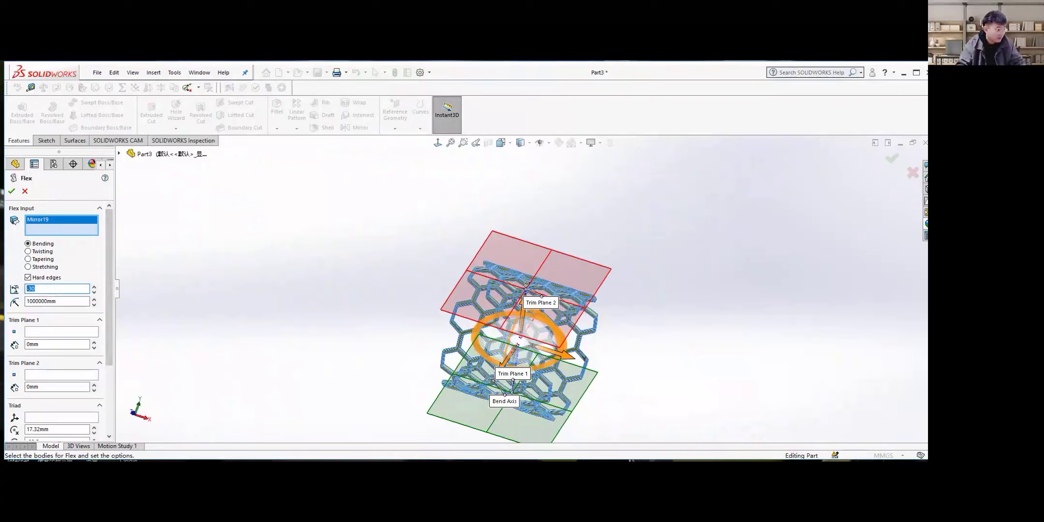
{"action": "left_click", "coordinate": [41, 288]}
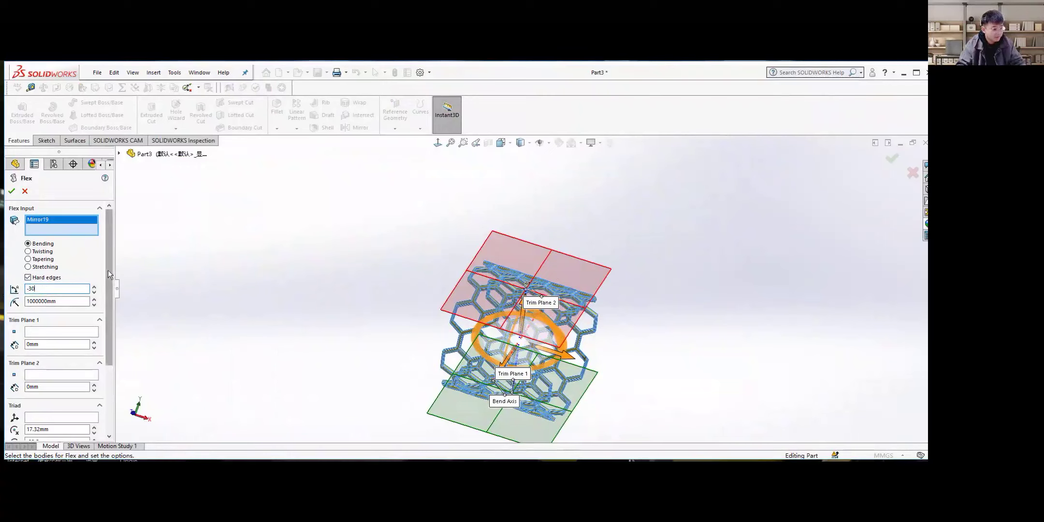
{"action": "left_click_drag", "start_coordinate": [110, 268], "coordinate": [109, 348]}
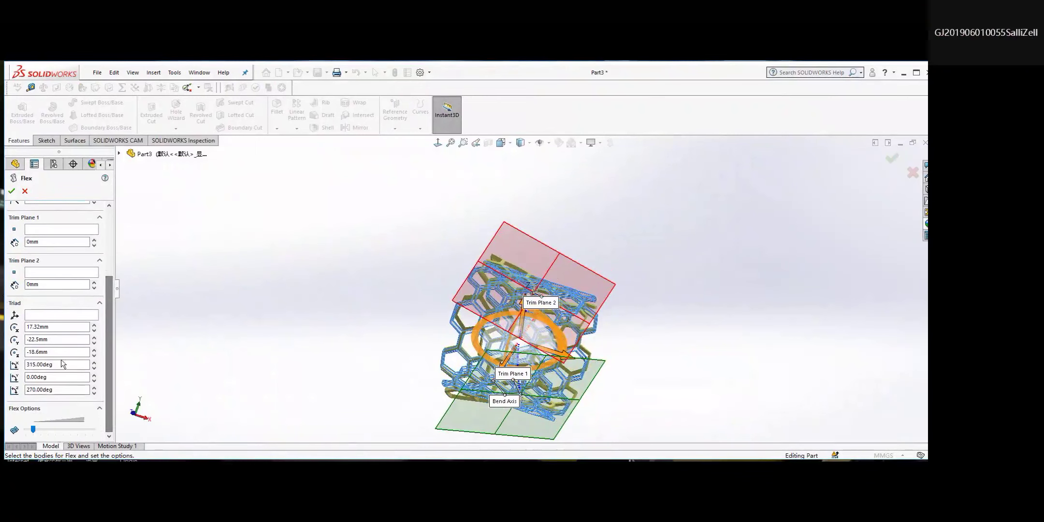
{"action": "scroll", "coordinate": [104, 333], "scroll_direction": "up", "scroll_amount": 5}
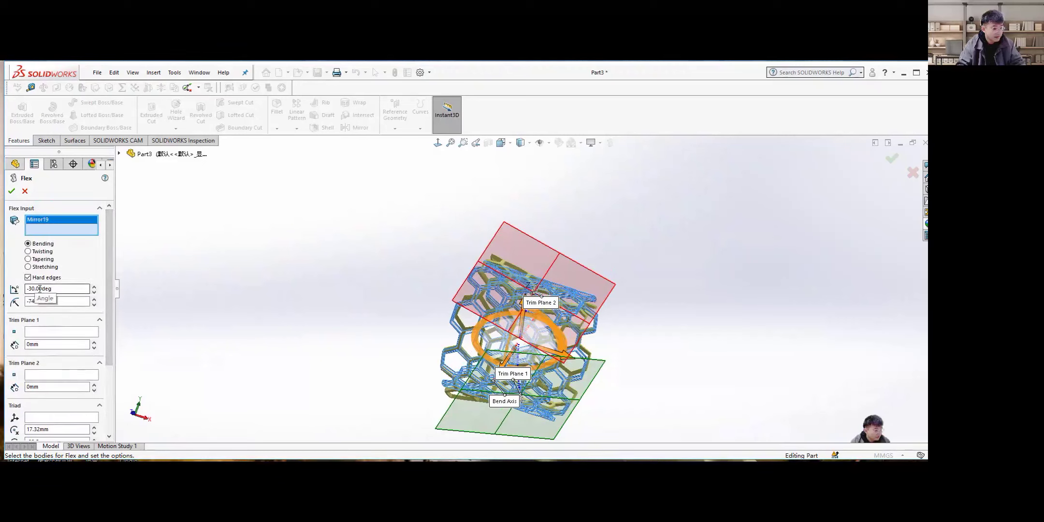
{"action": "left_click_drag", "start_coordinate": [106, 280], "coordinate": [113, 360]}
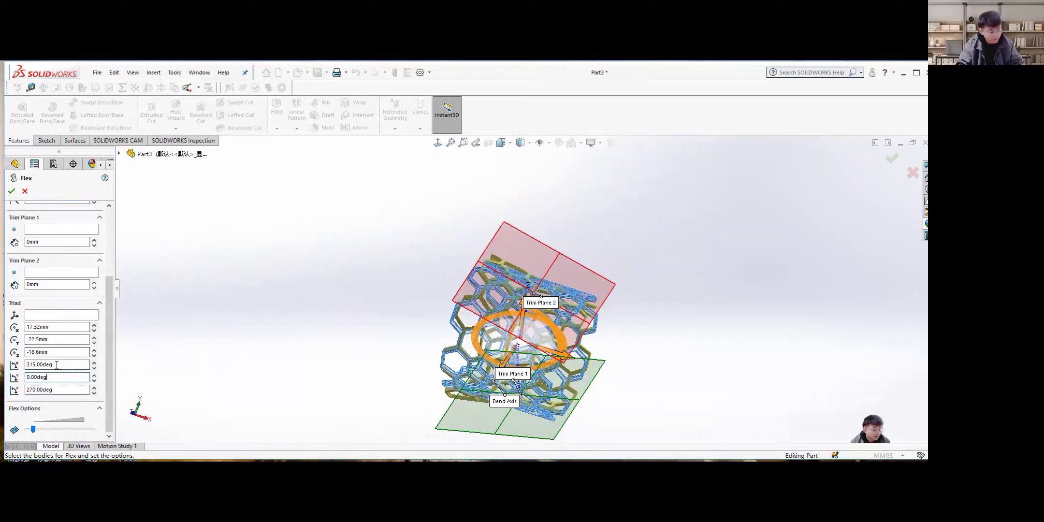
Set the flex triad rotations to 90°, 90° and 90°, and raise flex accuracy to maximum
{"action": "double_click", "coordinate": [59, 365]}
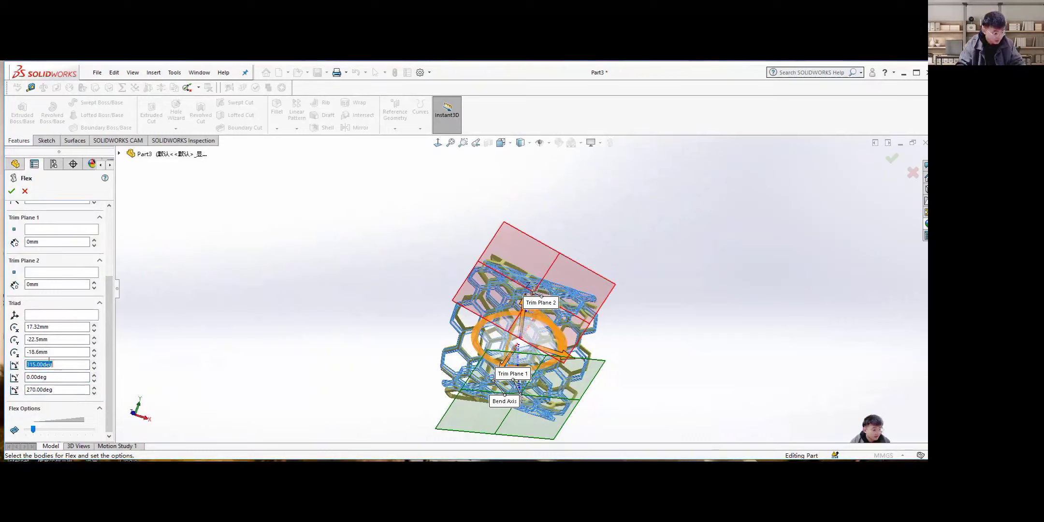
{"action": "type", "text": "90"}
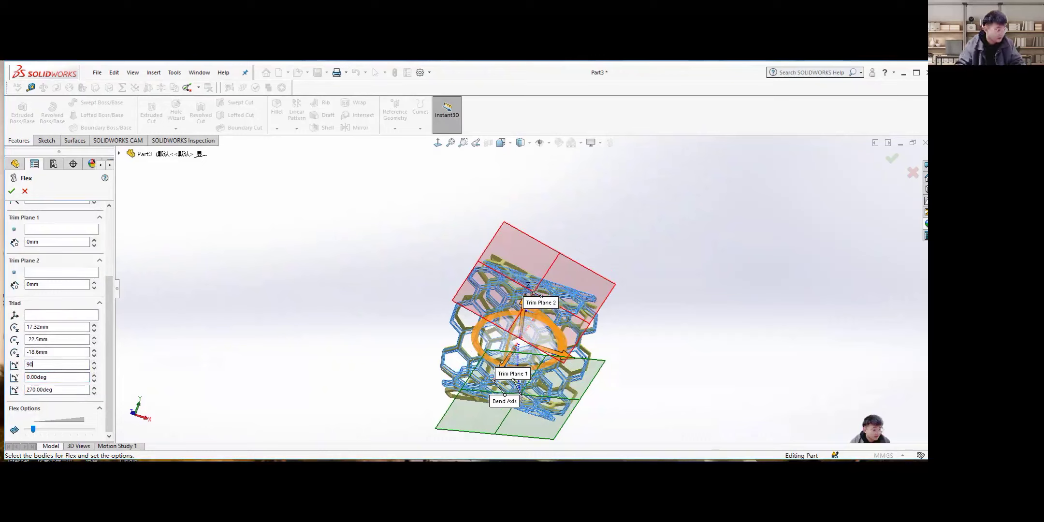
{"action": "left_click", "coordinate": [65, 379]}
{"action": "double_click", "coordinate": [60, 377]}
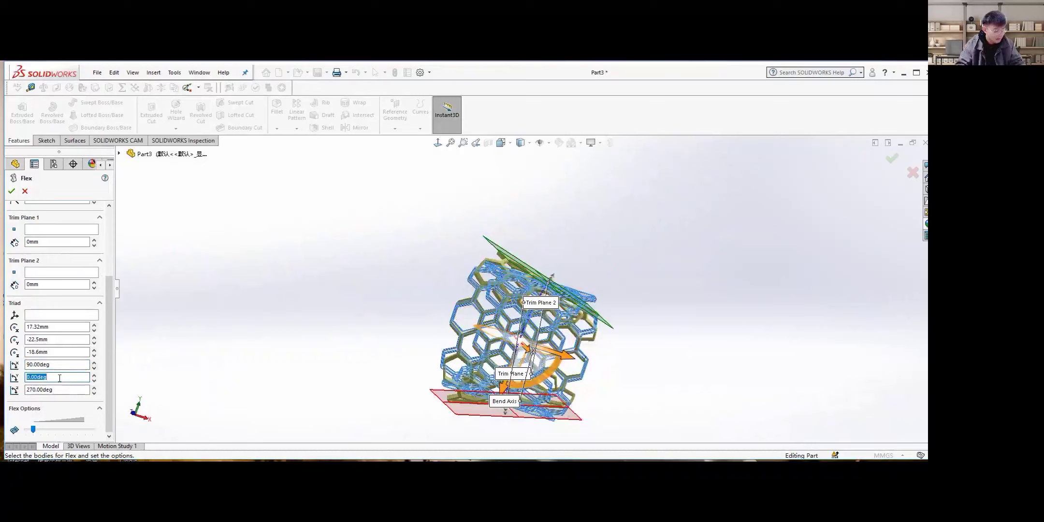
{"action": "type", "text": "90"}
{"action": "left_click", "coordinate": [67, 390]}
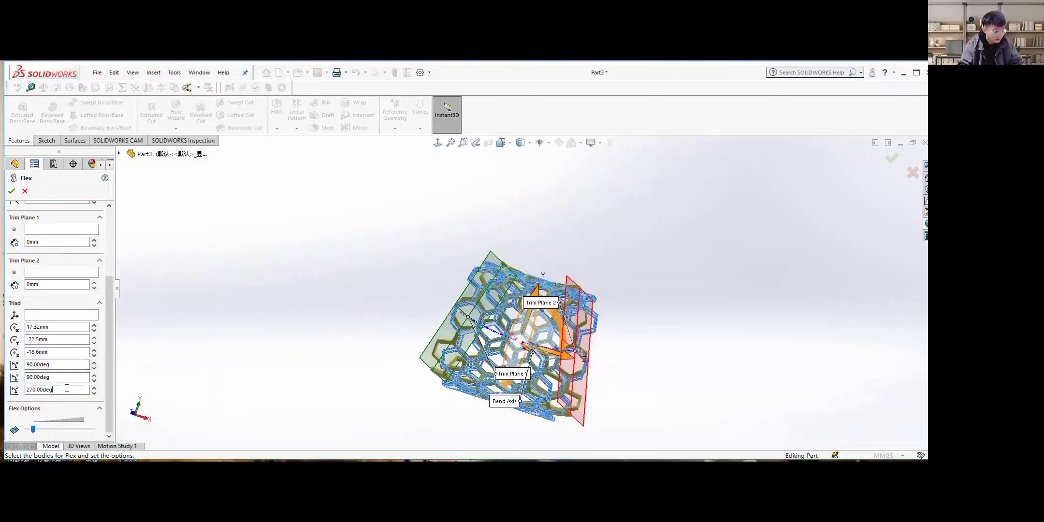
{"action": "double_click", "coordinate": [67, 389]}
{"action": "type", "text": "90"}
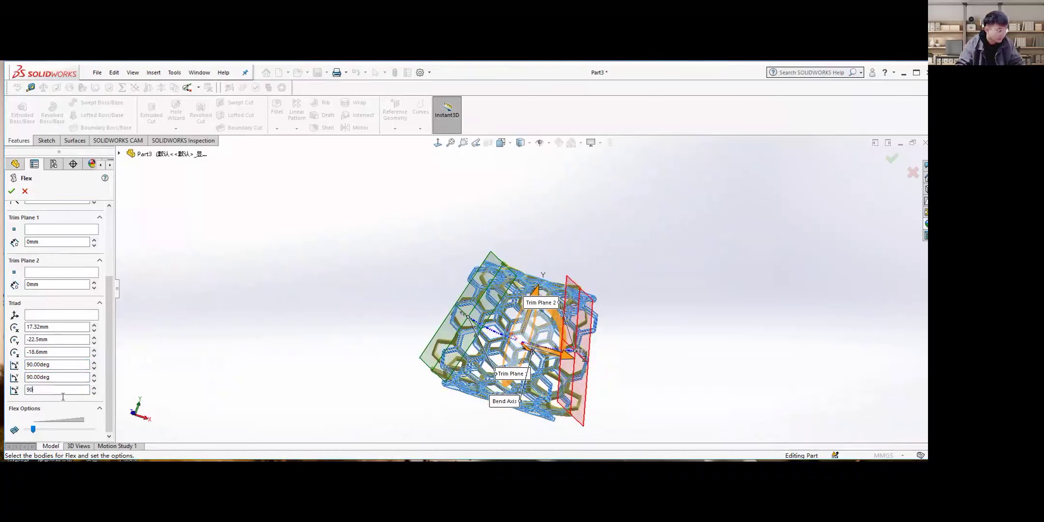
{"action": "key", "text": "Return"}
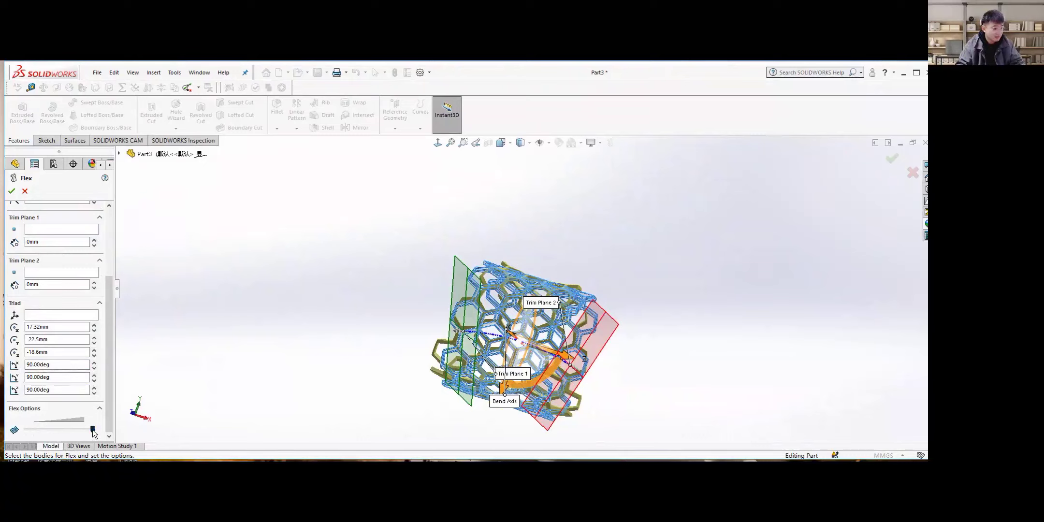
{"action": "mouse_move", "coordinate": [92, 429]}
{"action": "left_mouse_down"}
{"action": "mouse_move", "coordinate": [47, 431]}
{"action": "mouse_move", "coordinate": [90, 436]}
{"action": "left_mouse_up"}
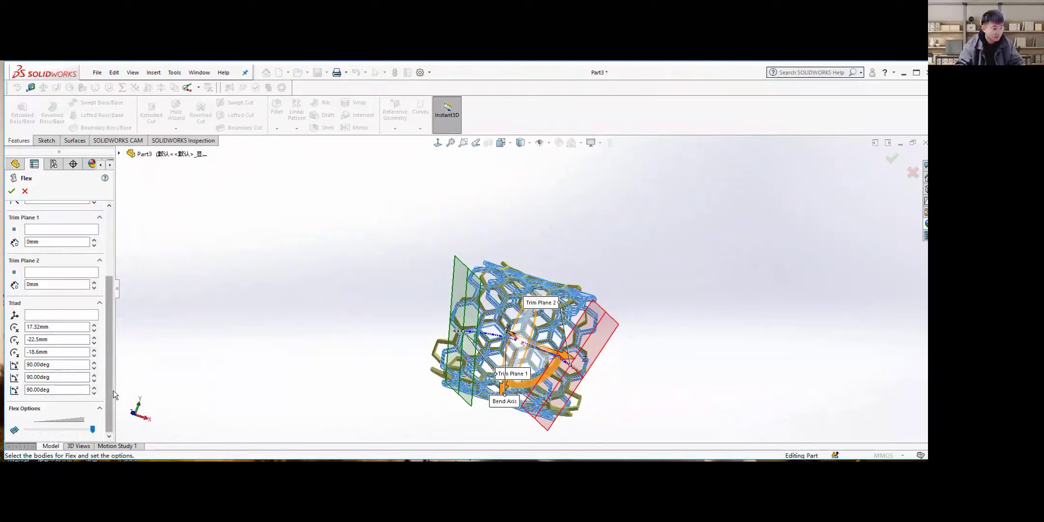
{"action": "left_click_drag", "start_coordinate": [108, 394], "coordinate": [110, 327]}
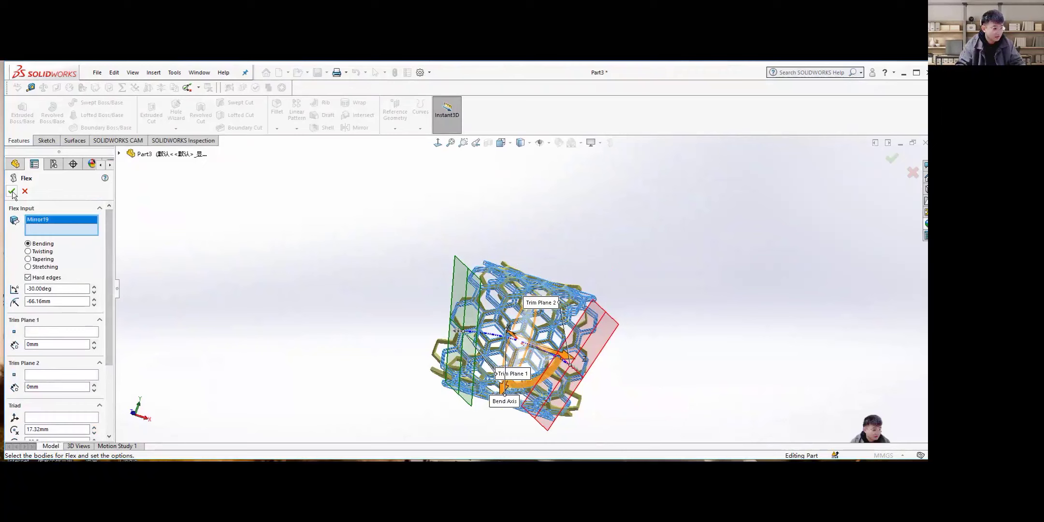
Apply the -30° bend as Flex3 and orbit to view the tube's bottom rim
{"action": "left_click", "coordinate": [11, 192]}
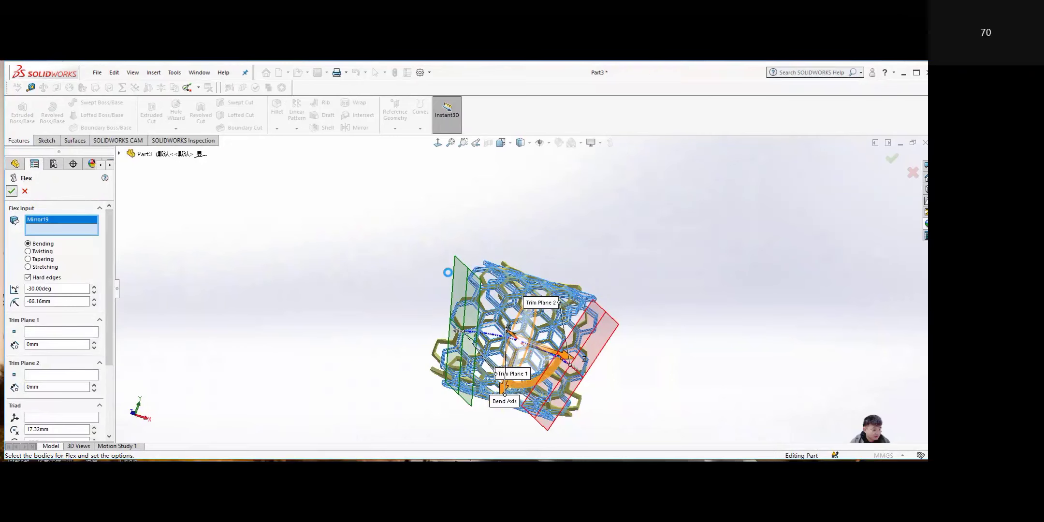
{"action": "middle_click_drag", "start_coordinate": [462, 377], "coordinate": [483, 310]}
{"action": "scroll", "coordinate": [502, 300], "scroll_direction": "down", "scroll_amount": 3}
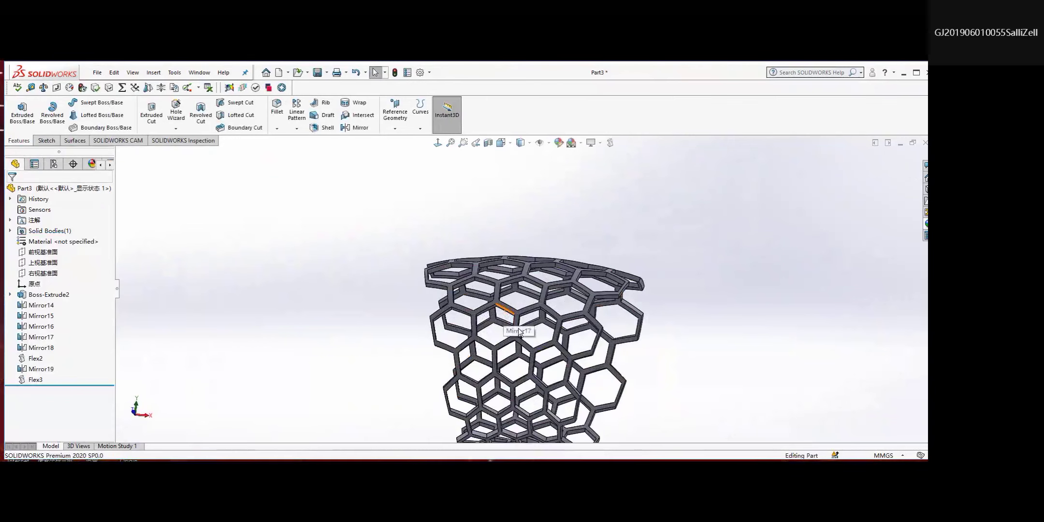
{"action": "middle_click_drag", "start_coordinate": [517, 341], "coordinate": [510, 312]}
{"action": "scroll", "coordinate": [510, 309], "scroll_direction": "up", "scroll_amount": 2}
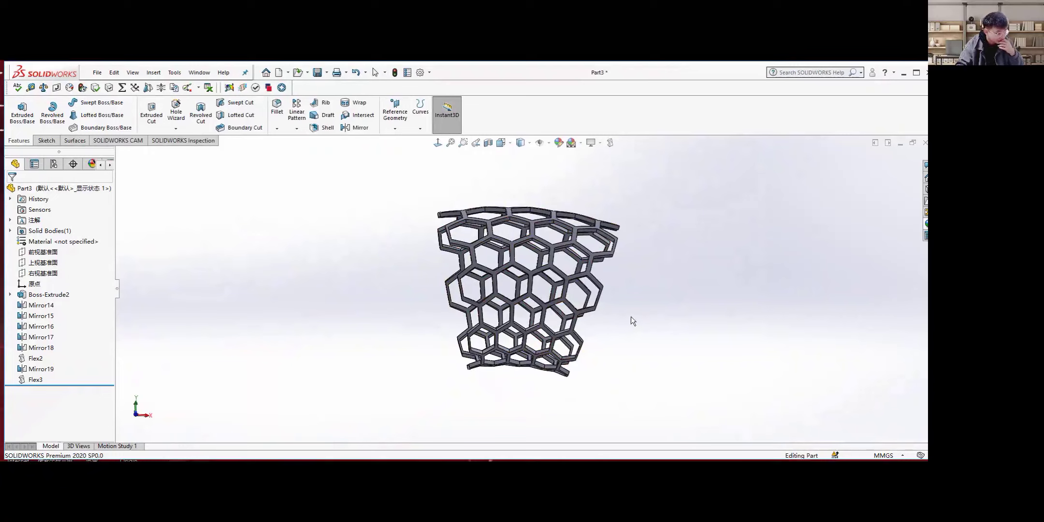
Orbit, pan and zoom out to inspect the whole tapered, curved honeycomb tube
{"action": "middle_click_drag", "start_coordinate": [630, 317], "coordinate": [445, 286]}
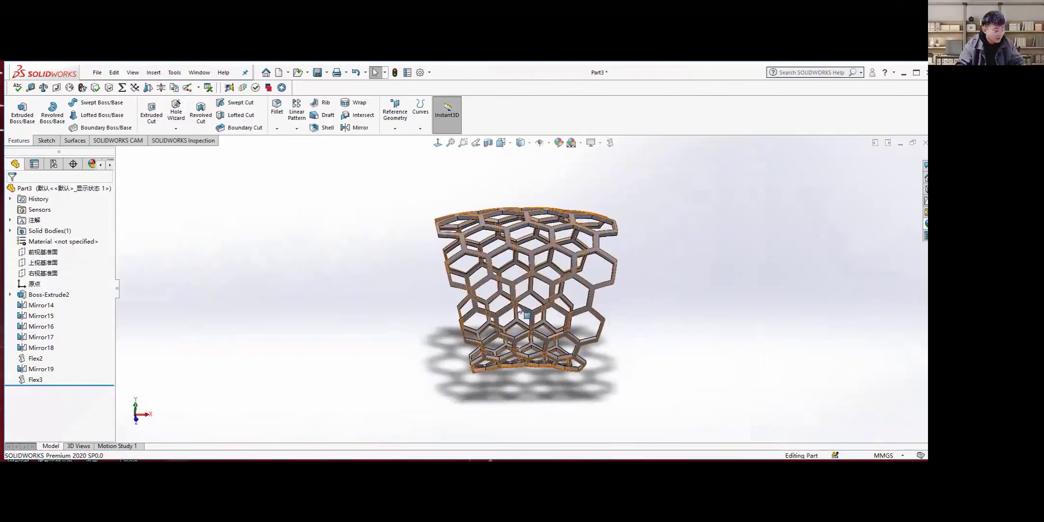
{"action": "middle_click_drag", "start_coordinate": [474, 323], "coordinate": [416, 232], "text": "ctrl"}
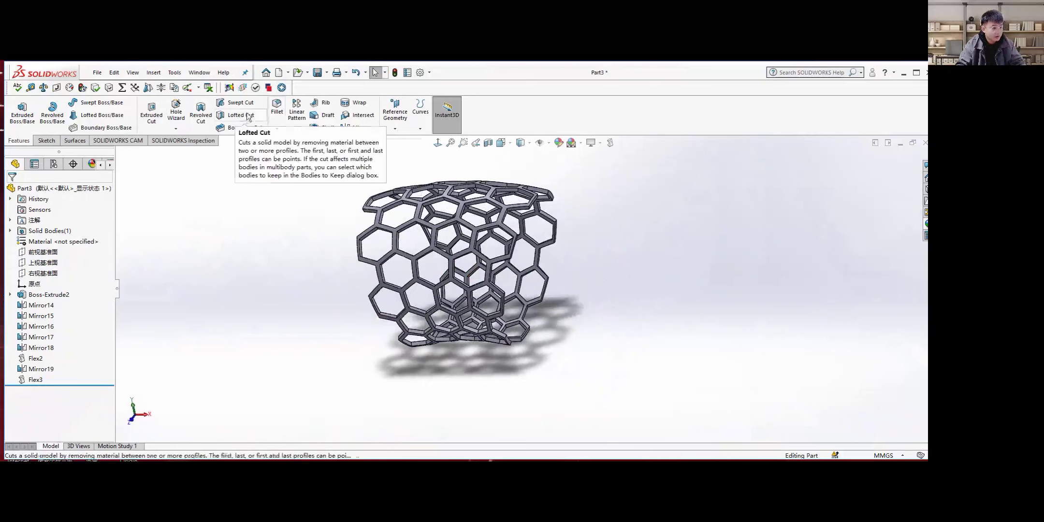
{"action": "middle_click_drag", "start_coordinate": [449, 213], "coordinate": [439, 178]}
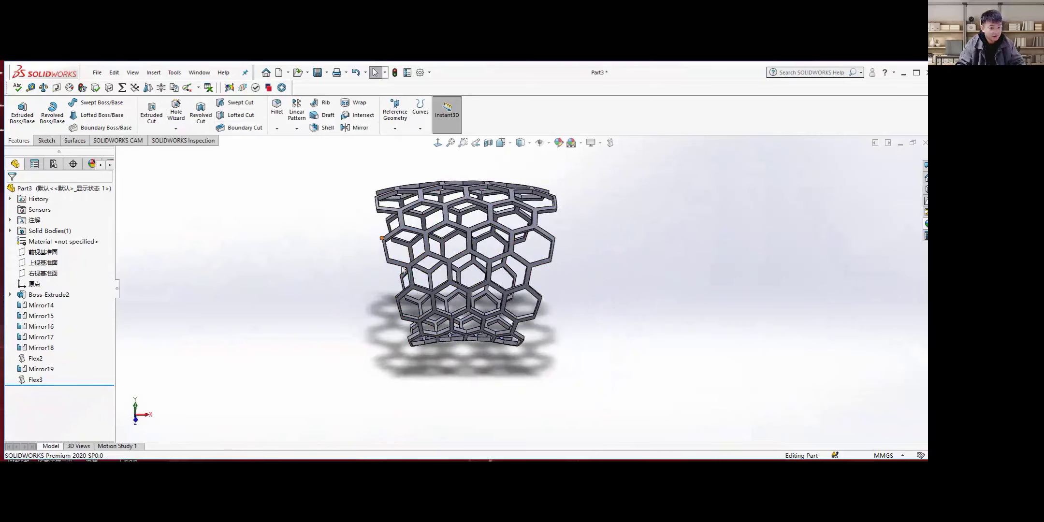
{"action": "key", "text": "z"}
{"action": "scroll", "coordinate": [438, 281], "scroll_direction": "down", "scroll_amount": 5}
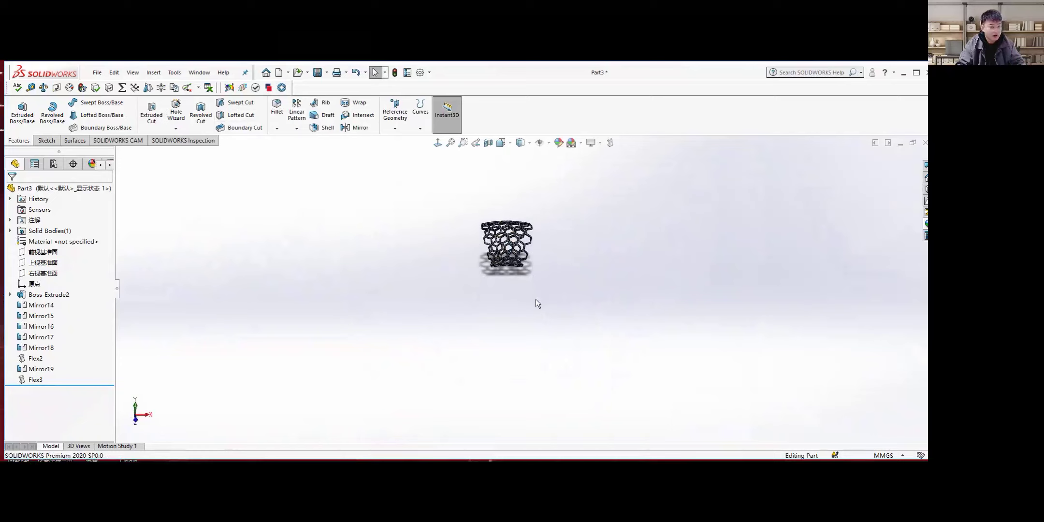
{"action": "scroll", "coordinate": [526, 254], "scroll_direction": "down", "scroll_amount": 2}
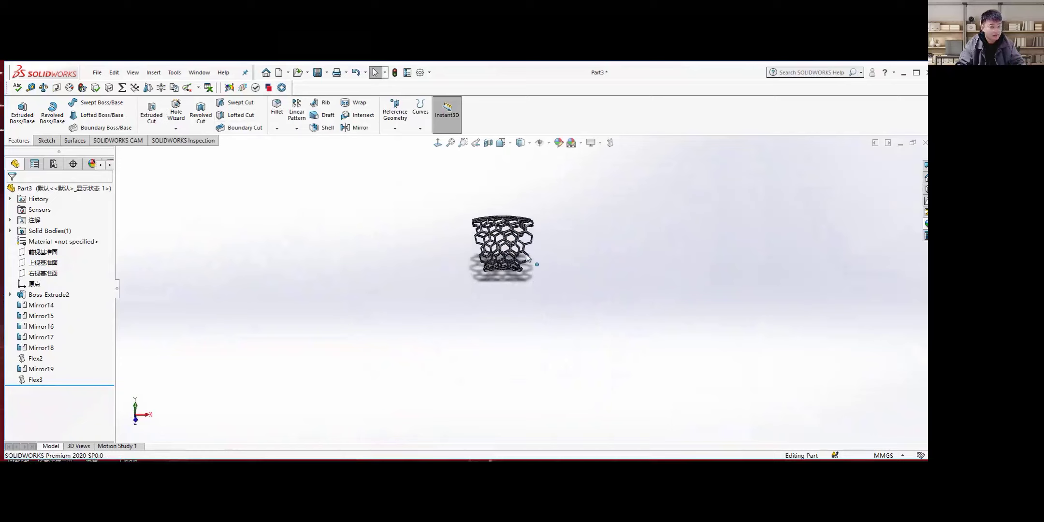
Start a circular pattern with 12 equally spaced instances over 360°
{"action": "left_click", "coordinate": [298, 129]}
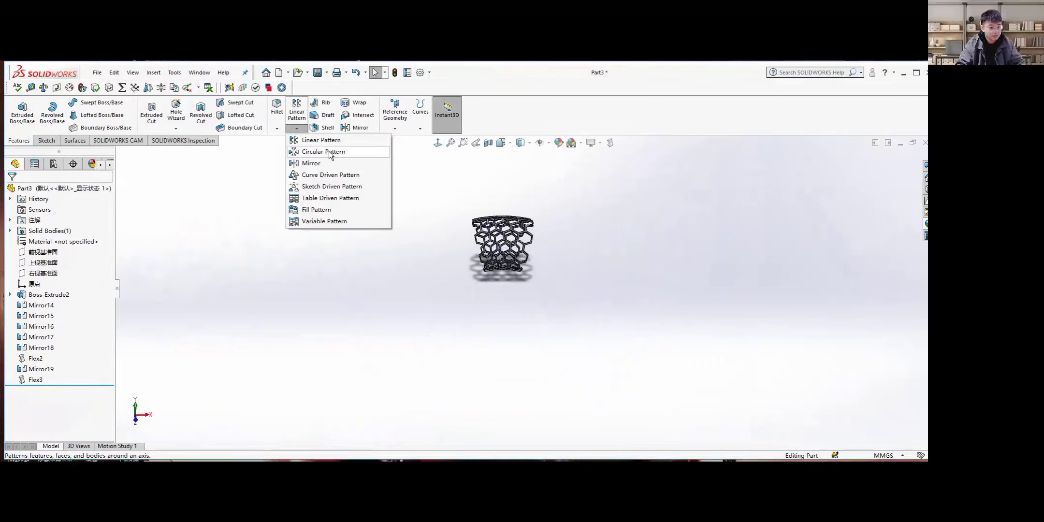
{"action": "left_click", "coordinate": [343, 154]}
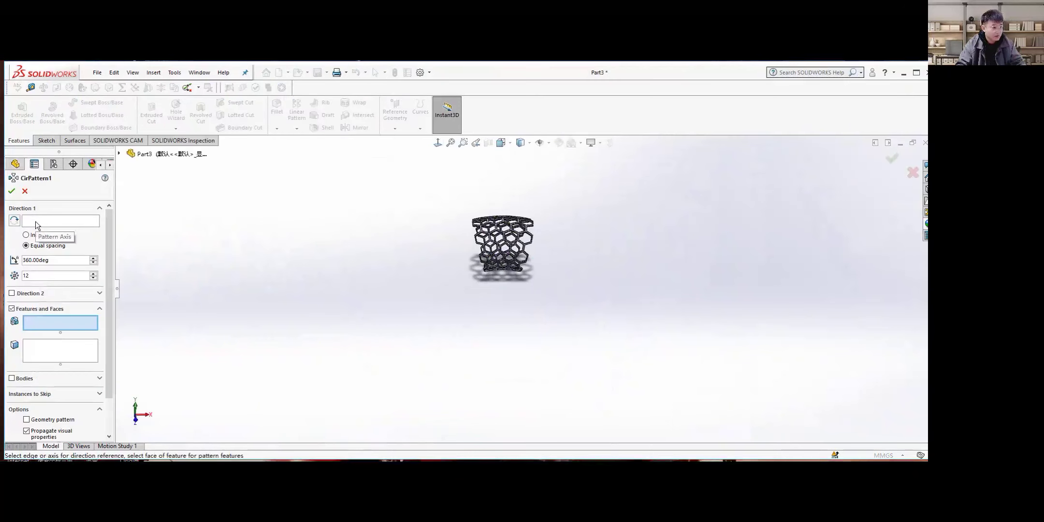
{"action": "middle_click_drag", "start_coordinate": [474, 339], "coordinate": [510, 334]}
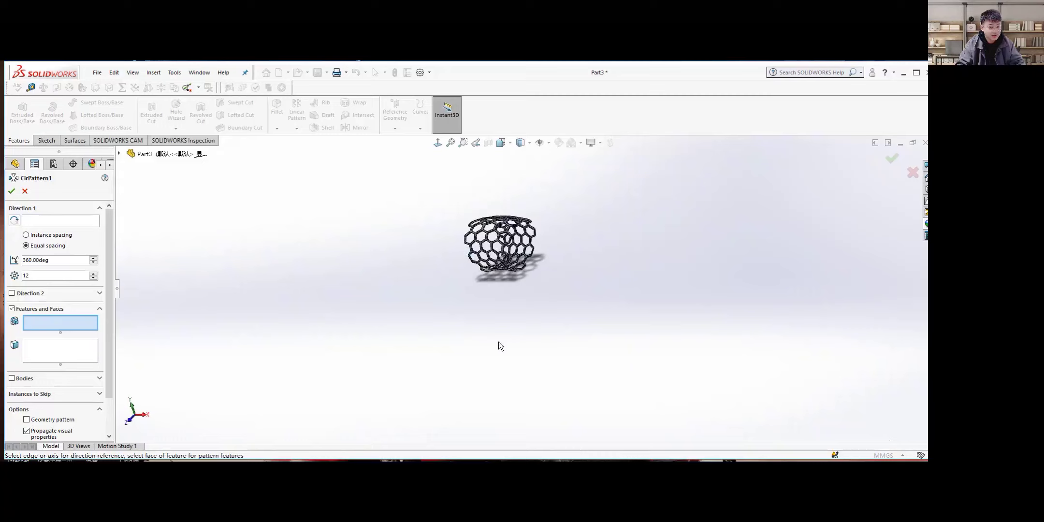
{"action": "middle_click_drag", "start_coordinate": [508, 250], "coordinate": [521, 244]}
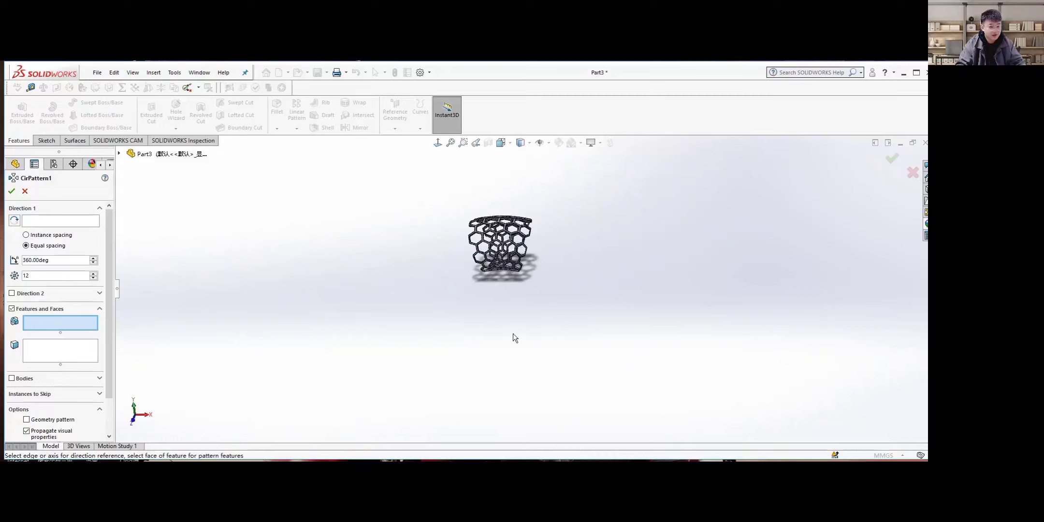
Turn on View Temporary Axes from Hide/Show Items and orbit the honeycomb model
{"action": "left_click", "coordinate": [549, 142]}
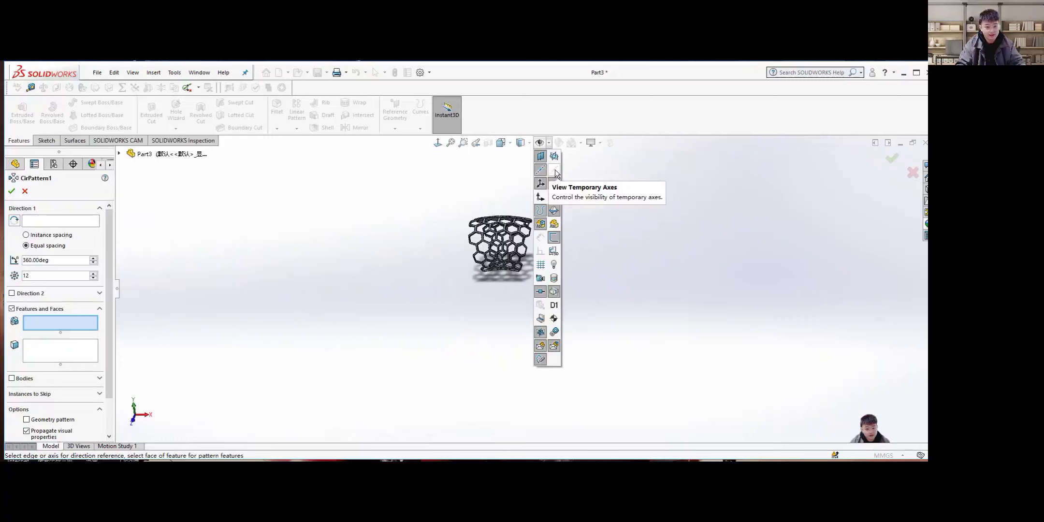
{"action": "left_click", "coordinate": [555, 173]}
{"action": "middle_click_drag", "start_coordinate": [493, 314], "coordinate": [536, 249]}
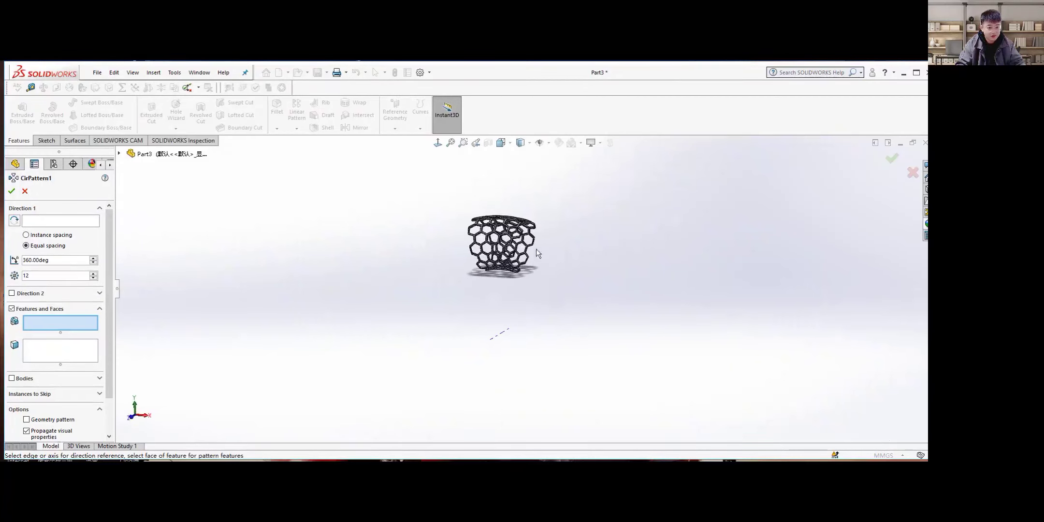
Orbit the honeycomb tube and toggle Hide All Types off and on to check the dashed axis
{"action": "middle_click_drag", "start_coordinate": [529, 304], "coordinate": [504, 285]}
{"action": "scroll", "coordinate": [502, 285], "scroll_direction": "down", "scroll_amount": 2}
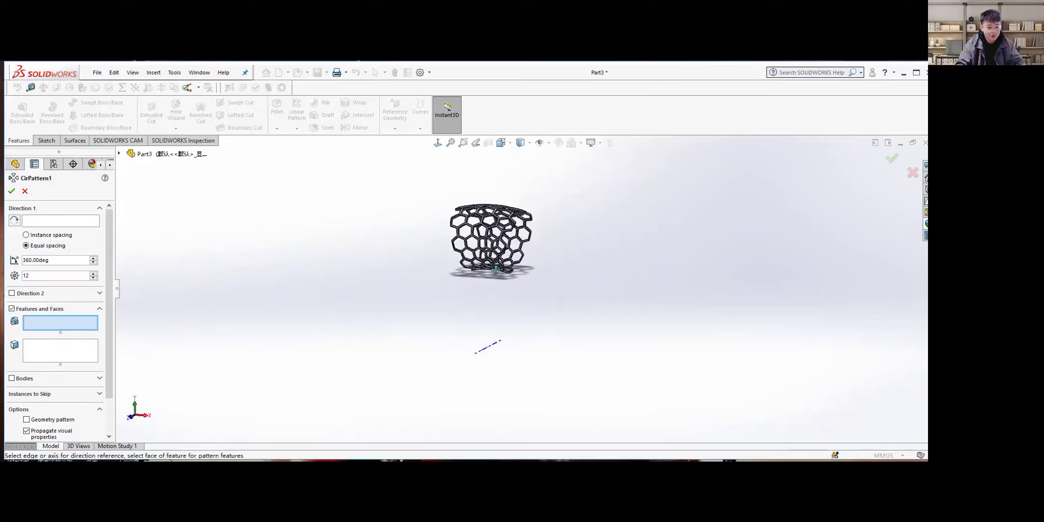
{"action": "middle_click_drag", "start_coordinate": [519, 285], "coordinate": [493, 275]}
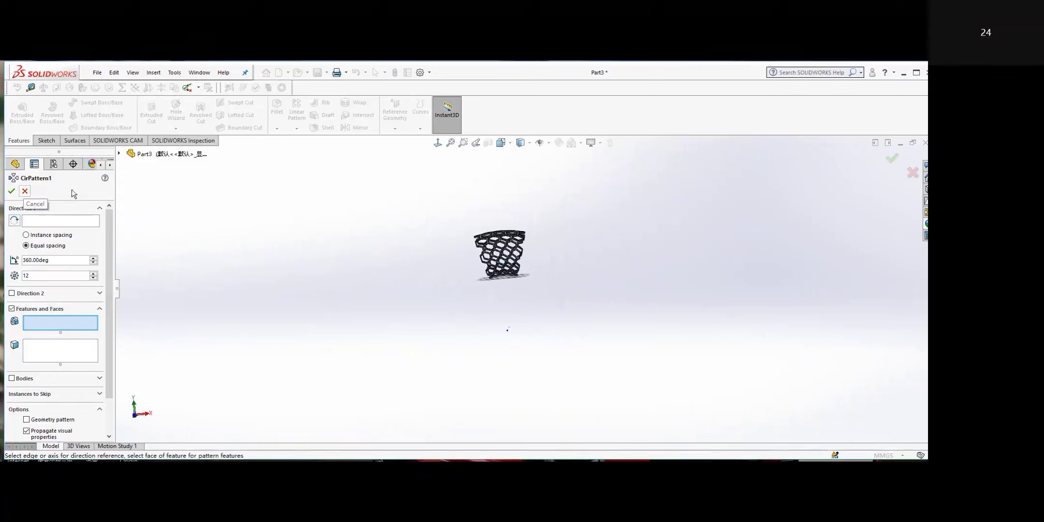
{"action": "left_click", "coordinate": [550, 144]}
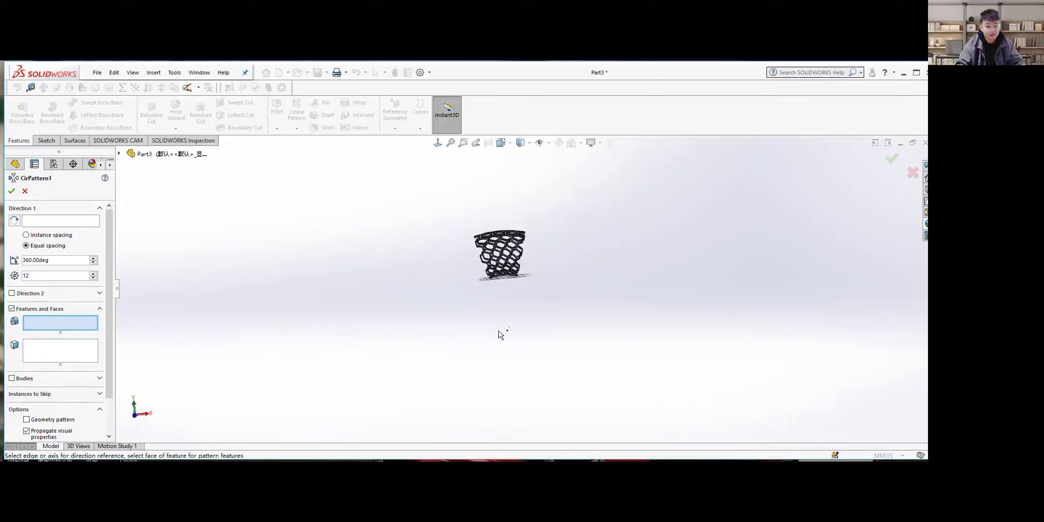
{"action": "middle_click_drag", "start_coordinate": [498, 330], "coordinate": [517, 314]}
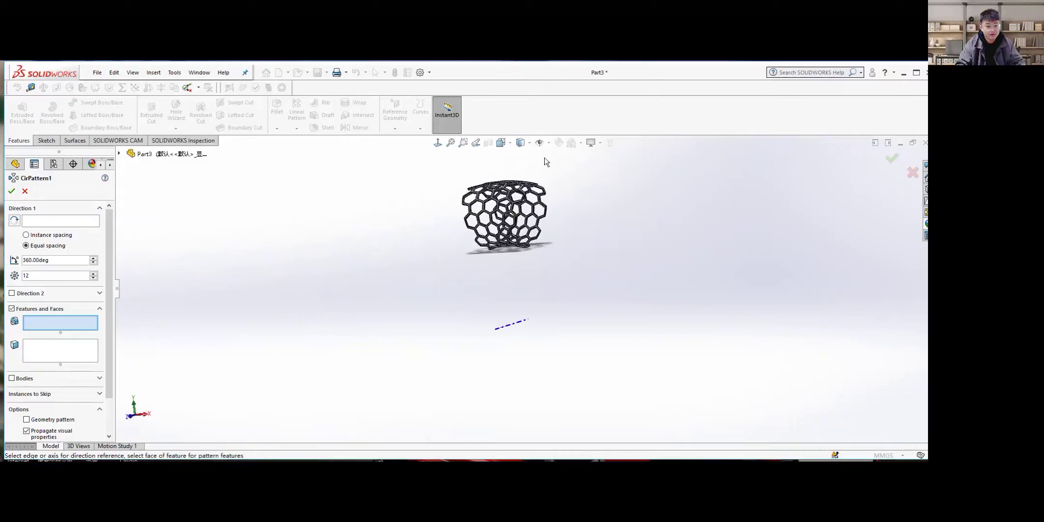
{"action": "left_click", "coordinate": [551, 144]}
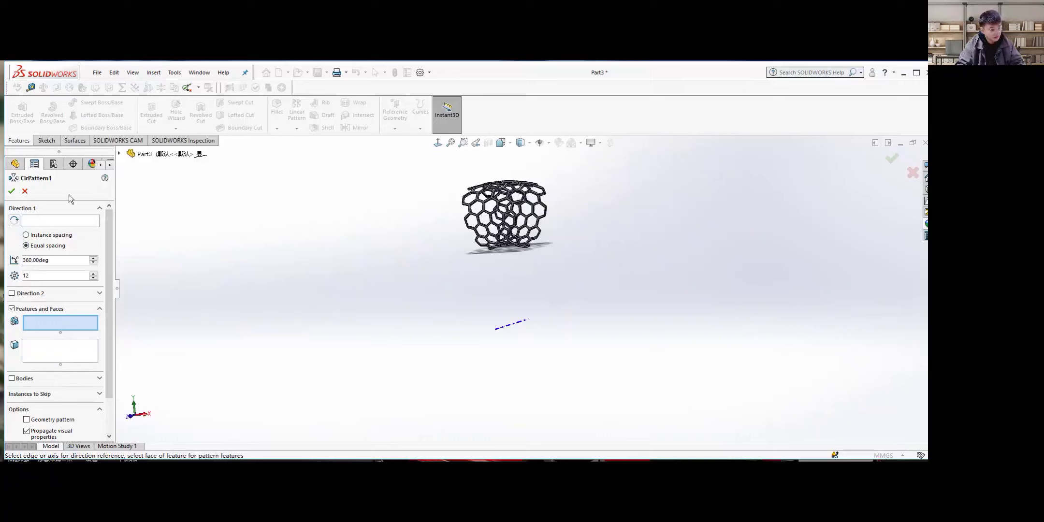
{"action": "left_click", "coordinate": [539, 143]}
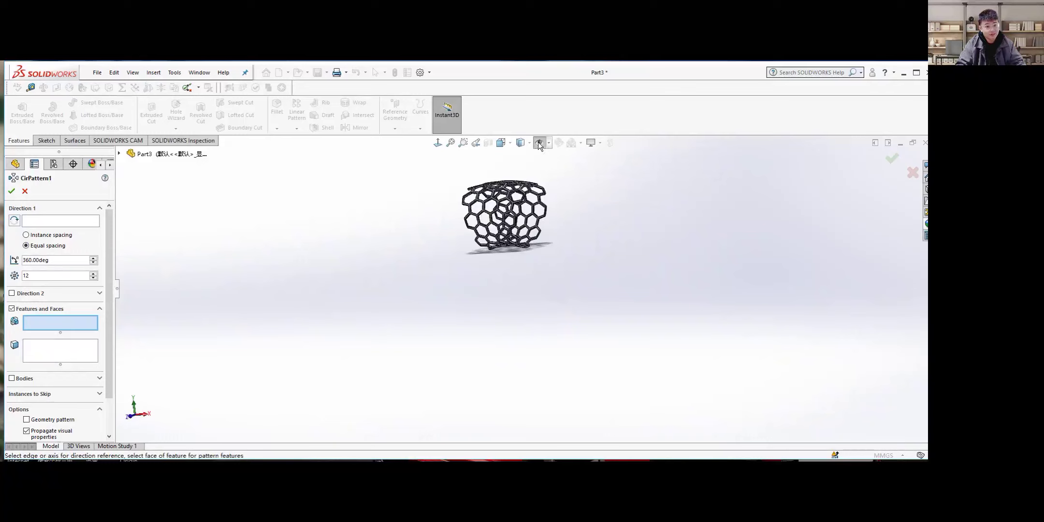
{"action": "left_click", "coordinate": [539, 144]}
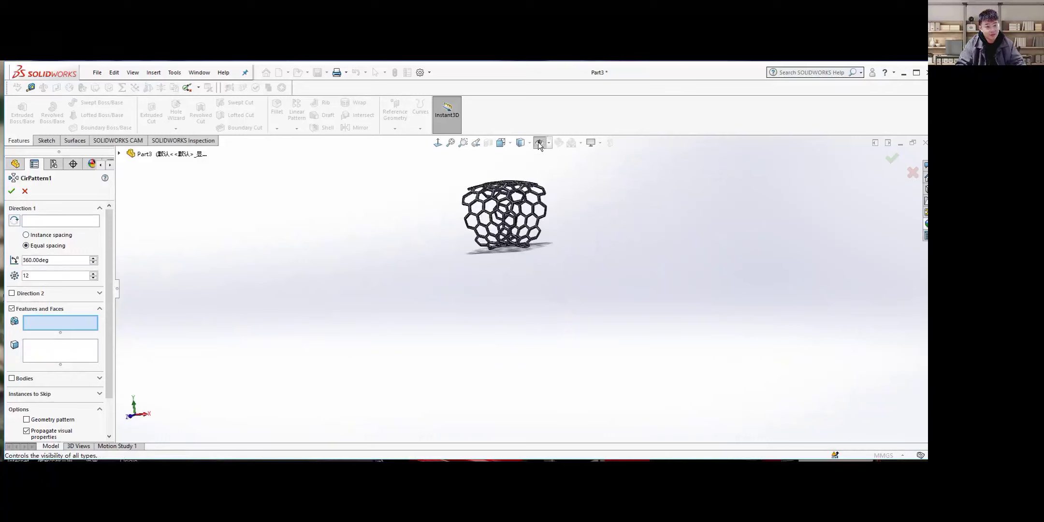
{"action": "left_click", "coordinate": [540, 145]}
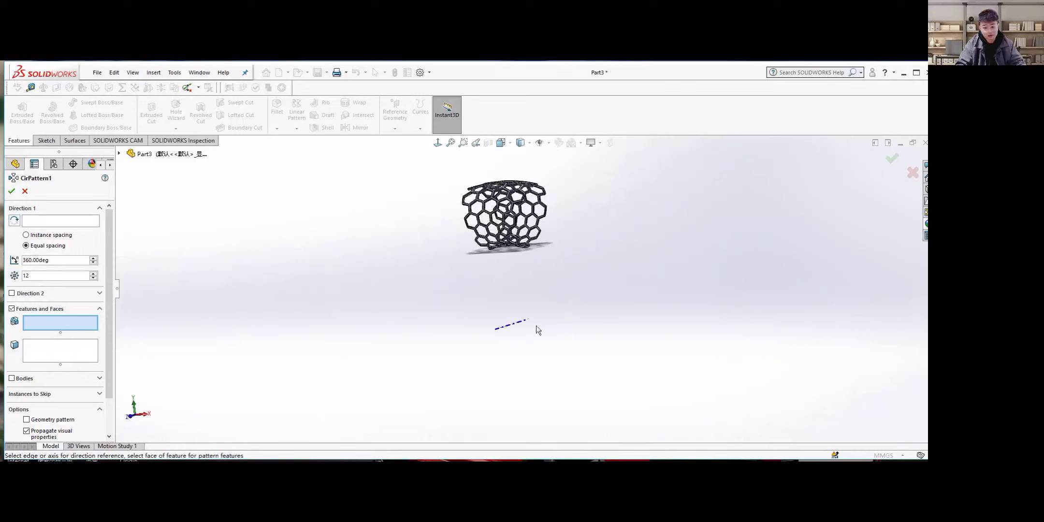
Turn on View Temporary Axes in the Hide/Show Items flyout so the dashed axis displays
{"action": "left_click", "coordinate": [539, 143]}
{"action": "left_click", "coordinate": [540, 143]}
{"action": "left_click", "coordinate": [540, 143]}
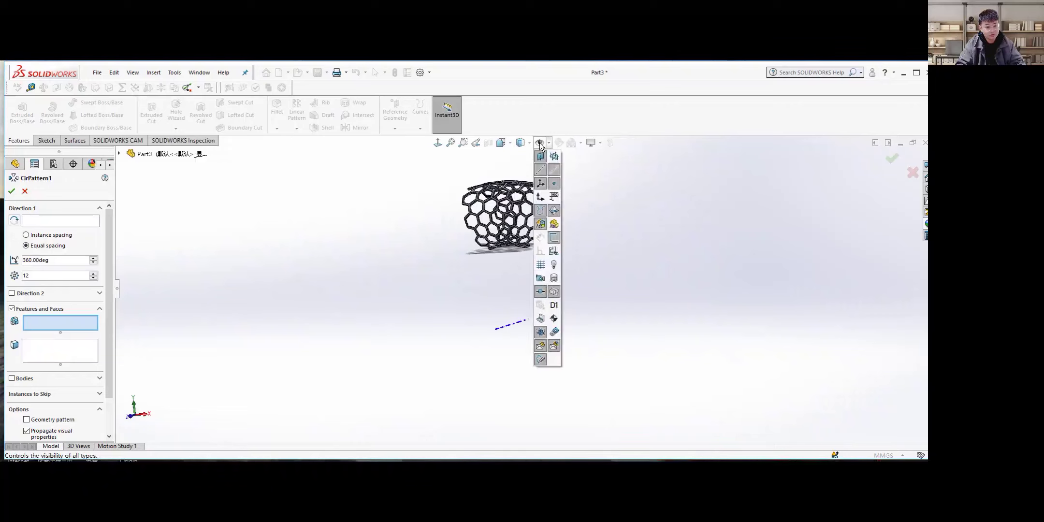
{"action": "left_click", "coordinate": [541, 143]}
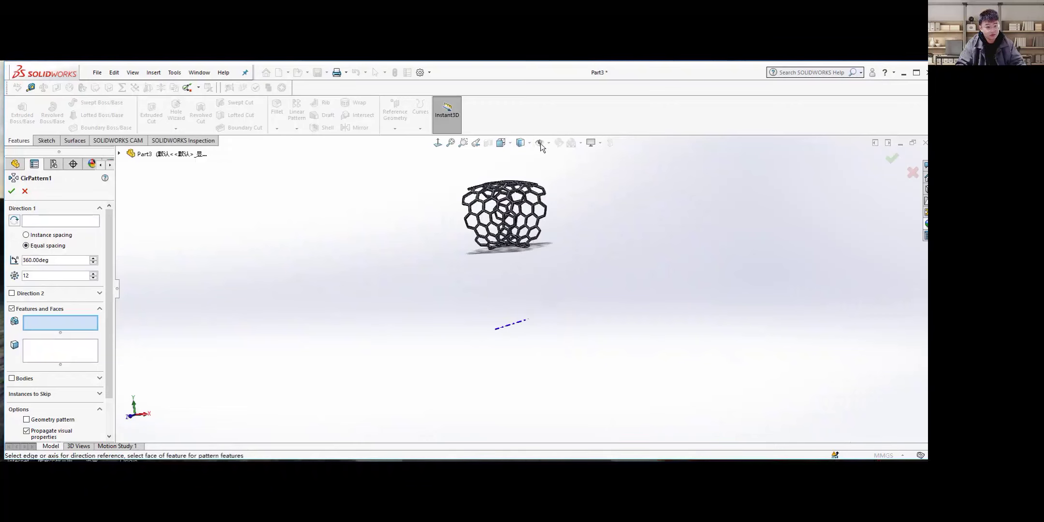
{"action": "left_click", "coordinate": [541, 142]}
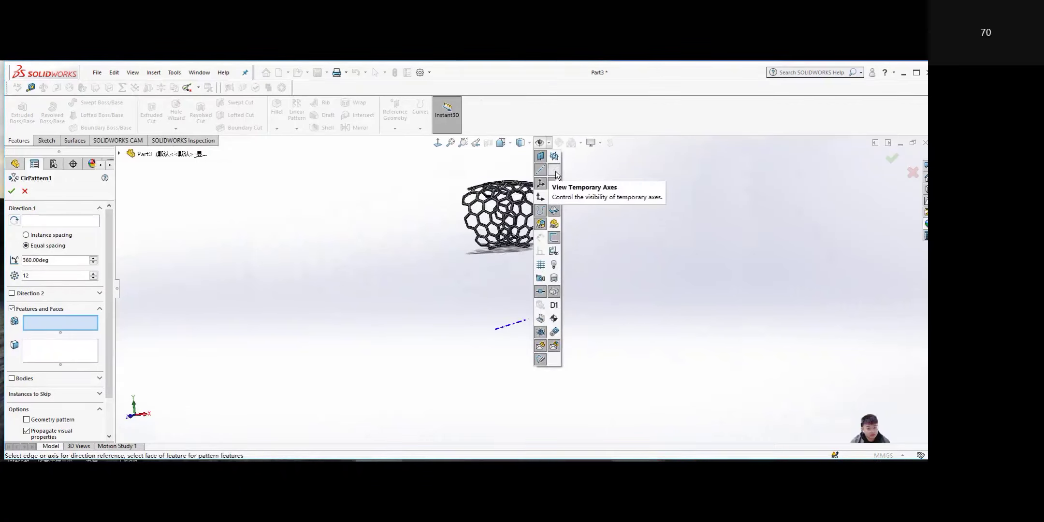
{"action": "left_click", "coordinate": [555, 173]}
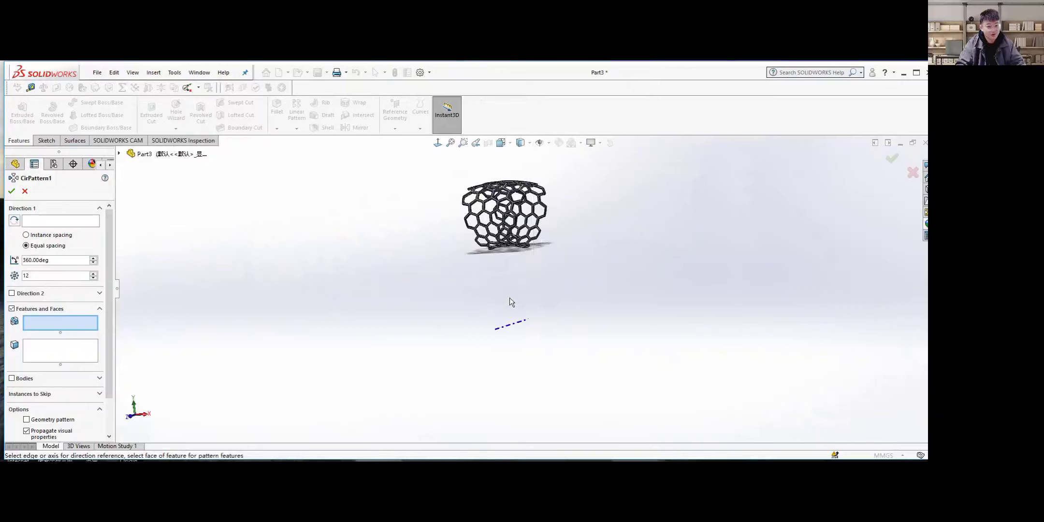
{"action": "scroll", "coordinate": [512, 296], "scroll_direction": "up", "scroll_amount": 2}
{"action": "scroll", "coordinate": [527, 211], "scroll_direction": "down", "scroll_amount": 2}
{"action": "middle_click_drag", "start_coordinate": [508, 271], "coordinate": [532, 194]}
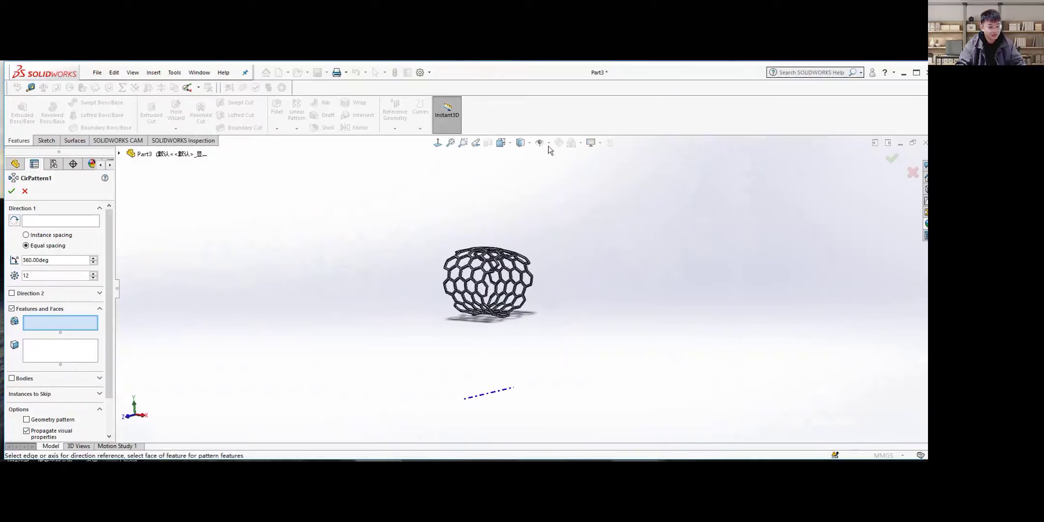
{"action": "mouse_move", "coordinate": [540, 143]}
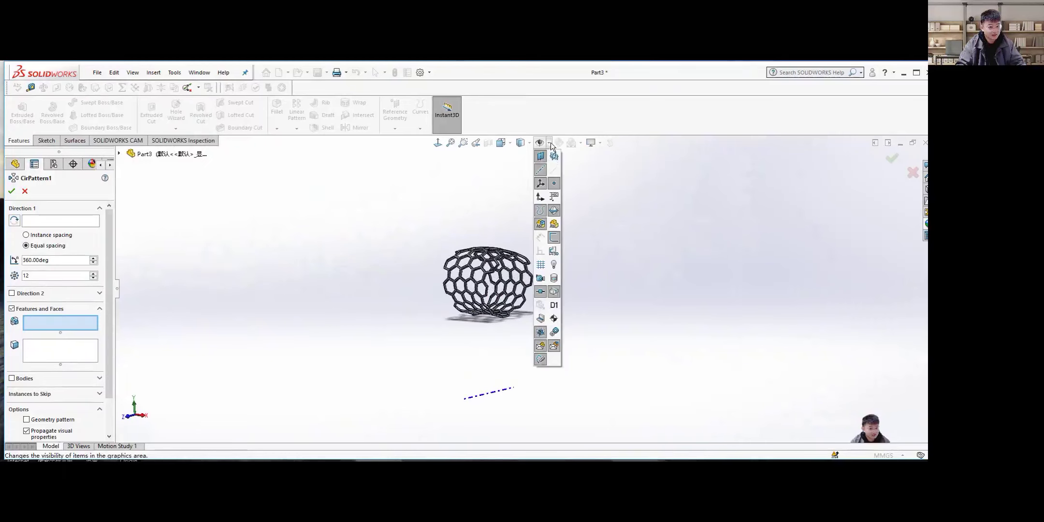
{"action": "left_click", "coordinate": [554, 171]}
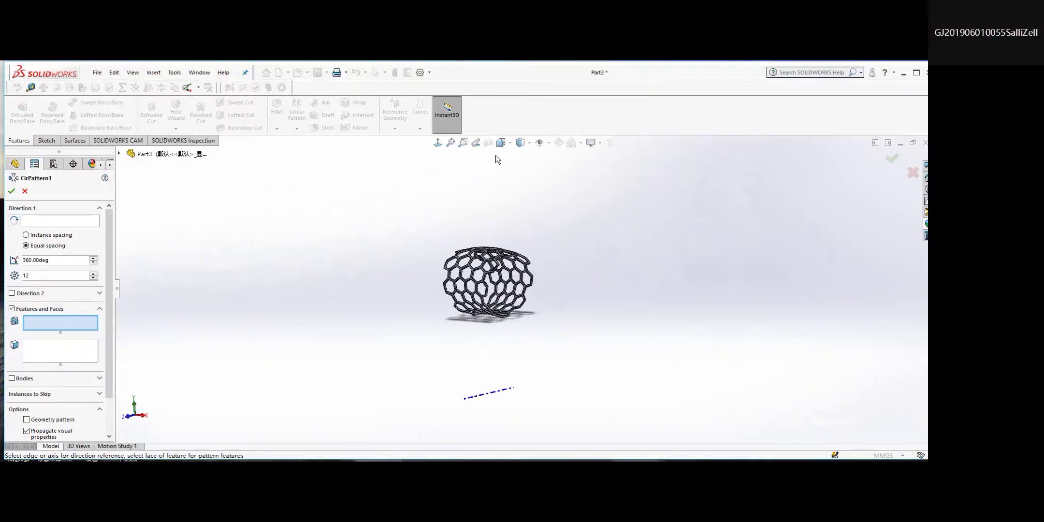
Cancel the pending 12-instance circular pattern, keeping the dashed temporary axis displayed
{"action": "left_click", "coordinate": [25, 191]}
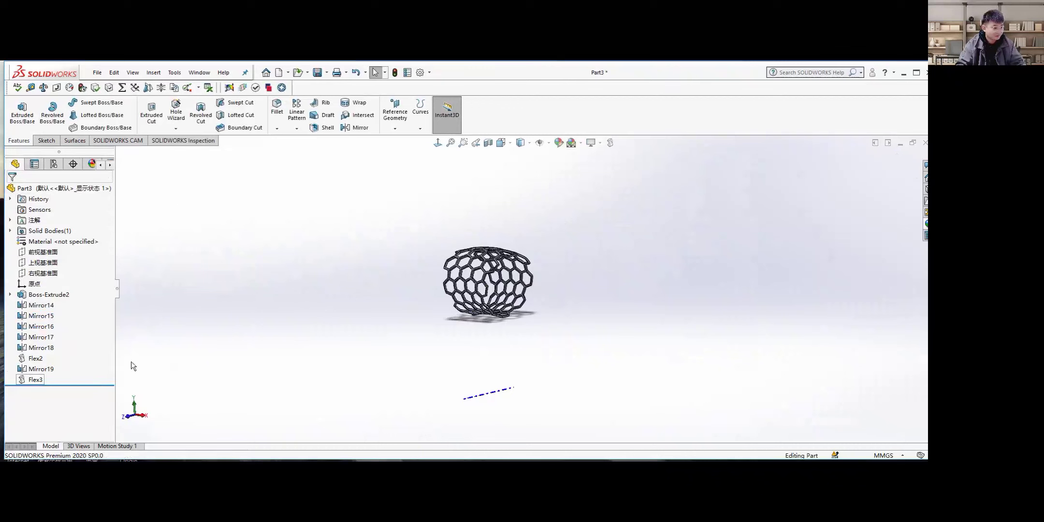
{"action": "right_click", "coordinate": [499, 390]}
{"action": "left_click", "coordinate": [559, 331]}
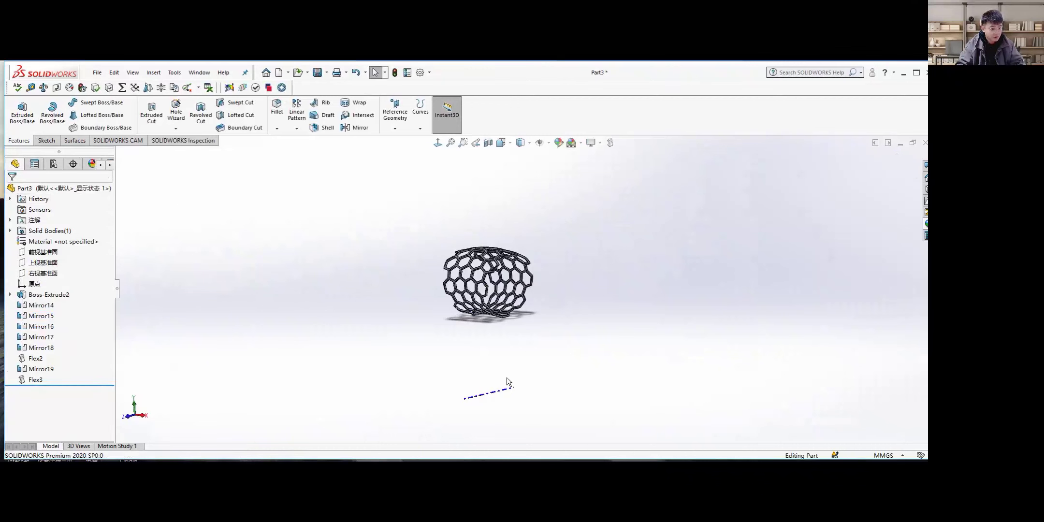
{"action": "left_click", "coordinate": [550, 143]}
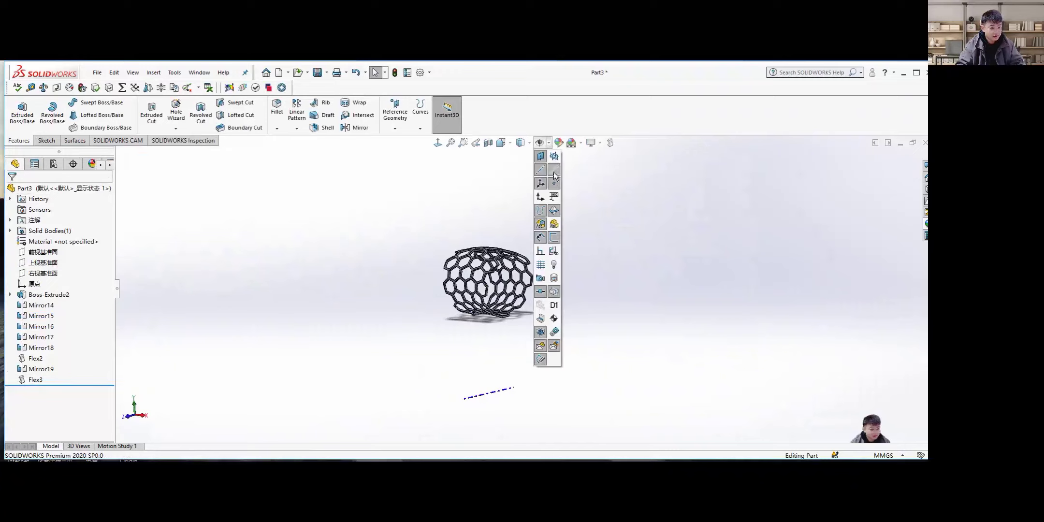
{"action": "left_click", "coordinate": [549, 144]}
{"action": "scroll", "coordinate": [550, 146], "scroll_direction": "down", "scroll_amount": 2}
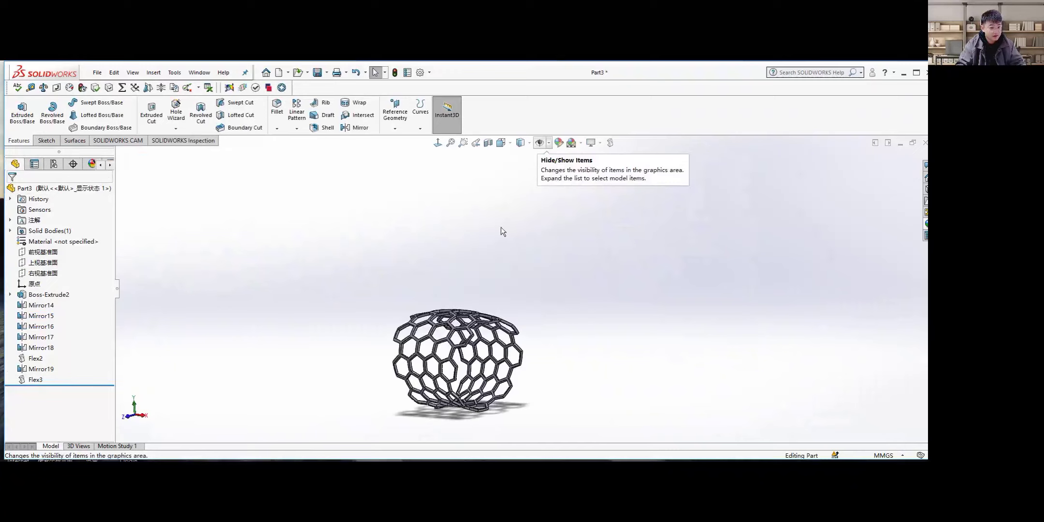
{"action": "scroll", "coordinate": [503, 232], "scroll_direction": "up", "scroll_amount": 3}
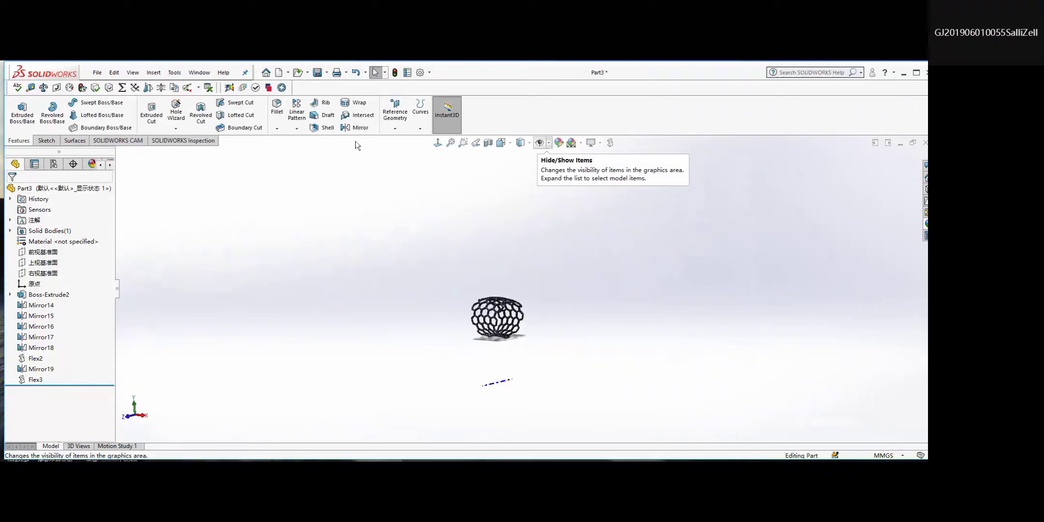
Orbit the tube upright and tilted, toggling the dashed temporary axis off and back on
{"action": "left_click", "coordinate": [133, 73]}
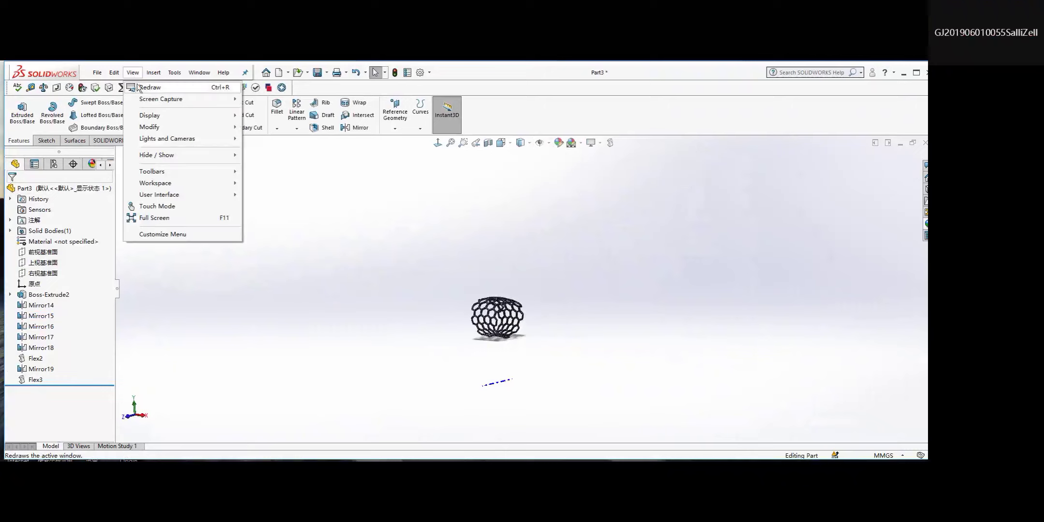
{"action": "left_click", "coordinate": [501, 405]}
{"action": "scroll", "coordinate": [499, 348], "scroll_direction": "down", "scroll_amount": 5}
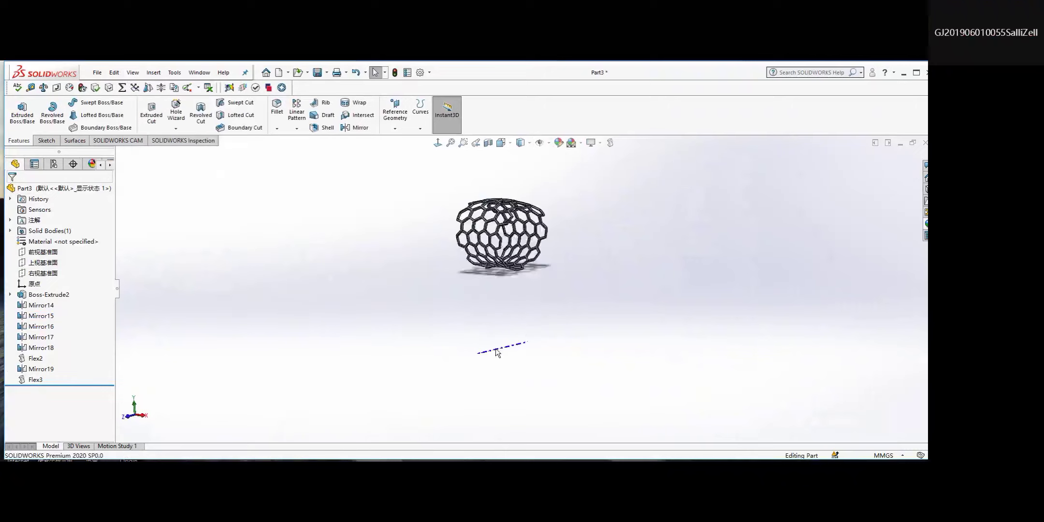
{"action": "middle_click_drag", "start_coordinate": [475, 327], "coordinate": [566, 324]}
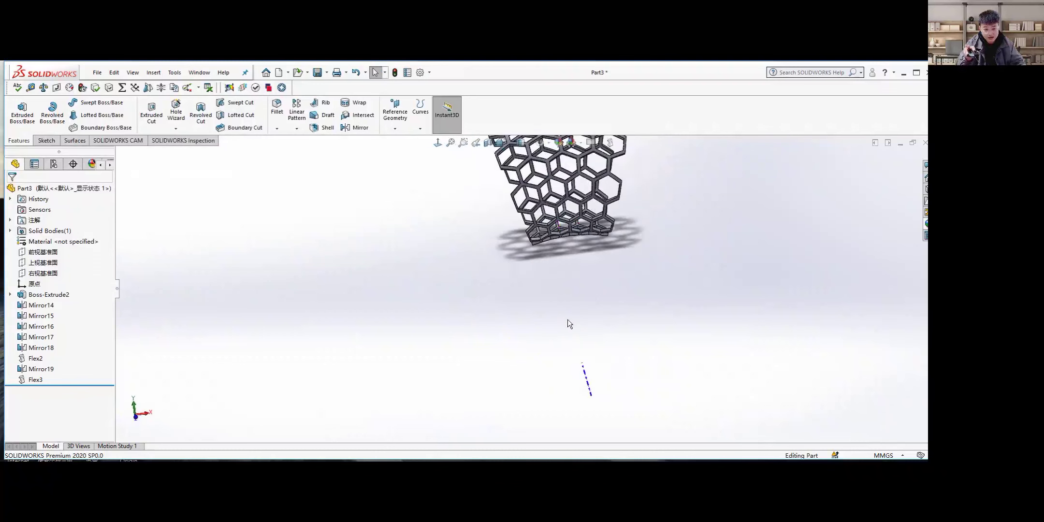
{"action": "middle_click_drag", "start_coordinate": [568, 324], "coordinate": [452, 341]}
{"action": "left_click", "coordinate": [549, 143]}
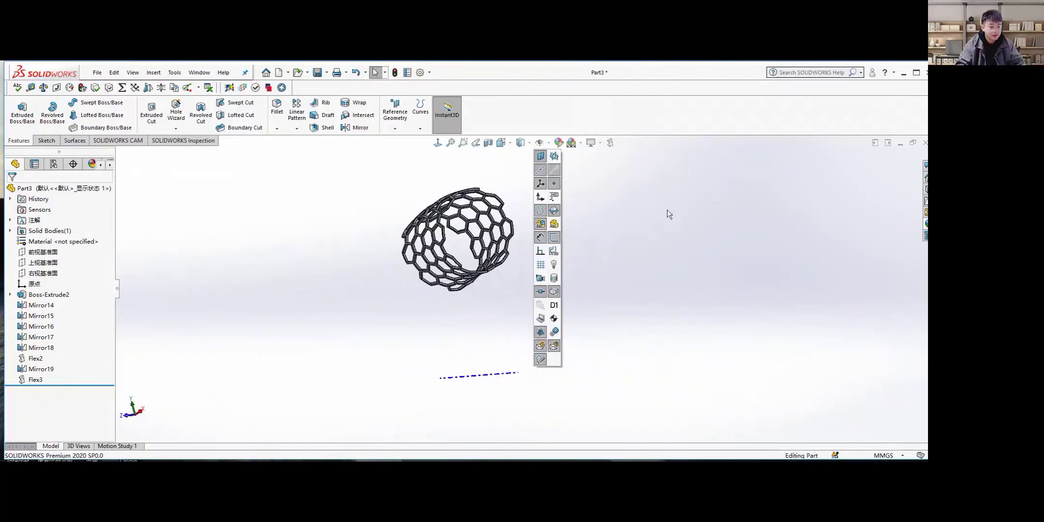
{"action": "middle_click_drag", "start_coordinate": [546, 235], "coordinate": [539, 164]}
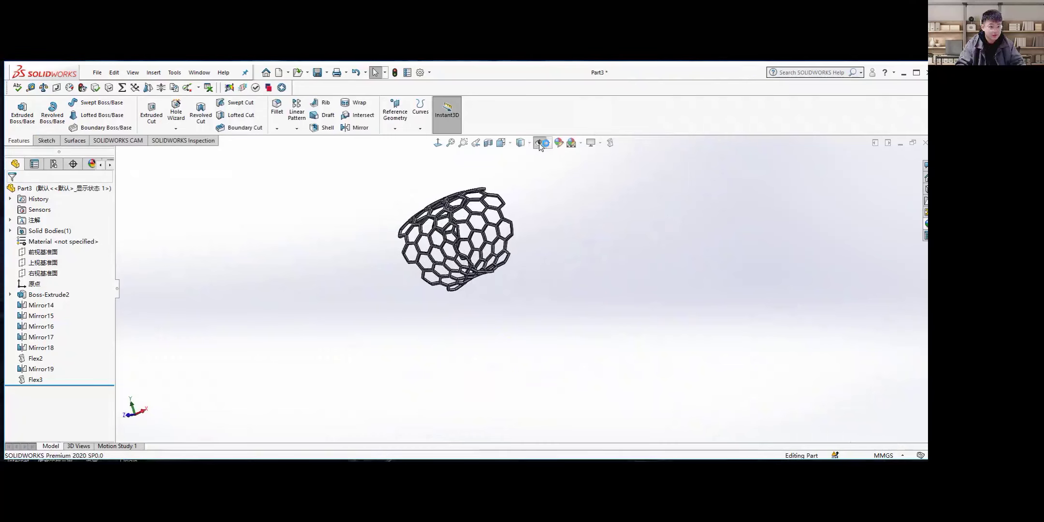
{"action": "left_click", "coordinate": [539, 143]}
{"action": "left_click", "coordinate": [540, 144]}
Orbit the honeycomb segment and open the Linear Pattern dropdown of pattern types
{"action": "middle_click_drag", "start_coordinate": [520, 321], "coordinate": [488, 289]}
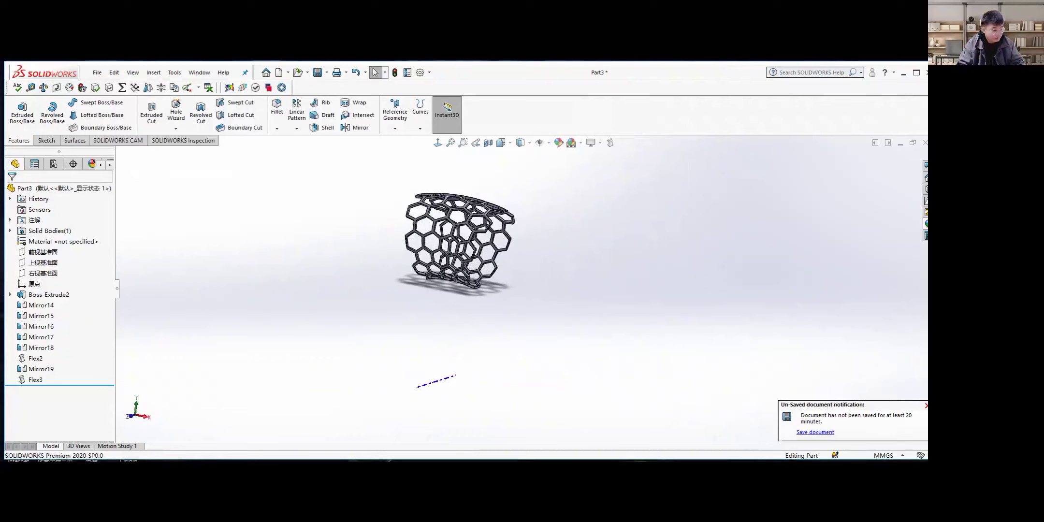
{"action": "middle_click_drag", "start_coordinate": [389, 306], "coordinate": [404, 255]}
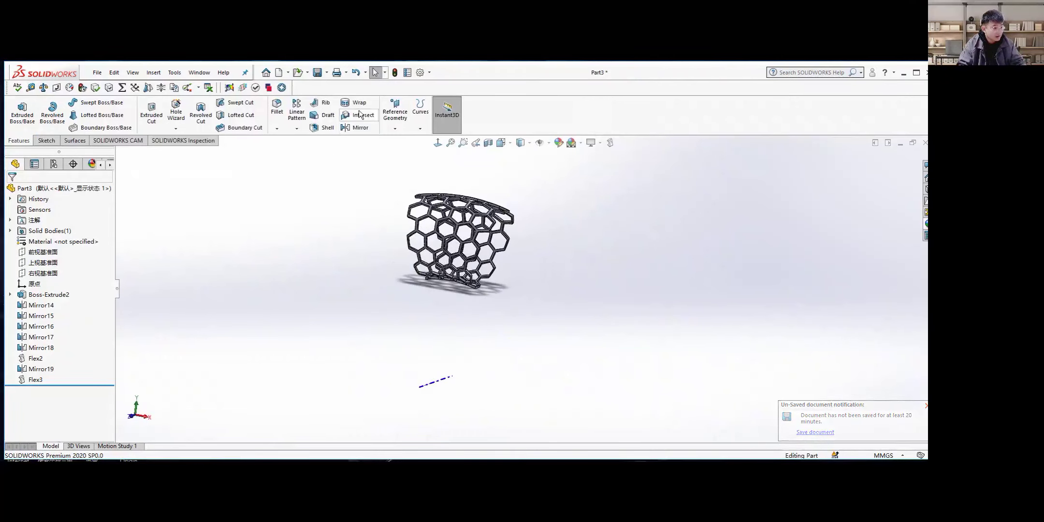
{"action": "left_click", "coordinate": [298, 129]}
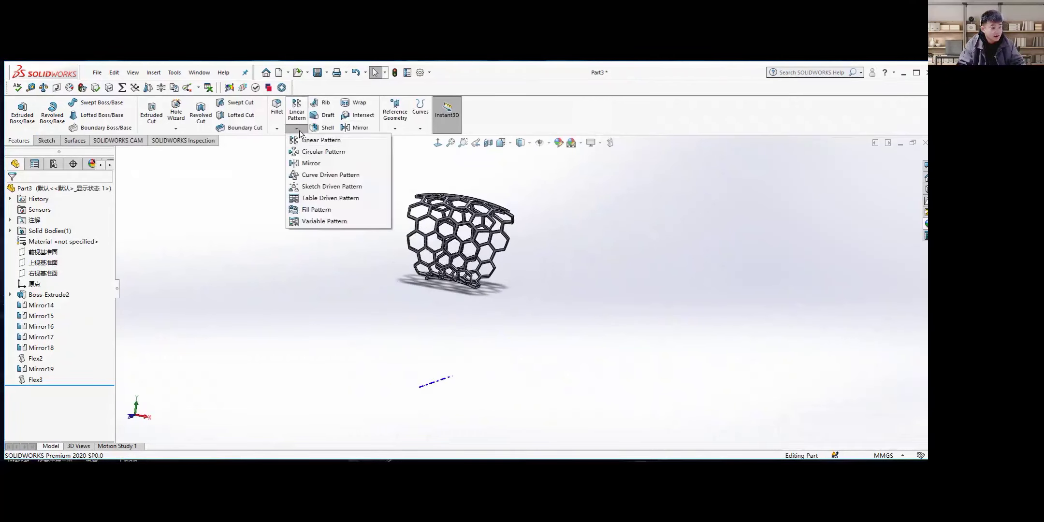
{"action": "left_click", "coordinate": [319, 152]}
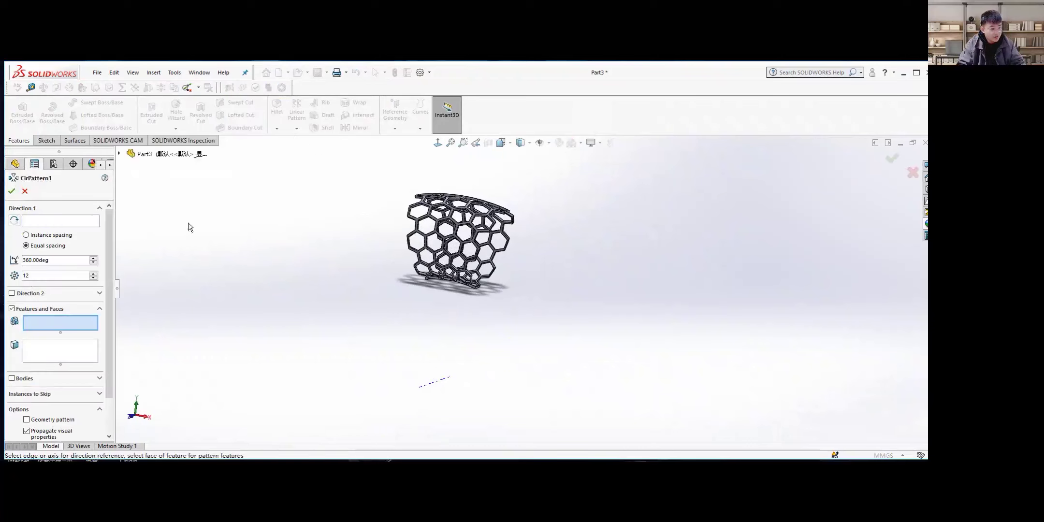
{"action": "left_click", "coordinate": [40, 221]}
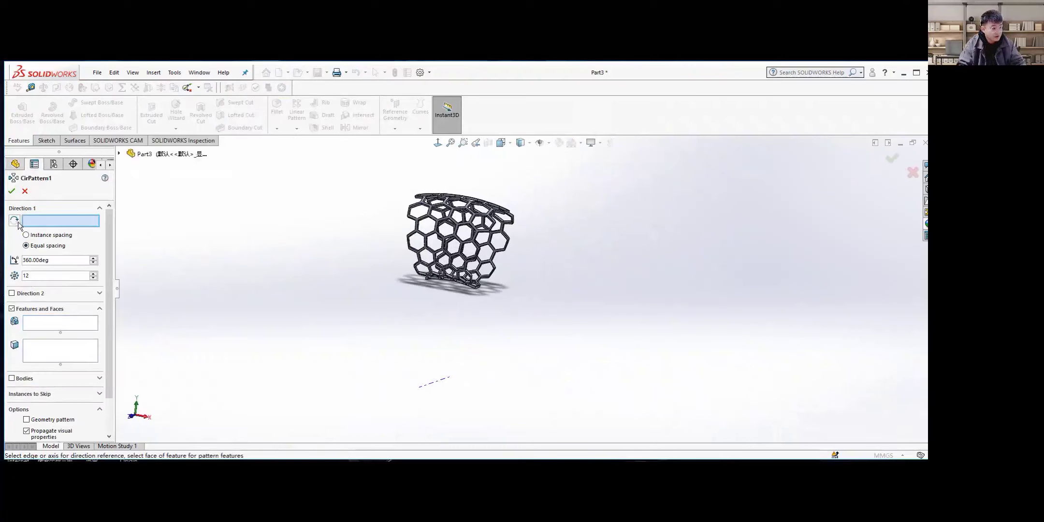
{"action": "scroll", "coordinate": [442, 377], "scroll_direction": "down", "scroll_amount": 3}
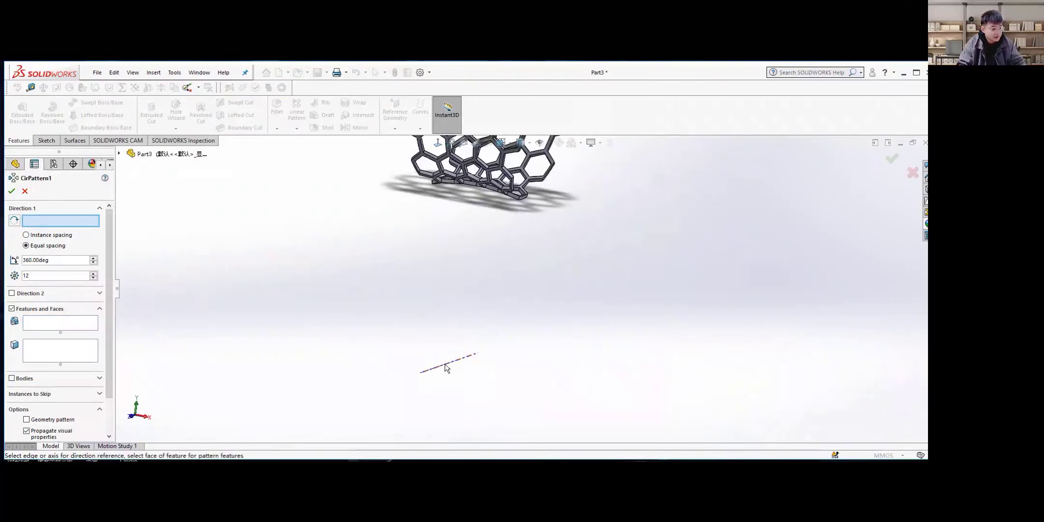
{"action": "left_click", "coordinate": [452, 362]}
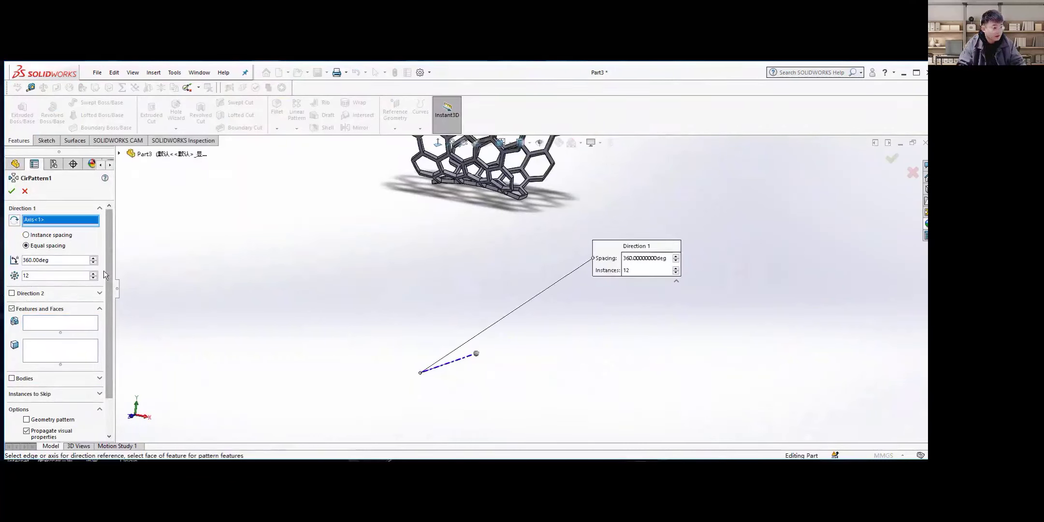
{"action": "double_click", "coordinate": [39, 260]}
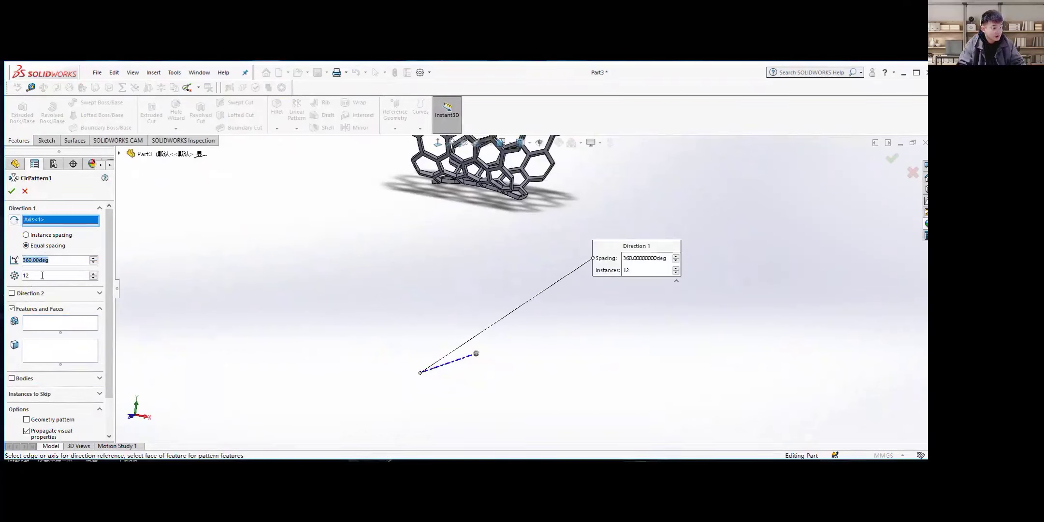
{"action": "left_click", "coordinate": [42, 275]}
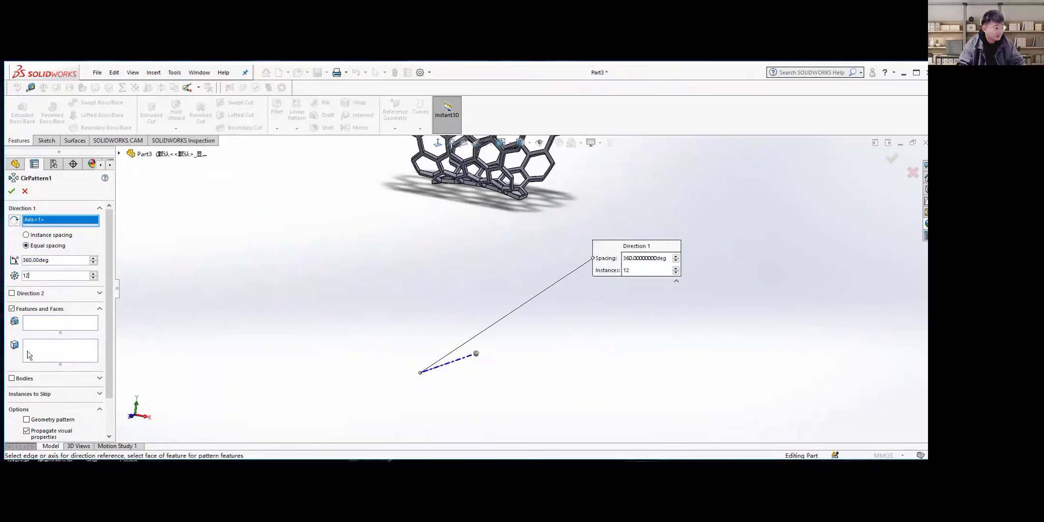
{"action": "left_click", "coordinate": [99, 379]}
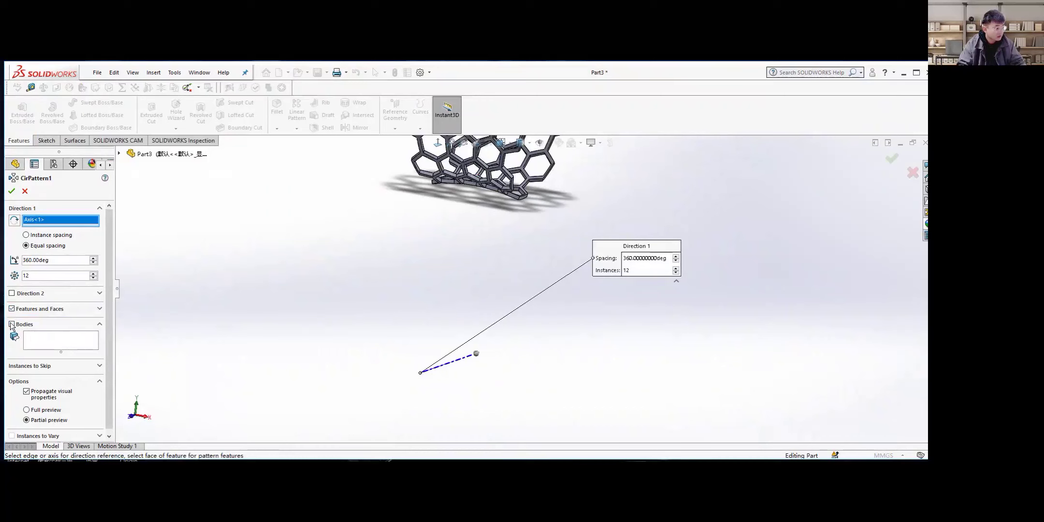
{"action": "left_click", "coordinate": [24, 191]}
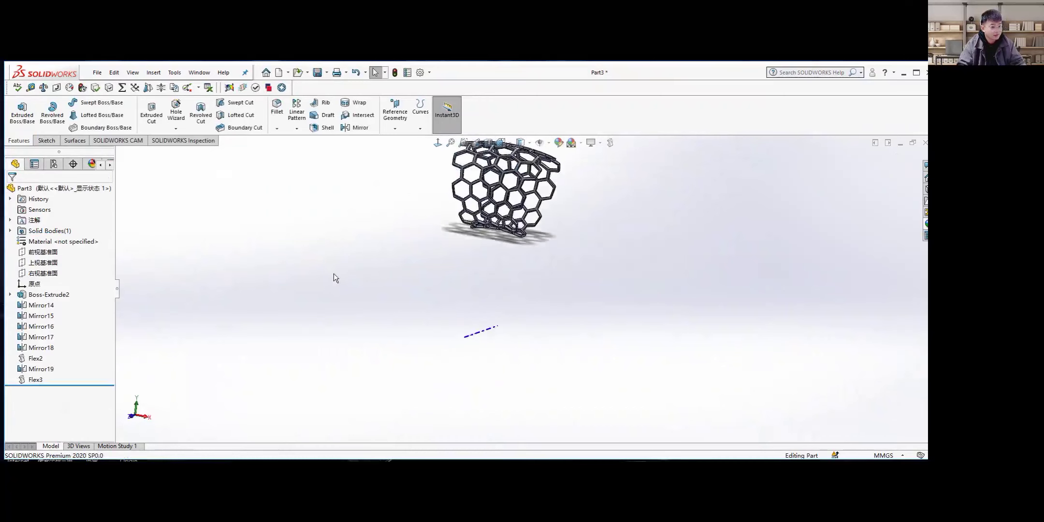
Circular-pattern body Flex3 about Axis<1>, 12 equal instances over 360deg
{"action": "left_click", "coordinate": [296, 129]}
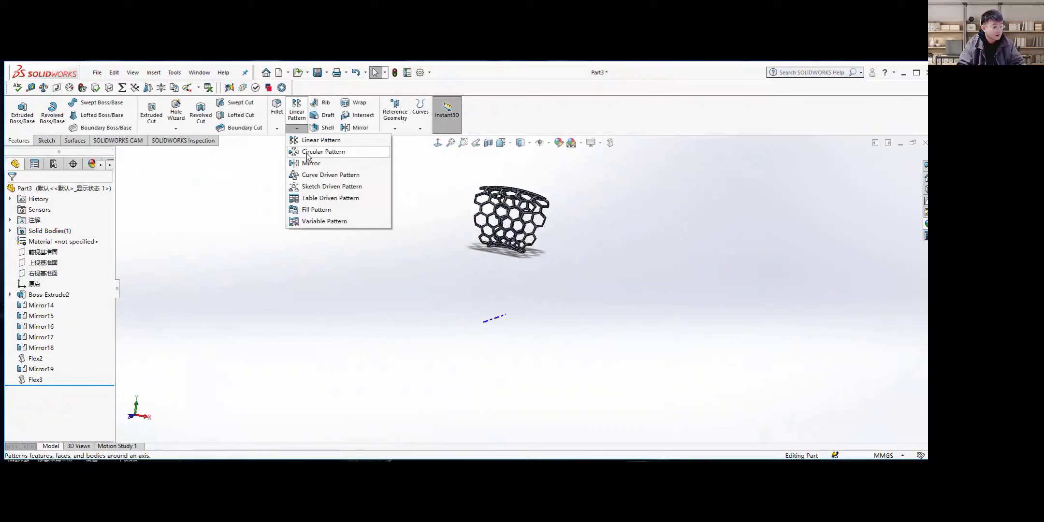
{"action": "left_click", "coordinate": [308, 153]}
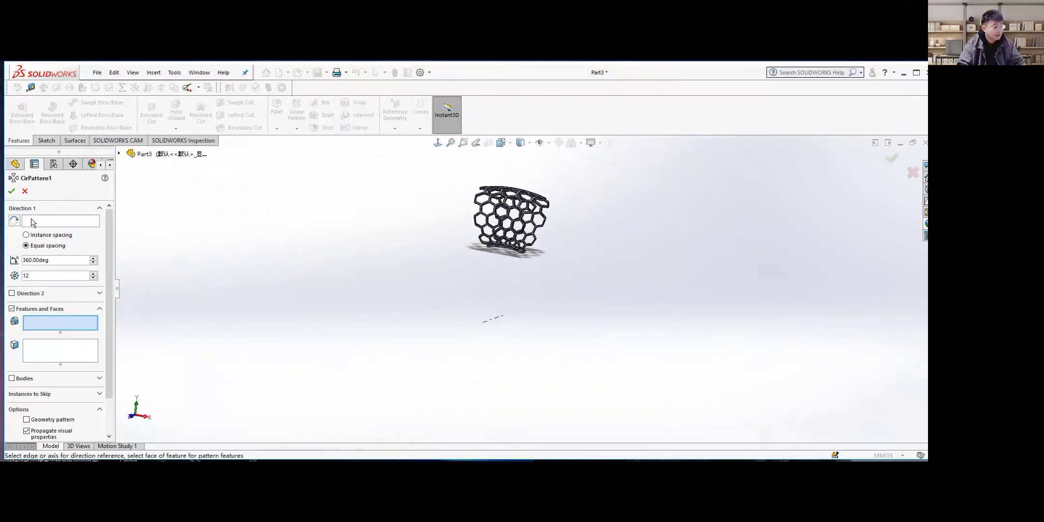
{"action": "left_click", "coordinate": [38, 221]}
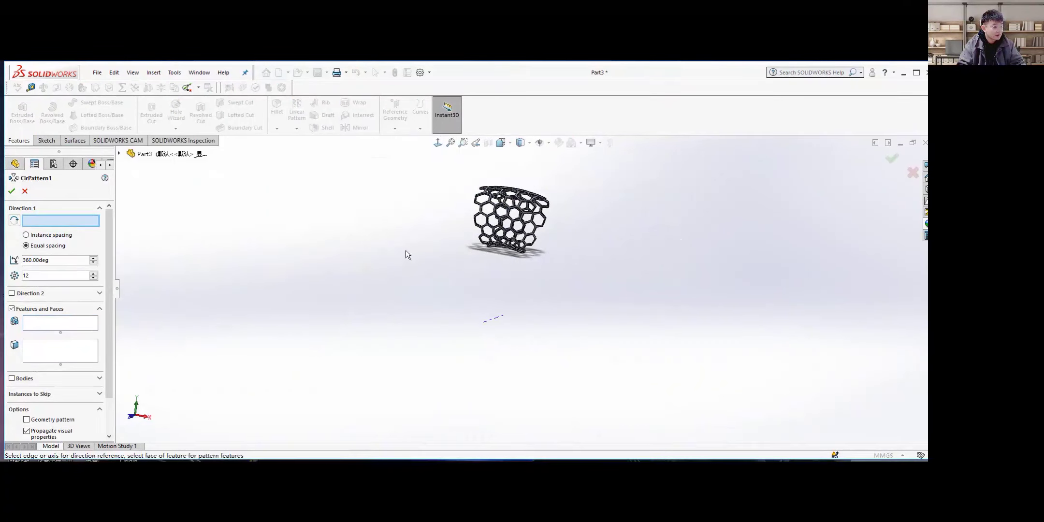
{"action": "left_click", "coordinate": [494, 321]}
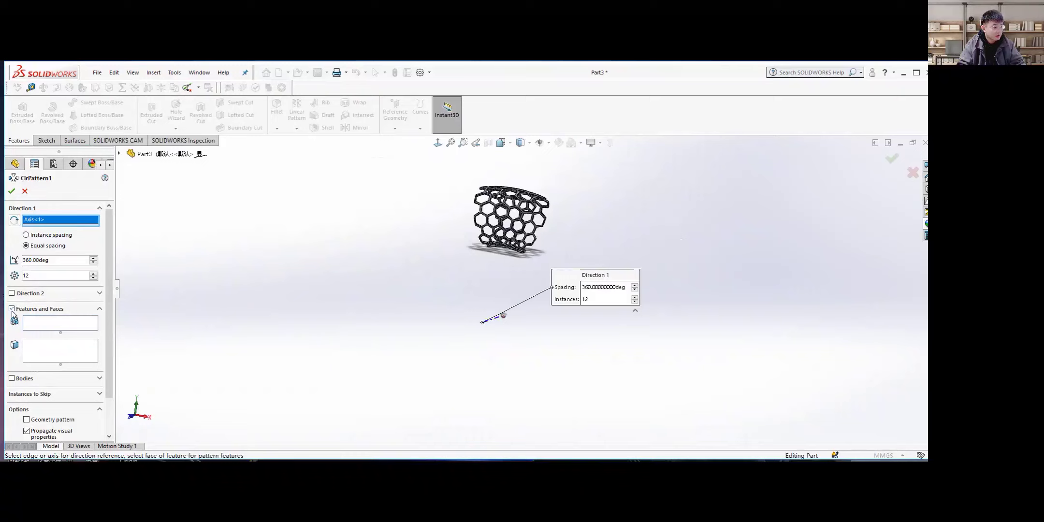
{"action": "left_click", "coordinate": [12, 378]}
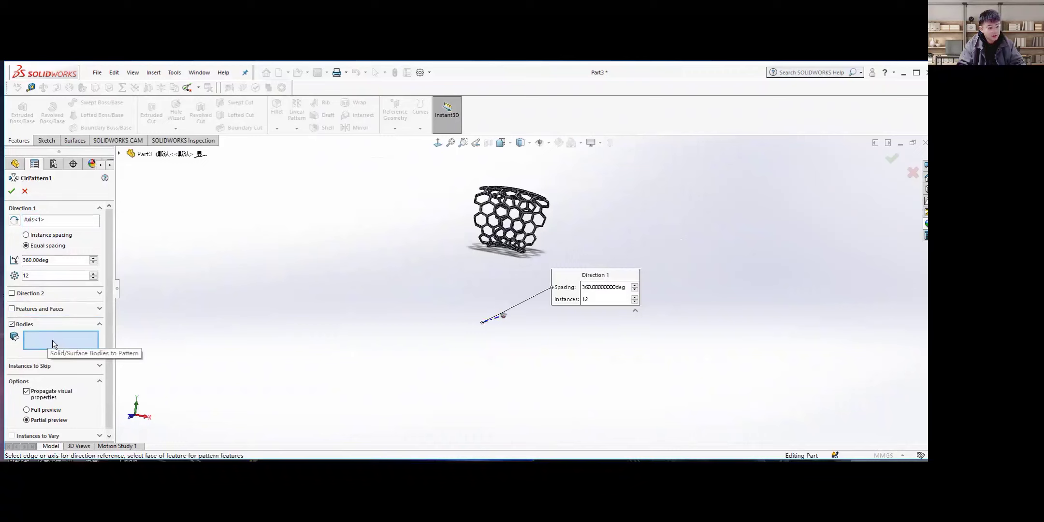
{"action": "scroll", "coordinate": [522, 218], "scroll_direction": "down", "scroll_amount": 5}
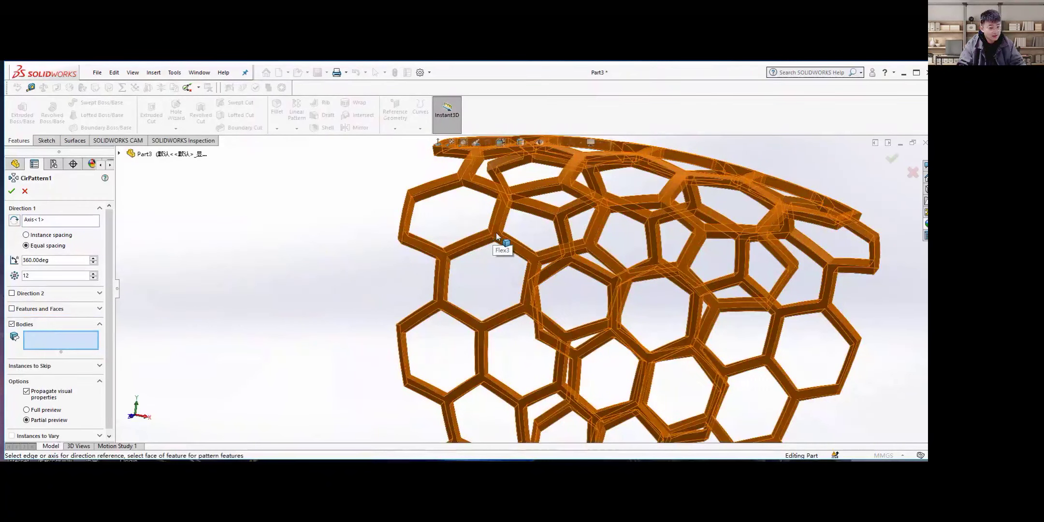
{"action": "left_click", "coordinate": [496, 232]}
{"action": "scroll", "coordinate": [202, 309], "scroll_direction": "up", "scroll_amount": 5}
{"action": "scroll", "coordinate": [490, 261], "scroll_direction": "up", "scroll_amount": 5}
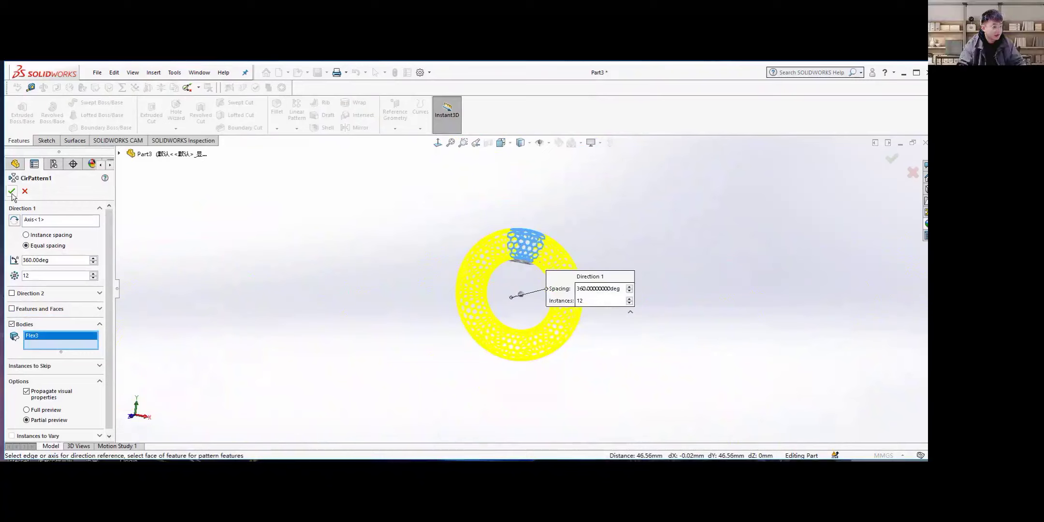
{"action": "scroll", "coordinate": [107, 255], "scroll_direction": "down", "scroll_amount": 1}
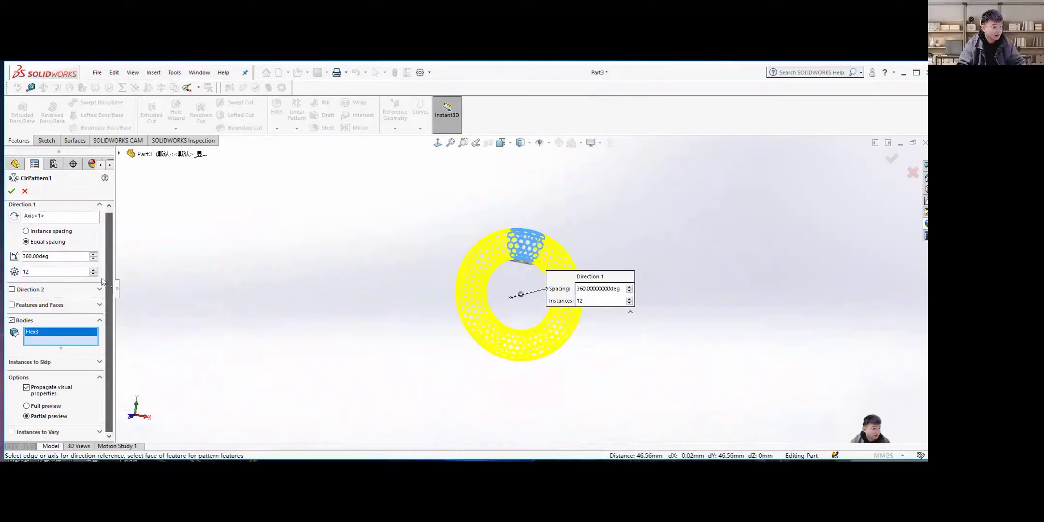
{"action": "left_click", "coordinate": [12, 192]}
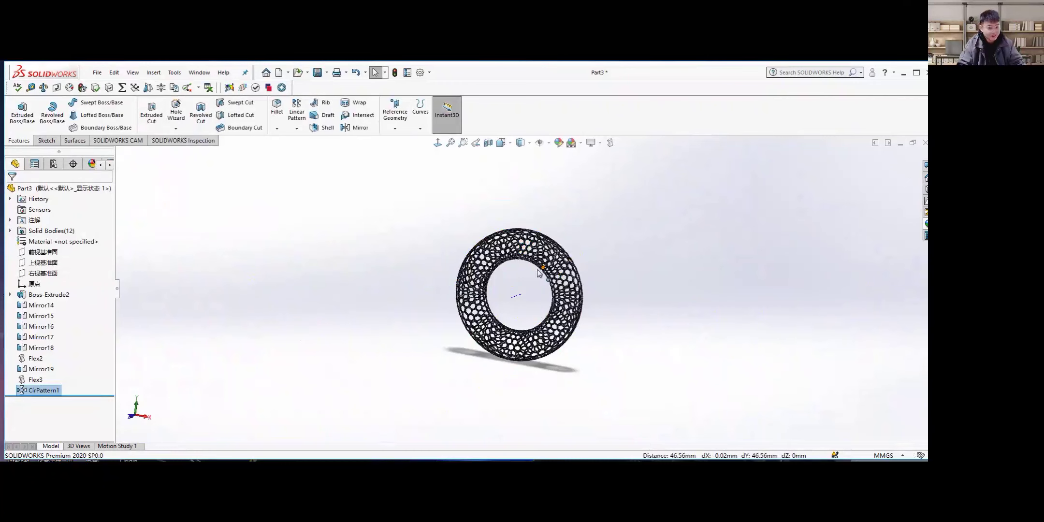
Orbit the ring face-on and hide the axis and all reference geometry with Hide All Types
{"action": "scroll", "coordinate": [538, 273], "scroll_direction": "down", "scroll_amount": 3}
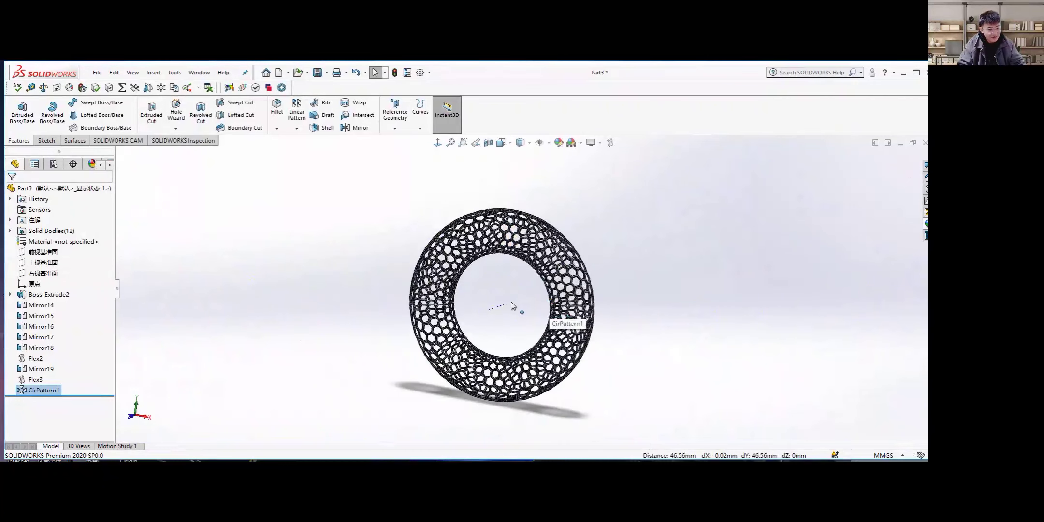
{"action": "scroll", "coordinate": [510, 302], "scroll_direction": "up", "scroll_amount": 2}
{"action": "scroll", "coordinate": [500, 302], "scroll_direction": "down", "scroll_amount": 2}
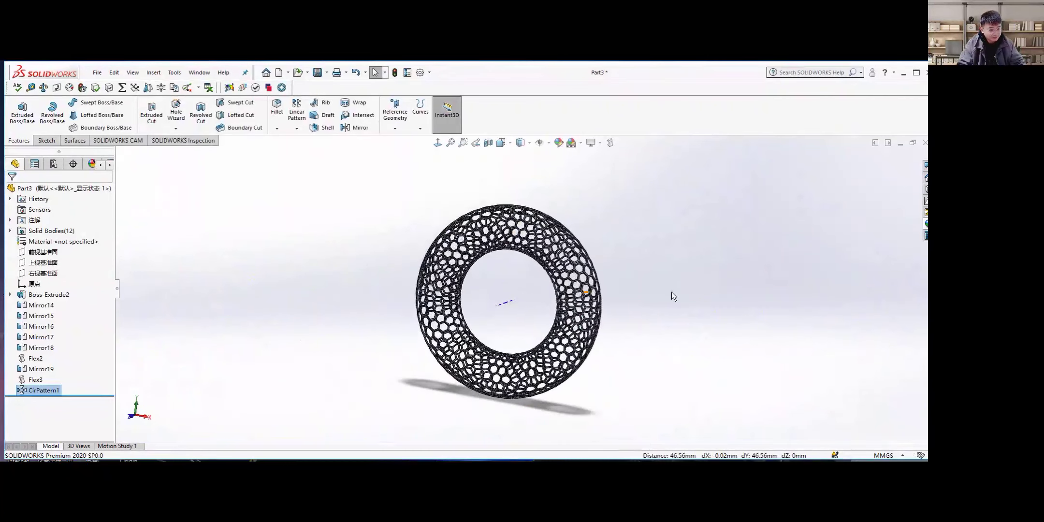
{"action": "middle_click_drag", "start_coordinate": [672, 292], "coordinate": [560, 293]}
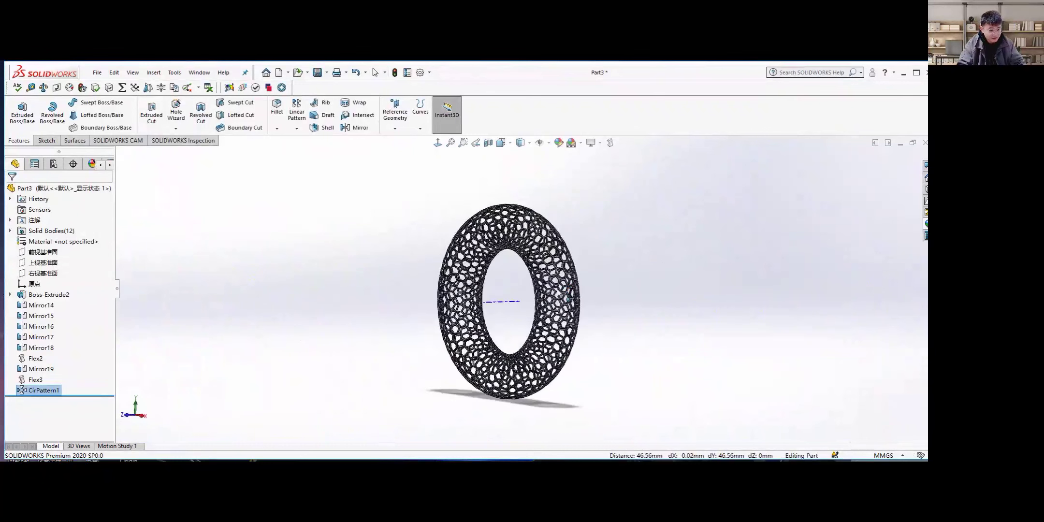
{"action": "left_click", "coordinate": [538, 143]}
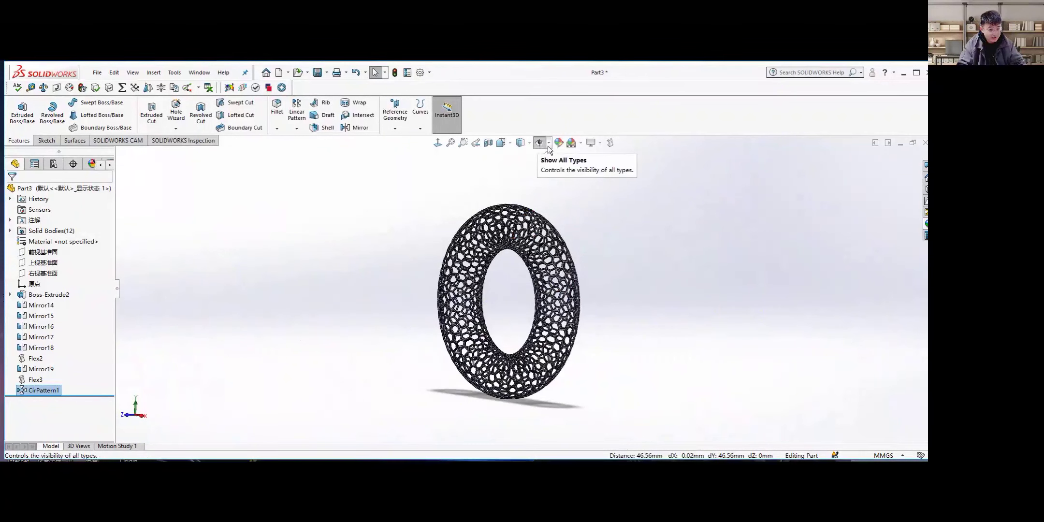
{"action": "mouse_move", "coordinate": [620, 353]}
{"action": "middle_mouse_down"}
{"action": "mouse_move", "coordinate": [571, 312]}
{"action": "mouse_move", "coordinate": [602, 322]}
{"action": "mouse_move", "coordinate": [606, 339]}
{"action": "middle_mouse_up"}
{"action": "mouse_move", "coordinate": [44, 392]}
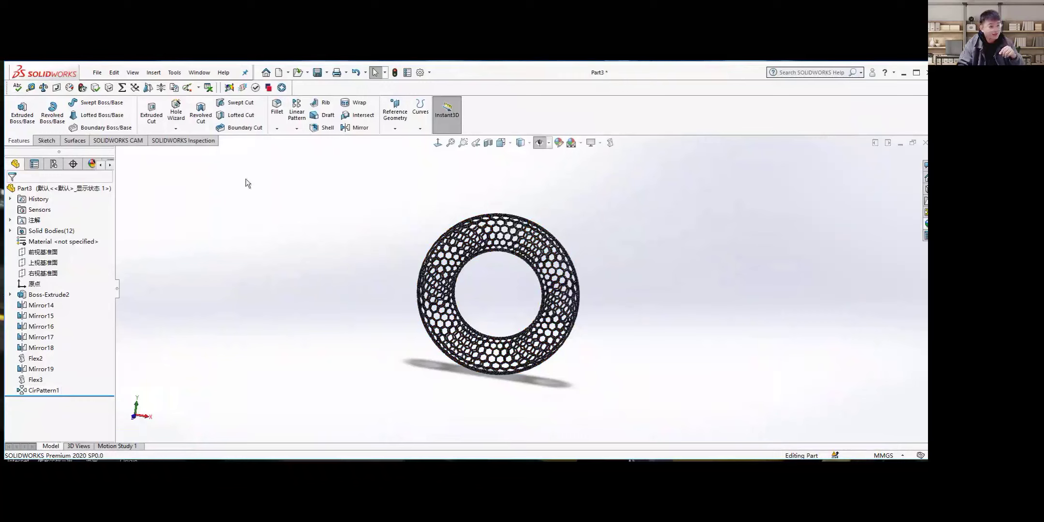
Start a Combine feature from Insert > Features > Combine
{"action": "left_click", "coordinate": [153, 73]}
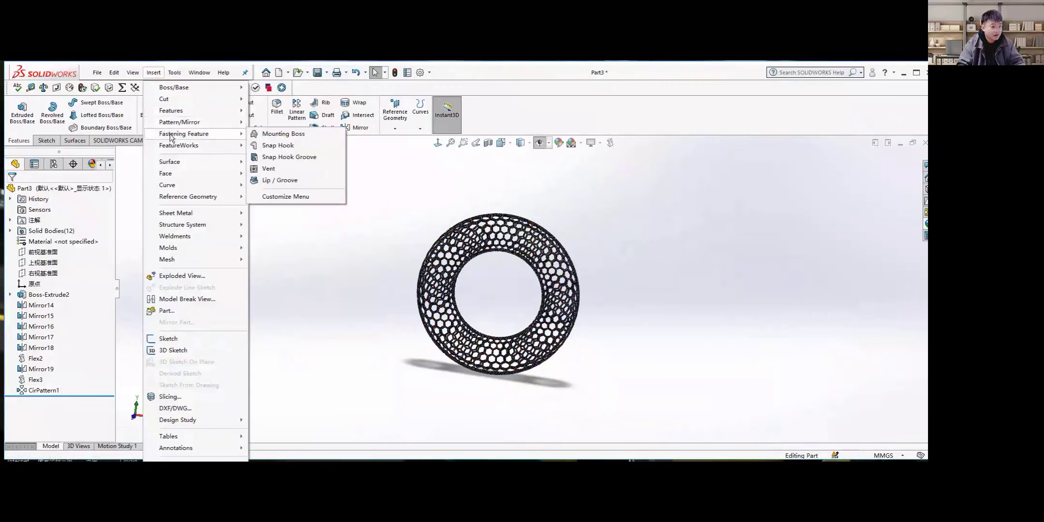
{"action": "mouse_move", "coordinate": [186, 120]}
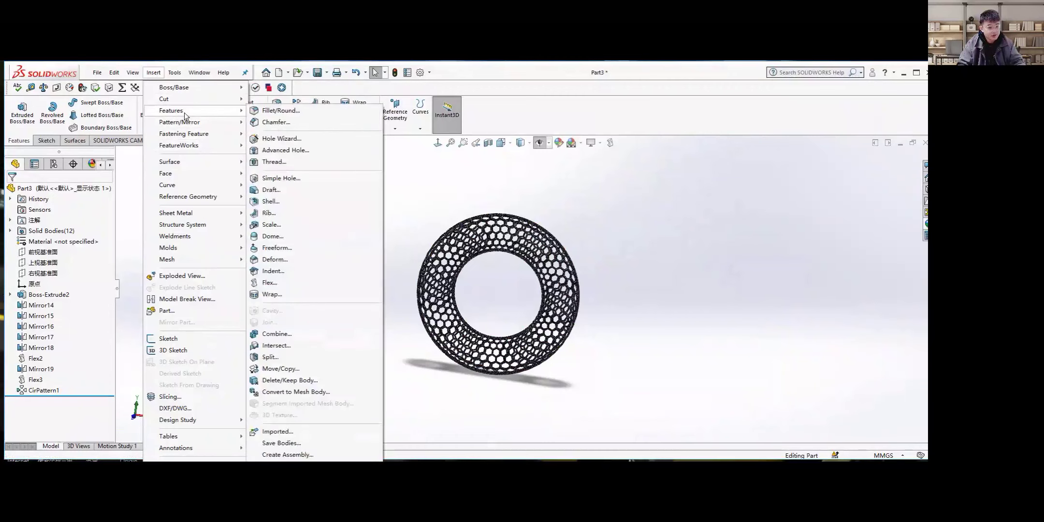
{"action": "left_click", "coordinate": [283, 334]}
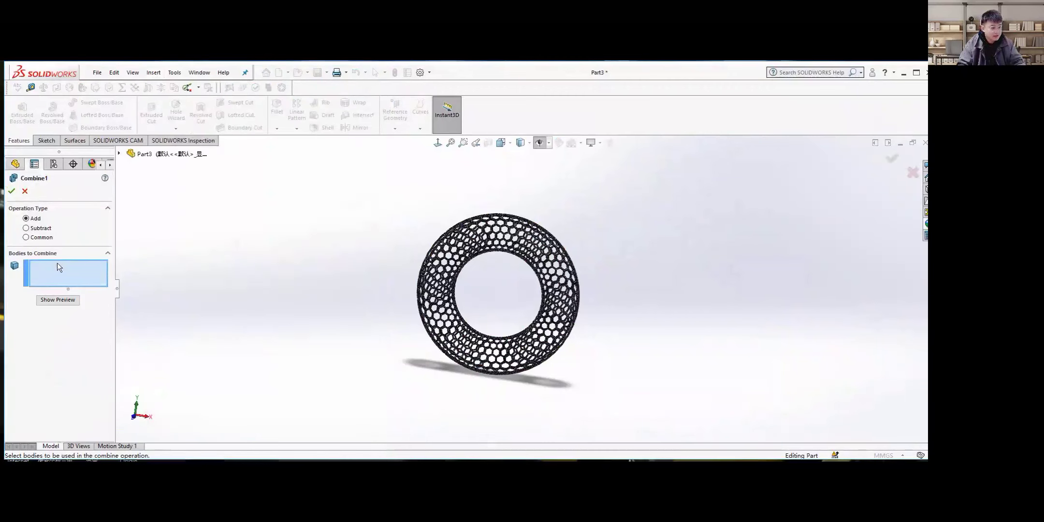
Select the twelve ring bodies with the Add operation and confirm Combine1
{"action": "left_click", "coordinate": [12, 191]}
{"action": "left_click", "coordinate": [40, 399]}
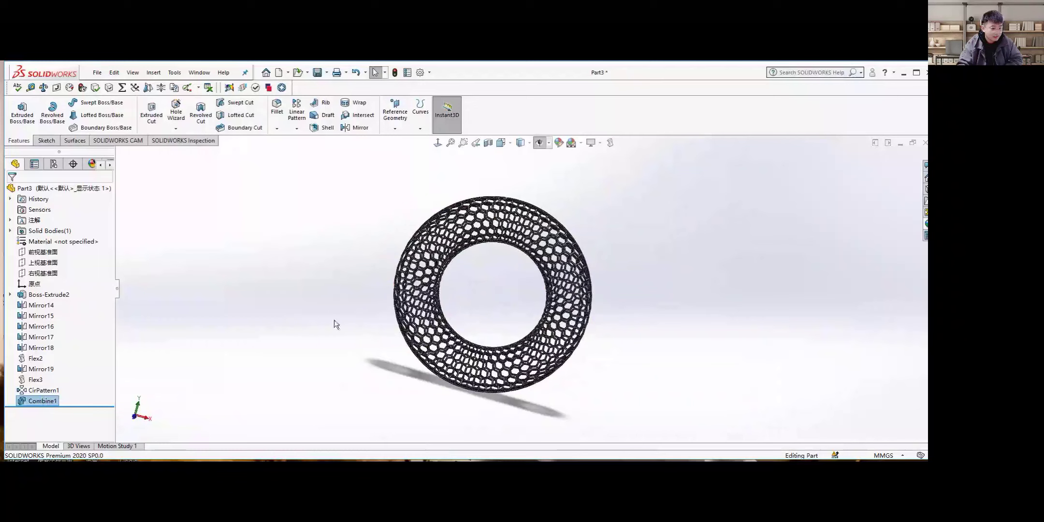
Orbit and zoom the merged ring face-on and tilted, clearing the Combine1 selection
{"action": "middle_click_drag", "start_coordinate": [536, 277], "coordinate": [515, 279]}
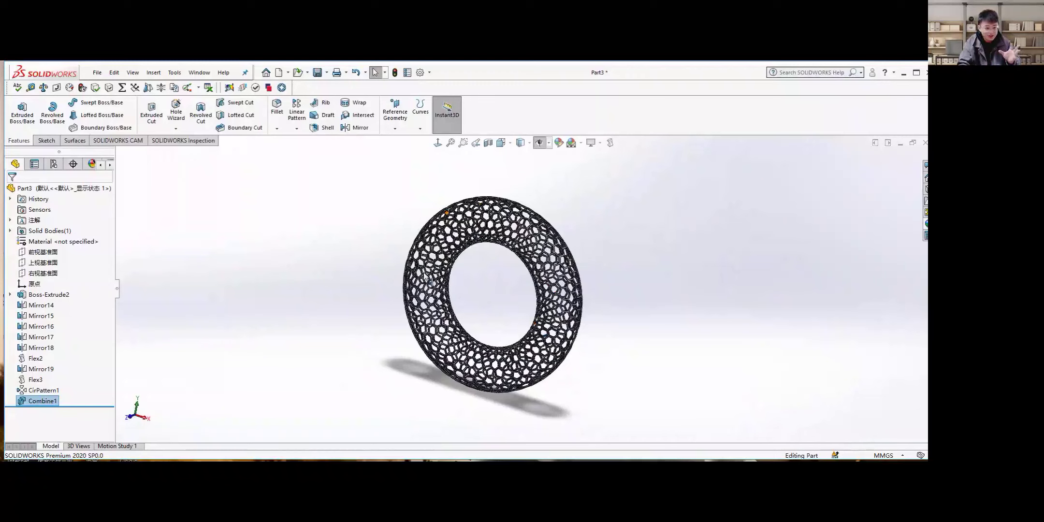
{"action": "middle_click_drag", "start_coordinate": [477, 322], "coordinate": [466, 321]}
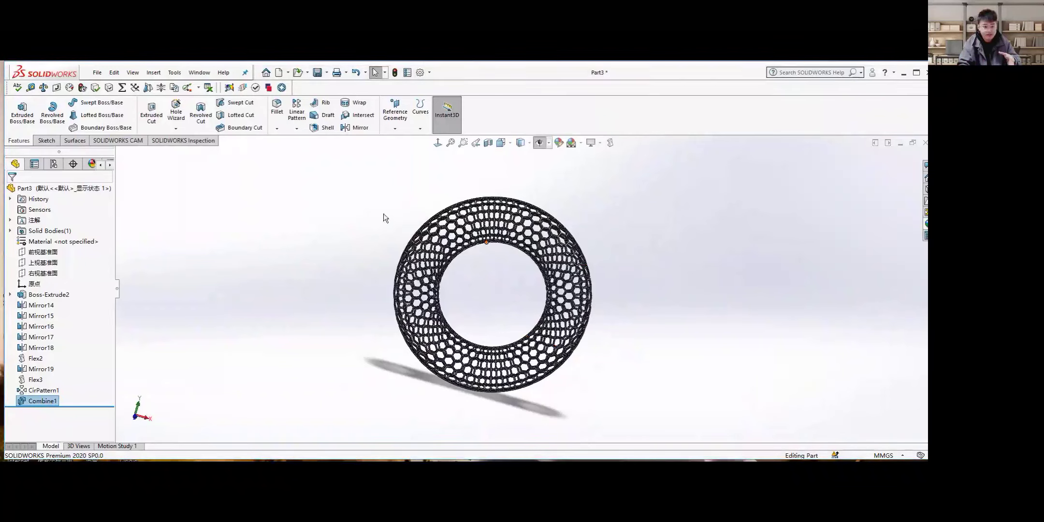
{"action": "left_click", "coordinate": [411, 220]}
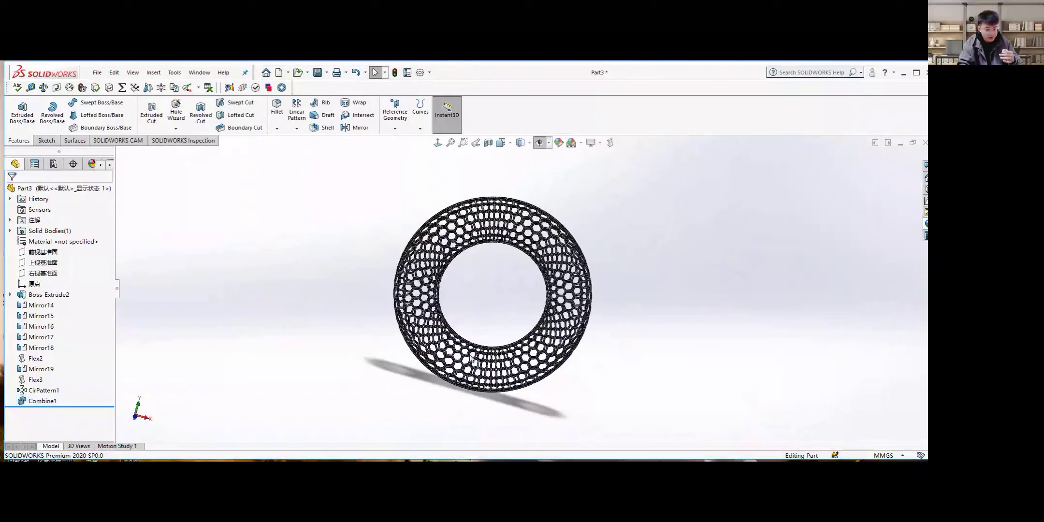
{"action": "middle_click_drag", "start_coordinate": [520, 348], "coordinate": [532, 321]}
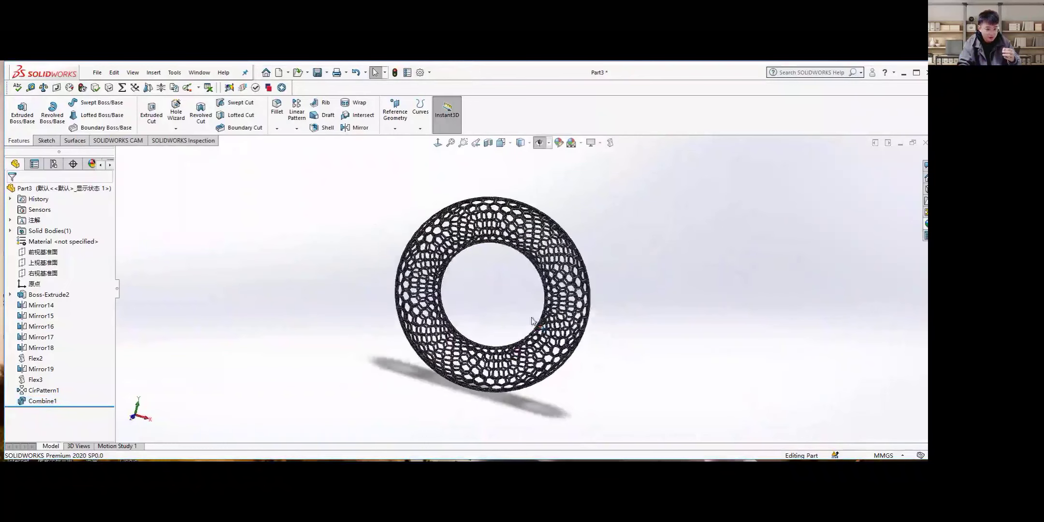
{"action": "scroll", "coordinate": [501, 243], "scroll_direction": "down", "scroll_amount": 3}
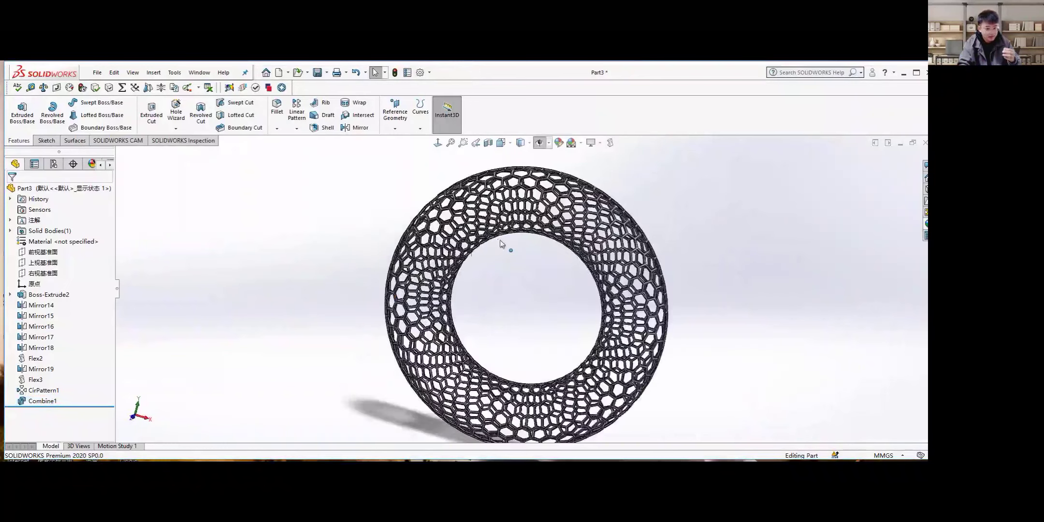
{"action": "scroll", "coordinate": [500, 244], "scroll_direction": "up", "scroll_amount": 1}
{"action": "scroll", "coordinate": [544, 272], "scroll_direction": "up", "scroll_amount": 3}
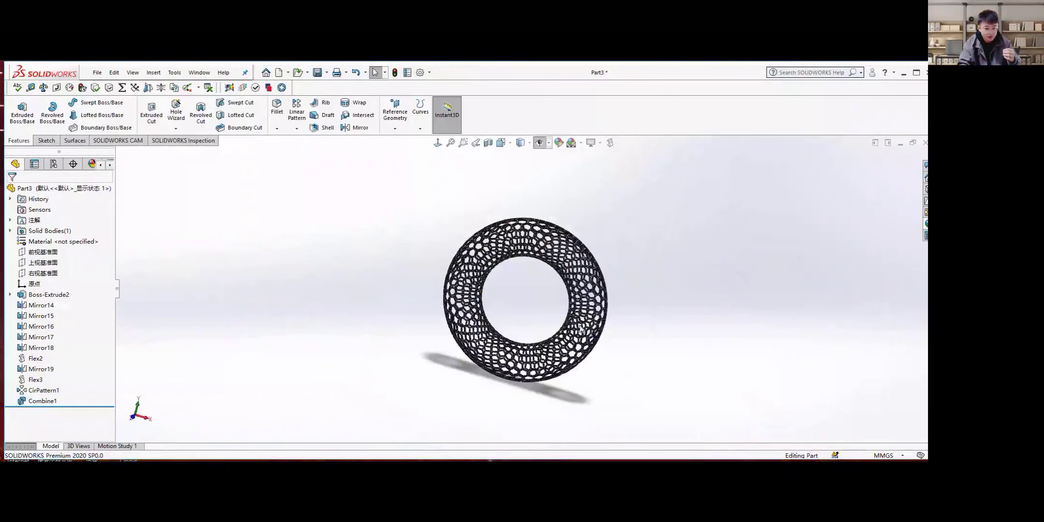
Turn the ring to face-on and angled edge views, then open the Hide/Show Items dropdown
{"action": "mouse_move", "coordinate": [591, 326]}
{"action": "middle_mouse_down"}
{"action": "mouse_move", "coordinate": [604, 318]}
{"action": "mouse_move", "coordinate": [578, 310]}
{"action": "mouse_move", "coordinate": [585, 319]}
{"action": "middle_mouse_up"}
{"action": "middle_click_drag", "start_coordinate": [669, 298], "coordinate": [657, 304]}
{"action": "scroll", "coordinate": [410, 340], "scroll_direction": "down", "scroll_amount": 2}
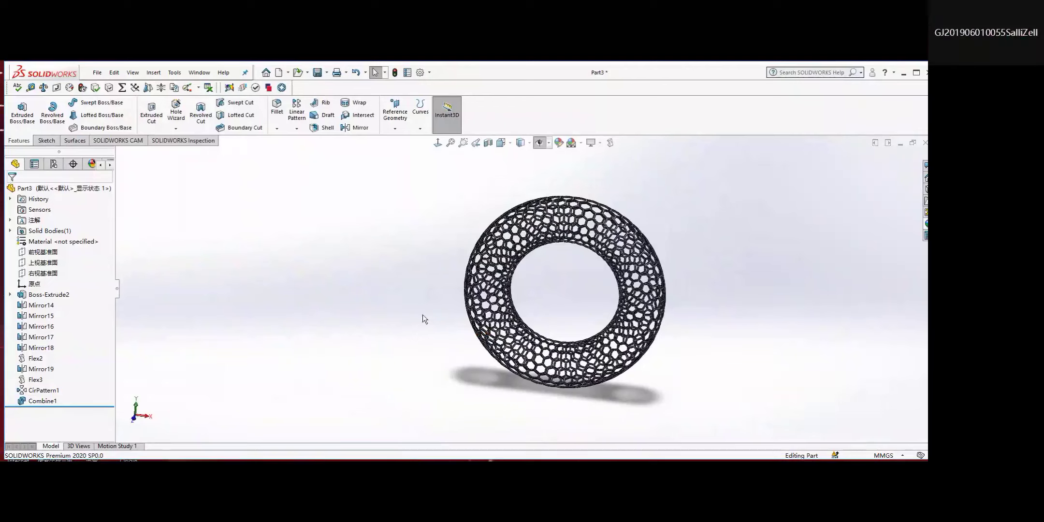
{"action": "middle_click_drag", "start_coordinate": [659, 258], "coordinate": [628, 252]}
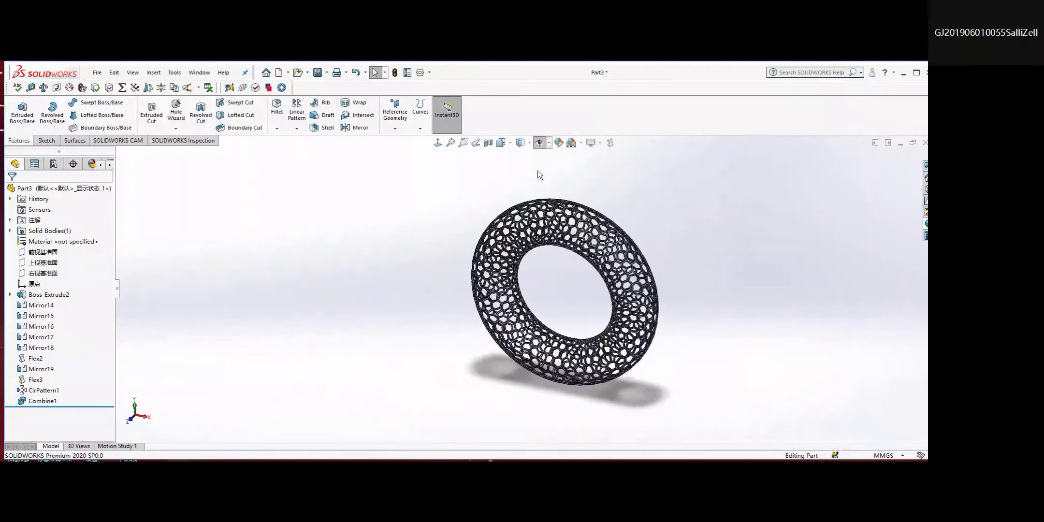
{"action": "left_click", "coordinate": [549, 143]}
Close and reopen the Hide/Show Items visibility flyout
{"action": "left_click", "coordinate": [550, 145]}
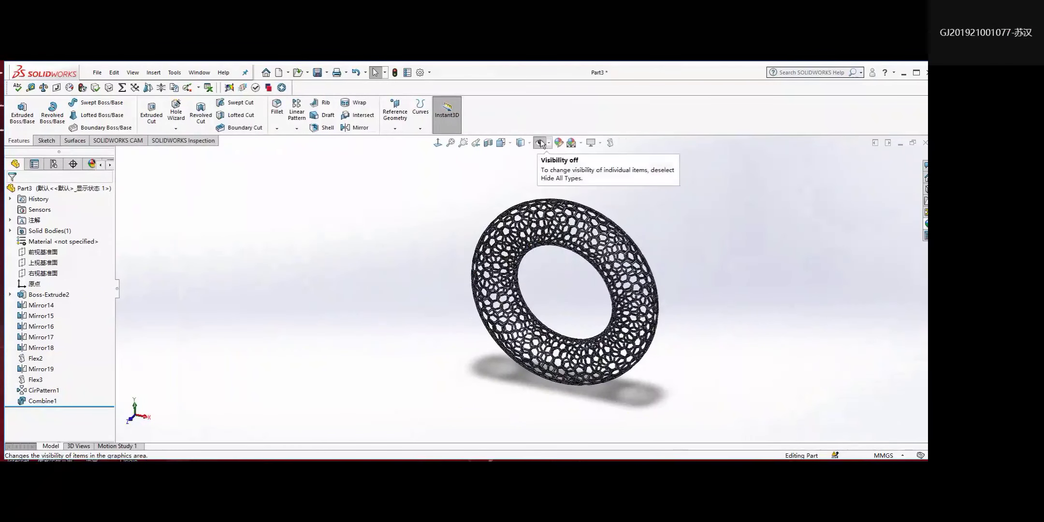
{"action": "left_click", "coordinate": [549, 142]}
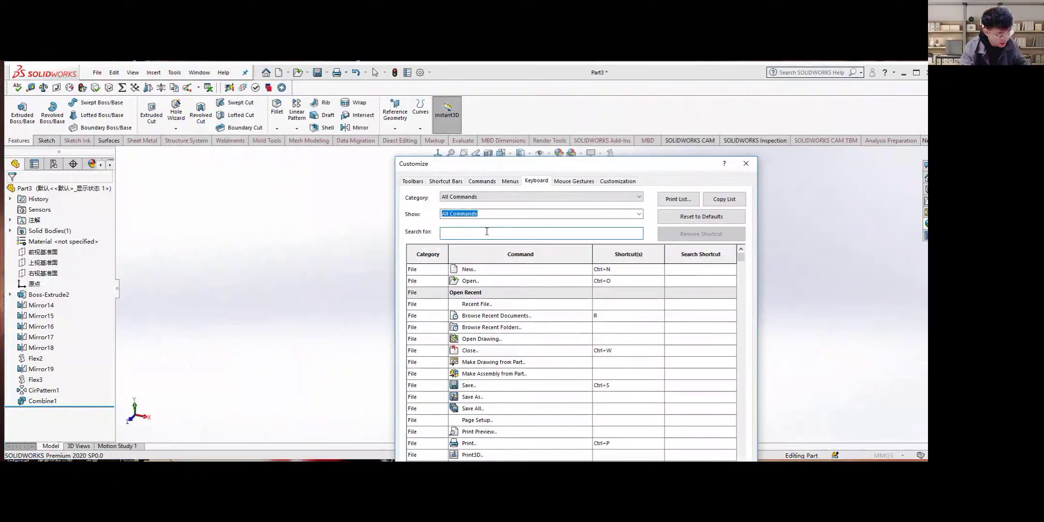
Search 'tem' and assign Ctrl+U to Temporary Axes, declining the Ctrl+2 conflict, then close Customize
{"action": "type", "text": "t"}
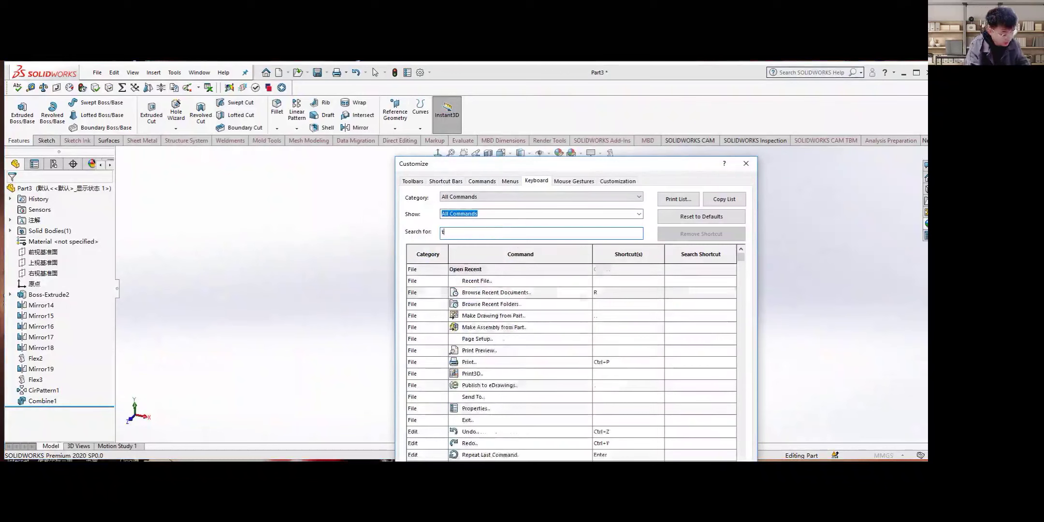
{"action": "type", "text": "em"}
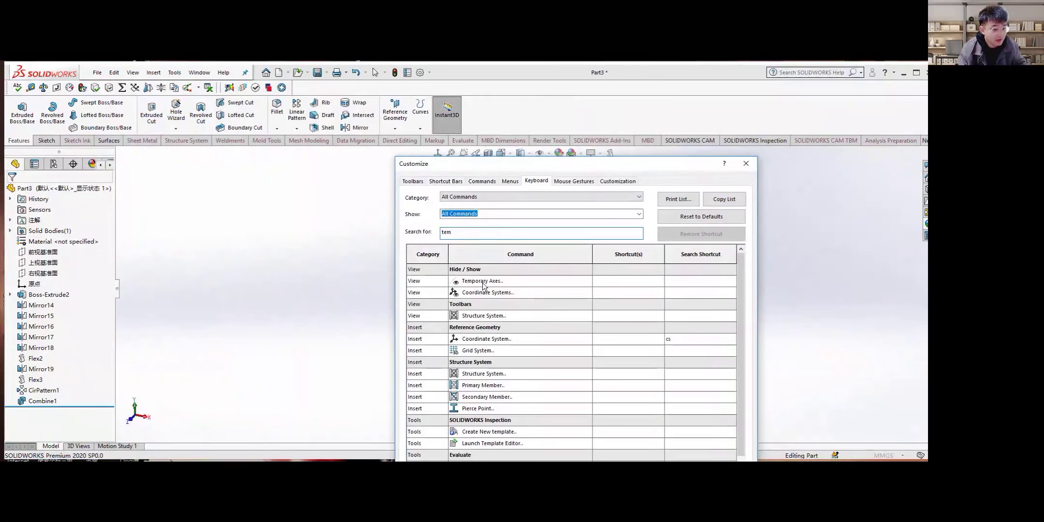
{"action": "left_click", "coordinate": [629, 281]}
{"action": "key", "text": "ctrl+2"}
{"action": "left_click", "coordinate": [523, 324]}
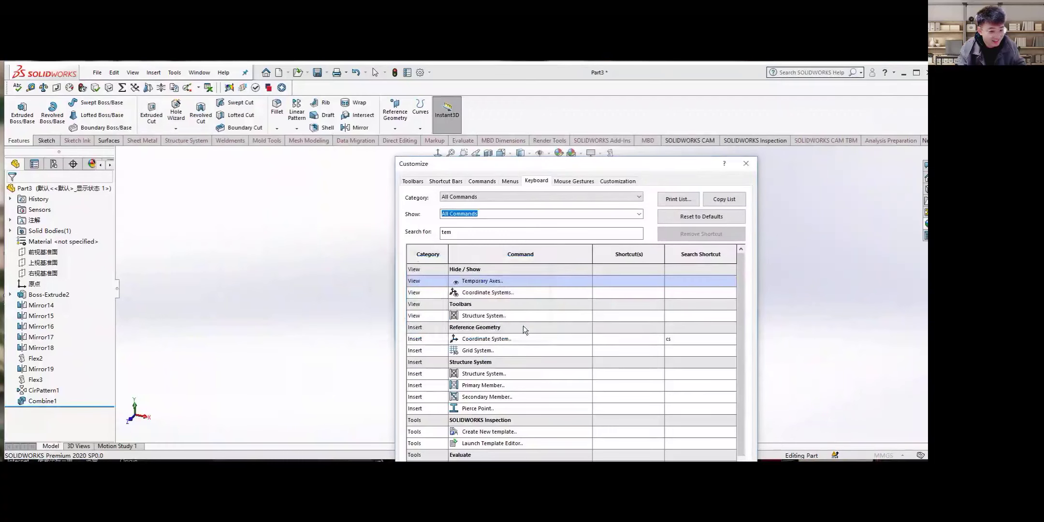
{"action": "left_click", "coordinate": [523, 324]}
{"action": "left_click", "coordinate": [528, 323]}
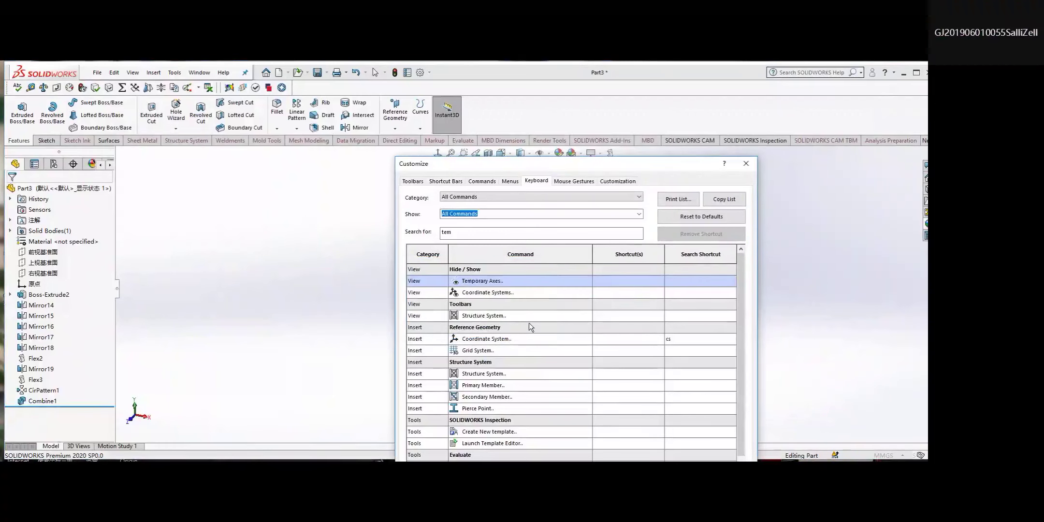
{"action": "key", "text": "ctrl+u"}
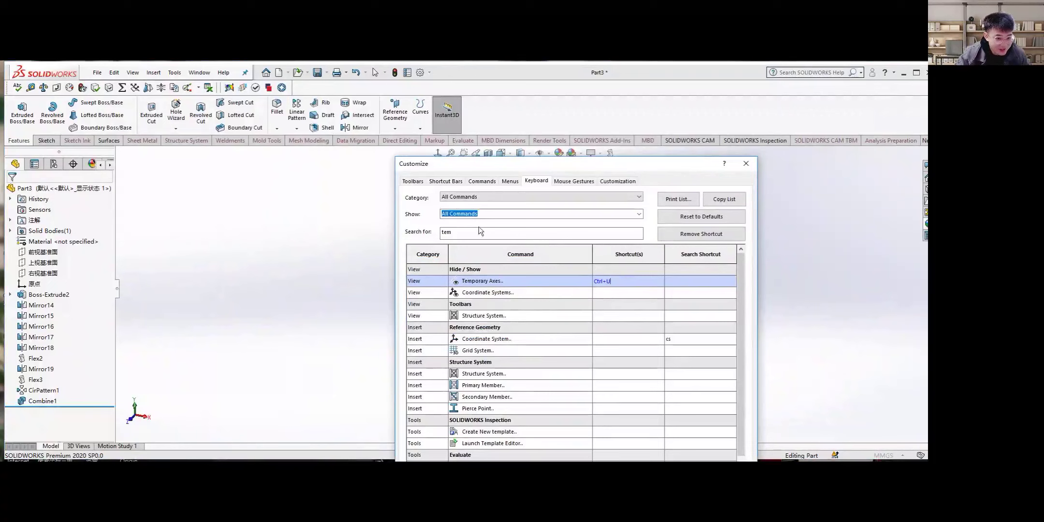
{"action": "key", "text": "Return"}
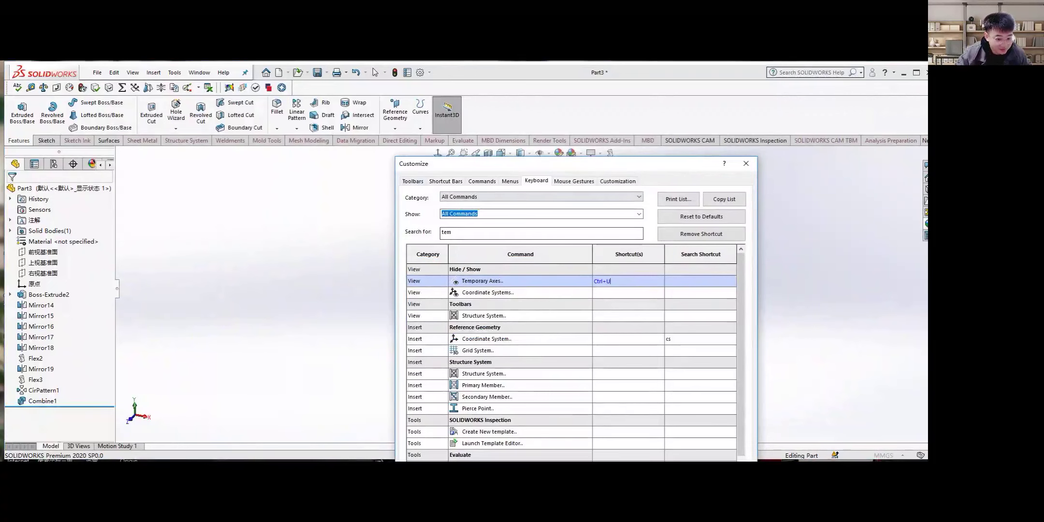
{"action": "left_click", "coordinate": [561, 291]}
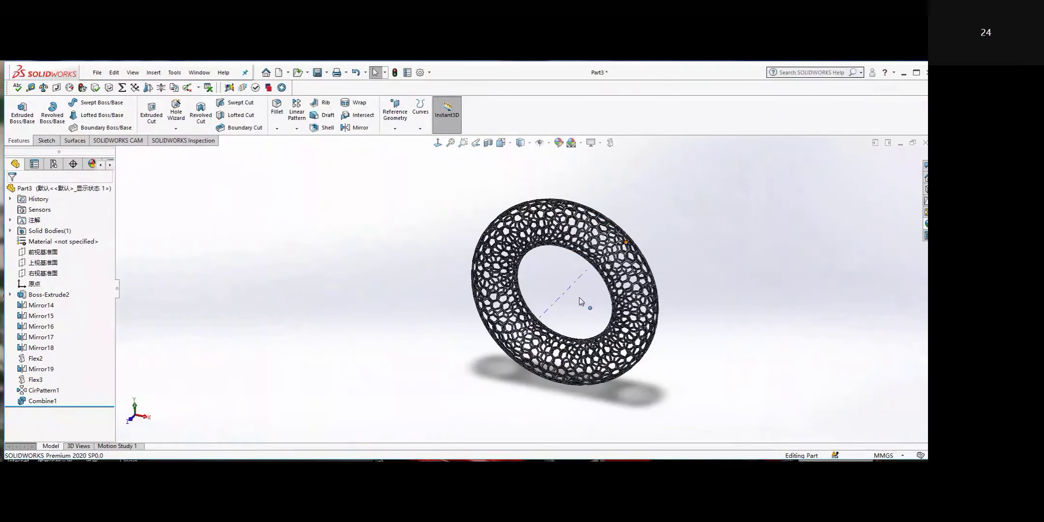
Zoom in on the honeycomb ring and open the Options gear dropdown
{"action": "scroll", "coordinate": [586, 296], "scroll_direction": "down", "scroll_amount": 5}
{"action": "left_click", "coordinate": [429, 72]}
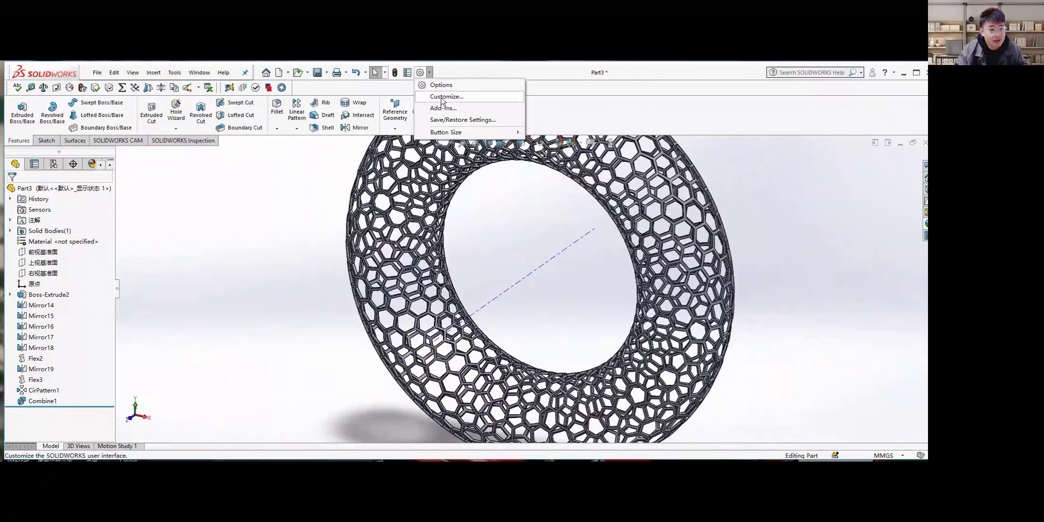
Search the Customize dialog's Keyboard commands for 'tem' to find the Temporary Axes shortcut
{"action": "left_click", "coordinate": [437, 96]}
{"action": "left_click", "coordinate": [537, 181]}
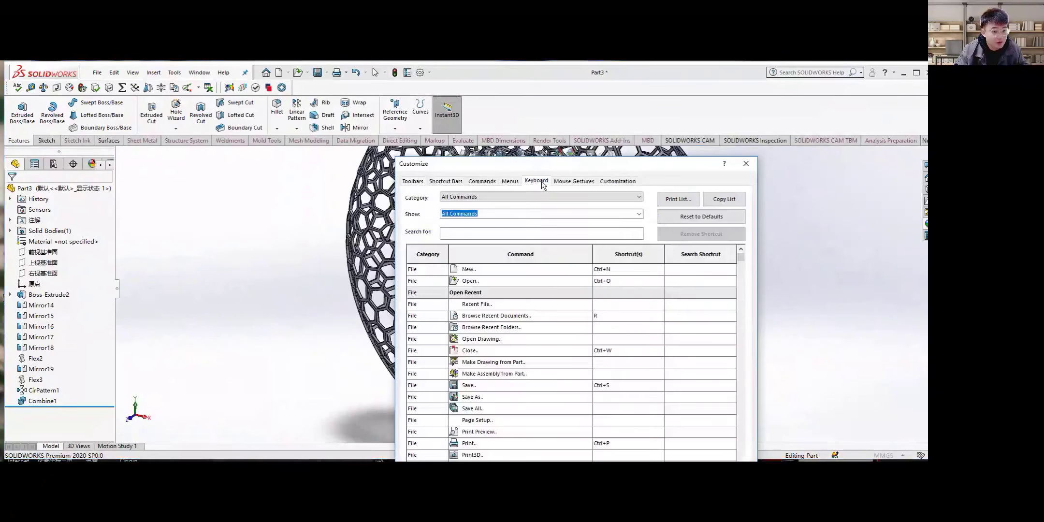
{"action": "left_click", "coordinate": [541, 233]}
{"action": "type", "text": "tem"}
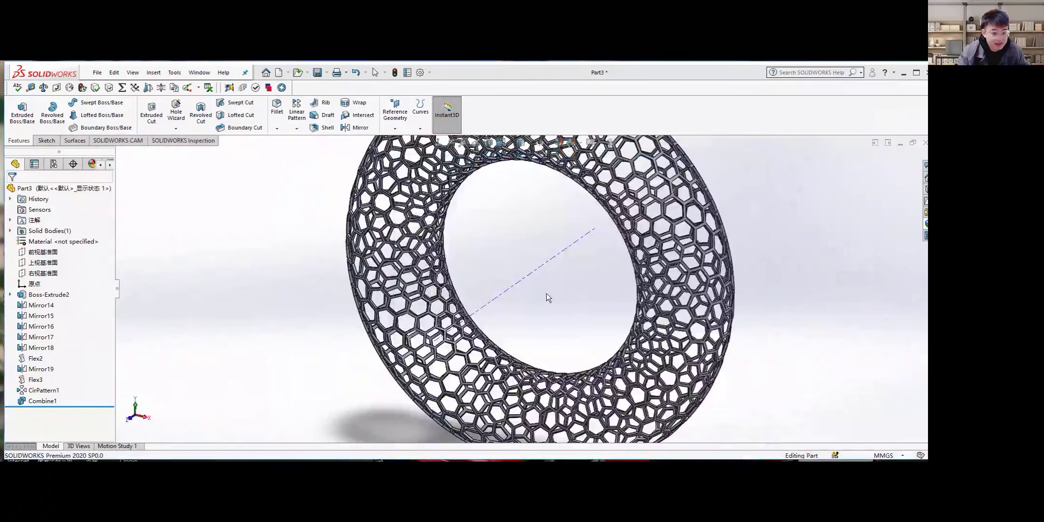
Orbit the ring to a near-front view and zoom out to the full torus
{"action": "middle_click_drag", "start_coordinate": [524, 293], "coordinate": [531, 271]}
{"action": "scroll", "coordinate": [531, 271], "scroll_direction": "up", "scroll_amount": 5}
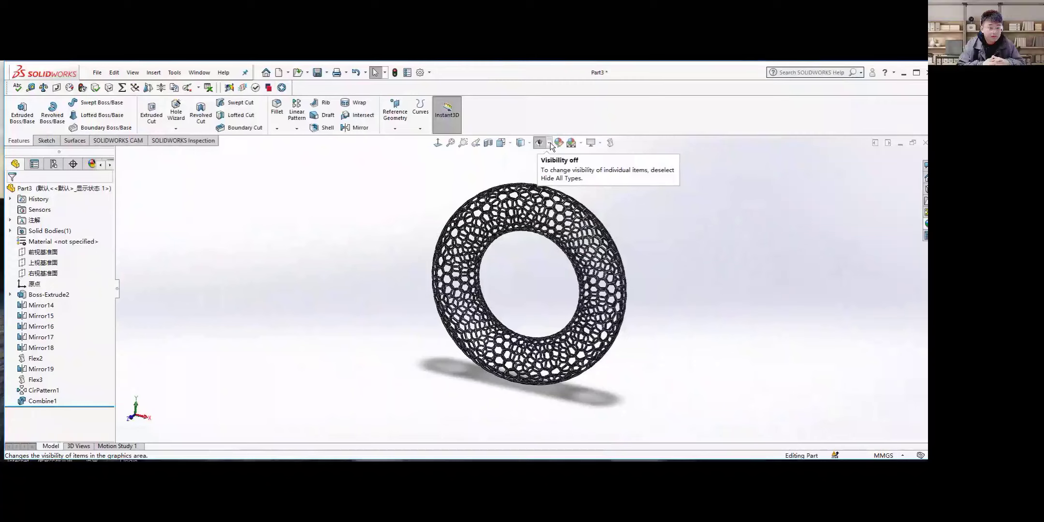
Check the Hide/Show Items flyout, turn the ring nearly face-on, and switch to Part2
{"action": "left_click", "coordinate": [549, 142]}
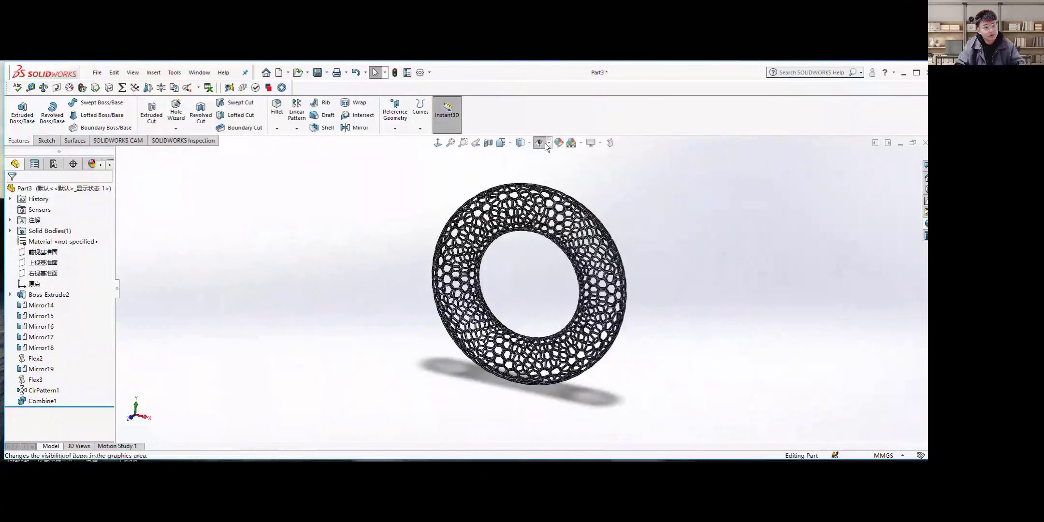
{"action": "left_click", "coordinate": [550, 143]}
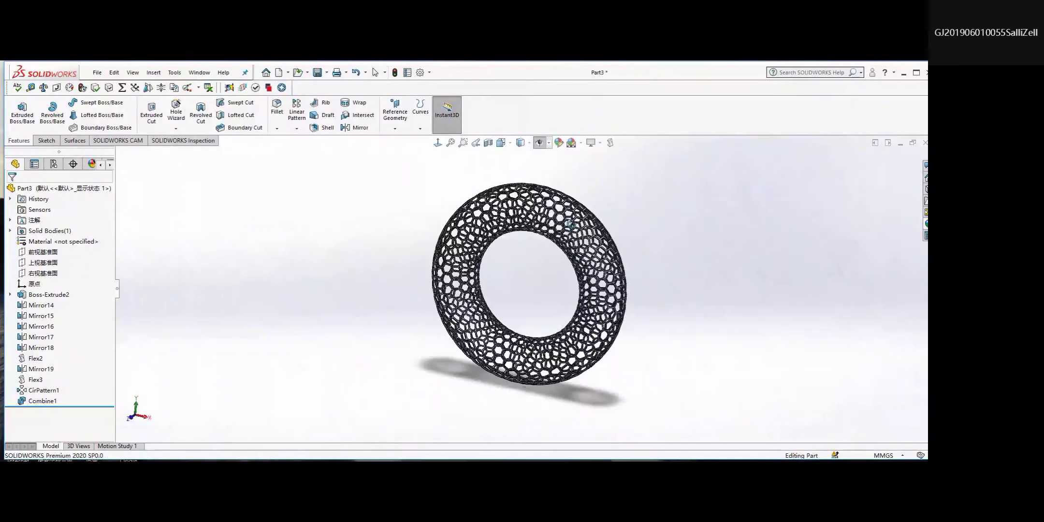
{"action": "middle_click_drag", "start_coordinate": [570, 253], "coordinate": [512, 244]}
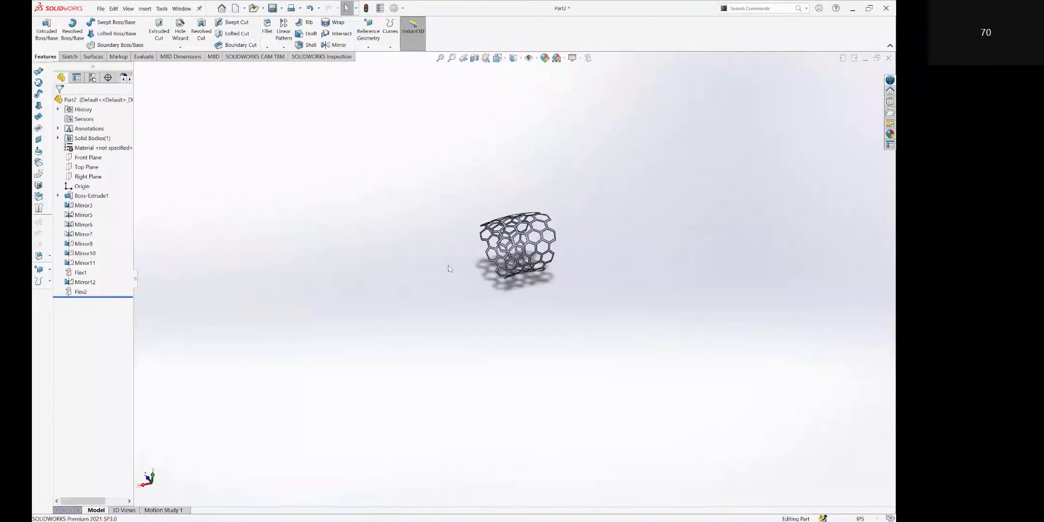
{"action": "left_click", "coordinate": [530, 58]}
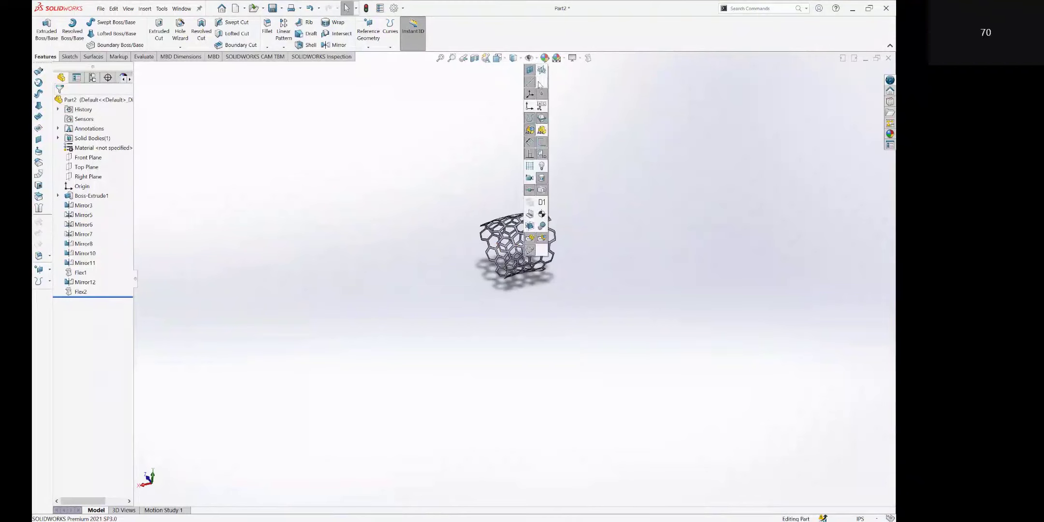
{"action": "left_click", "coordinate": [450, 119]}
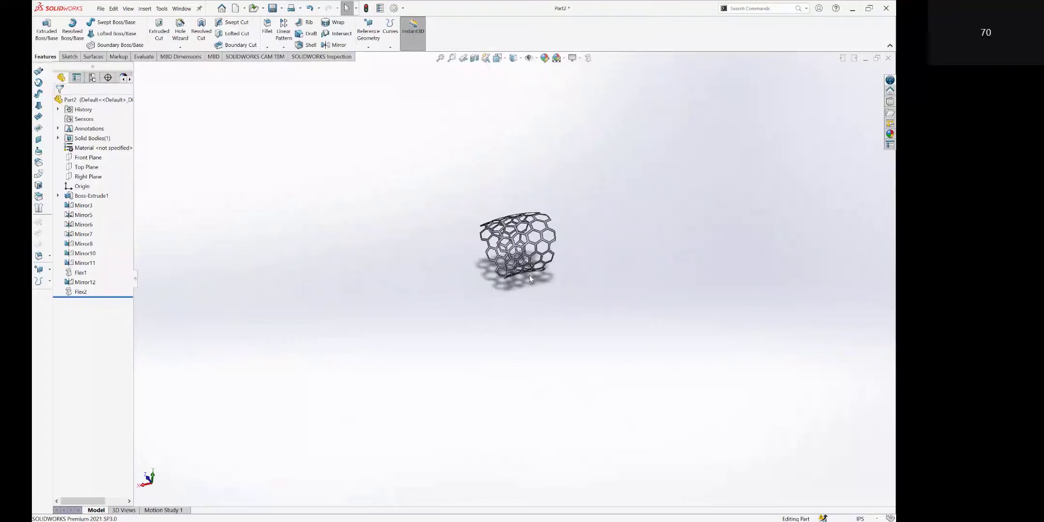
Select then clear a cylinder arc edge, and bring up the View > Hide / Show options
{"action": "left_click", "coordinate": [522, 257]}
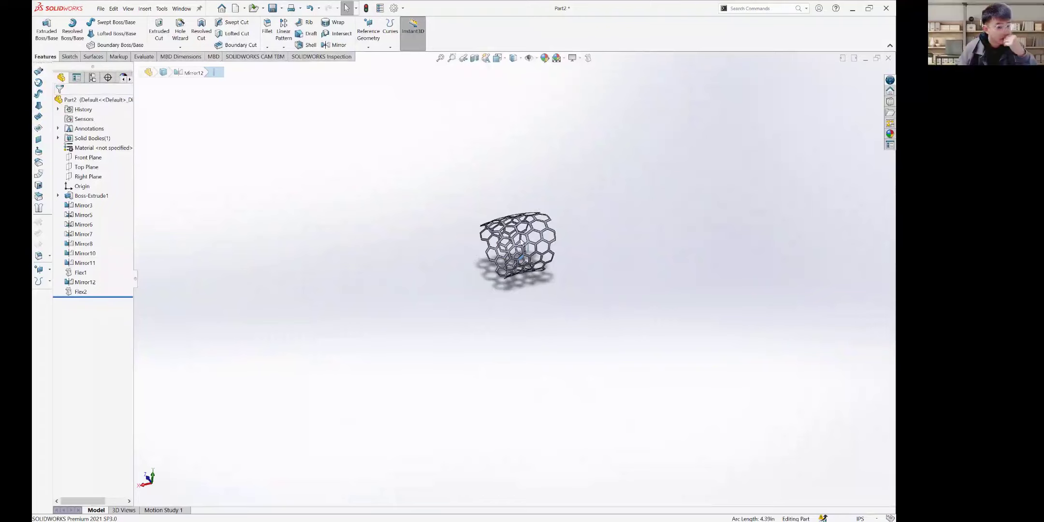
{"action": "key", "text": "Escape"}
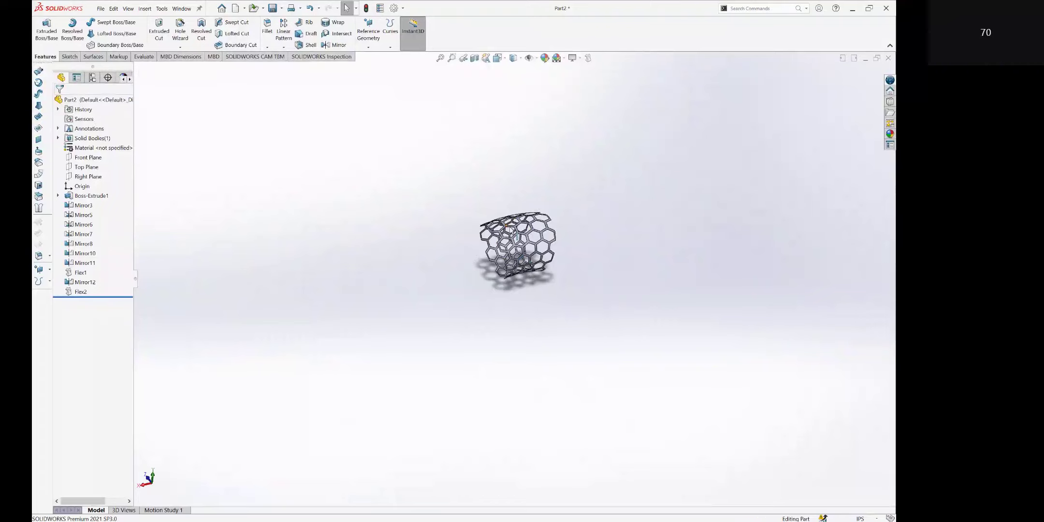
{"action": "left_click", "coordinate": [128, 8]}
{"action": "mouse_move", "coordinate": [216, 91]}
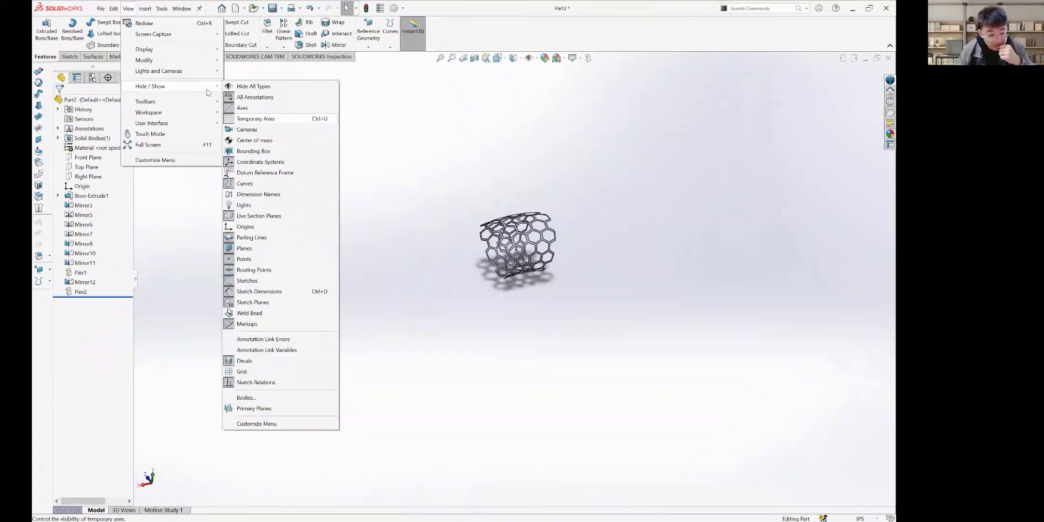
Close the Hide / Show menu, zoom in and out on the hexagon cells, then deselect the body
{"action": "left_click", "coordinate": [516, 263]}
{"action": "scroll", "coordinate": [517, 260], "scroll_direction": "down", "scroll_amount": 2}
{"action": "scroll", "coordinate": [515, 261], "scroll_direction": "down", "scroll_amount": 8}
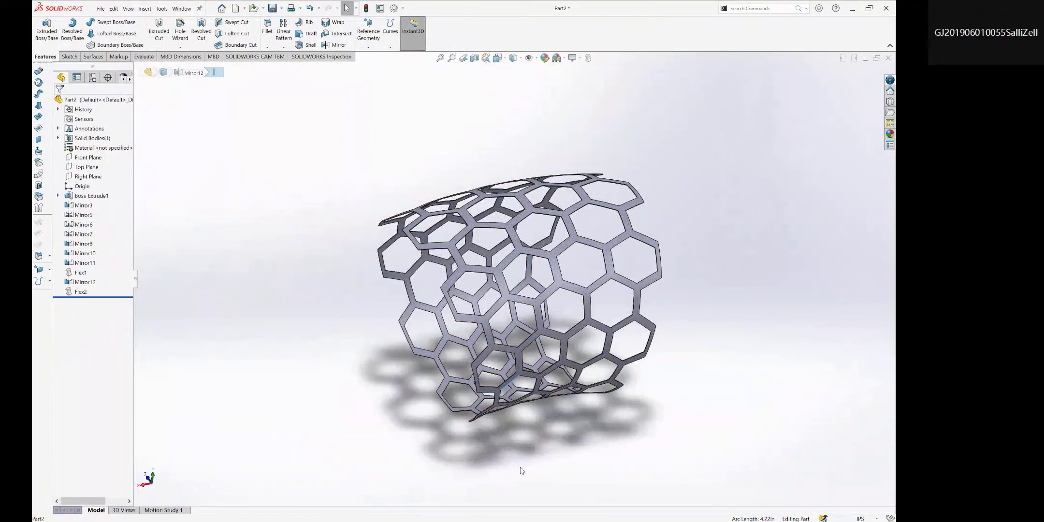
{"action": "scroll", "coordinate": [519, 467], "scroll_direction": "up", "scroll_amount": 4}
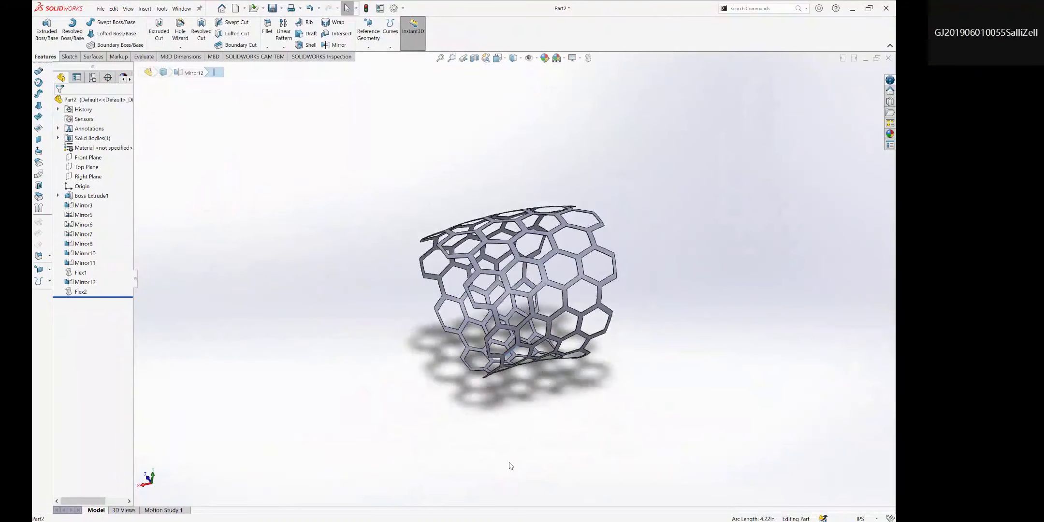
{"action": "scroll", "coordinate": [511, 462], "scroll_direction": "down", "scroll_amount": 2}
{"action": "scroll", "coordinate": [513, 427], "scroll_direction": "down", "scroll_amount": 3}
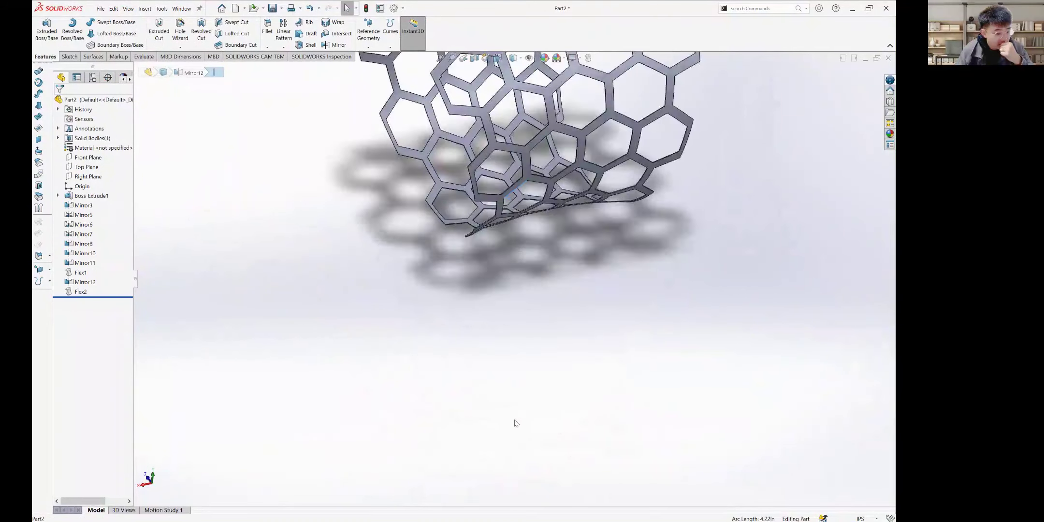
{"action": "scroll", "coordinate": [520, 425], "scroll_direction": "up", "scroll_amount": 5}
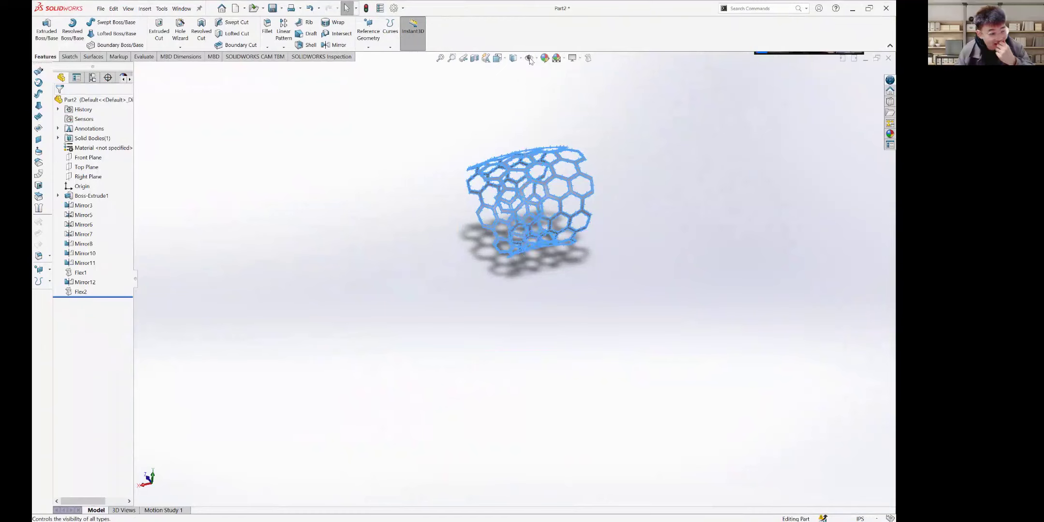
{"action": "left_click", "coordinate": [563, 314]}
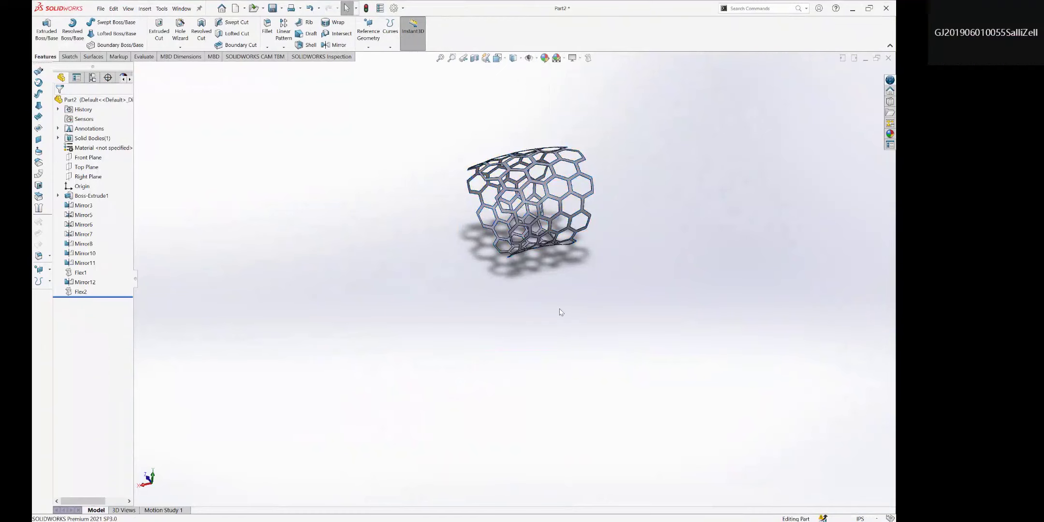